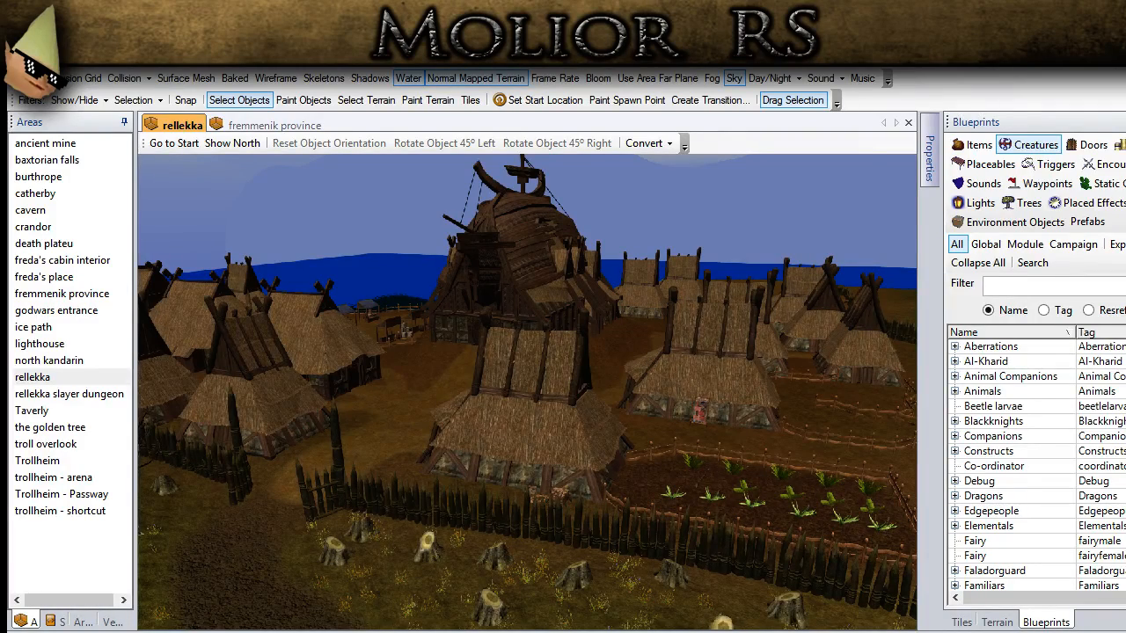
# Step: Examine the rellekka village layout: the great hall, thatched houses, fenced crop plot, palisade and gate
pyautogui.moveTo(464, 456); pyautogui.dragTo(541, 485, button='middle')
pyautogui.scroll(-3, 541, 485)
pyautogui.moveTo(624, 370); pyautogui.dragTo(250, 422, button='middle')
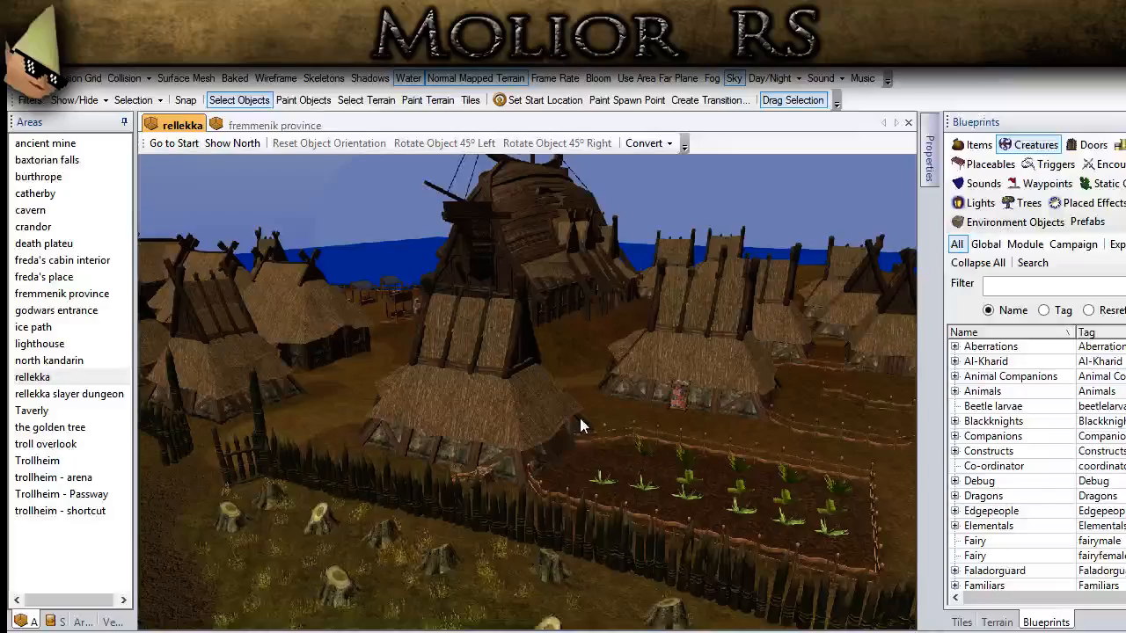
pyautogui.scroll(-3, 579, 418)
pyautogui.moveTo(471, 393); pyautogui.dragTo(511, 412, button='middle')
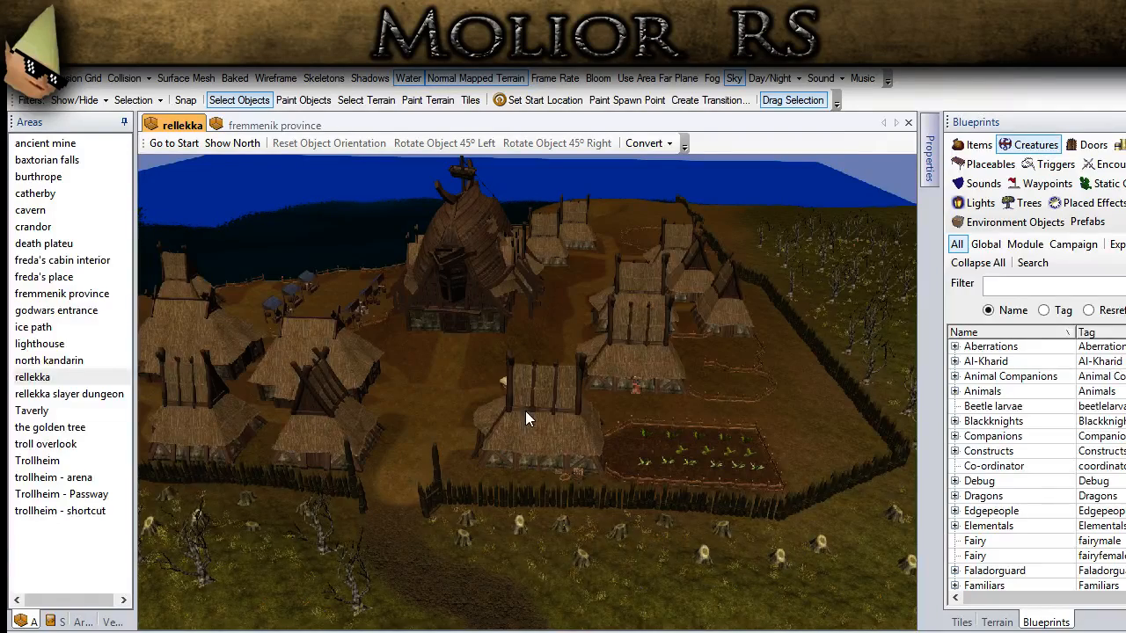
pyautogui.scroll(3, 521, 407)
pyautogui.keyDown('ctrl'); pyautogui.moveTo(273, 386); pyautogui.dragTo(733, 489); pyautogui.keyUp('ctrl')
pyautogui.scroll(-3, 606, 488)
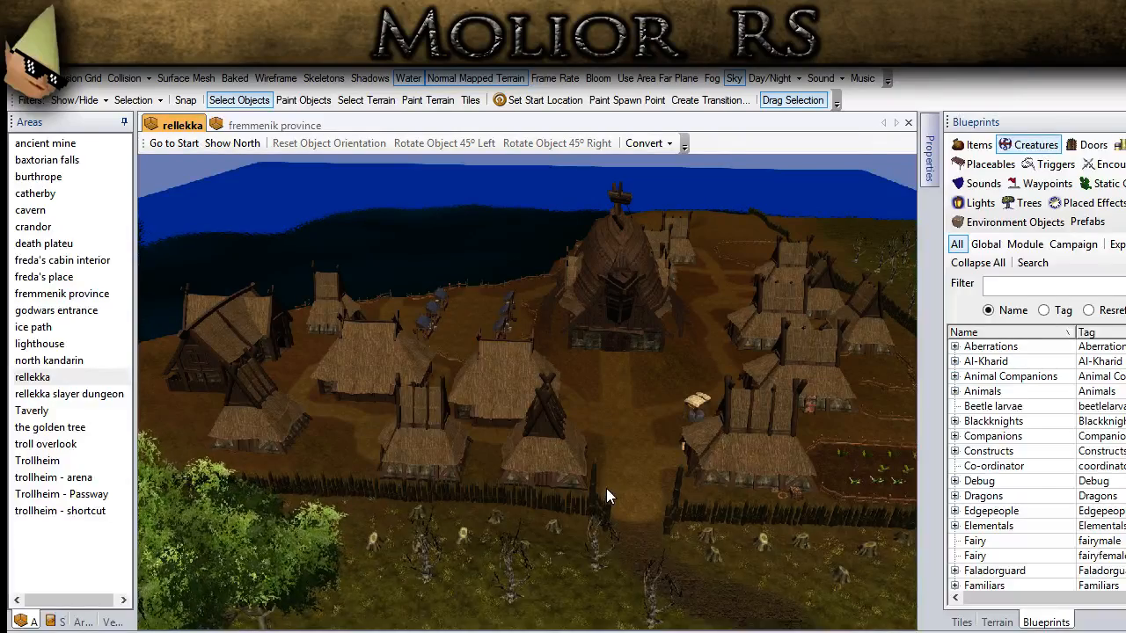
pyautogui.scroll(2, 631, 464)
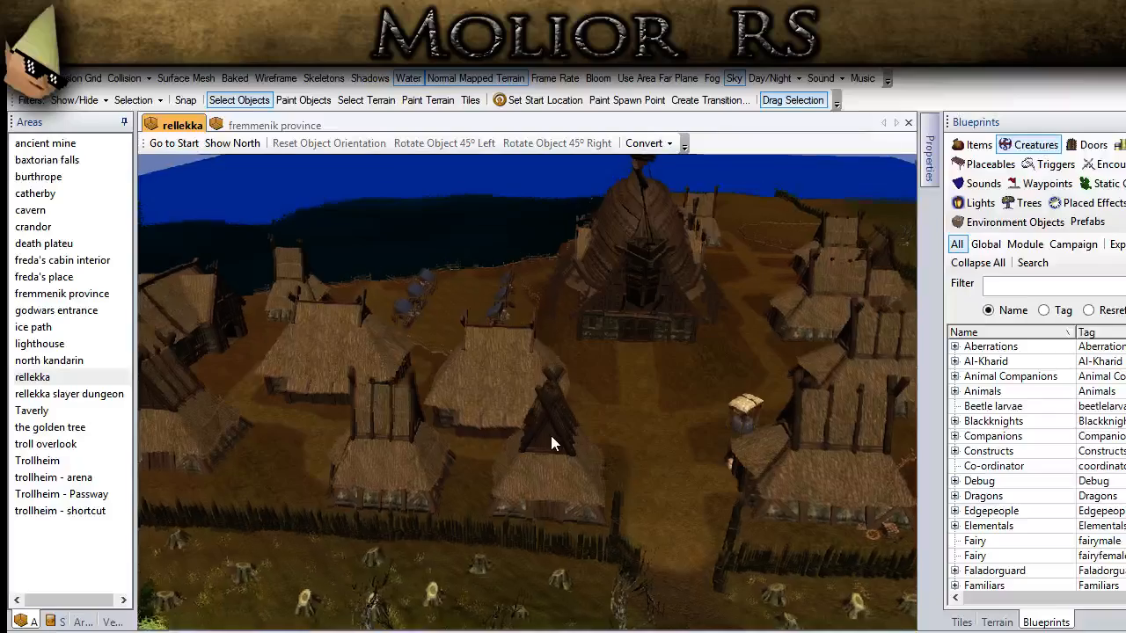
pyautogui.moveTo(551, 436); pyautogui.dragTo(615, 433, button='middle')
pyautogui.scroll(-2, 615, 432)
pyautogui.moveTo(405, 414); pyautogui.dragTo(432, 361, button='middle')
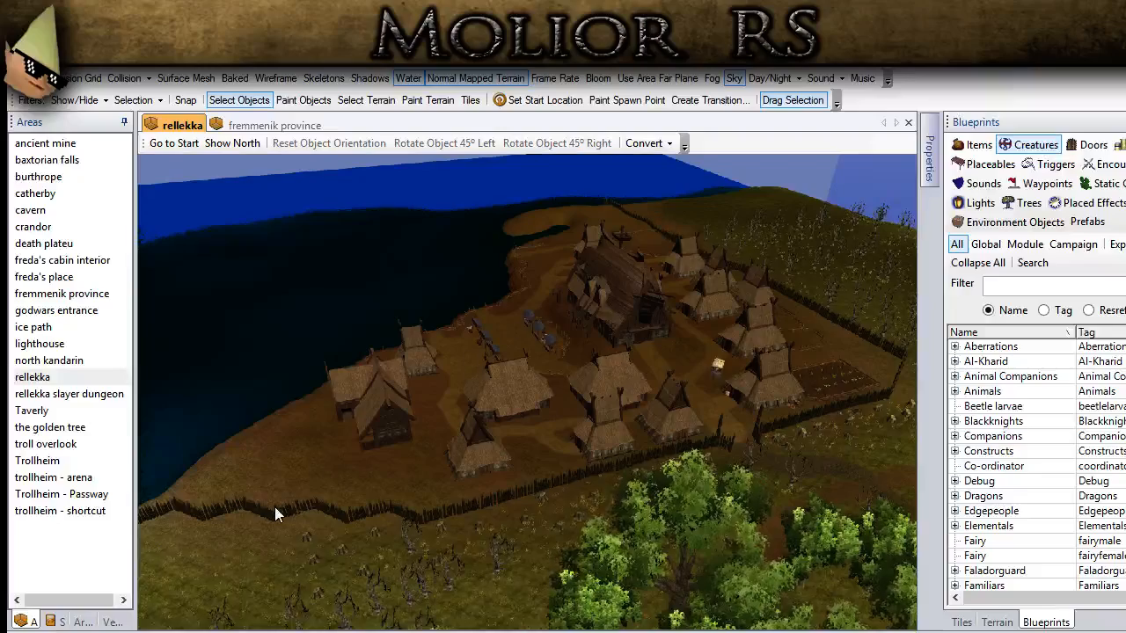
# Step: Survey rellekka from the coastal houses and market stalls out to the surrounding forest and the area's river edge
pyautogui.moveTo(733, 333); pyautogui.dragTo(534, 315, button='middle')
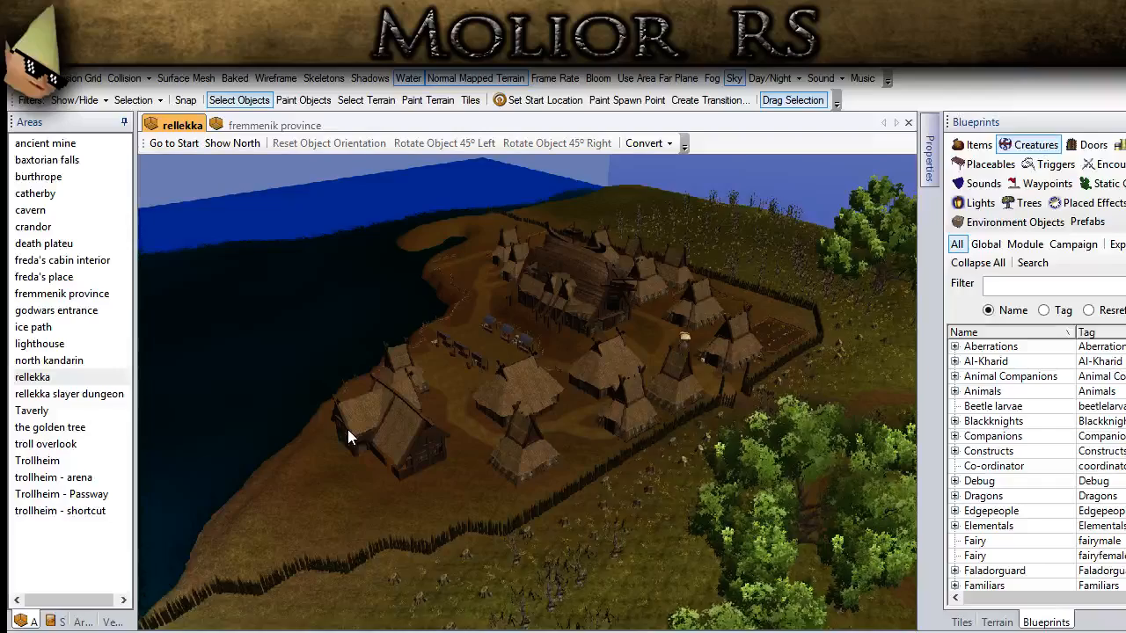
pyautogui.scroll(3, 446, 413)
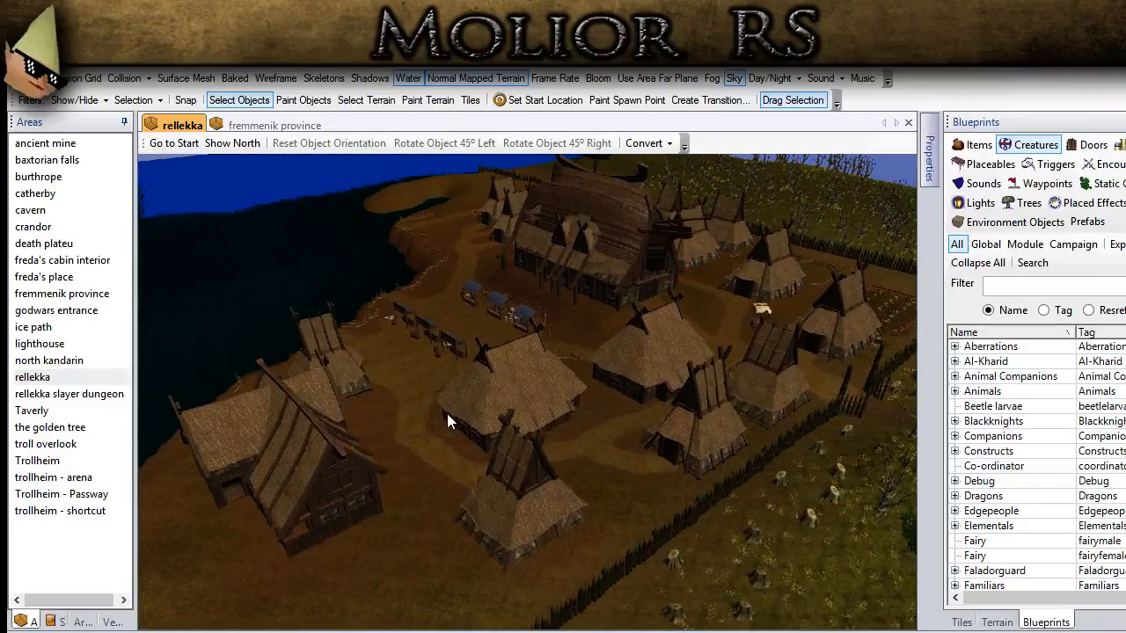
pyautogui.moveTo(757, 392); pyautogui.dragTo(263, 600, button='middle')
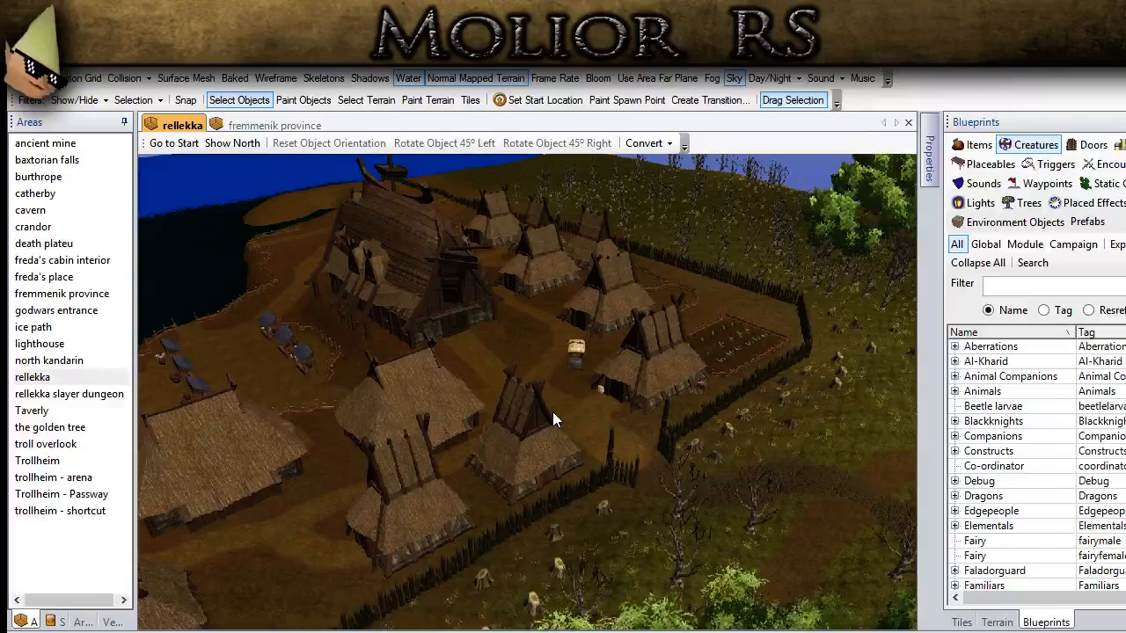
pyautogui.scroll(2, 552, 414)
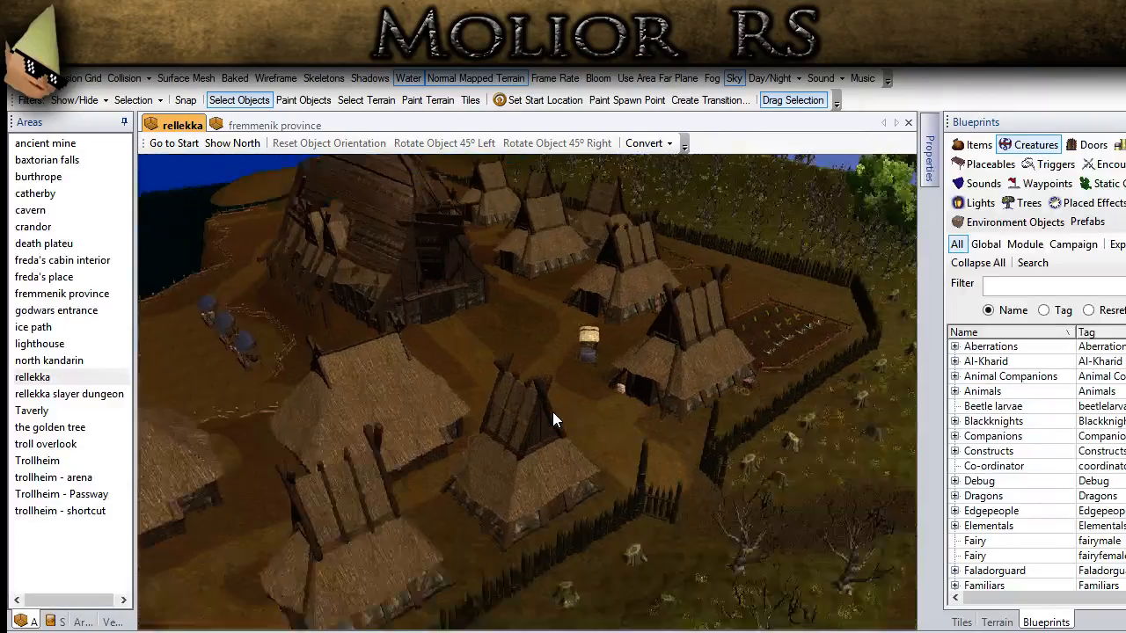
pyautogui.scroll(2, 552, 411)
pyautogui.moveTo(572, 375); pyautogui.dragTo(371, 418, button='middle')
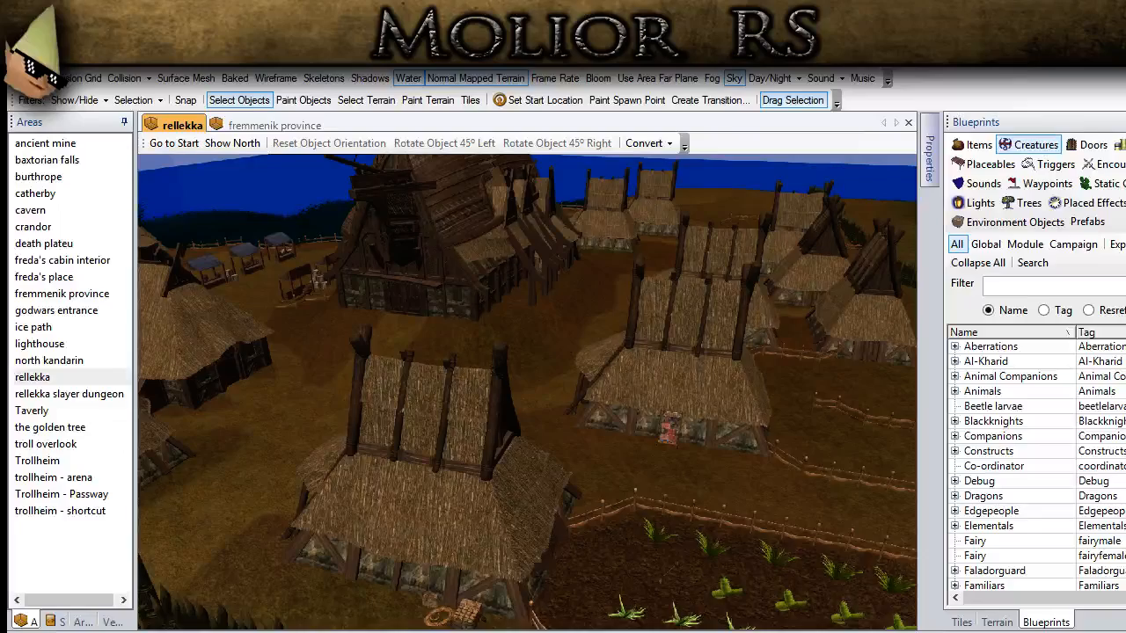
pyautogui.scroll(-5, 444, 493)
pyautogui.keyDown('ctrl'); pyautogui.moveTo(451, 444); pyautogui.dragTo(345, 189); pyautogui.keyUp('ctrl')
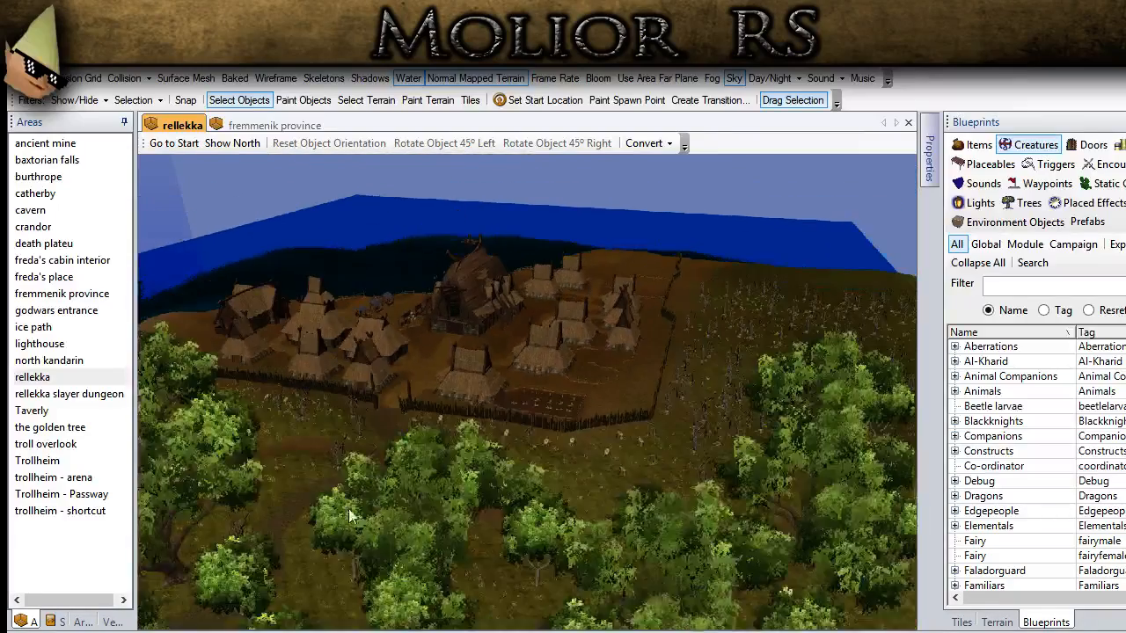
pyautogui.keyDown('ctrl'); pyautogui.moveTo(356, 503); pyautogui.dragTo(385, 218); pyautogui.keyUp('ctrl')
pyautogui.scroll(-3, 381, 508)
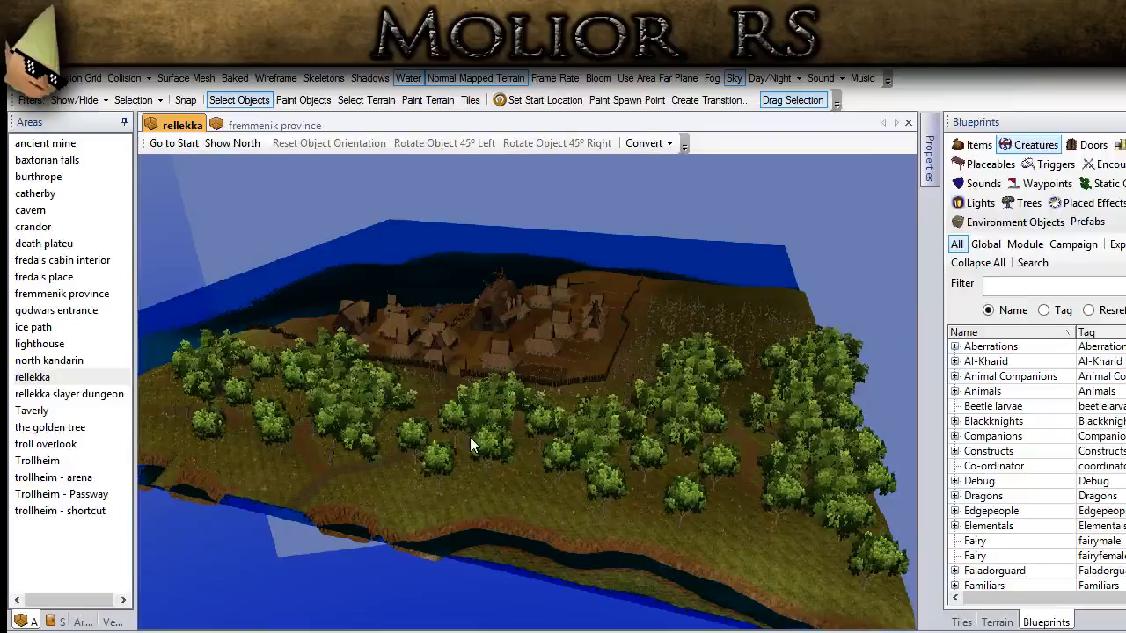
pyautogui.keyDown('ctrl'); pyautogui.moveTo(470, 442); pyautogui.dragTo(394, 467); pyautogui.keyUp('ctrl')
pyautogui.moveTo(394, 459); pyautogui.dragTo(330, 218, button='middle')
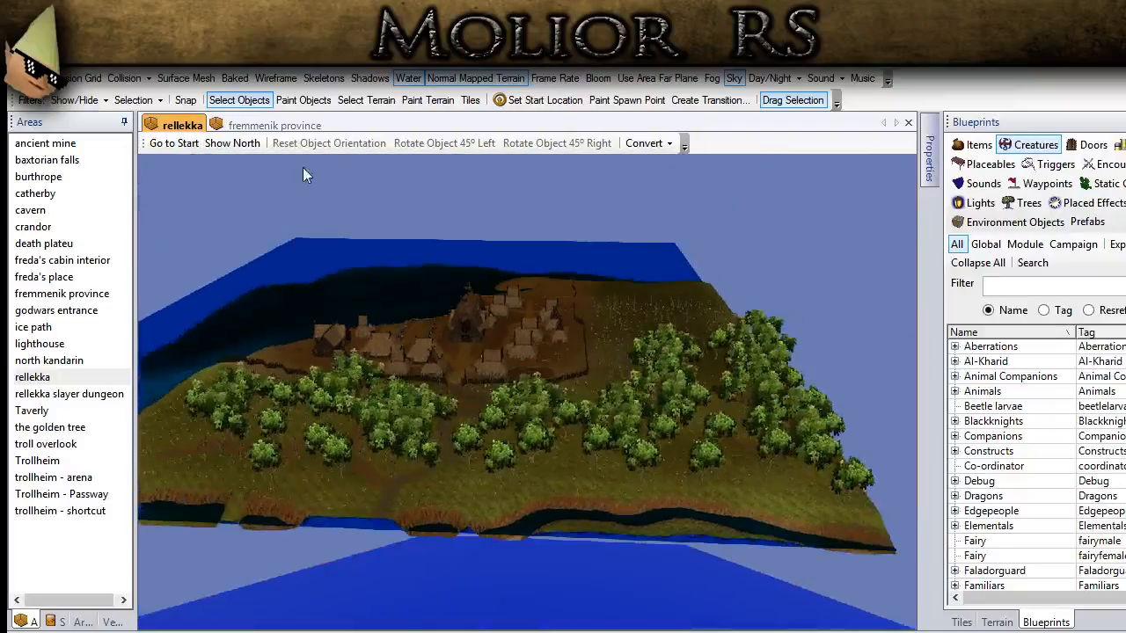
# Step: Switch to the fremmenik province area and examine its forests, rivers and the buildings along the map edge
pyautogui.click(279, 126)
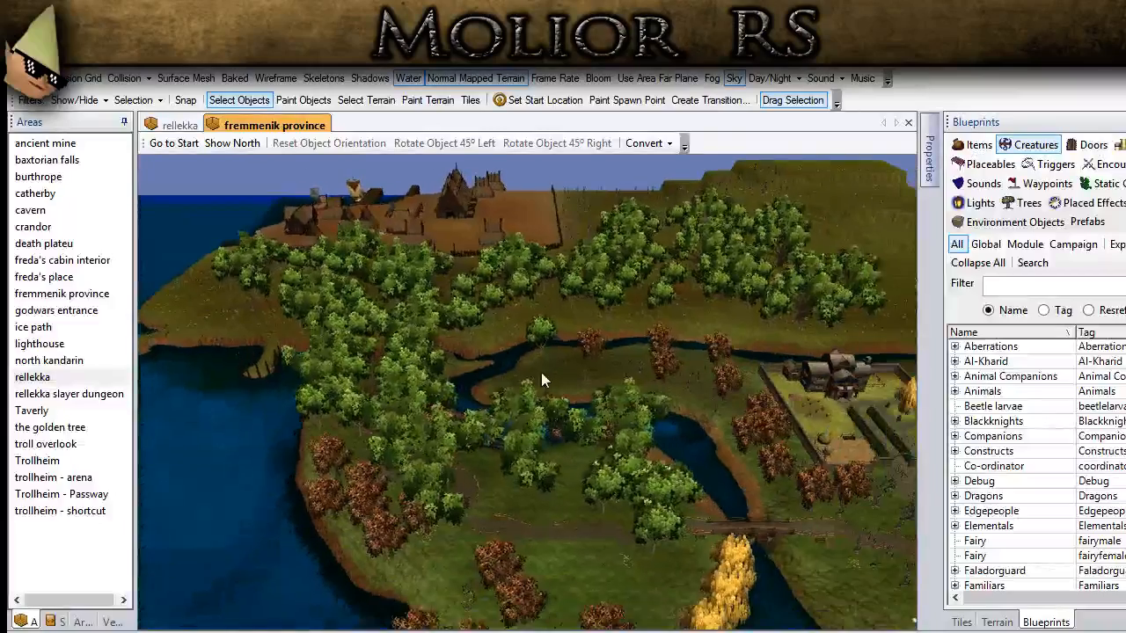
pyautogui.keyDown('ctrl'); pyautogui.moveTo(541, 372); pyautogui.dragTo(389, 349); pyautogui.keyUp('ctrl')
pyautogui.keyDown('ctrl'); pyautogui.moveTo(645, 490); pyautogui.dragTo(290, 327); pyautogui.keyUp('ctrl')
pyautogui.moveTo(535, 622)
pyautogui.keyDown('ctrl'); pyautogui.mouseDown()
pyautogui.moveTo(367, 306)
pyautogui.moveTo(339, 286)
pyautogui.mouseUp(); pyautogui.keyUp('ctrl')
pyautogui.keyDown('ctrl'); pyautogui.moveTo(646, 504); pyautogui.dragTo(649, 392); pyautogui.keyUp('ctrl')
pyautogui.keyDown('ctrl'); pyautogui.moveTo(532, 473); pyautogui.dragTo(516, 387); pyautogui.keyUp('ctrl')
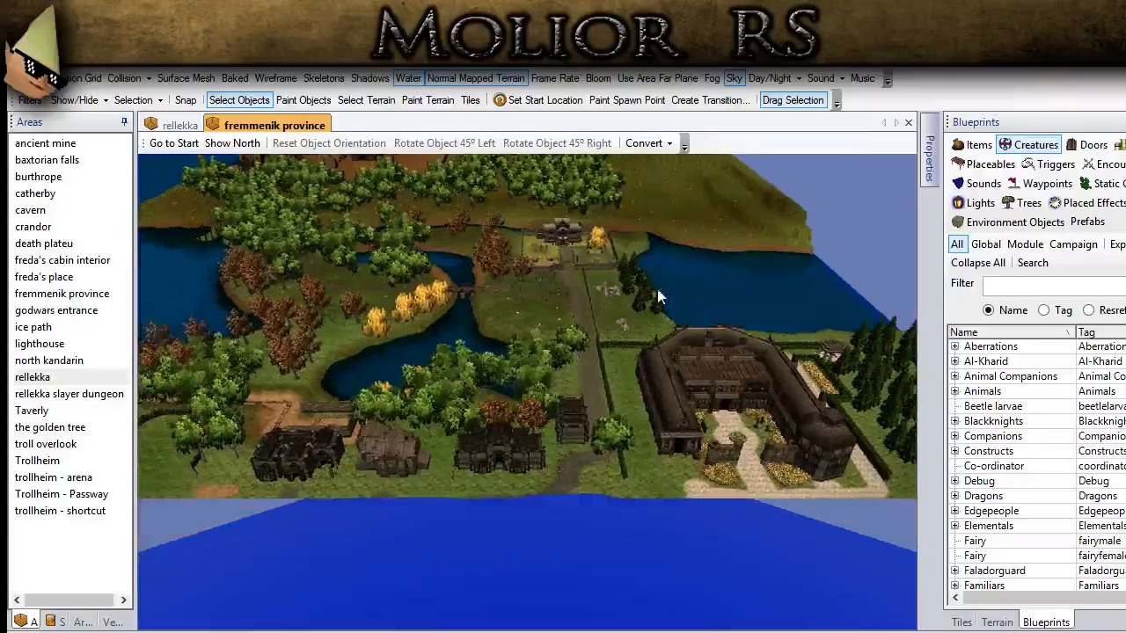
pyautogui.keyDown('ctrl'); pyautogui.moveTo(448, 524); pyautogui.dragTo(458, 470); pyautogui.keyUp('ctrl')
pyautogui.scroll(-3, 444, 475)
pyautogui.moveTo(430, 480); pyautogui.dragTo(225, 249, button='middle')
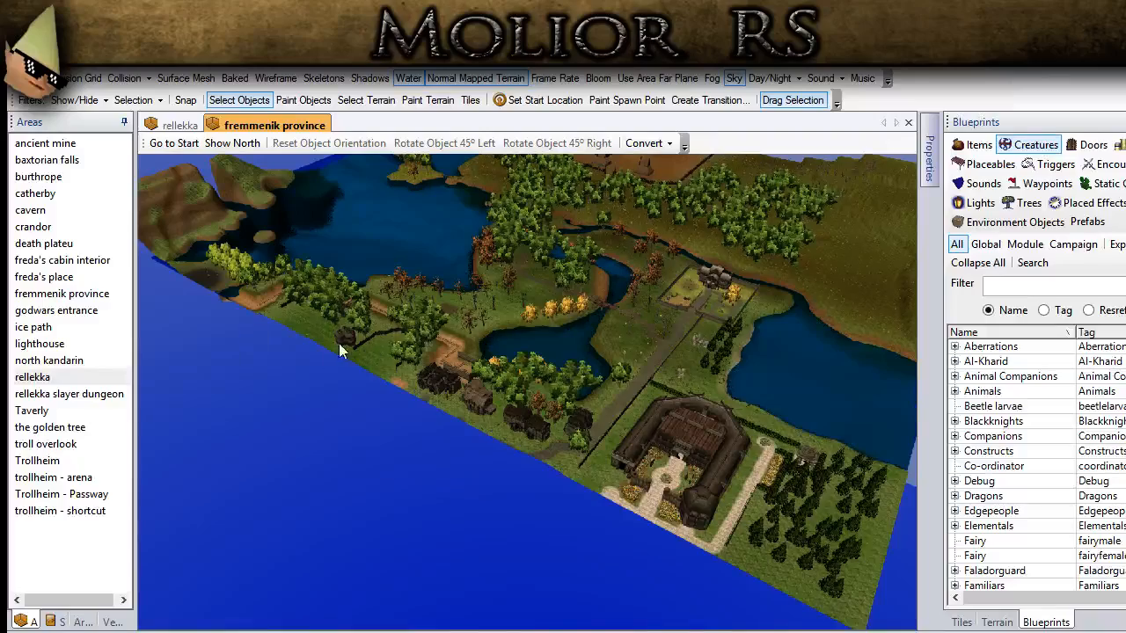
pyautogui.moveTo(337, 334); pyautogui.dragTo(226, 536, button='middle')
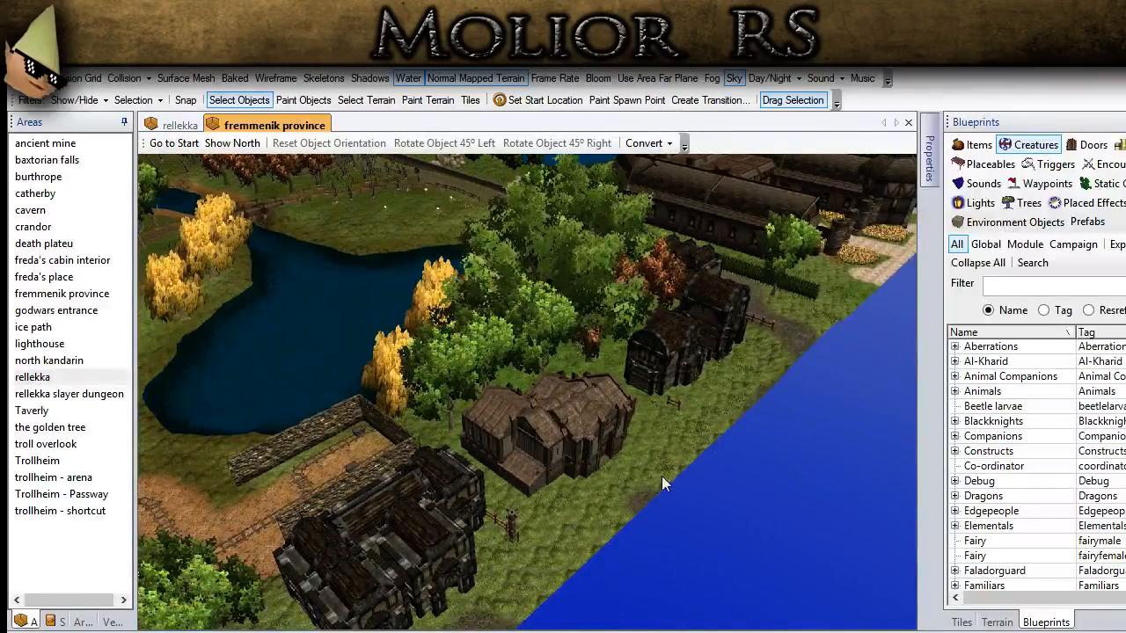
# Step: Examine the walled manor estate in fremmenik province, including its house, garden, hay pen and hedged path
pyautogui.moveTo(788, 336); pyautogui.dragTo(541, 303, button='middle')
pyautogui.scroll(-2, 447, 472)
pyautogui.moveTo(366, 273); pyautogui.dragTo(625, 630, button='middle')
pyautogui.scroll(4, 680, 328)
pyautogui.moveTo(689, 289); pyautogui.dragTo(491, 538, button='middle')
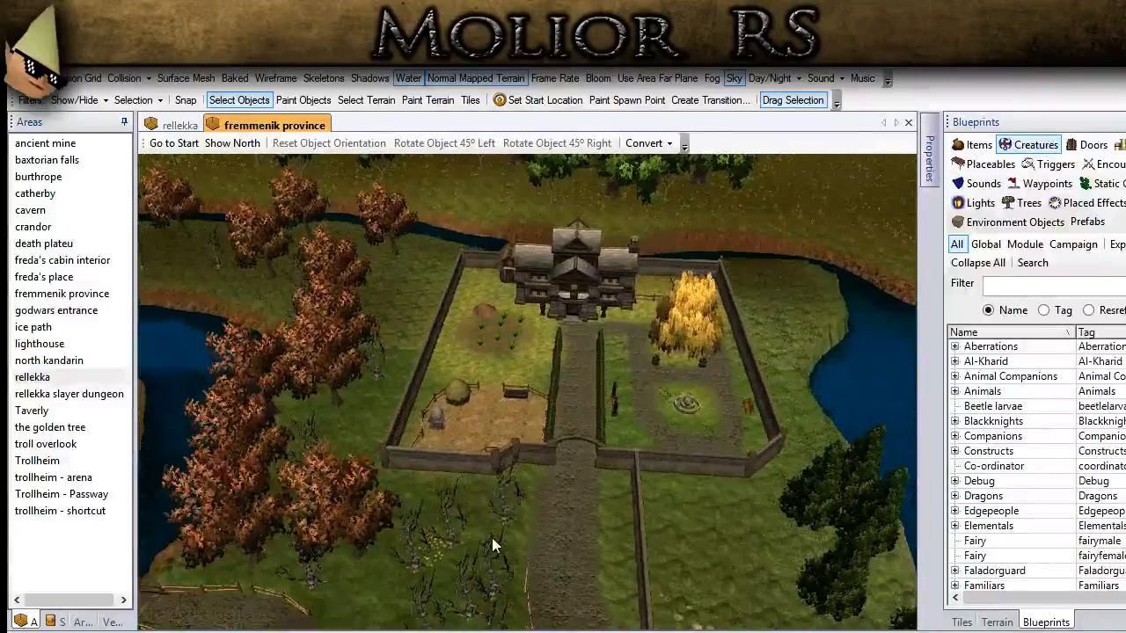
pyautogui.scroll(2, 588, 345)
pyautogui.moveTo(588, 345); pyautogui.dragTo(559, 329, button='middle')
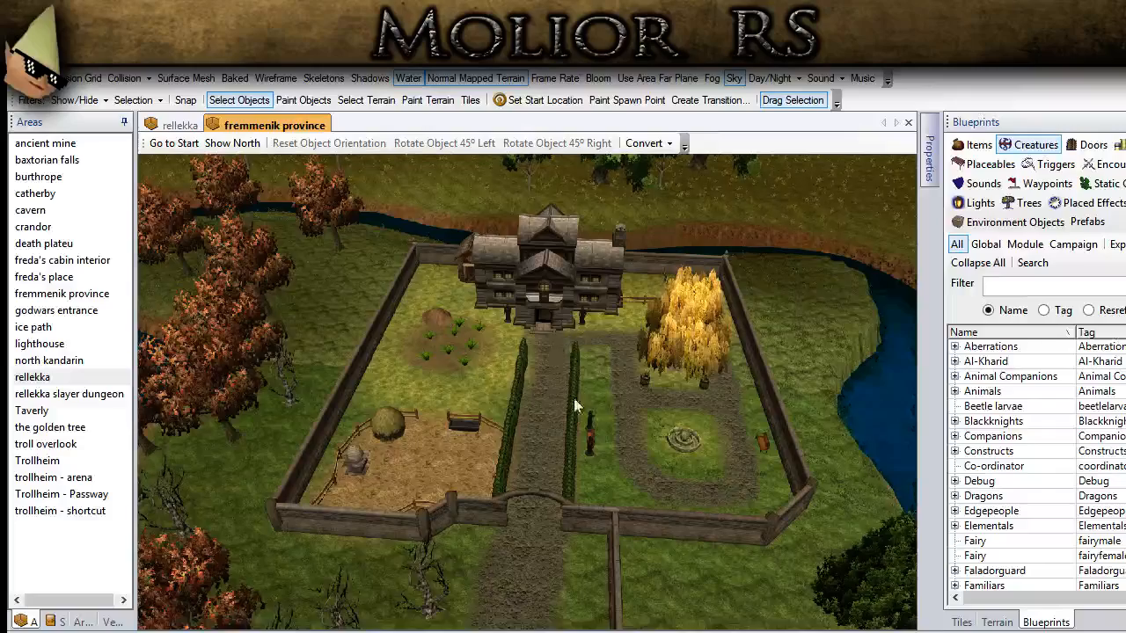
pyautogui.moveTo(573, 398); pyautogui.dragTo(541, 391, button='middle')
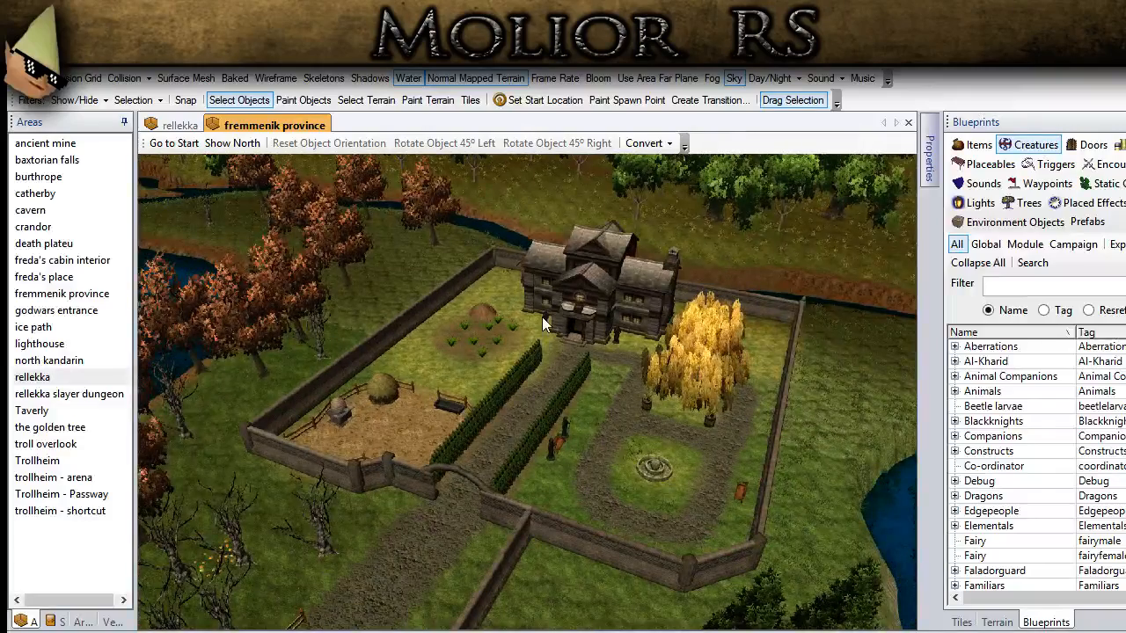
# Step: Select the manor house and rotate it 45° left and back 45° right
pyautogui.click(582, 324)
pyautogui.scroll(6, 574, 350)
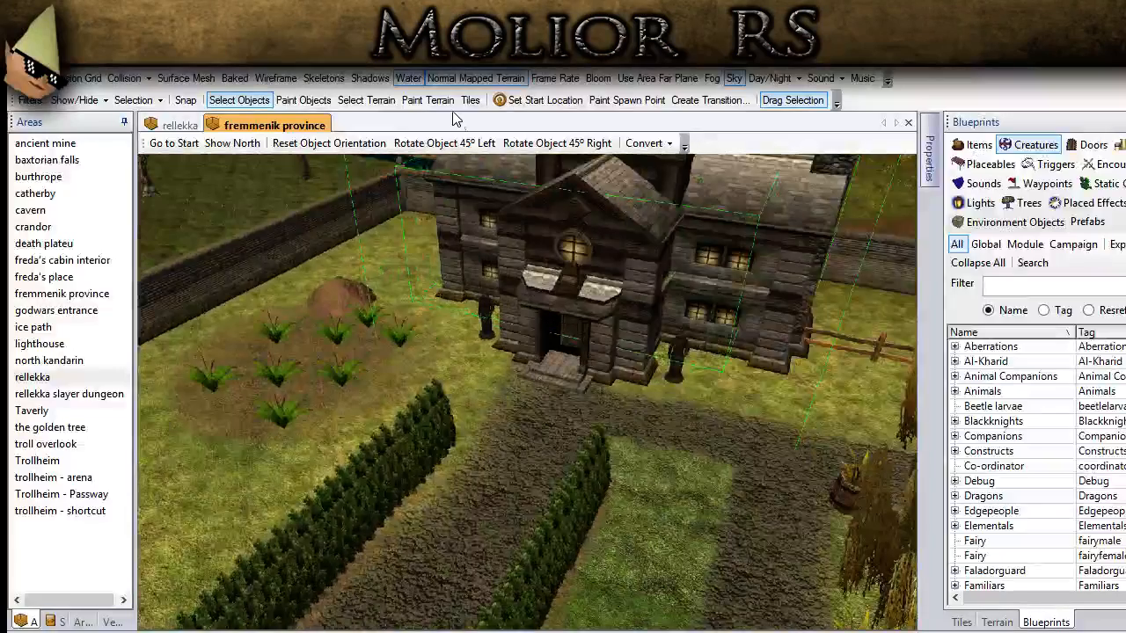
pyautogui.click(467, 143)
pyautogui.click(517, 144)
# Step: Deselect the manor house and examine the river, the bridge and the grassy peninsula ringed by wooden stakes
pyautogui.scroll(-3, 503, 509)
pyautogui.scroll(-6, 501, 505)
pyautogui.moveTo(417, 521); pyautogui.dragTo(698, 272, button='middle')
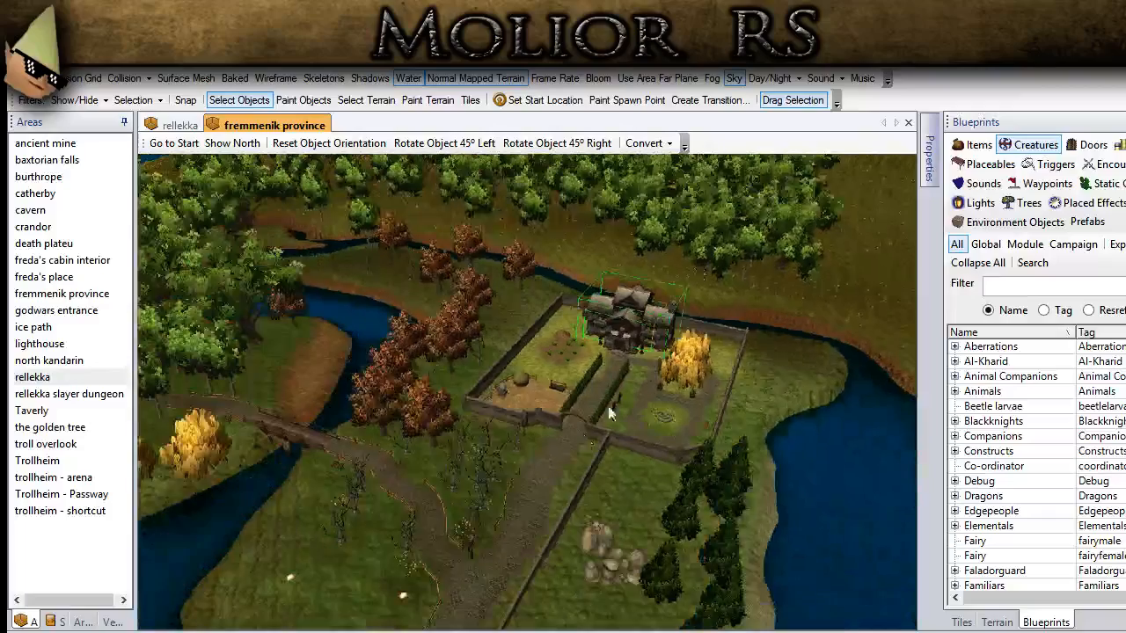
pyautogui.click(548, 498)
pyautogui.moveTo(548, 498); pyautogui.dragTo(465, 359, button='middle')
pyautogui.moveTo(318, 426); pyautogui.dragTo(566, 380, button='middle')
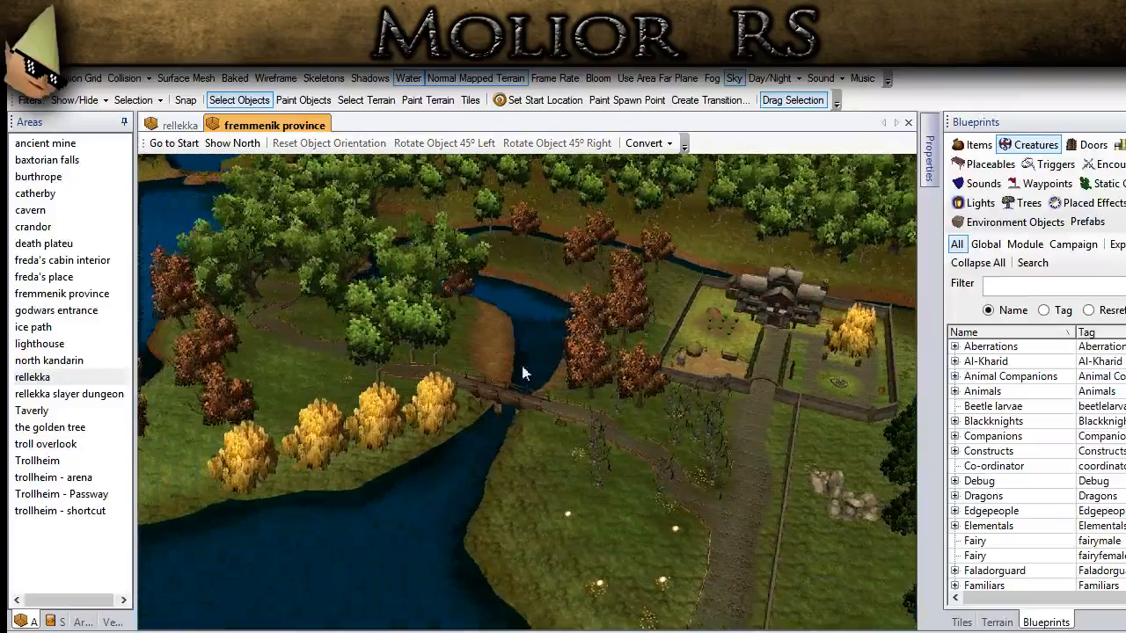
pyautogui.moveTo(461, 431); pyautogui.dragTo(602, 560, button='middle')
pyautogui.moveTo(492, 440); pyautogui.dragTo(595, 410, button='middle')
pyautogui.moveTo(395, 452); pyautogui.dragTo(513, 425, button='middle')
pyautogui.moveTo(387, 421); pyautogui.dragTo(619, 354, button='middle')
pyautogui.scroll(4, 604, 362)
pyautogui.scroll(4, 603, 360)
pyautogui.moveTo(517, 395); pyautogui.dragTo(520, 507, button='middle')
pyautogui.scroll(4, 549, 484)
pyautogui.moveTo(494, 460); pyautogui.dragTo(488, 478, button='middle')
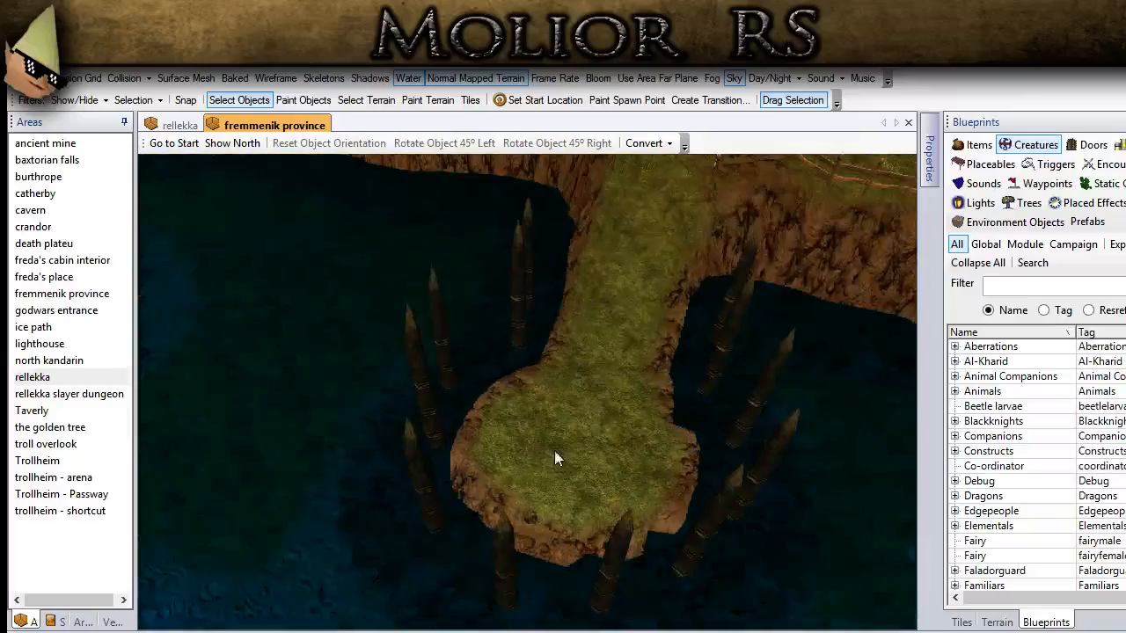
# Step: Survey the bridged island off the coast and the grassy terraced hills across fremmenik province
pyautogui.scroll(-4, 552, 440)
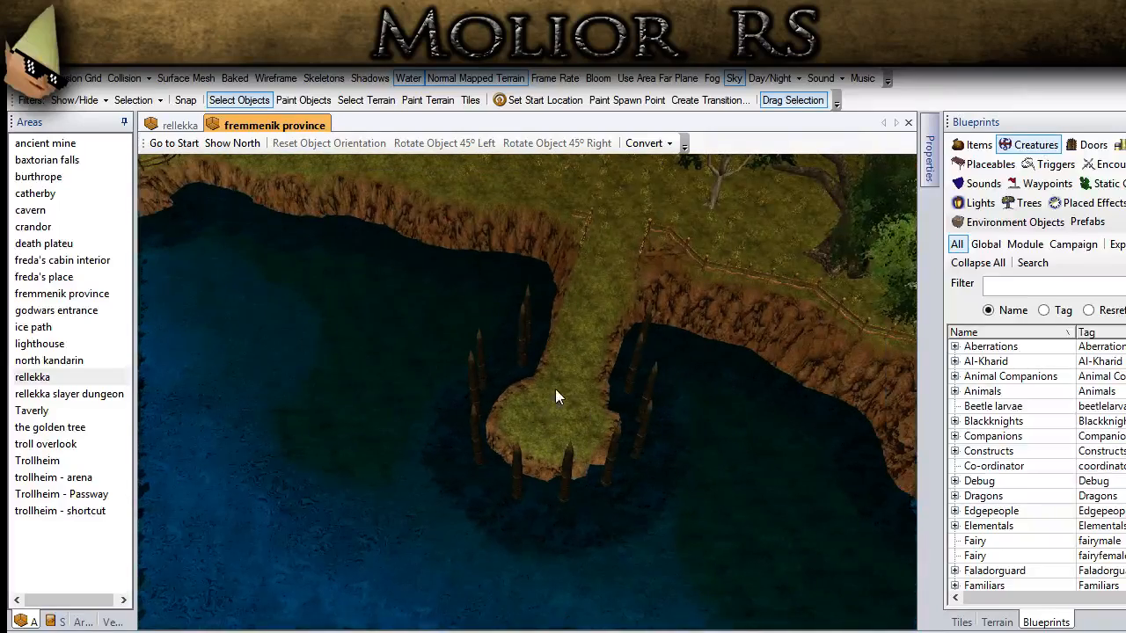
pyautogui.scroll(-4, 585, 397)
pyautogui.moveTo(452, 336); pyautogui.dragTo(589, 409, button='middle')
pyautogui.moveTo(327, 325); pyautogui.dragTo(483, 377, button='middle')
pyautogui.moveTo(391, 379); pyautogui.dragTo(680, 498, button='middle')
pyautogui.scroll(-2, 621, 510)
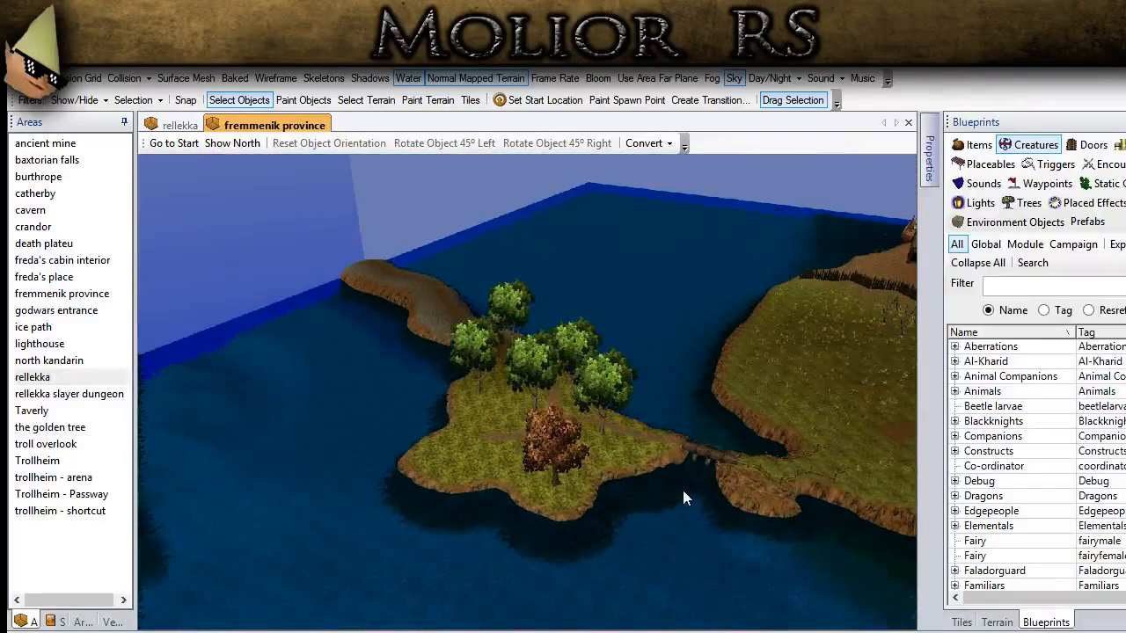
pyautogui.moveTo(438, 362); pyautogui.dragTo(272, 299, button='middle')
pyautogui.moveTo(646, 438); pyautogui.dragTo(268, 314, button='middle')
pyautogui.moveTo(757, 458); pyautogui.dragTo(457, 365, button='middle')
pyautogui.moveTo(788, 474); pyautogui.dragTo(457, 407, button='middle')
pyautogui.scroll(-5, 542, 405)
pyautogui.scroll(3, 563, 430)
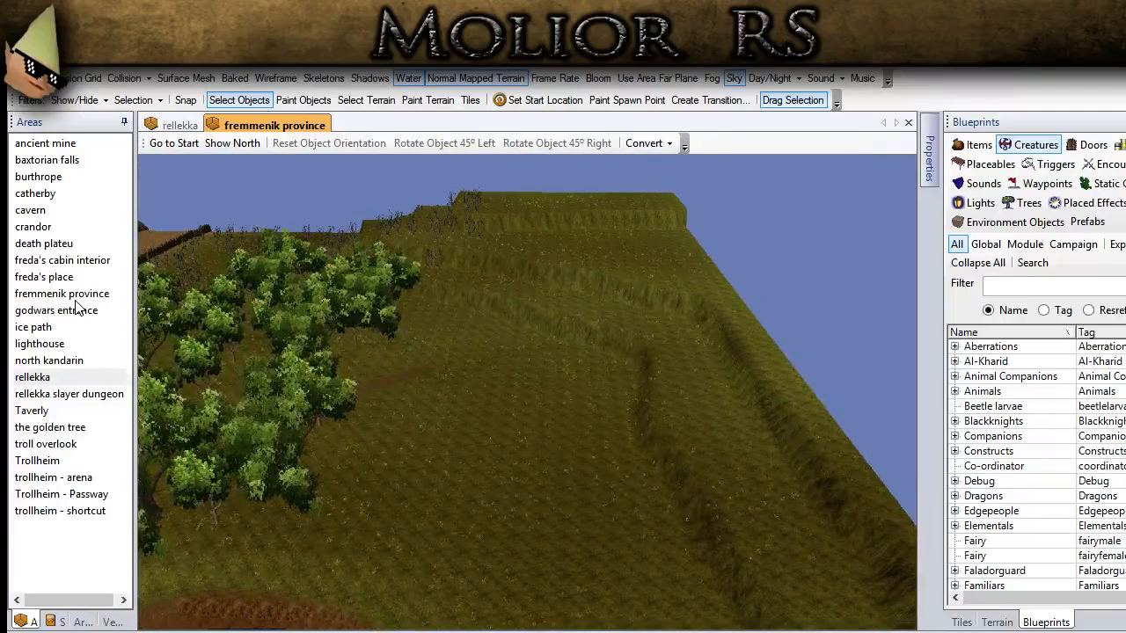
# Step: Open the golden tree area and examine its fenced tree, rock formations, terraced hills and neighbouring manor
pyautogui.click(68, 394)
pyautogui.click(66, 396)
pyautogui.click(62, 417)
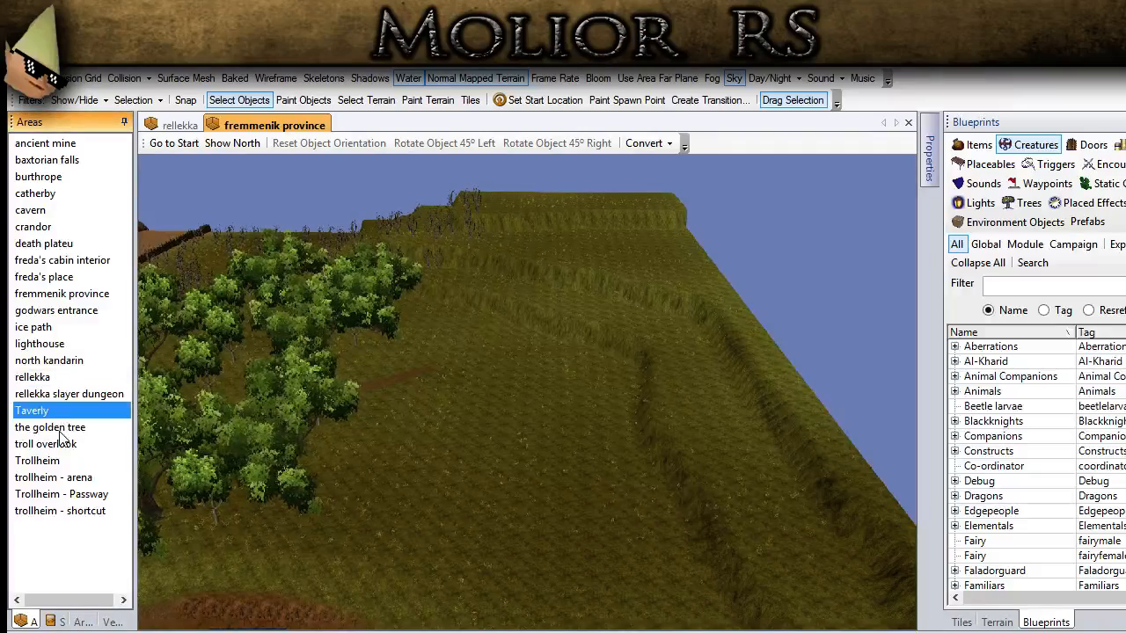
pyautogui.click(60, 428)
pyautogui.doubleClick(58, 429)
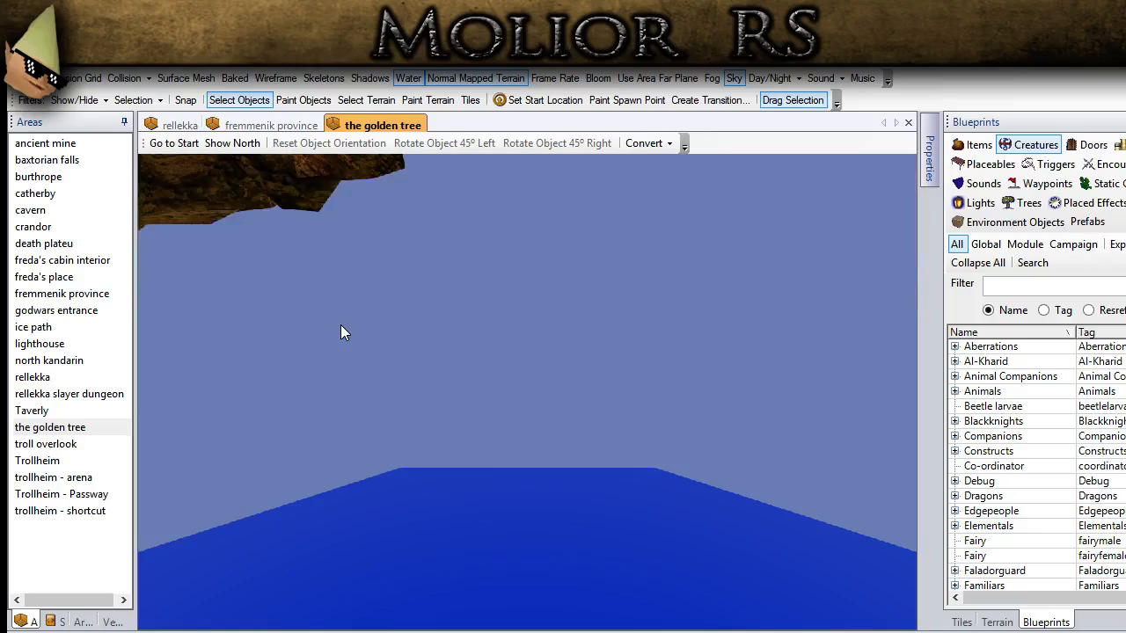
pyautogui.scroll(-10, 340, 324)
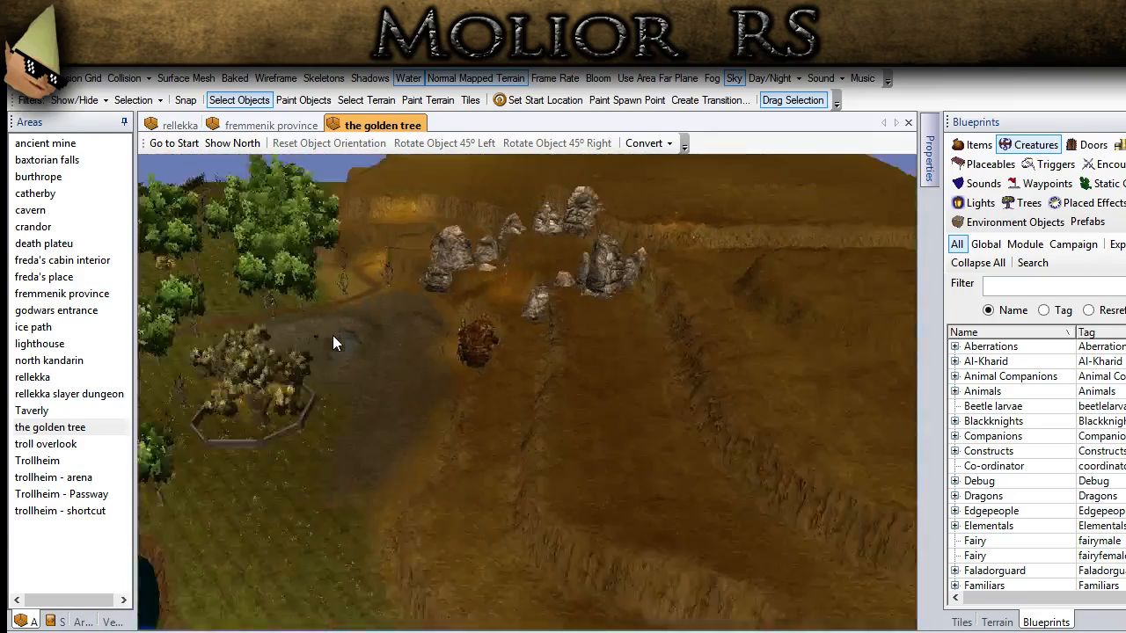
pyautogui.keyDown('ctrl'); pyautogui.moveTo(327, 348); pyautogui.dragTo(684, 349); pyautogui.keyUp('ctrl')
pyautogui.moveTo(646, 440); pyautogui.dragTo(585, 346, button='middle')
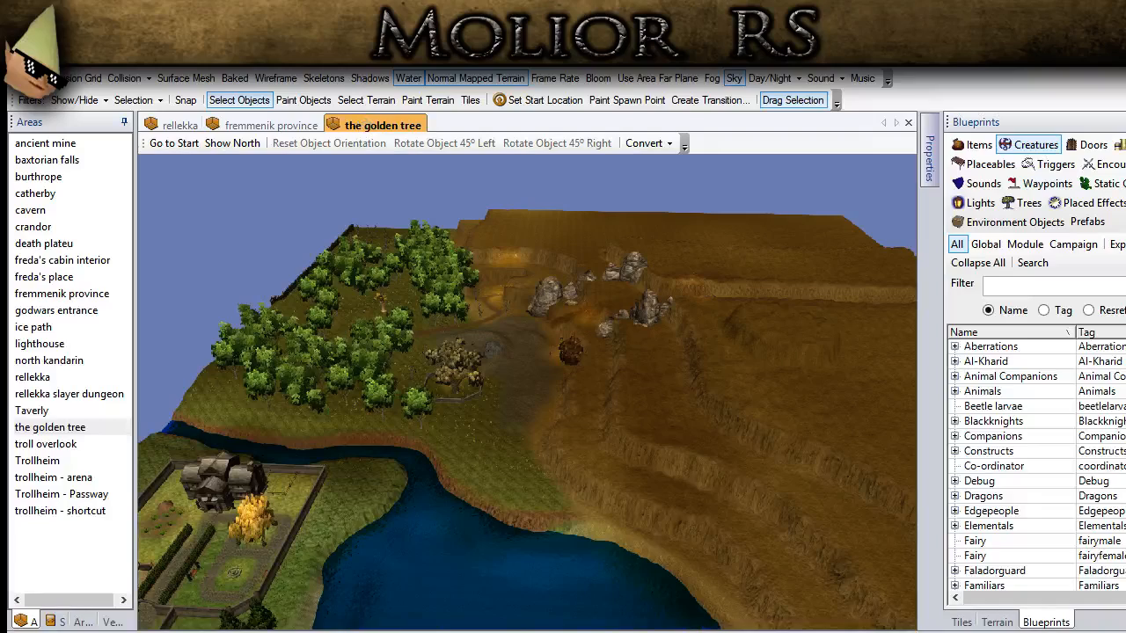
# Step: Close the golden tree and fremmenik province areas and return to the rellekka village's houses and market stalls
pyautogui.middleClick(378, 125)
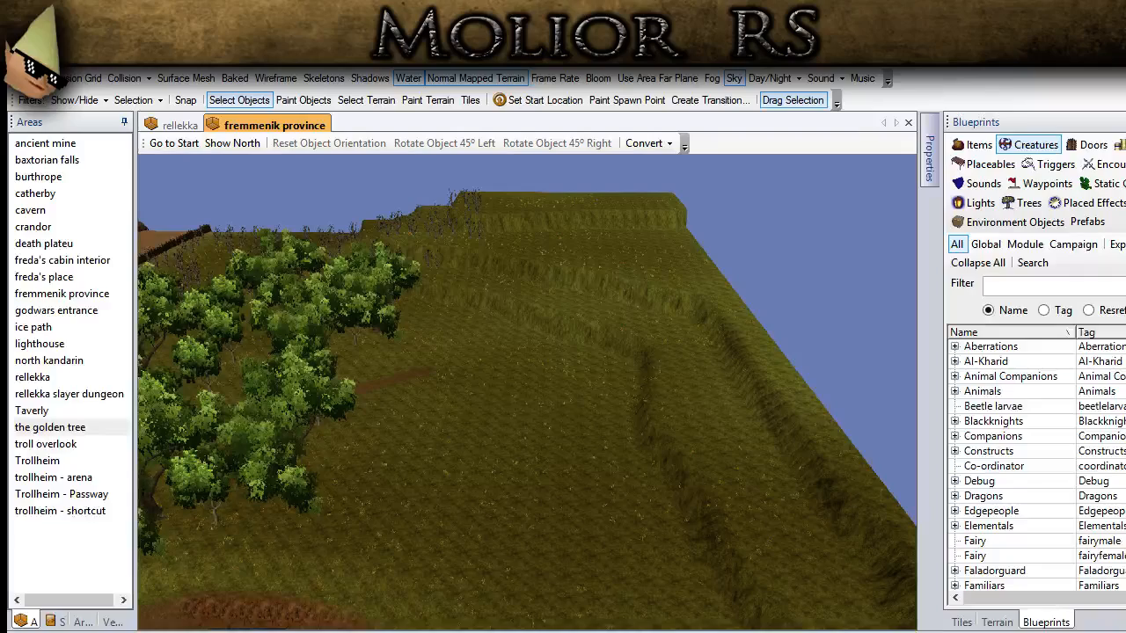
pyautogui.click(619, 404)
pyautogui.scroll(2, 389, 441)
pyautogui.scroll(3, 388, 440)
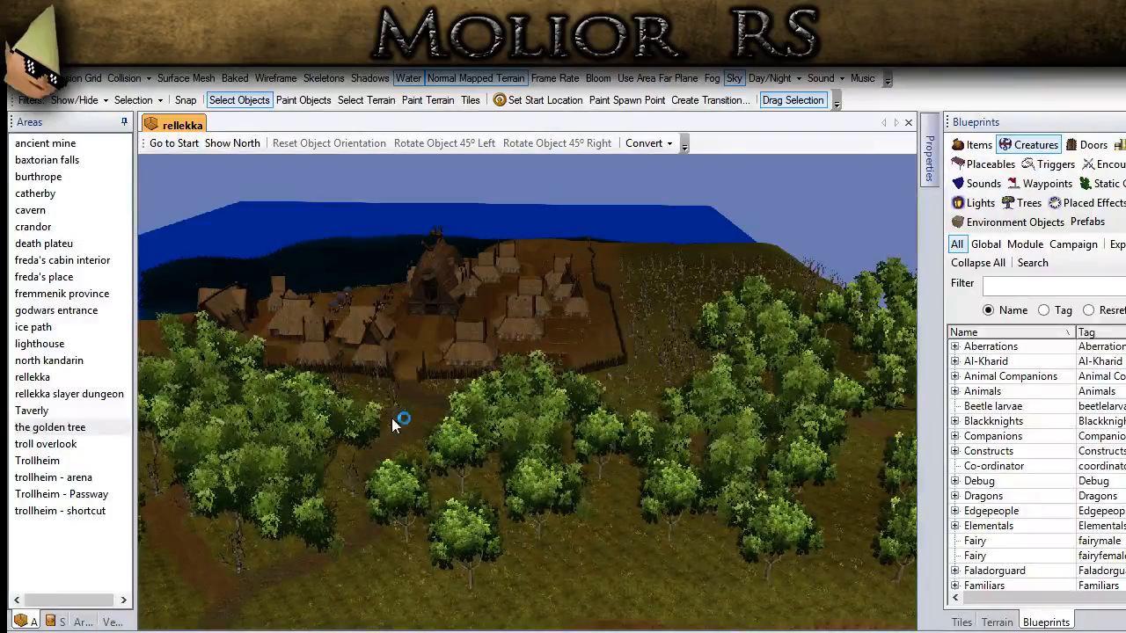
pyautogui.scroll(2, 422, 458)
pyautogui.scroll(5, 422, 457)
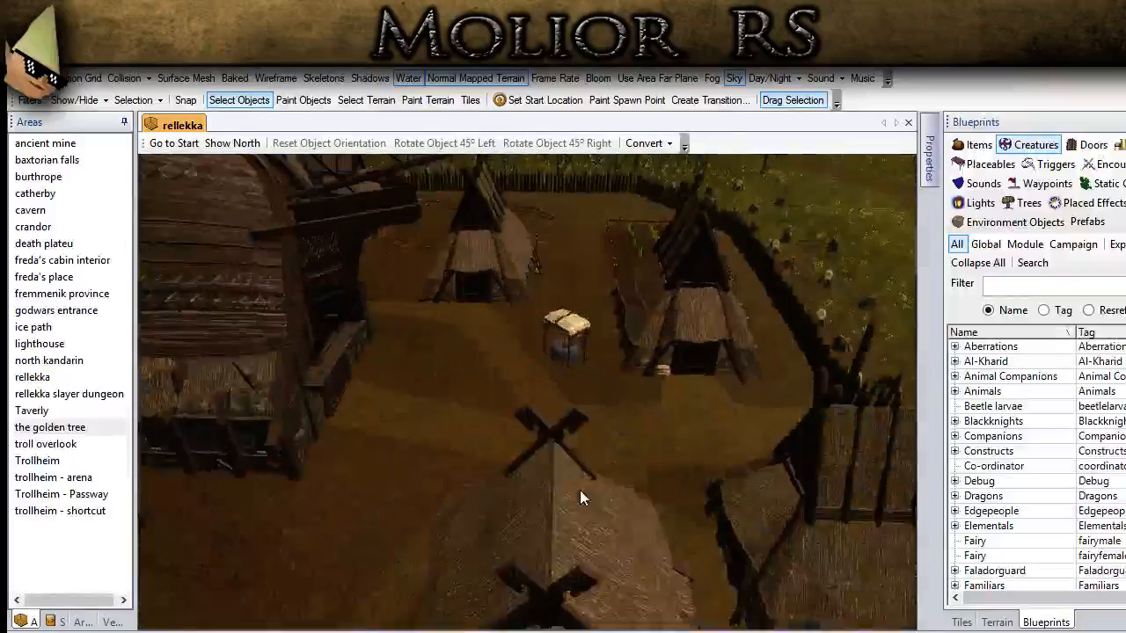
pyautogui.moveTo(580, 490); pyautogui.dragTo(420, 494, button='middle')
pyautogui.moveTo(298, 387); pyautogui.dragTo(514, 460, button='middle')
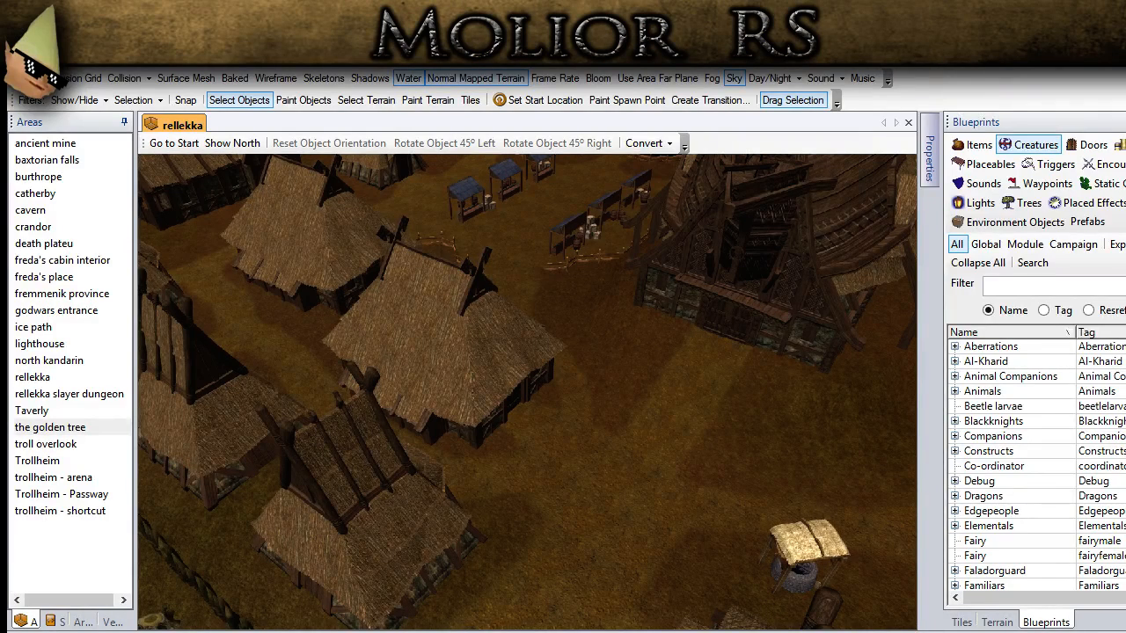
# Step: Examine rellekka's covered well, the thatched houses around it and the fenced yard beside the palisade
pyautogui.moveTo(504, 396); pyautogui.dragTo(523, 447, button='middle')
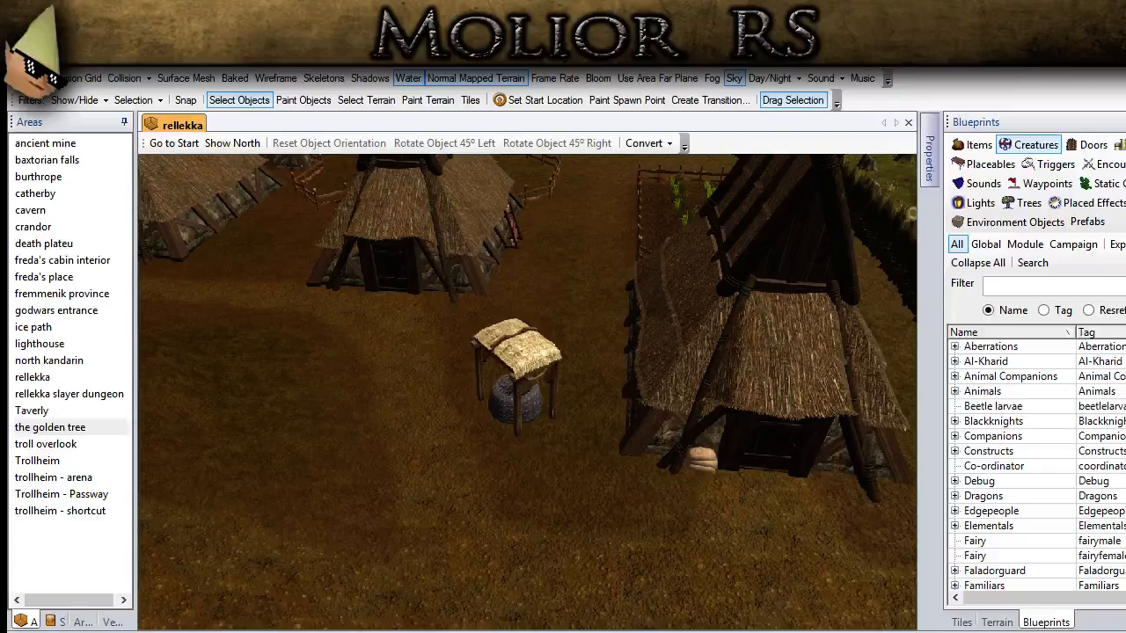
pyautogui.moveTo(561, 397); pyautogui.dragTo(679, 346, button='middle')
pyautogui.keyDown('ctrl'); pyautogui.moveTo(679, 346); pyautogui.dragTo(381, 478); pyautogui.keyUp('ctrl')
pyautogui.moveTo(381, 479); pyautogui.dragTo(425, 459, button='middle')
pyautogui.keyDown('ctrl'); pyautogui.moveTo(607, 422); pyautogui.dragTo(433, 538); pyautogui.keyUp('ctrl')
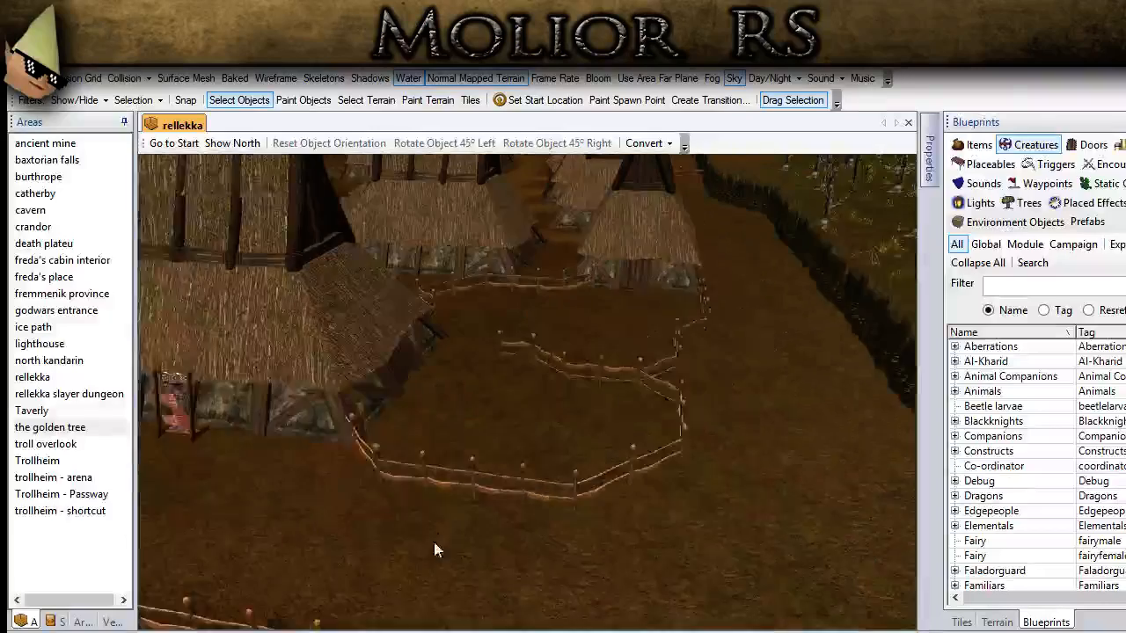
pyautogui.moveTo(433, 538); pyautogui.dragTo(474, 528, button='middle')
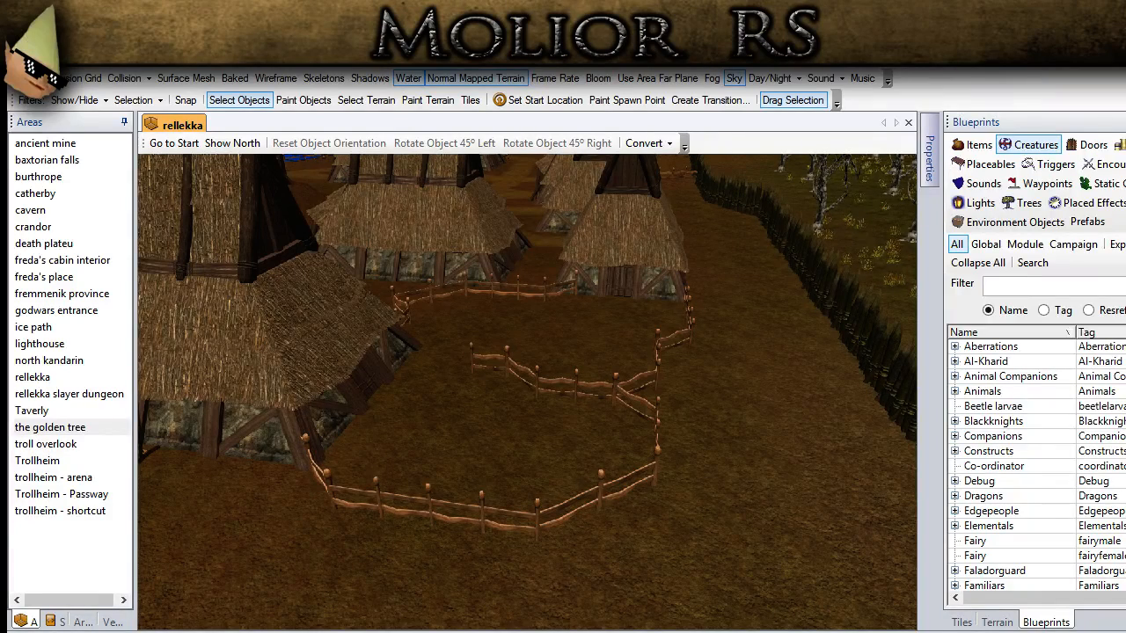
pyautogui.moveTo(448, 456); pyautogui.dragTo(501, 413, button='middle')
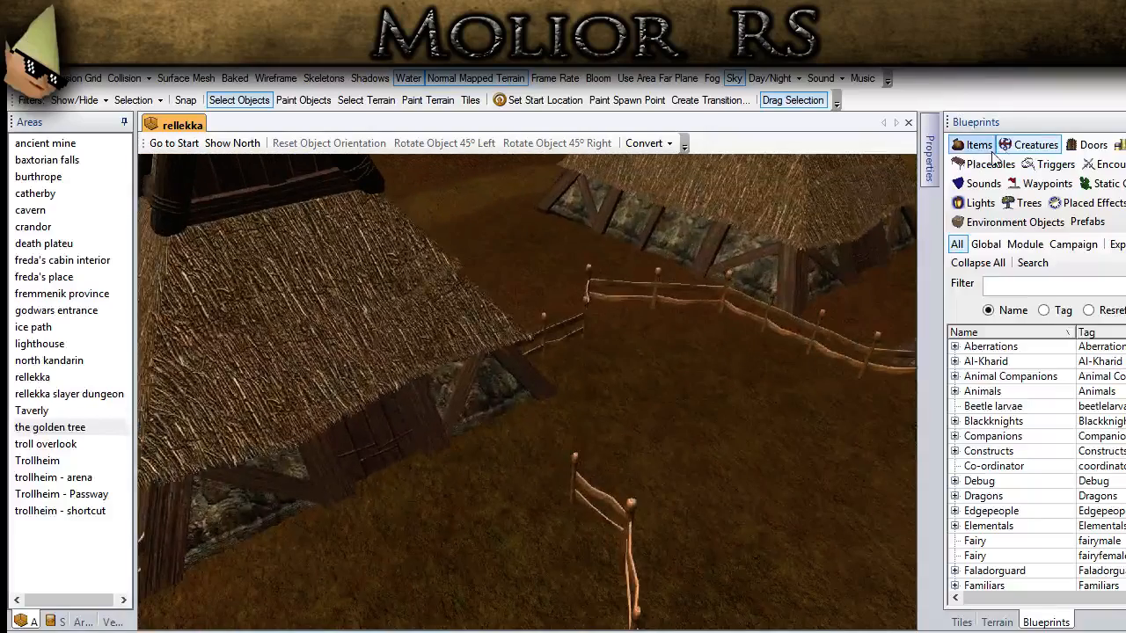
# Step: Filter the placeable blueprints by the name hay
pyautogui.click(992, 162)
pyautogui.click(1007, 289)
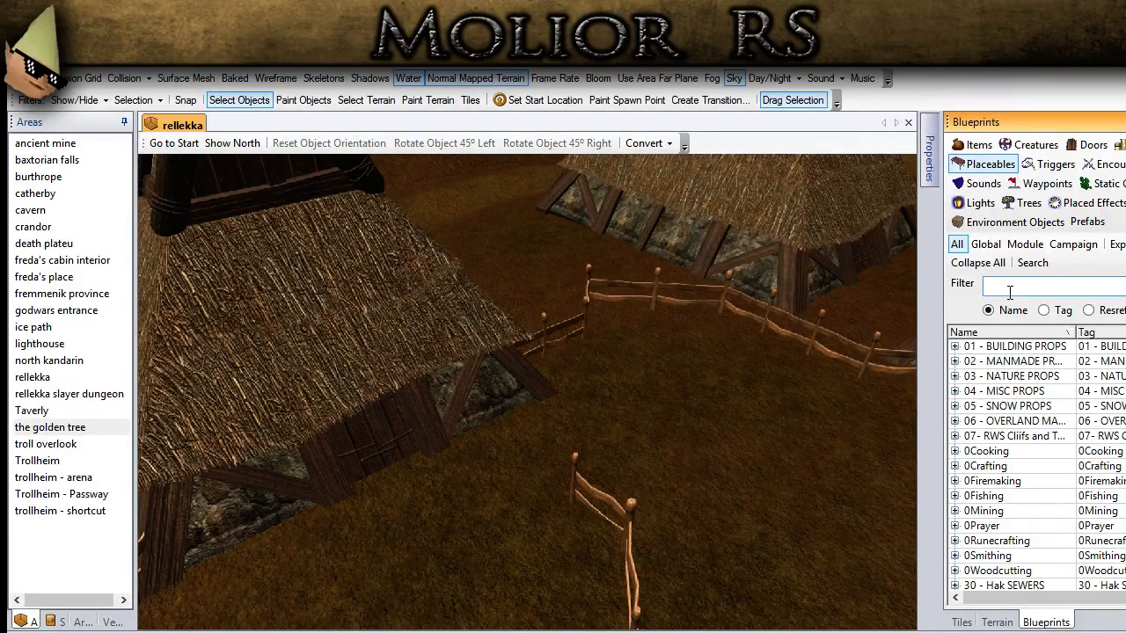
pyautogui.press('Return')
pyautogui.scroll(-2, 1020, 466)
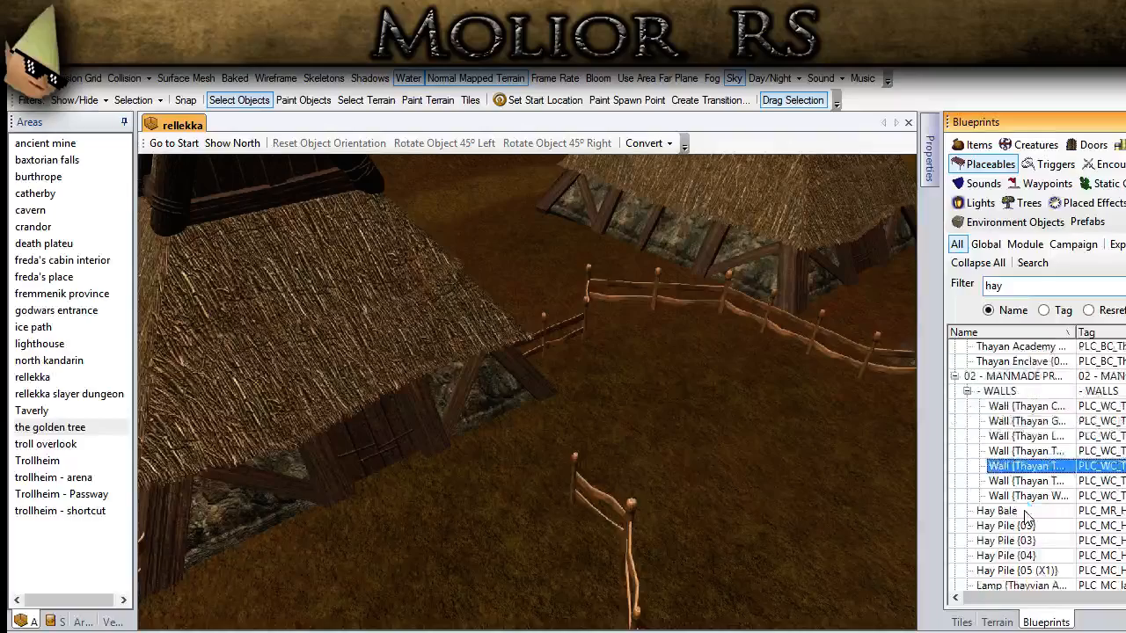
# Step: Try the different hay blueprints and place a Hay Pile {05 (X1)} bale near the house's side door
pyautogui.click(1007, 481)
pyautogui.scroll(1, 1036, 534)
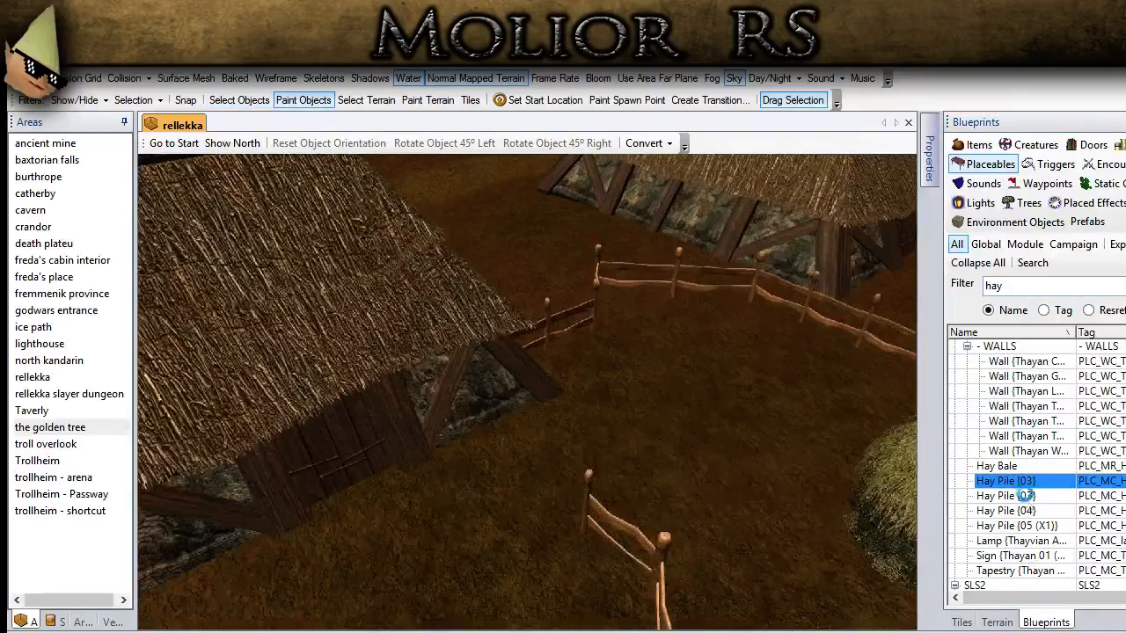
pyautogui.click(1024, 496)
pyautogui.click(1004, 512)
pyautogui.moveTo(713, 475); pyautogui.dragTo(908, 459, button='middle')
pyautogui.click(1004, 467)
pyautogui.click(1016, 526)
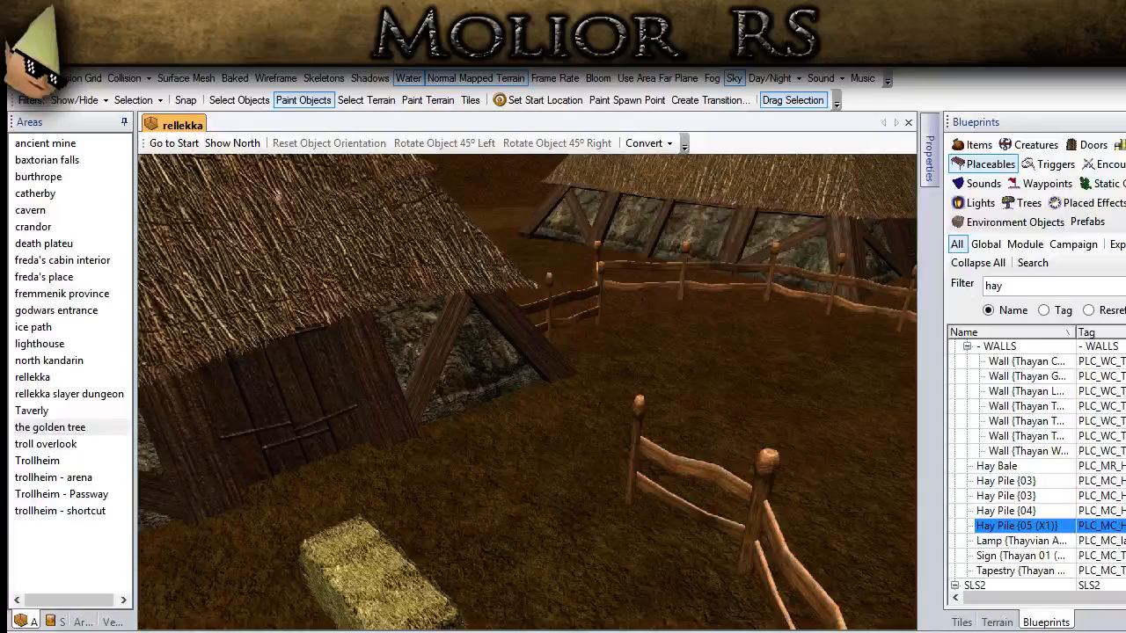
pyautogui.click(490, 460)
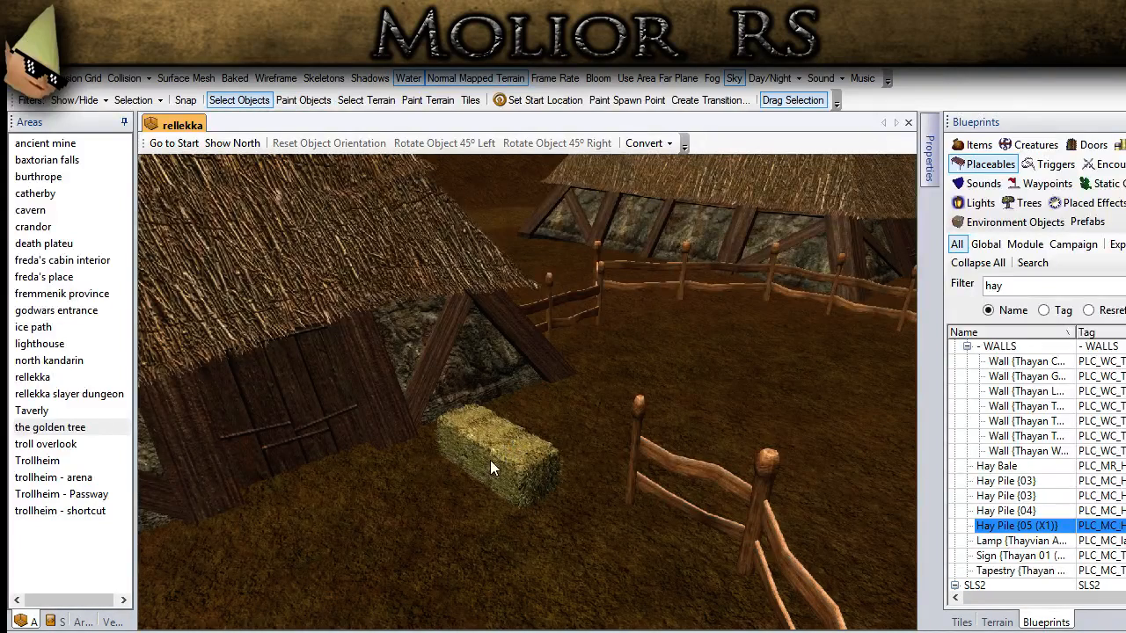
# Step: Rotate the hay bale 45° left against the house wall and place a second bale between it and the fence post
pyautogui.click(445, 143)
pyautogui.moveTo(471, 440); pyautogui.dragTo(452, 406)
pyautogui.click(1047, 528)
pyautogui.click(594, 430)
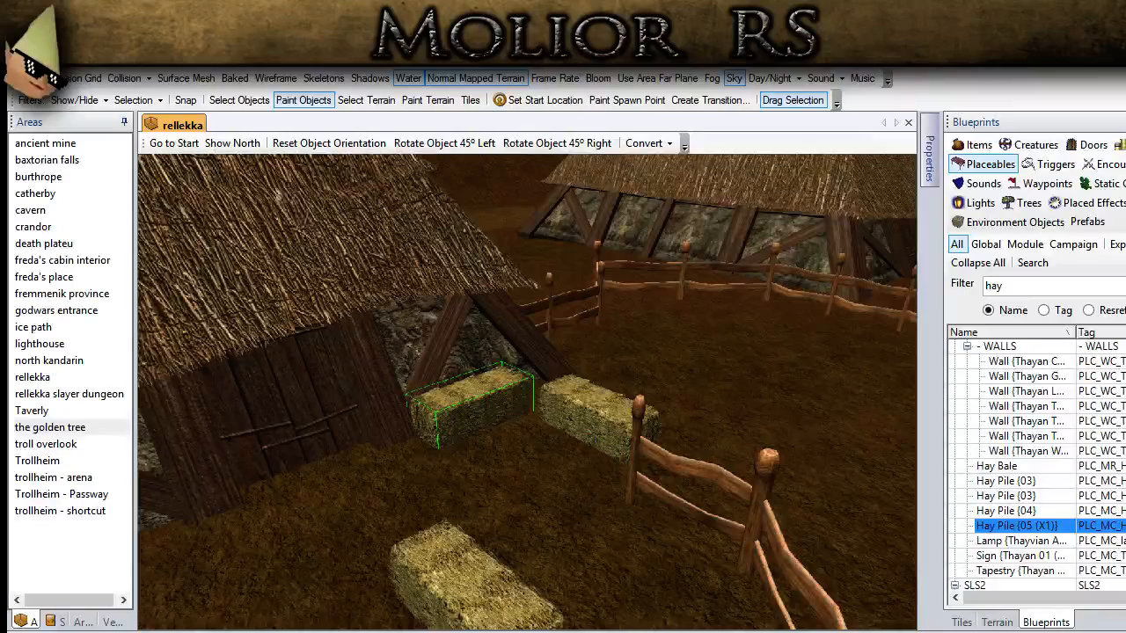
pyautogui.click(239, 100)
pyautogui.moveTo(511, 395); pyautogui.dragTo(528, 522, button='middle')
pyautogui.scroll(4, 528, 523)
pyautogui.click(593, 462)
# Step: Survey the fenced yard and the walls and corners of the neighbouring thatched houses
pyautogui.moveTo(592, 459); pyautogui.dragTo(522, 482)
pyautogui.moveTo(523, 482); pyautogui.dragTo(616, 341, button='middle')
pyautogui.moveTo(616, 341)
pyautogui.mouseDown()
pyautogui.moveTo(610, 317)
pyautogui.moveTo(630, 340)
pyautogui.mouseUp()
pyautogui.moveTo(571, 450); pyautogui.dragTo(610, 418, button='middle')
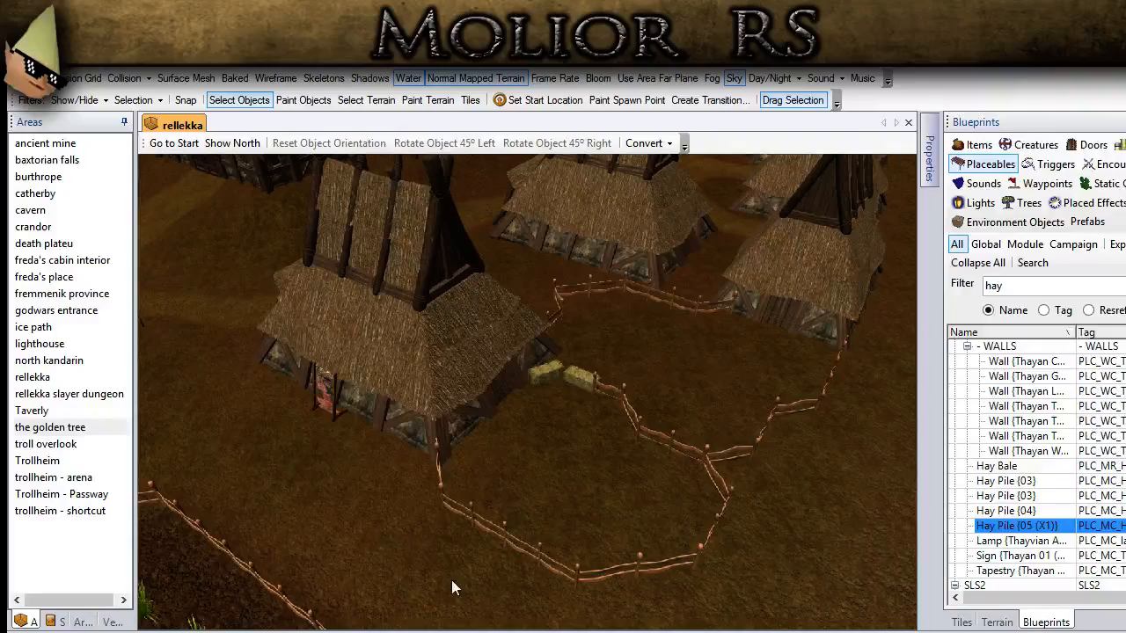
pyautogui.moveTo(480, 441); pyautogui.dragTo(612, 414, button='middle')
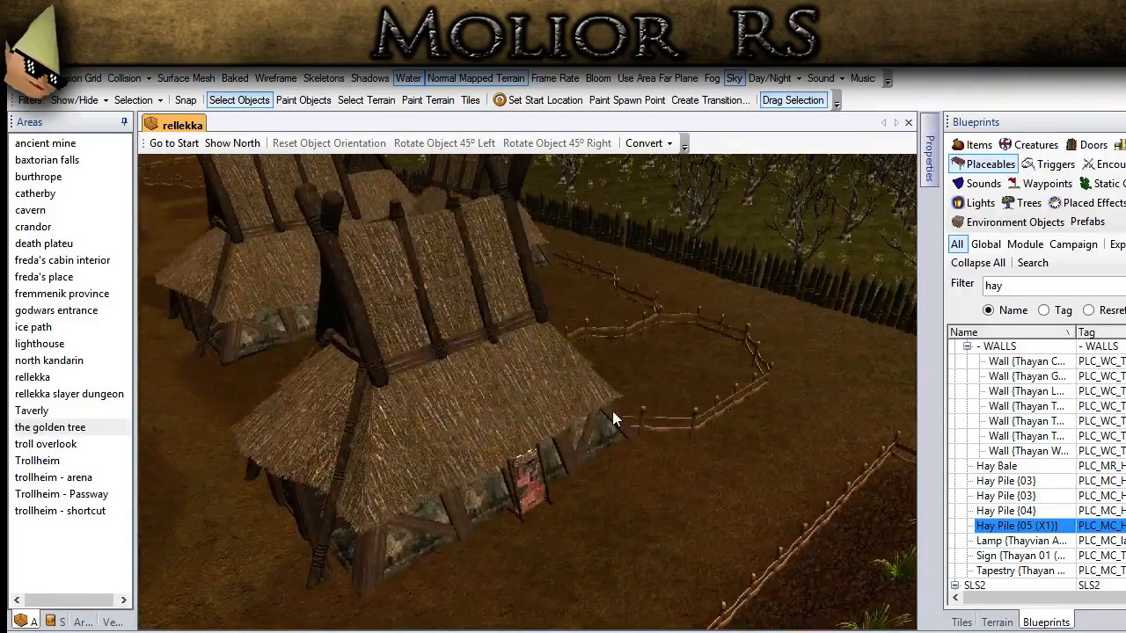
pyautogui.moveTo(280, 462); pyautogui.dragTo(502, 435, button='middle')
pyautogui.scroll(4, 495, 459)
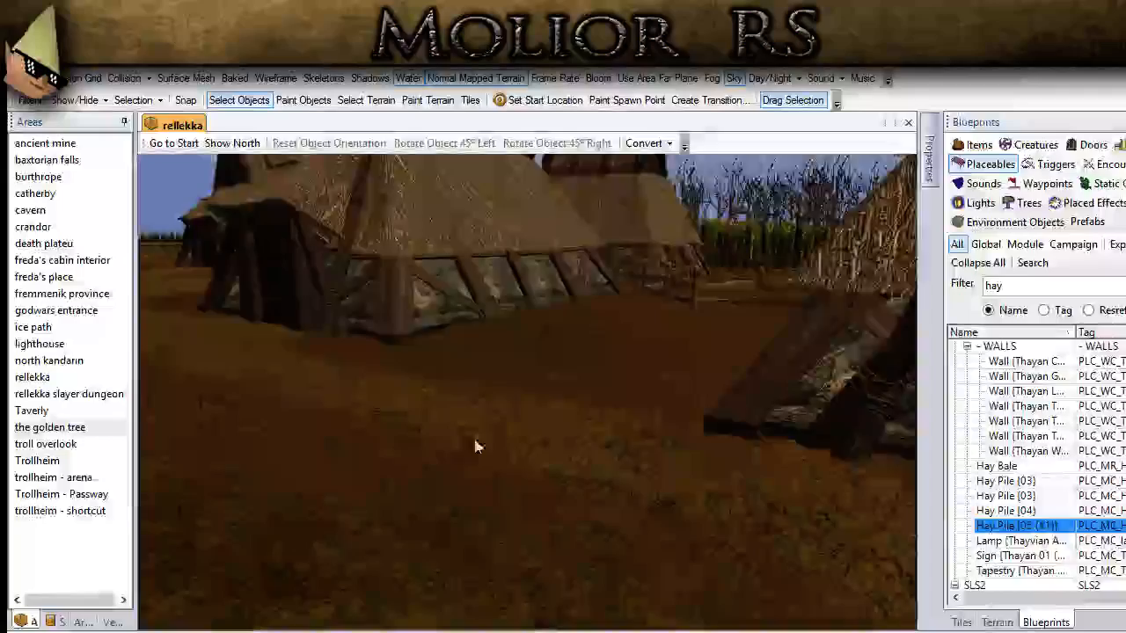
pyautogui.moveTo(475, 440); pyautogui.dragTo(513, 556, button='middle')
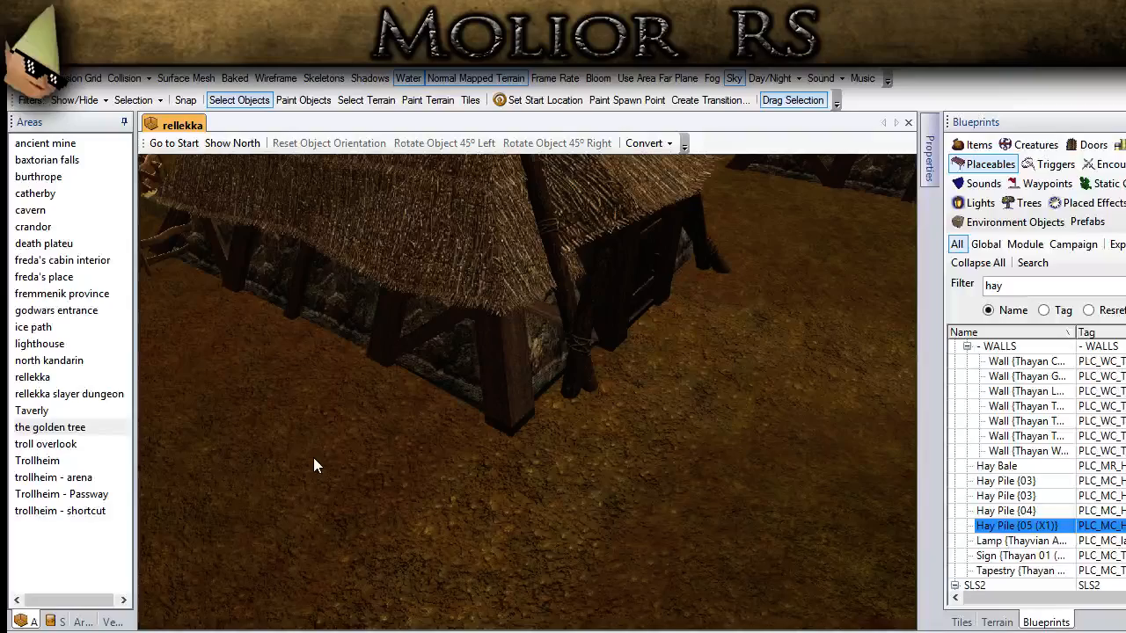
pyautogui.scroll(-5, 485, 448)
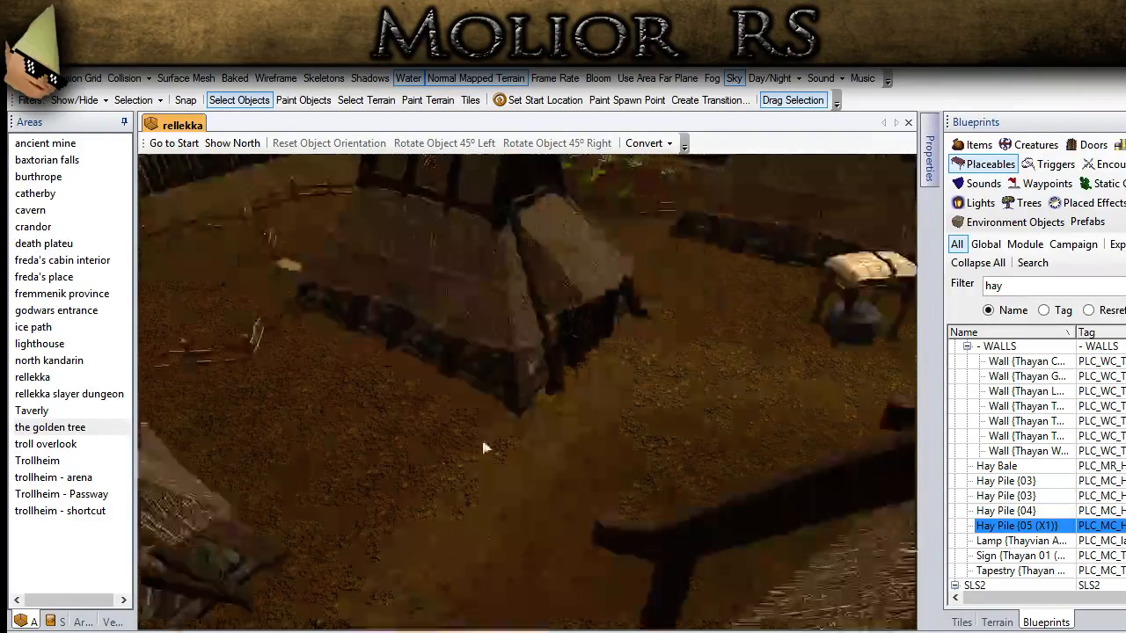
pyautogui.scroll(5, 427, 439)
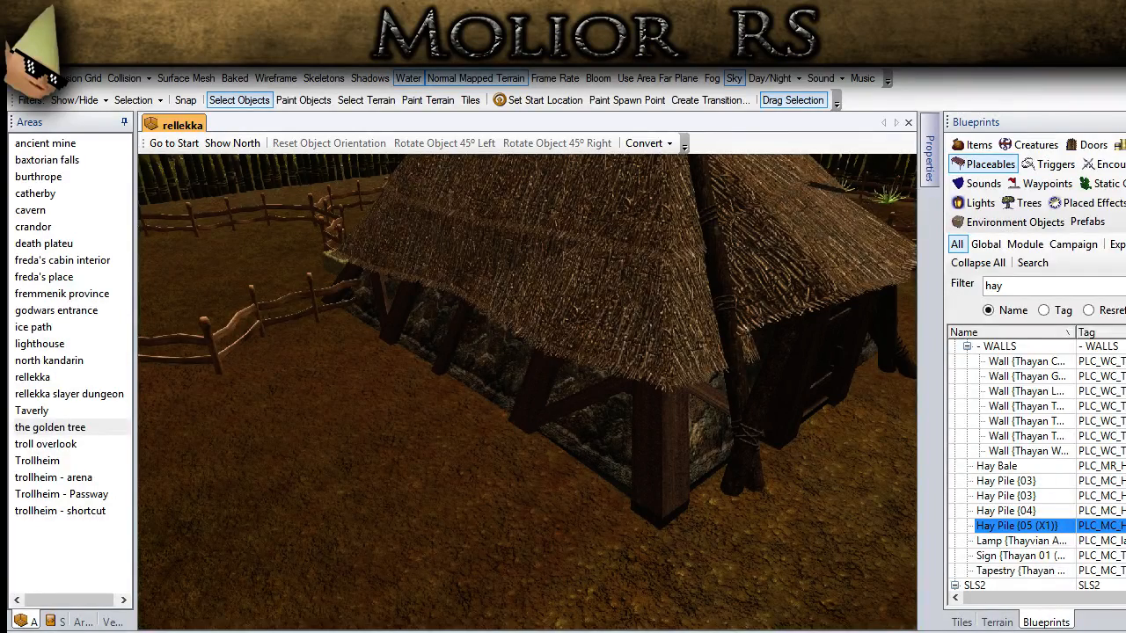
# Step: Filter the placeables by sack and place Sacks {1} on the ground near the house's stone wall
pyautogui.doubleClick(1015, 284)
pyautogui.write('sack')
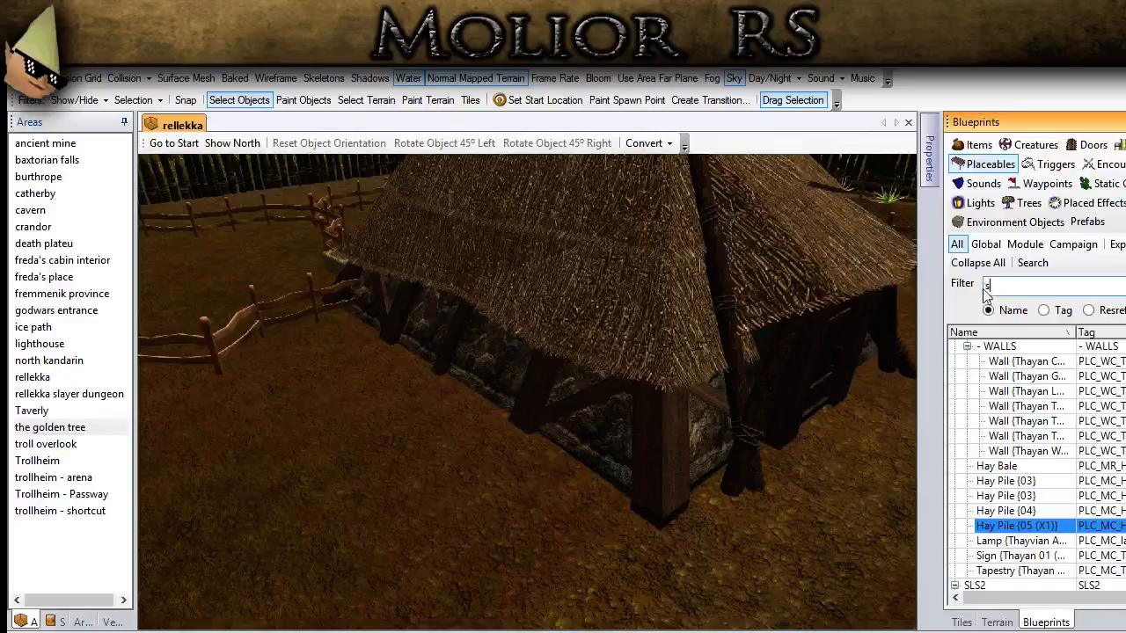
pyautogui.click(994, 390)
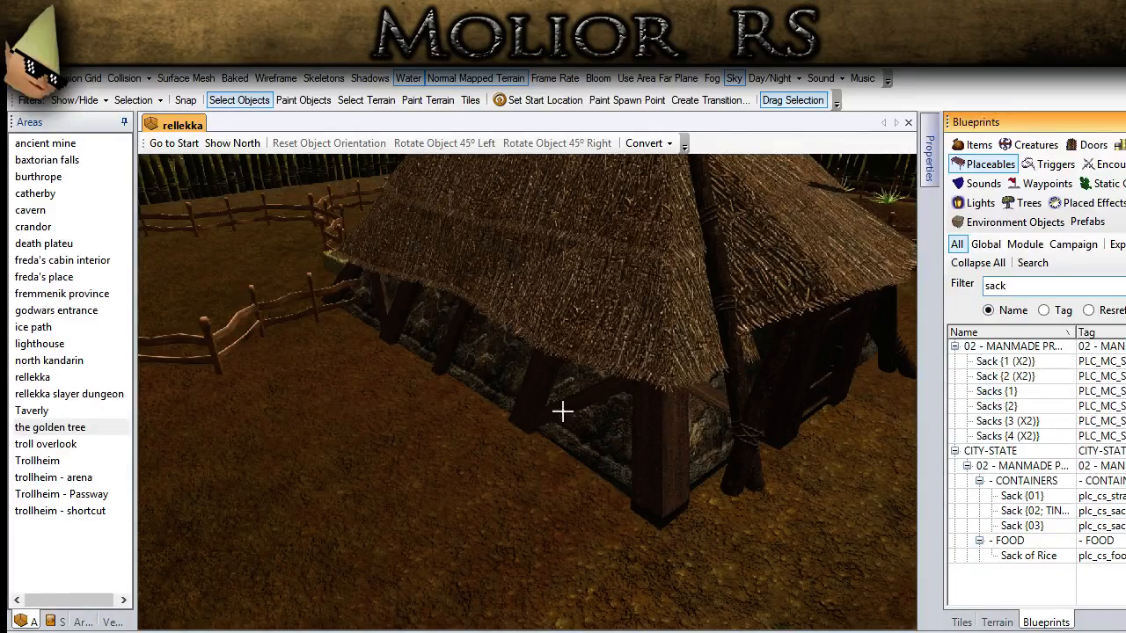
pyautogui.scroll(3, 435, 447)
pyautogui.click(400, 442)
pyautogui.click(239, 100)
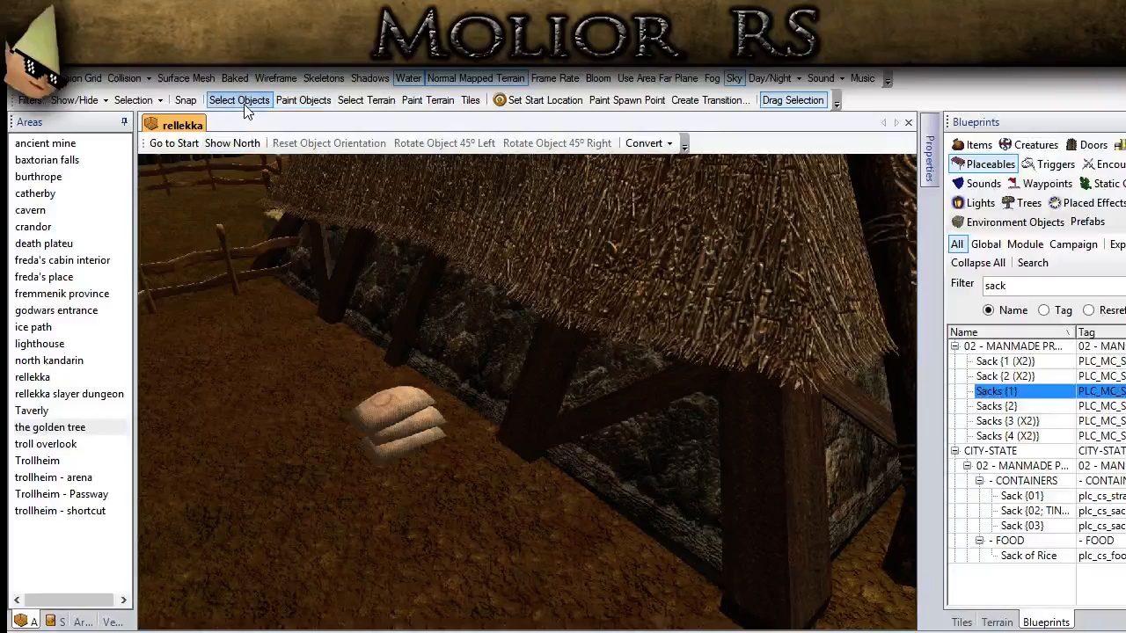
# Step: Rotate the sack stack 90° right and move it against the stone wall beside the wooden support
pyautogui.click(571, 145)
pyautogui.click(572, 146)
pyautogui.scroll(3, 413, 429)
pyautogui.moveTo(294, 488); pyautogui.dragTo(399, 428)
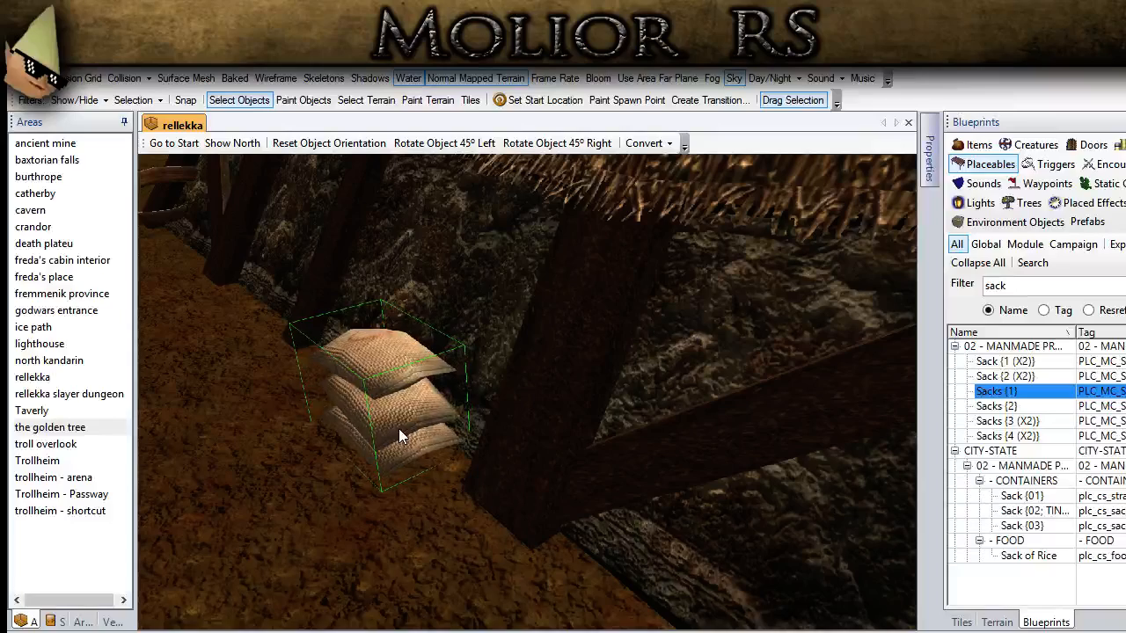
# Step: Place a Sacks {3 (X2)} pile next to the first stack of sacks by the house wall
pyautogui.click(1021, 423)
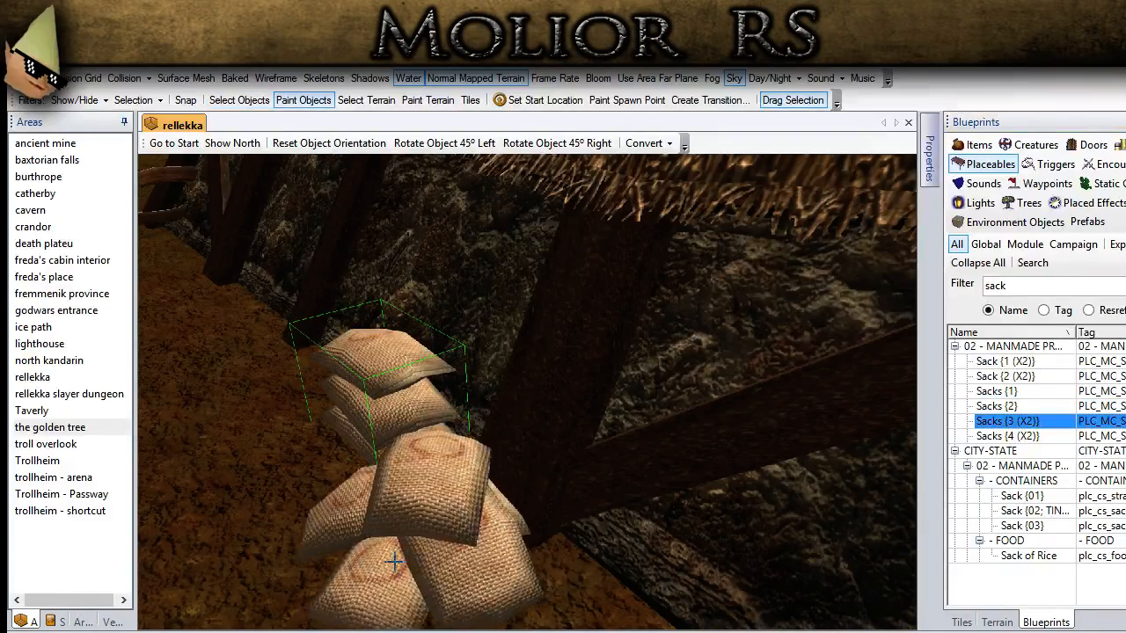
pyautogui.moveTo(354, 551); pyautogui.dragTo(294, 497, button='middle')
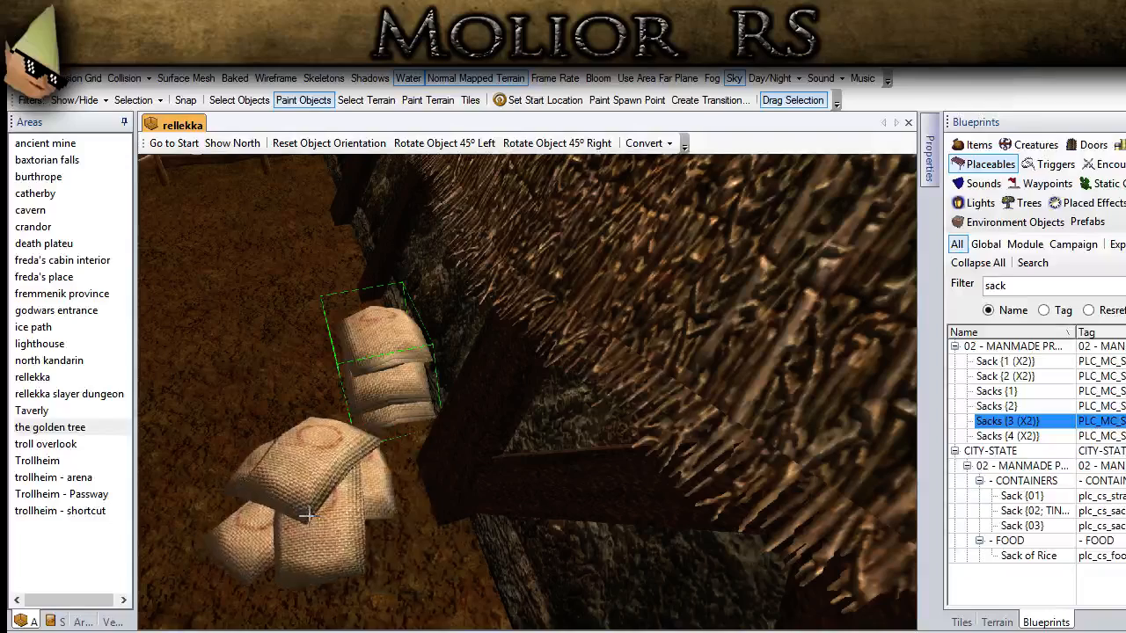
pyautogui.click(334, 518)
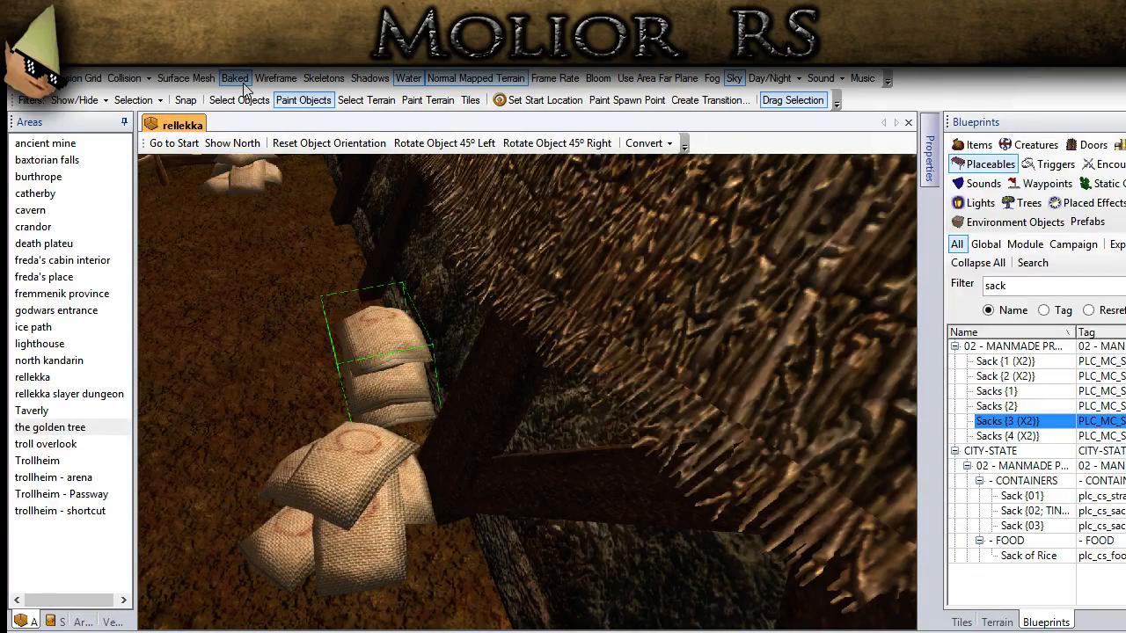
pyautogui.scroll(-10, 374, 391)
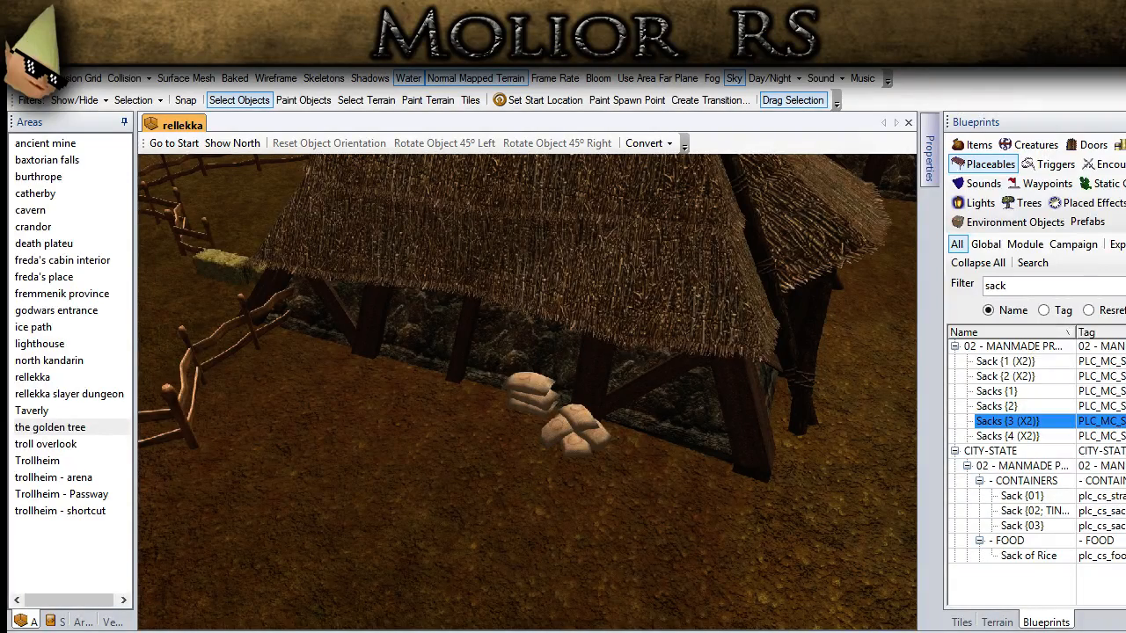
# Step: Filter the placeables by barrel and place Barrel {01 - TINT} beside the corner post of another house
pyautogui.moveTo(423, 545); pyautogui.dragTo(442, 475, button='middle')
pyautogui.click(1011, 286)
pyautogui.moveTo(1012, 286); pyautogui.dragTo(981, 286)
pyautogui.write('barrel')
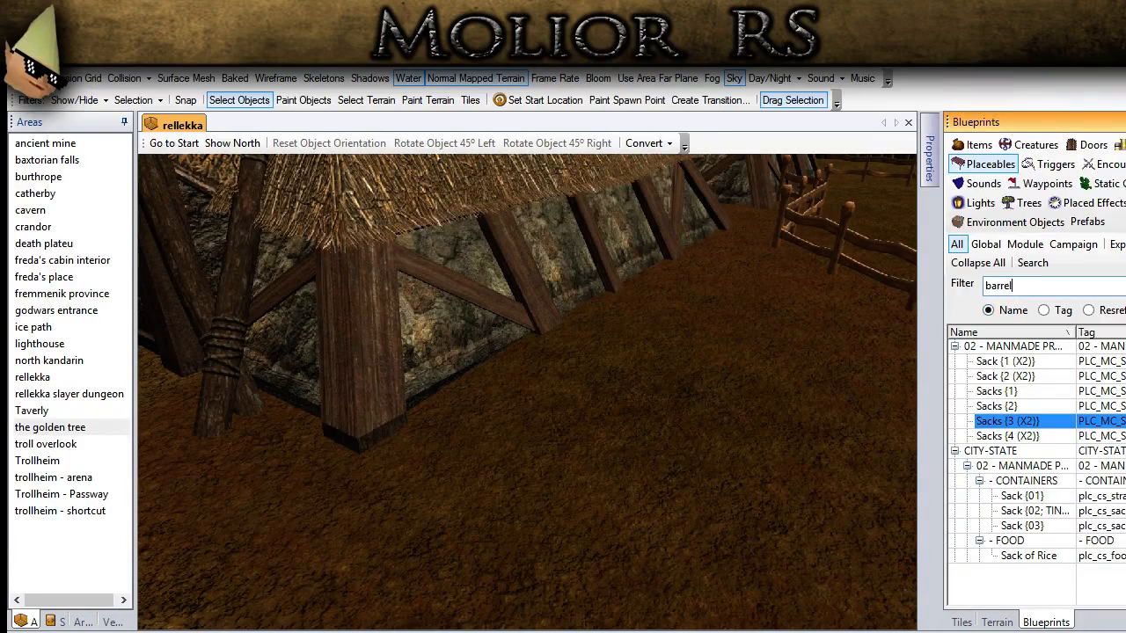
pyautogui.click(1016, 360)
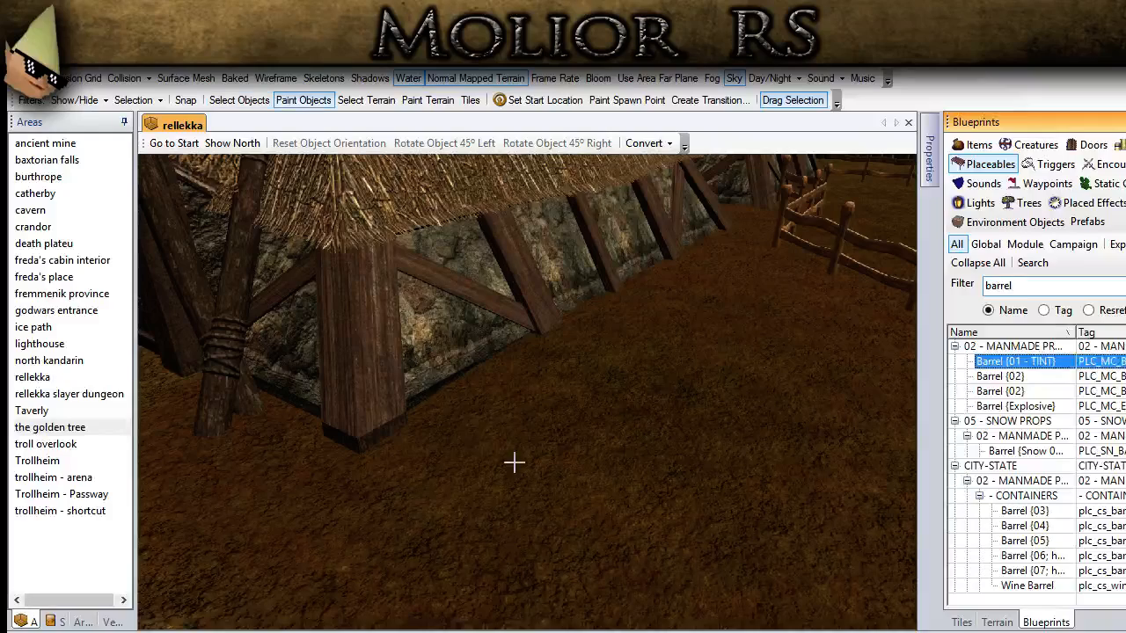
pyautogui.moveTo(399, 417); pyautogui.dragTo(447, 404, button='middle')
pyautogui.scroll(5, 466, 405)
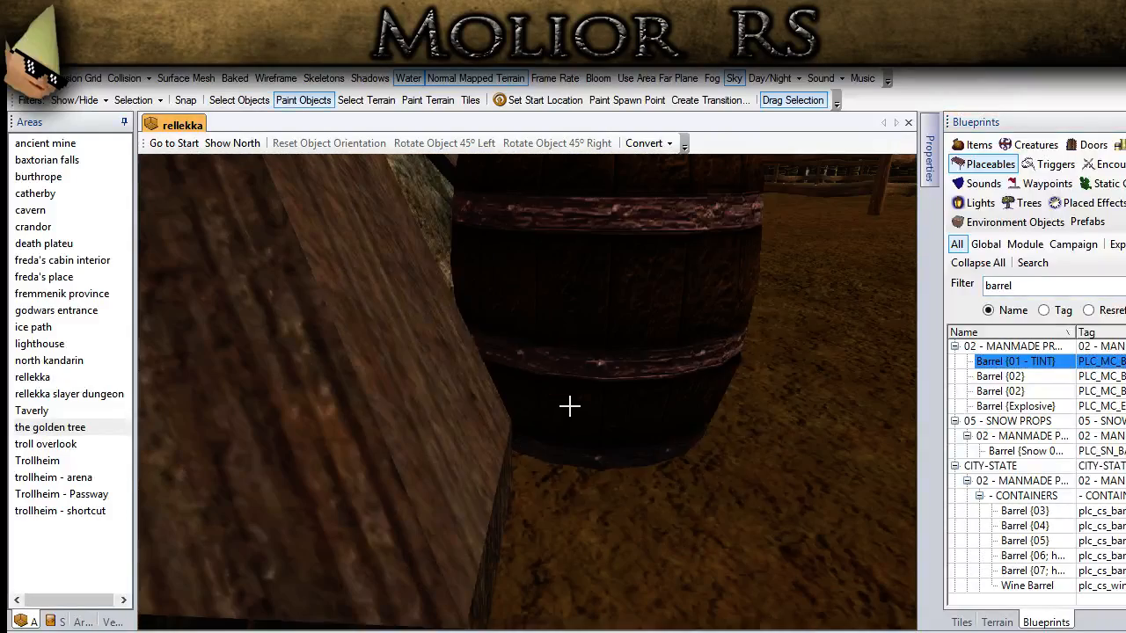
pyautogui.click(655, 455)
# Step: Move the barrel snugly against the corner post and lower it slightly into the ground
pyautogui.click(245, 104)
pyautogui.moveTo(574, 329); pyautogui.dragTo(487, 389, button='middle')
pyautogui.scroll(-5, 587, 415)
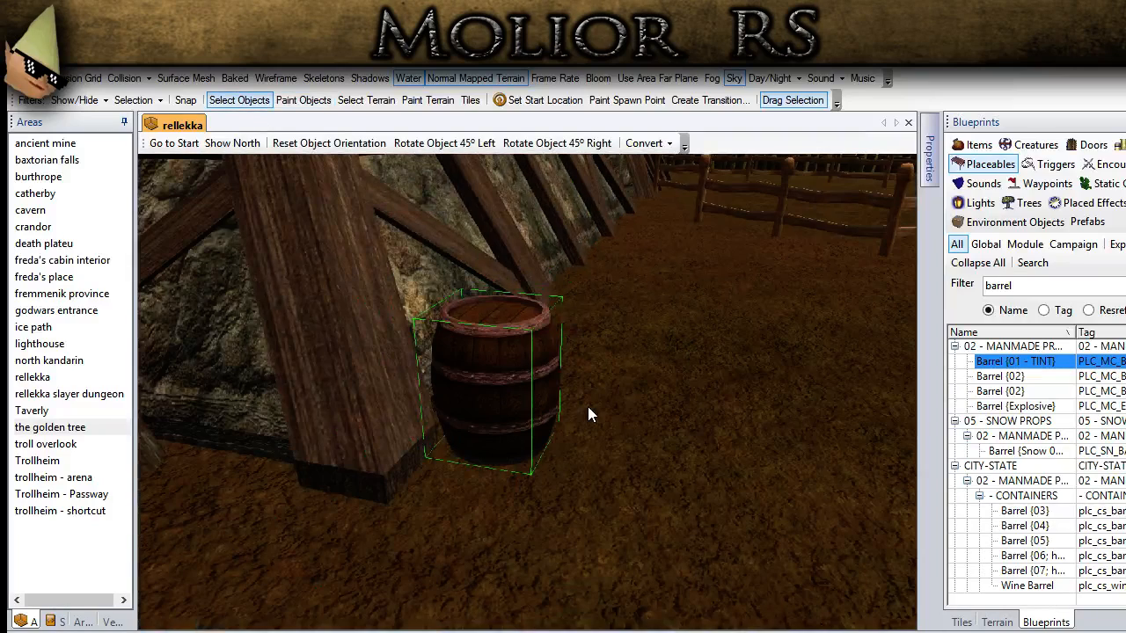
pyautogui.press('pagedown')
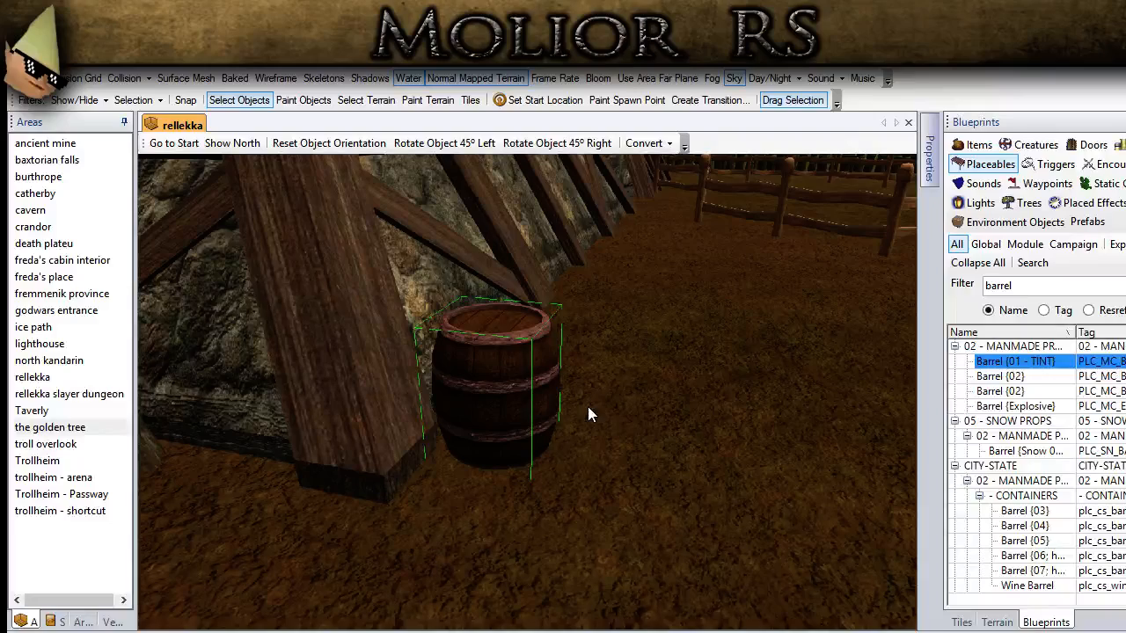
pyautogui.click(712, 389)
pyautogui.scroll(-5, 713, 388)
pyautogui.moveTo(712, 389); pyautogui.dragTo(643, 416, button='middle')
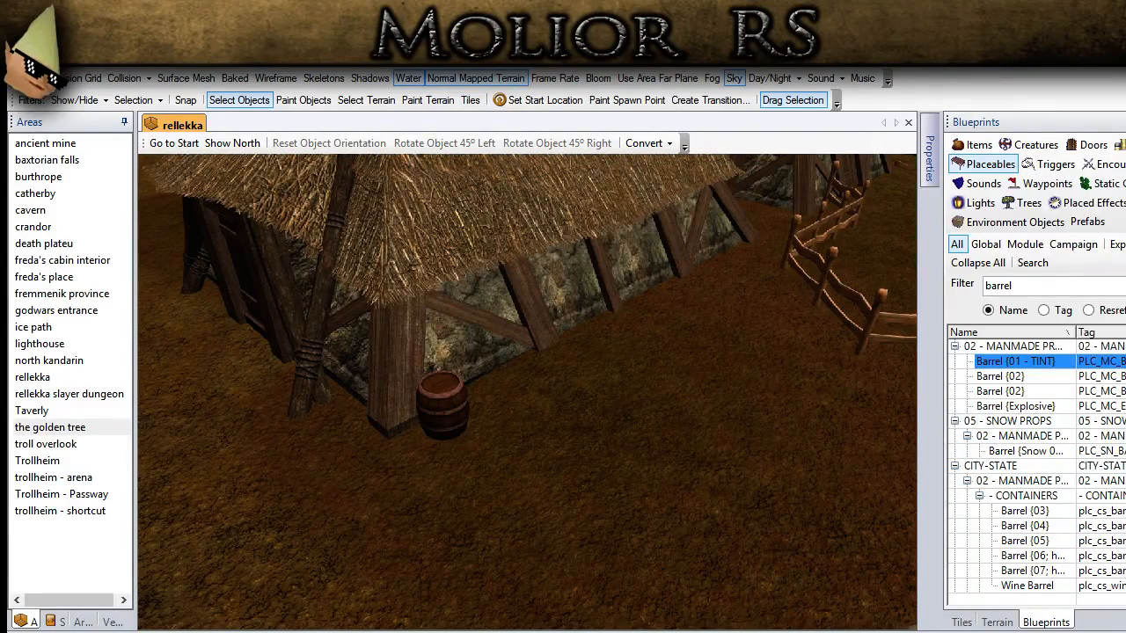
# Step: Paste two copies of the cloth display rack side by side in front of the house corner with the barrel
pyautogui.scroll(-5, 542, 416)
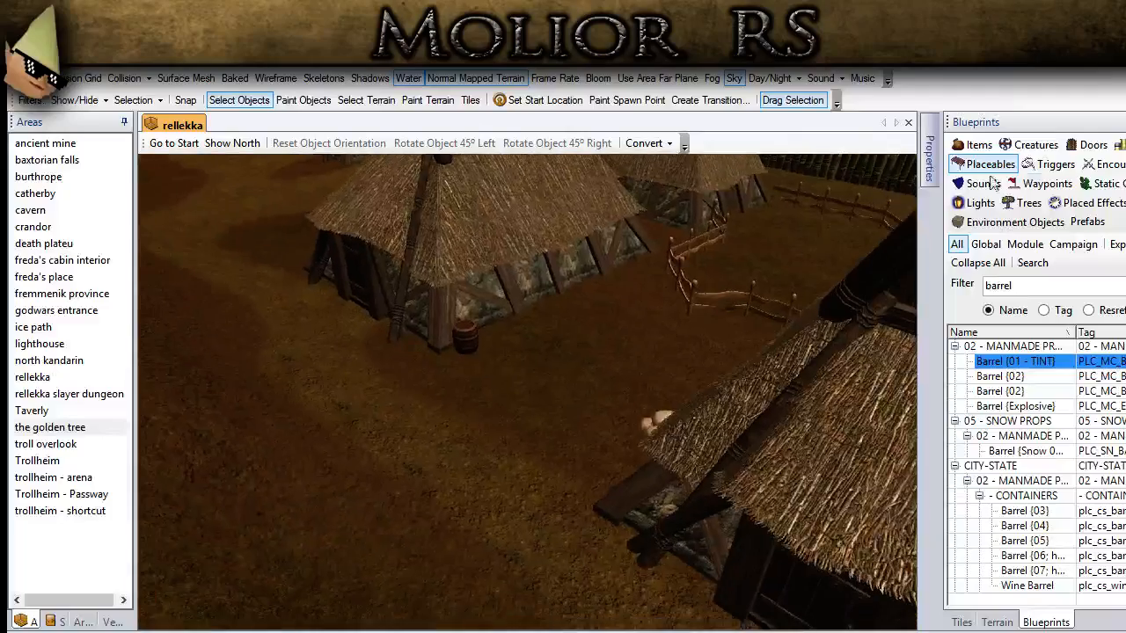
pyautogui.moveTo(432, 387); pyautogui.dragTo(501, 437, button='middle')
pyautogui.click(636, 400)
pyautogui.click(501, 437)
pyautogui.scroll(1, 500, 437)
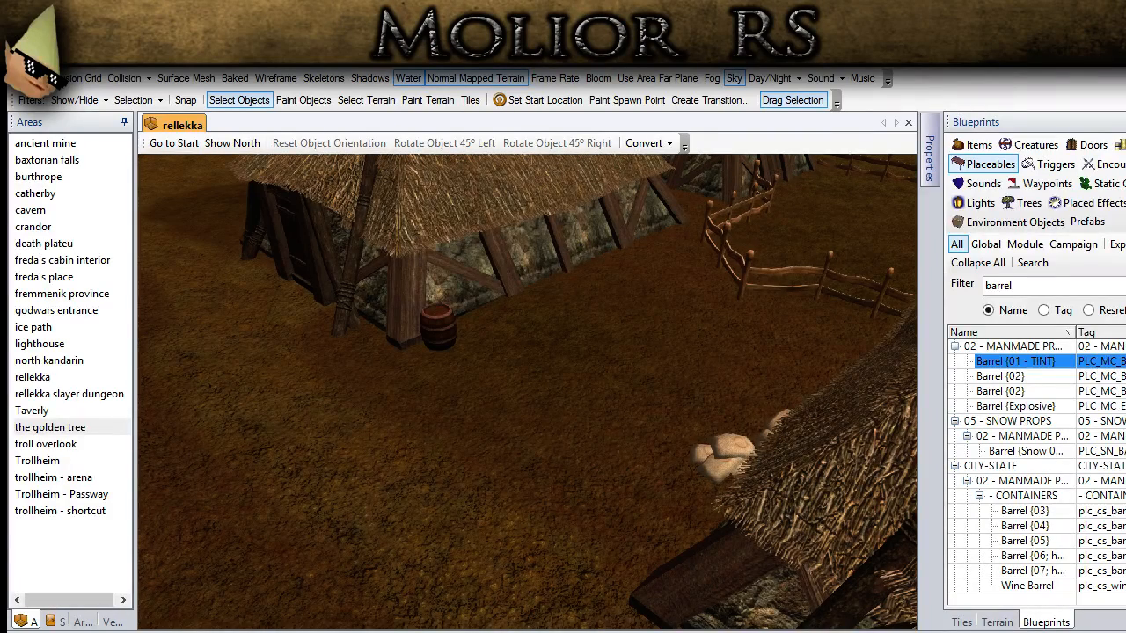
pyautogui.scroll(-2, 439, 422)
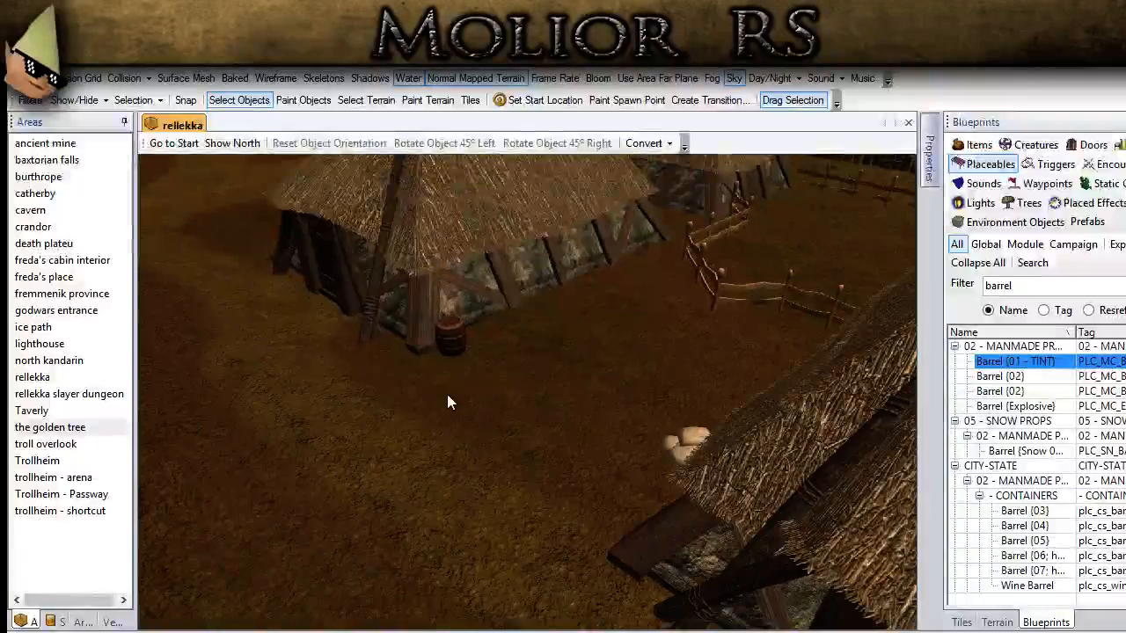
pyautogui.scroll(2, 421, 353)
pyautogui.hotkey('ctrl', 'v')
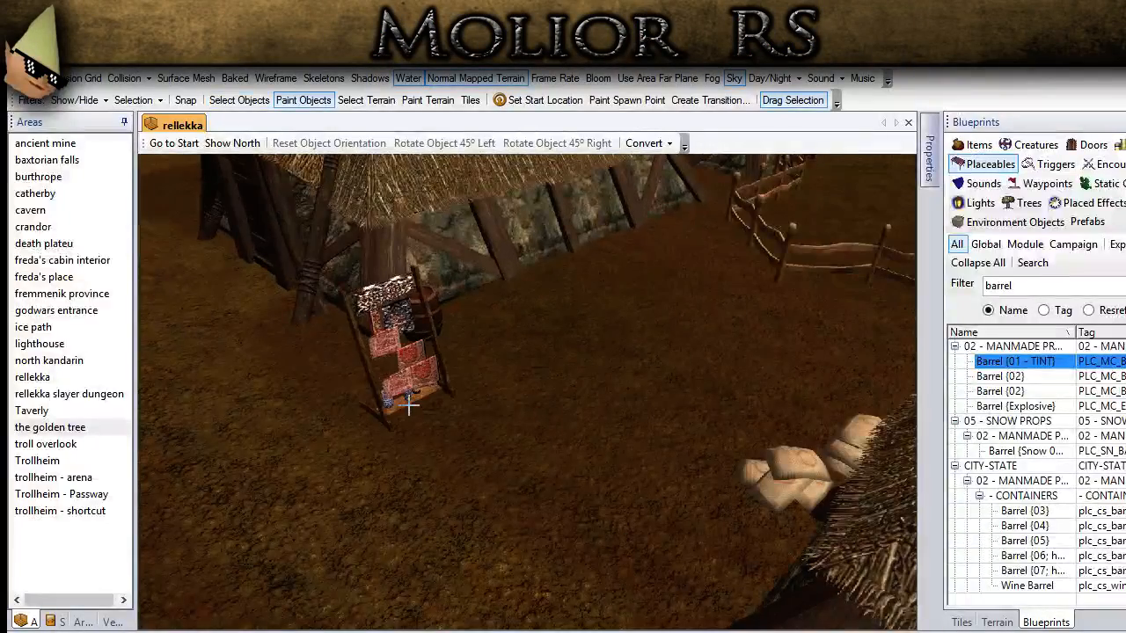
pyautogui.click(546, 392)
# Step: Rotate the second rack 45° right so the two racks angle toward each other
pyautogui.click(239, 99)
pyautogui.click(577, 303)
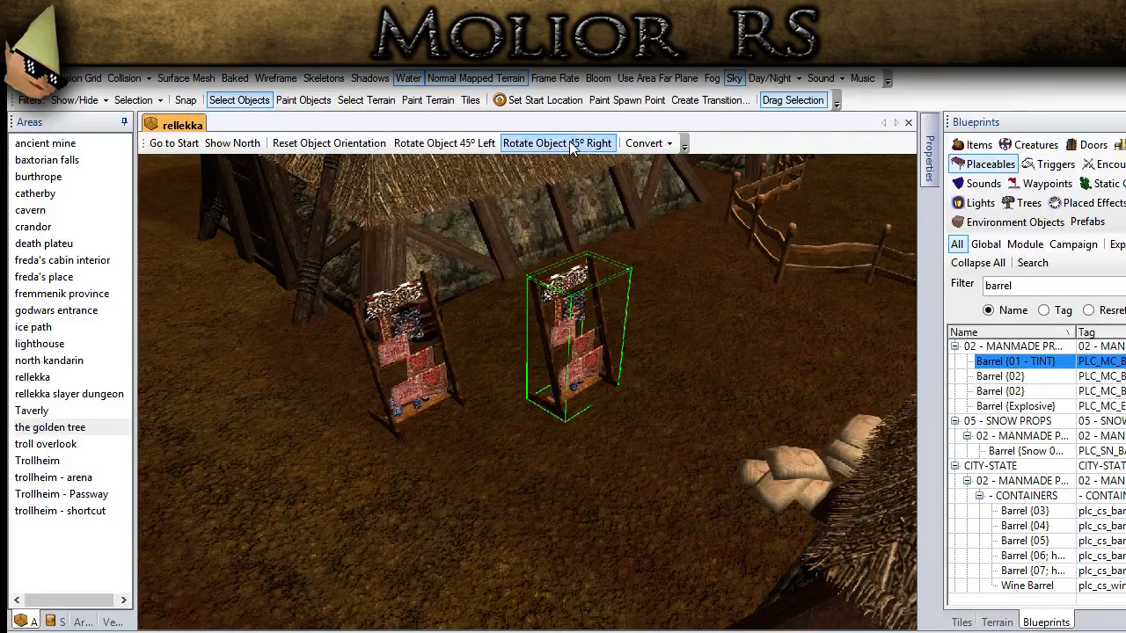
pyautogui.click(556, 142)
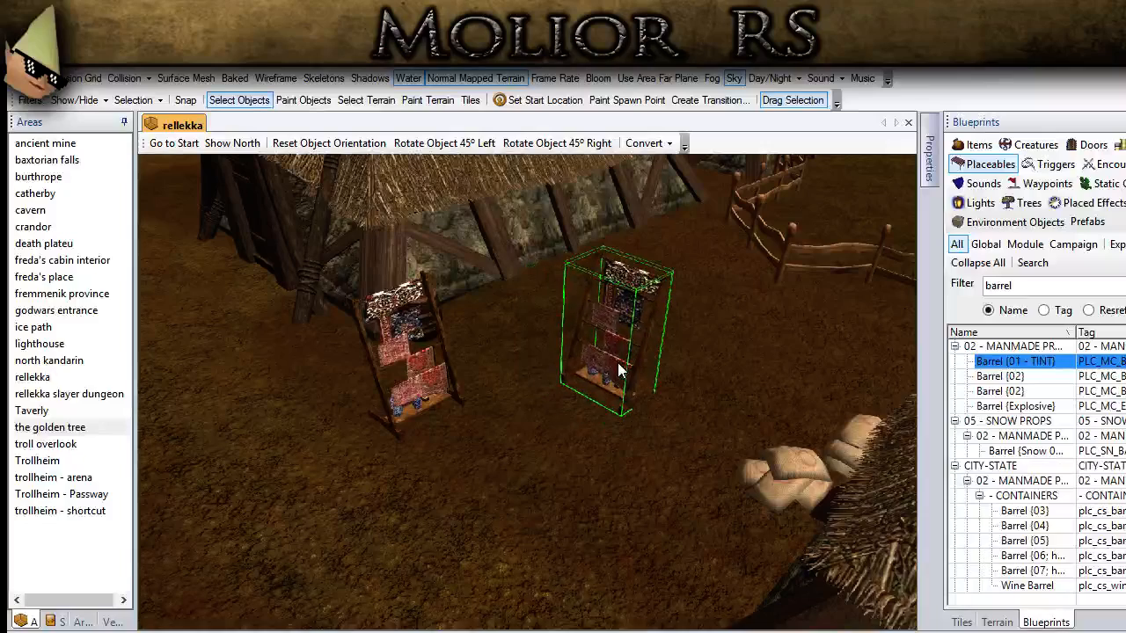
pyautogui.click(572, 428)
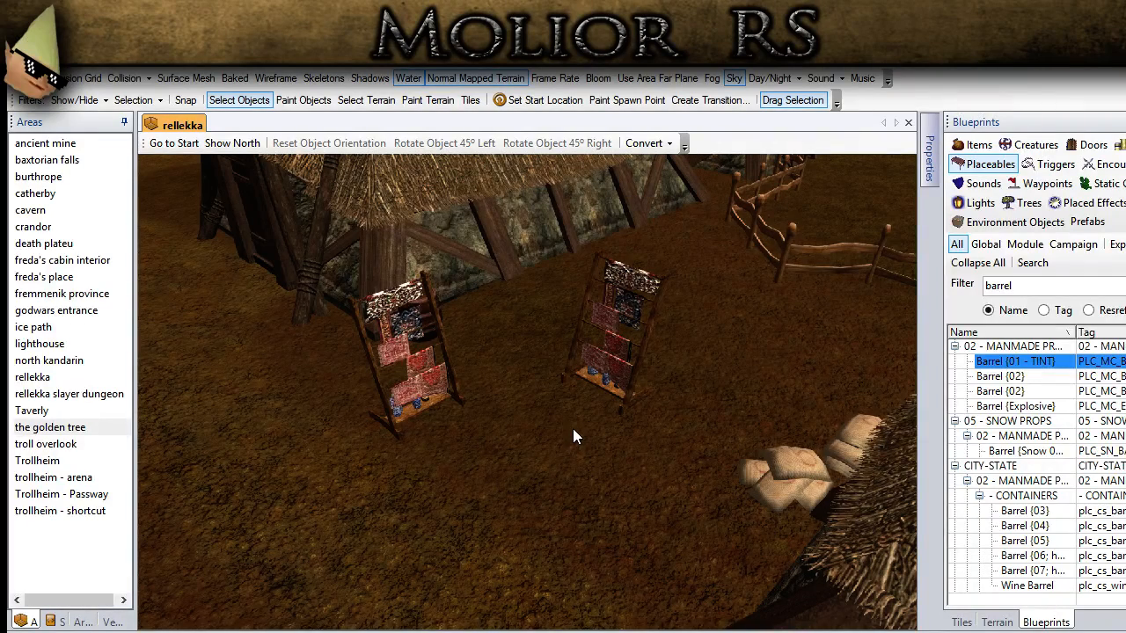
pyautogui.moveTo(566, 419); pyautogui.dragTo(482, 600, button='middle')
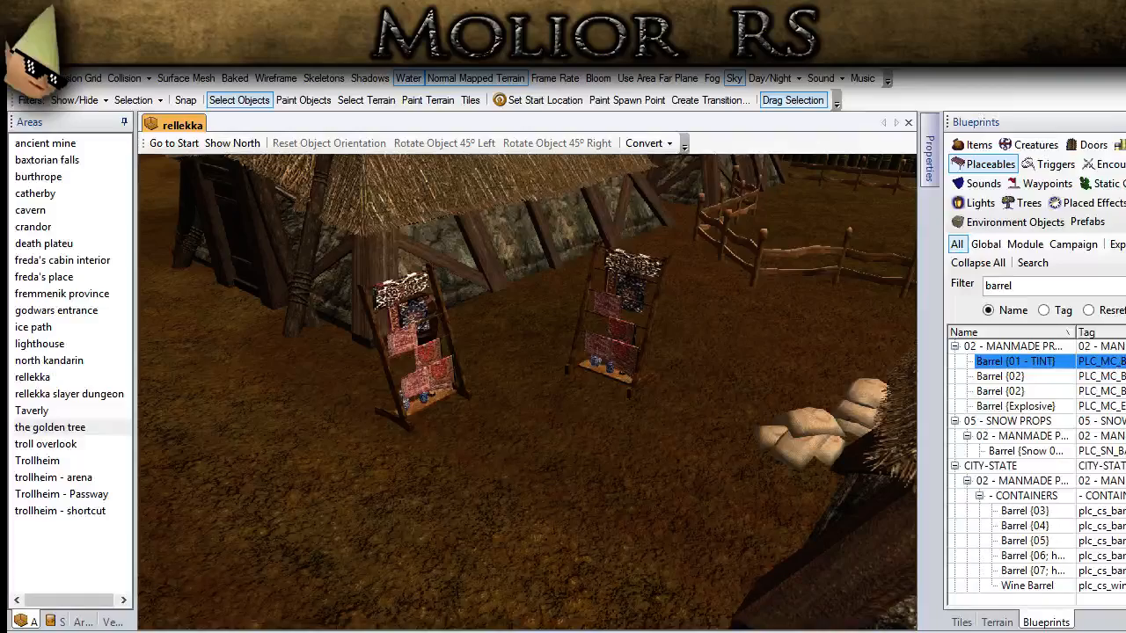
# Step: Filter the placeables by camp and place Camp Fire {01} on the ground in front of and between the two racks
pyautogui.scroll(3, 208, 484)
pyautogui.moveTo(897, 369); pyautogui.dragTo(727, 393, button='middle')
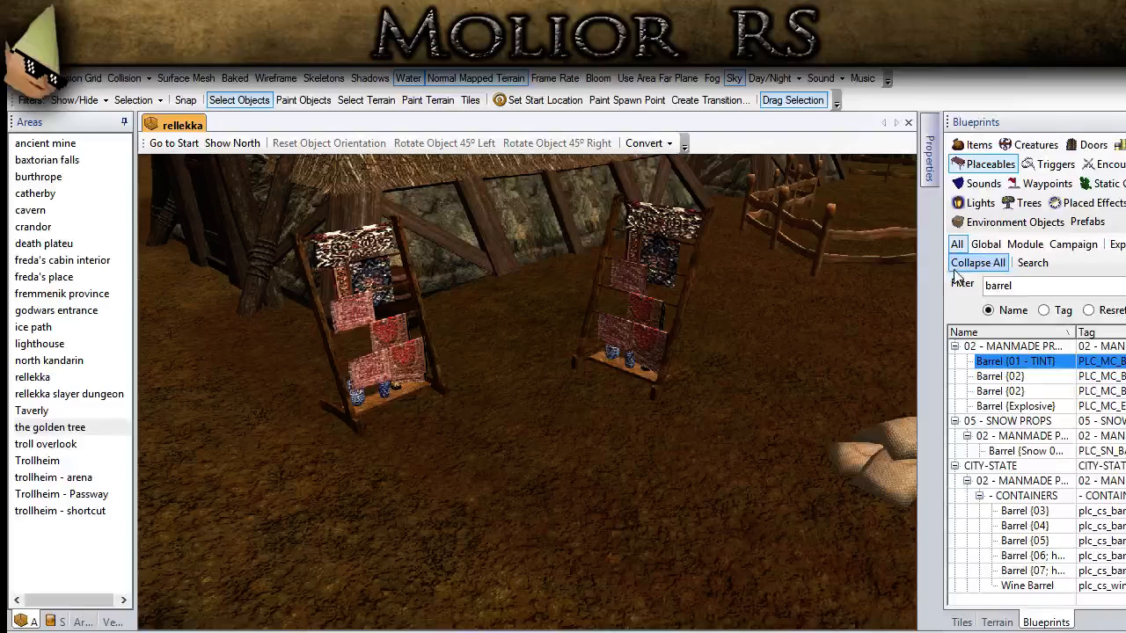
pyautogui.doubleClick(1025, 290)
pyautogui.write('camp')
pyautogui.click(1010, 392)
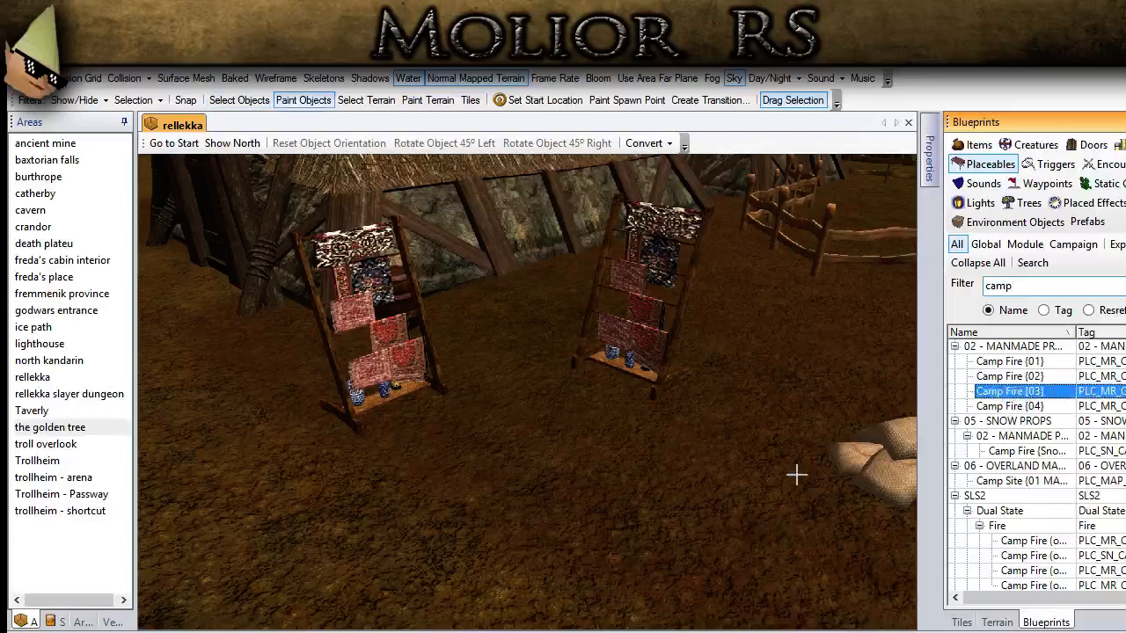
pyautogui.click(1038, 376)
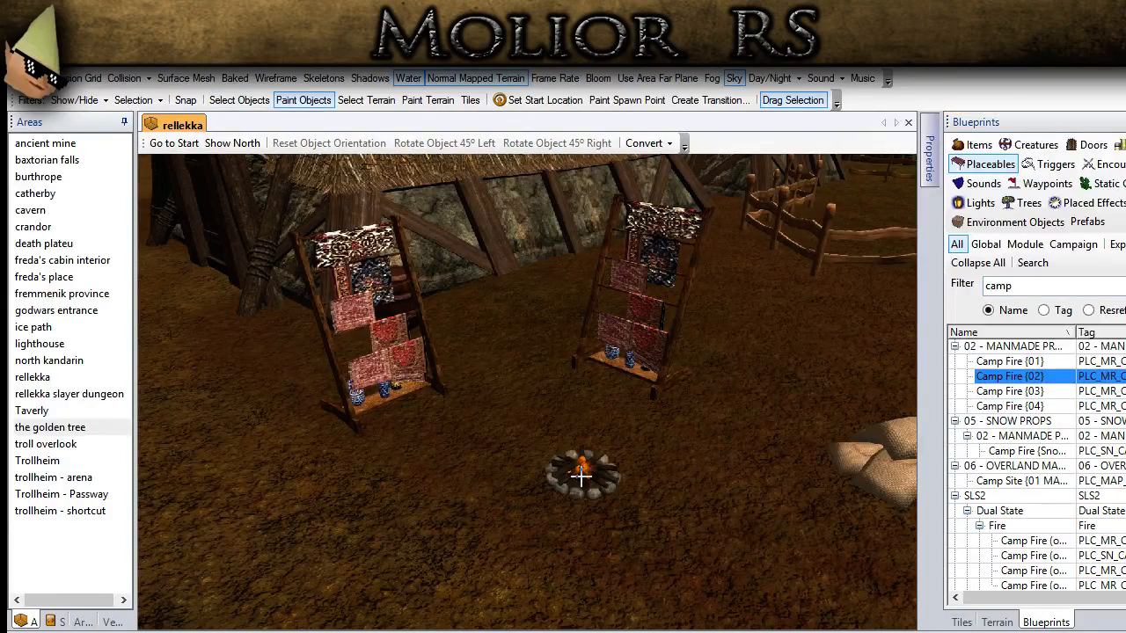
pyautogui.click(1036, 361)
pyautogui.click(523, 445)
pyautogui.click(239, 99)
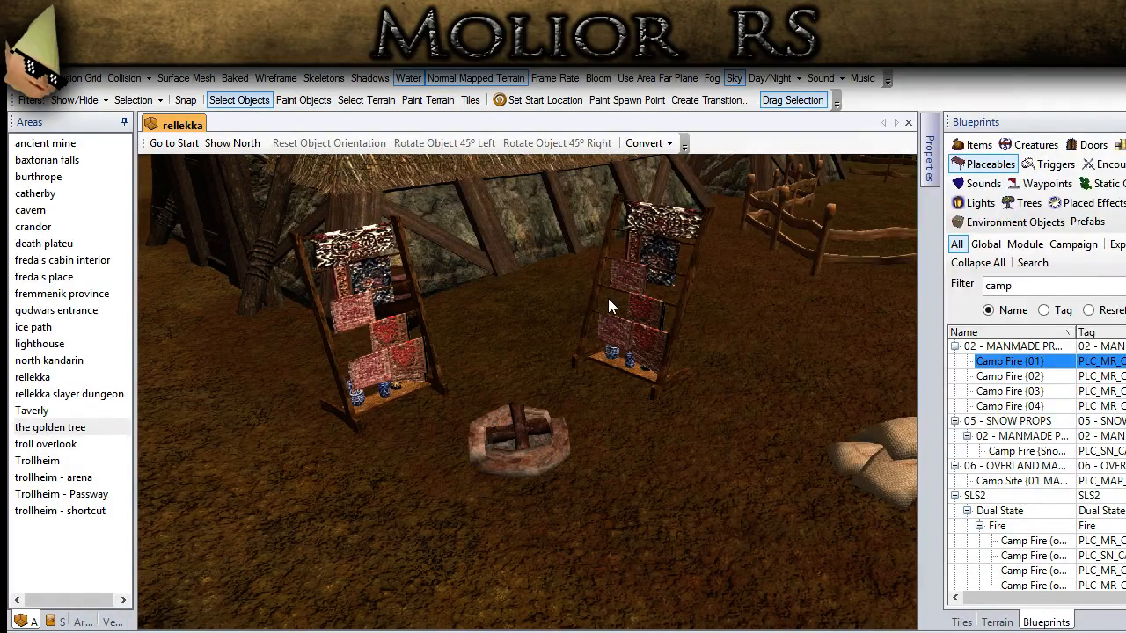
# Step: Move the second rack slightly outward from the campfire and lower both racks a little into the ground
pyautogui.click(608, 298)
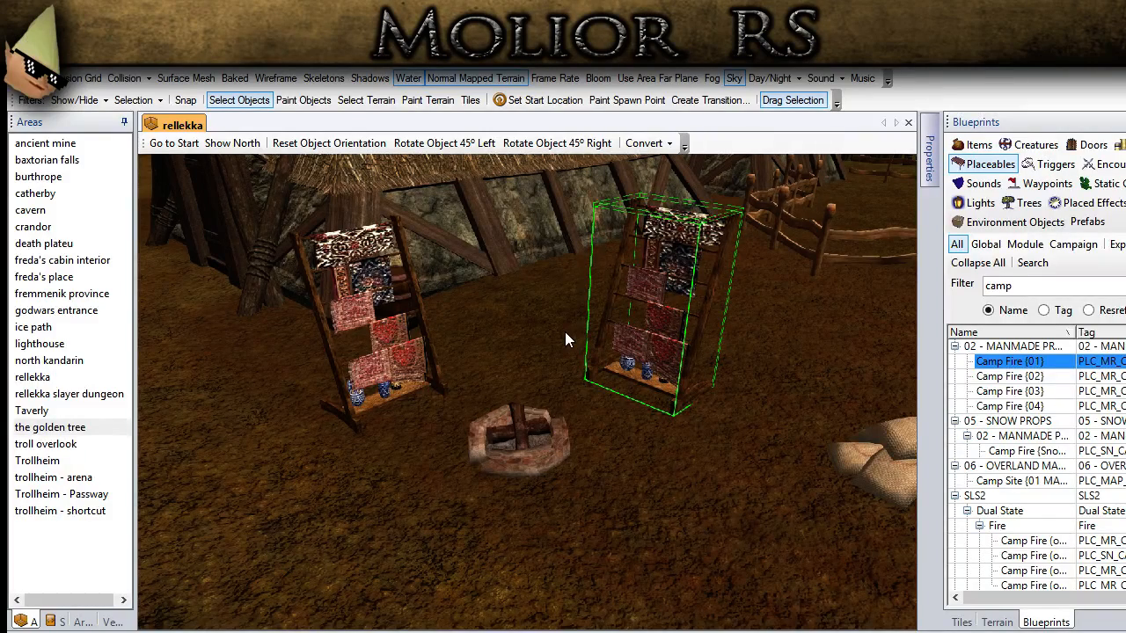
pyautogui.press('pagedown')
pyautogui.press('pagedown')
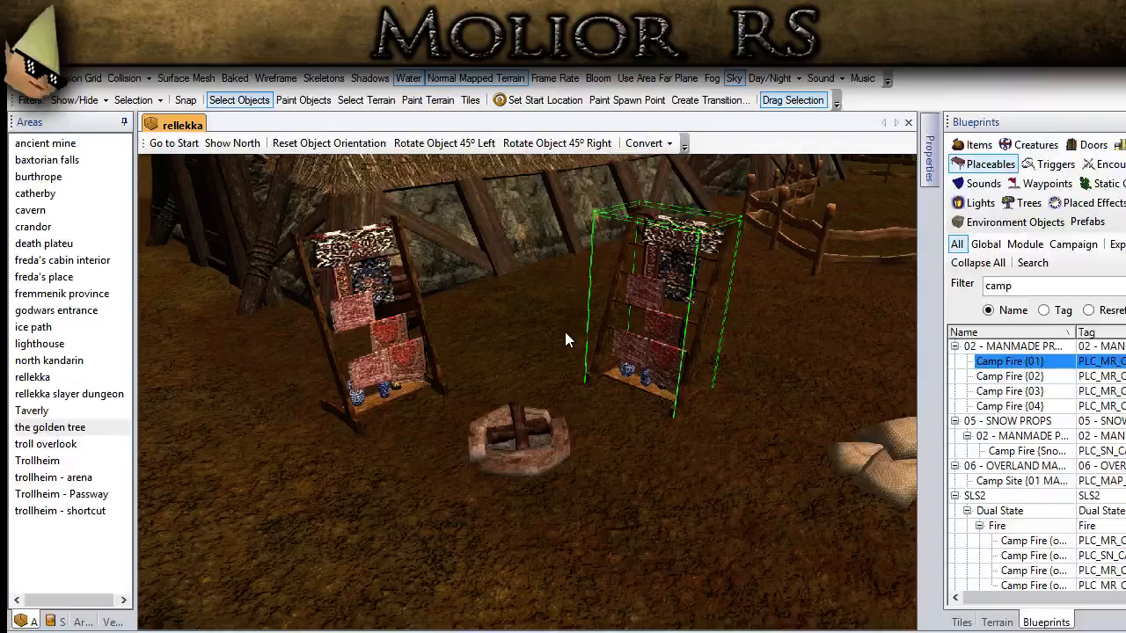
pyautogui.click(443, 361)
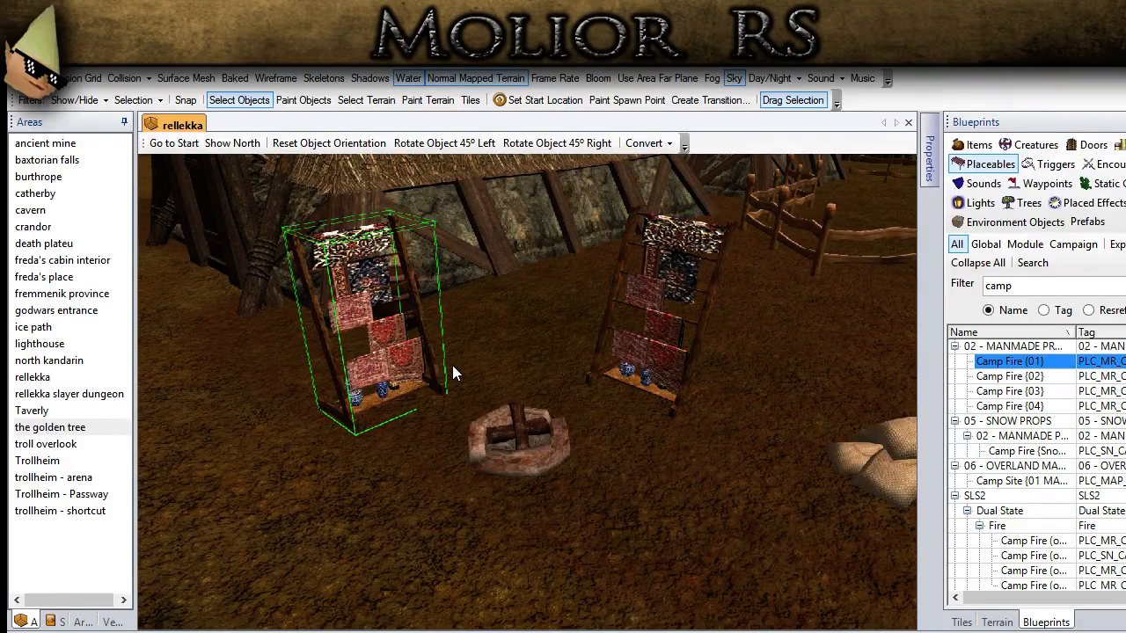
pyautogui.press('pagedown')
pyautogui.click(450, 526)
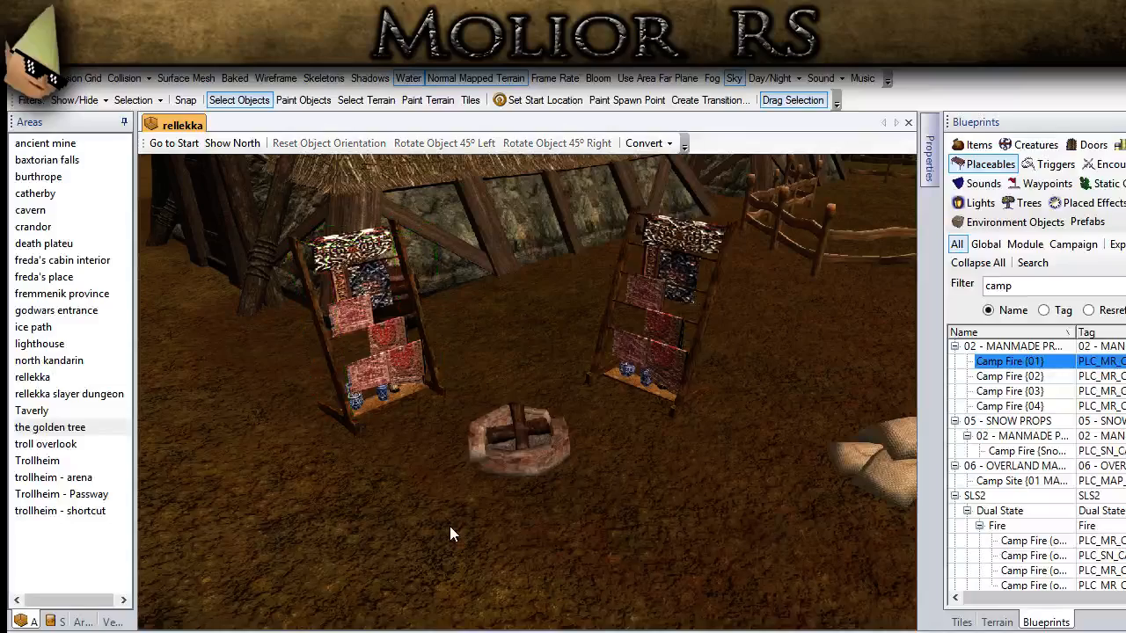
# Step: Filter the placed effects blueprints by fire
pyautogui.scroll(-3, 489, 534)
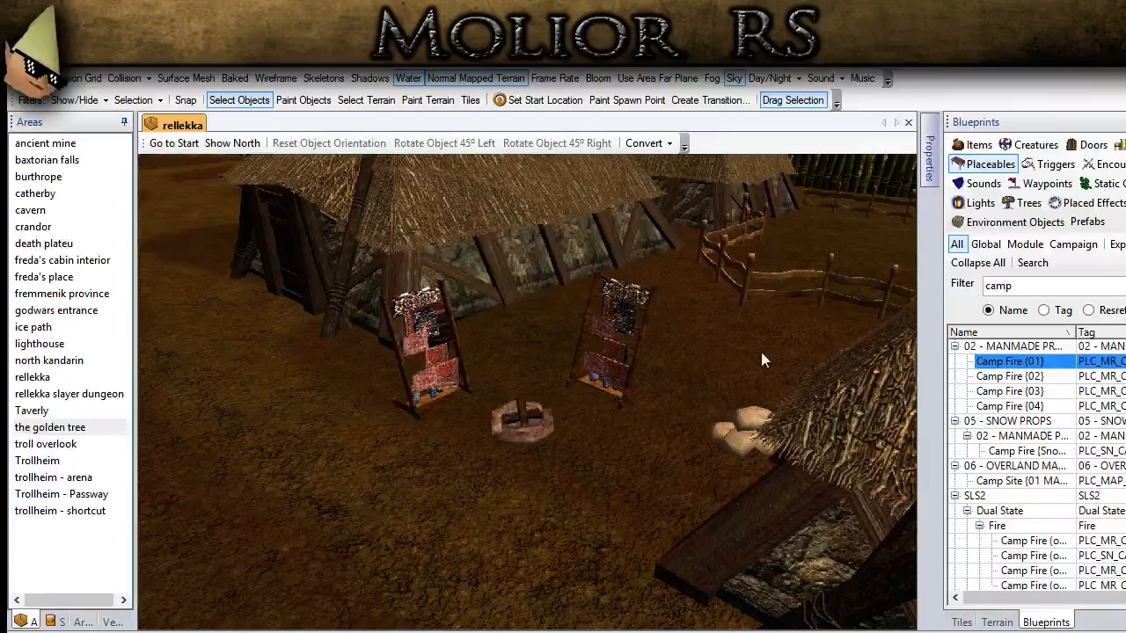
pyautogui.click(1066, 207)
pyautogui.click(1019, 286)
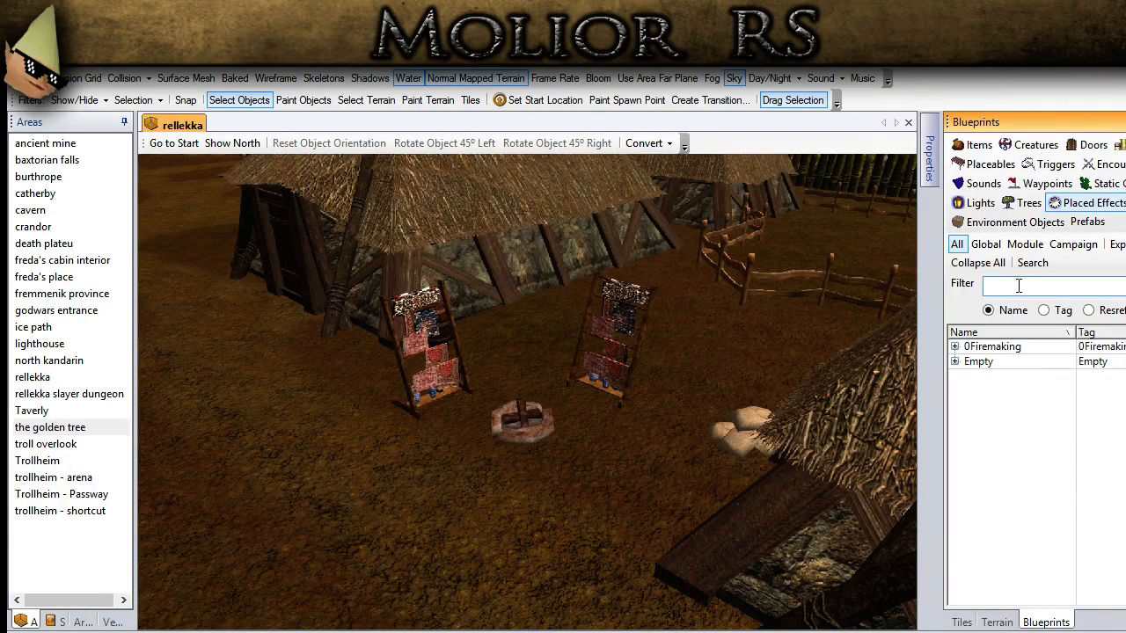
pyautogui.write('fire')
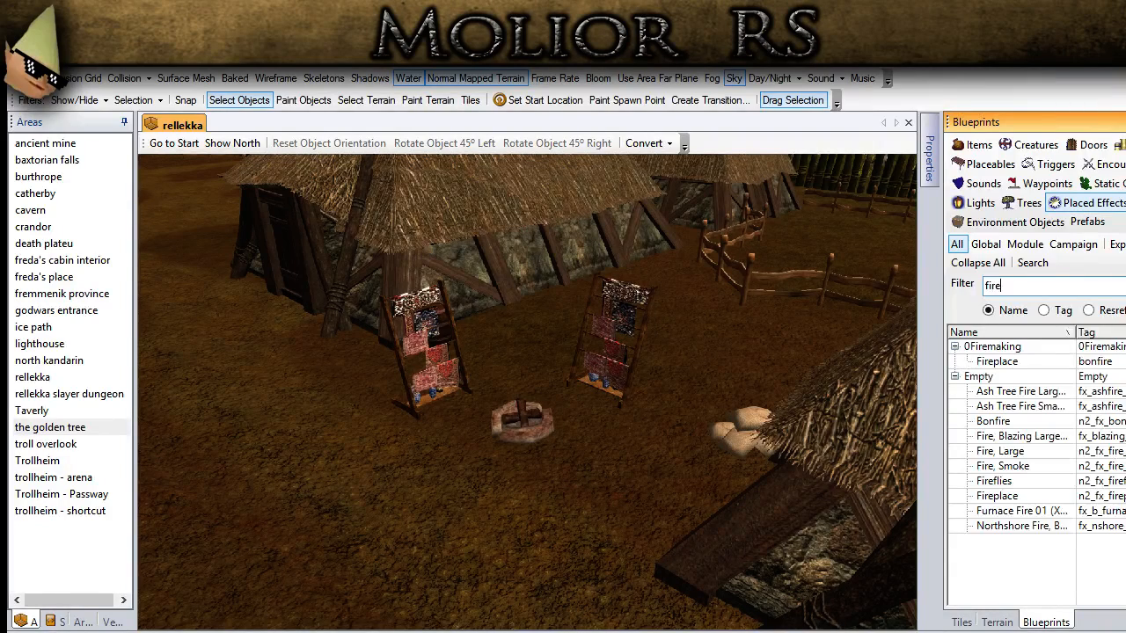
pyautogui.click(997, 496)
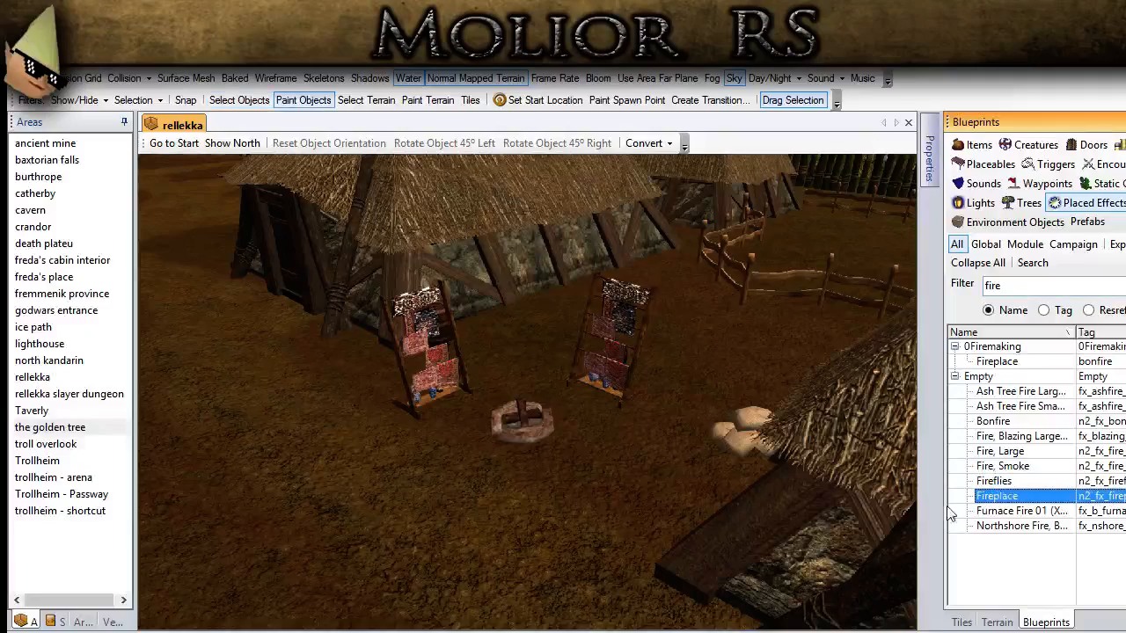
pyautogui.scroll(3, 609, 458)
pyautogui.click(239, 99)
pyautogui.click(643, 479)
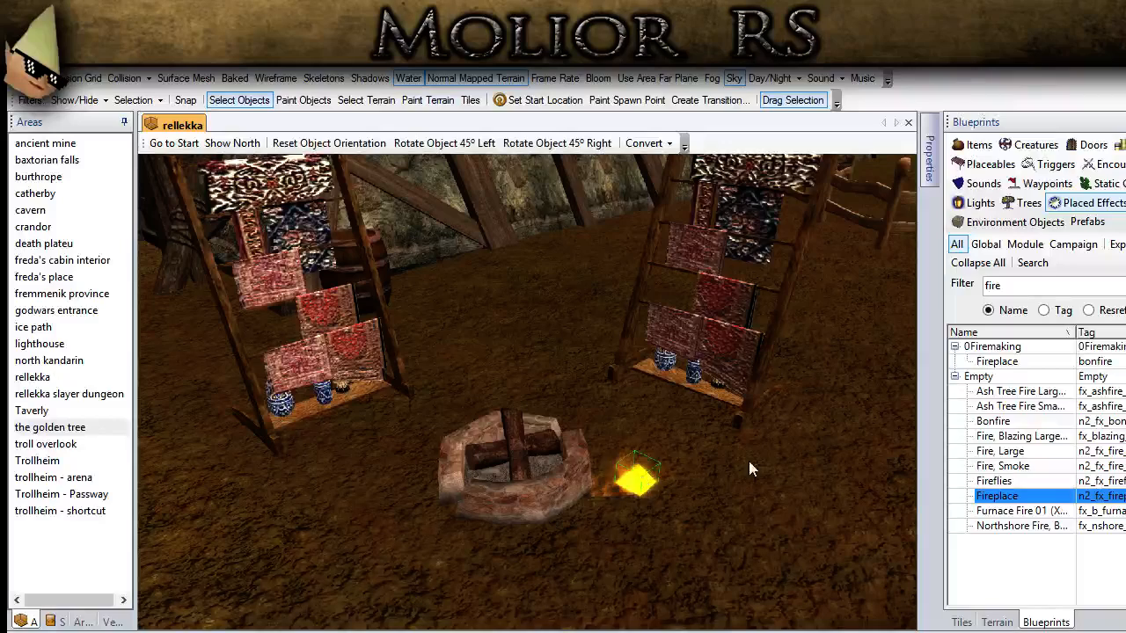
pyautogui.press('Delete')
# Step: Place the Bonfire effect beside the campfire and move it into the centre of the stone ring
pyautogui.click(993, 422)
pyautogui.click(670, 511)
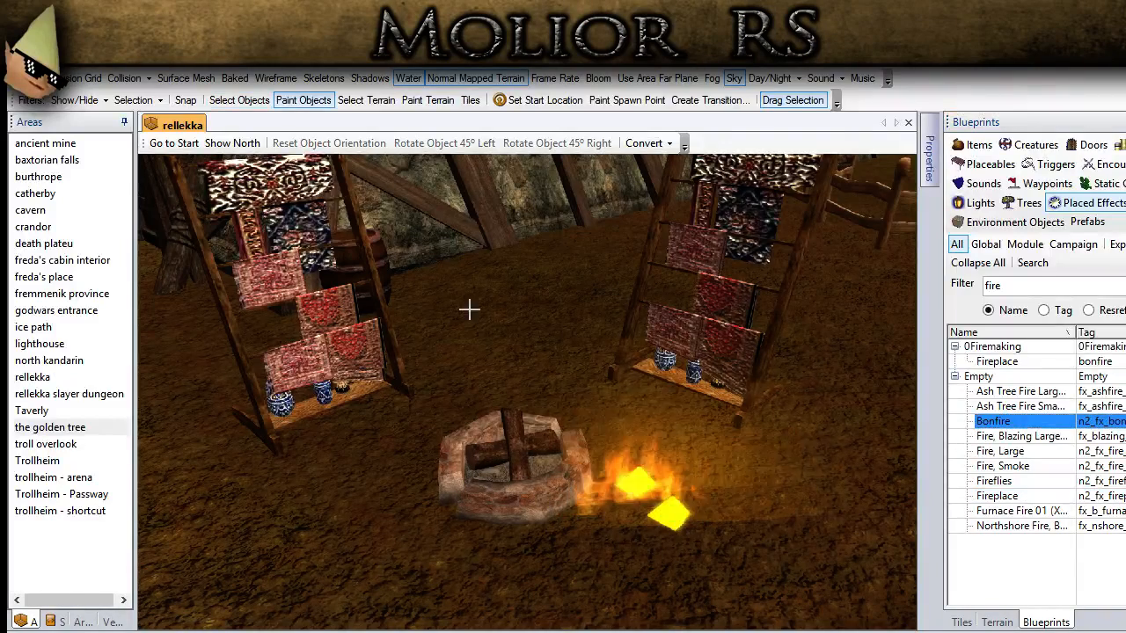
pyautogui.click(263, 95)
pyautogui.click(674, 512)
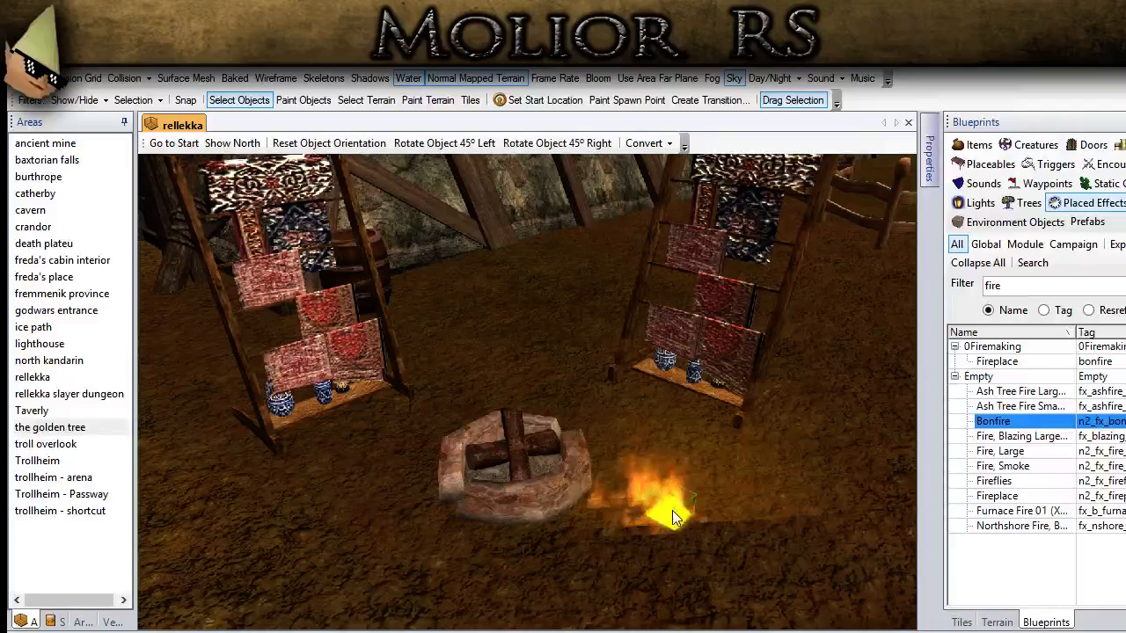
pyautogui.moveTo(673, 512); pyautogui.dragTo(508, 482)
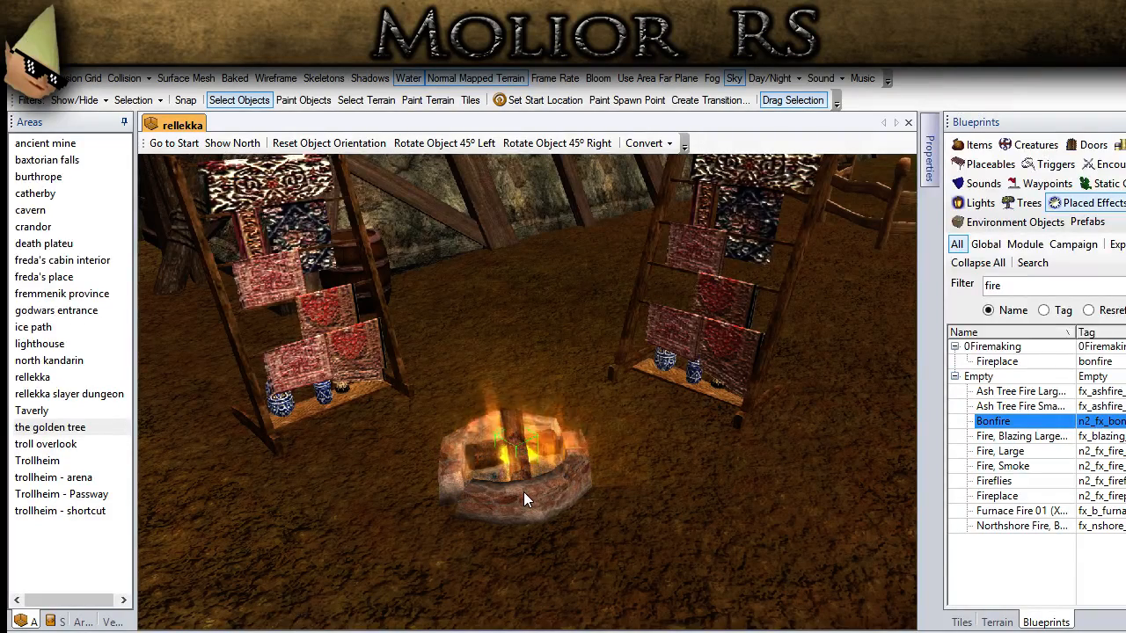
pyautogui.click(683, 502)
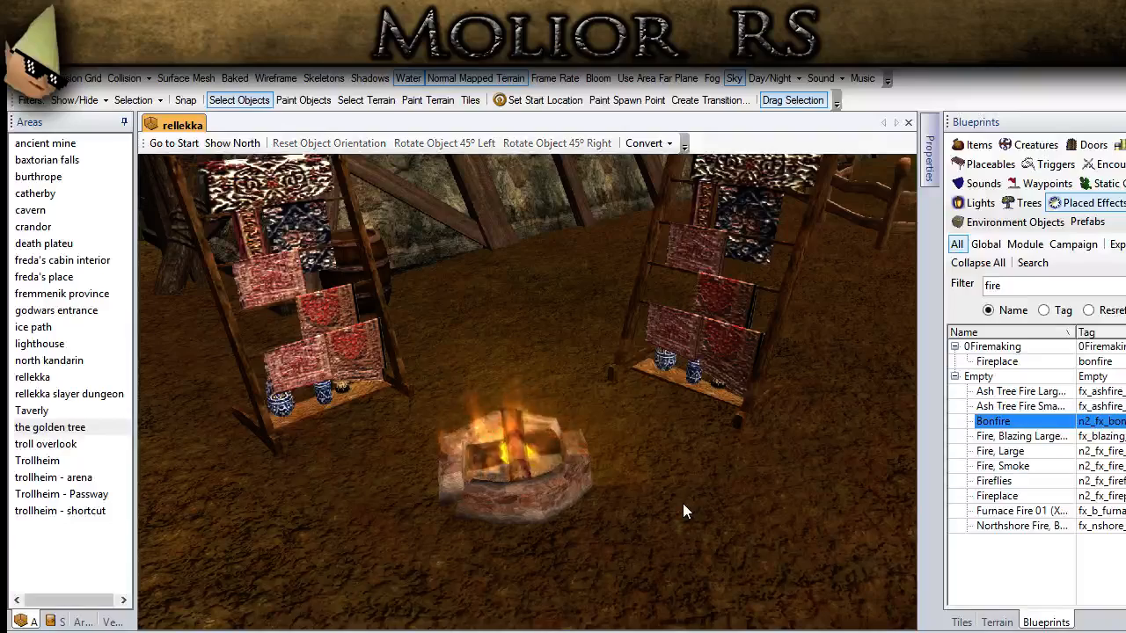
# Step: Examine the burning campfire, the racks and the surrounding houses from several angles and distances
pyautogui.scroll(-5, 564, 464)
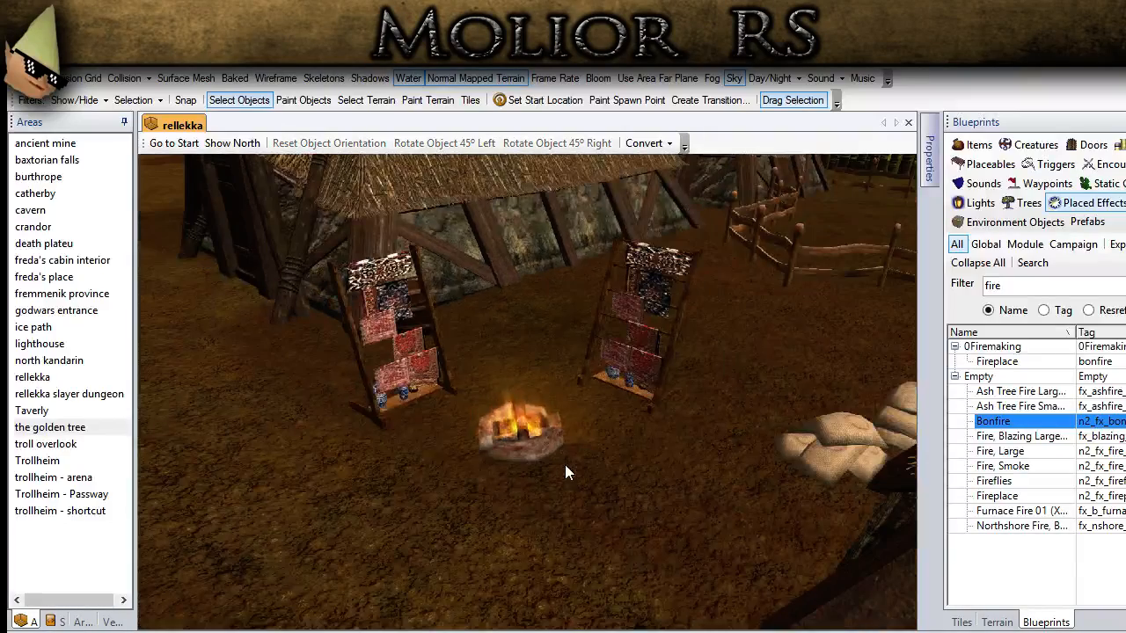
pyautogui.moveTo(522, 508)
pyautogui.mouseDown(button='middle')
pyautogui.moveTo(548, 543)
pyautogui.moveTo(516, 503)
pyautogui.mouseUp(button='middle')
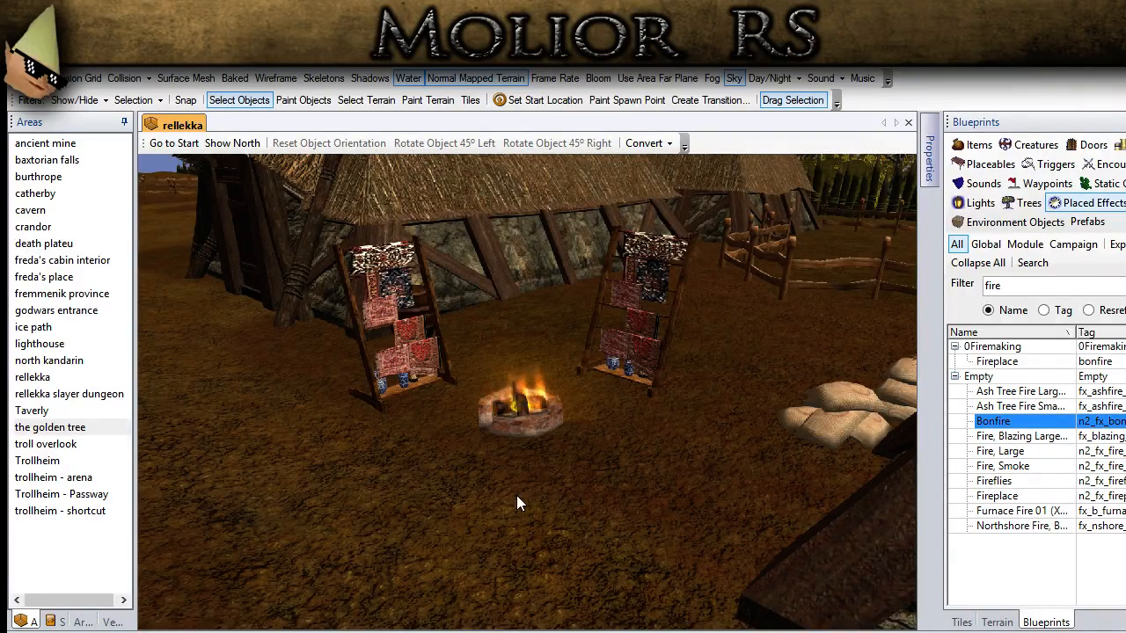
pyautogui.scroll(-3, 518, 507)
pyautogui.moveTo(506, 519); pyautogui.dragTo(521, 498, button='middle')
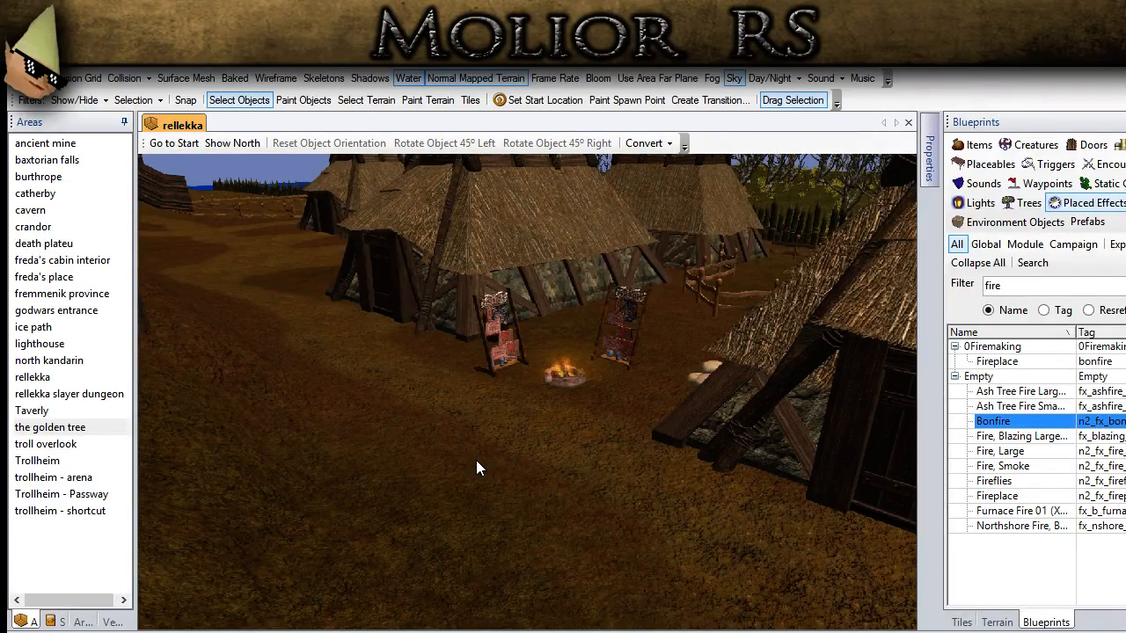
pyautogui.scroll(5, 476, 460)
pyautogui.scroll(-4, 466, 542)
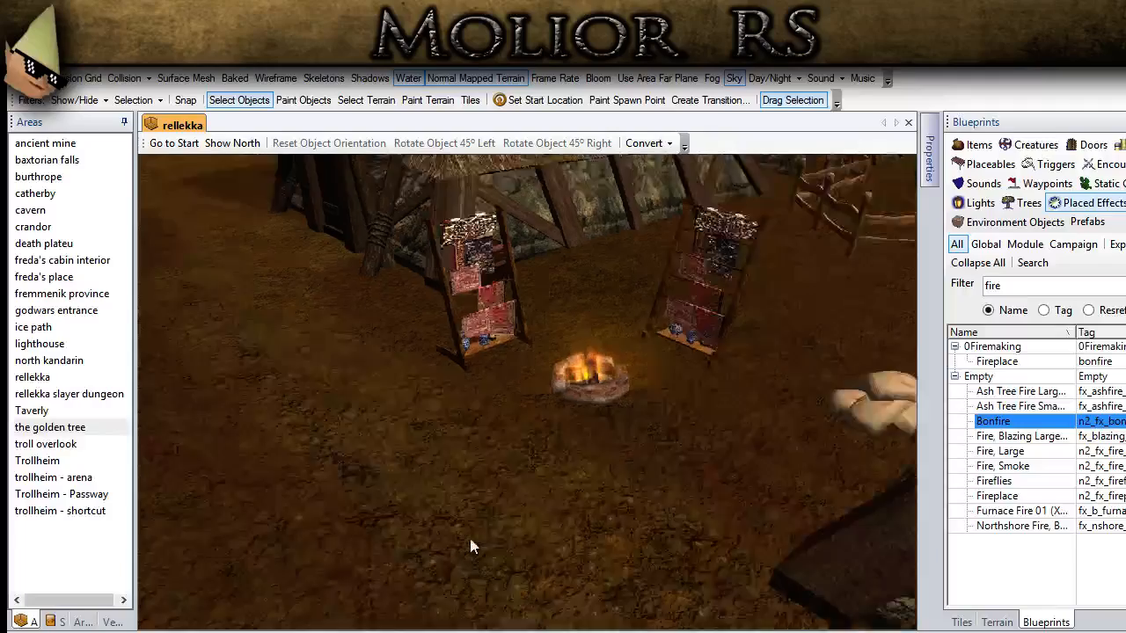
pyautogui.moveTo(549, 459); pyautogui.dragTo(419, 618, button='middle')
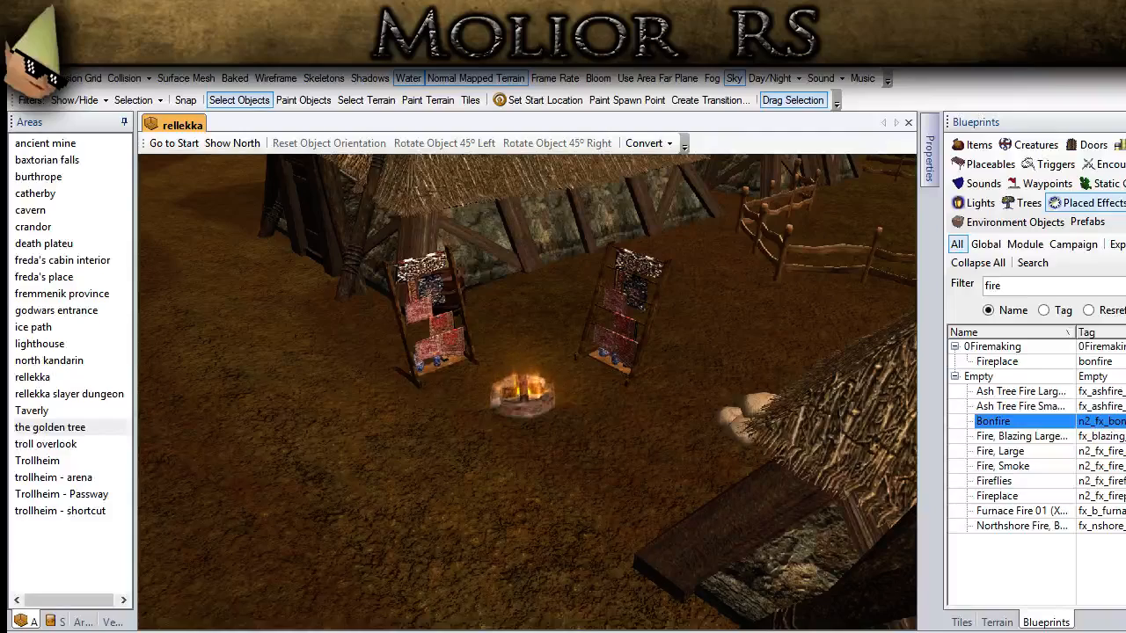
pyautogui.scroll(-2, 495, 482)
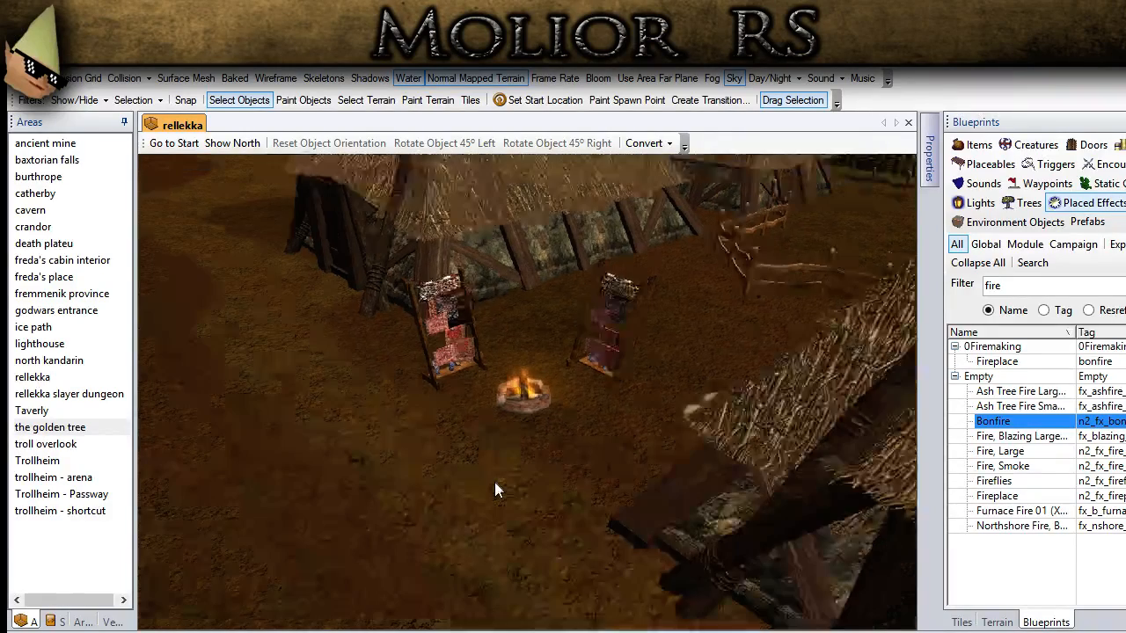
# Step: Place the first {Normal} light from the 0Firemaking group near the campfire and move it onto the fire
pyautogui.click(968, 204)
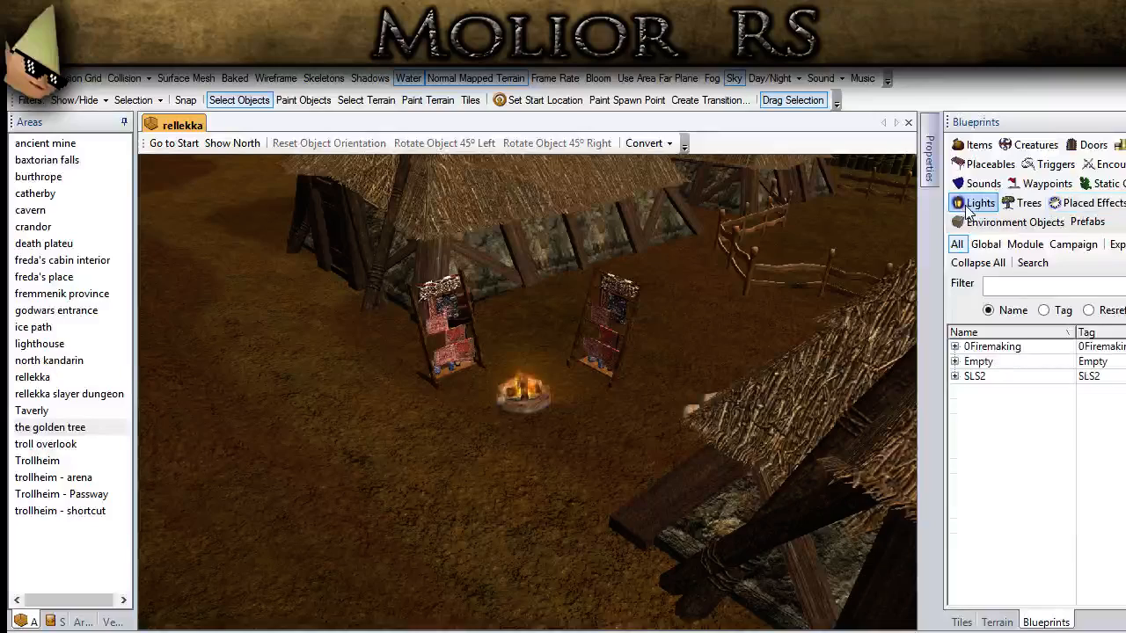
pyautogui.click(955, 362)
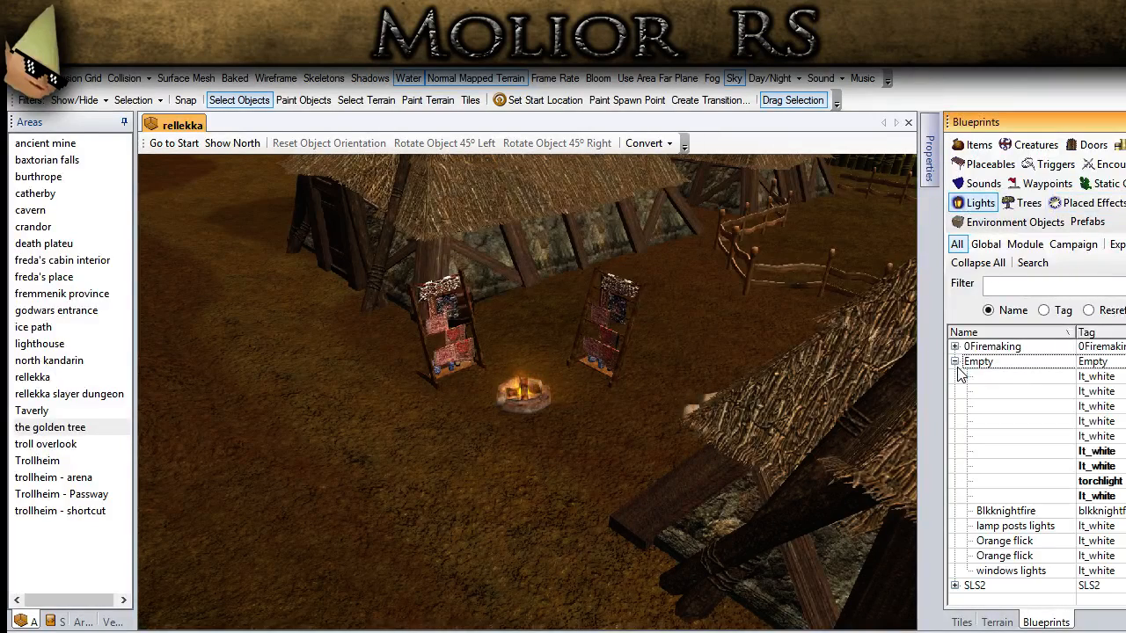
pyautogui.click(955, 362)
pyautogui.click(955, 362)
pyautogui.click(955, 361)
pyautogui.click(955, 346)
pyautogui.click(997, 377)
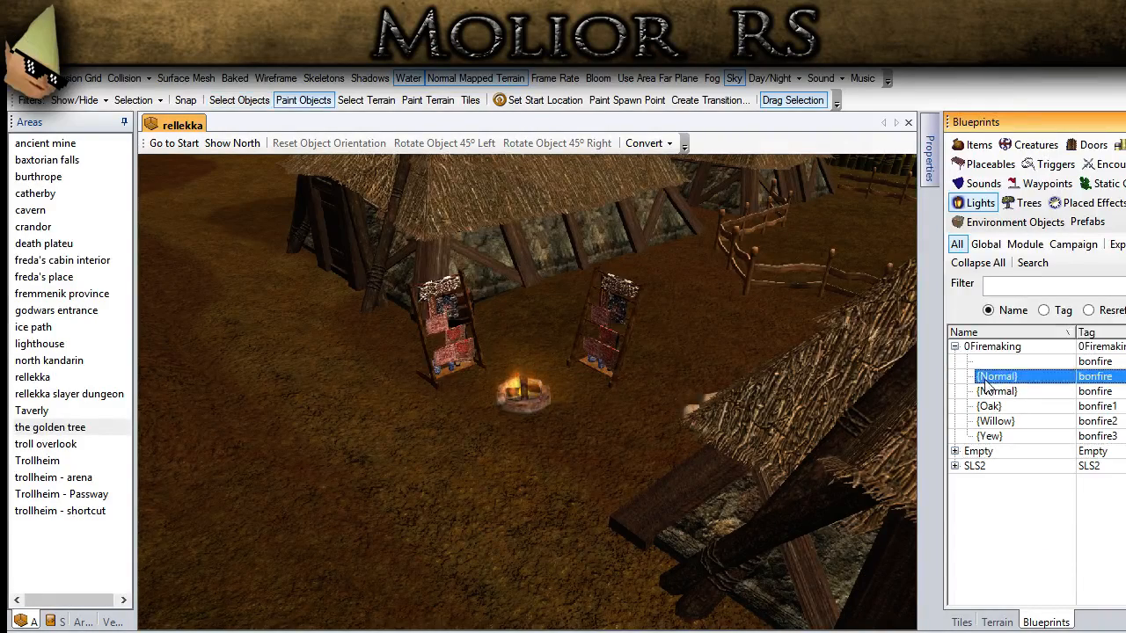
pyautogui.scroll(3, 563, 450)
pyautogui.click(578, 450)
pyautogui.click(263, 103)
pyautogui.moveTo(571, 447)
pyautogui.mouseDown()
pyautogui.moveTo(520, 419)
pyautogui.moveTo(524, 406)
pyautogui.mouseUp()
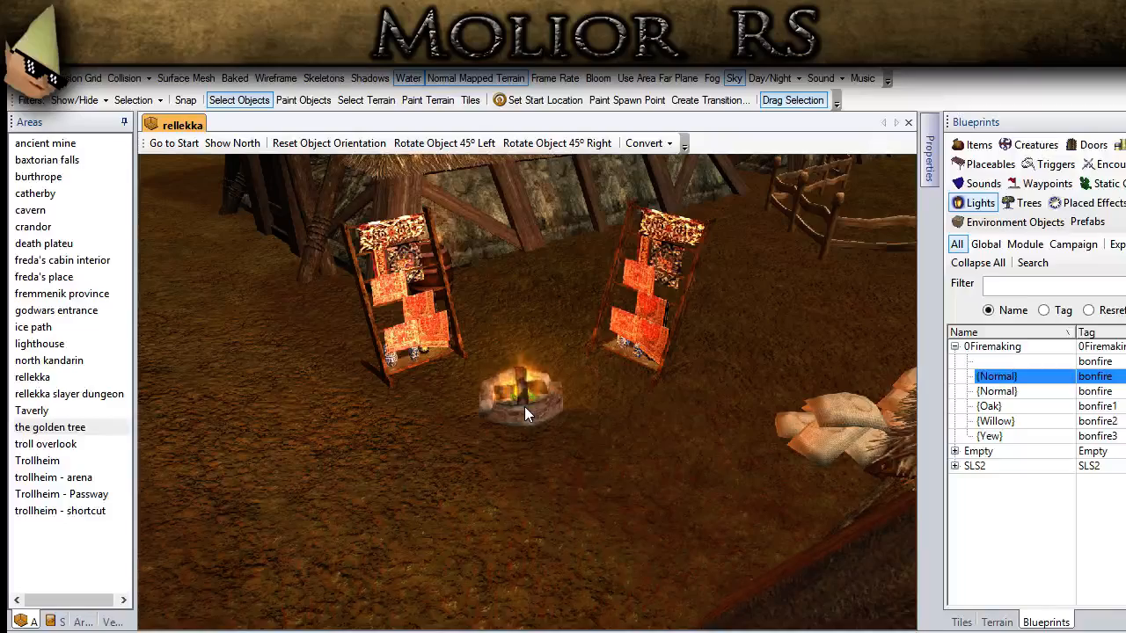
# Step: Raise the light so that it floats well above the campfire between the racks
pyautogui.press('pageup')
pyautogui.press('pageup')
pyautogui.press('pageup')
pyautogui.press('pageup')
pyautogui.press('pageup')
pyautogui.scroll(-3, 423, 506)
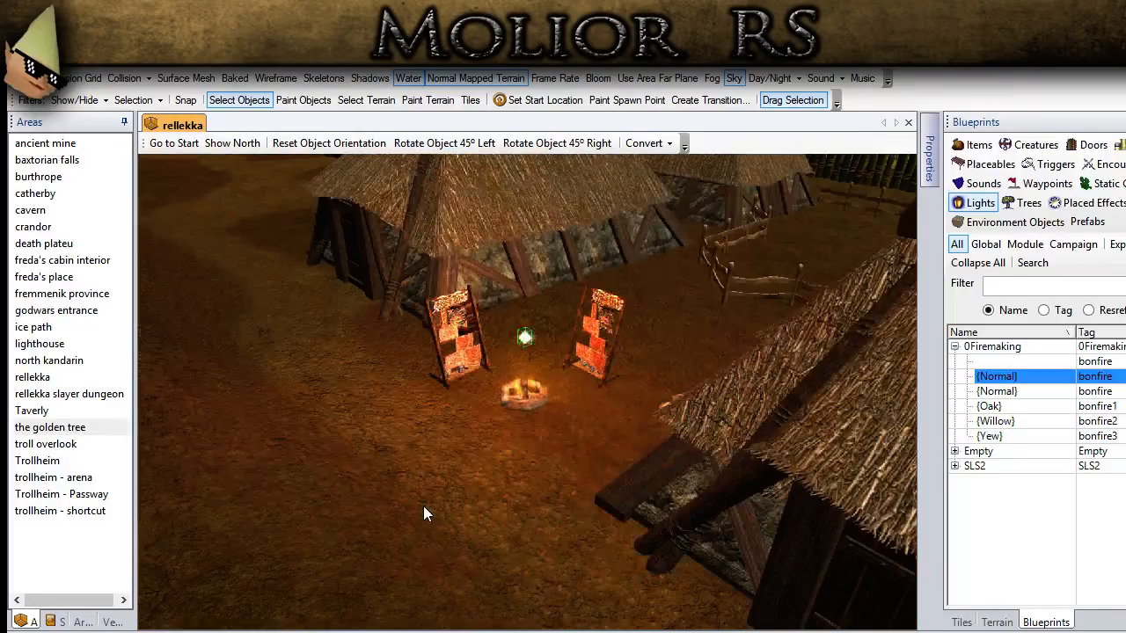
pyautogui.click(422, 503)
# Step: Examine how the campfire light falls on the racks, ground and surrounding houses from several angles and distances
pyautogui.scroll(-3, 422, 503)
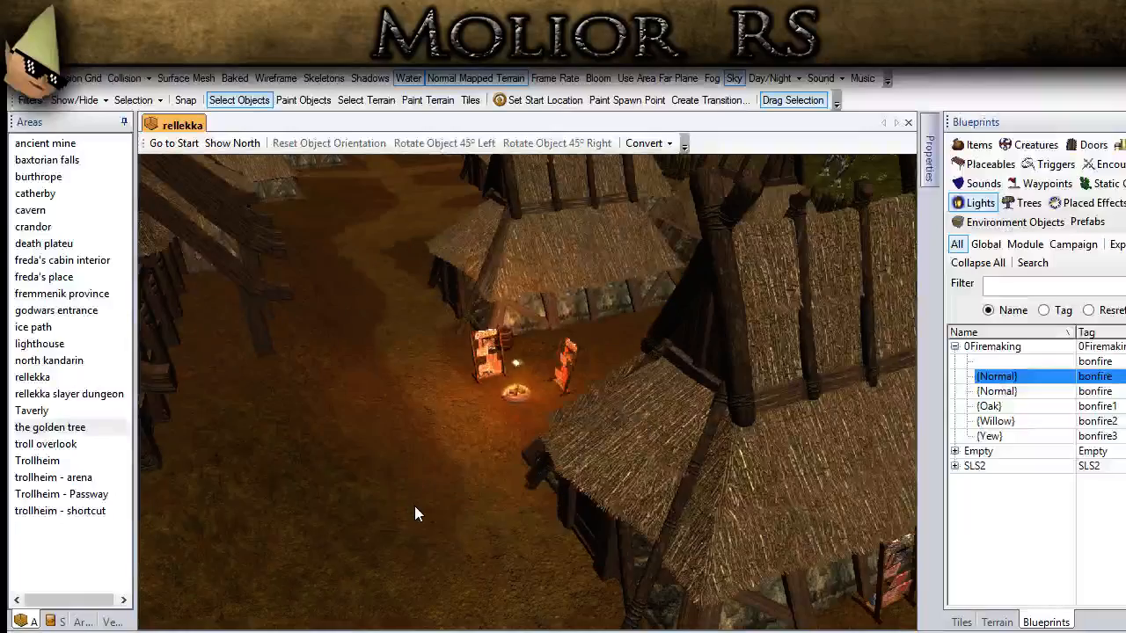
pyautogui.moveTo(414, 506); pyautogui.dragTo(501, 506, button='middle')
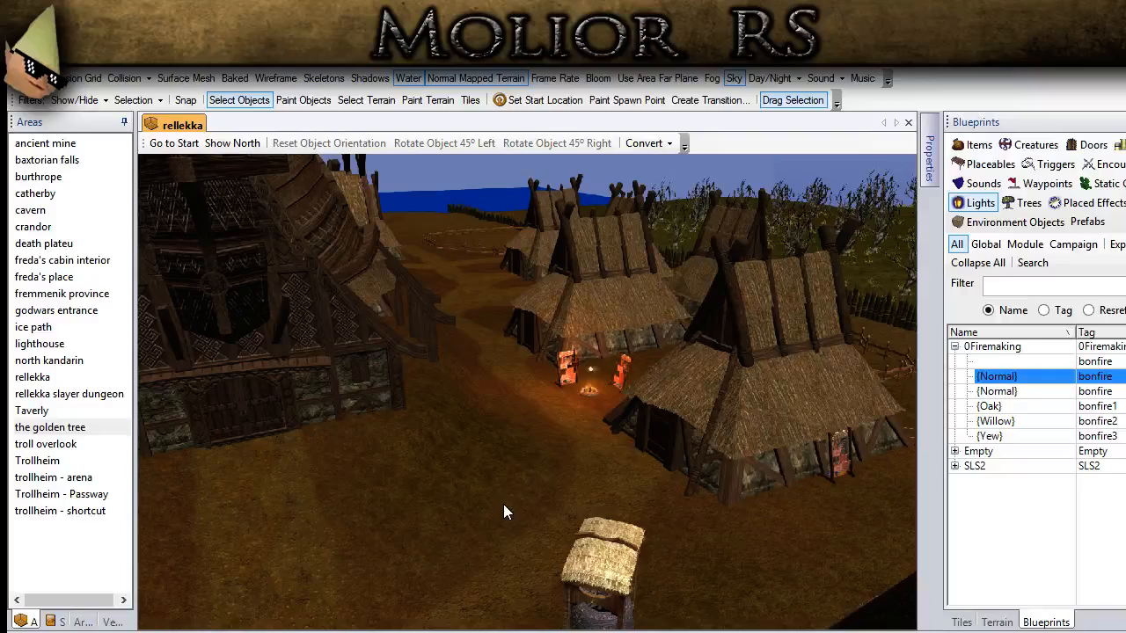
pyautogui.scroll(5, 431, 508)
pyautogui.moveTo(431, 508); pyautogui.dragTo(506, 629, button='middle')
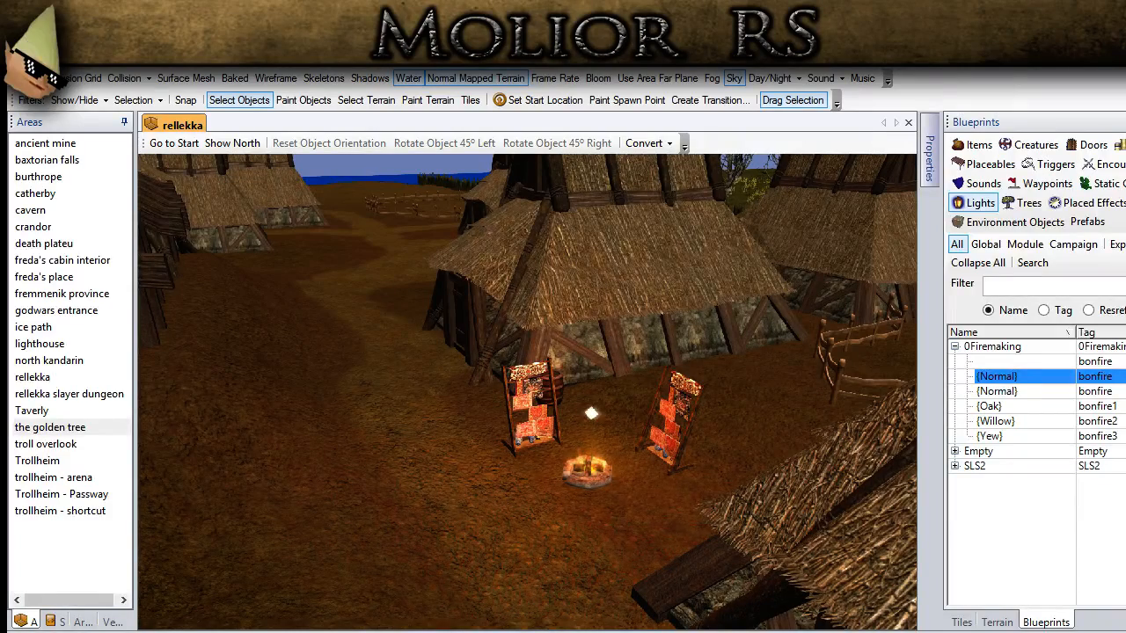
pyautogui.moveTo(591, 414); pyautogui.dragTo(524, 503, button='middle')
pyautogui.scroll(5, 440, 407)
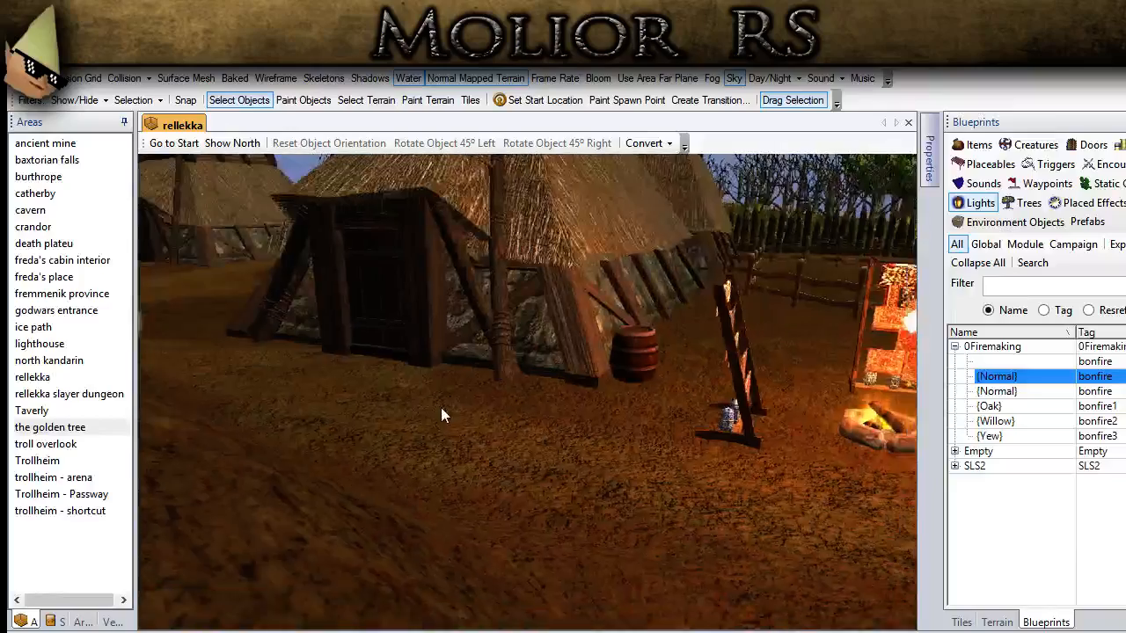
pyautogui.moveTo(441, 407); pyautogui.dragTo(369, 396, button='middle')
pyautogui.scroll(-3, 439, 416)
pyautogui.moveTo(439, 416); pyautogui.dragTo(465, 587, button='middle')
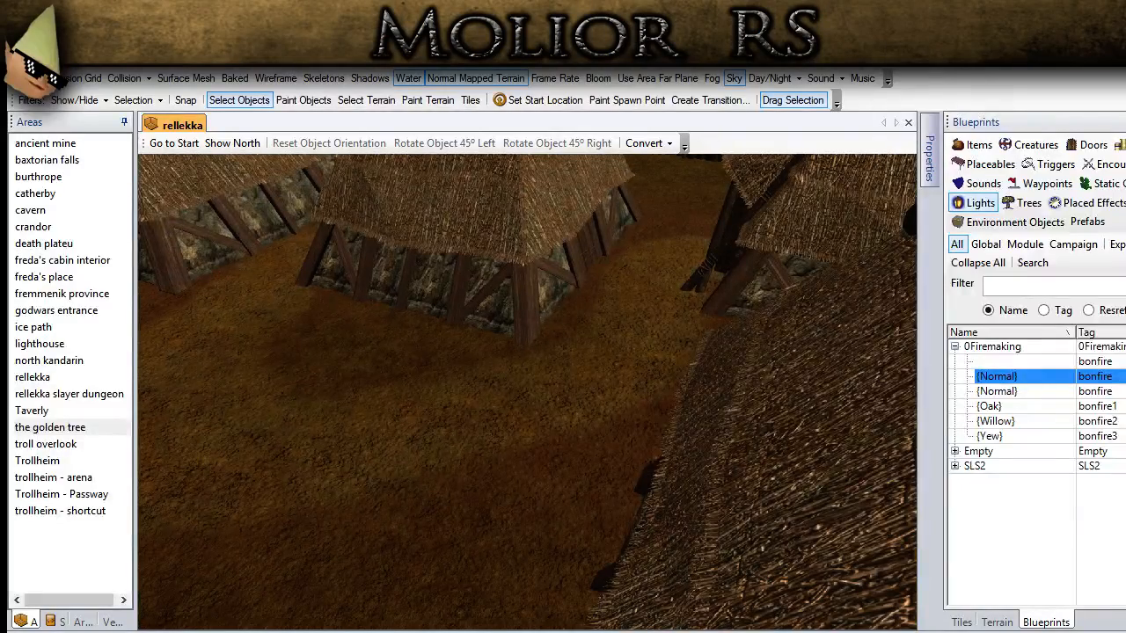
# Step: Filter the placeables blueprints by sack
pyautogui.moveTo(407, 566); pyautogui.dragTo(403, 467, button='middle')
pyautogui.scroll(3, 403, 467)
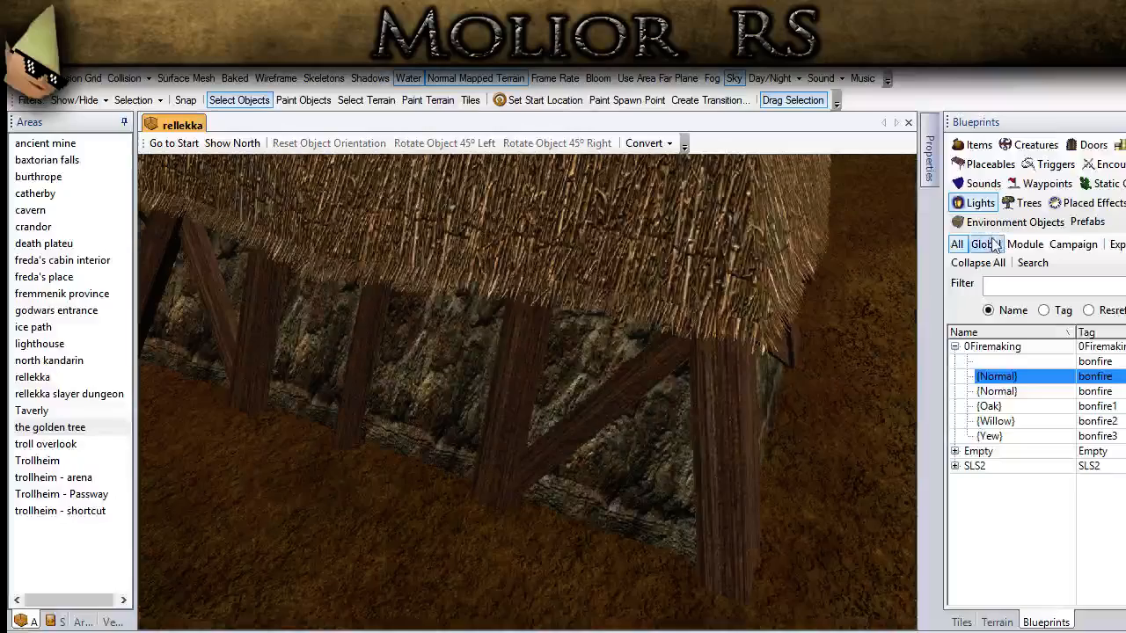
pyautogui.click(991, 167)
pyautogui.doubleClick(998, 287)
pyautogui.write('saac')
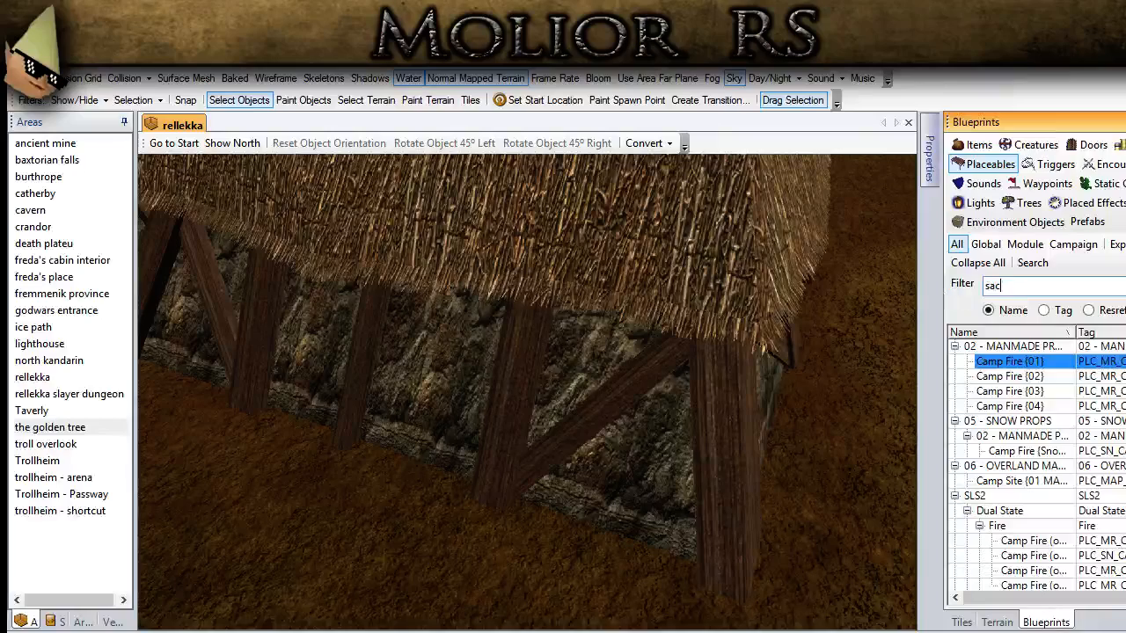
pyautogui.write('k')
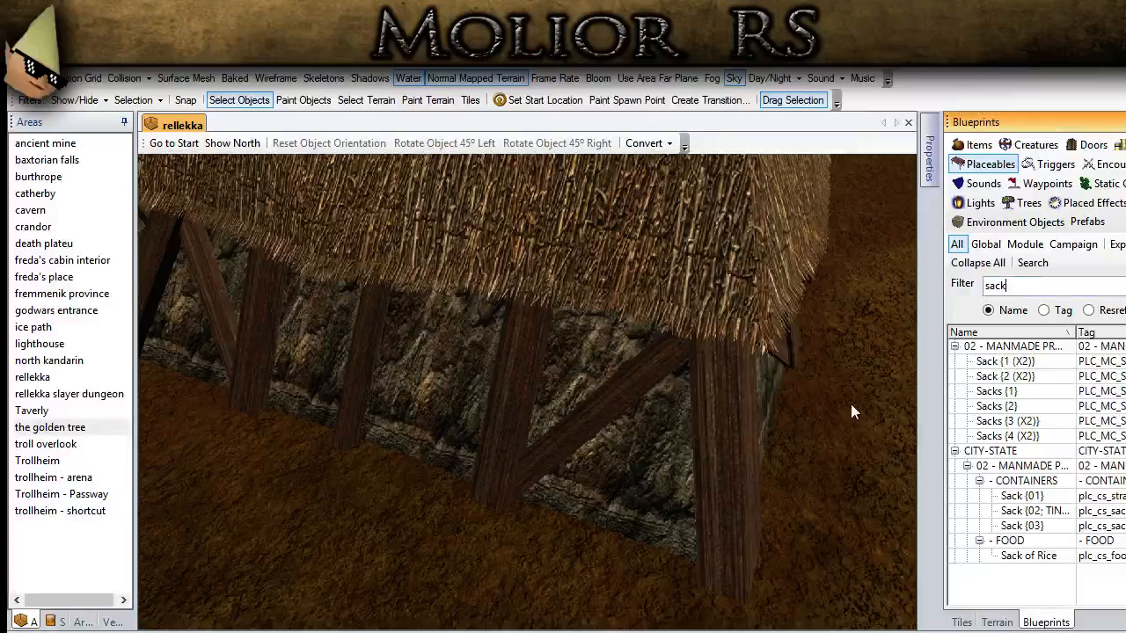
# Step: Place Sacks {1} against the stone wall of the neighbouring thatched house
pyautogui.click(1005, 406)
pyautogui.click(997, 389)
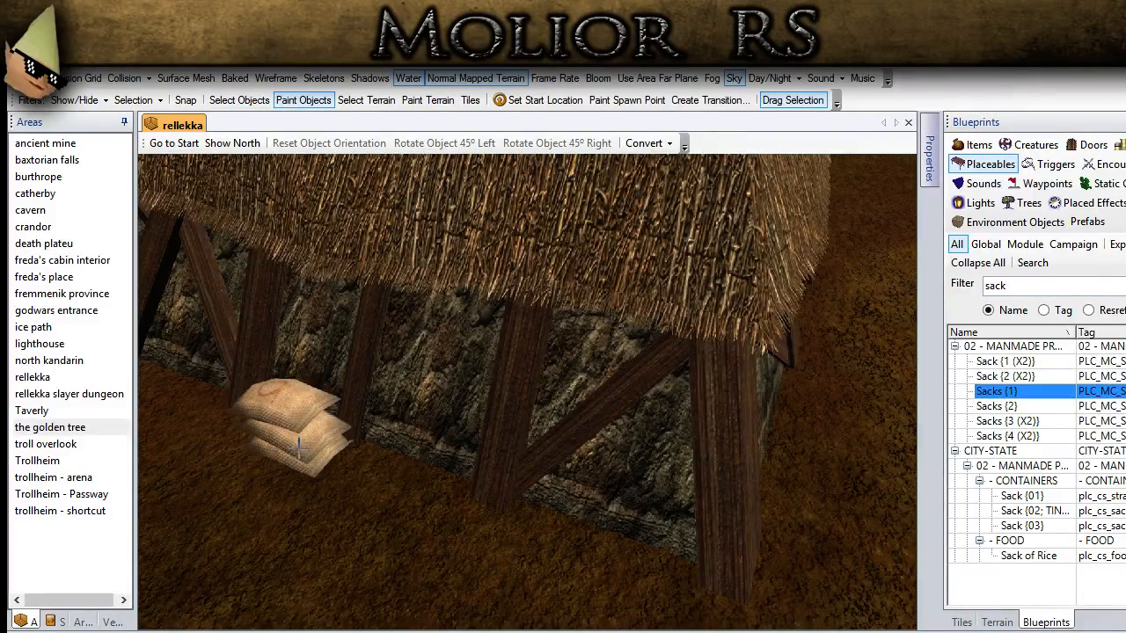
pyautogui.click(292, 428)
pyautogui.click(239, 99)
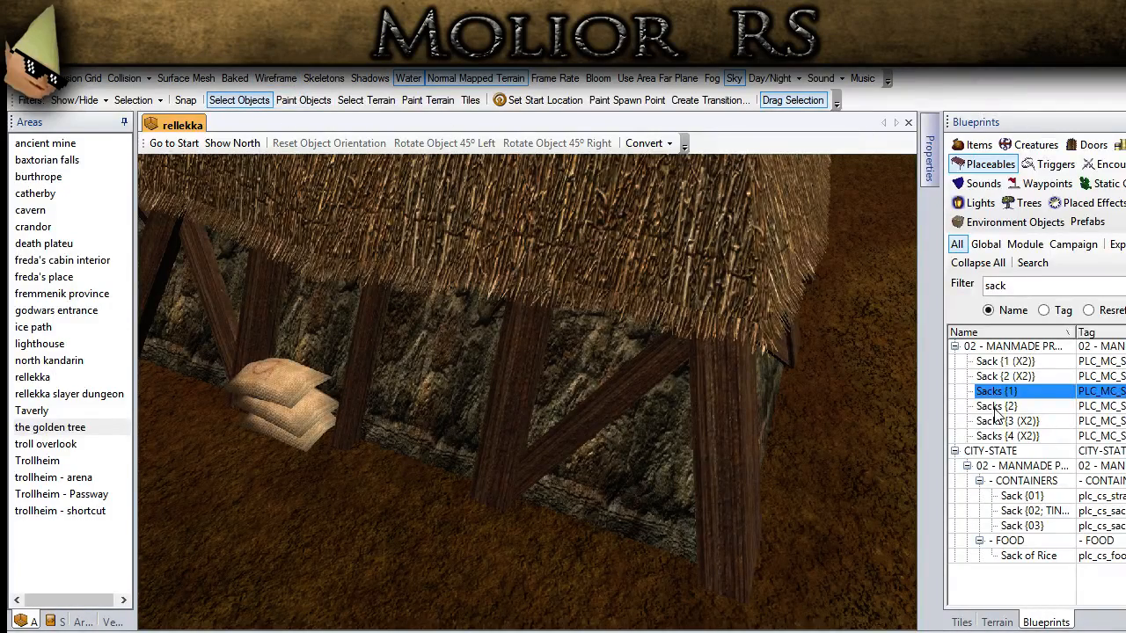
# Step: Place Sacks {3 (X2)} next to the first sack pile, rotate it 45° left and fit it beside the wall
pyautogui.click(998, 423)
pyautogui.moveTo(377, 506); pyautogui.dragTo(332, 531, button='middle')
pyautogui.click(240, 100)
pyautogui.click(307, 481)
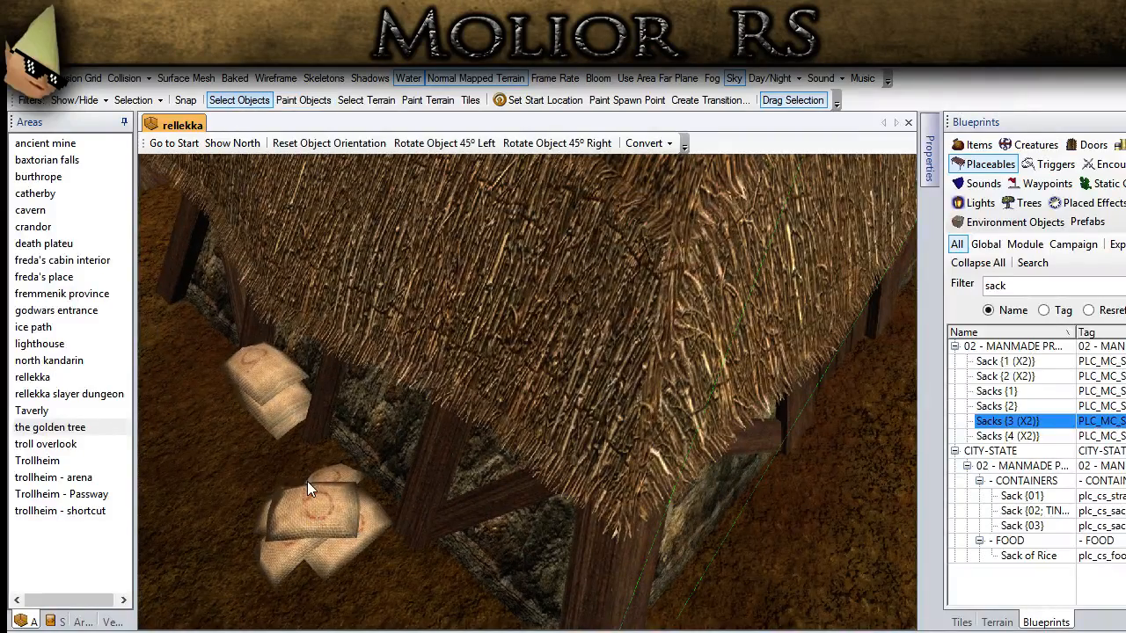
pyautogui.click(440, 143)
pyautogui.click(440, 143)
pyautogui.moveTo(317, 495); pyautogui.dragTo(319, 489)
pyautogui.click(221, 559)
# Step: Examine the sack piles, neighbouring houses and fences from several angles to find a spot for more props
pyautogui.scroll(-5, 221, 559)
pyautogui.moveTo(260, 501)
pyautogui.mouseDown(button='middle')
pyautogui.moveTo(274, 488)
pyautogui.moveTo(263, 479)
pyautogui.mouseUp(button='middle')
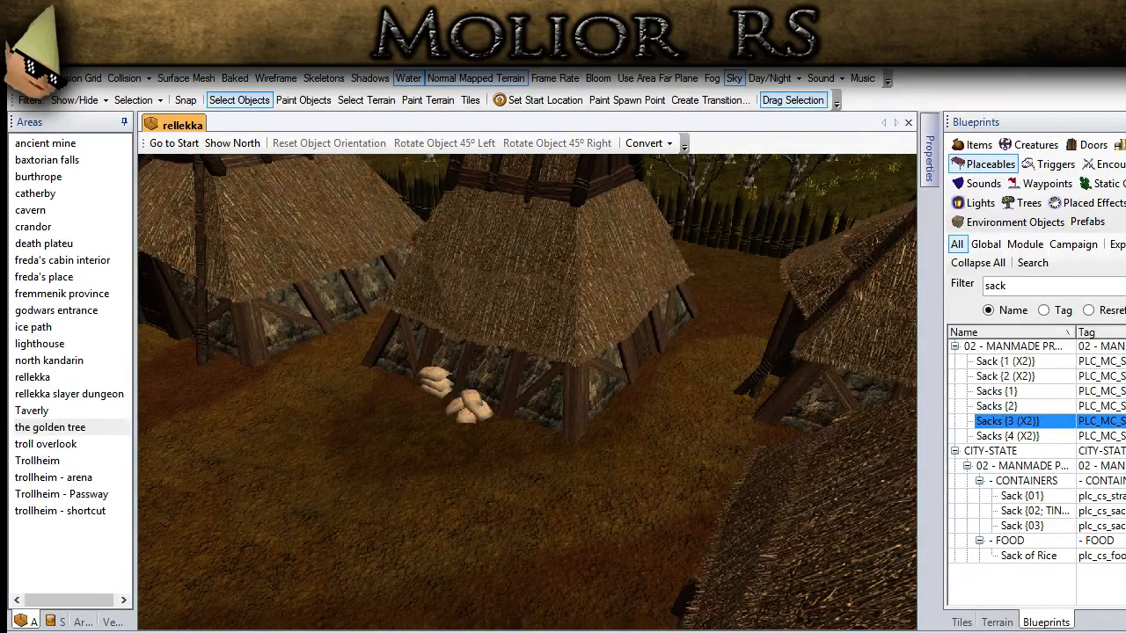
pyautogui.moveTo(491, 438); pyautogui.dragTo(431, 436, button='middle')
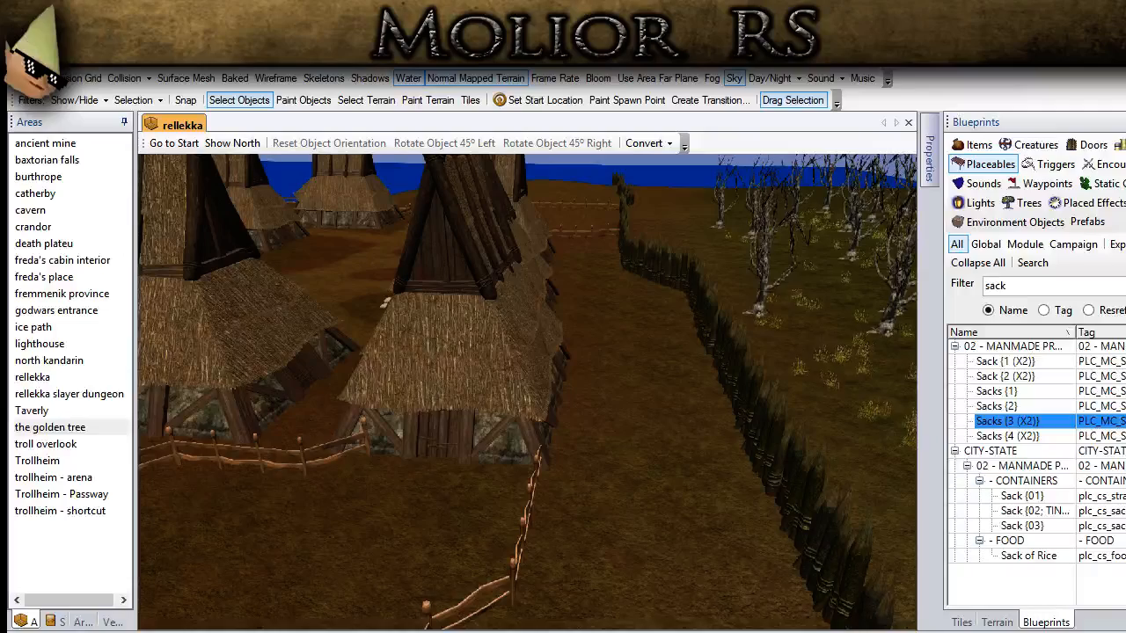
pyautogui.scroll(-3, 548, 480)
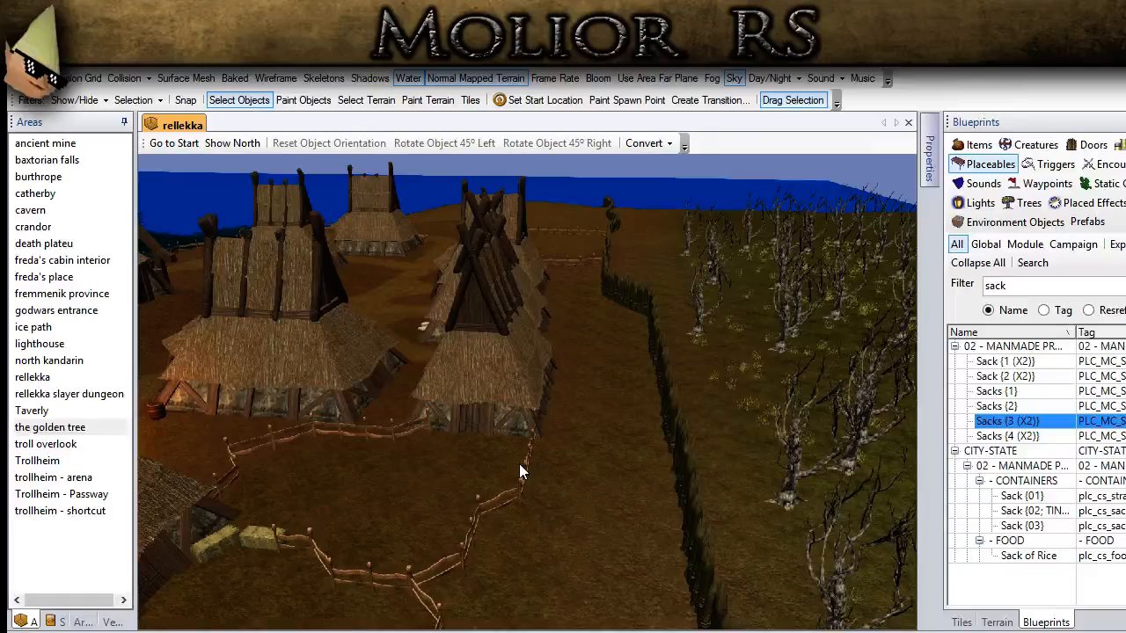
pyautogui.scroll(2, 466, 448)
pyautogui.moveTo(465, 448); pyautogui.dragTo(815, 555, button='middle')
pyautogui.scroll(2, 602, 474)
pyautogui.moveTo(602, 474); pyautogui.dragTo(628, 447, button='middle')
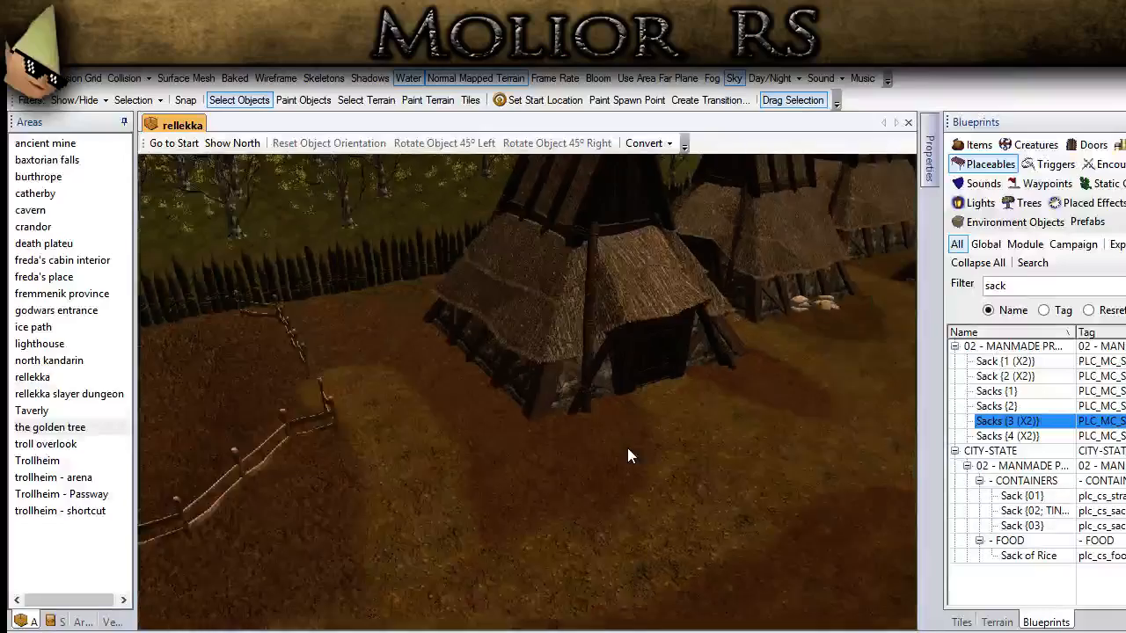
# Step: Filter the placeables blueprints by crate and place Crates {005} near the corner of the house with the dark door
pyautogui.scroll(2, 627, 448)
pyautogui.moveTo(1017, 284); pyautogui.dragTo(978, 289)
pyautogui.write('crate')
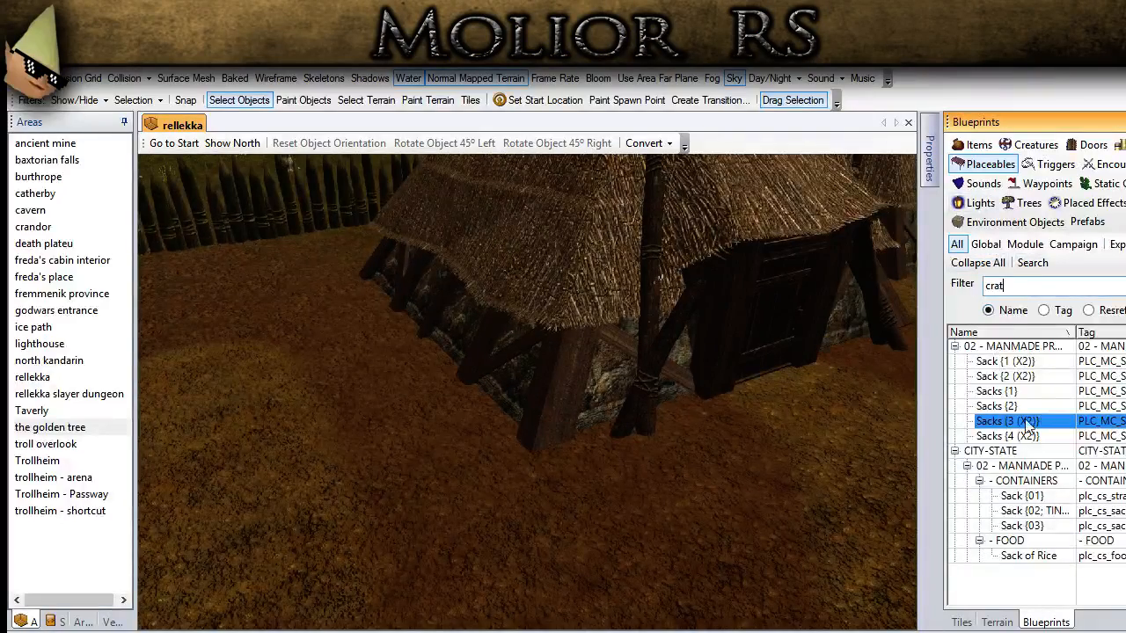
pyautogui.click(1022, 433)
pyautogui.click(1016, 407)
pyautogui.moveTo(542, 466); pyautogui.dragTo(467, 480, button='middle')
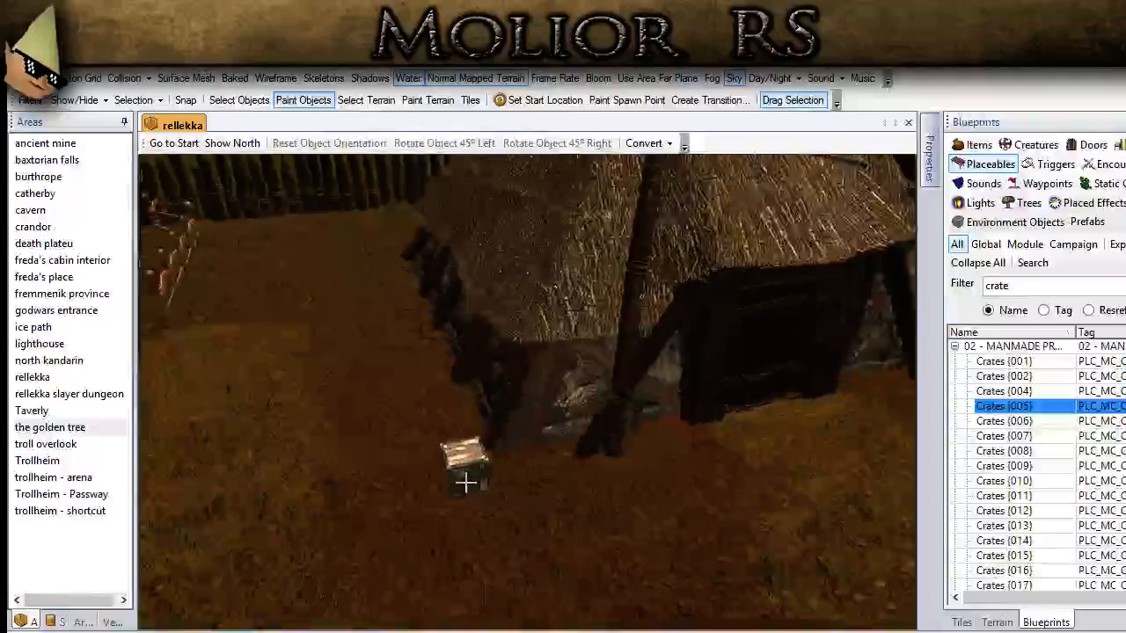
pyautogui.click(419, 493)
pyautogui.click(244, 103)
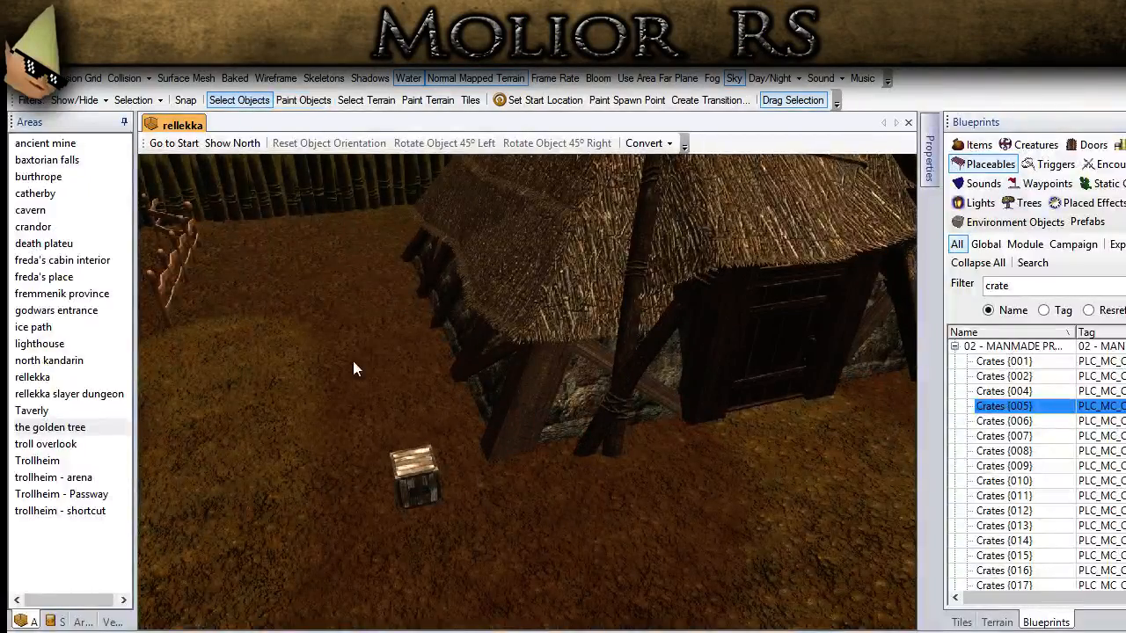
# Step: Set the crate's scale to 1.5, 1.5, 1.5 and move it against the house corner
pyautogui.click(411, 476)
pyautogui.moveTo(924, 154)
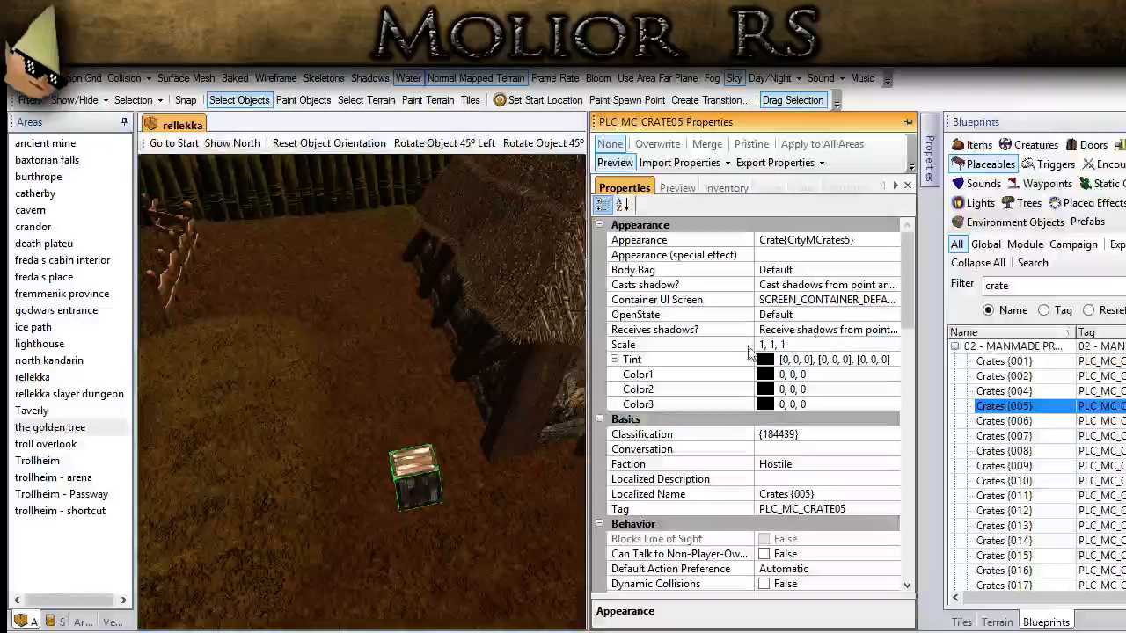
pyautogui.click(787, 344)
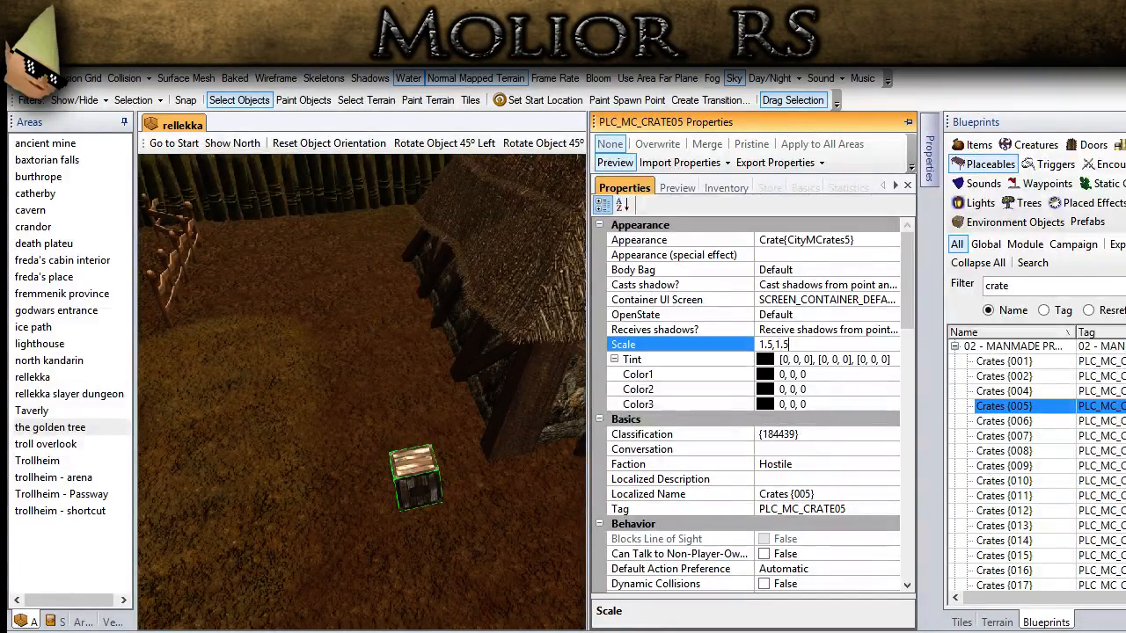
pyautogui.write('1.5,1.5,1.5')
pyautogui.press('Return')
pyautogui.moveTo(415, 488); pyautogui.dragTo(460, 446)
pyautogui.scroll(3, 461, 446)
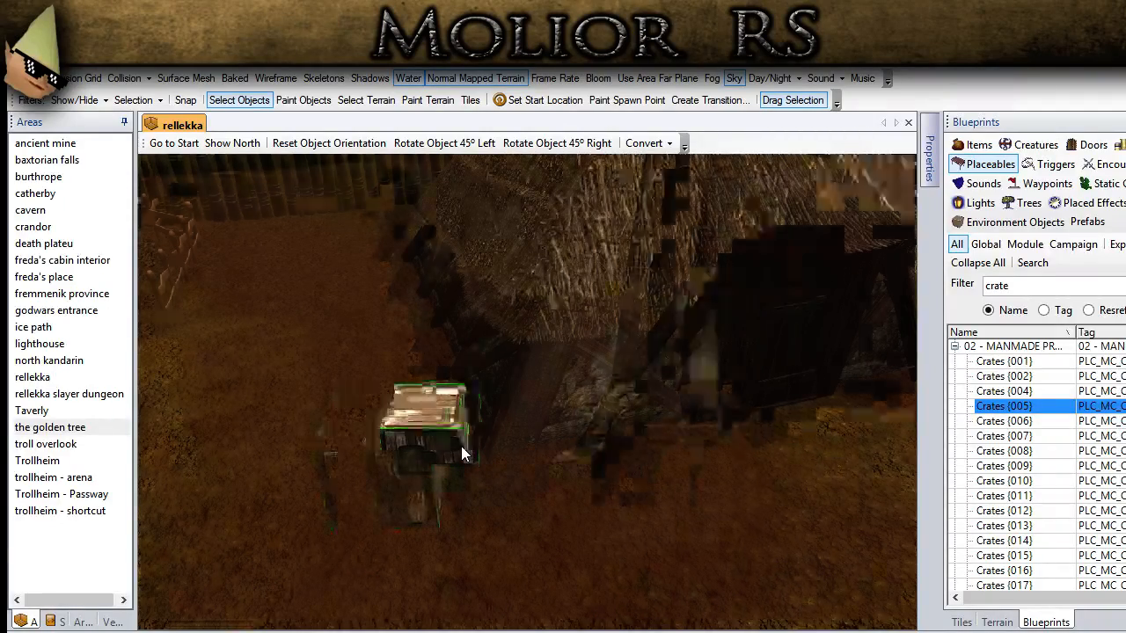
# Step: Place a copy of the enlarged crate, move it over the first crate and turn it slightly
pyautogui.press('space')
pyautogui.click(347, 517)
pyautogui.click(240, 99)
pyautogui.moveTo(315, 466)
pyautogui.mouseDown()
pyautogui.moveTo(428, 431)
pyautogui.moveTo(377, 410)
pyautogui.mouseUp()
pyautogui.keyDown('ctrl'); pyautogui.moveTo(377, 410); pyautogui.dragTo(372, 405, button='middle'); pyautogui.keyUp('ctrl')
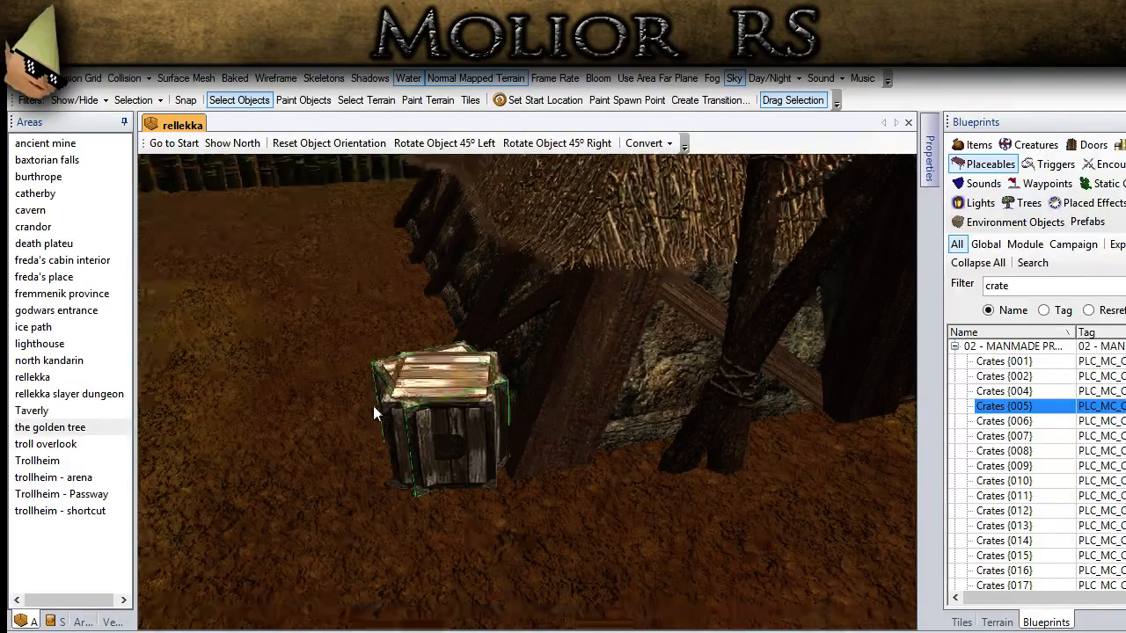
# Step: Raise the second crate until it rests on top of the first one
pyautogui.press('pageup')
pyautogui.press('pageup')
pyautogui.press('pageup')
pyautogui.press('pageup')
pyautogui.press('pageup')
pyautogui.press('pageup')
pyautogui.press('pageup')
pyautogui.press('pageup')
pyautogui.press('pageup')
pyautogui.press('pageup')
pyautogui.press('pageup')
pyautogui.press('pageup')
pyautogui.press('pagedown')
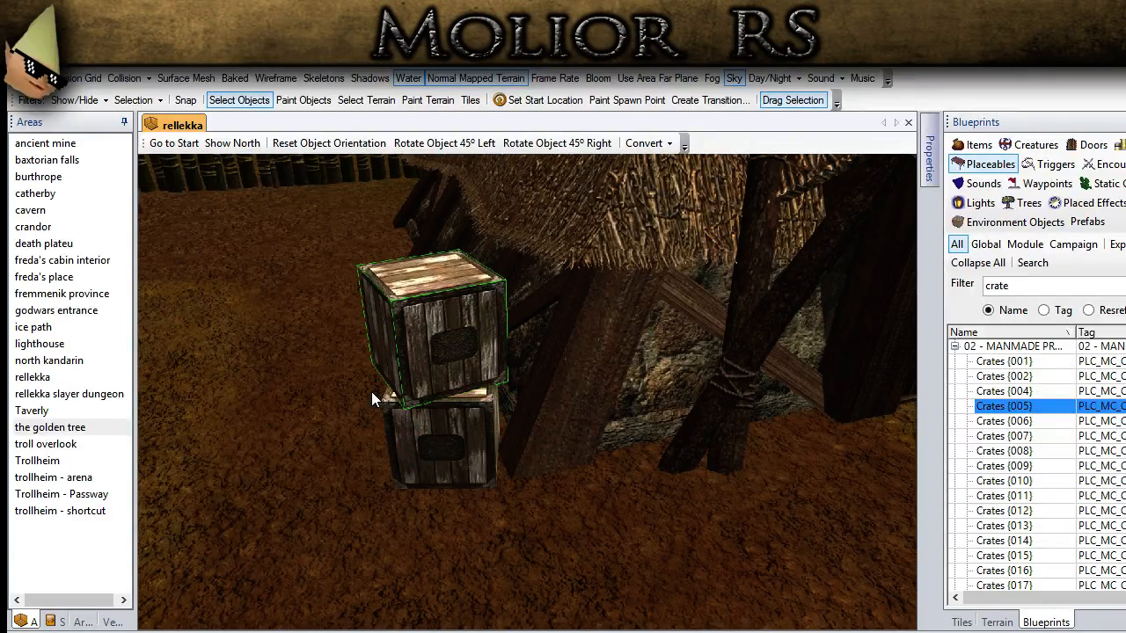
pyautogui.click(318, 408)
# Step: Examine the stacked crates, the fenced field and the paths around the house from several angles
pyautogui.scroll(-3, 317, 407)
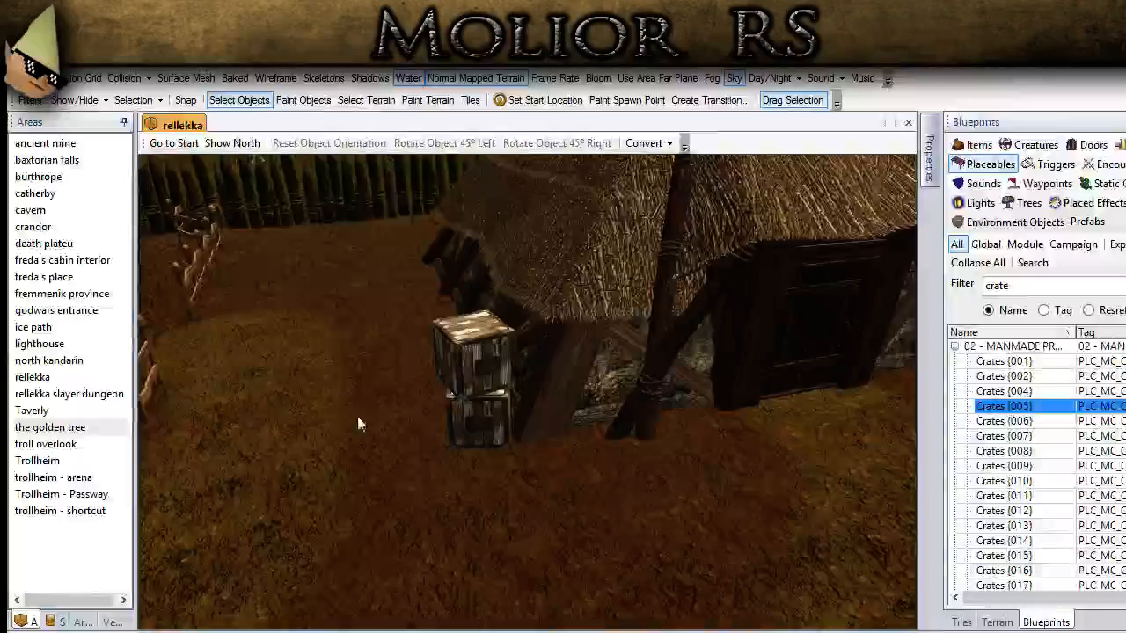
pyautogui.scroll(-3, 357, 416)
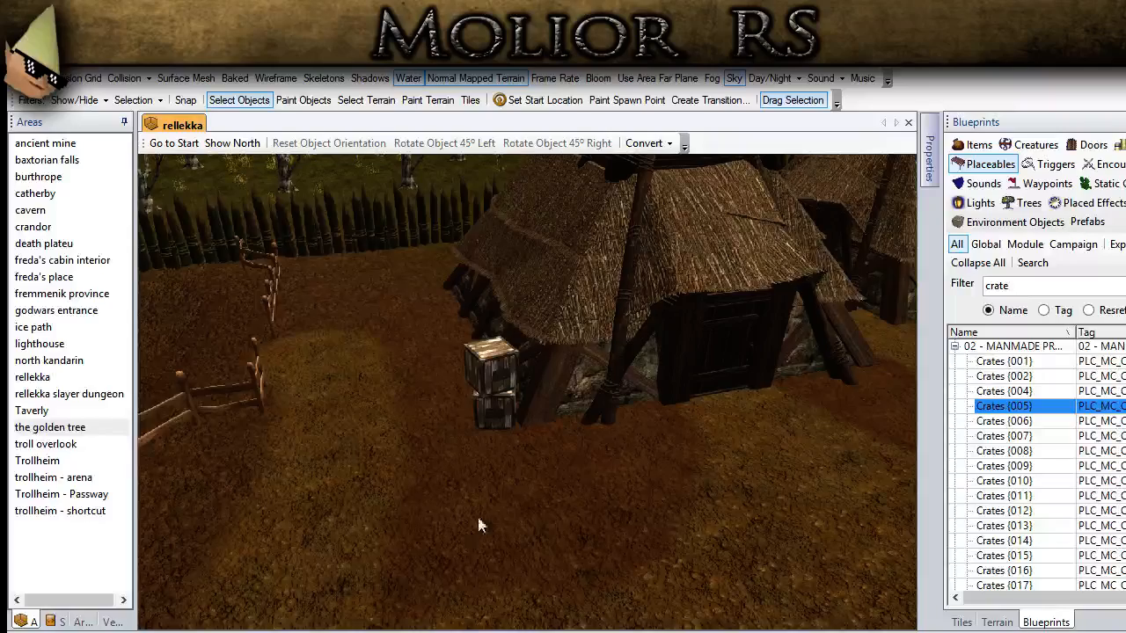
pyautogui.scroll(-3, 478, 525)
pyautogui.moveTo(492, 528); pyautogui.dragTo(517, 545, button='middle')
pyautogui.scroll(3, 559, 543)
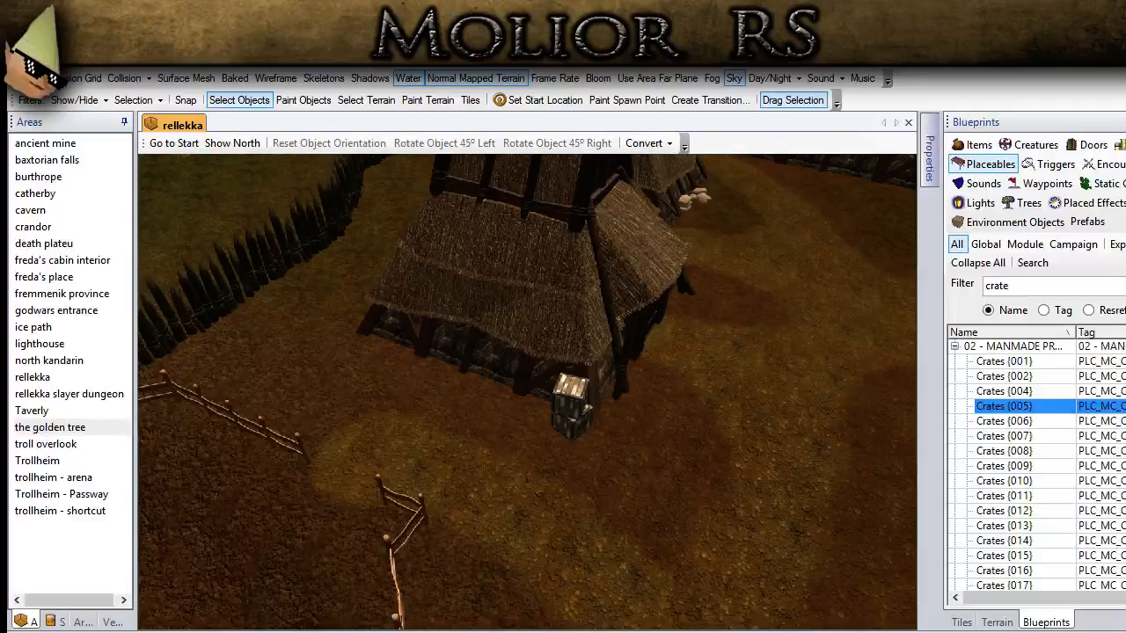
pyautogui.scroll(-3, 459, 566)
pyautogui.moveTo(459, 566); pyautogui.dragTo(540, 559, button='middle')
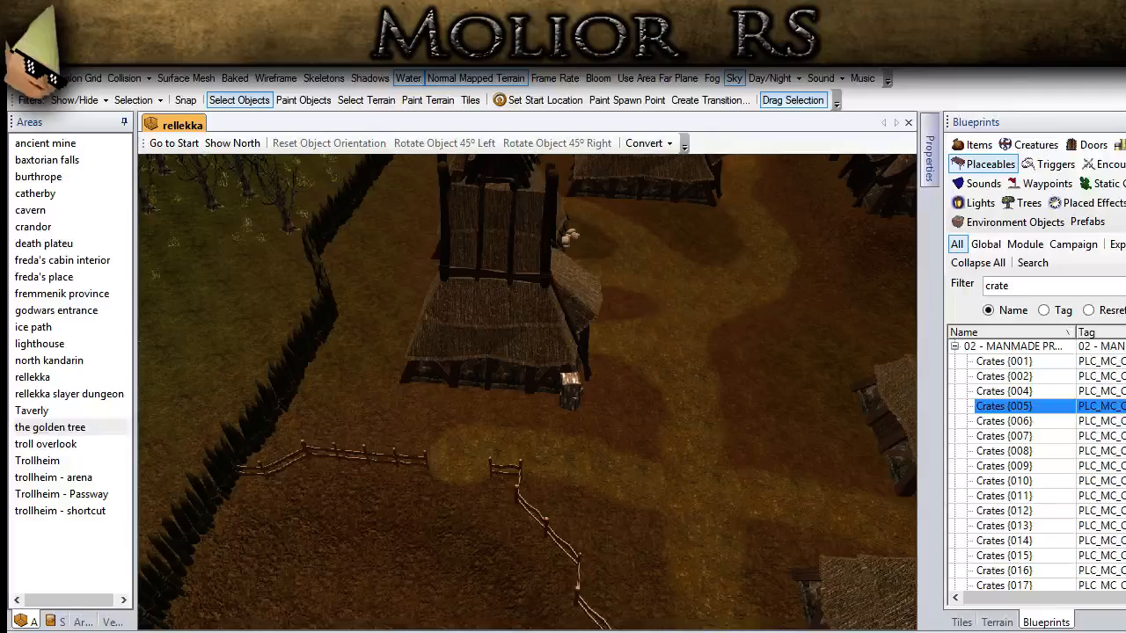
pyautogui.scroll(-3, 439, 407)
pyautogui.moveTo(439, 407); pyautogui.dragTo(511, 437, button='middle')
pyautogui.scroll(3, 491, 426)
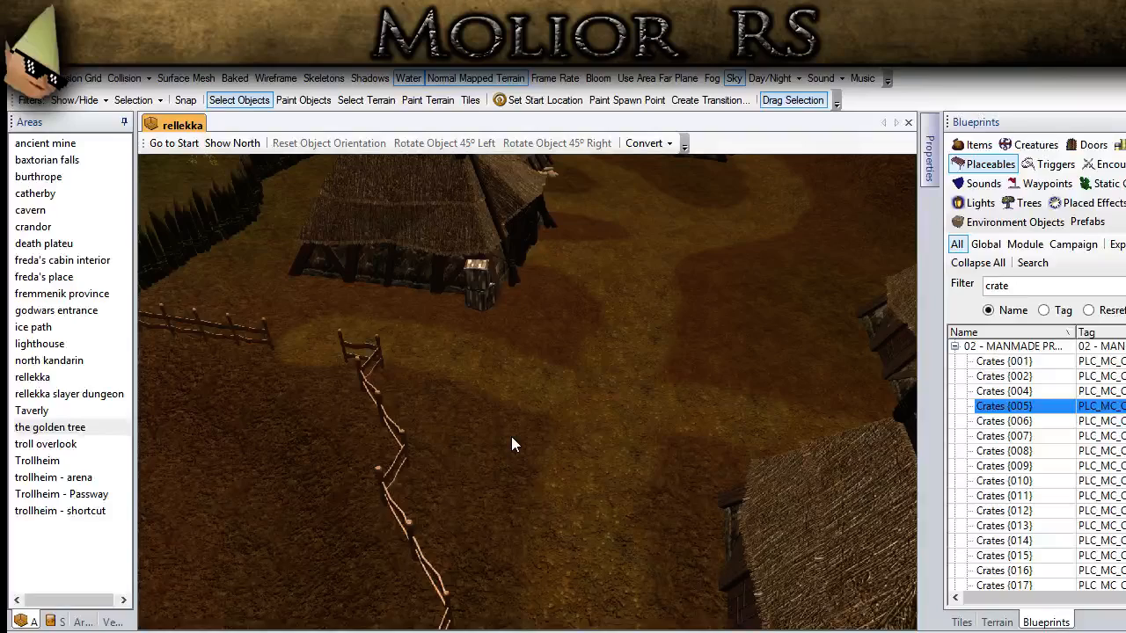
# Step: Filter the placeables blueprints by boulder and widen the Name column to show the full names
pyautogui.scroll(3, 511, 436)
pyautogui.moveTo(1039, 283); pyautogui.dragTo(932, 270)
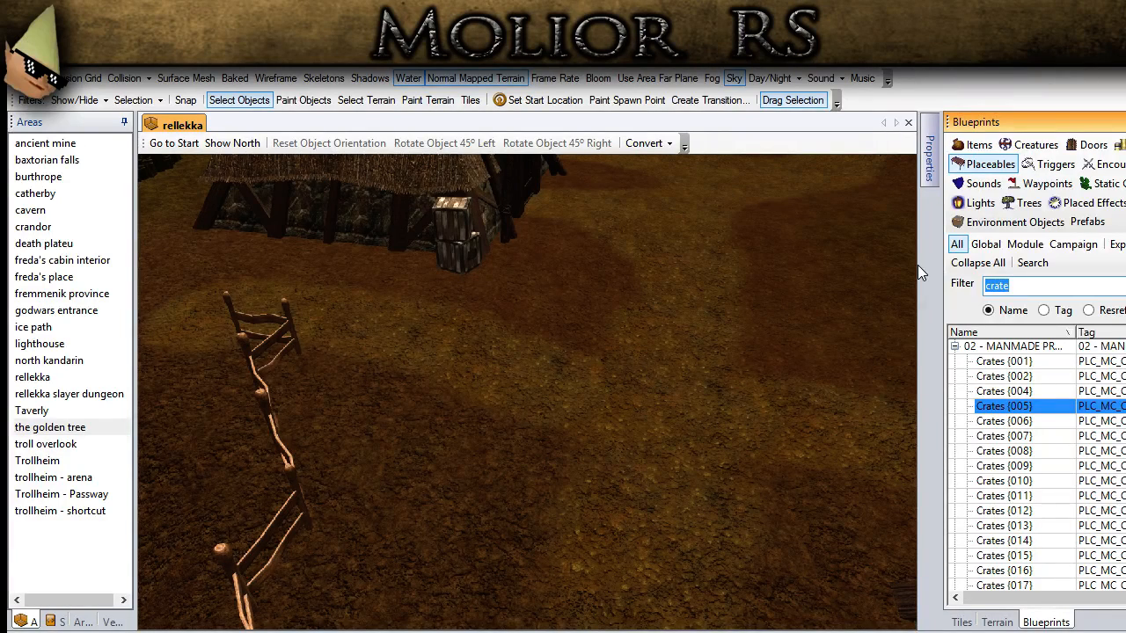
pyautogui.write('boulder')
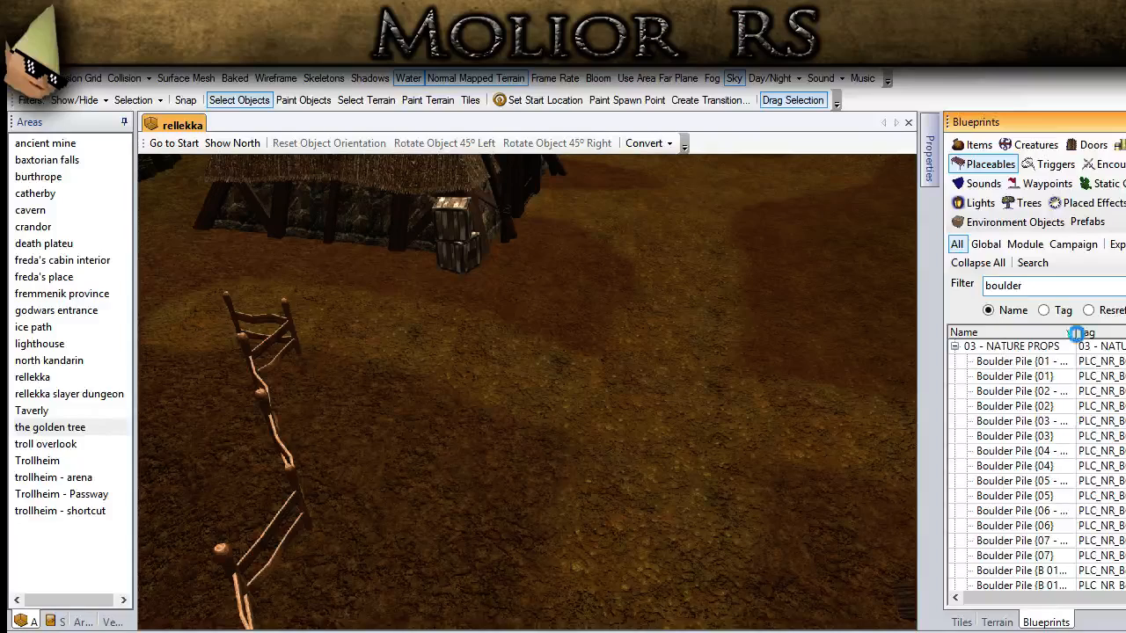
pyautogui.moveTo(1082, 328); pyautogui.dragTo(1124, 329)
# Step: Try out Boulder Pile {01}, Boulder Pile {C 05 - TINT (X2)} and other boulder variants on the ground near the fence
pyautogui.click(1014, 375)
pyautogui.click(466, 476)
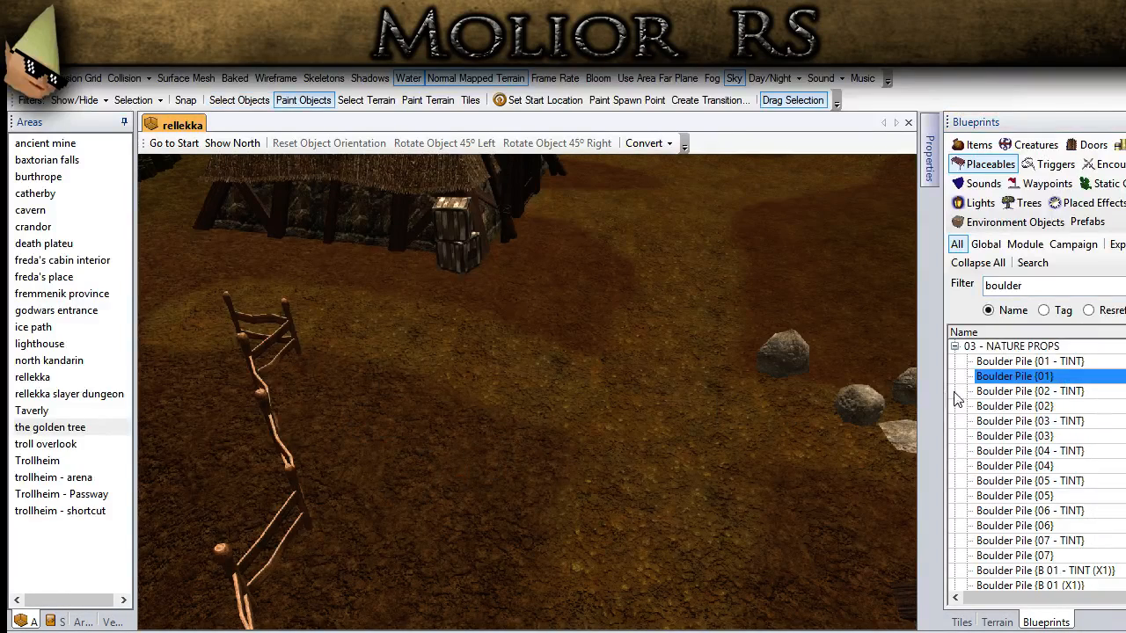
pyautogui.scroll(-5, 1011, 458)
pyautogui.scroll(-1, 1053, 513)
pyautogui.click(1045, 555)
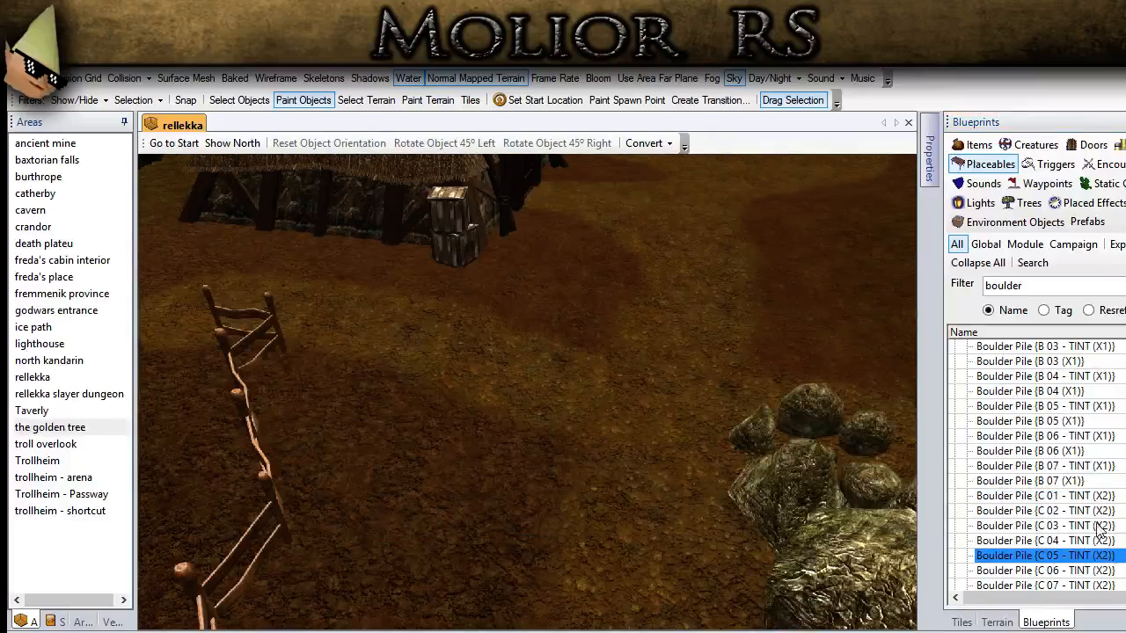
pyautogui.scroll(-3, 1064, 545)
pyautogui.click(1045, 480)
pyautogui.moveTo(515, 473); pyautogui.dragTo(445, 421, button='middle')
pyautogui.click(1045, 405)
pyautogui.moveTo(607, 426); pyautogui.dragTo(568, 460, button='middle')
# Step: Place Boulder Pile {C 03 - TINT (X2)} in front of the wooden fence opposite the crates and adjust its position
pyautogui.click(1045, 435)
pyautogui.click(239, 99)
pyautogui.click(486, 363)
pyautogui.keyDown('shift'); pyautogui.moveTo(418, 349); pyautogui.dragTo(431, 396); pyautogui.keyUp('shift')
pyautogui.moveTo(431, 397); pyautogui.dragTo(346, 376, button='middle')
pyautogui.keyDown('ctrl'); pyautogui.moveTo(355, 382); pyautogui.dragTo(654, 503); pyautogui.keyUp('ctrl')
pyautogui.click(655, 504)
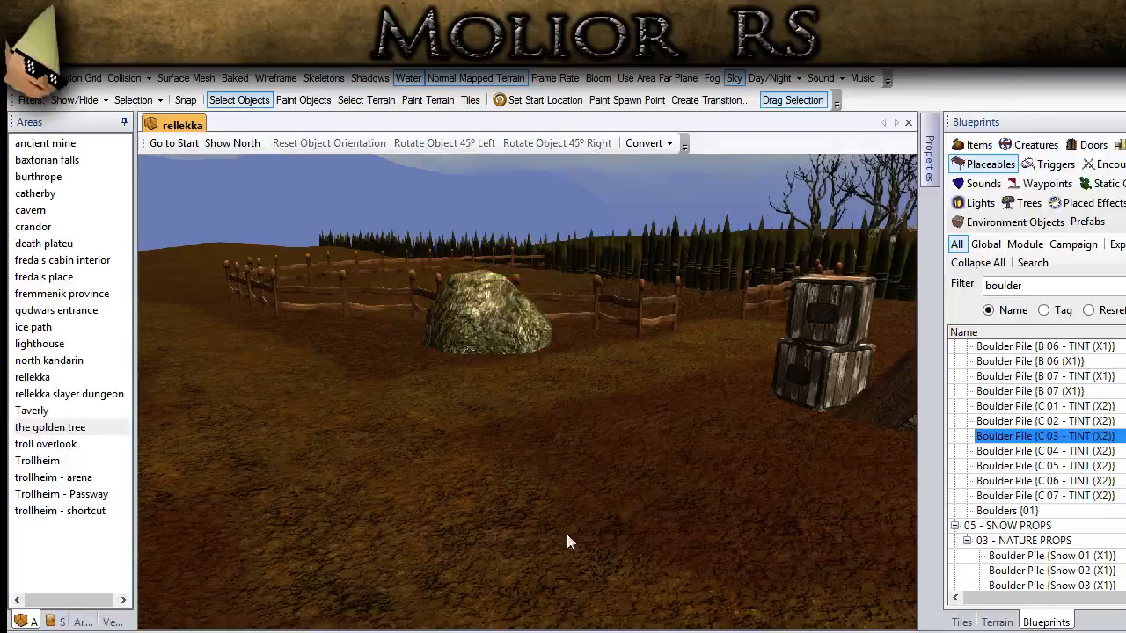
pyautogui.moveTo(566, 534); pyautogui.dragTo(528, 612, button='middle')
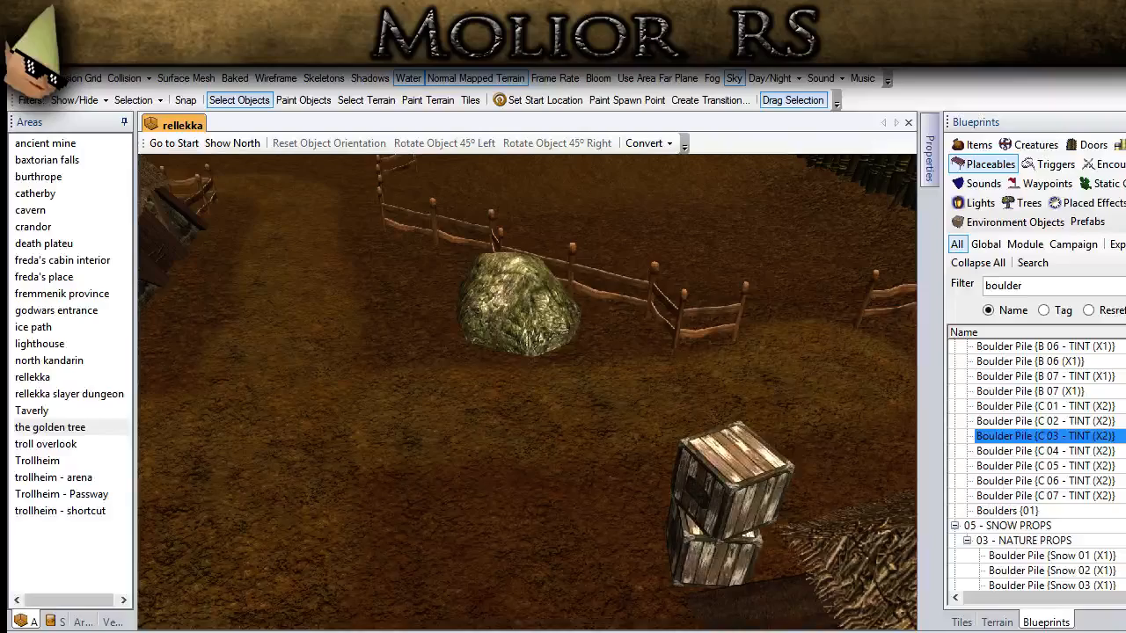
# Step: Place Boulder Pile {C 02 - TINT (X2)} on the ground inside the fenced field
pyautogui.scroll(-5, 493, 437)
pyautogui.moveTo(492, 437); pyautogui.dragTo(590, 319, button='middle')
pyautogui.keyDown('ctrl'); pyautogui.moveTo(590, 319); pyautogui.dragTo(344, 492); pyautogui.keyUp('ctrl')
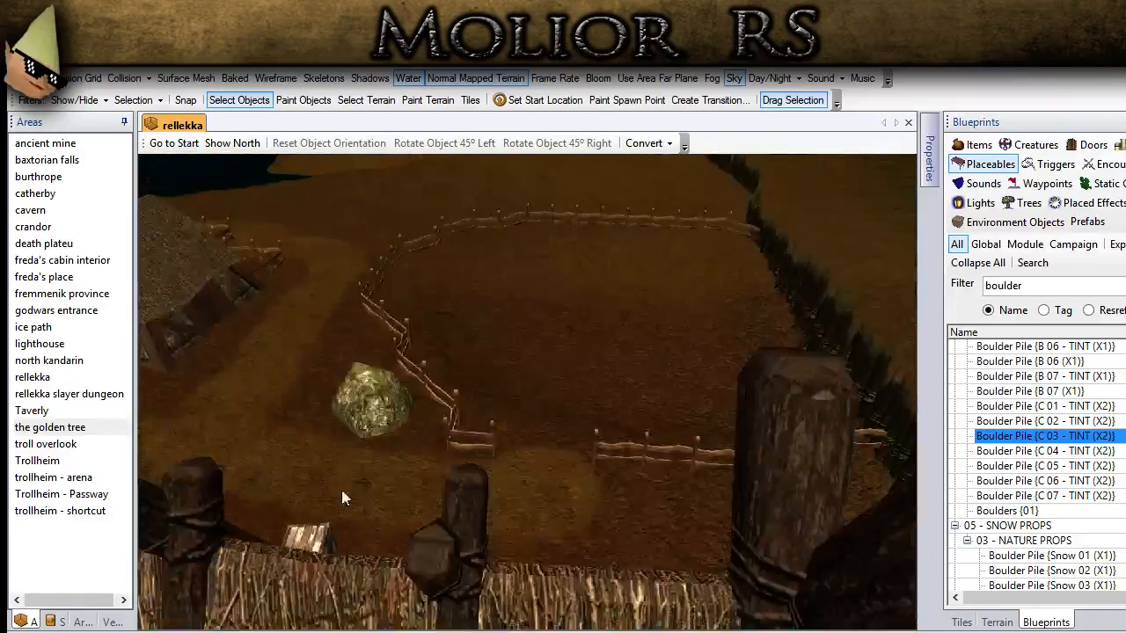
pyautogui.scroll(5, 406, 412)
pyautogui.moveTo(405, 412); pyautogui.dragTo(489, 472, button='middle')
pyautogui.scroll(-5, 490, 473)
pyautogui.click(1020, 422)
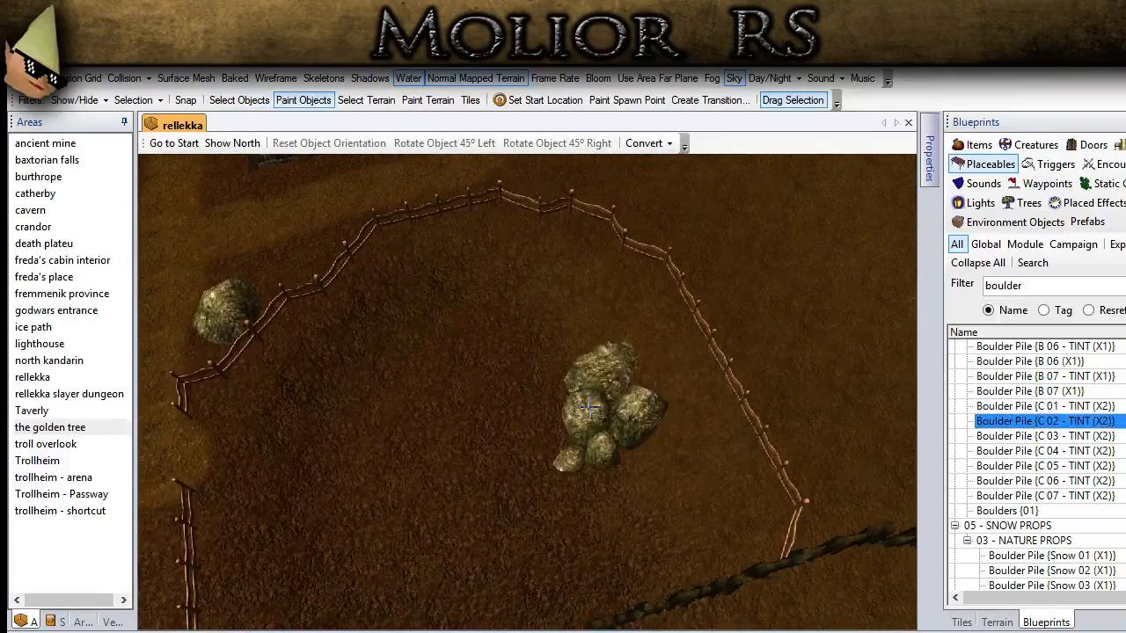
pyautogui.scroll(5, 589, 403)
pyautogui.moveTo(570, 394); pyautogui.dragTo(521, 409, button='middle')
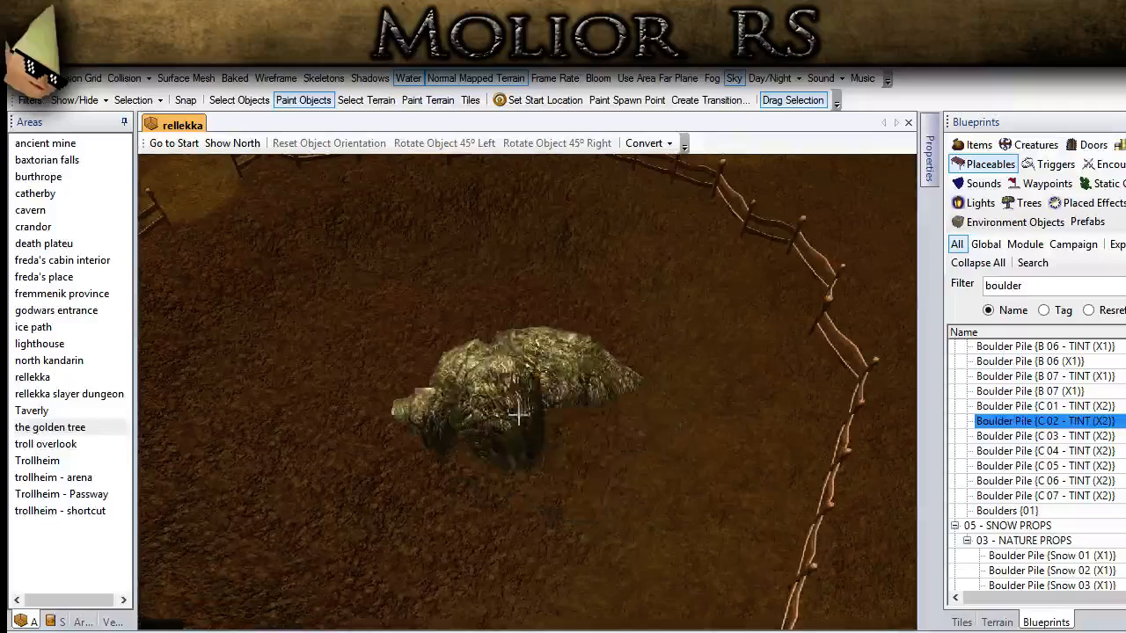
pyautogui.click(571, 476)
# Step: Rotate and reposition the boulder pile inside the fenced field and sink it partly into the ground
pyautogui.click(239, 99)
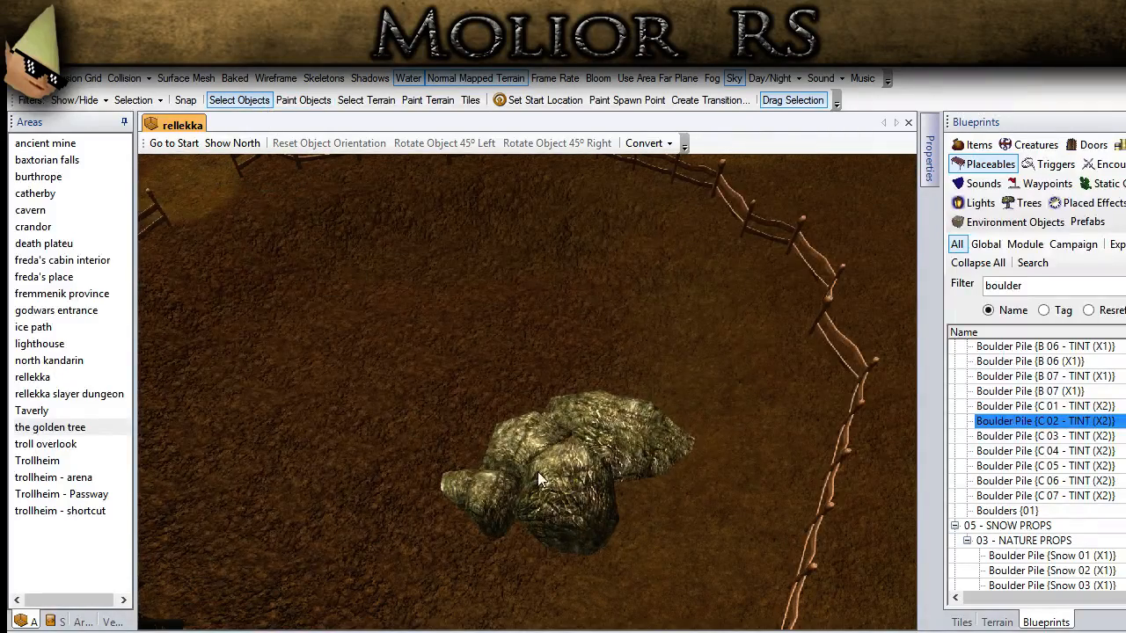
pyautogui.click(558, 488)
pyautogui.moveTo(558, 488); pyautogui.dragTo(534, 467)
pyautogui.moveTo(535, 459); pyautogui.dragTo(627, 426, button='middle')
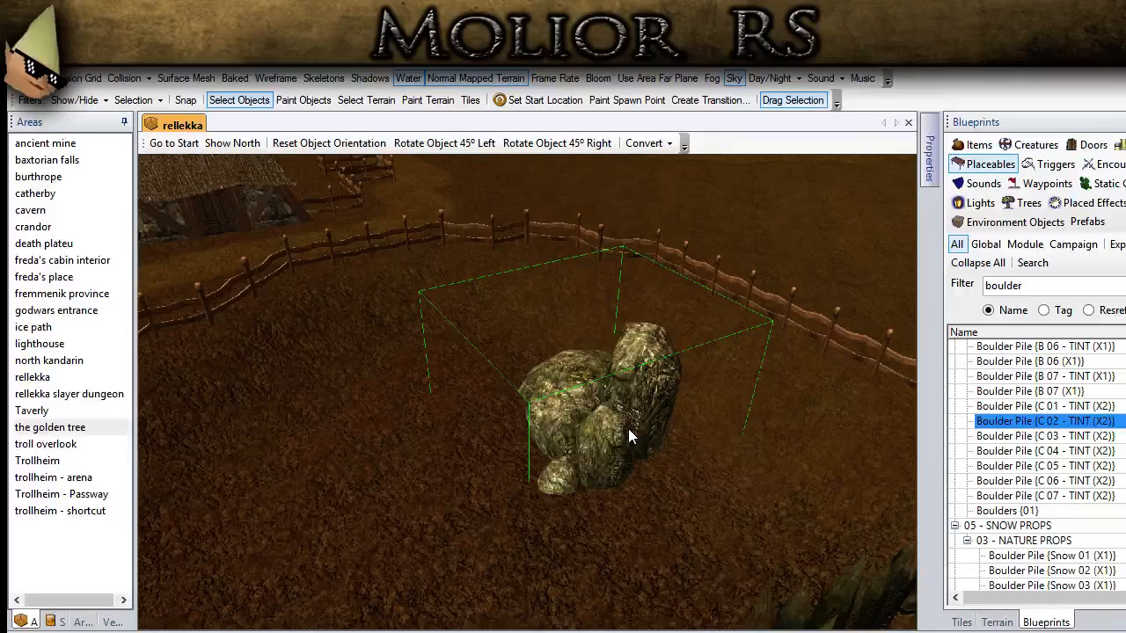
pyautogui.scroll(5, 628, 428)
pyautogui.moveTo(628, 428); pyautogui.dragTo(580, 420, button='middle')
pyautogui.scroll(-3, 468, 433)
pyautogui.moveTo(563, 374); pyautogui.dragTo(639, 380)
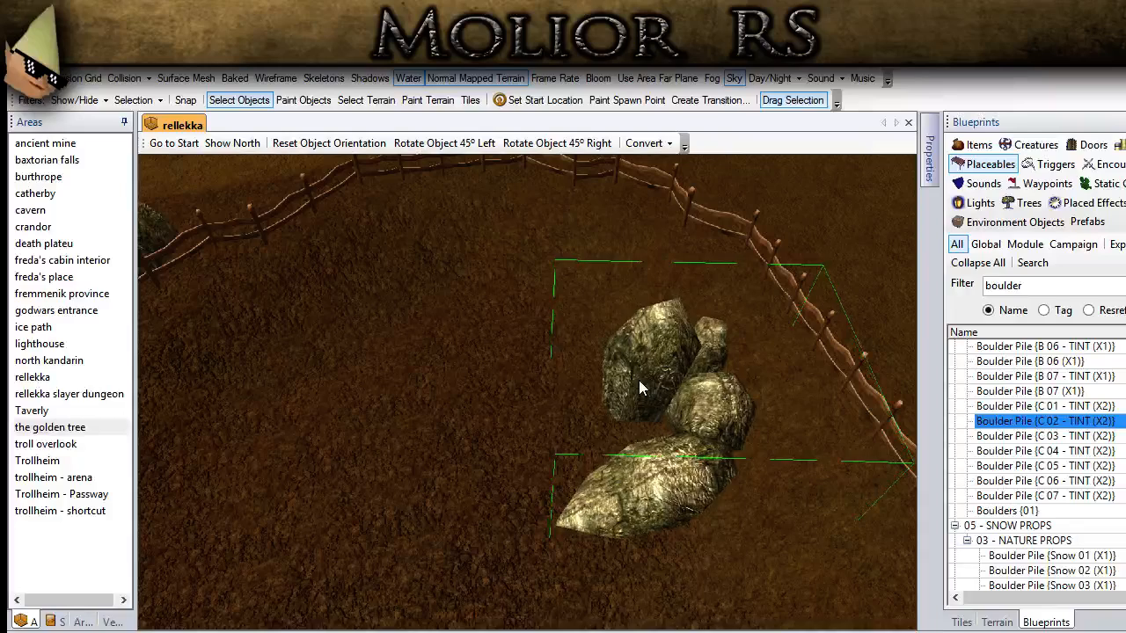
pyautogui.click(430, 456)
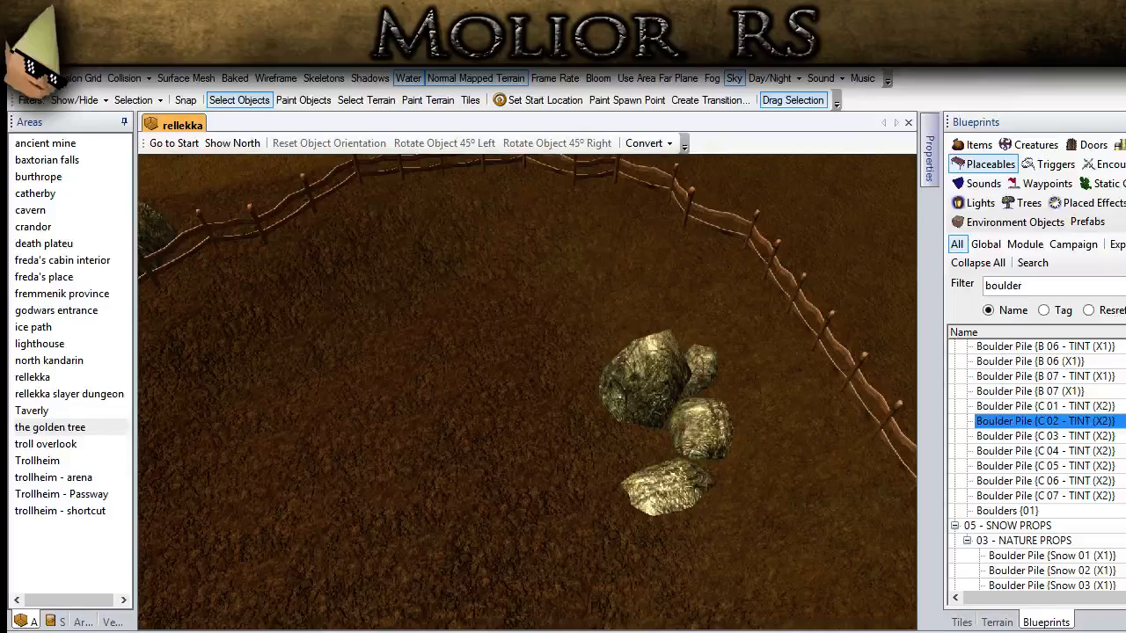
# Step: Filter the placeables blueprints by tree for the area along the spiked palisade
pyautogui.scroll(-4, 495, 383)
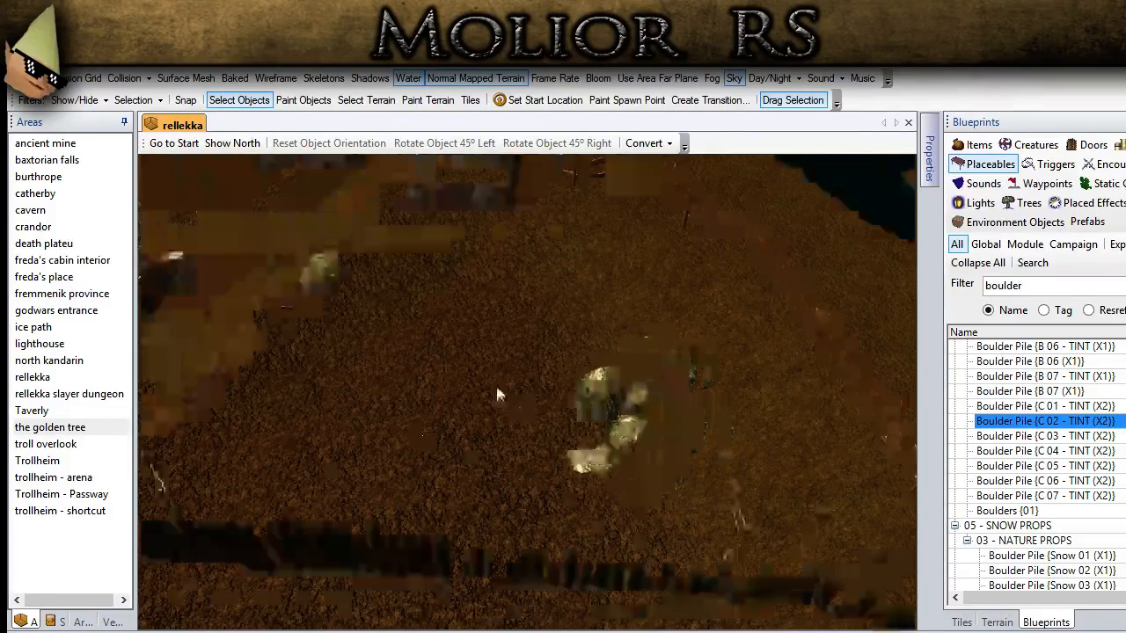
pyautogui.moveTo(495, 383); pyautogui.dragTo(428, 366, button='middle')
pyautogui.scroll(3, 425, 366)
pyautogui.keyDown('ctrl'); pyautogui.moveTo(268, 260); pyautogui.dragTo(656, 466); pyautogui.keyUp('ctrl')
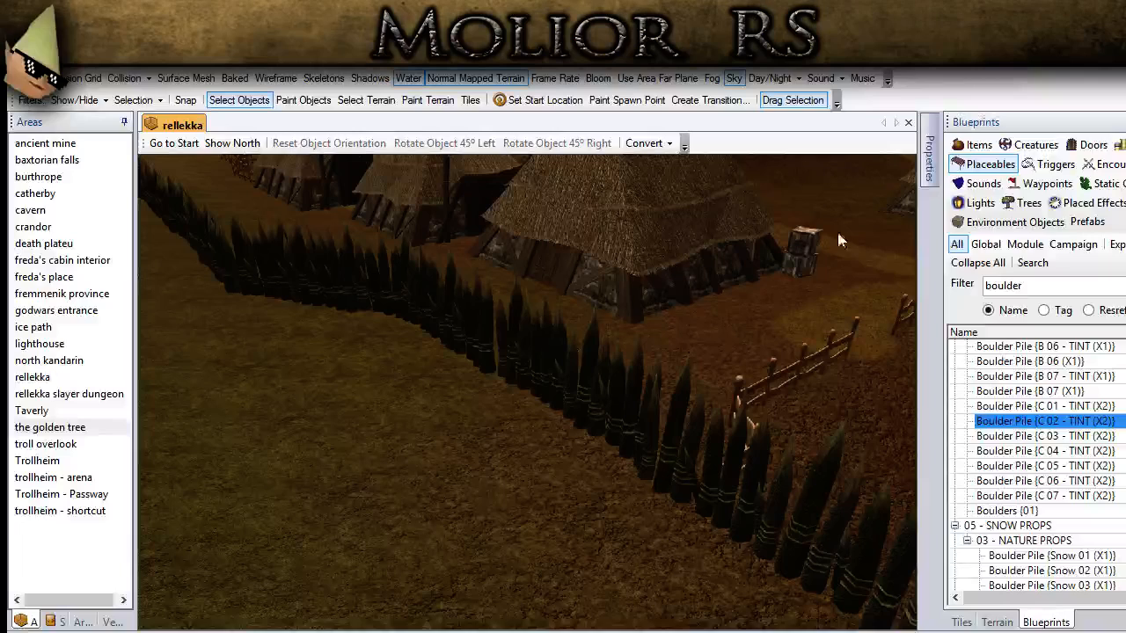
pyautogui.doubleClick(1002, 284)
pyautogui.write('tree')
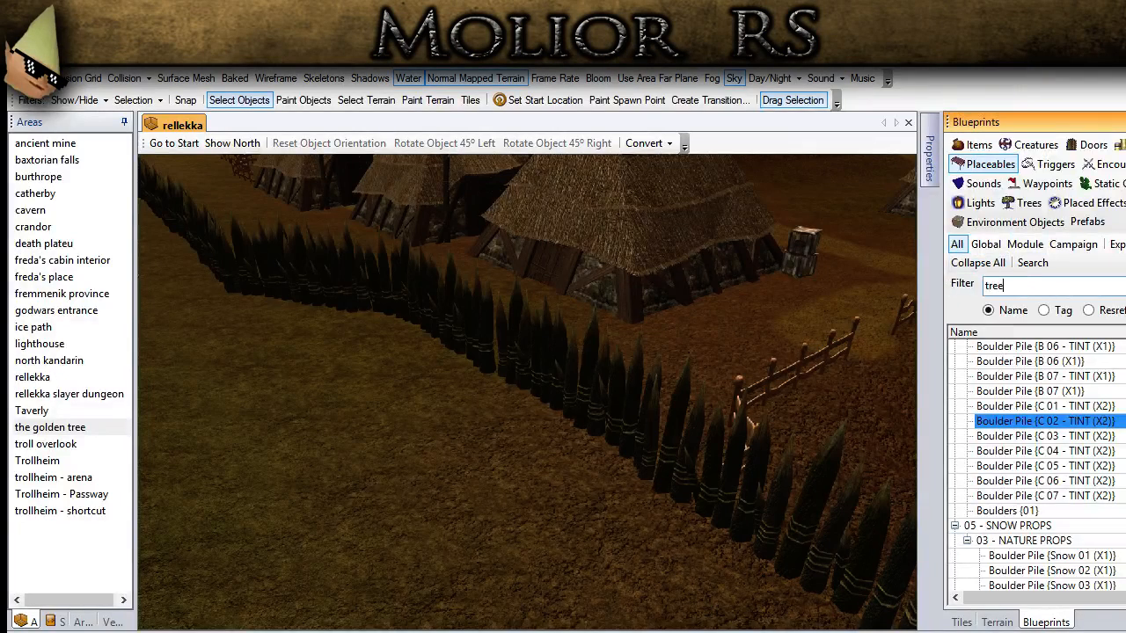
# Step: Try out Tree {03 petrified}, Tree {06 Jungle (X2)} and Tree {07 Jungle (X2)} in the village beside the palisade
pyautogui.click(1020, 407)
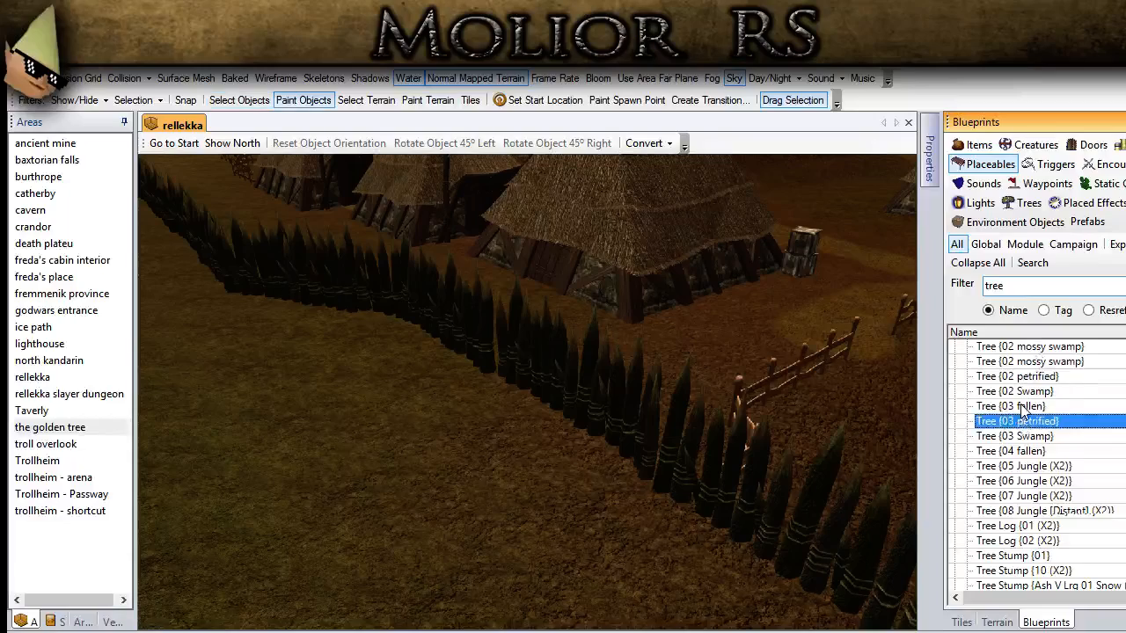
pyautogui.scroll(2, 1021, 413)
pyautogui.click(977, 499)
pyautogui.moveTo(663, 452); pyautogui.dragTo(631, 431, button='middle')
pyautogui.click(1018, 530)
pyautogui.click(1042, 543)
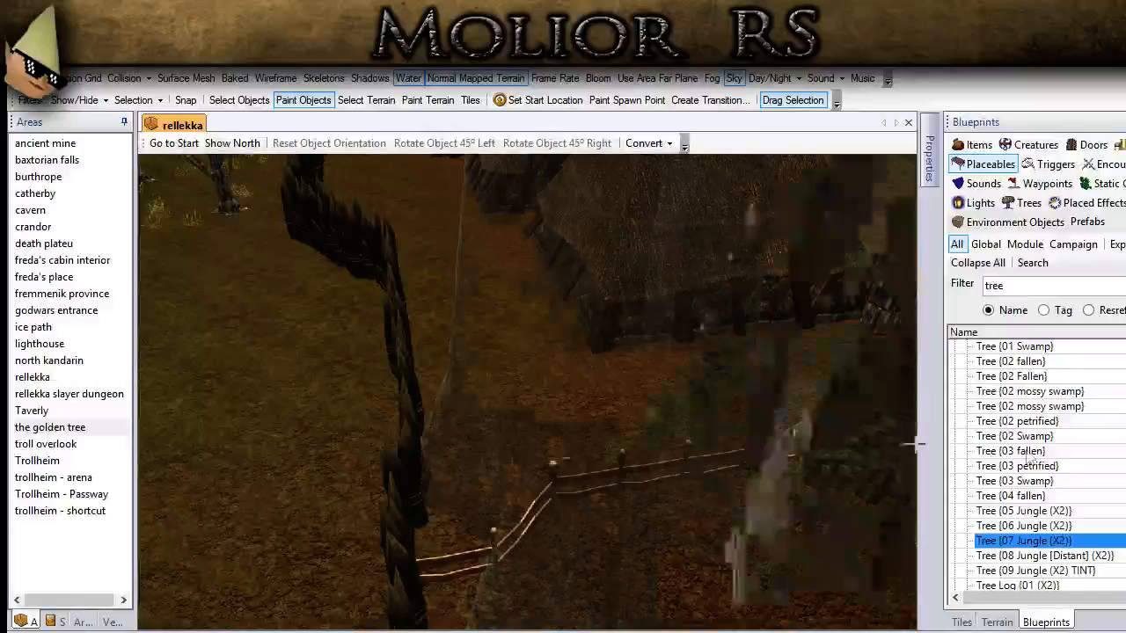
pyautogui.click(1059, 469)
pyautogui.scroll(-5, 733, 476)
pyautogui.click(1017, 528)
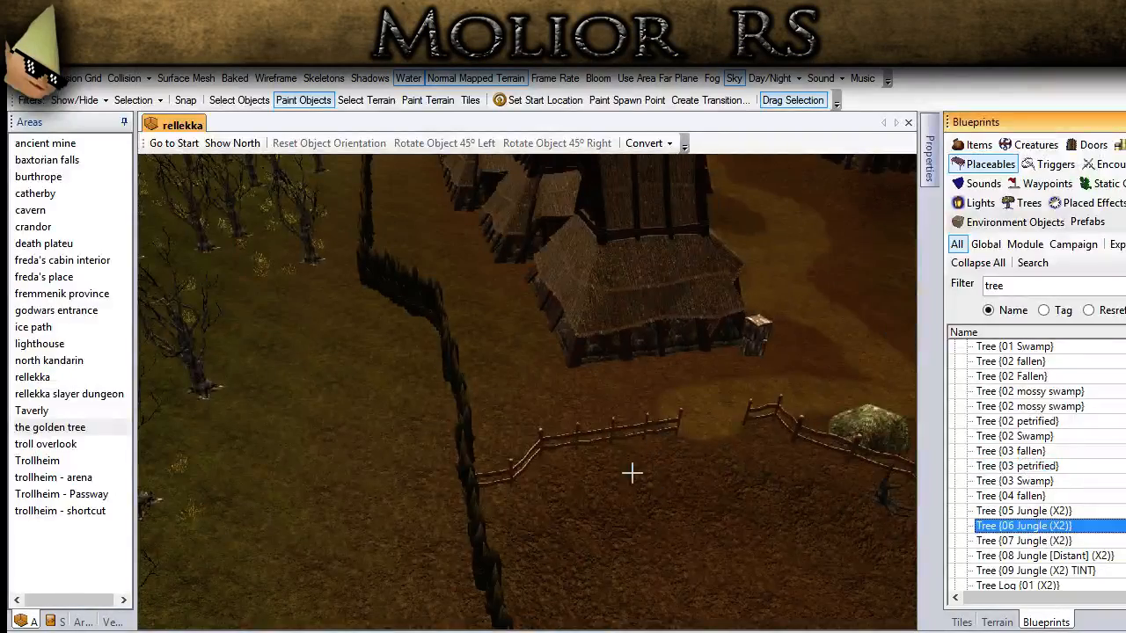
pyautogui.scroll(-3, 628, 469)
pyautogui.click(994, 539)
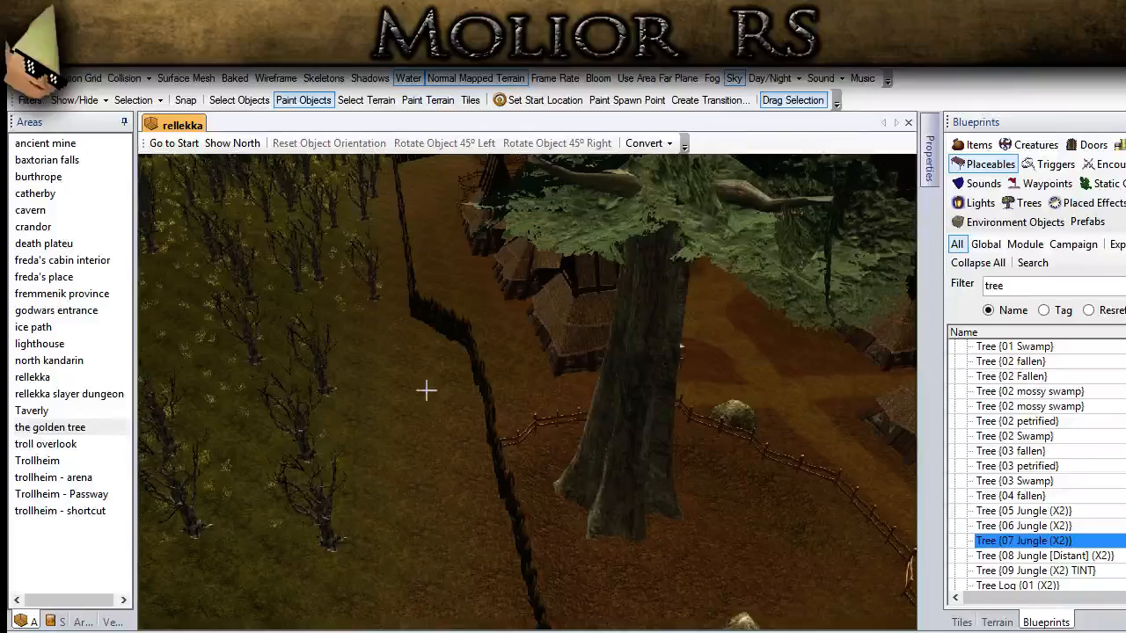
pyautogui.click(231, 107)
# Step: Try out Tree {01 petrified}, Tree {01 fallen} and Tree {02 Fallen} near the thatched house
pyautogui.scroll(2, 477, 371)
pyautogui.scroll(4, 492, 365)
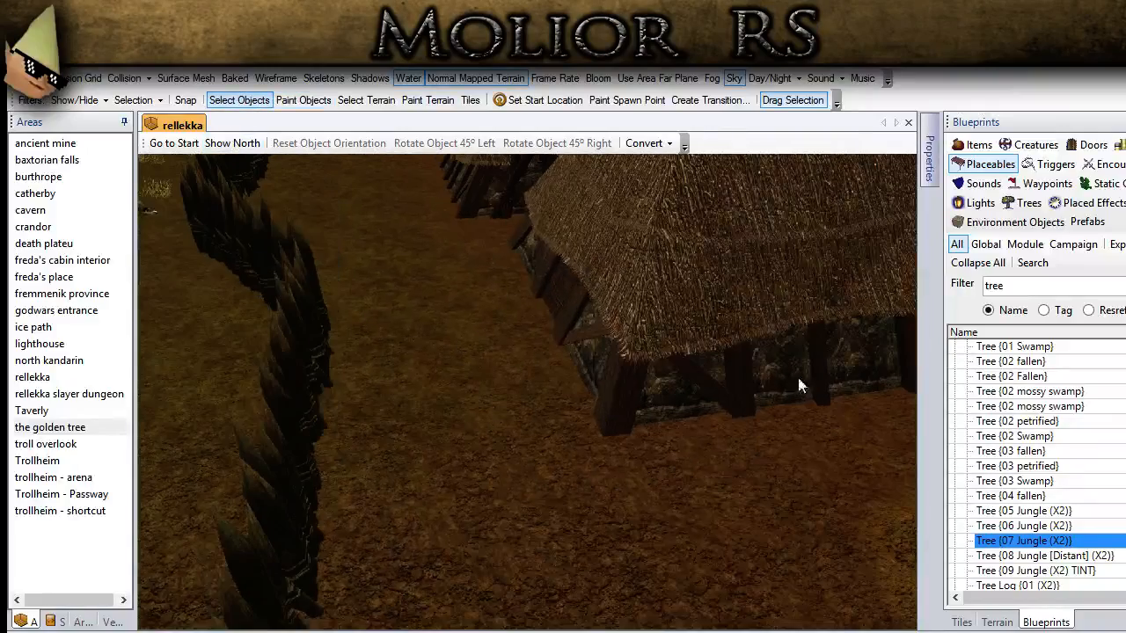
pyautogui.click(1060, 392)
pyautogui.scroll(2, 1068, 400)
pyautogui.click(1066, 393)
pyautogui.scroll(1, 1066, 393)
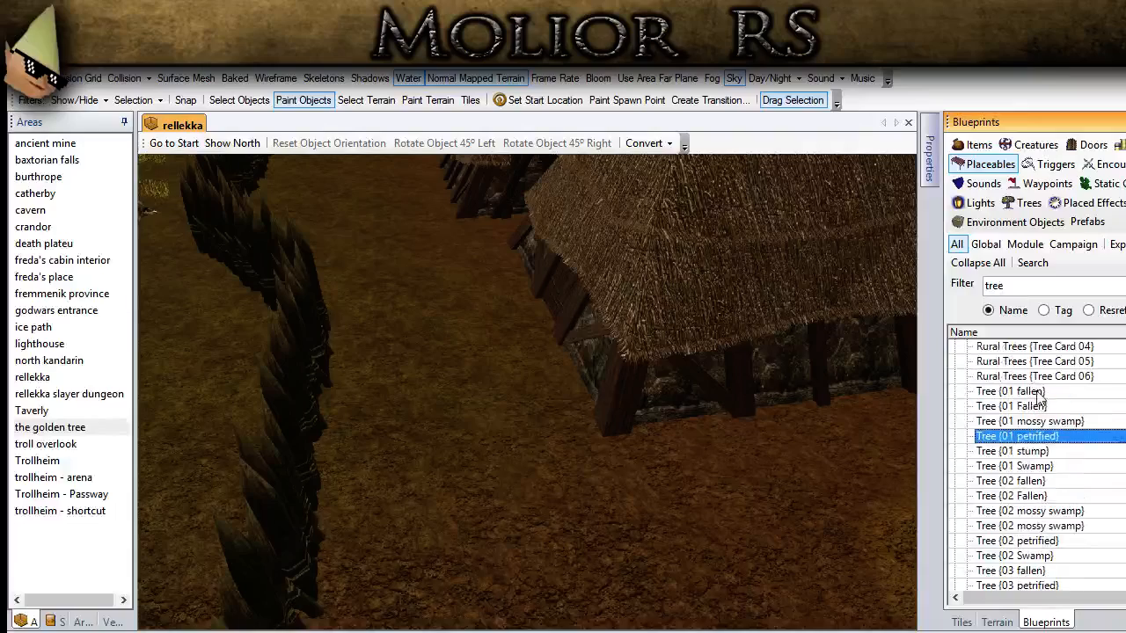
pyautogui.click(1047, 391)
pyautogui.scroll(4, 1066, 389)
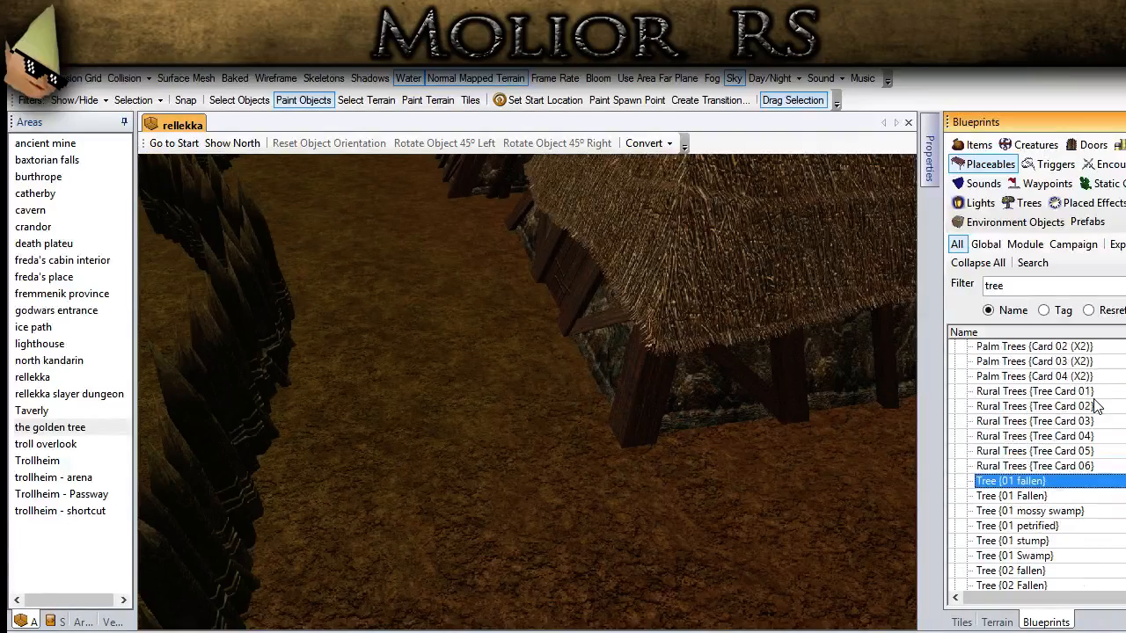
pyautogui.scroll(-5, 1066, 388)
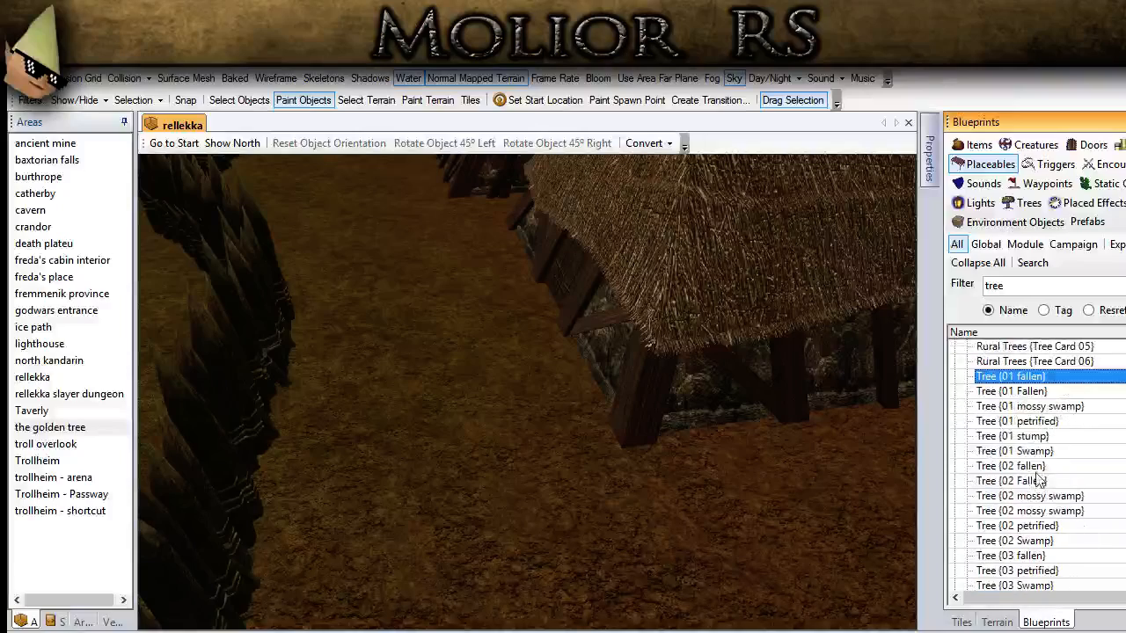
pyautogui.click(1011, 481)
# Step: Filter the placeables blueprints by stump and choose Tree Stump {01} for painting
pyautogui.moveTo(1009, 288); pyautogui.dragTo(960, 288)
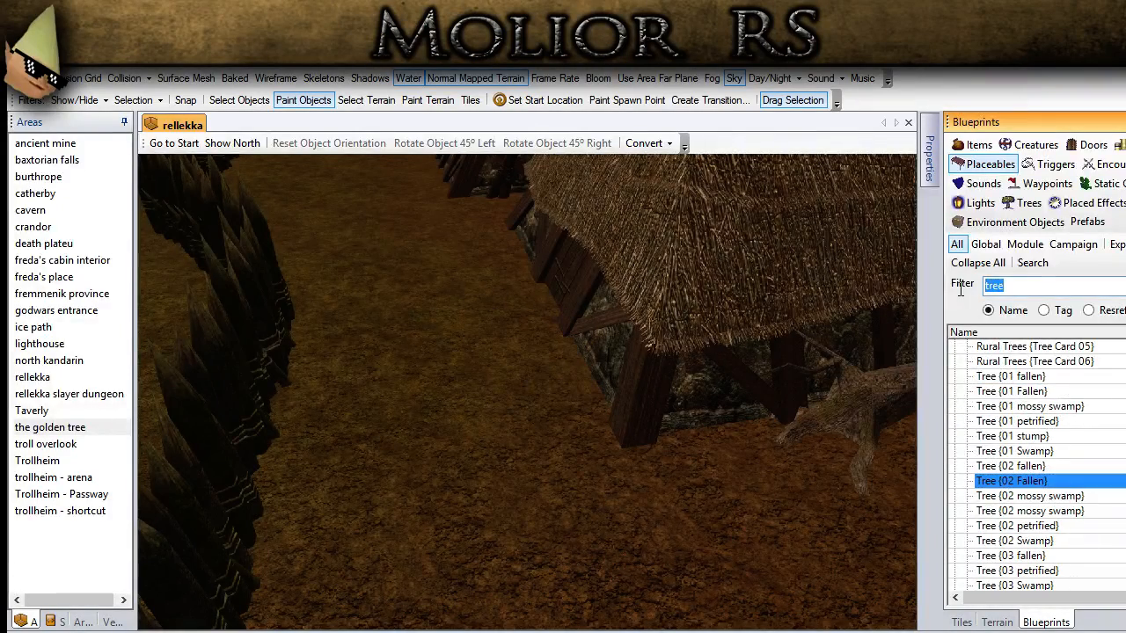
pyautogui.write('stump')
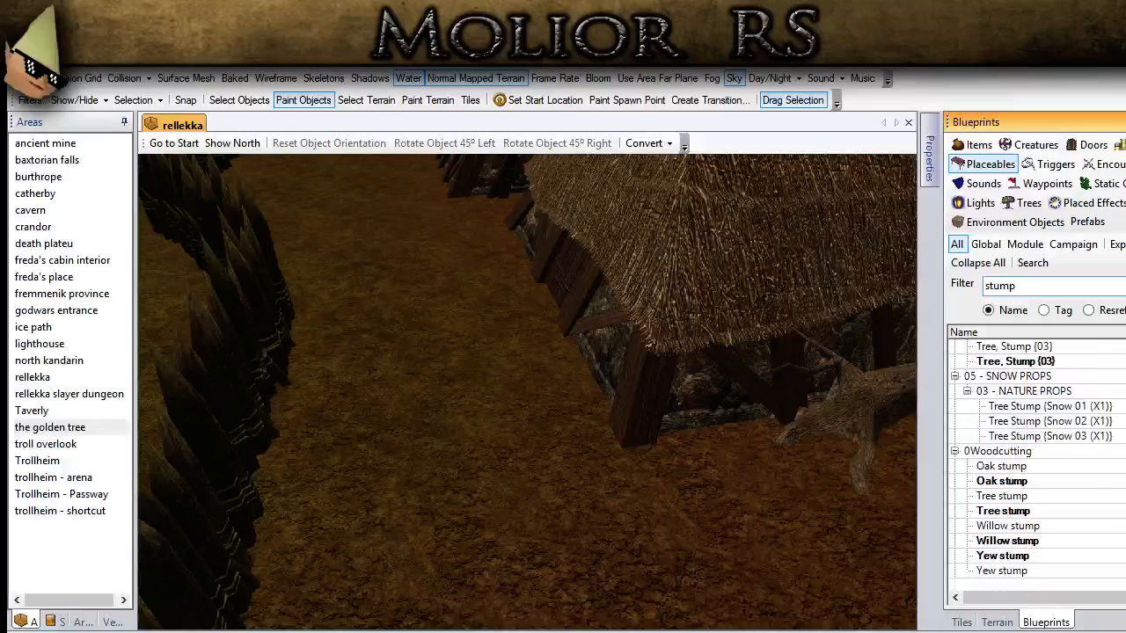
pyautogui.click(1047, 407)
pyautogui.scroll(3, 1044, 413)
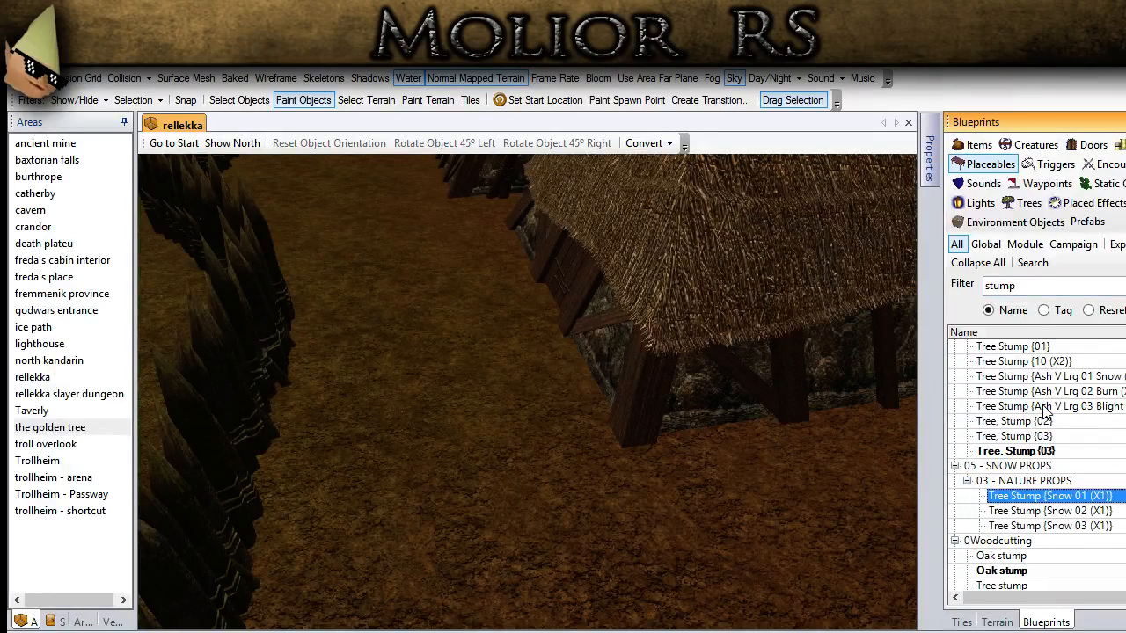
pyautogui.click(1071, 379)
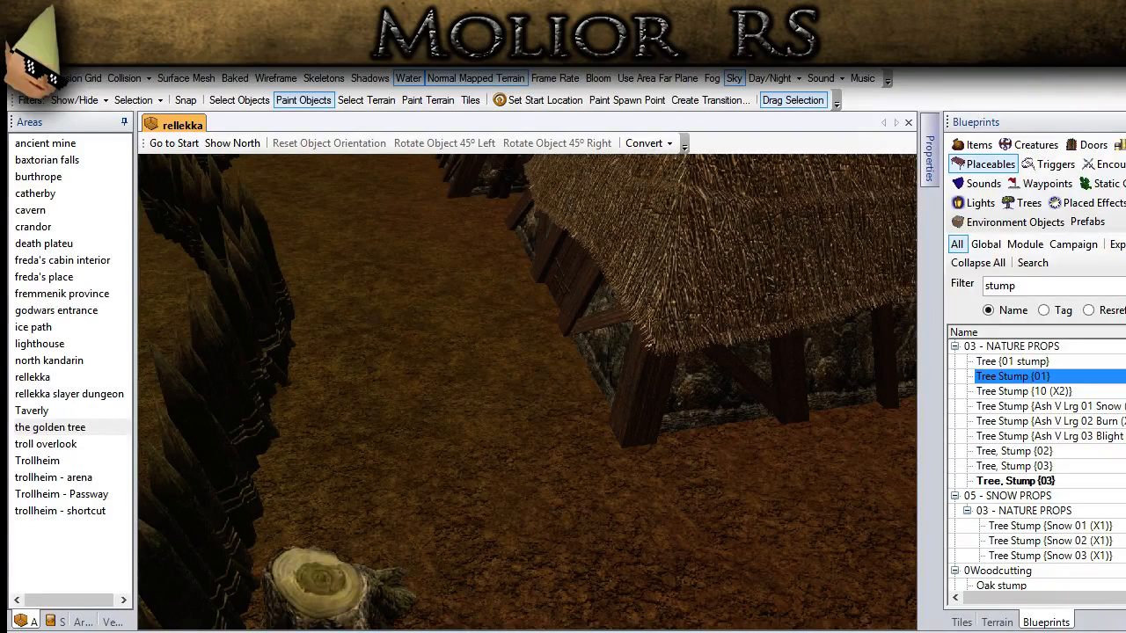
# Step: Place three tree stumps on the strip between the palisade and the thatched houses
pyautogui.scroll(-3, 418, 387)
pyautogui.click(452, 376)
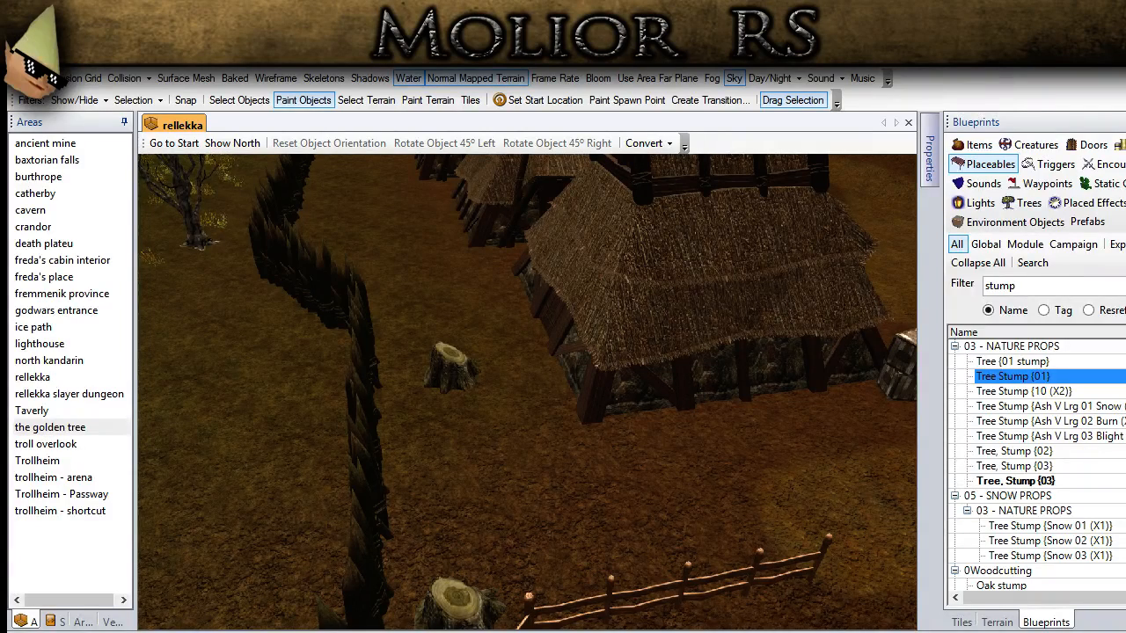
pyautogui.keyDown('ctrl'); pyautogui.moveTo(426, 387); pyautogui.dragTo(480, 583); pyautogui.keyUp('ctrl')
pyautogui.click(361, 420)
pyautogui.click(423, 322)
# Step: Adjust the orientation and position of the three new stumps beside the palisade
pyautogui.click(239, 100)
pyautogui.keyDown('shift'); pyautogui.moveTo(420, 317); pyautogui.dragTo(620, 338); pyautogui.keyUp('shift')
pyautogui.keyDown('shift'); pyautogui.moveTo(365, 401); pyautogui.dragTo(98, 385); pyautogui.keyUp('shift')
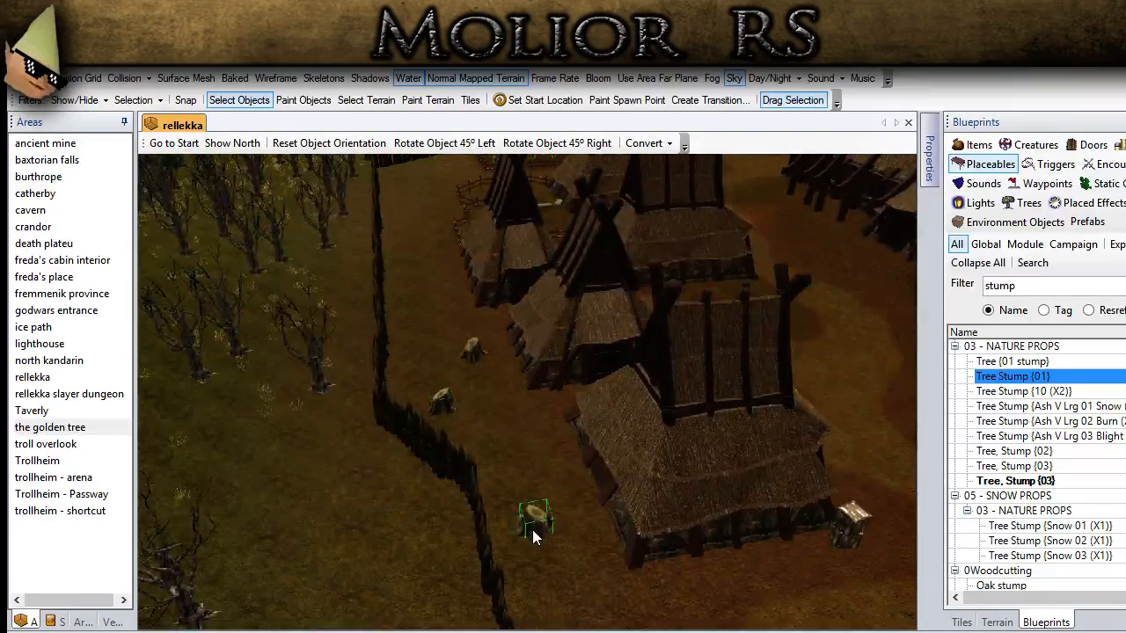
pyautogui.click(528, 445)
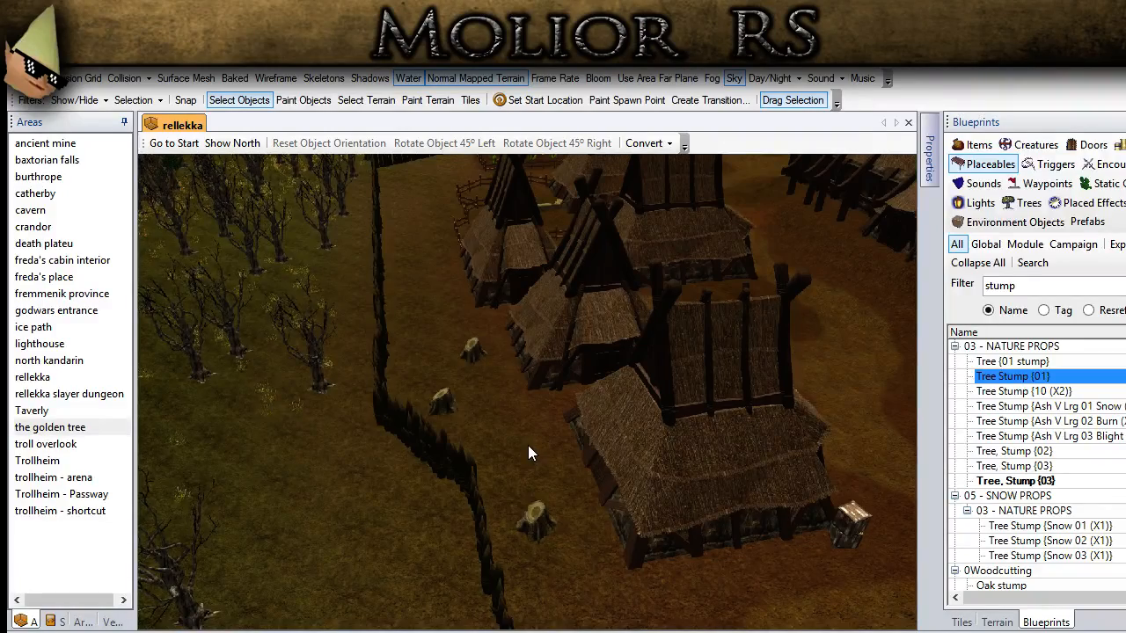
# Step: Place three more Tree Stump {01} objects farther along the palisade, behind the next thatched house
pyautogui.scroll(4, 528, 446)
pyautogui.moveTo(510, 368); pyautogui.dragTo(586, 612, button='middle')
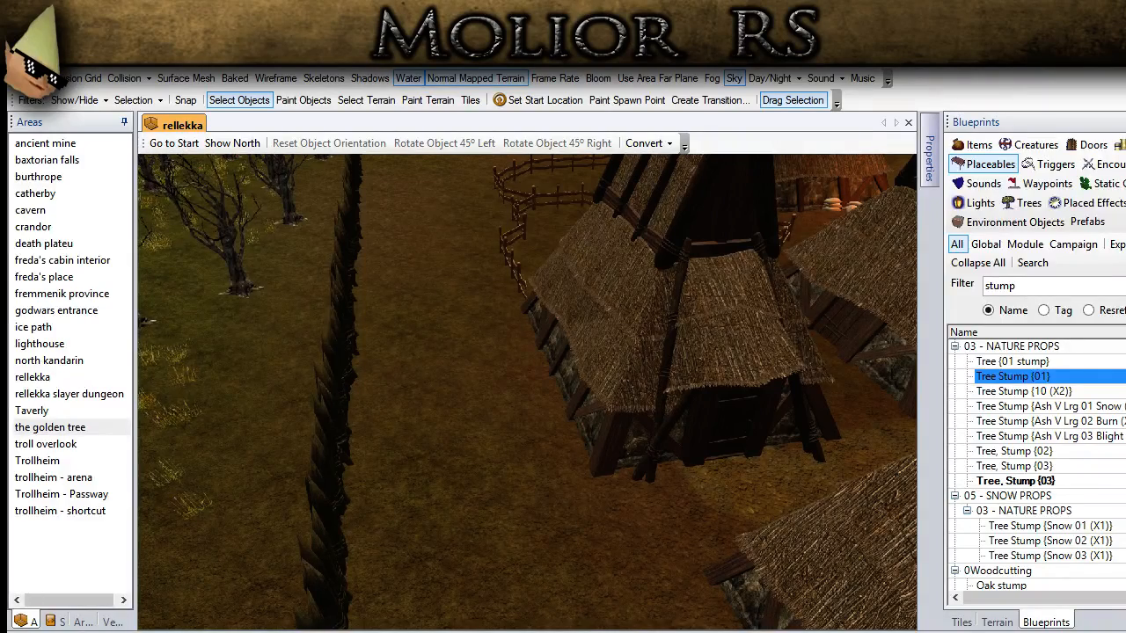
pyautogui.moveTo(415, 244); pyautogui.dragTo(467, 407, button='middle')
pyautogui.click(1023, 381)
pyautogui.scroll(-5, 482, 287)
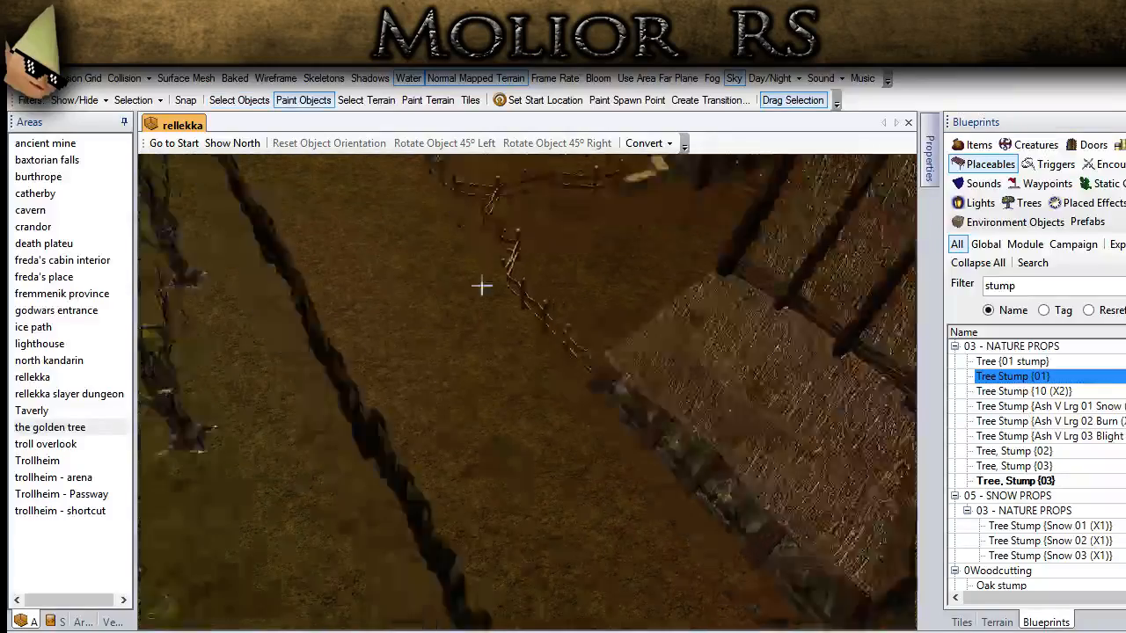
pyautogui.click(537, 406)
pyautogui.moveTo(475, 272); pyautogui.dragTo(495, 414, button='middle')
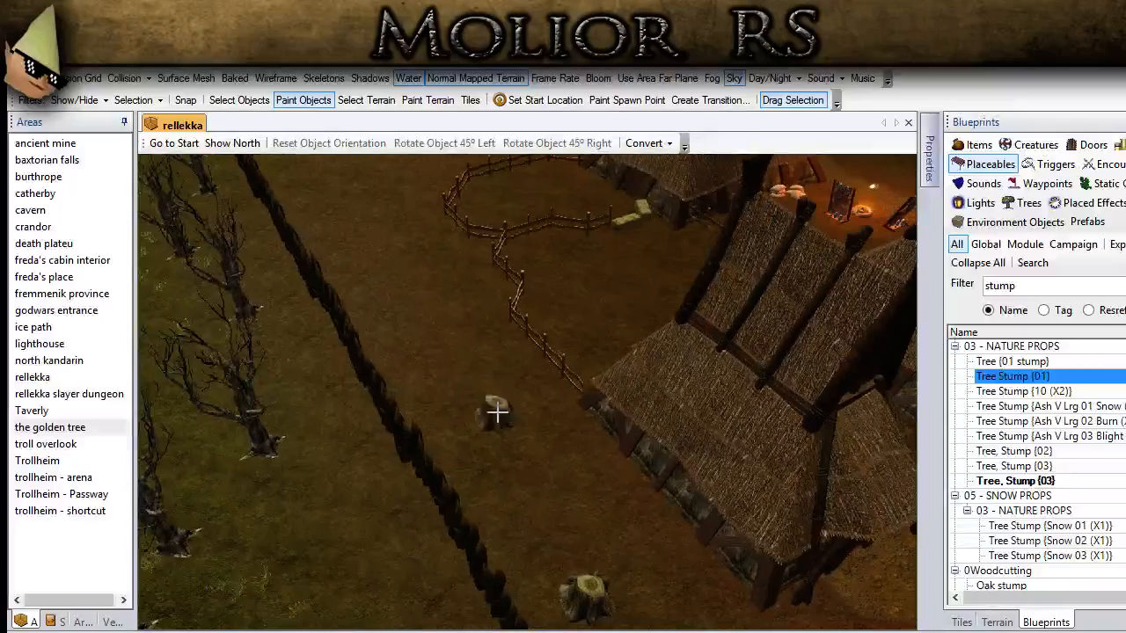
pyautogui.click(503, 386)
pyautogui.click(402, 311)
# Step: Adjust the orientation of the three stumps behind the house so that they vary
pyautogui.click(241, 101)
pyautogui.click(412, 320)
pyautogui.moveTo(467, 338); pyautogui.dragTo(434, 332, button='middle')
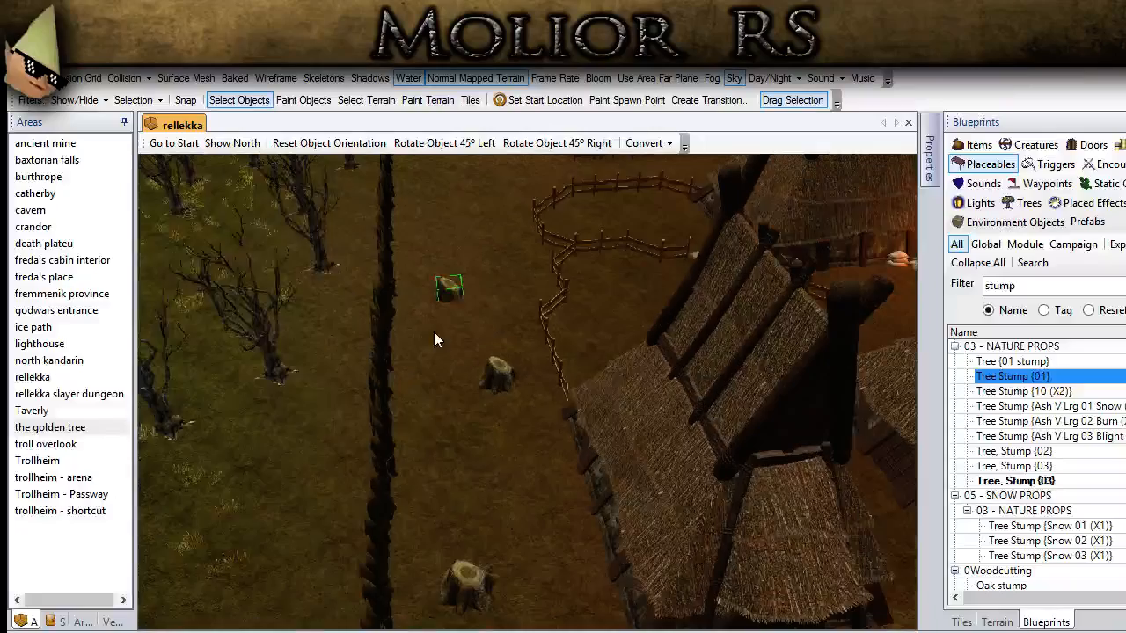
pyautogui.click(447, 349)
pyautogui.click(495, 376)
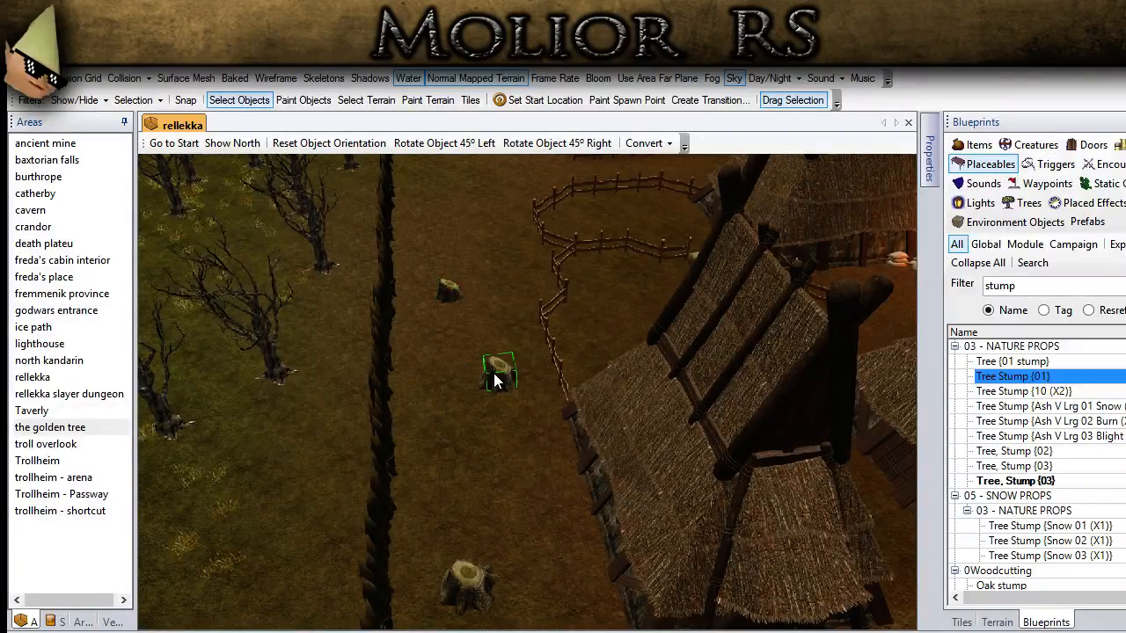
pyautogui.click(454, 587)
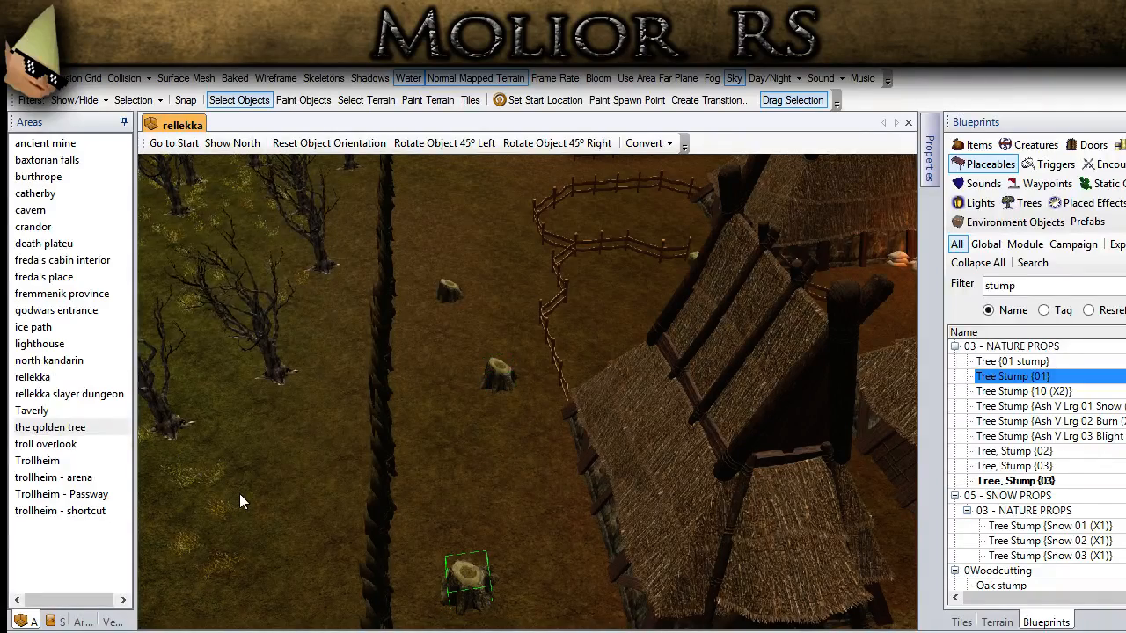
pyautogui.click(489, 420)
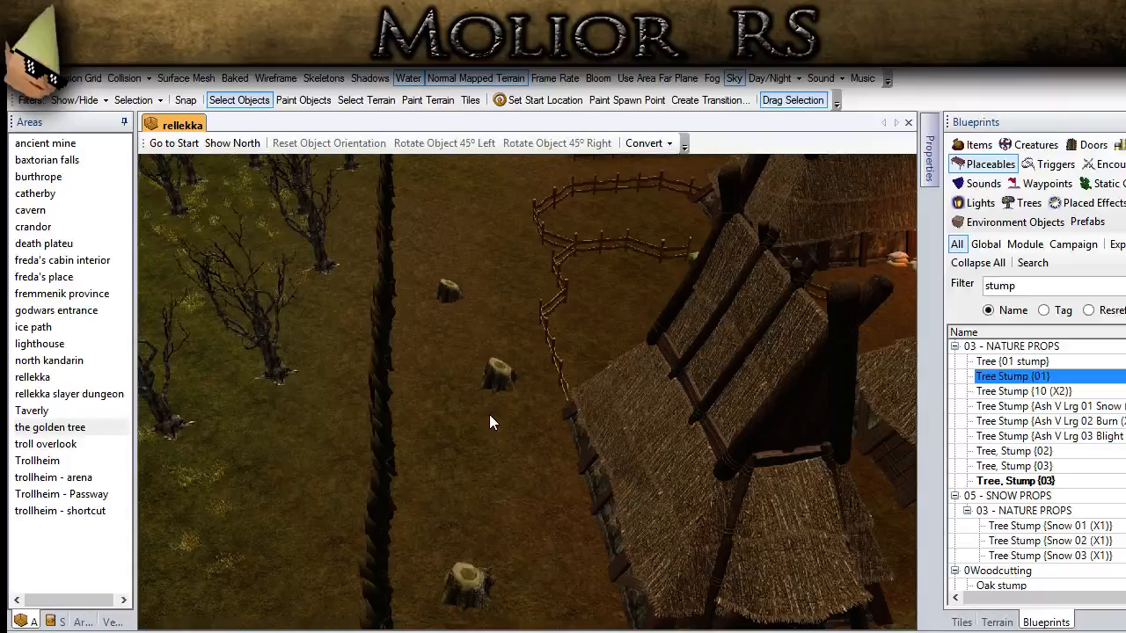
# Step: Place a Boulder Pile {C 05 - TINT (X2)} beside the junction of the two fenced pens, near the tree stumps
pyautogui.moveTo(488, 415); pyautogui.dragTo(635, 423, button='middle')
pyautogui.moveTo(515, 458); pyautogui.dragTo(525, 471, button='middle')
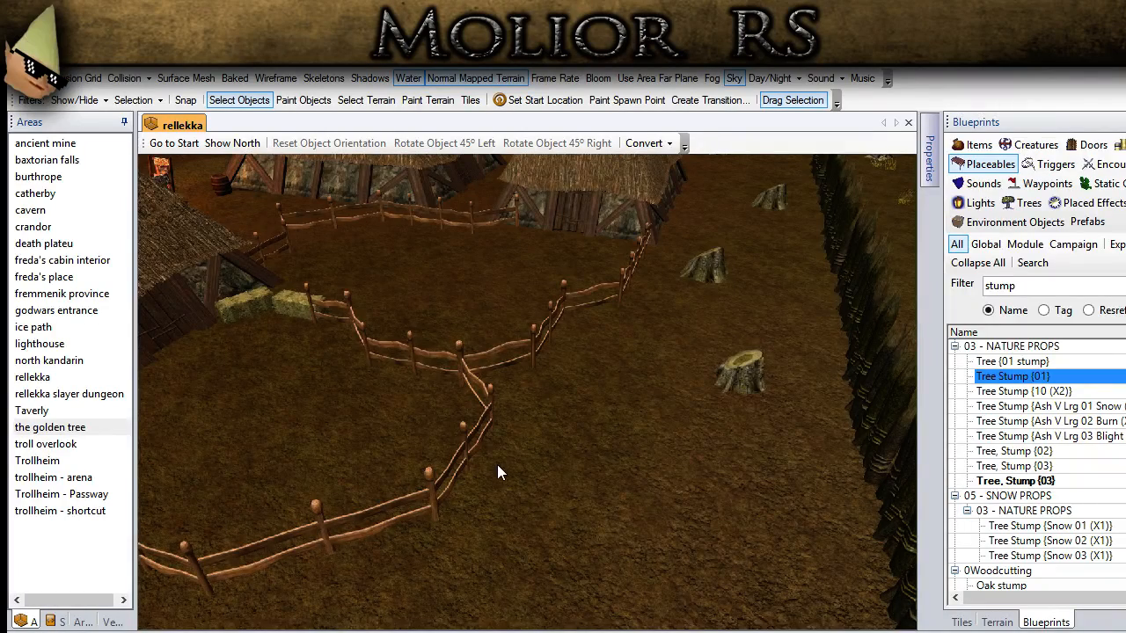
pyautogui.scroll(-1, 497, 464)
pyautogui.moveTo(1025, 284); pyautogui.dragTo(992, 281)
pyautogui.write('boulder')
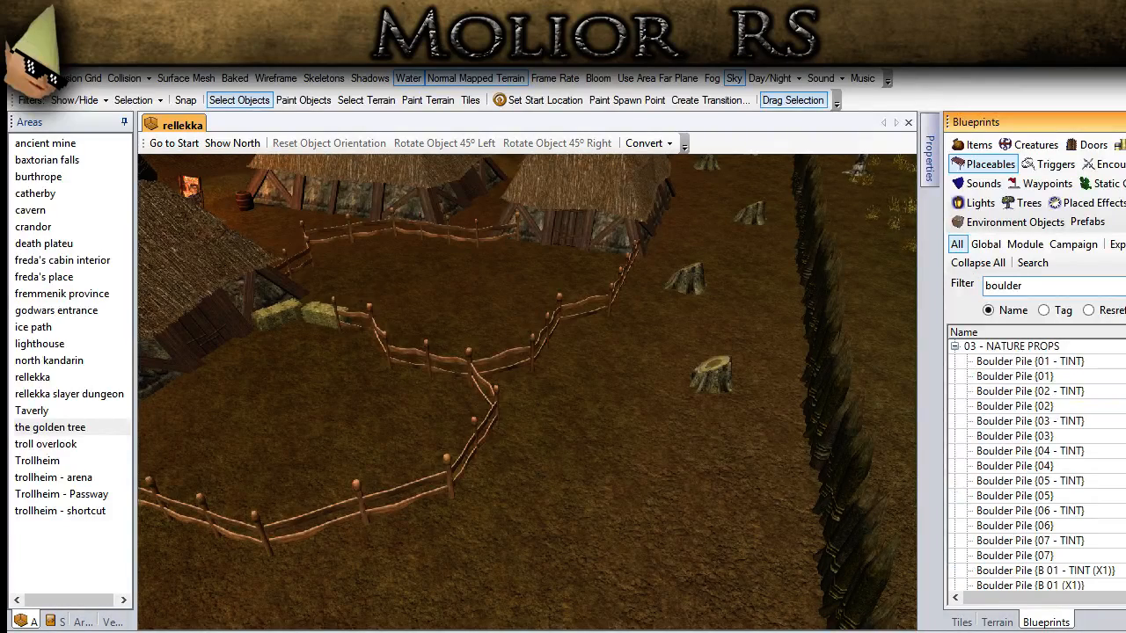
pyautogui.click(1081, 481)
pyautogui.scroll(-8, 1077, 477)
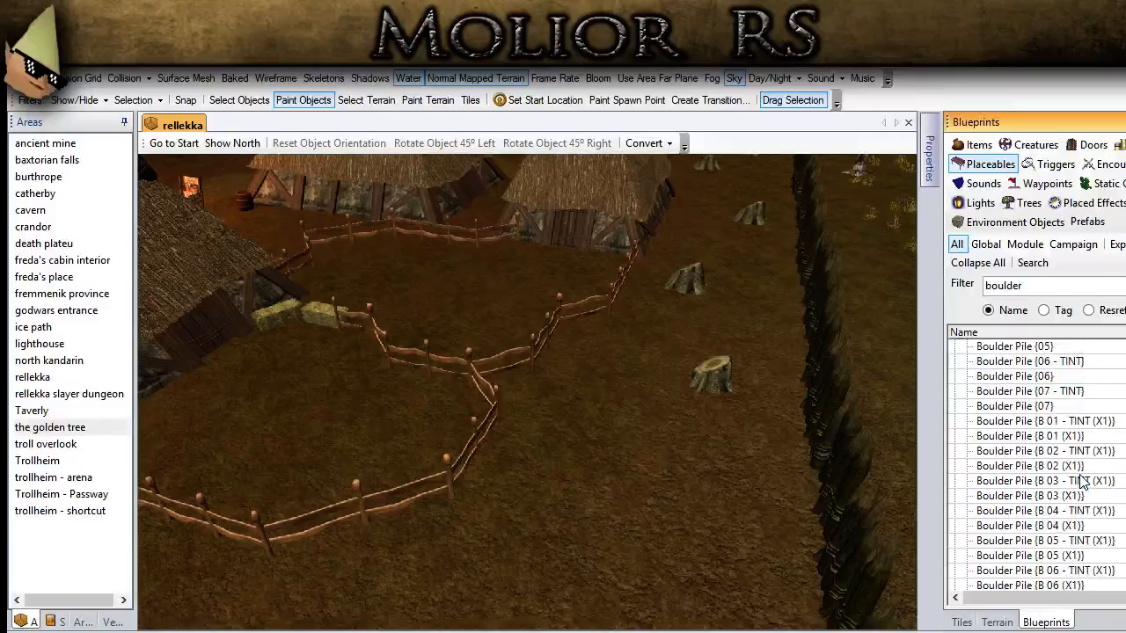
pyautogui.click(1066, 477)
pyautogui.moveTo(616, 463)
pyautogui.mouseDown(button='middle')
pyautogui.moveTo(605, 478)
pyautogui.moveTo(600, 459)
pyautogui.mouseUp(button='middle')
pyautogui.click(577, 481)
# Step: Rotate the boulder pile 45° left, shift it against the fence junction and sink it partly into the ground
pyautogui.click(239, 99)
pyautogui.click(563, 410)
pyautogui.click(445, 143)
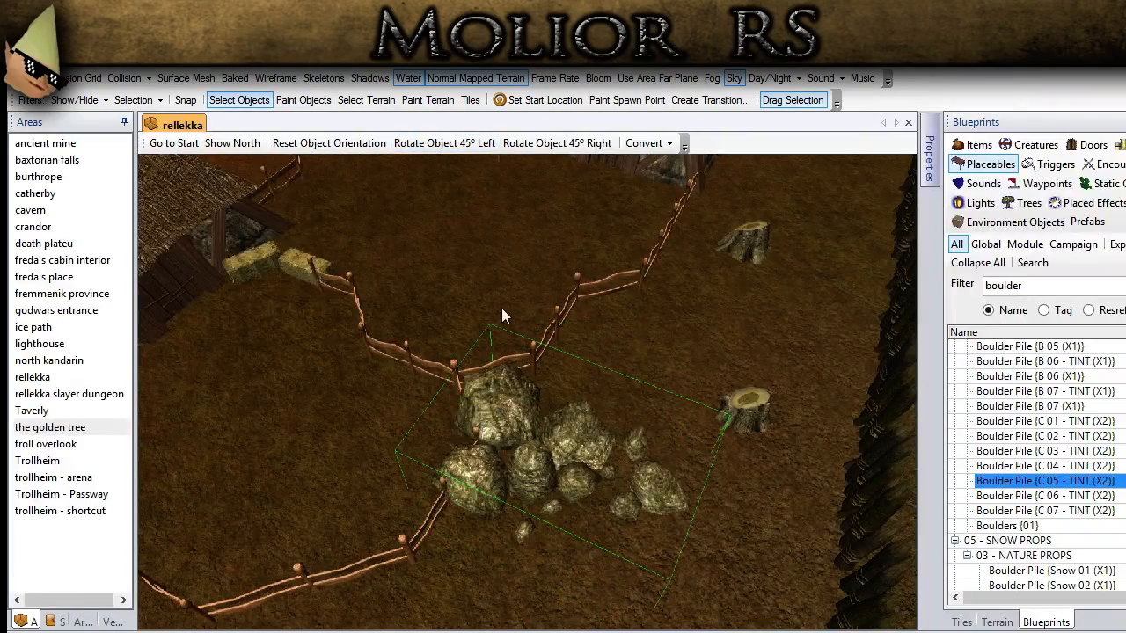
pyautogui.moveTo(522, 408); pyautogui.dragTo(558, 395)
pyautogui.press('pagedown')
pyautogui.press('pagedown')
pyautogui.press('pagedown')
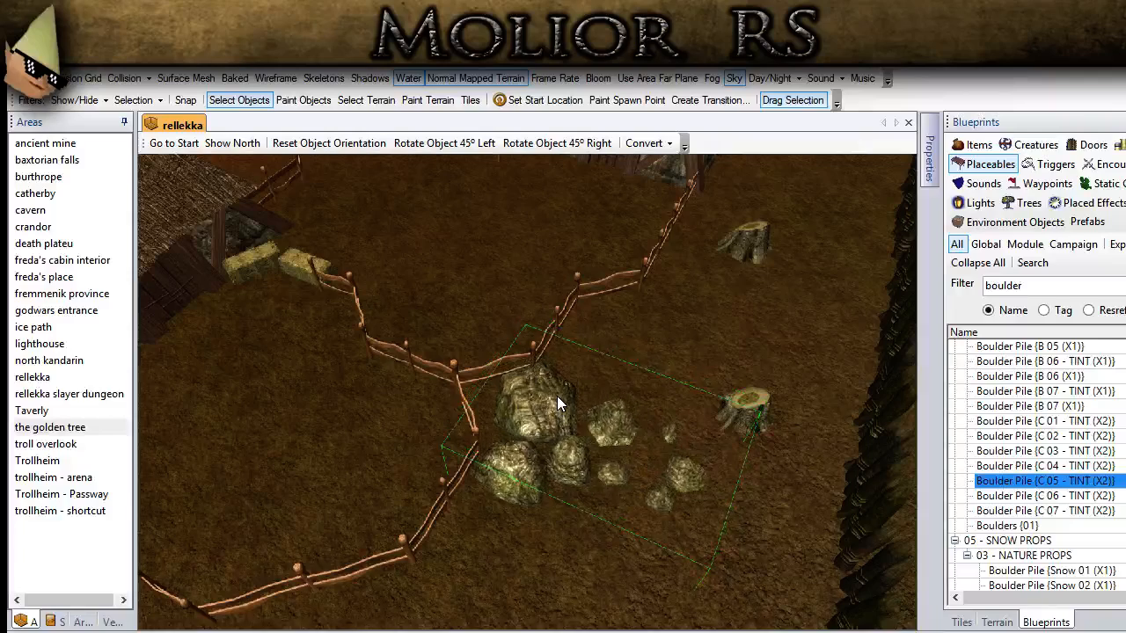
pyautogui.click(686, 350)
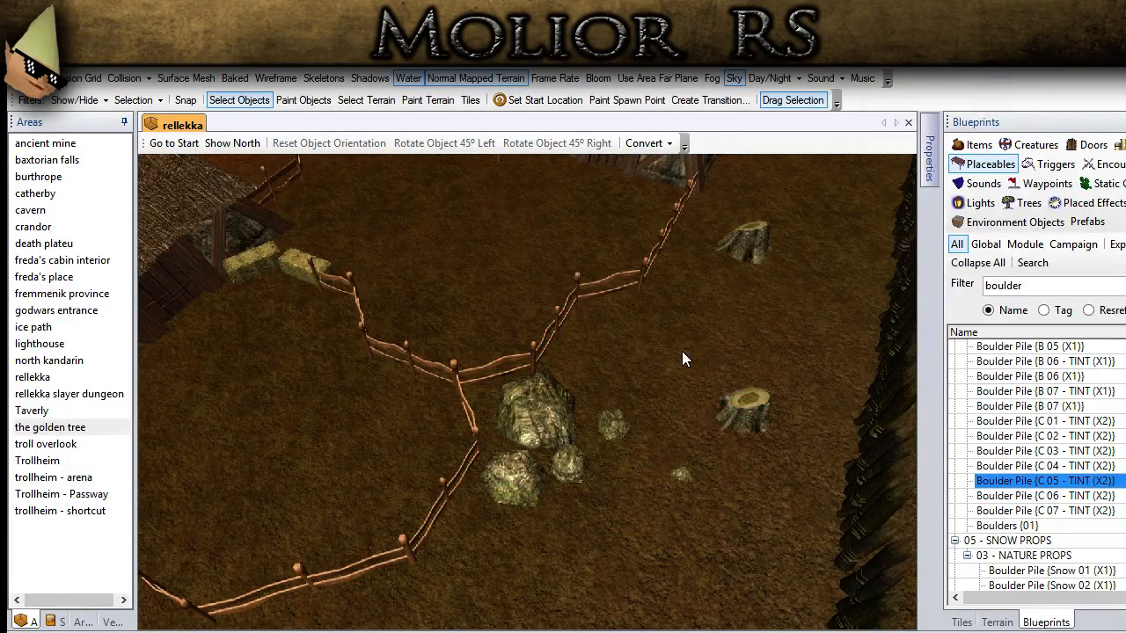
# Step: Raise a dirt mound with the M-size terrain brush between the palisade and the fenced pen behind the boulders
pyautogui.moveTo(670, 369); pyautogui.dragTo(685, 351, button='middle')
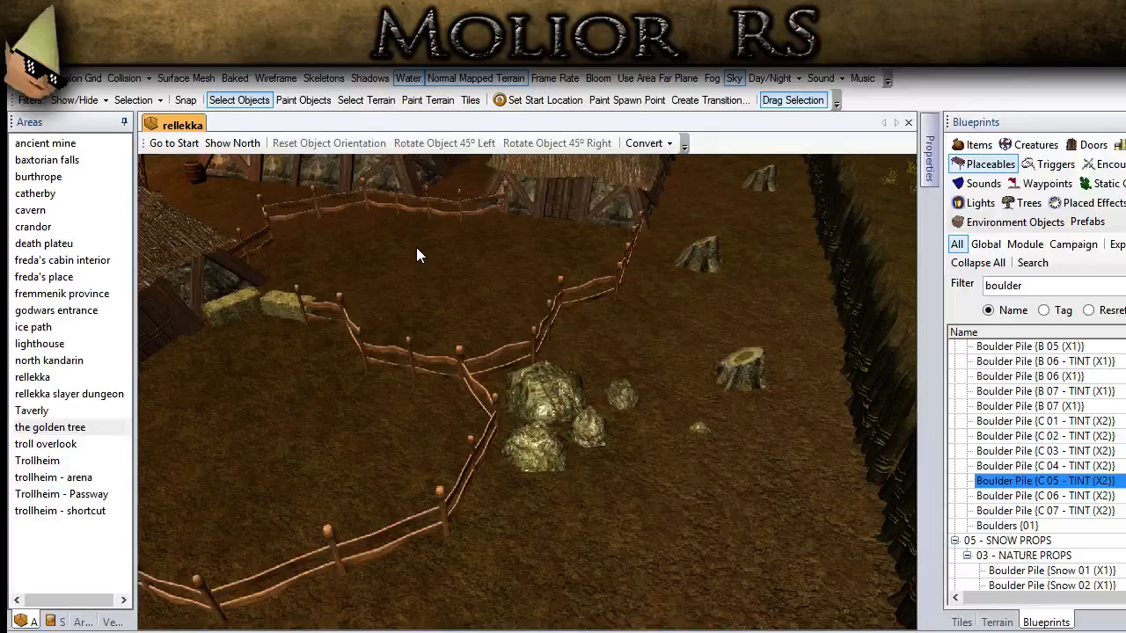
pyautogui.scroll(-2, 413, 287)
pyautogui.moveTo(422, 291); pyautogui.dragTo(422, 273, button='middle')
pyautogui.scroll(1, 422, 273)
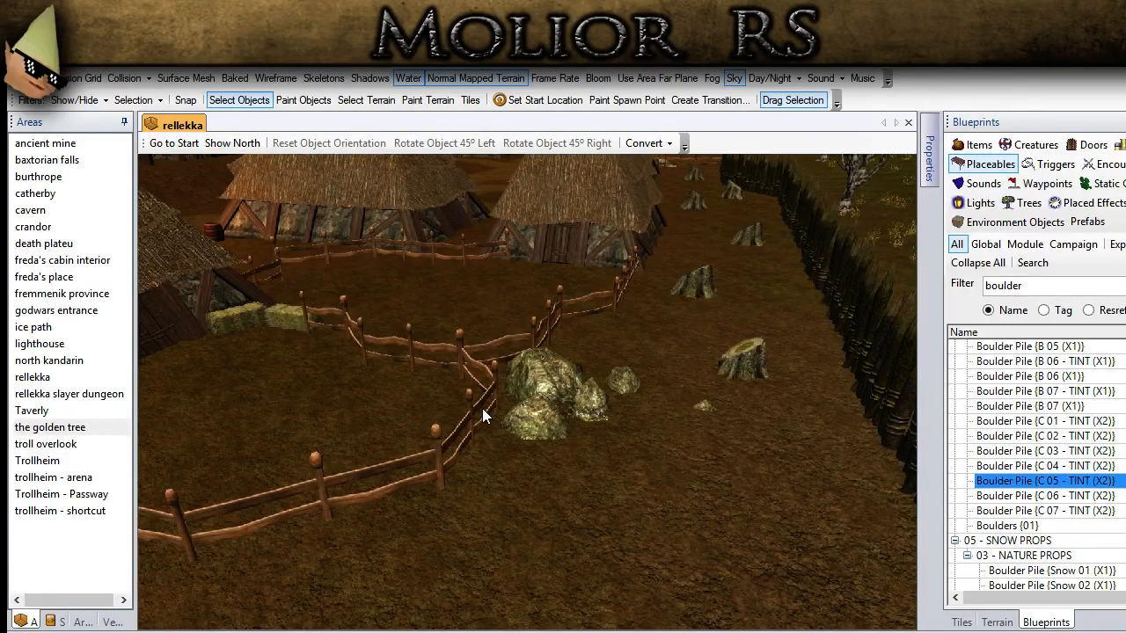
pyautogui.scroll(-1, 483, 449)
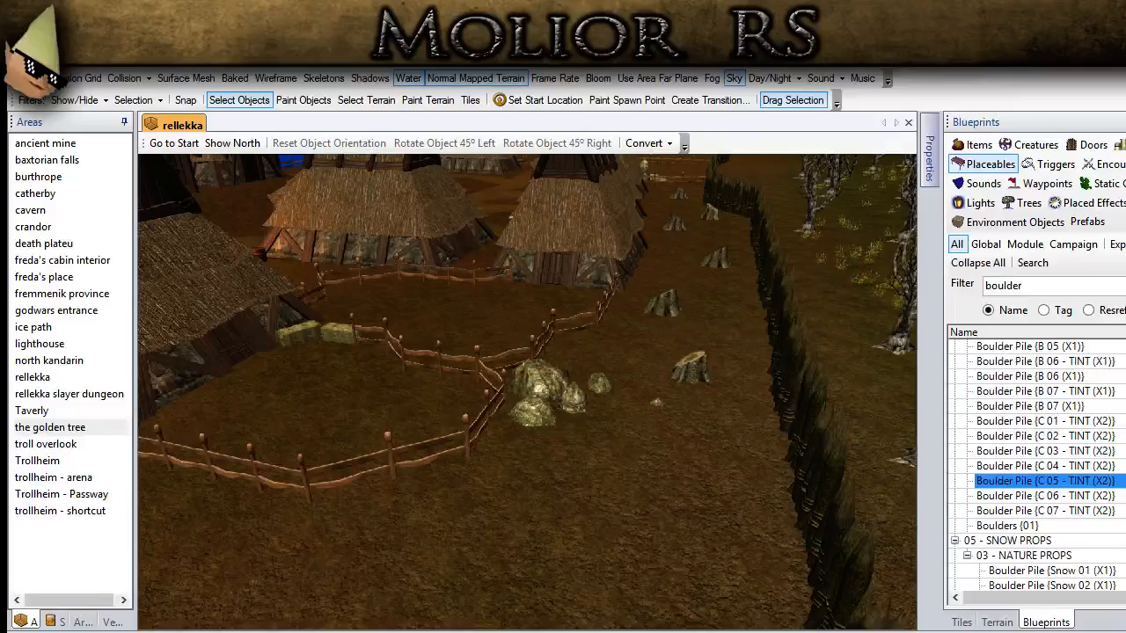
pyautogui.moveTo(446, 393); pyautogui.dragTo(319, 484, button='middle')
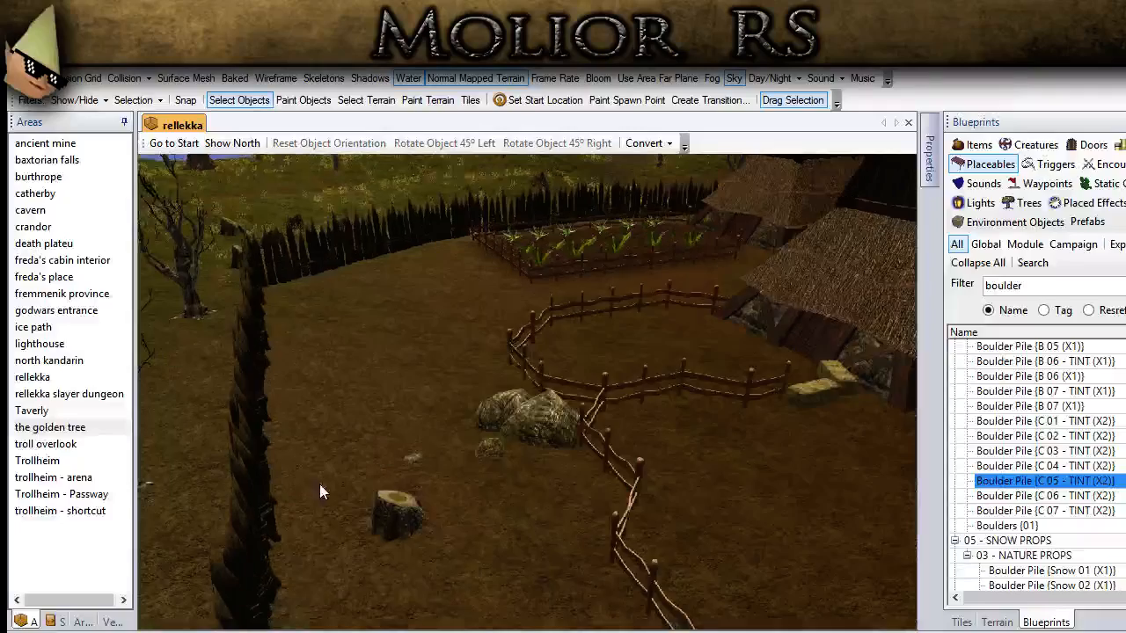
pyautogui.click(1002, 621)
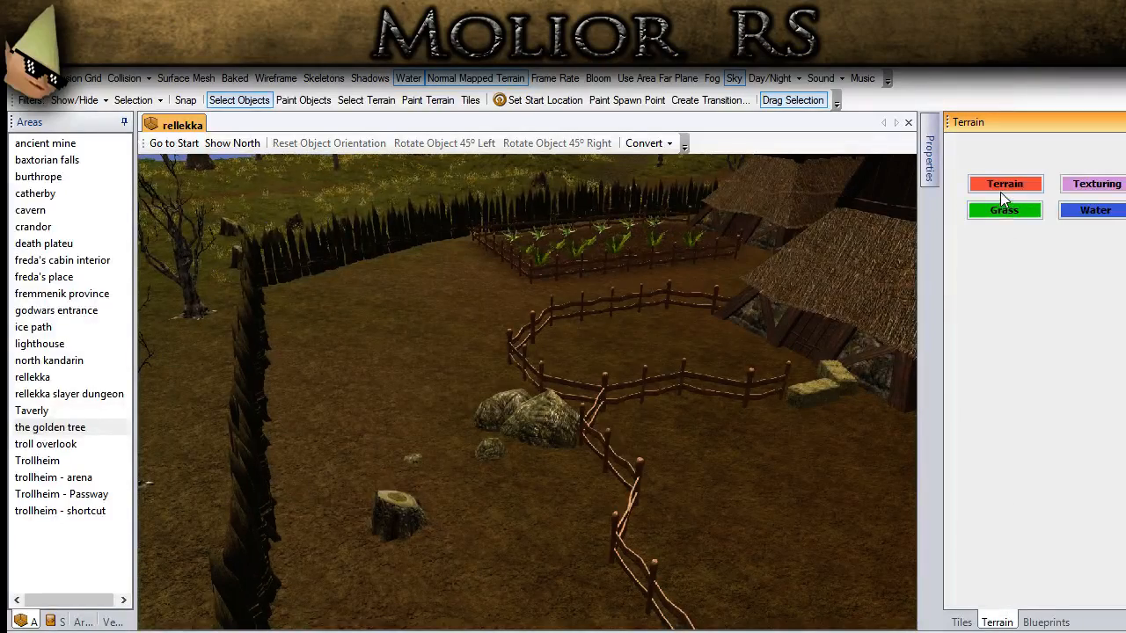
pyautogui.click(1004, 184)
pyautogui.click(1018, 437)
pyautogui.scroll(2, 410, 293)
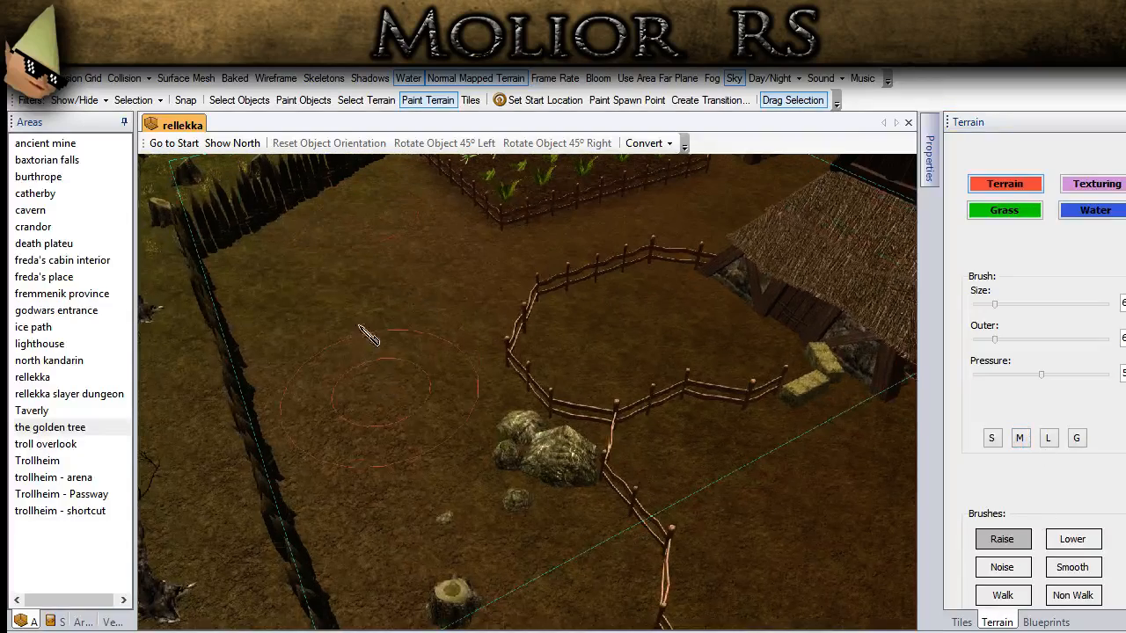
pyautogui.moveTo(452, 371); pyautogui.dragTo(416, 308, button='middle')
pyautogui.click(239, 101)
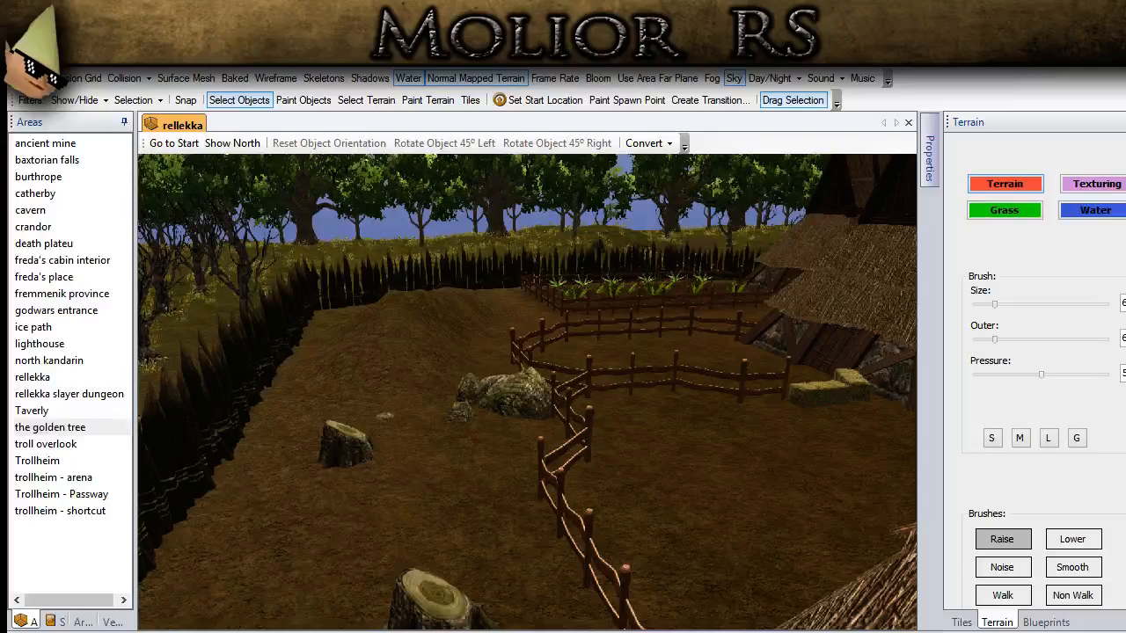
# Step: Place a Sandbox inside the small fenced enclosure beside the thatched house near the shore
pyautogui.scroll(-6, 415, 532)
pyautogui.moveTo(415, 532); pyautogui.dragTo(622, 452, button='middle')
pyautogui.keyDown('ctrl'); pyautogui.moveTo(623, 453); pyautogui.dragTo(206, 426); pyautogui.keyUp('ctrl')
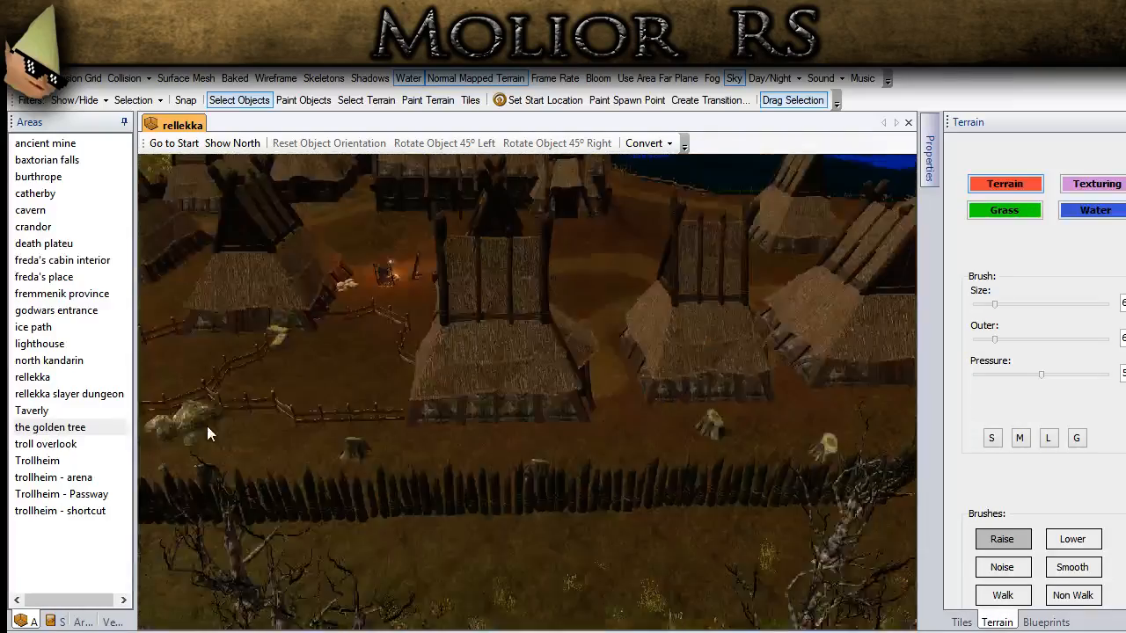
pyautogui.moveTo(207, 426); pyautogui.dragTo(469, 490, button='middle')
pyautogui.scroll(2, 469, 489)
pyautogui.scroll(6, 468, 484)
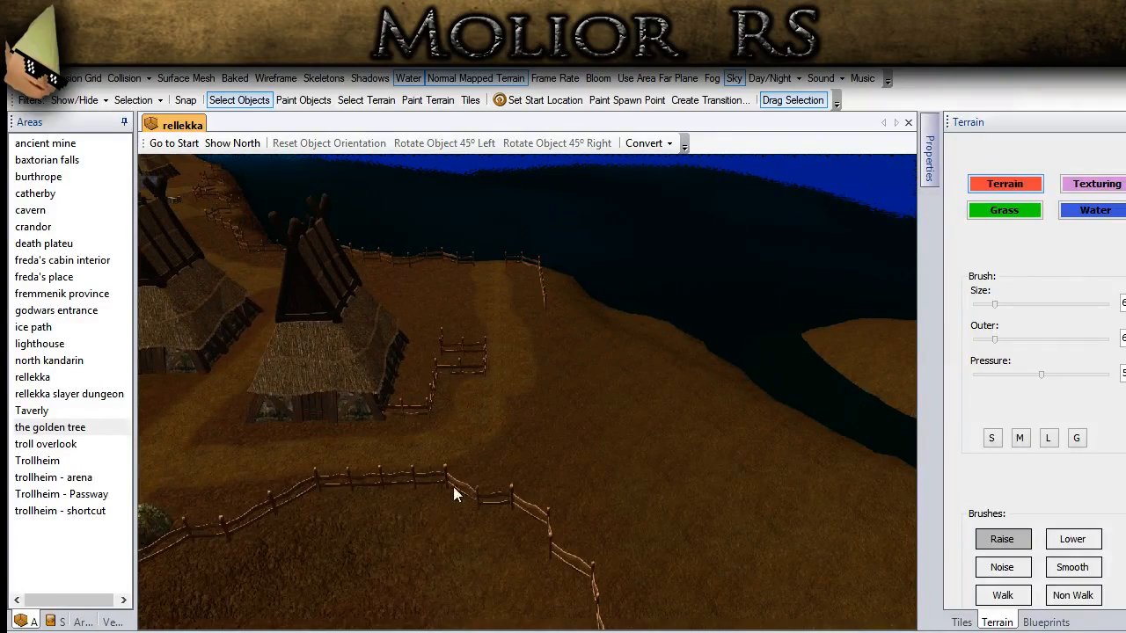
pyautogui.moveTo(514, 467); pyautogui.dragTo(493, 457, button='middle')
pyautogui.click(1037, 624)
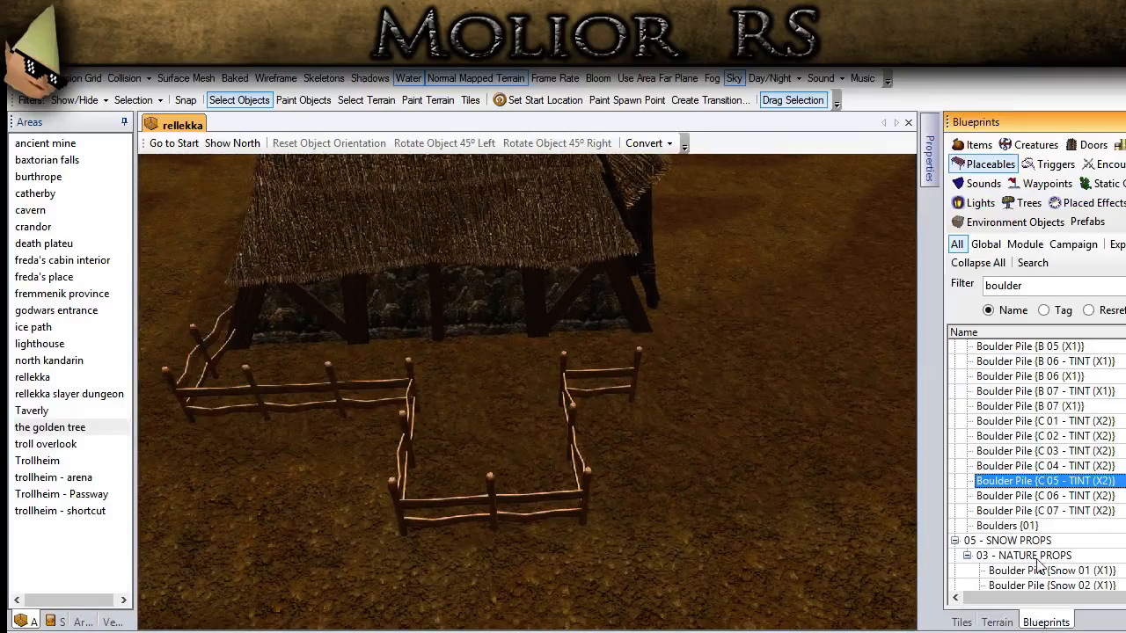
pyautogui.moveTo(1030, 286); pyautogui.dragTo(973, 293)
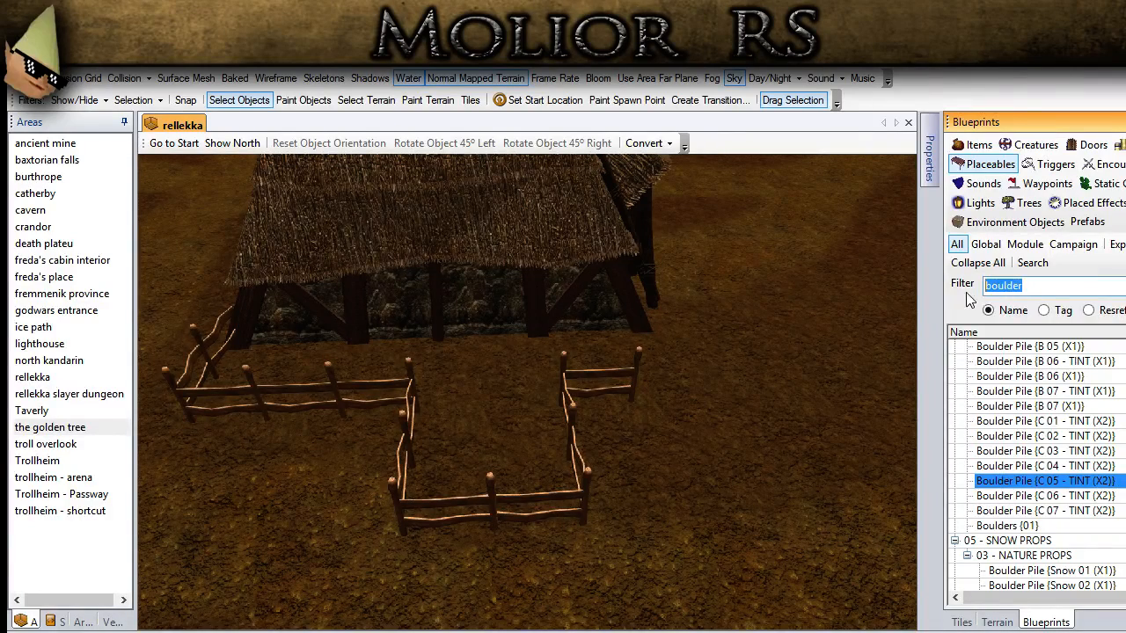
pyautogui.click(1044, 450)
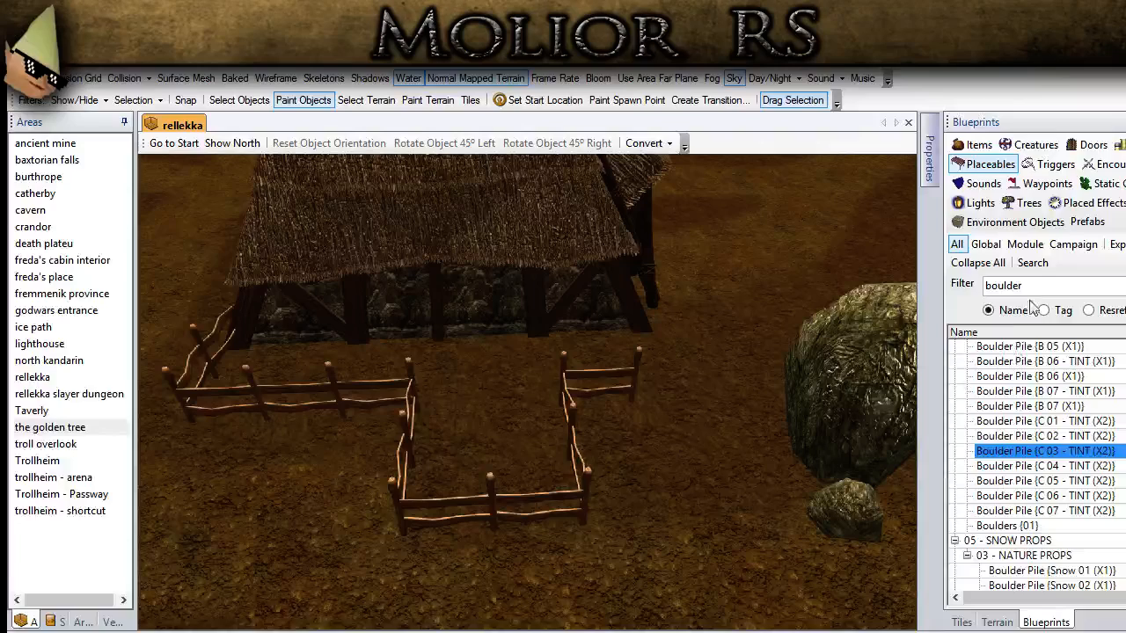
pyautogui.click(975, 285)
pyautogui.write('sand')
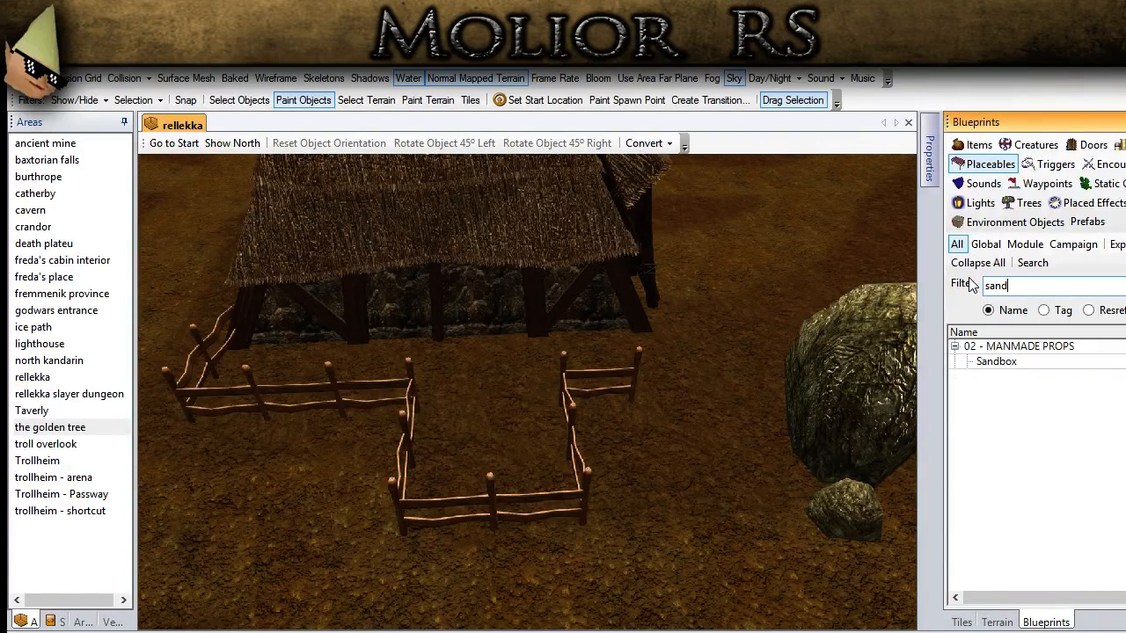
pyautogui.click(1000, 354)
pyautogui.click(492, 450)
# Step: Set the sandbox's scale to 3, 3, 3
pyautogui.click(238, 100)
pyautogui.click(482, 453)
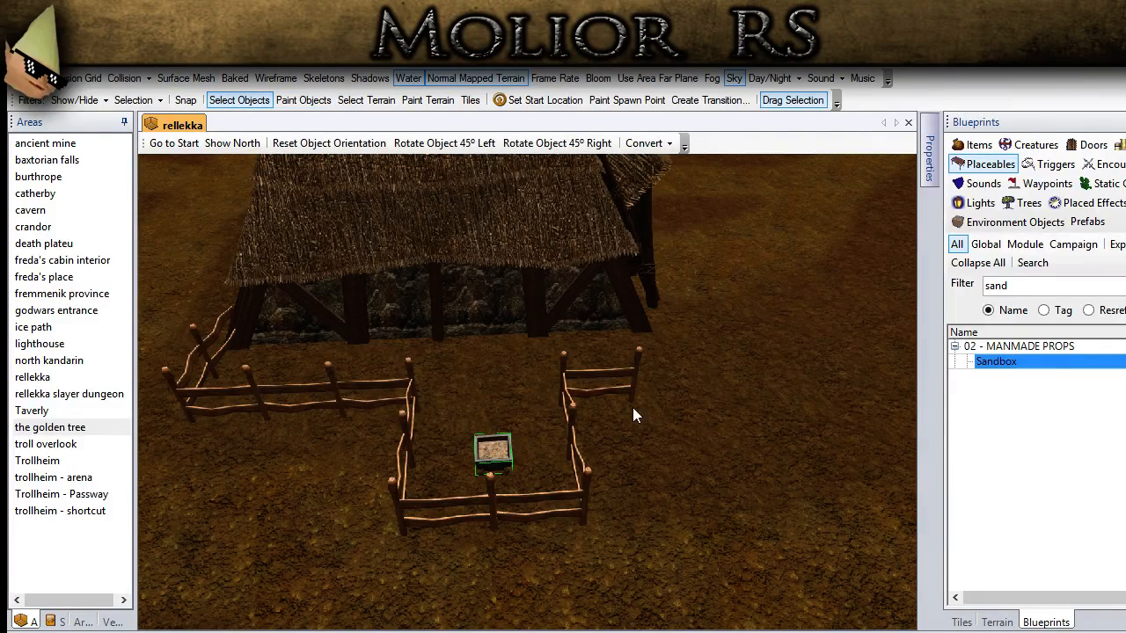
pyautogui.moveTo(928, 159)
pyautogui.click(717, 345)
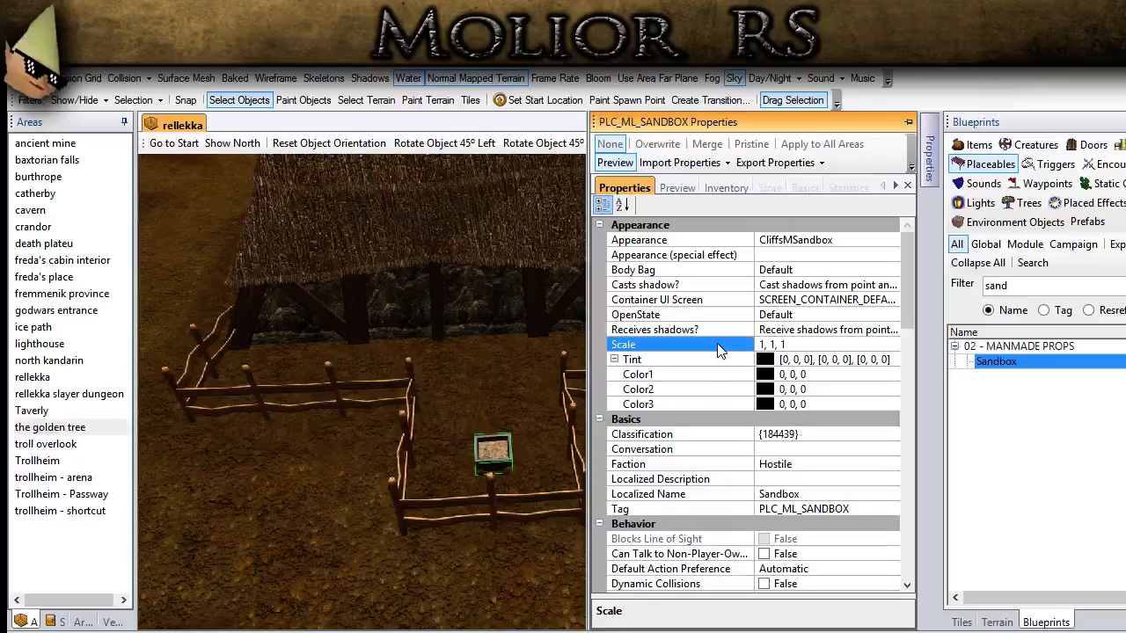
pyautogui.write('3,3,3')
# Step: Reduce the sandbox's height by changing its scale to 3, 3, 2
pyautogui.moveTo(370, 457); pyautogui.dragTo(909, 255, button='middle')
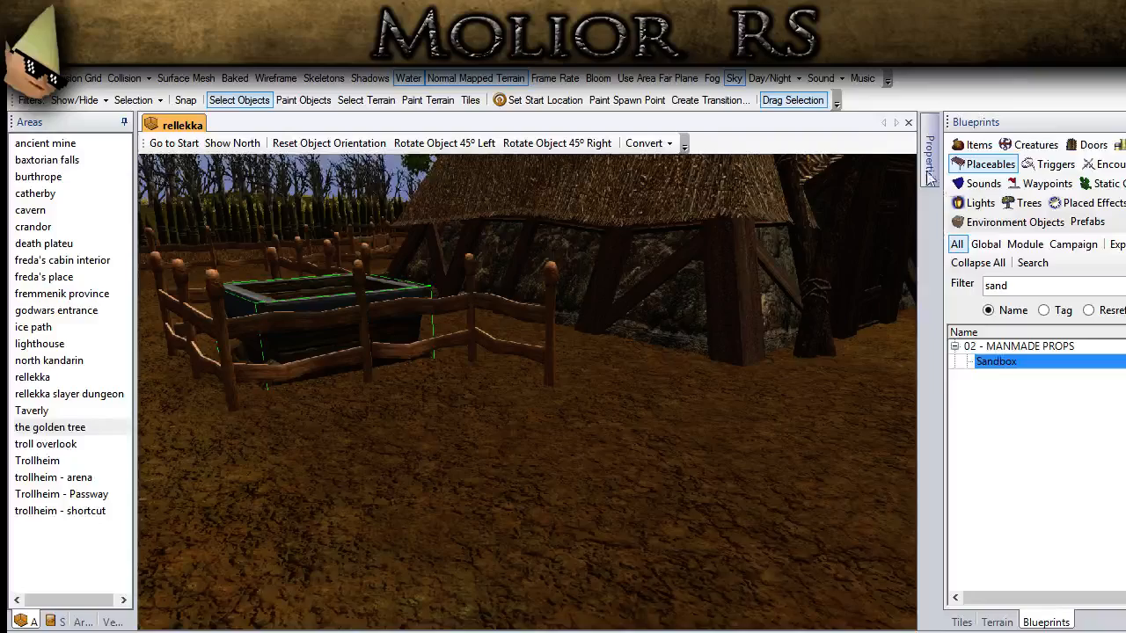
pyautogui.moveTo(929, 158)
pyautogui.click(823, 344)
pyautogui.press('BackSpace')
pyautogui.write('2')
pyautogui.press('Return')
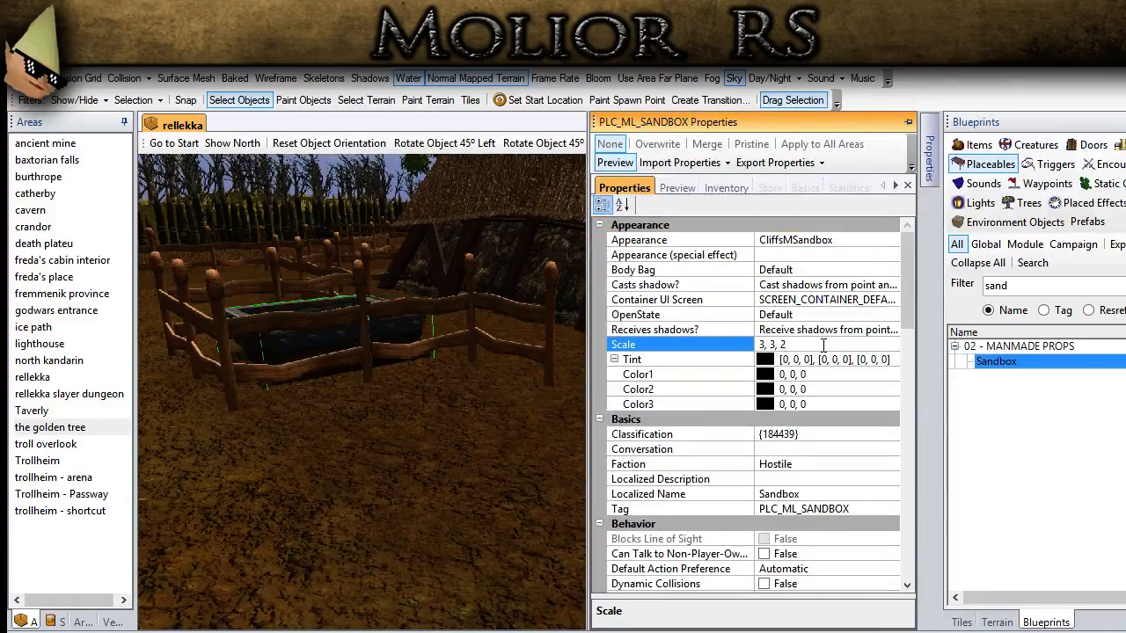
# Step: Adjust the sandbox's orientation and position so that it sits within the fenced enclosure
pyautogui.moveTo(573, 369); pyautogui.dragTo(545, 456, button='middle')
pyautogui.click(576, 145)
pyautogui.click(444, 143)
pyautogui.moveTo(432, 224); pyautogui.dragTo(421, 346, button='middle')
pyautogui.press('Escape')
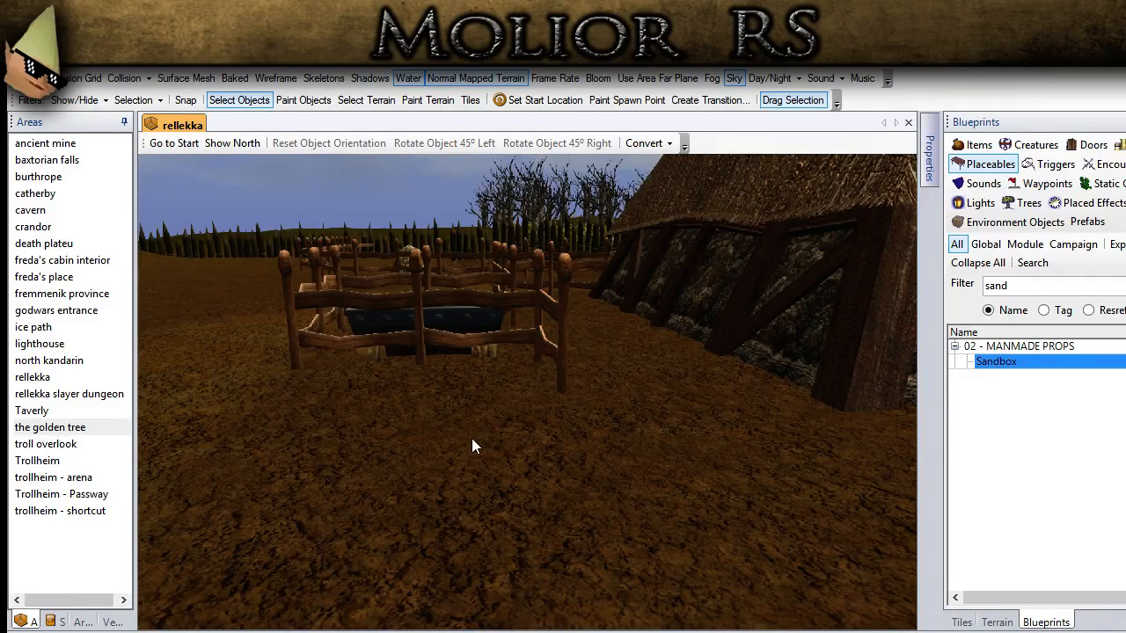
# Step: Place a Sacks {4 (X2)} pile against the corner of the thatched house, near the sandbox enclosure
pyautogui.scroll(-5, 472, 438)
pyautogui.keyDown('ctrl'); pyautogui.moveTo(637, 519); pyautogui.dragTo(536, 505); pyautogui.keyUp('ctrl')
pyautogui.moveTo(1017, 286); pyautogui.dragTo(890, 352)
pyautogui.write('sack')
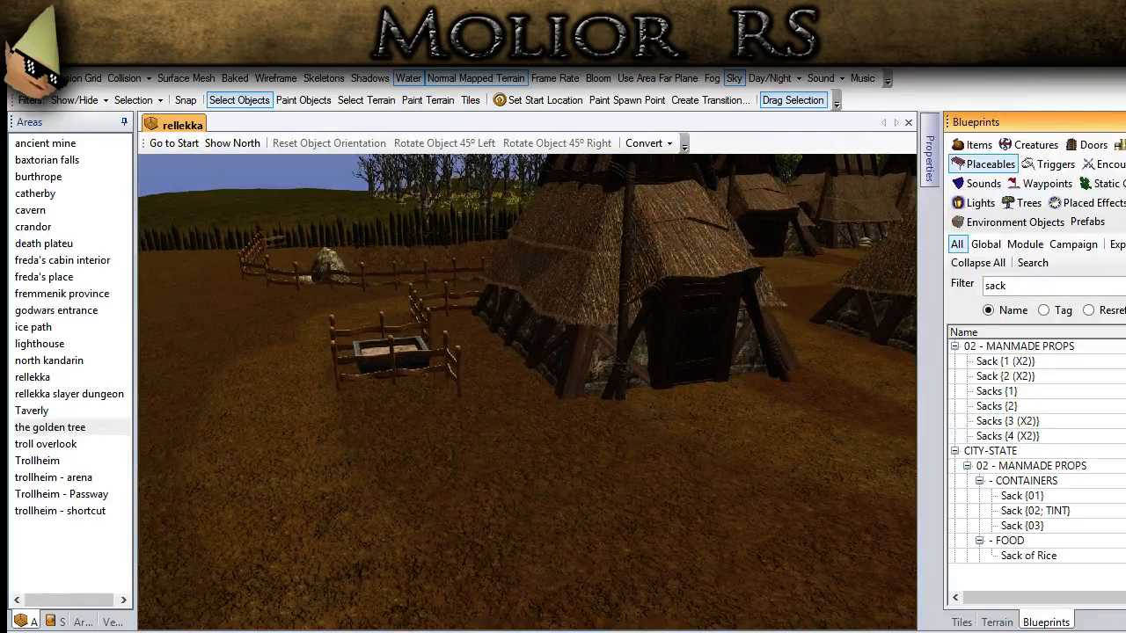
pyautogui.click(1022, 378)
pyautogui.scroll(5, 587, 444)
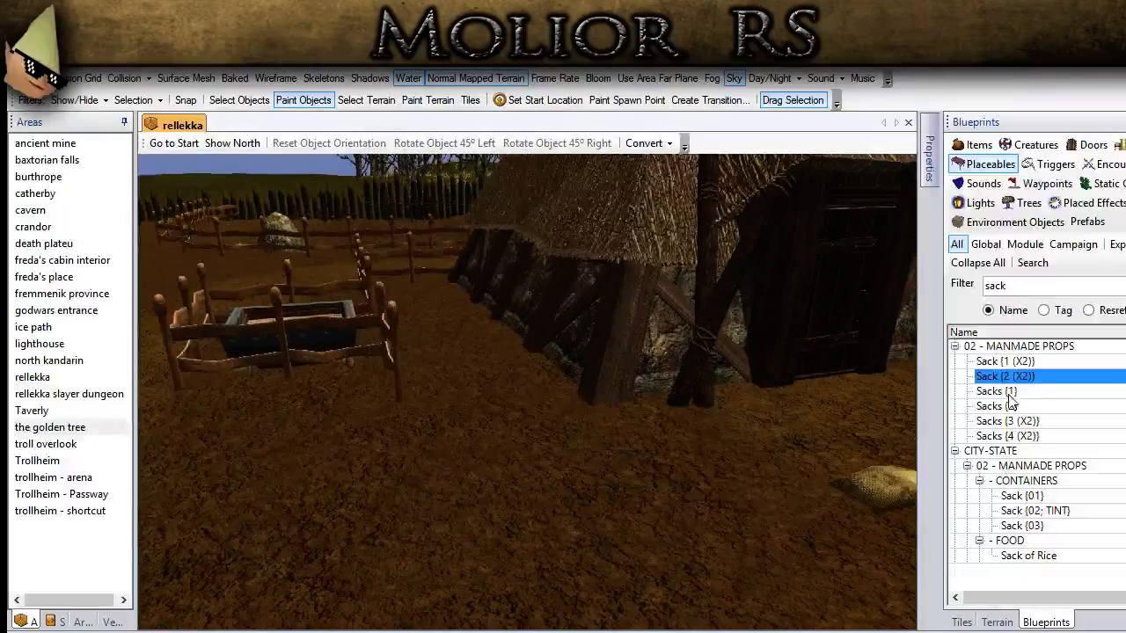
pyautogui.click(1007, 435)
pyautogui.scroll(5, 522, 455)
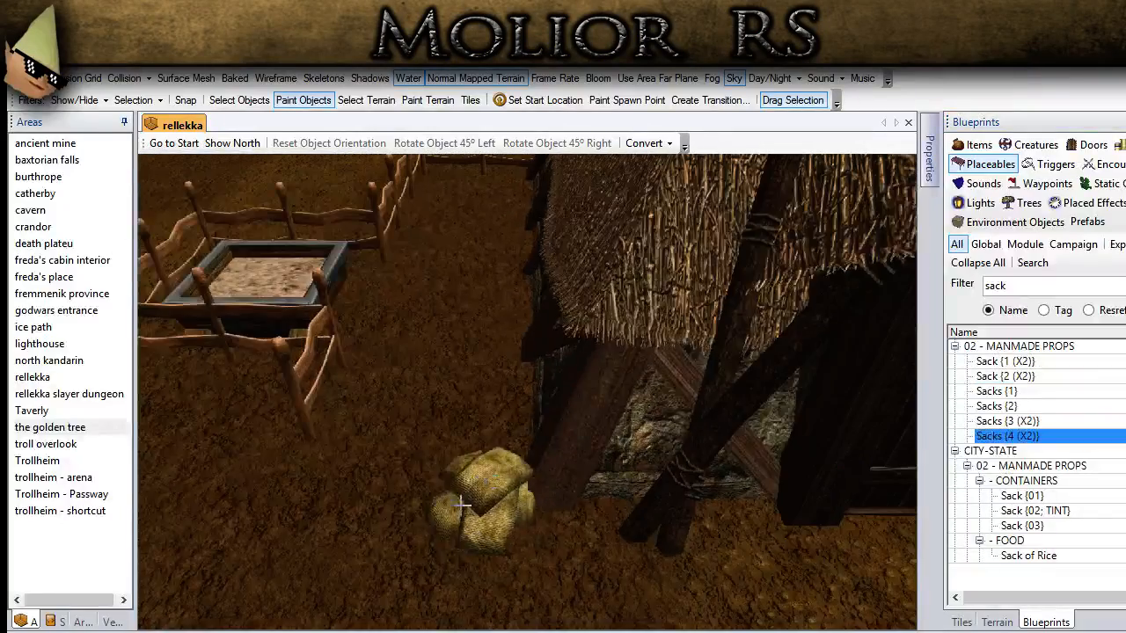
pyautogui.scroll(3, 461, 503)
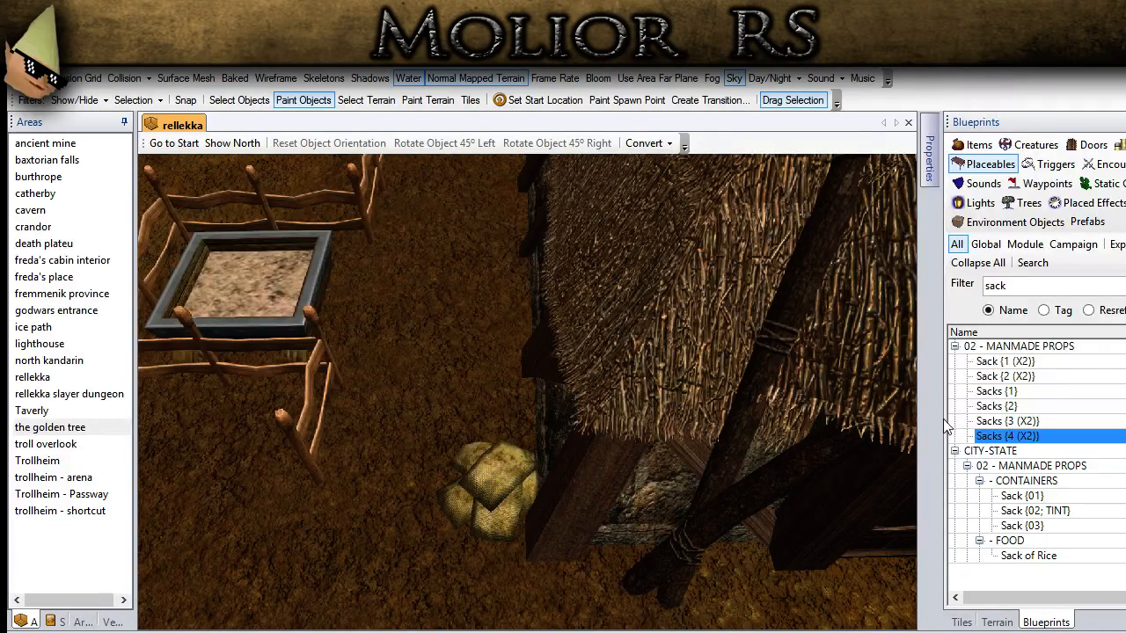
# Step: Add a Sacks {2} stack next to the first sack pile at the house corner
pyautogui.click(998, 406)
pyautogui.scroll(-3, 541, 563)
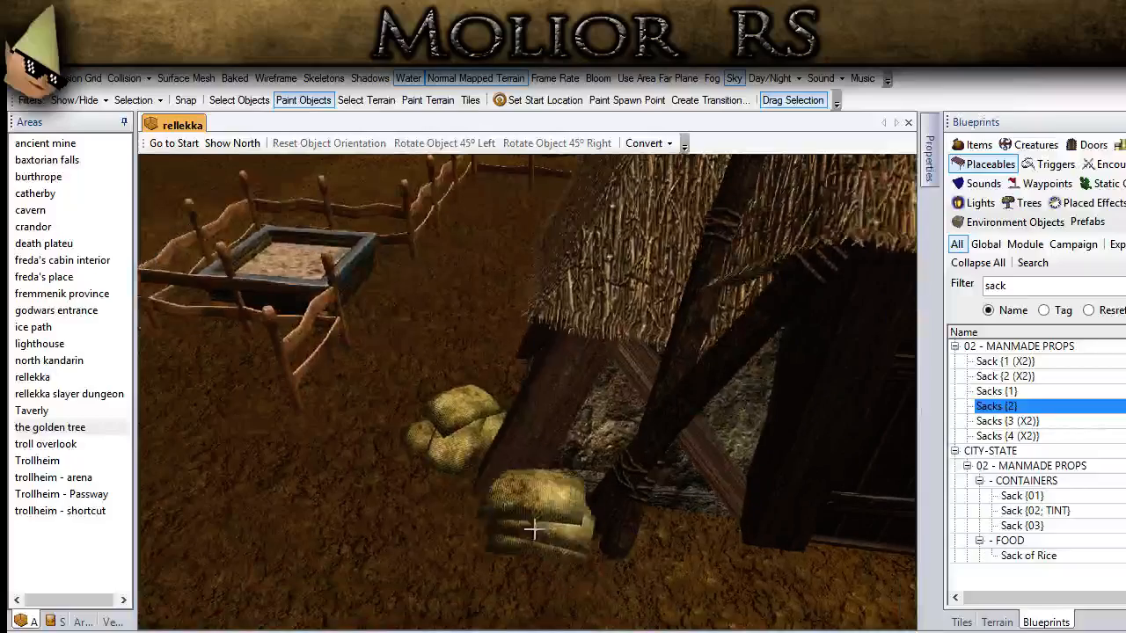
pyautogui.click(523, 520)
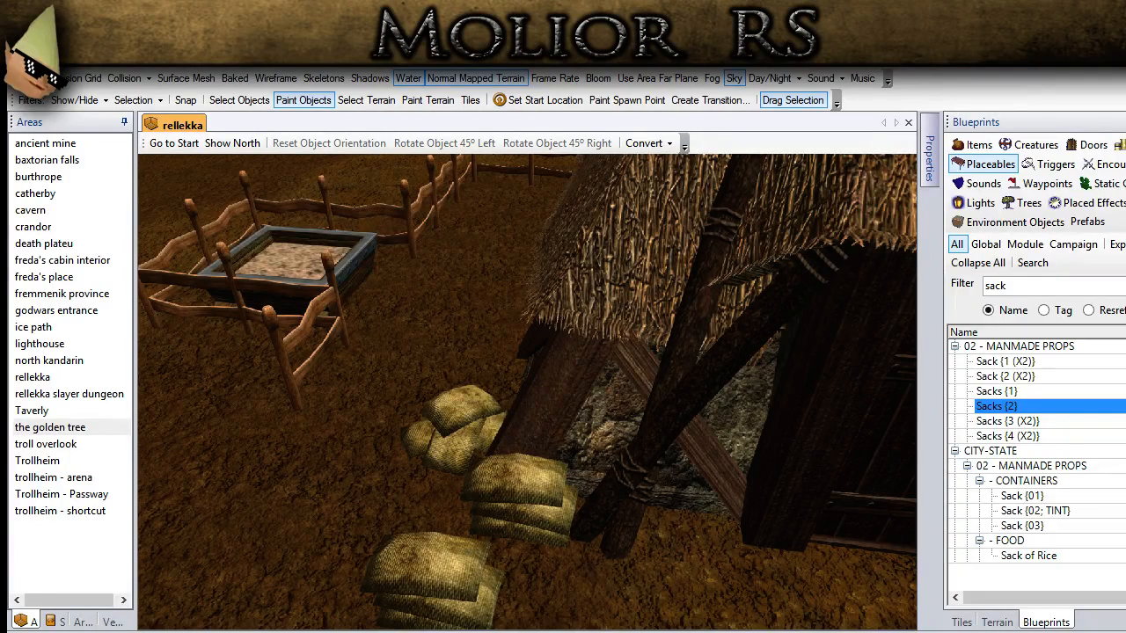
# Step: Place a Shovel between the sandbox enclosure and the thatched house's side wall
pyautogui.click(970, 290)
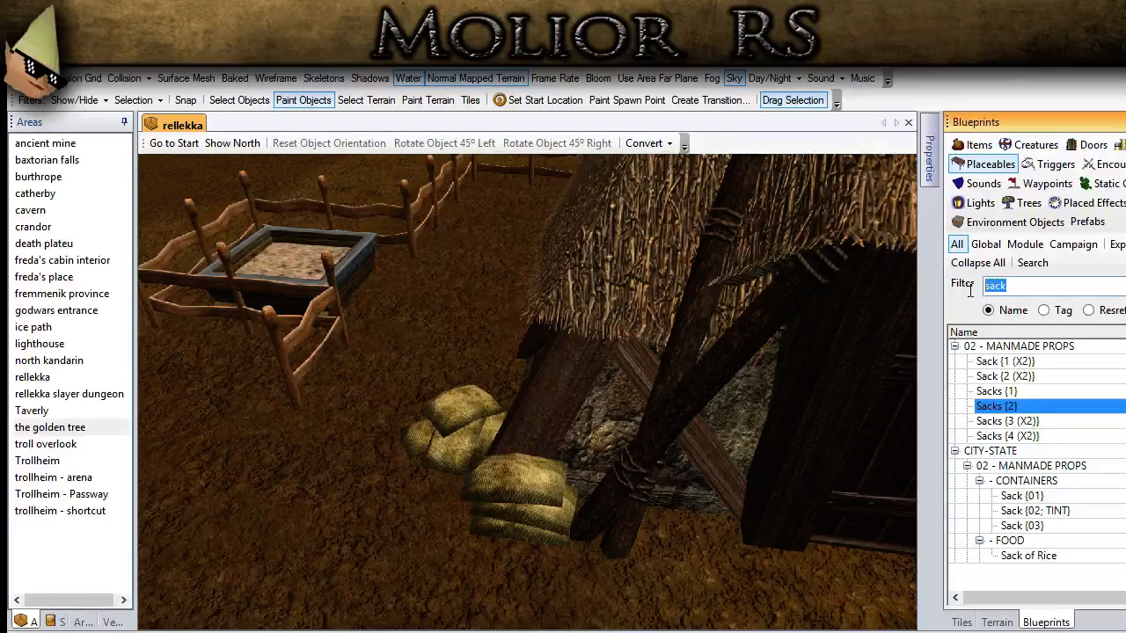
pyautogui.write('shov')
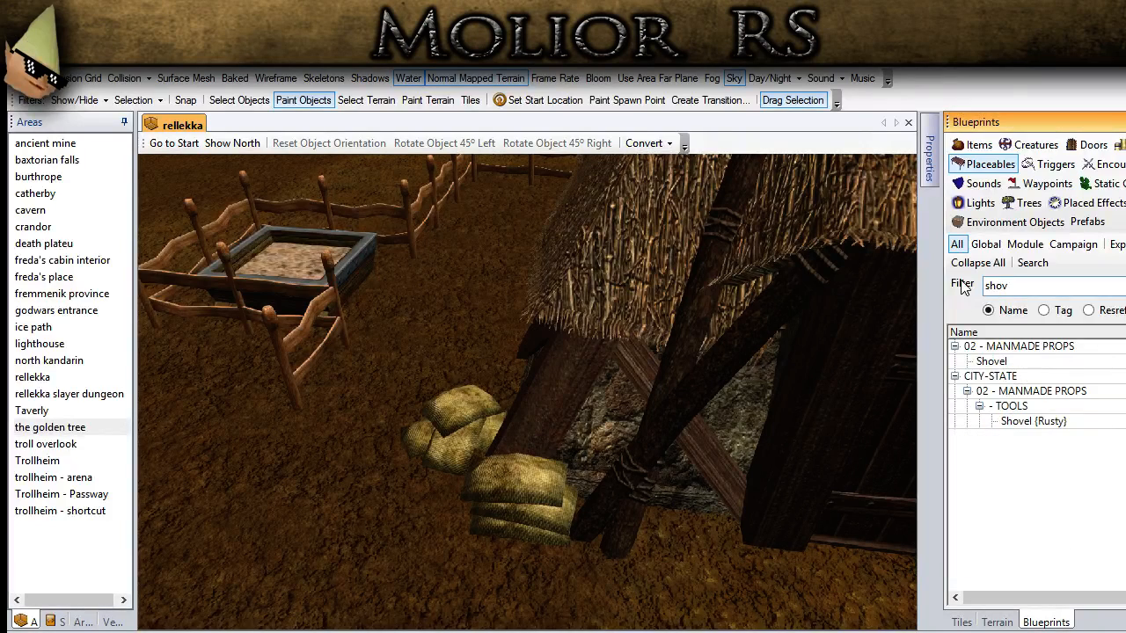
pyautogui.click(994, 364)
pyautogui.moveTo(439, 258); pyautogui.dragTo(440, 257, button='middle')
pyautogui.click(395, 264)
# Step: Rotate the shovel 90° right and lower it slightly into the ground beside the enclosure's corner post
pyautogui.click(239, 99)
pyautogui.moveTo(323, 237); pyautogui.dragTo(523, 386, button='middle')
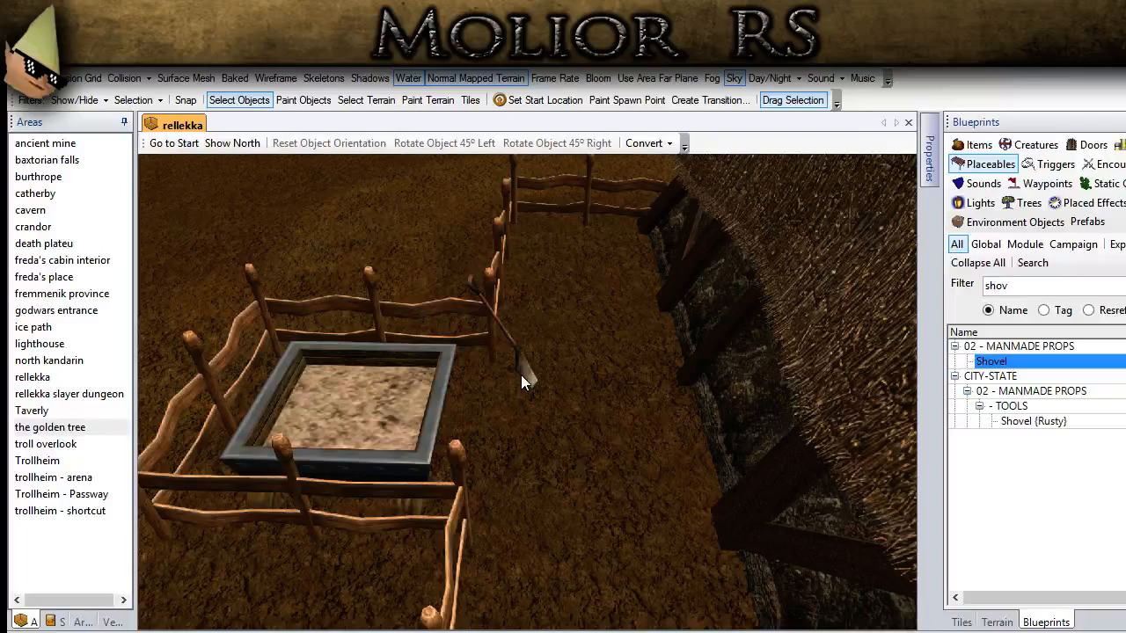
pyautogui.click(522, 371)
pyautogui.click(576, 143)
pyautogui.click(576, 143)
pyautogui.click(576, 144)
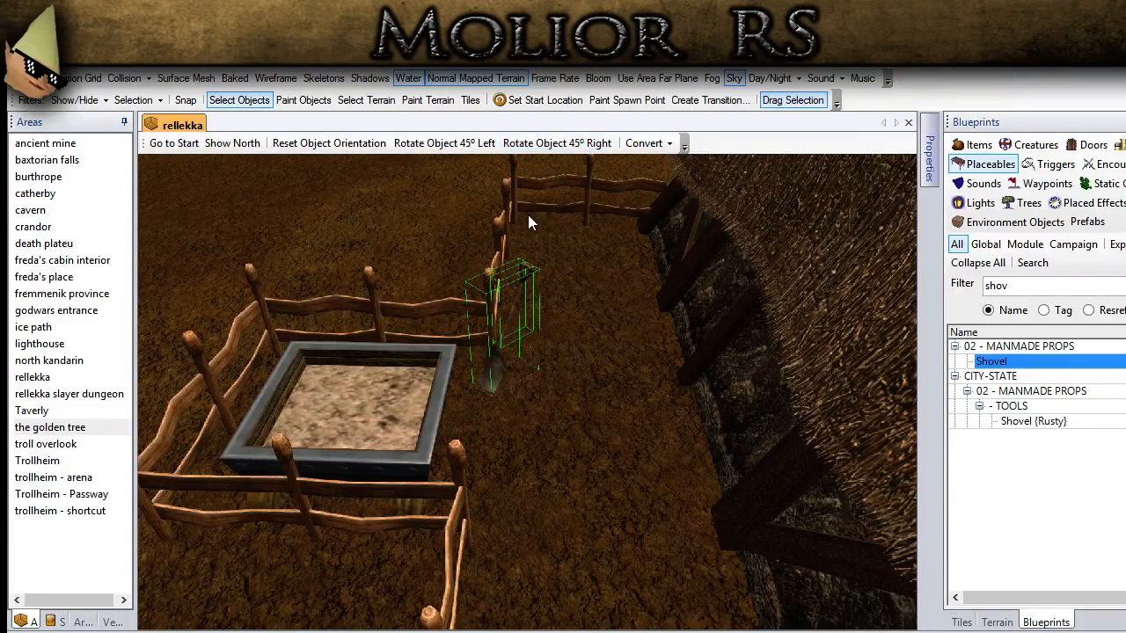
pyautogui.press('pagedown')
pyautogui.press('pagedown')
pyautogui.press('pagedown')
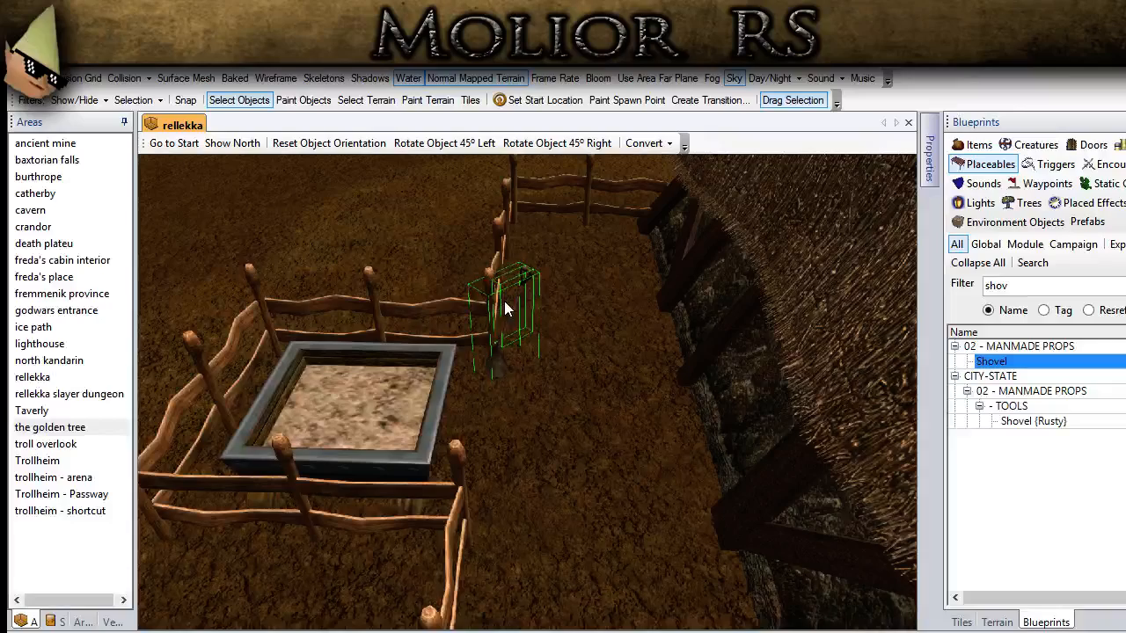
pyautogui.click(380, 222)
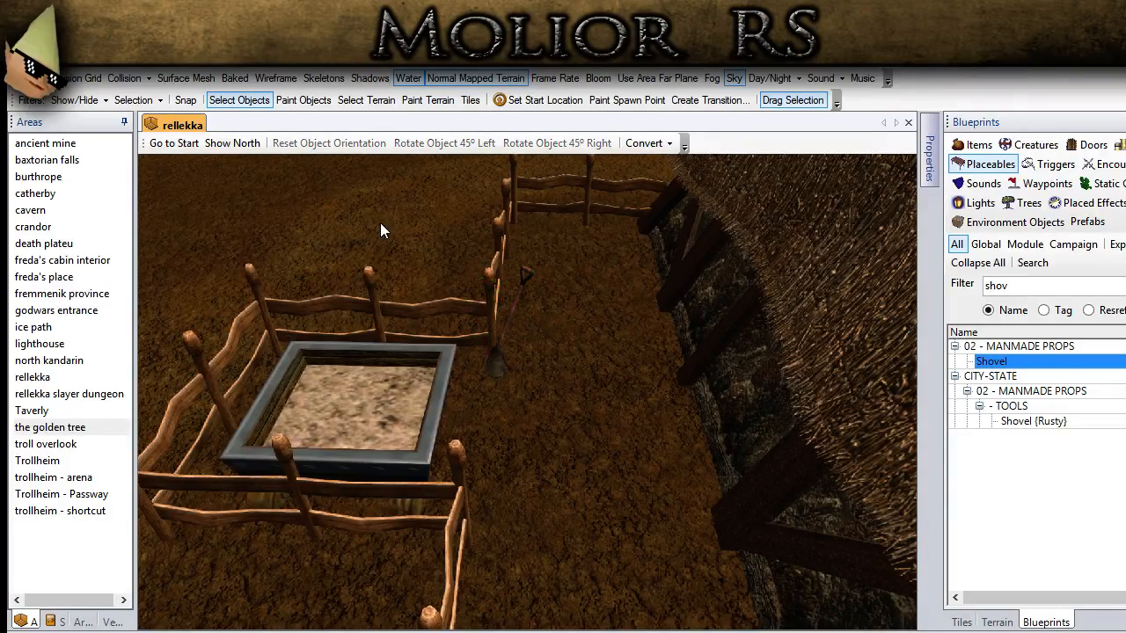
# Step: Filter the placeable blueprints by "boulder" for the open ground beside the short lakeside fence
pyautogui.scroll(-4, 391, 358)
pyautogui.scroll(-3, 391, 358)
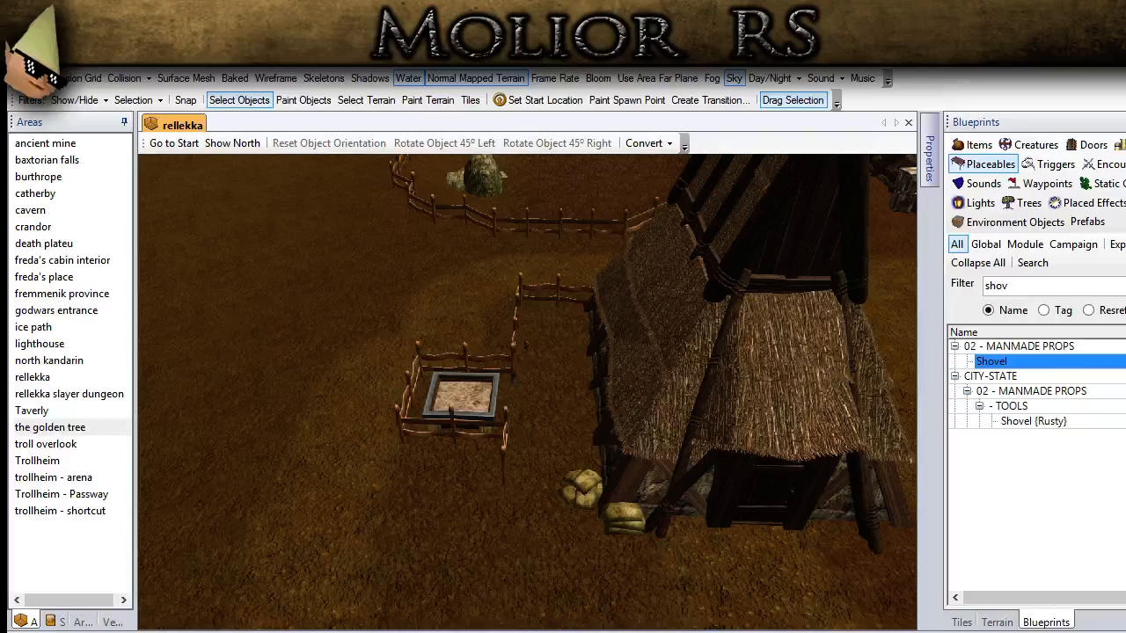
pyautogui.scroll(-5, 526, 428)
pyautogui.moveTo(499, 540); pyautogui.dragTo(468, 506, button='middle')
pyautogui.keyDown('ctrl'); pyautogui.moveTo(468, 506); pyautogui.dragTo(505, 456); pyautogui.keyUp('ctrl')
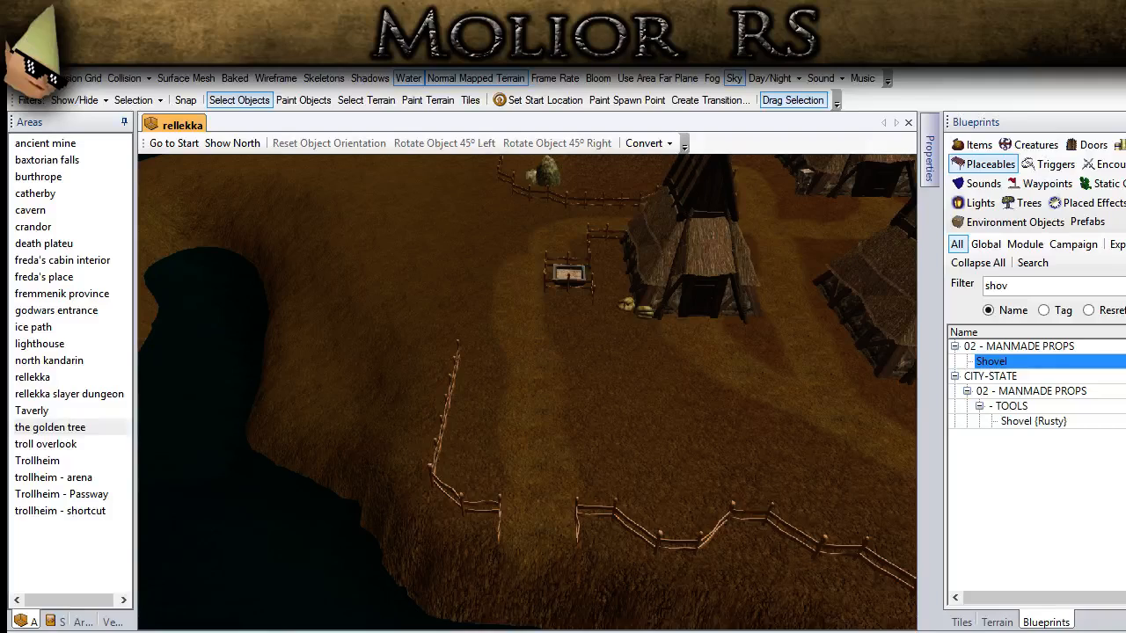
pyautogui.scroll(5, 404, 508)
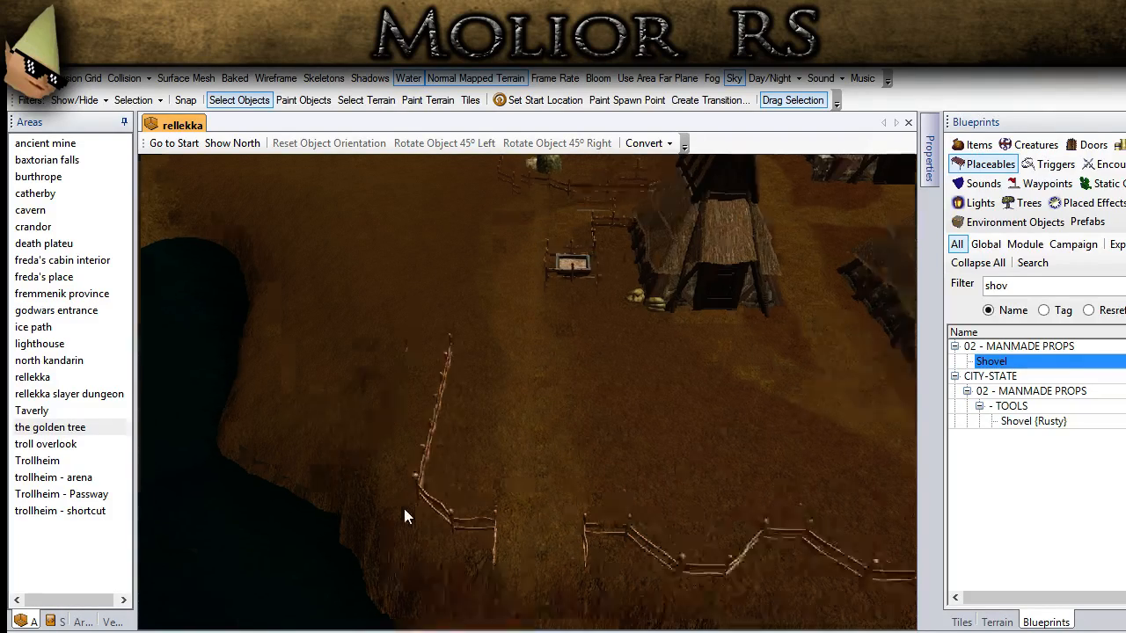
pyautogui.keyDown('ctrl'); pyautogui.moveTo(421, 443); pyautogui.dragTo(453, 452); pyautogui.keyUp('ctrl')
pyautogui.moveTo(1049, 284); pyautogui.dragTo(983, 279)
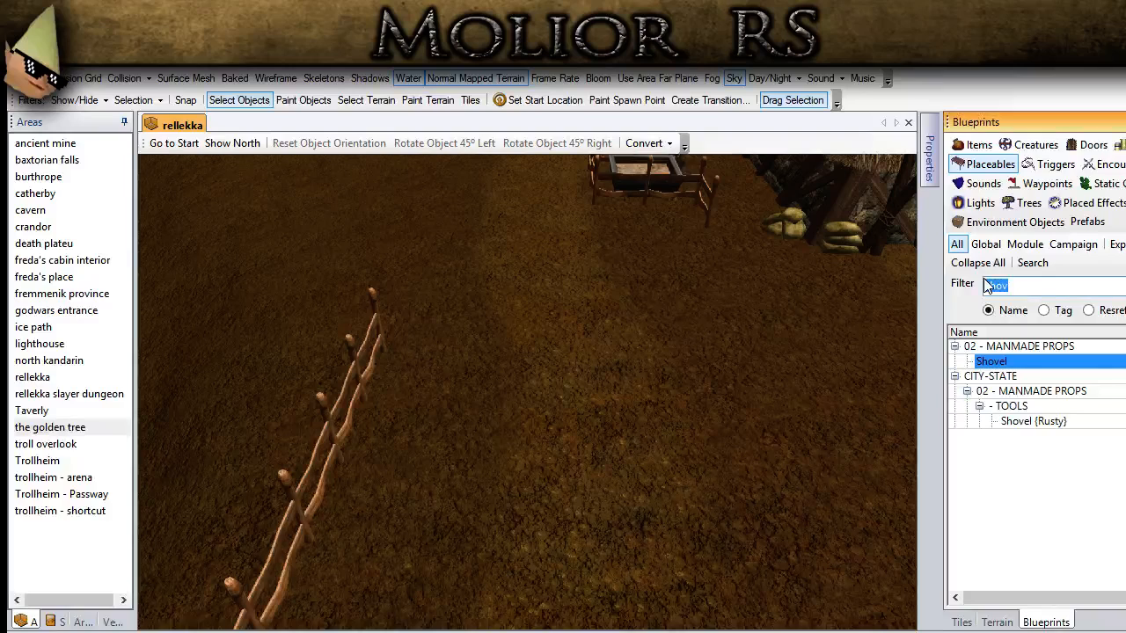
pyautogui.write('boulder')
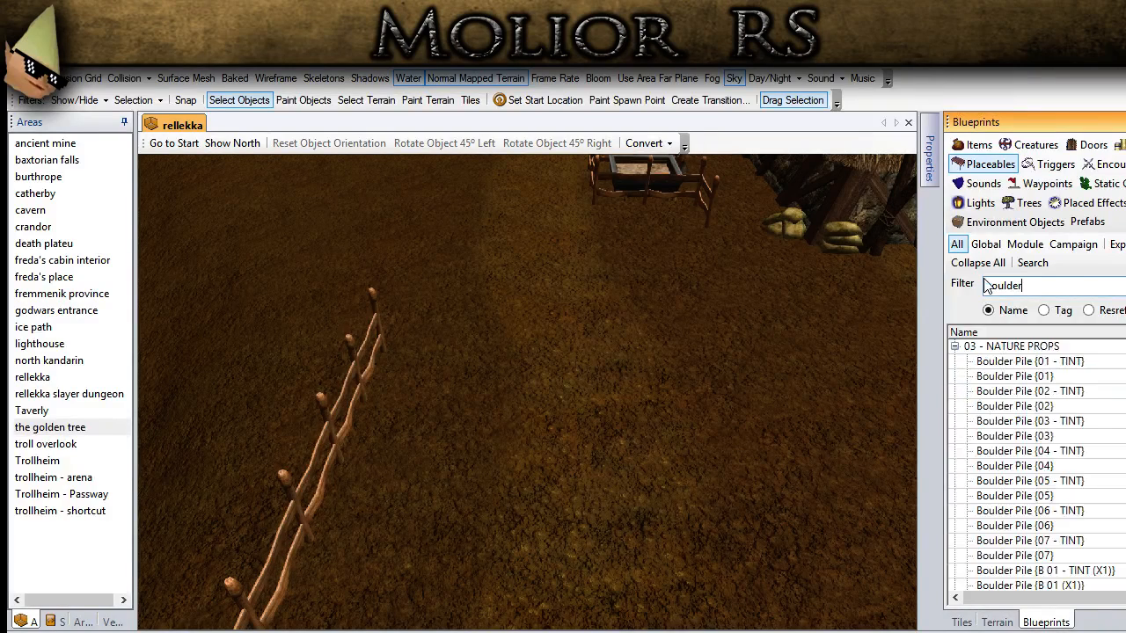
# Step: Preview several boulder piles and place Boulder Pile {C 06 - TINT (X2)} beside the fence near the path entrance
pyautogui.click(1051, 524)
pyautogui.scroll(-4, 1055, 526)
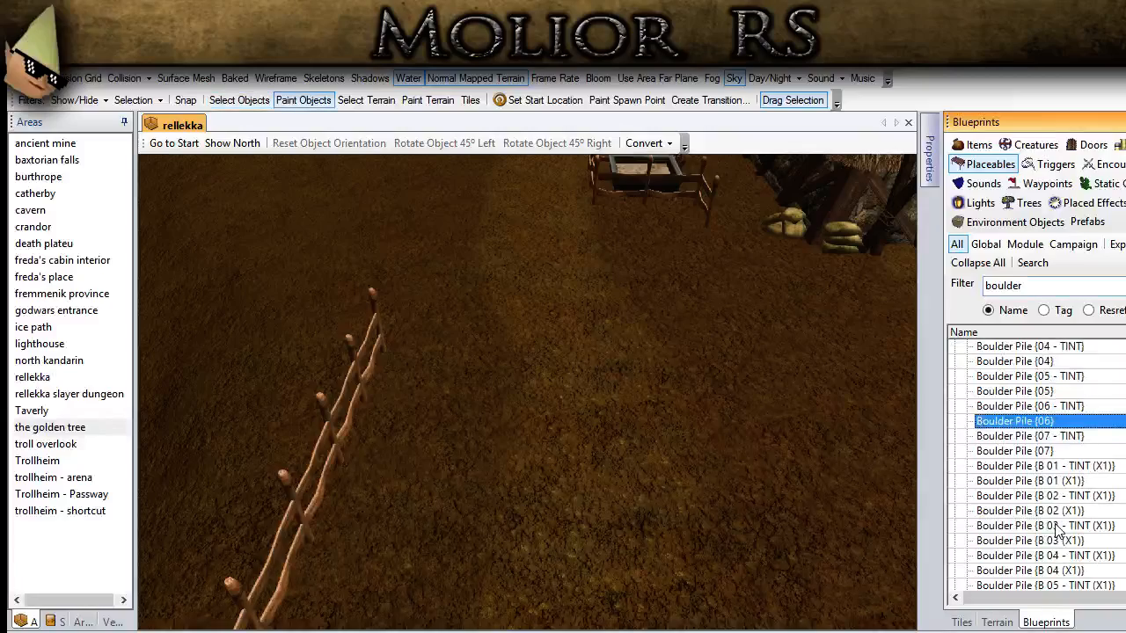
pyautogui.click(1058, 528)
pyautogui.scroll(-4, 1058, 527)
pyautogui.click(998, 465)
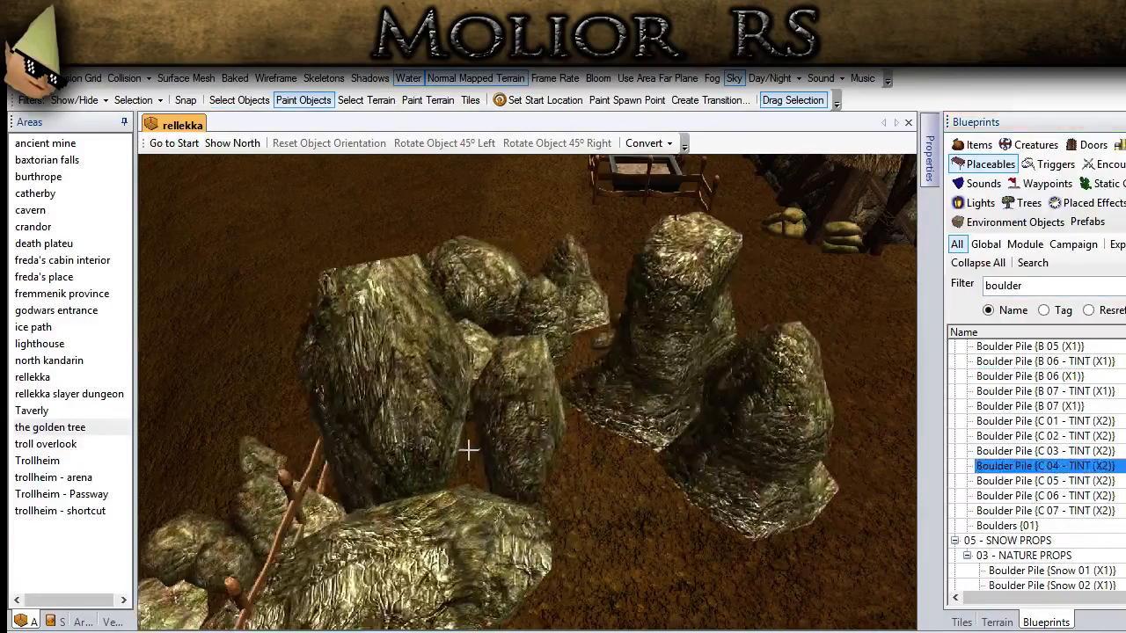
pyautogui.click(1044, 435)
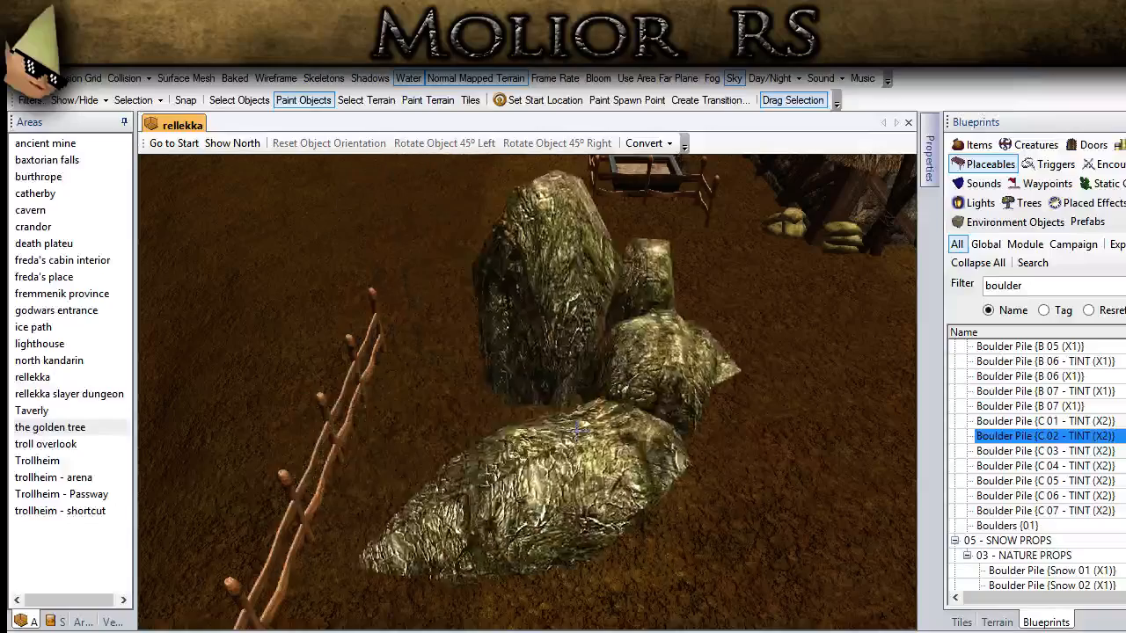
pyautogui.click(1045, 495)
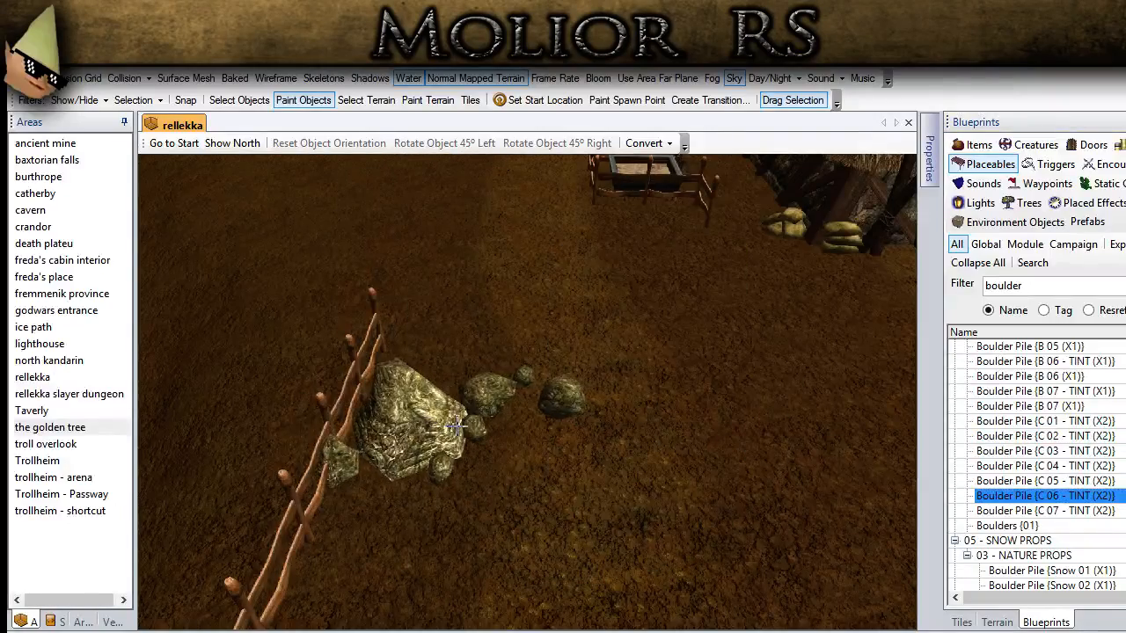
pyautogui.moveTo(466, 418); pyautogui.dragTo(385, 443, button='middle')
pyautogui.click(386, 443)
# Step: Rotate the new boulder pile to run along the fence and lower it slightly into the ground
pyautogui.click(234, 102)
pyautogui.click(435, 384)
pyautogui.moveTo(318, 361); pyautogui.dragTo(461, 424, button='middle')
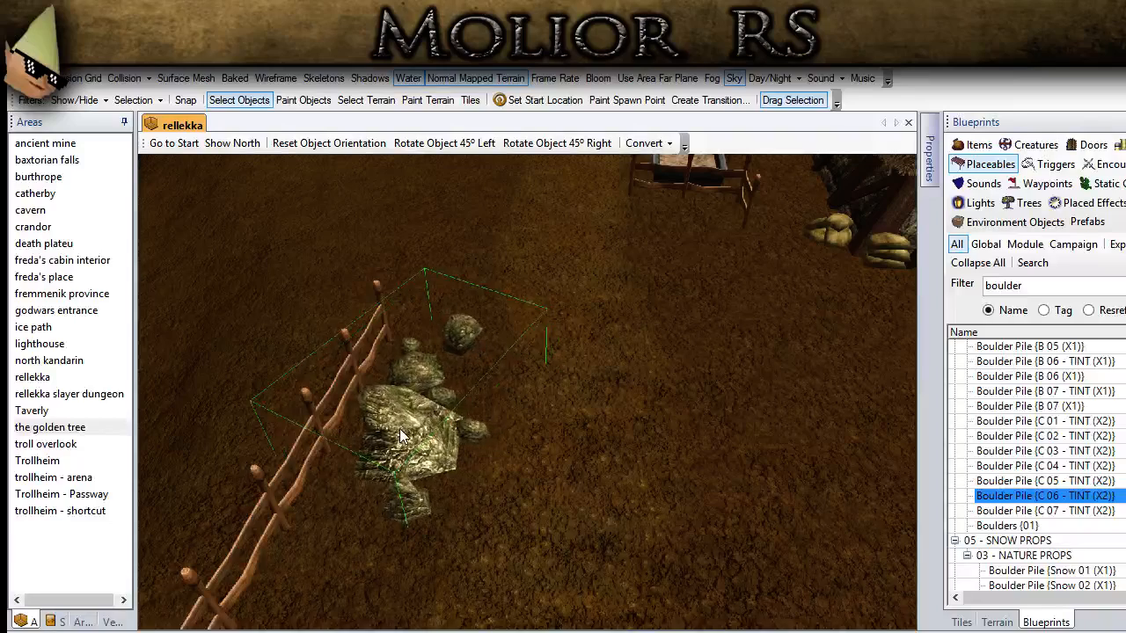
pyautogui.press('pagedown')
pyautogui.press('pagedown')
pyautogui.press('pagedown')
pyautogui.press('pagedown')
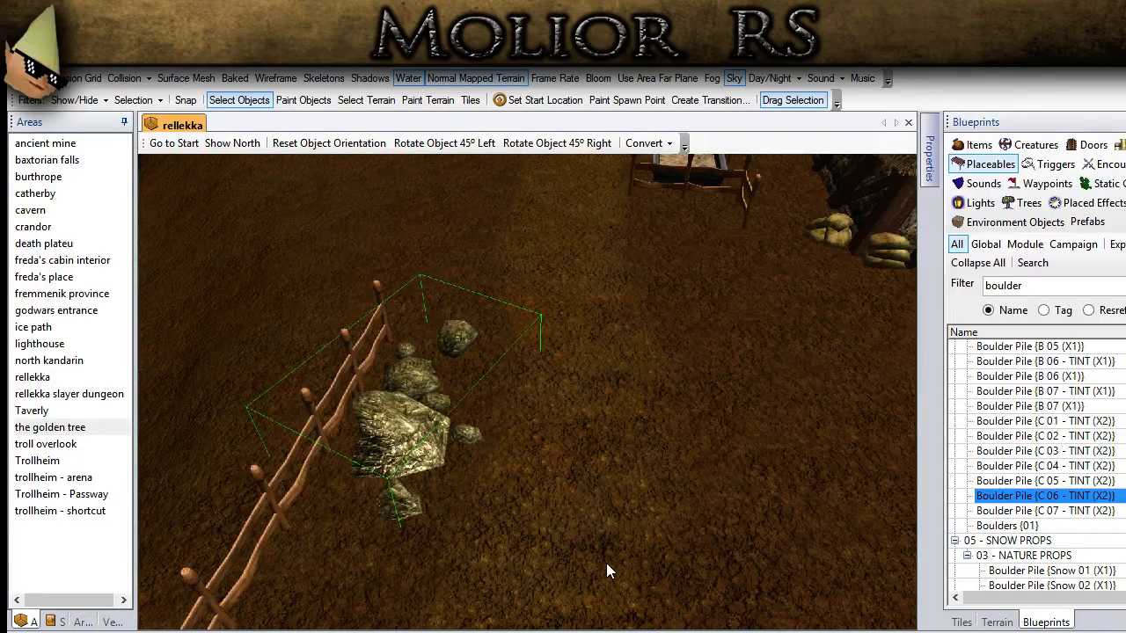
pyautogui.click(700, 501)
pyautogui.moveTo(574, 511); pyautogui.dragTo(476, 626, button='middle')
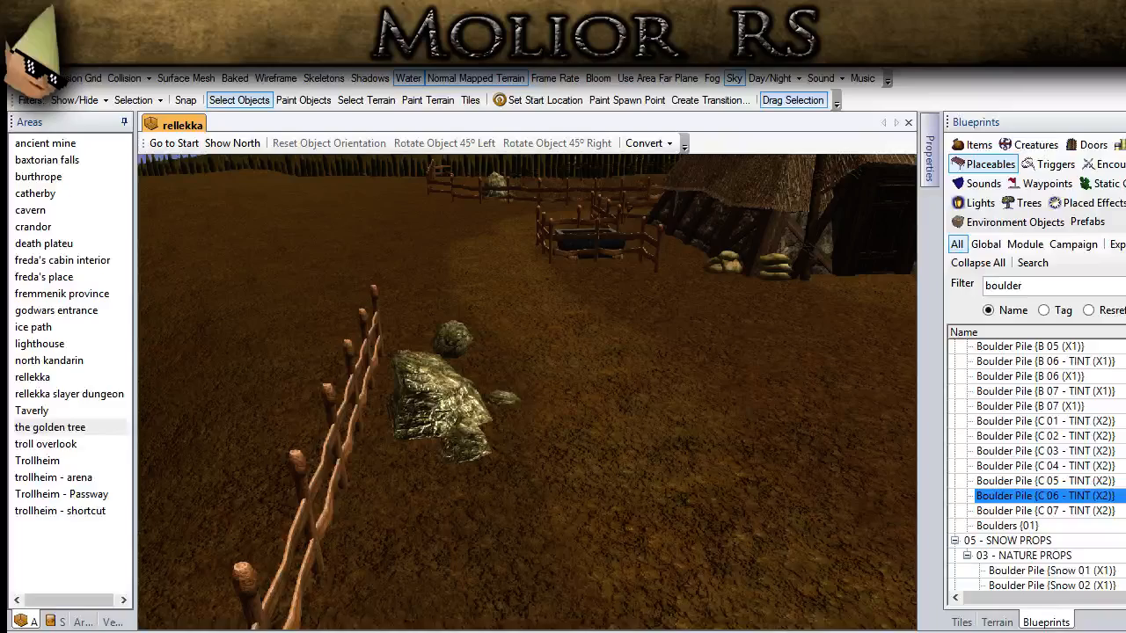
# Step: Place a Boulder Pile {C 03 - TINT (X2)} against the winding shoreline fence on the other side of the entrance
pyautogui.moveTo(458, 369); pyautogui.dragTo(377, 439, button='middle')
pyautogui.scroll(-4, 394, 478)
pyautogui.moveTo(394, 478); pyautogui.dragTo(290, 616, button='middle')
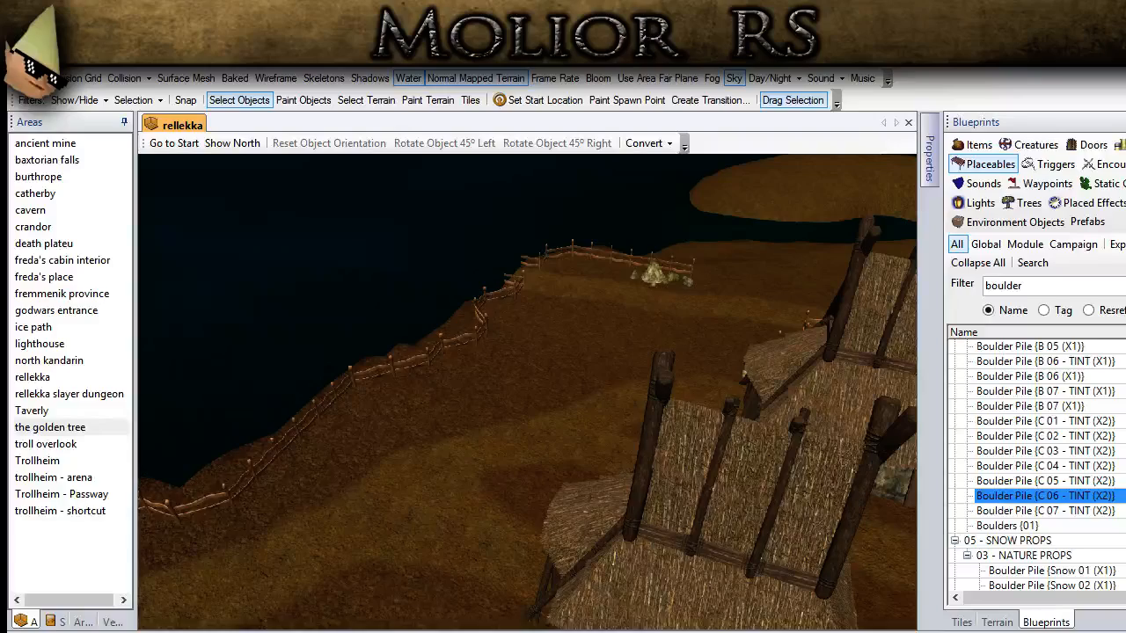
pyautogui.scroll(4, 447, 458)
pyautogui.moveTo(413, 440); pyautogui.dragTo(413, 414, button='middle')
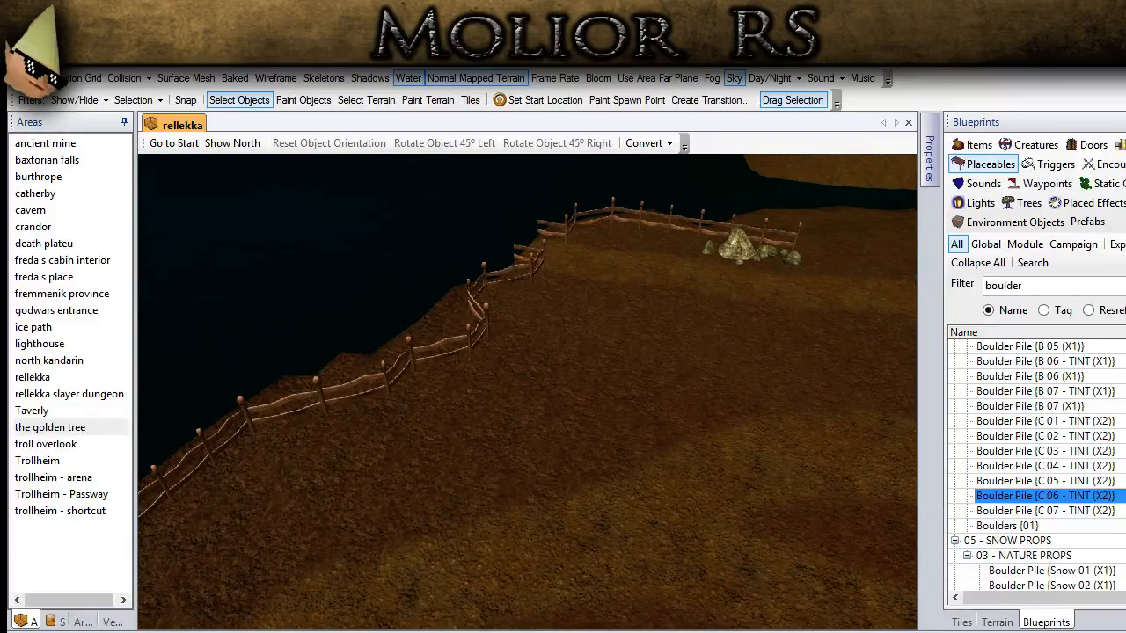
pyautogui.scroll(3, 521, 386)
pyautogui.moveTo(522, 392); pyautogui.dragTo(554, 396, button='middle')
pyautogui.click(1044, 463)
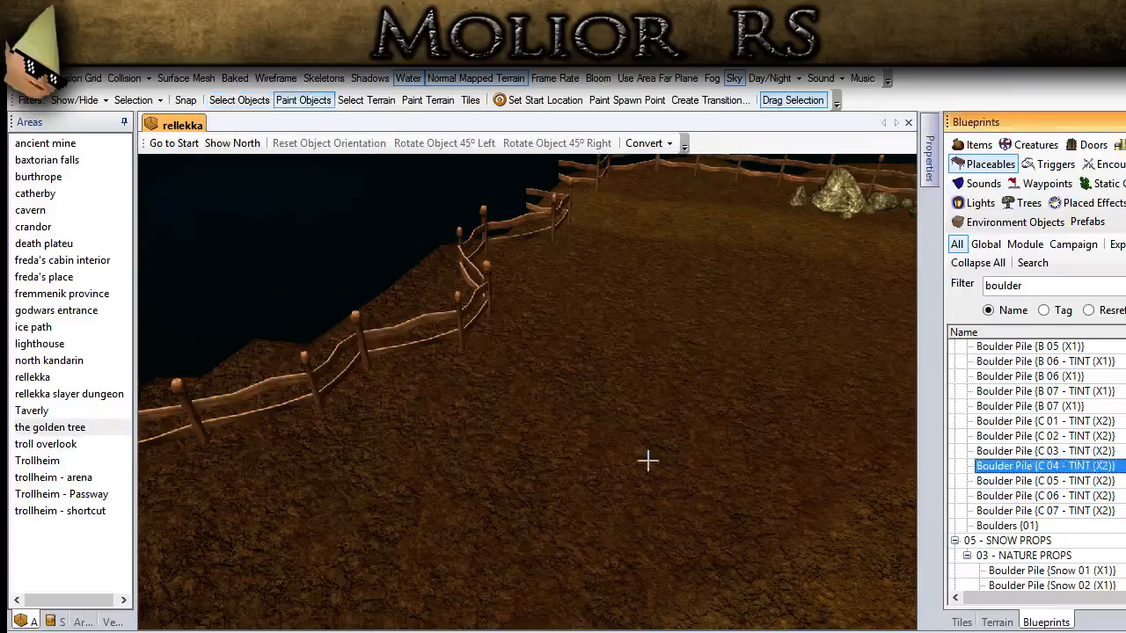
pyautogui.click(1045, 435)
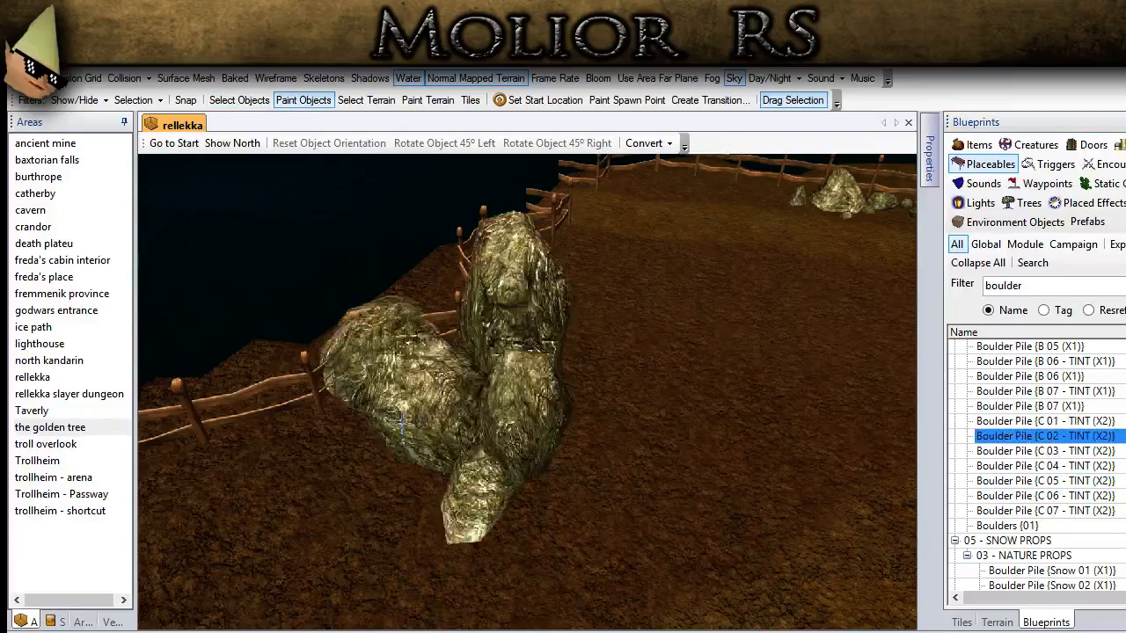
pyautogui.click(1029, 450)
pyautogui.moveTo(437, 520); pyautogui.dragTo(471, 625, button='middle')
pyautogui.moveTo(448, 440); pyautogui.dragTo(520, 480, button='middle')
pyautogui.click(524, 483)
# Step: Adjust the large boulder at the shoreline fence and sink it partly into the ground
pyautogui.click(239, 100)
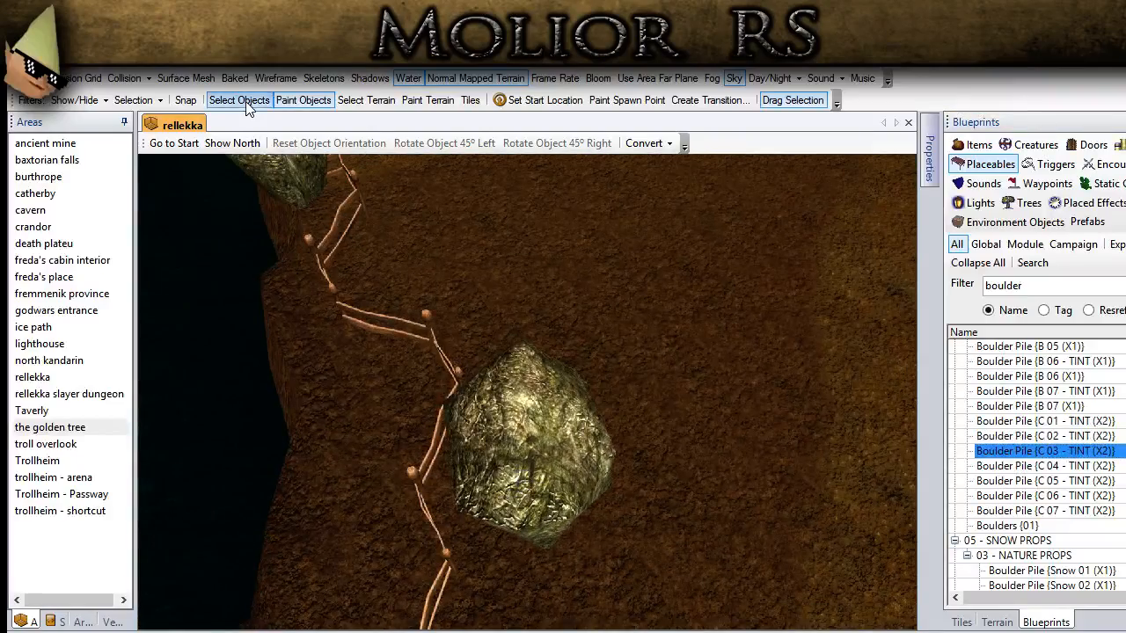
pyautogui.click(548, 461)
pyautogui.moveTo(592, 440); pyautogui.dragTo(565, 390, button='middle')
pyautogui.keyDown('alt'); pyautogui.moveTo(565, 389); pyautogui.dragTo(564, 439); pyautogui.keyUp('alt')
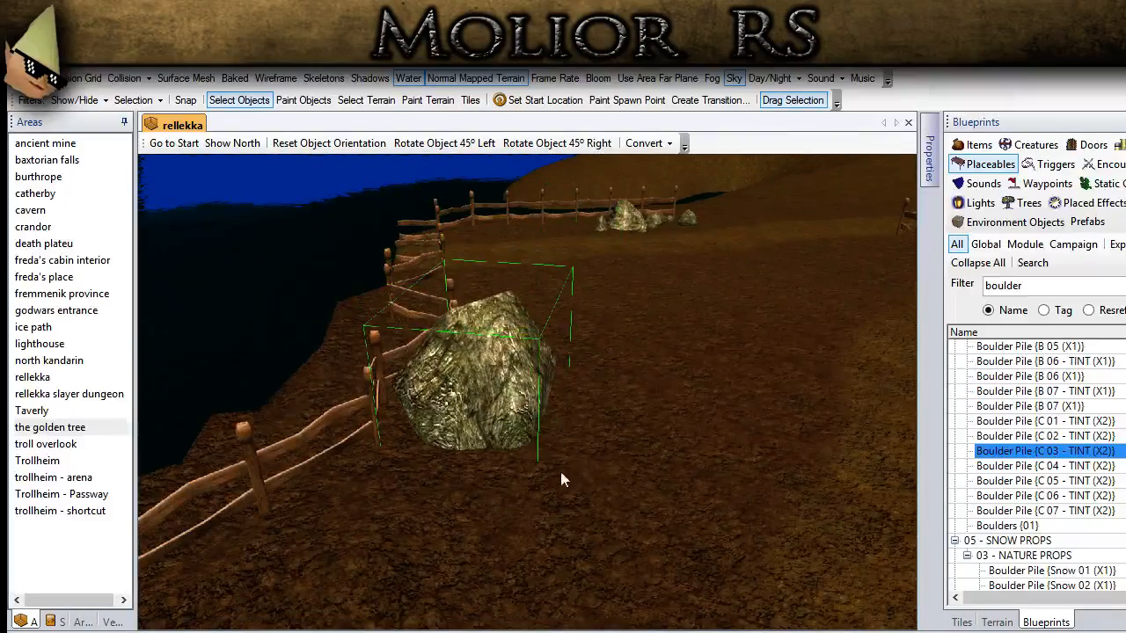
pyautogui.moveTo(561, 472); pyautogui.dragTo(487, 473, button='middle')
pyautogui.click(488, 474)
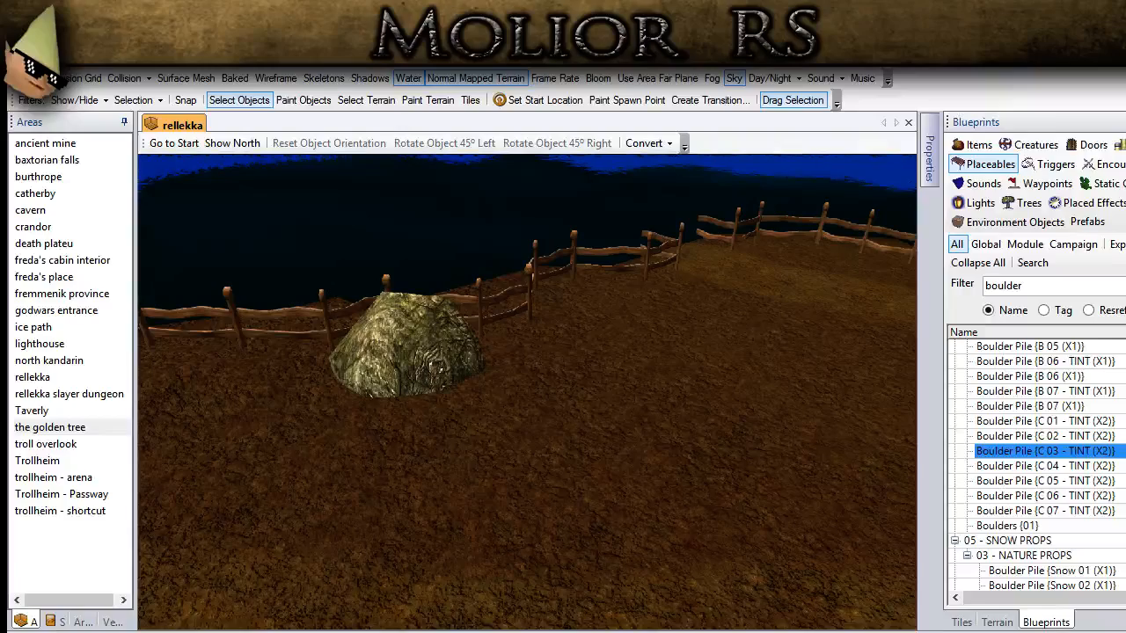
# Step: Place a wooden display stand with blue-and-white vases against the side wall of the thatched house, along the path between the houses
pyautogui.scroll(-5, 430, 446)
pyautogui.moveTo(411, 440); pyautogui.dragTo(892, 303, button='middle')
pyautogui.scroll(-4, 324, 331)
pyautogui.moveTo(323, 328); pyautogui.dragTo(658, 405, button='middle')
pyautogui.click(353, 499)
pyautogui.moveTo(355, 441); pyautogui.dragTo(413, 517, button='middle')
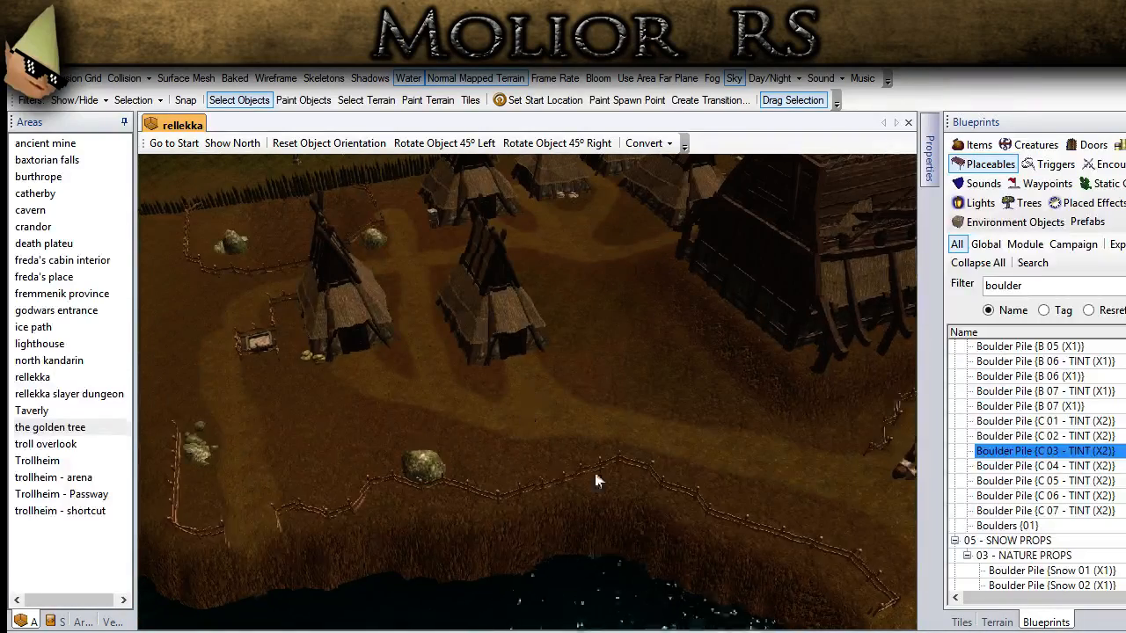
pyautogui.scroll(6, 517, 420)
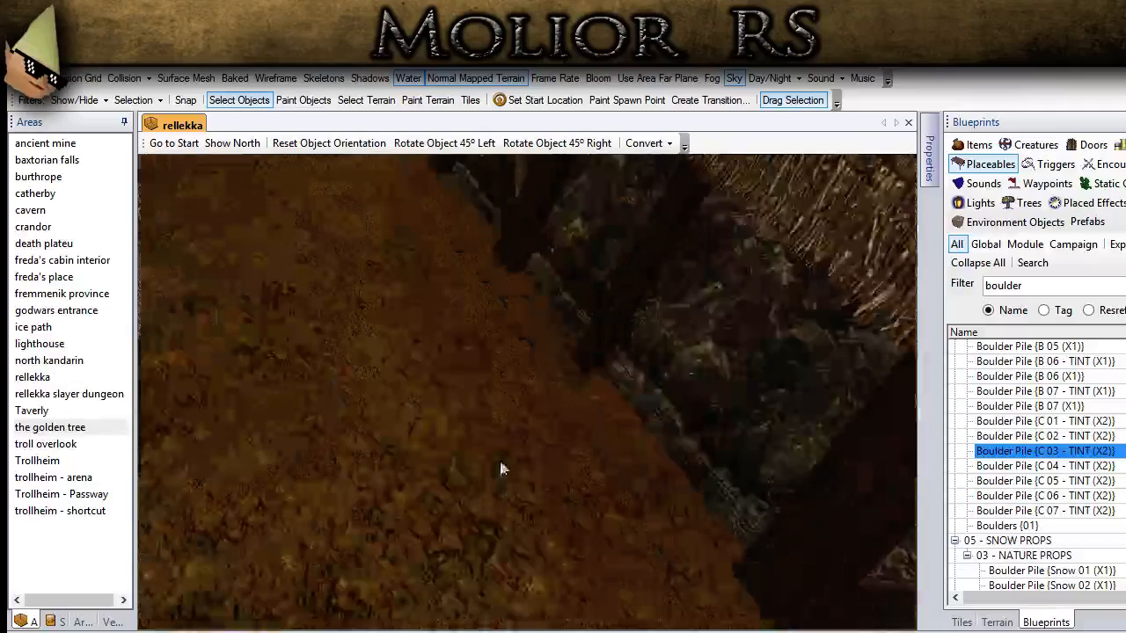
pyautogui.click(303, 99)
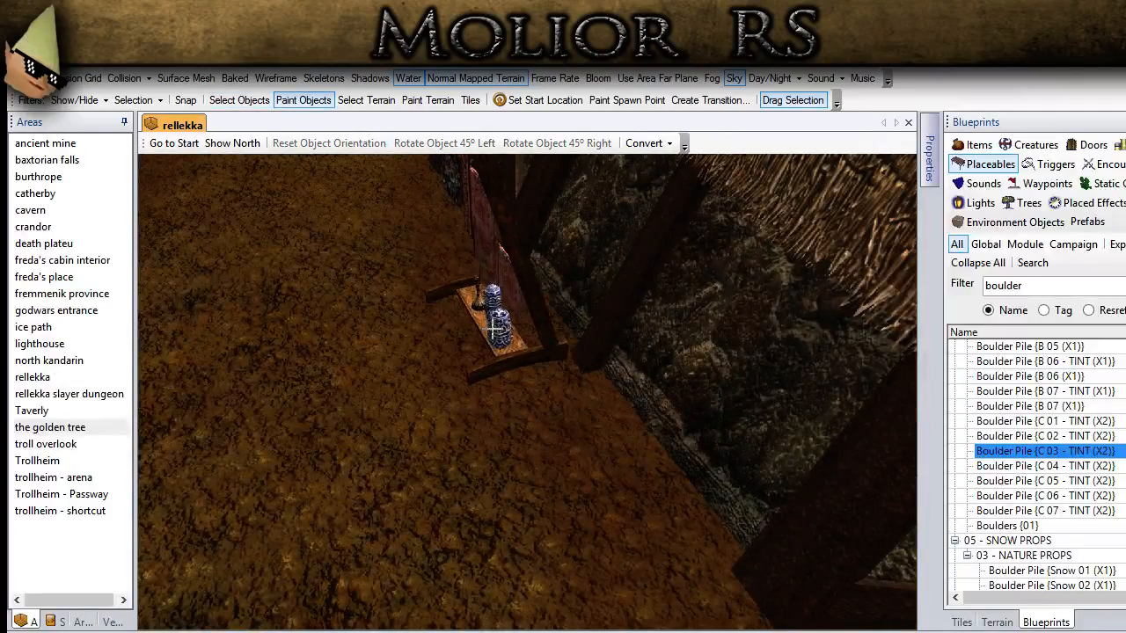
pyautogui.click(497, 325)
# Step: Turn the vase display stand to the right in 45° increments, keeping it against the house's side wall
pyautogui.click(239, 99)
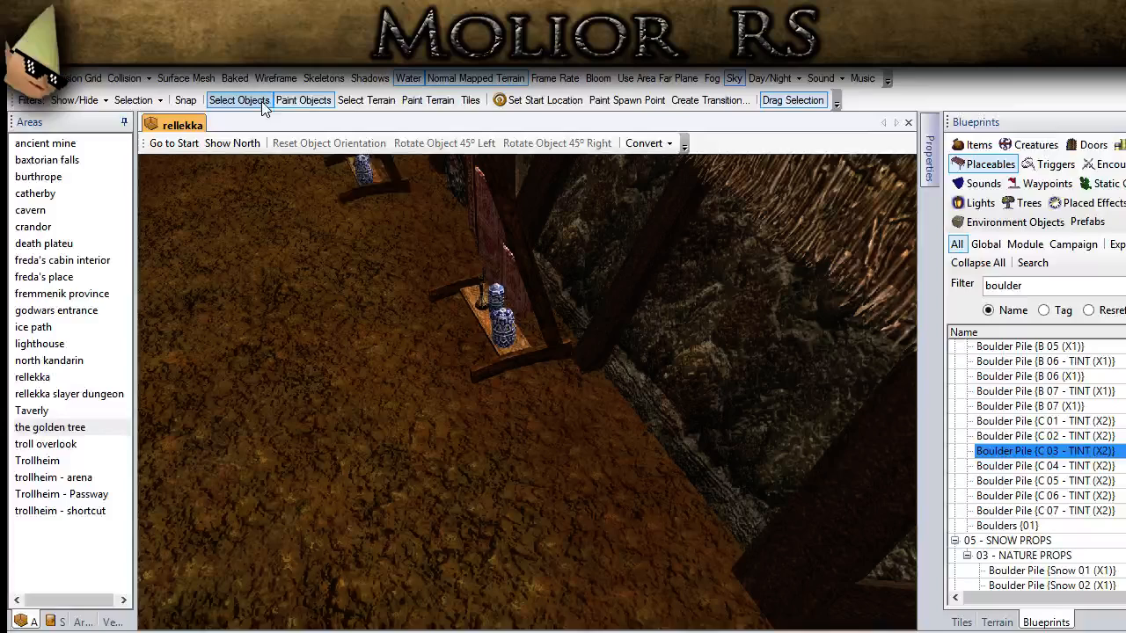
pyautogui.click(494, 235)
pyautogui.click(552, 143)
pyautogui.click(552, 142)
pyautogui.click(552, 142)
pyautogui.click(552, 142)
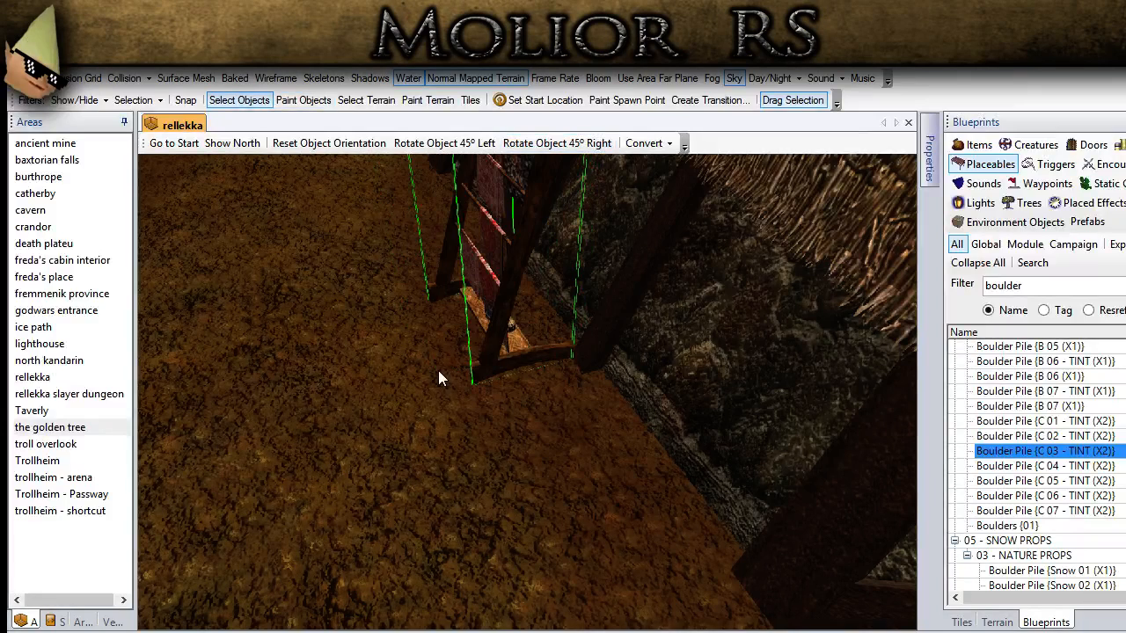
pyautogui.click(264, 522)
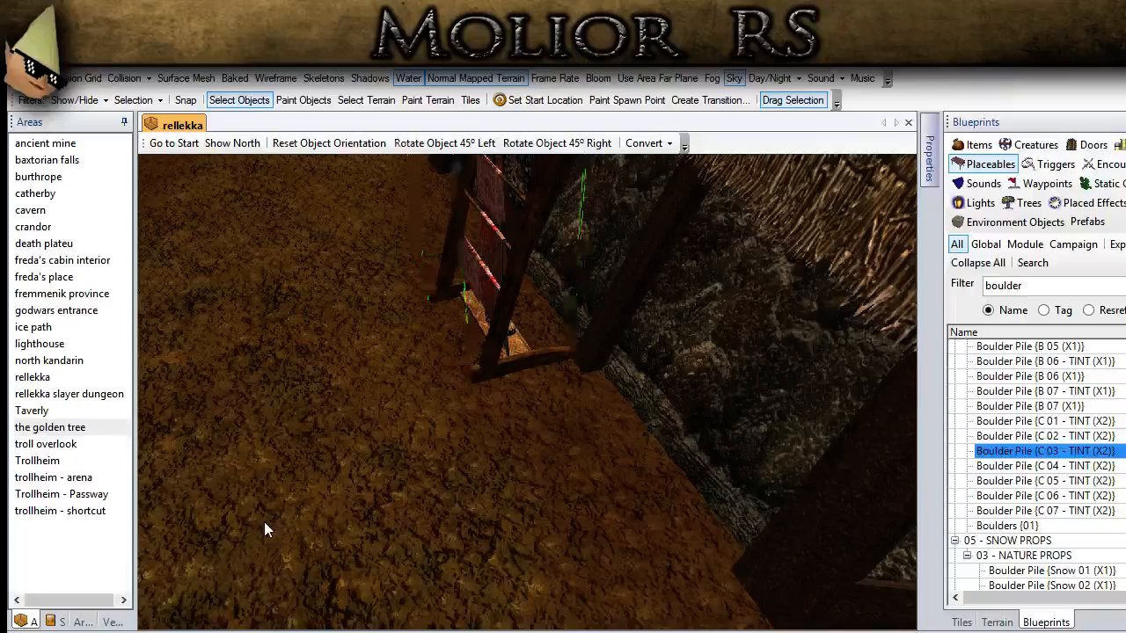
pyautogui.scroll(-5, 264, 522)
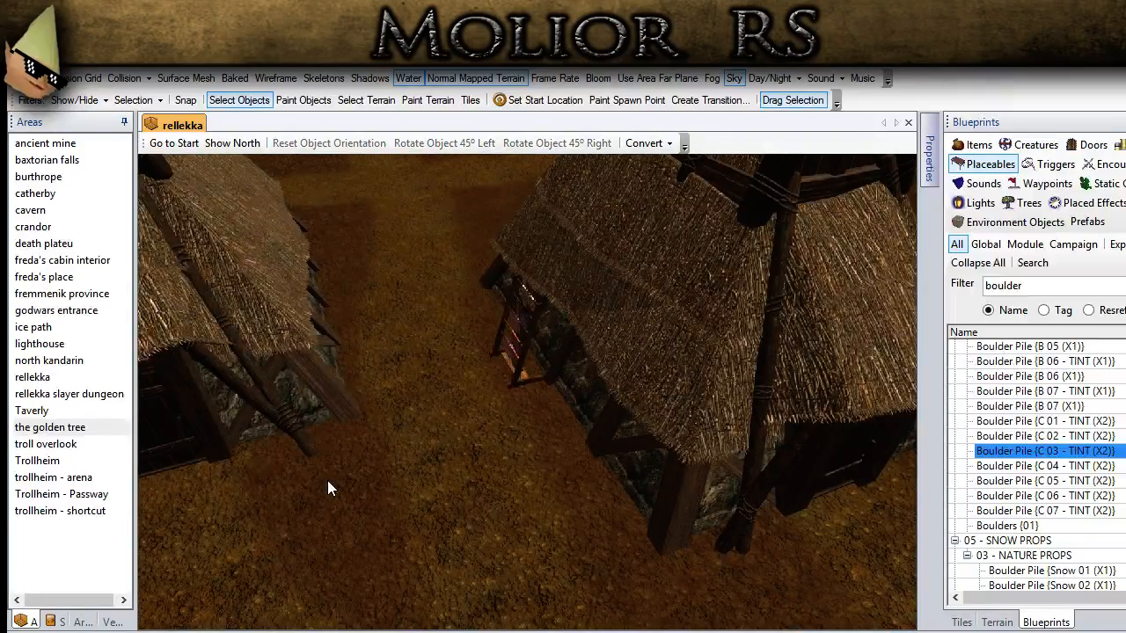
pyautogui.moveTo(327, 481); pyautogui.dragTo(296, 487, button='middle')
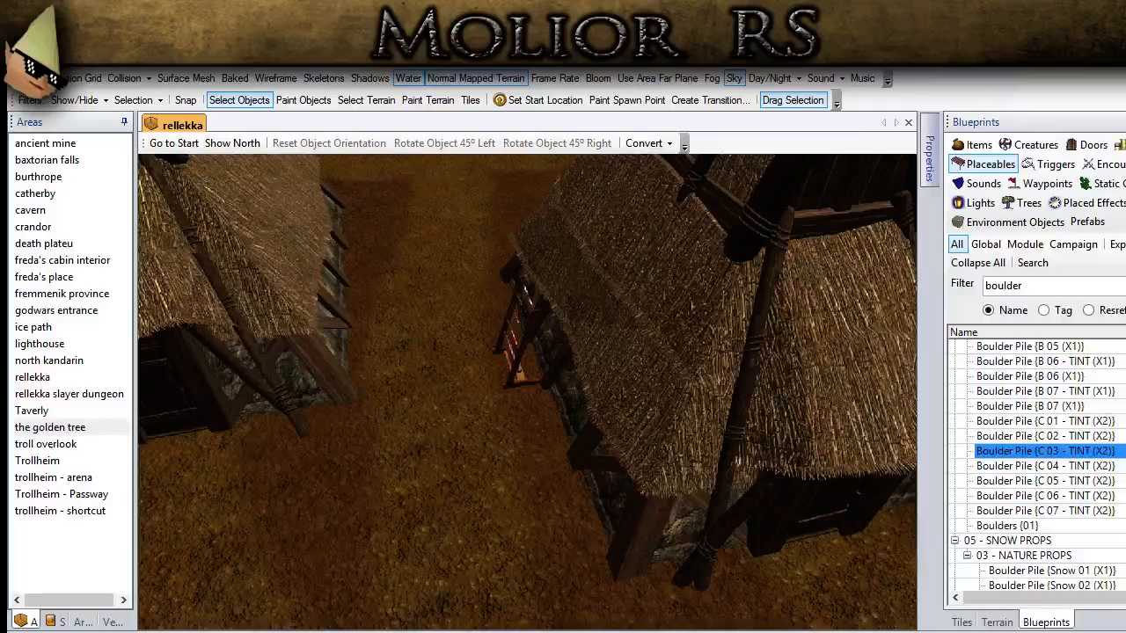
# Step: Find the sign blueprints and place a Sign, Weapon Shop beside the front door of the thatched house
pyautogui.doubleClick(1003, 285)
pyautogui.write('sign')
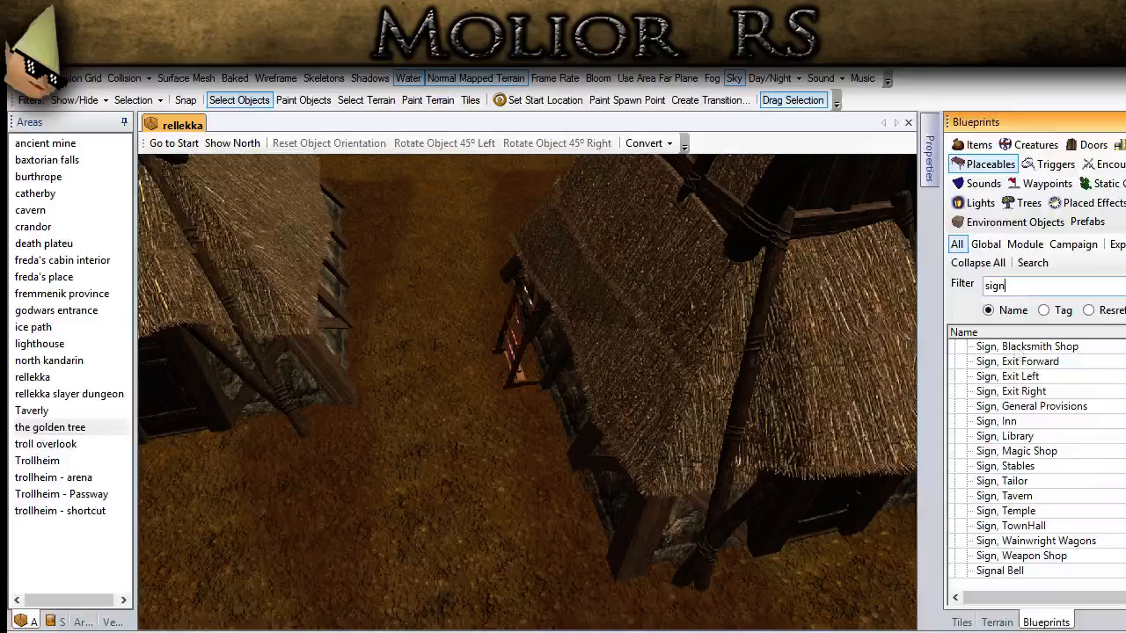
pyautogui.click(1078, 527)
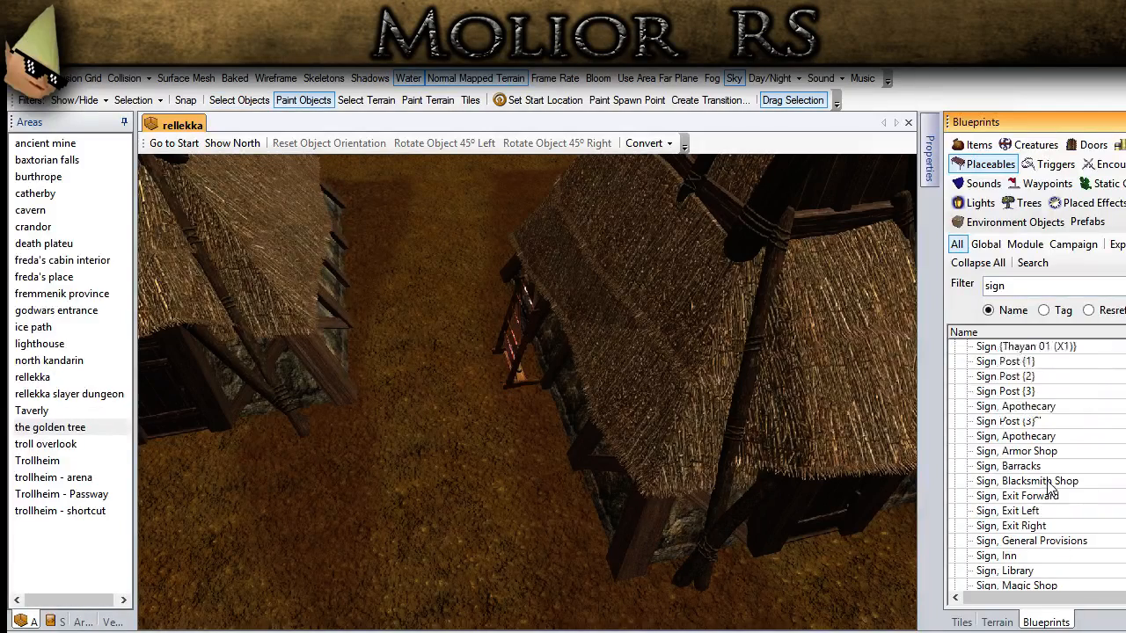
pyautogui.click(1043, 555)
pyautogui.moveTo(563, 517); pyautogui.dragTo(505, 445, button='middle')
pyautogui.scroll(4, 563, 445)
pyautogui.click(572, 445)
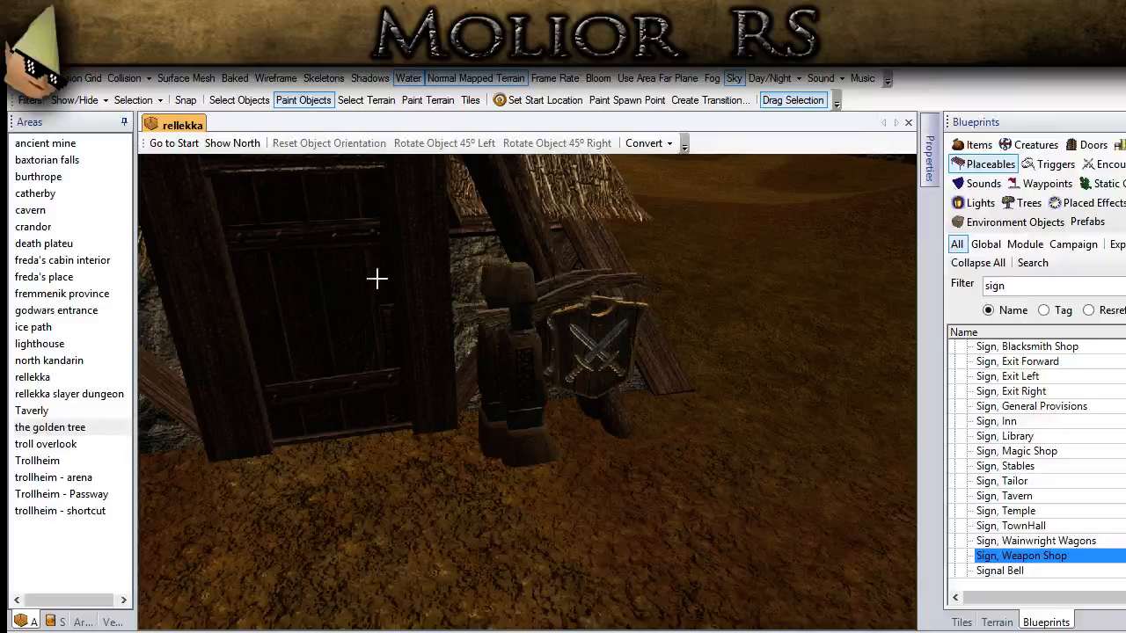
# Step: Rotate the weapon shop sign to the right and position it between the door and the house's corner post
pyautogui.click(238, 100)
pyautogui.click(536, 367)
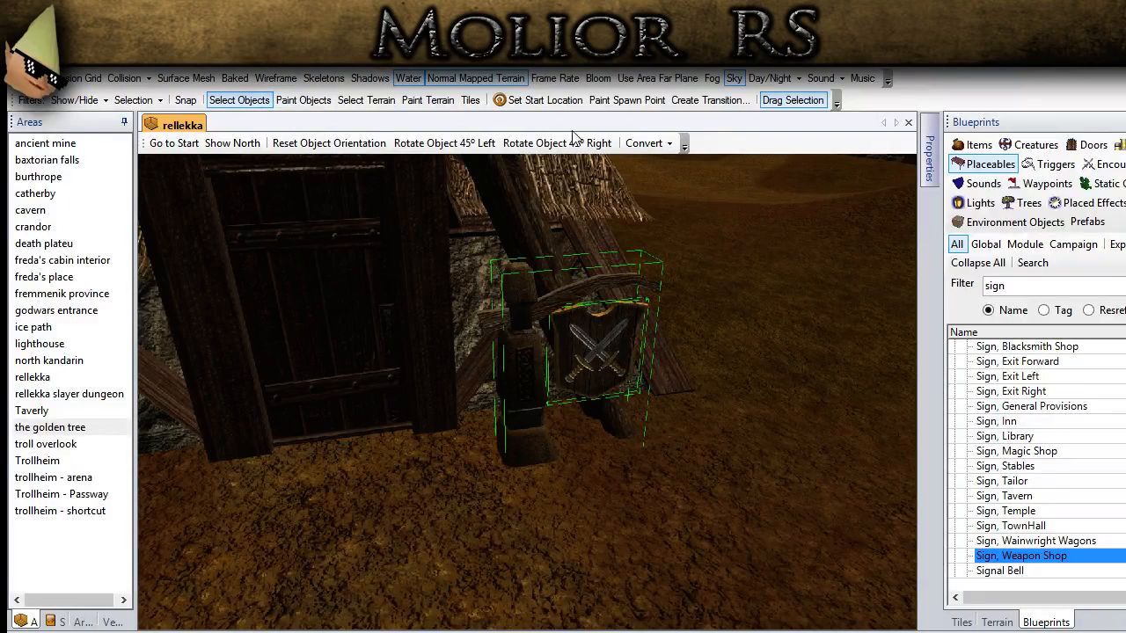
pyautogui.click(566, 143)
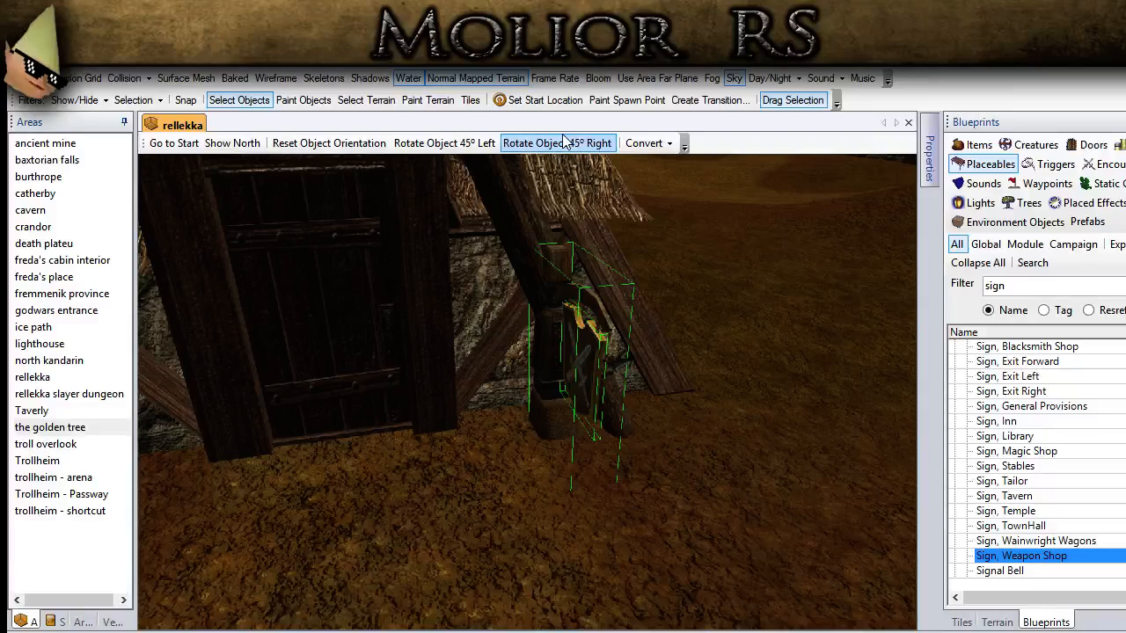
pyautogui.moveTo(560, 360); pyautogui.dragTo(581, 366, button='middle')
pyautogui.keyDown('shift'); pyautogui.moveTo(581, 366); pyautogui.dragTo(624, 409, button='right'); pyautogui.keyUp('shift')
pyautogui.moveTo(624, 407); pyautogui.dragTo(617, 405)
pyautogui.moveTo(616, 406); pyautogui.dragTo(536, 404, button='middle')
pyautogui.keyDown('shift'); pyautogui.moveTo(535, 404); pyautogui.dragTo(300, 400, button='right'); pyautogui.keyUp('shift')
# Step: Fine-tune the weapon shop sign's position beside the doorway, nudging it one way and then partly back
pyautogui.press('Left')
pyautogui.press('Left')
pyautogui.press('Left')
pyautogui.press('Left')
pyautogui.press('Left')
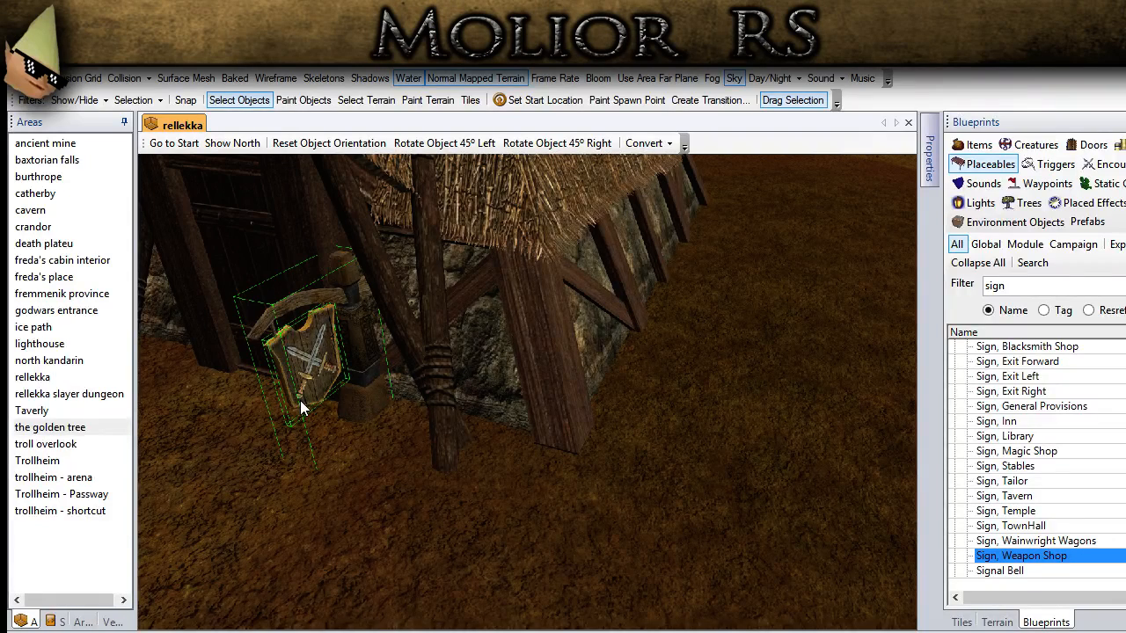
pyautogui.press('Left')
pyautogui.press('Left')
pyautogui.press('Left')
pyautogui.press('Left')
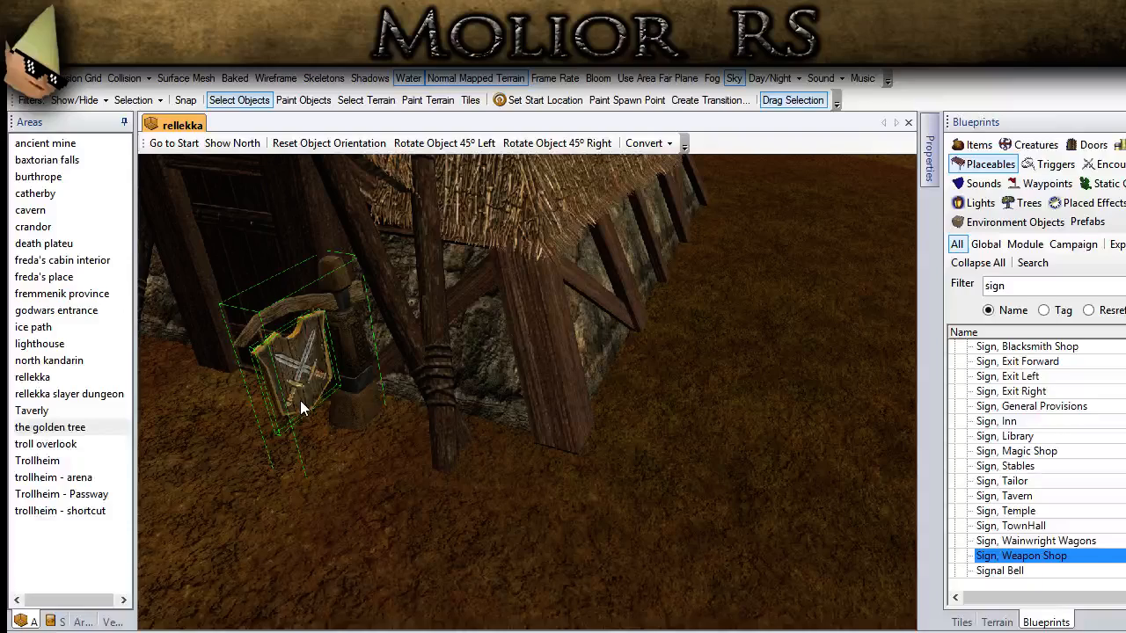
pyautogui.press('Right')
pyautogui.press('Right')
pyautogui.press('Right')
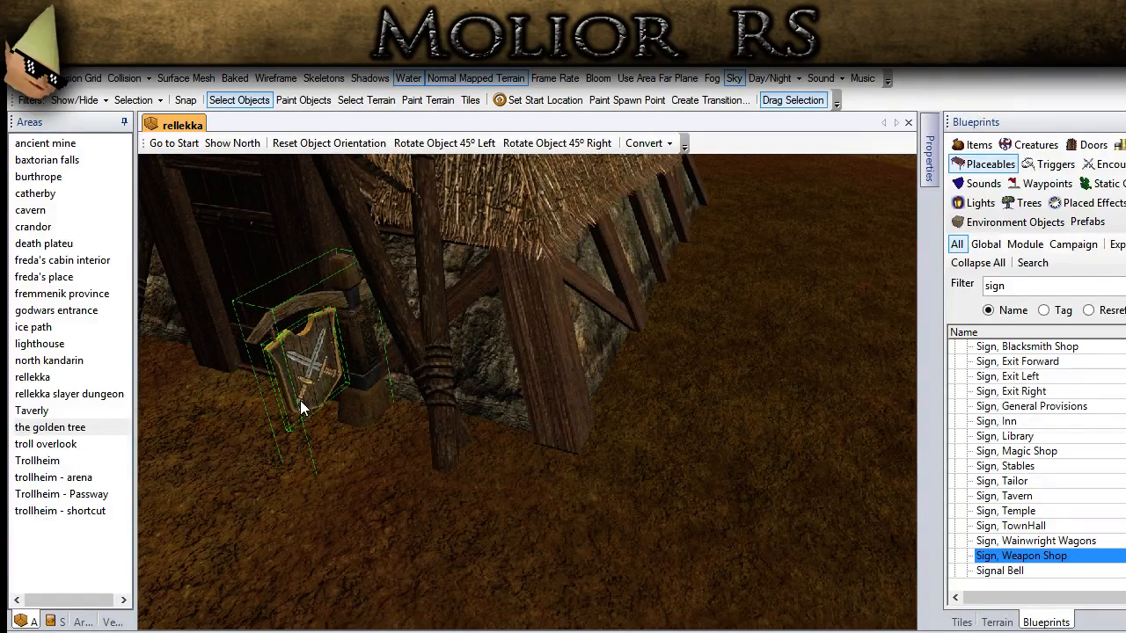
# Step: Filter the placeable blueprints by the name sack and try Sacks {2} beside the thatched house's outer wall
pyautogui.moveTo(439, 444); pyautogui.dragTo(506, 451, button='middle')
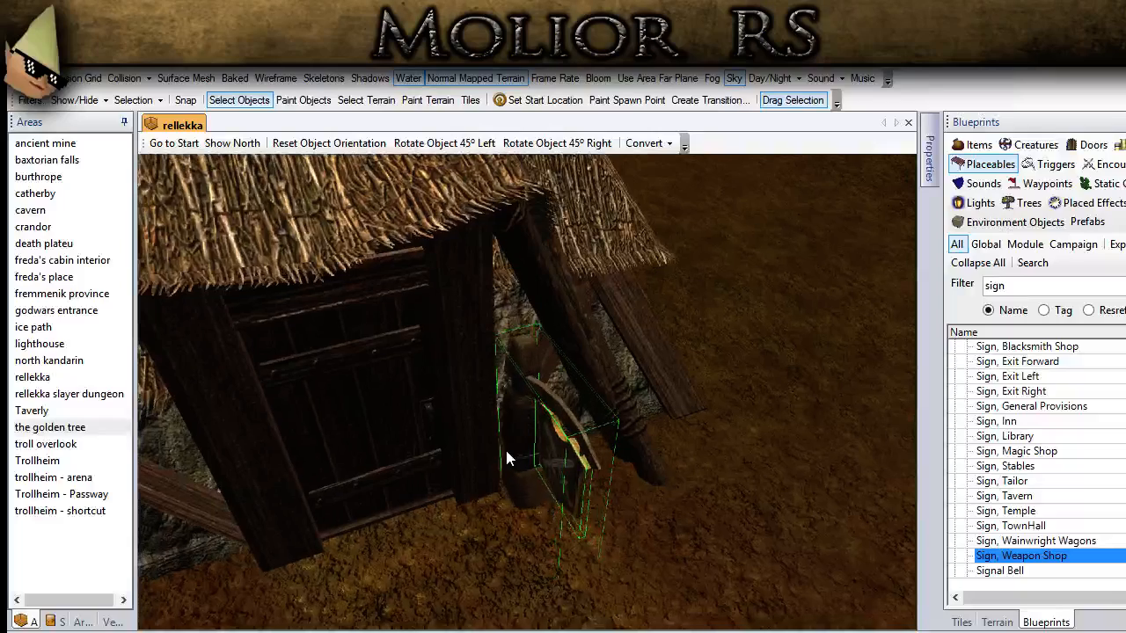
pyautogui.click(827, 512)
pyautogui.scroll(-5, 678, 496)
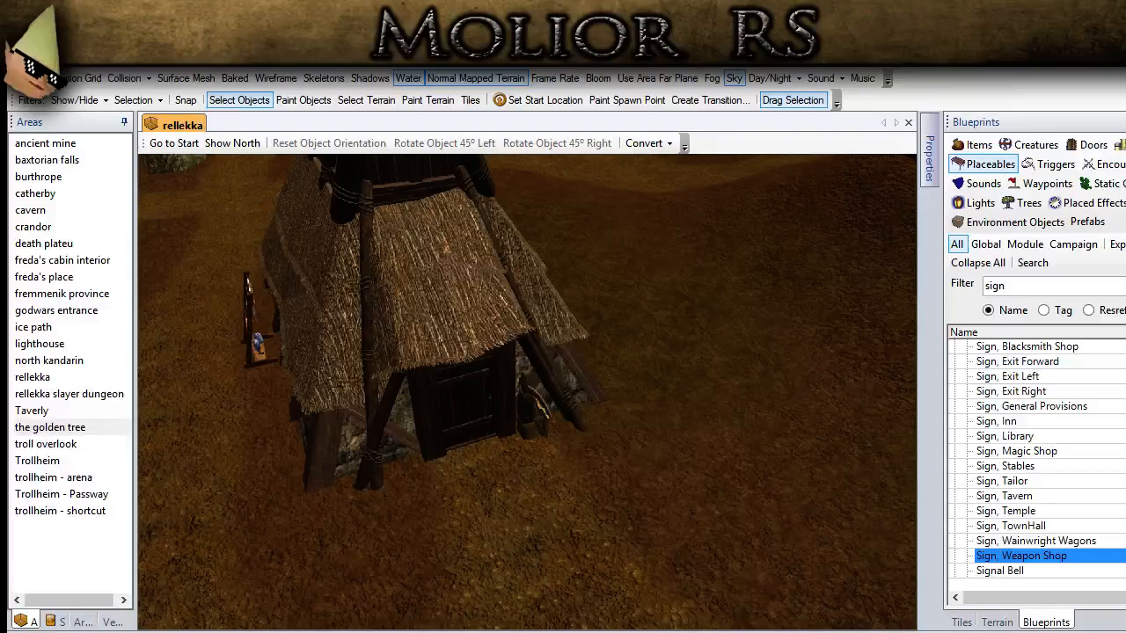
pyautogui.moveTo(678, 503); pyautogui.dragTo(669, 457, button='middle')
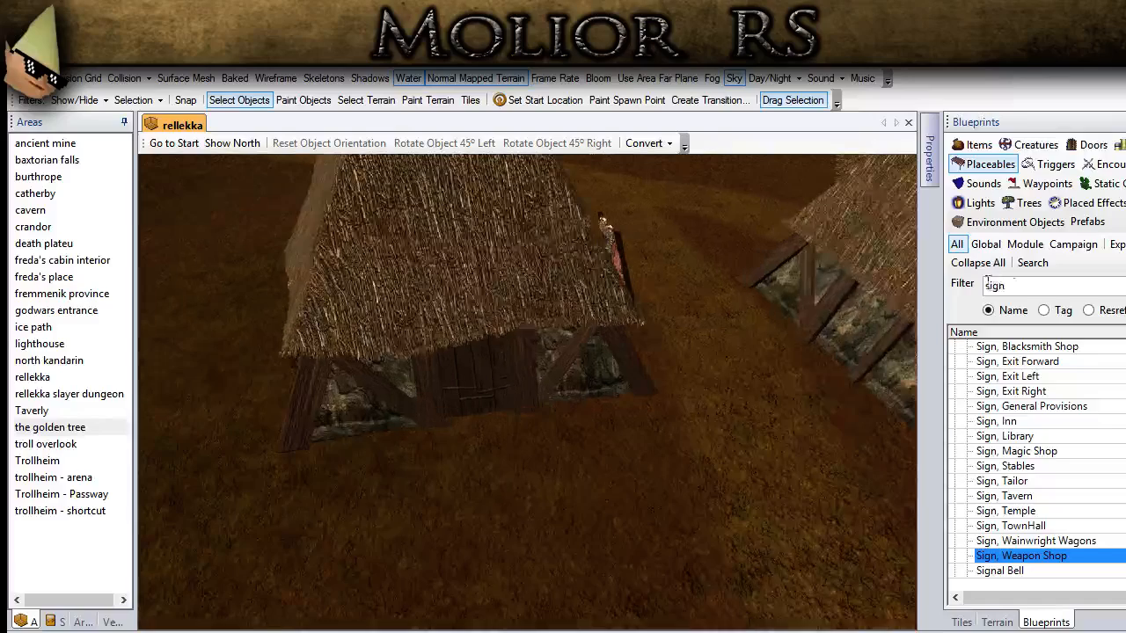
pyautogui.doubleClick(994, 285)
pyautogui.write('sack')
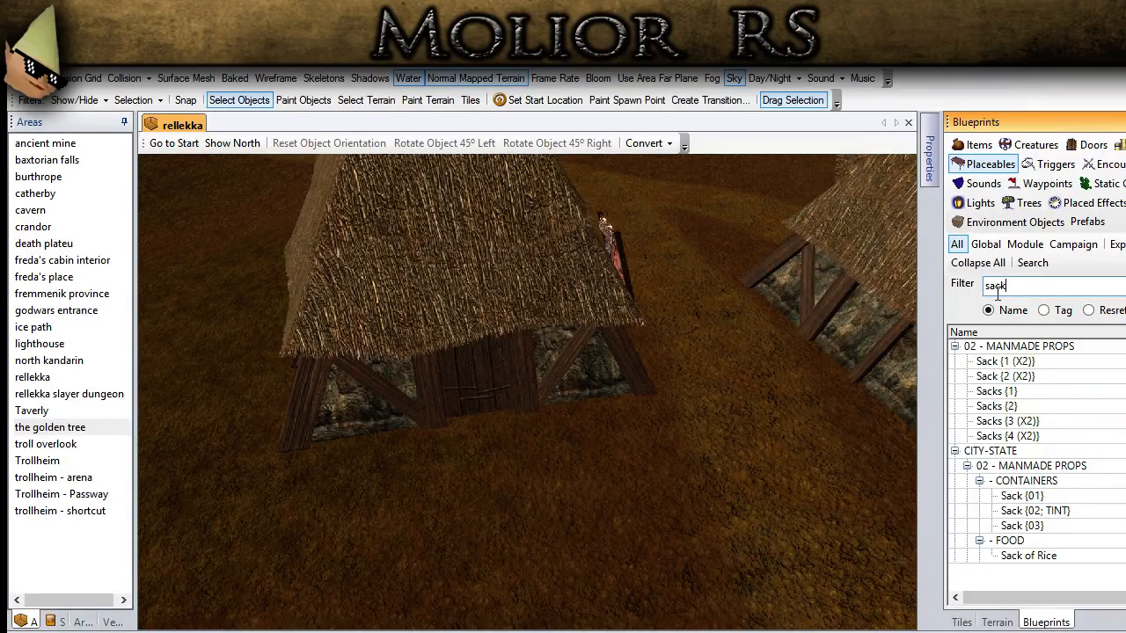
pyautogui.moveTo(837, 355); pyautogui.dragTo(895, 373, button='middle')
pyautogui.click(987, 405)
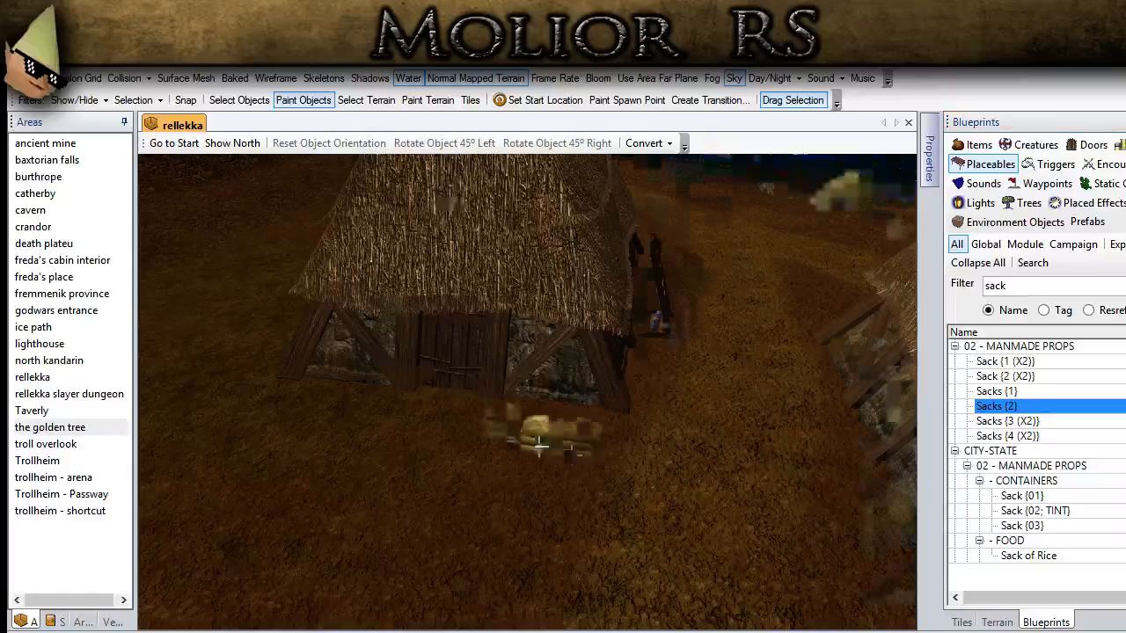
pyautogui.scroll(4, 540, 446)
pyautogui.moveTo(540, 447); pyautogui.dragTo(467, 399, button='middle')
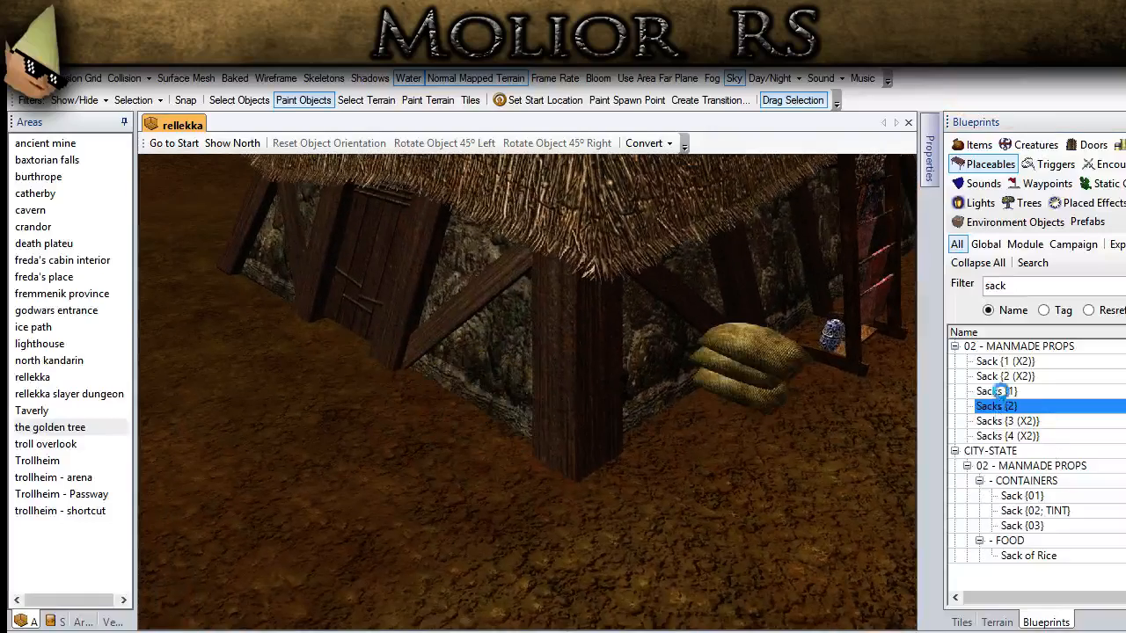
# Step: Place a Sacks {1} pile against the stone wall between the house's door and its corner post
pyautogui.click(997, 391)
pyautogui.scroll(5, 431, 411)
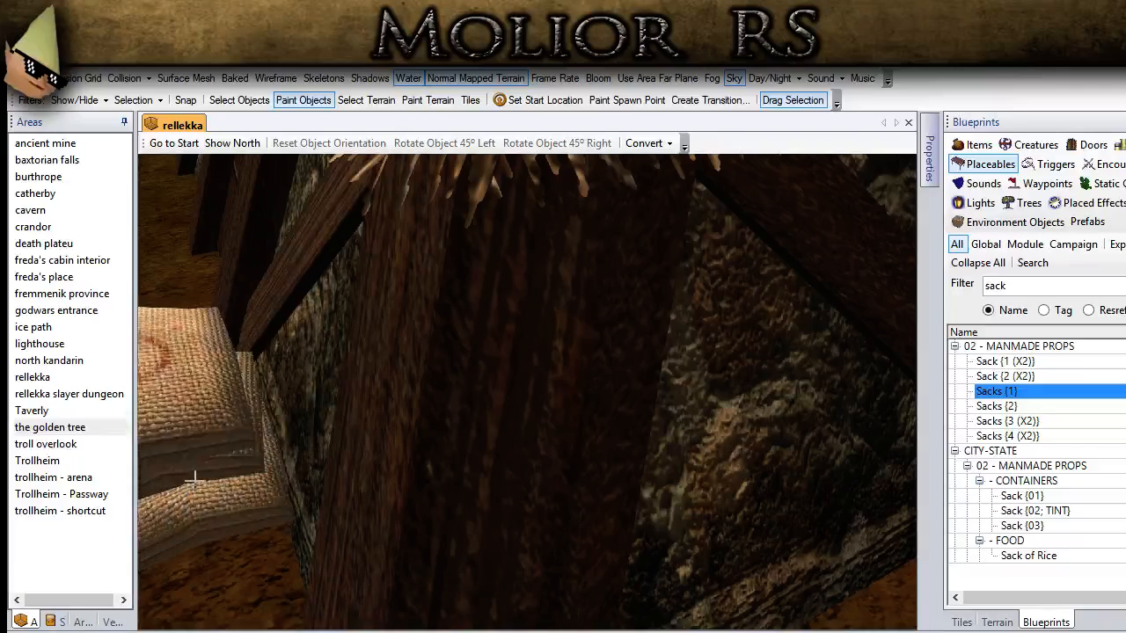
pyautogui.click(242, 102)
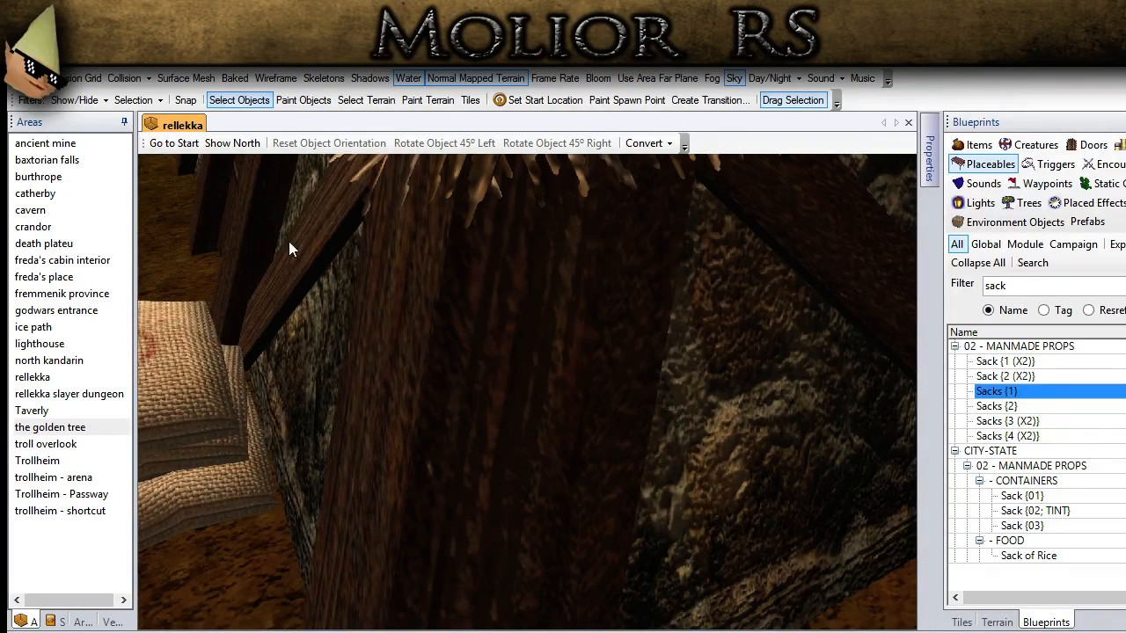
pyautogui.scroll(-5, 404, 296)
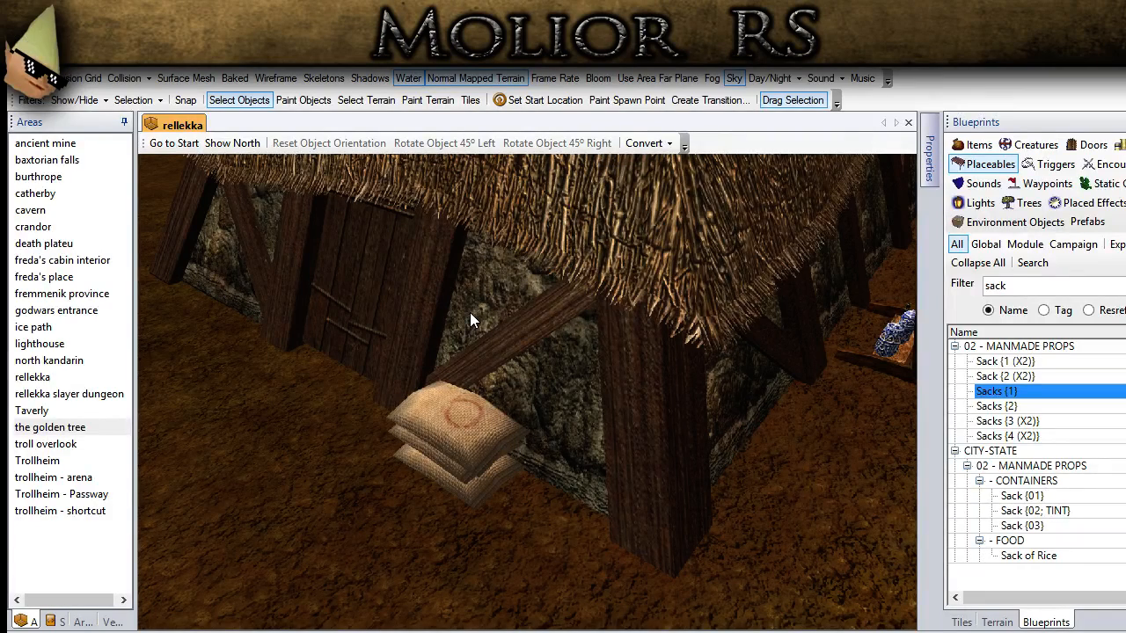
pyautogui.scroll(-5, 470, 312)
pyautogui.moveTo(452, 362); pyautogui.dragTo(669, 398, button='middle')
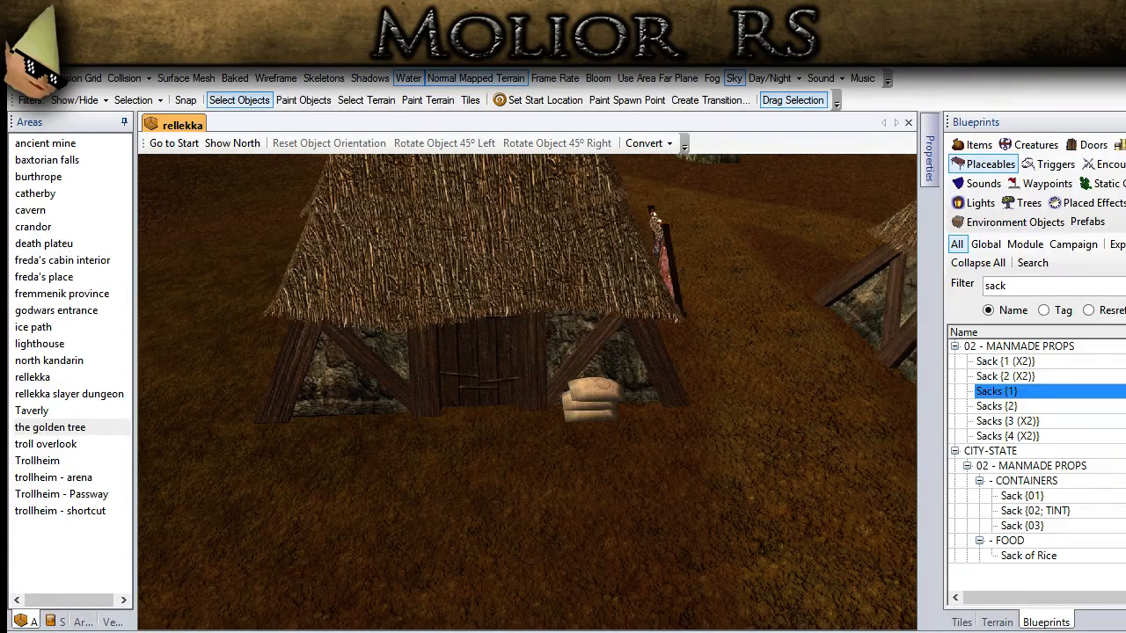
# Step: Duplicate the vase display stand from the house's side wall and place the copy in front of the door wall
pyautogui.click(670, 252)
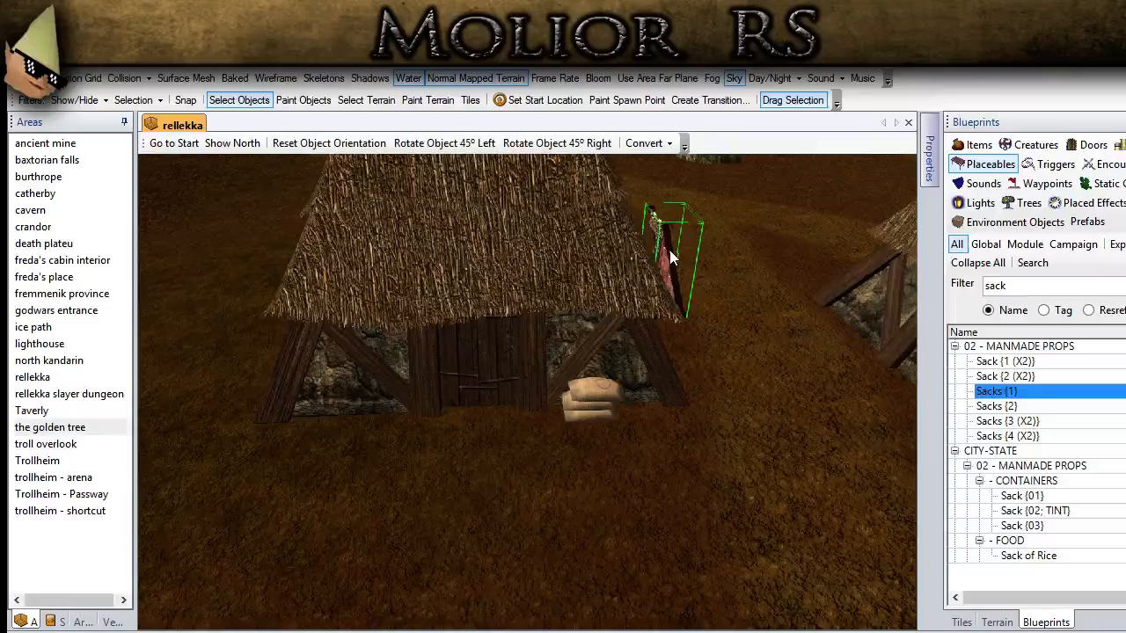
pyautogui.scroll(-3, 631, 342)
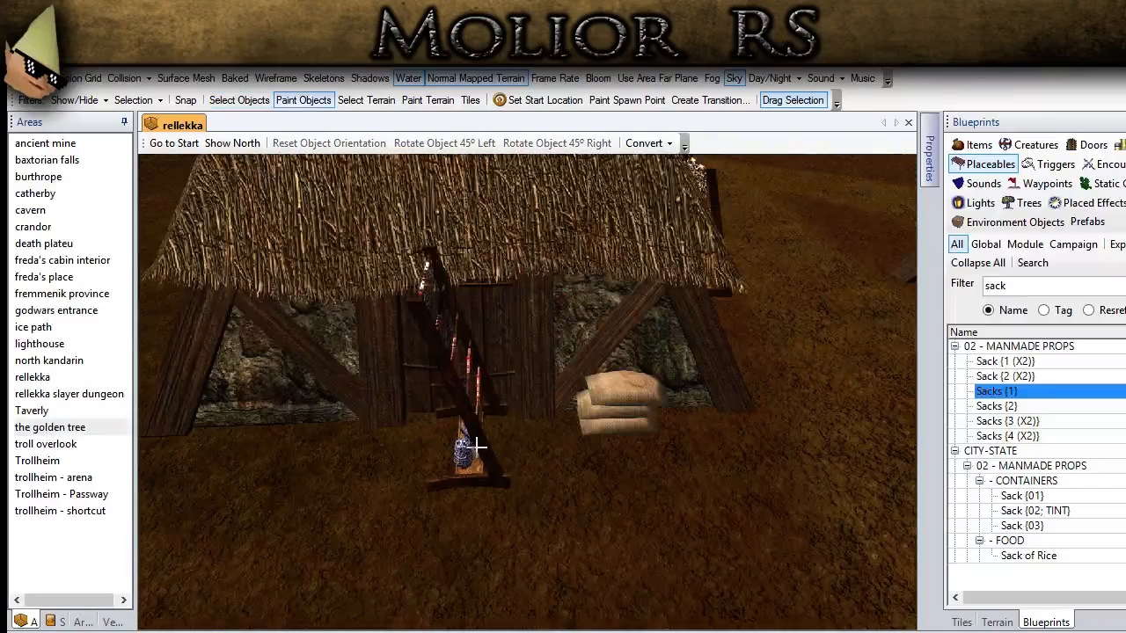
pyautogui.click(447, 505)
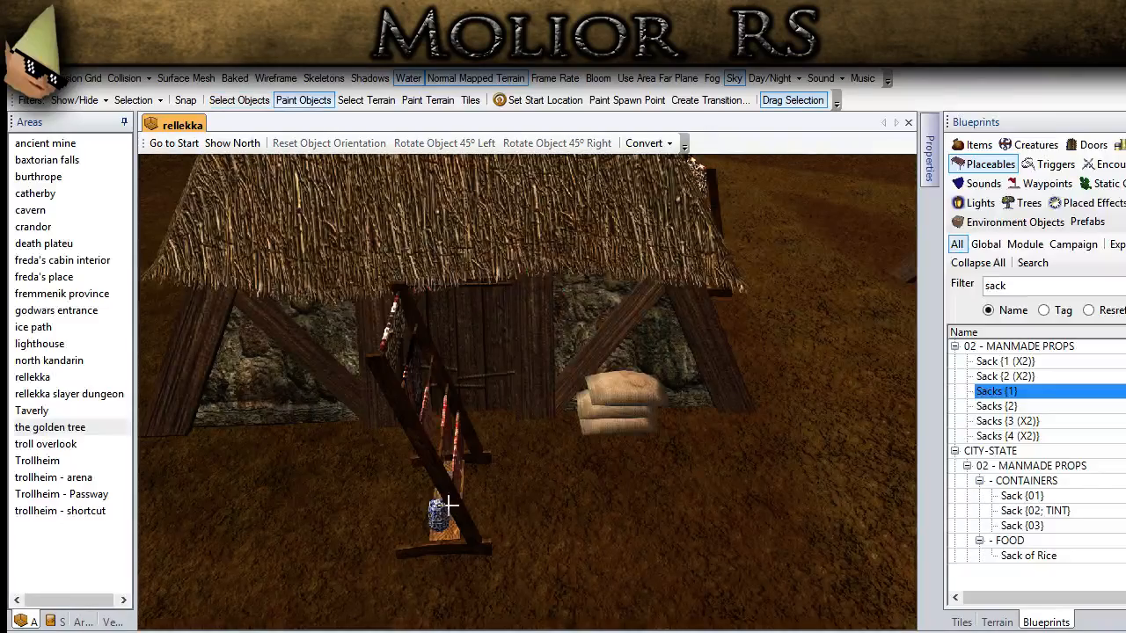
pyautogui.click(227, 99)
# Step: Turn the copied display stand 90° to the right and position it at the doorway beside the sacks
pyautogui.click(439, 422)
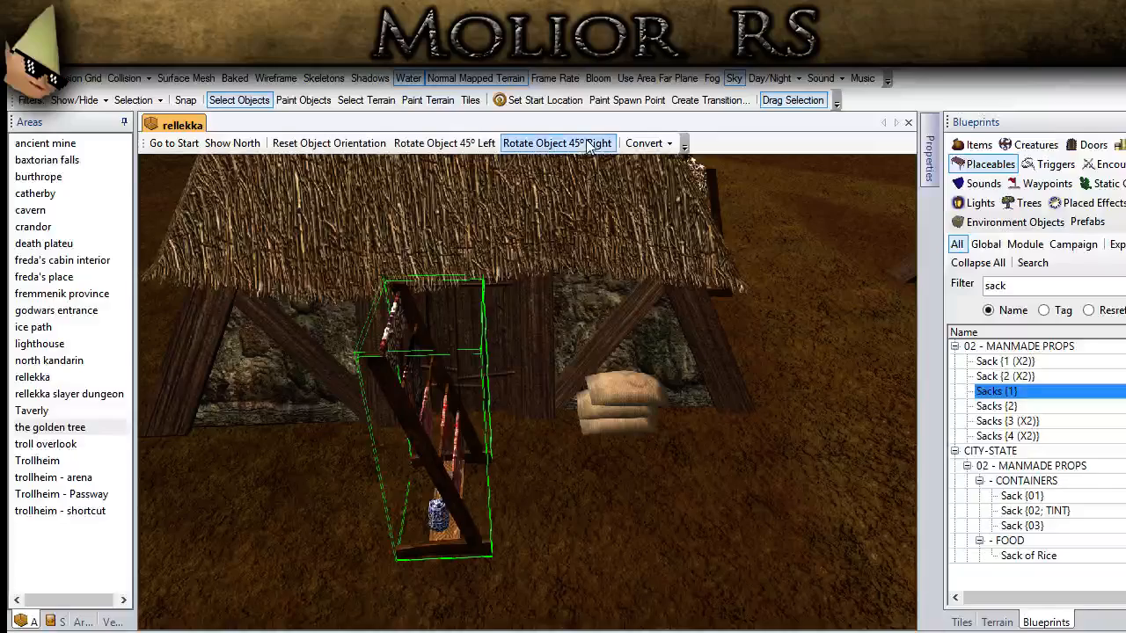
pyautogui.click(556, 143)
pyautogui.click(557, 143)
pyautogui.moveTo(526, 358); pyautogui.dragTo(625, 515, button='middle')
pyautogui.moveTo(626, 515); pyautogui.dragTo(581, 452)
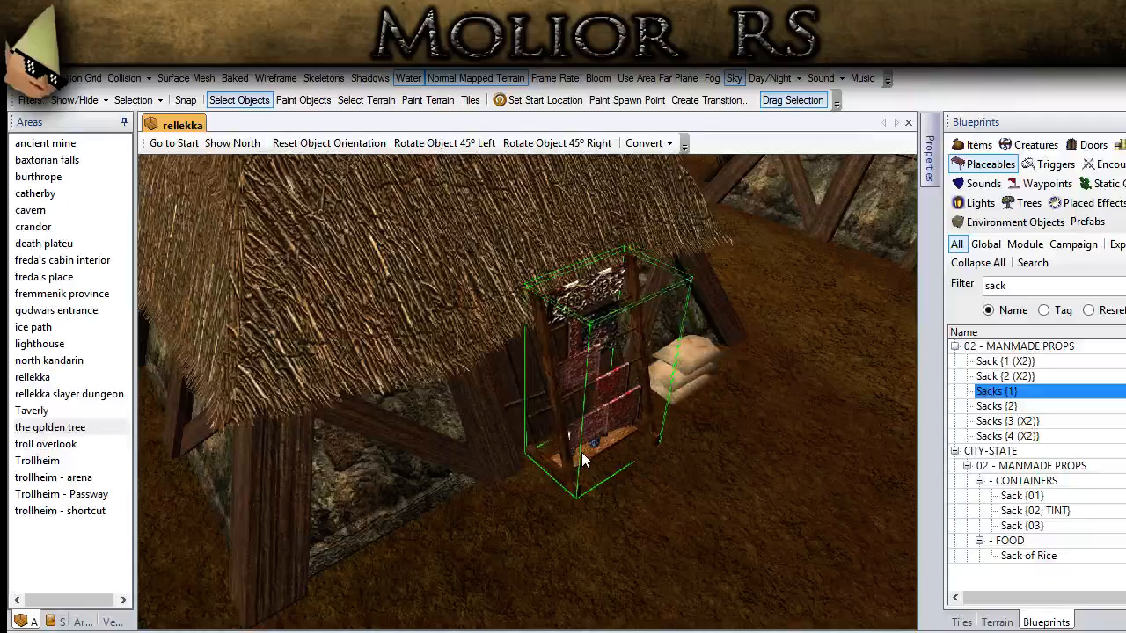
# Step: Lower the copied display stand slightly toward the ground and deselect it
pyautogui.press('pagedown')
pyautogui.press('pagedown')
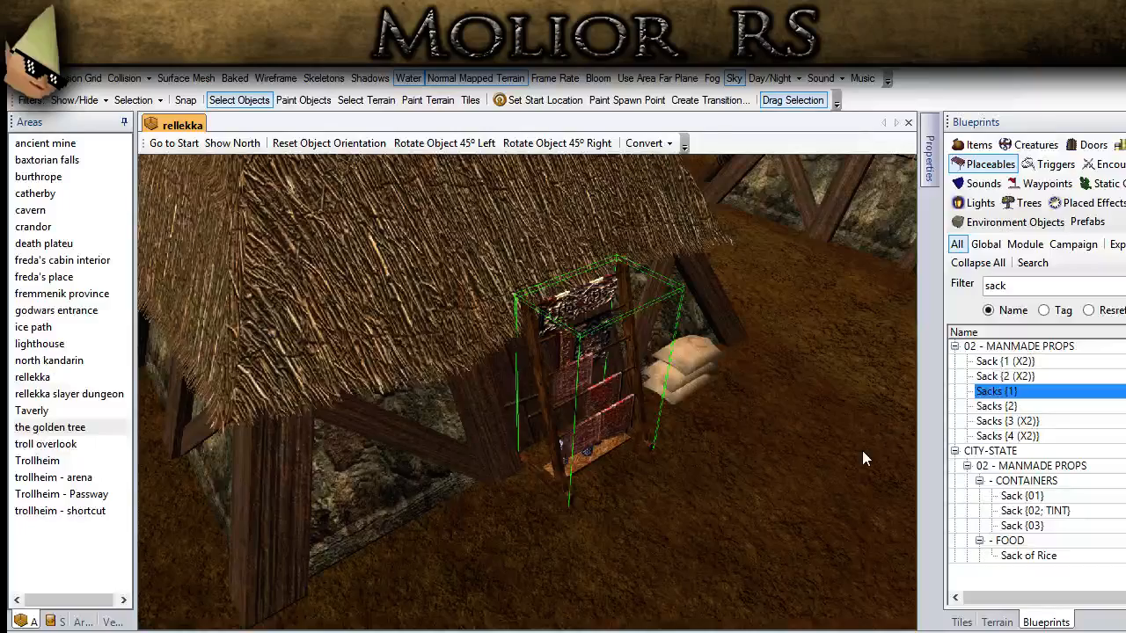
pyautogui.scroll(-5, 862, 451)
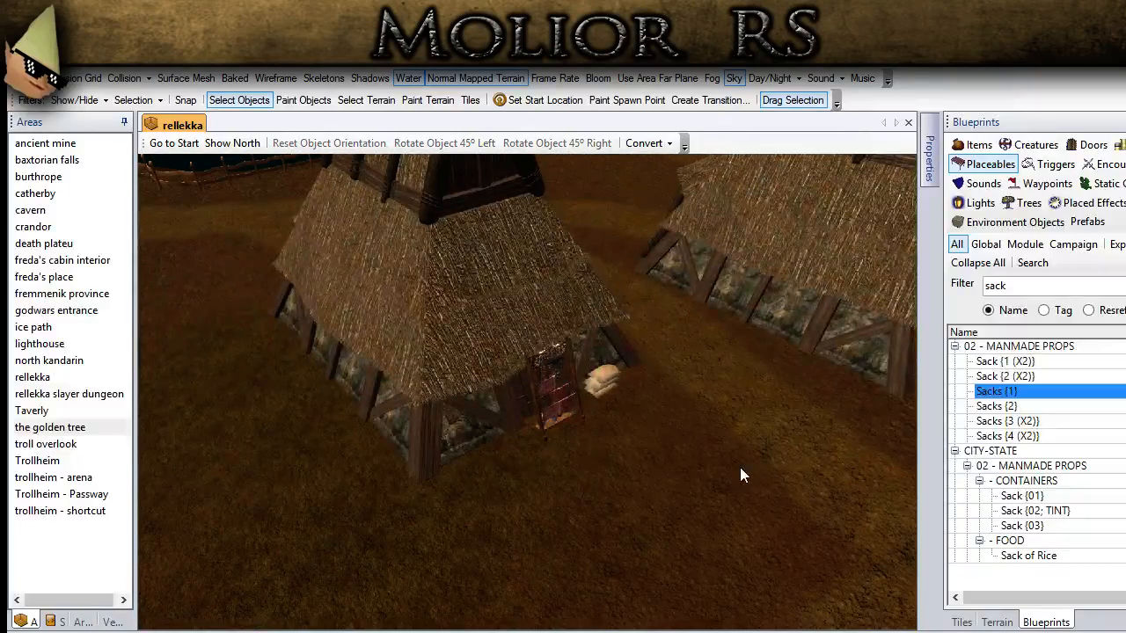
# Step: Place a copied palisade wall section on the slope beside the large hall and select it
pyautogui.moveTo(619, 449); pyautogui.dragTo(731, 510, button='middle')
pyautogui.keyDown('ctrl'); pyautogui.moveTo(732, 510); pyautogui.dragTo(390, 497); pyautogui.keyUp('ctrl')
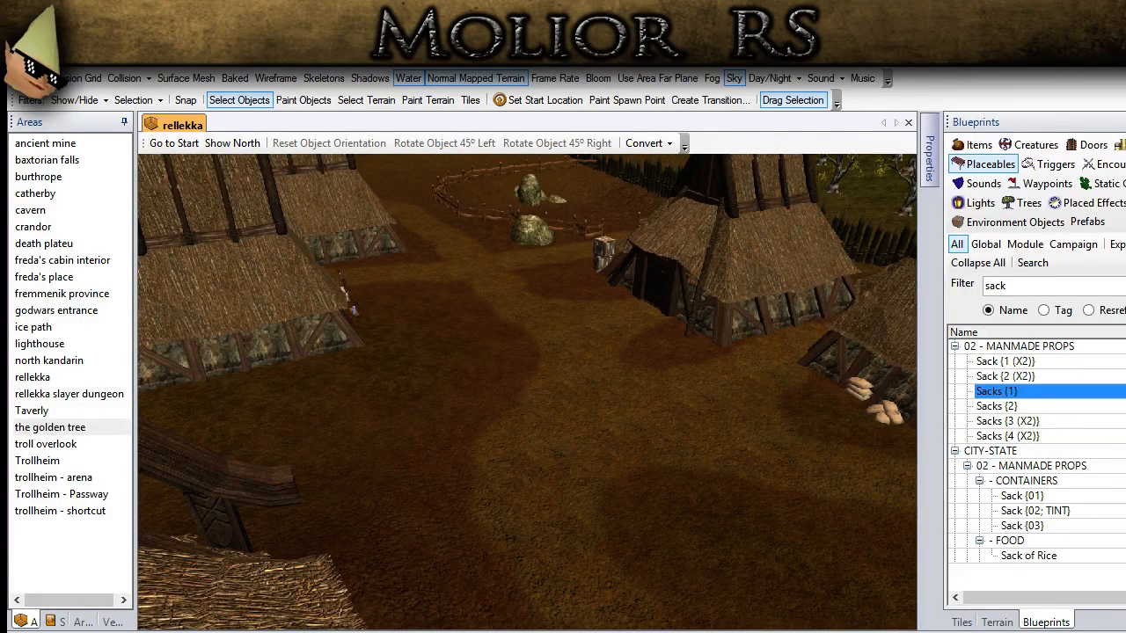
pyautogui.moveTo(522, 475); pyautogui.dragTo(462, 425, button='middle')
pyautogui.moveTo(651, 281); pyautogui.dragTo(590, 463, button='middle')
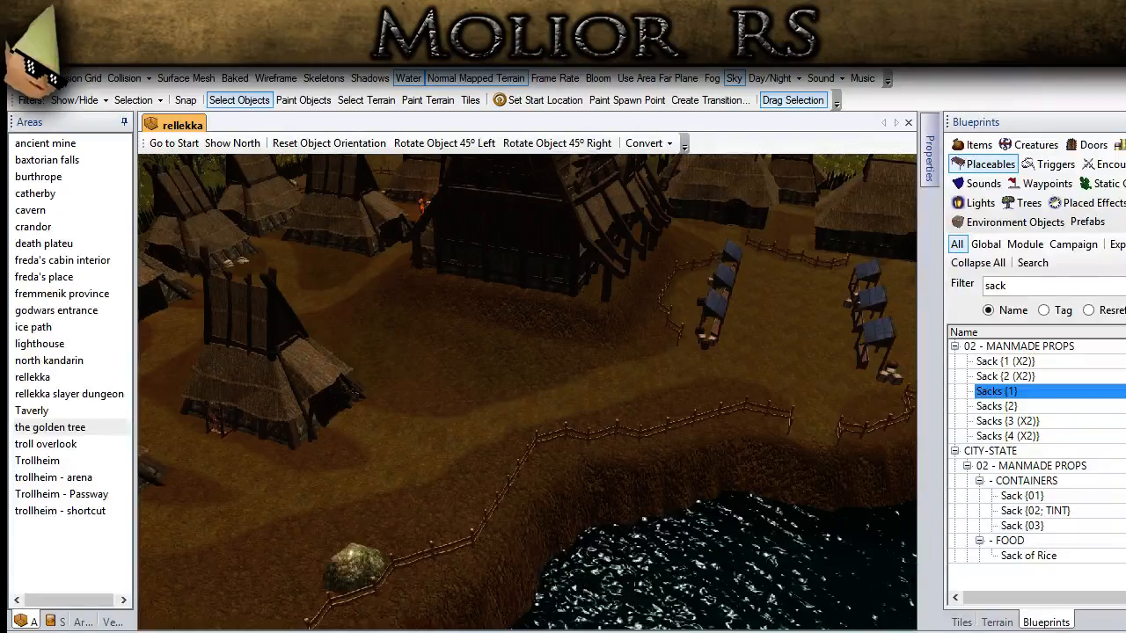
pyautogui.scroll(4, 557, 287)
pyautogui.moveTo(556, 287); pyautogui.dragTo(603, 460, button='middle')
pyautogui.click(265, 106)
pyautogui.click(704, 488)
pyautogui.scroll(-4, 704, 488)
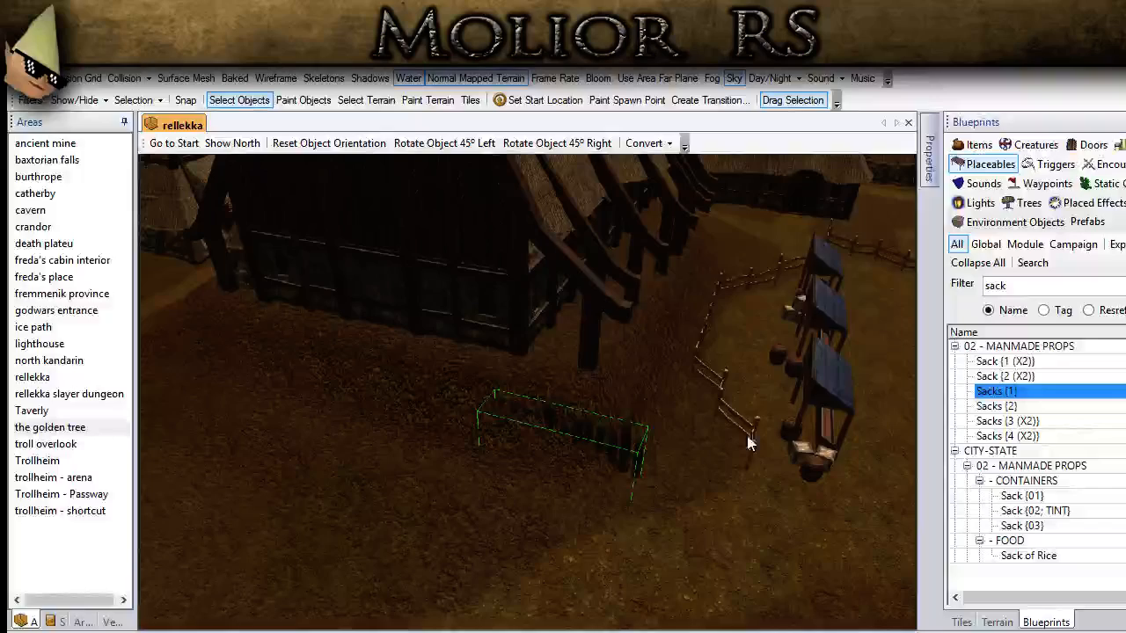
# Step: Turn off Height Lock in the palisade section's properties
pyautogui.click(930, 157)
pyautogui.scroll(-8, 876, 396)
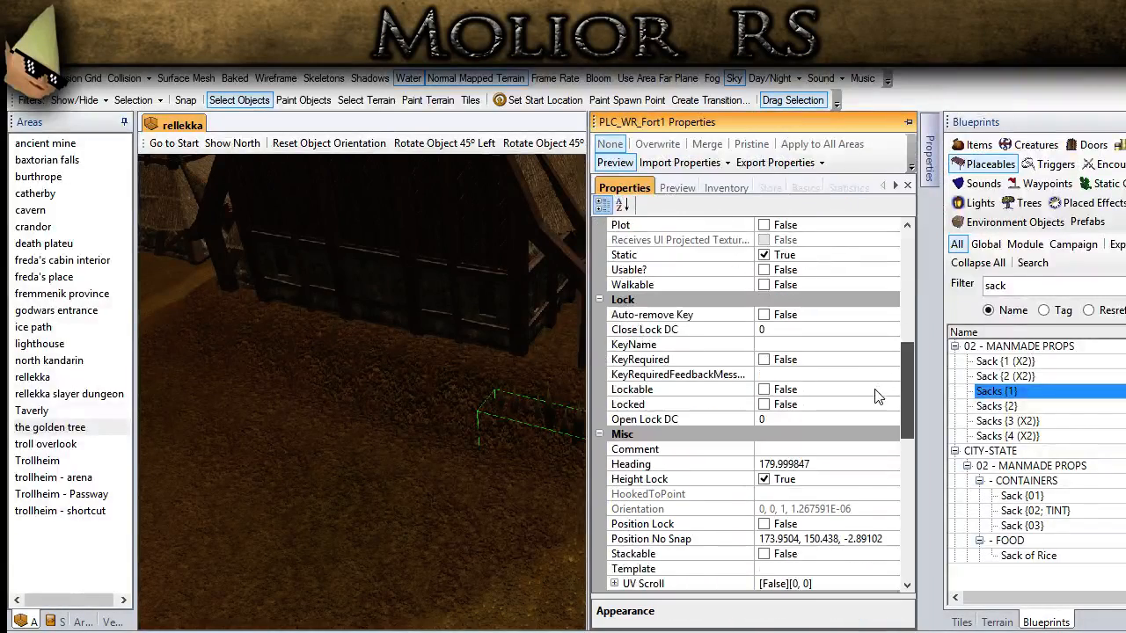
pyautogui.scroll(-1, 876, 396)
pyautogui.click(763, 449)
pyautogui.scroll(4, 424, 411)
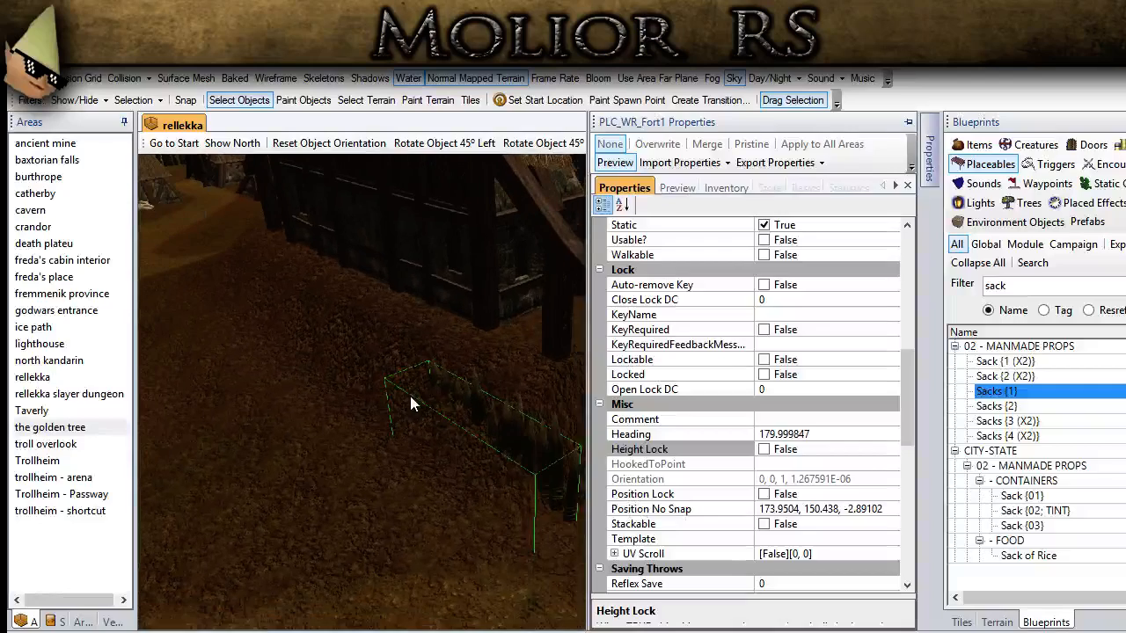
# Step: Turn the palisade section 45° to the right and lower it into the slope near the large hall's corner
pyautogui.click(554, 143)
pyautogui.moveTo(525, 388); pyautogui.dragTo(532, 388)
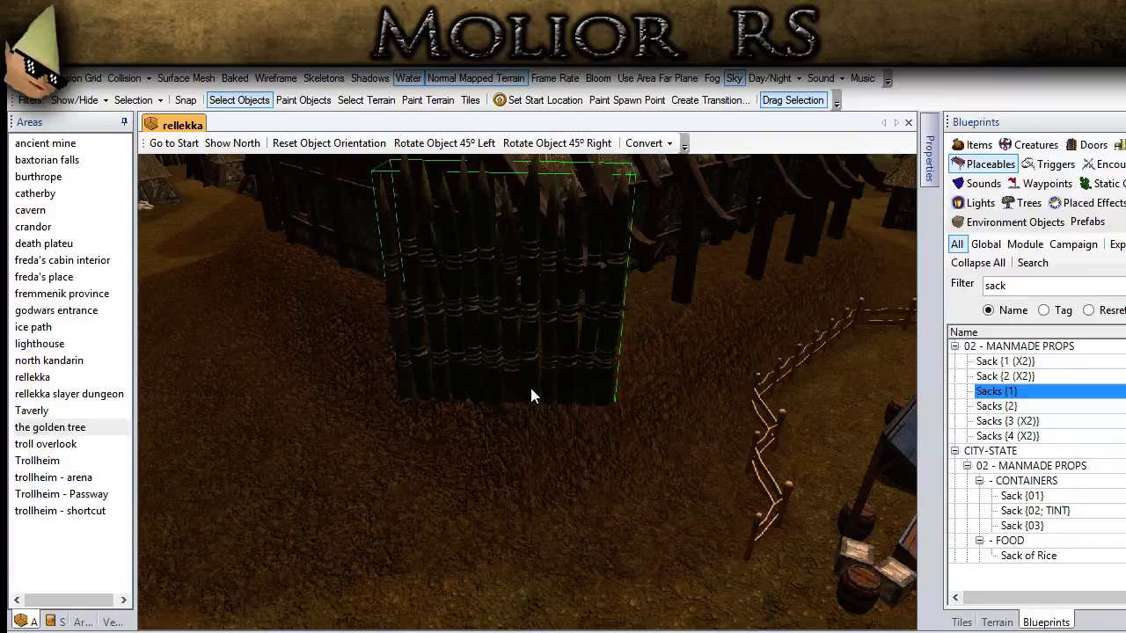
pyautogui.press('pagedown')
pyautogui.press('pagedown')
pyautogui.press('pagedown')
pyautogui.press('pagedown')
pyautogui.press('pagedown')
pyautogui.press('pagedown')
pyautogui.moveTo(505, 422); pyautogui.dragTo(410, 426, button='middle')
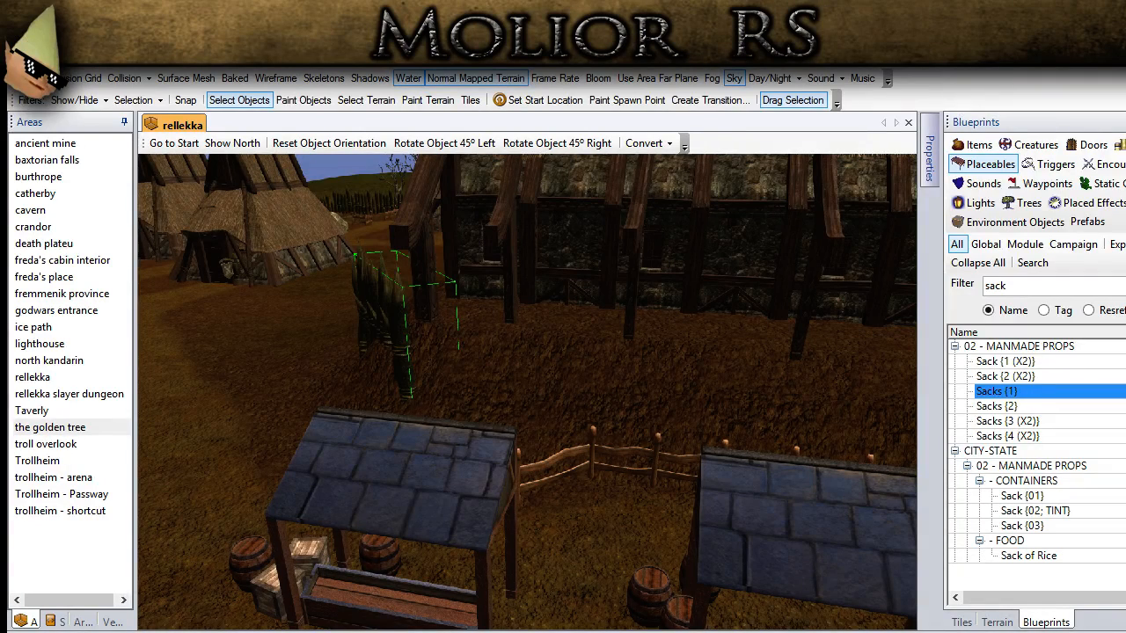
pyautogui.moveTo(569, 401); pyautogui.dragTo(510, 508, button='middle')
pyautogui.moveTo(417, 545); pyautogui.dragTo(566, 552, button='middle')
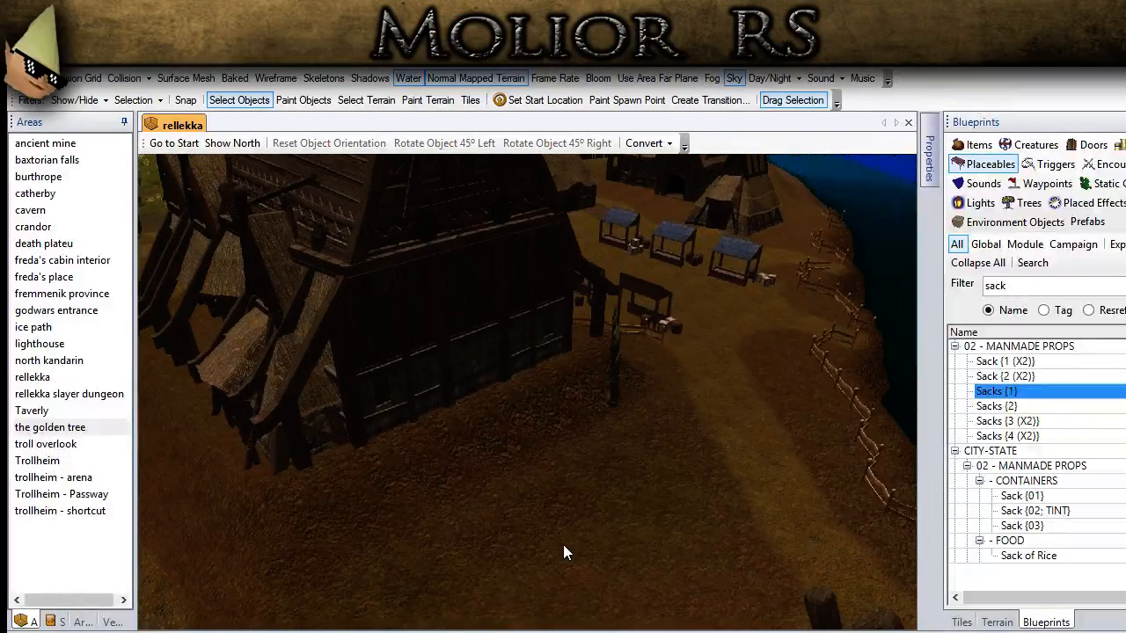
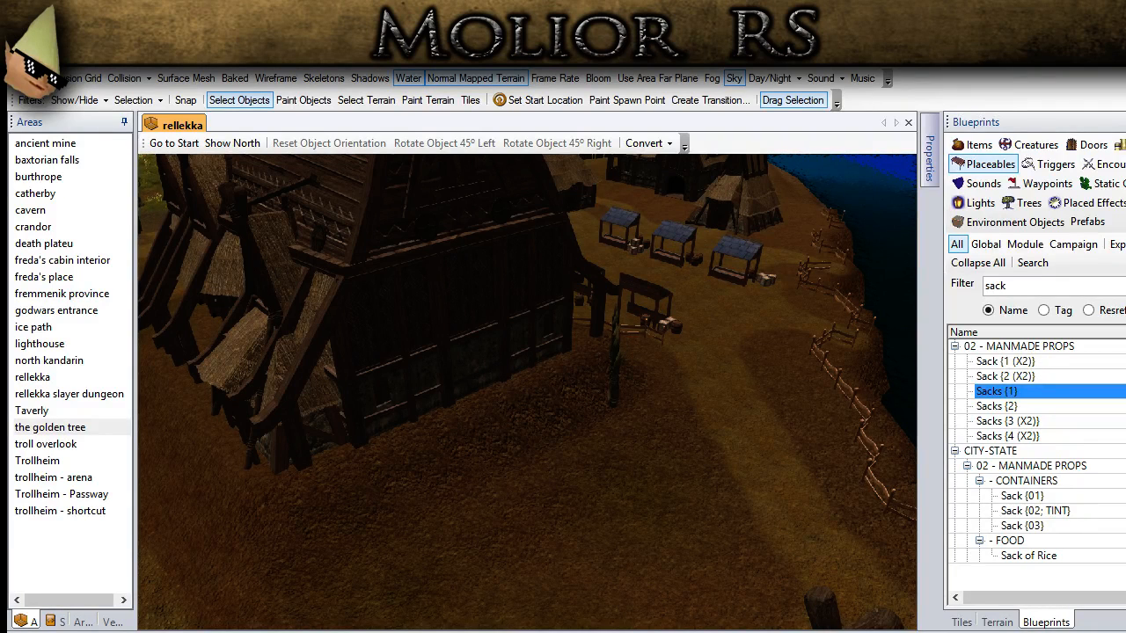
# Step: Place copied palisade sections along the grassy bank at the head of the narrow inlet below the village
pyautogui.moveTo(352, 352); pyautogui.dragTo(491, 408, button='middle')
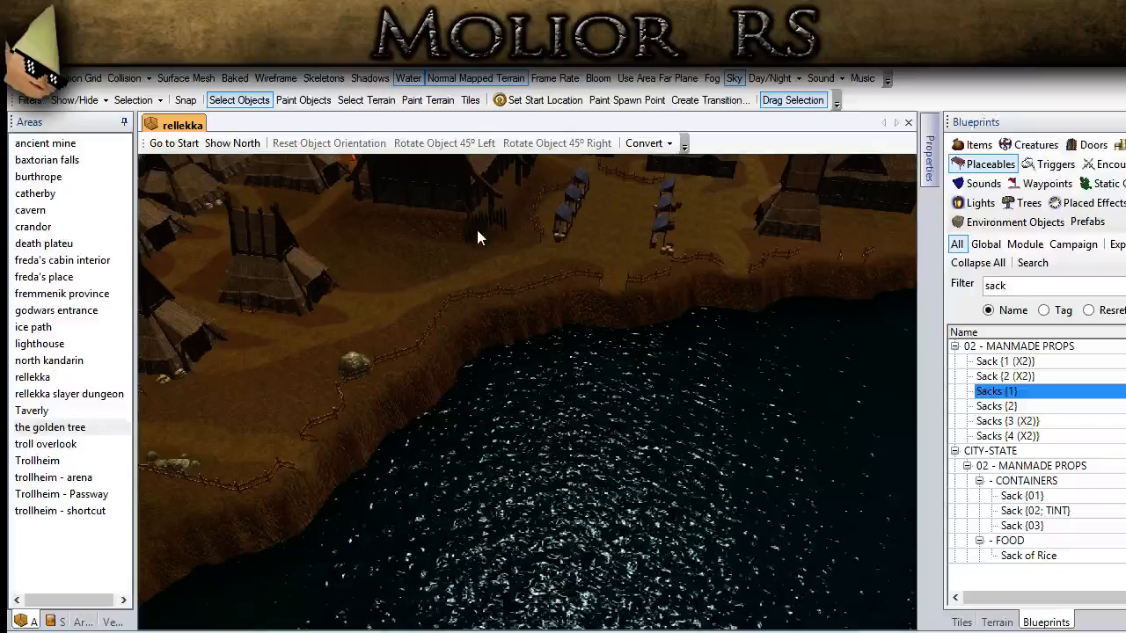
pyautogui.click(478, 230)
pyautogui.moveTo(399, 376); pyautogui.dragTo(736, 334, button='middle')
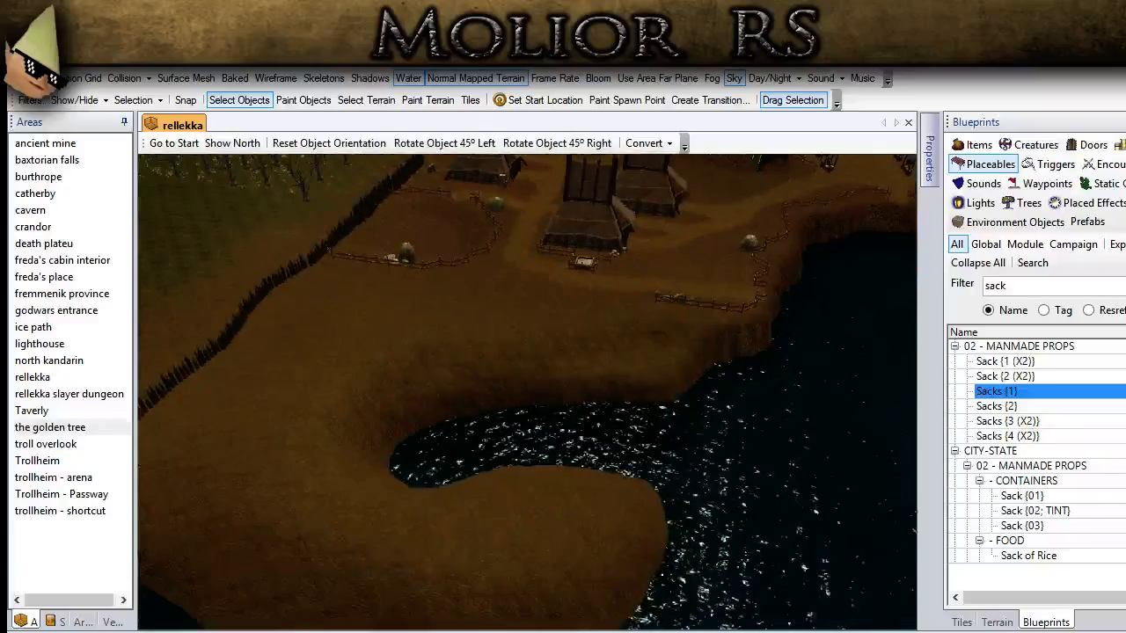
pyautogui.scroll(5, 434, 533)
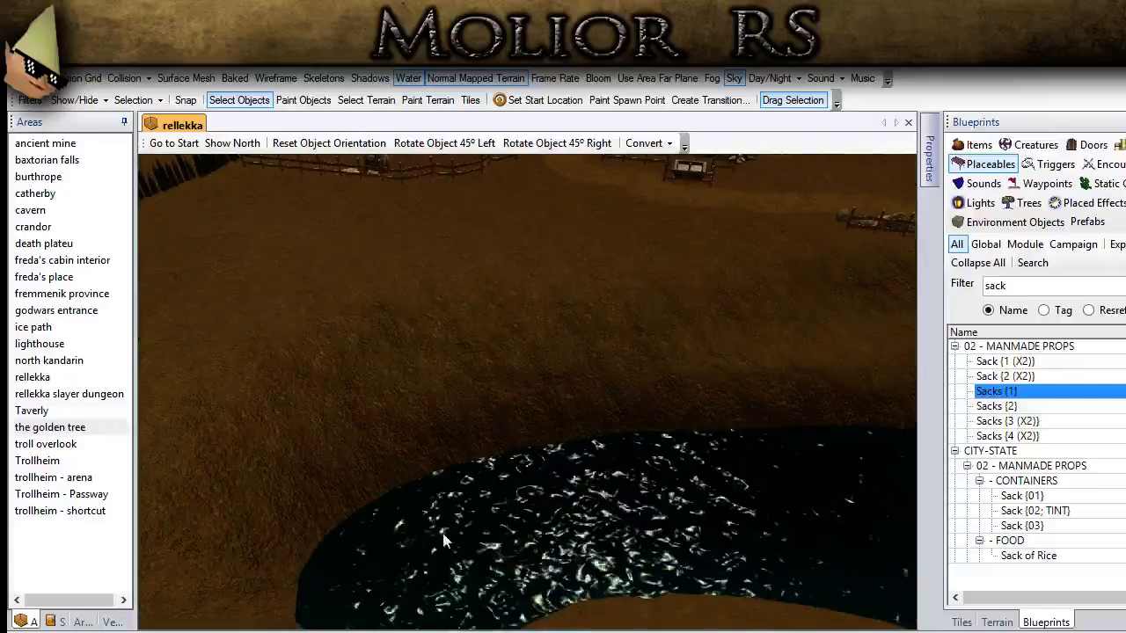
pyautogui.moveTo(434, 533); pyautogui.dragTo(250, 500, button='middle')
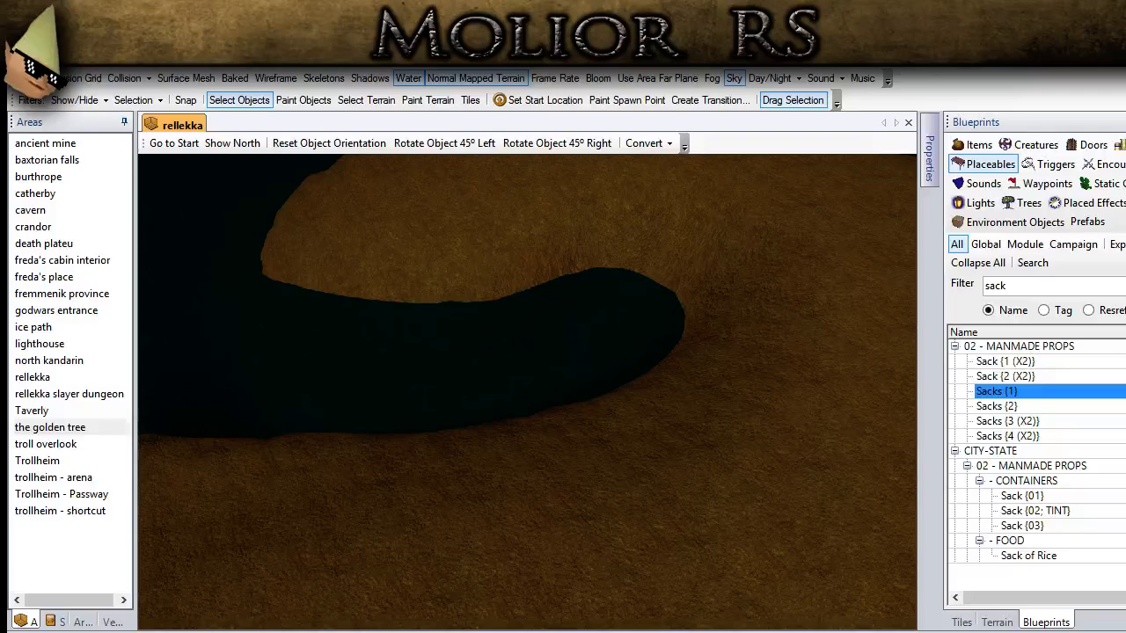
pyautogui.hotkey('ctrl', 'v')
pyautogui.click(677, 379)
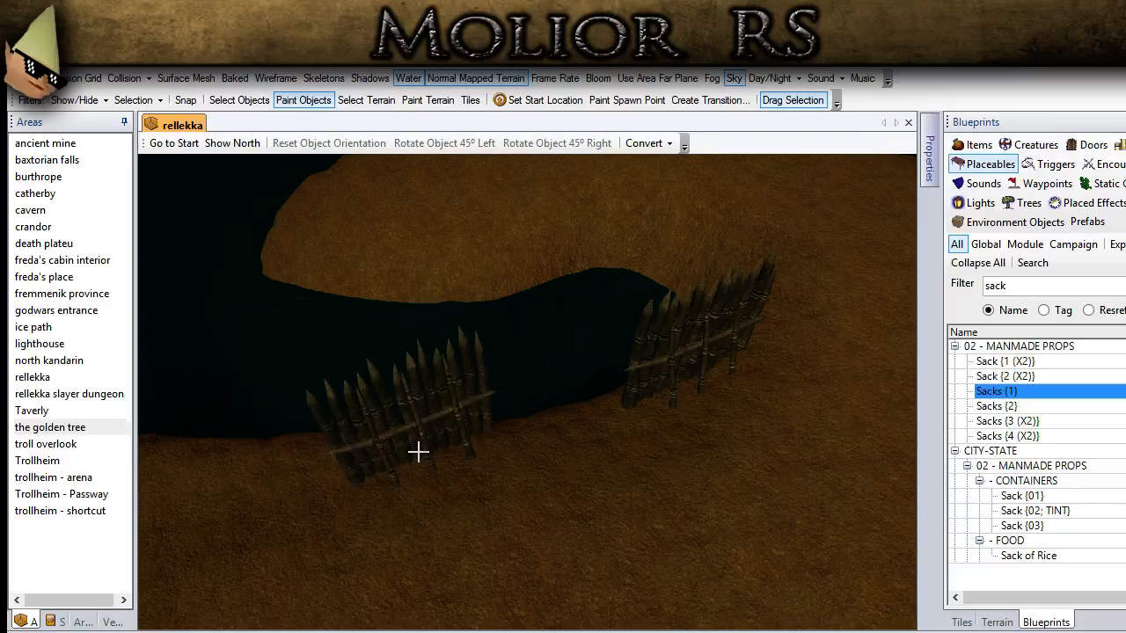
pyautogui.click(405, 448)
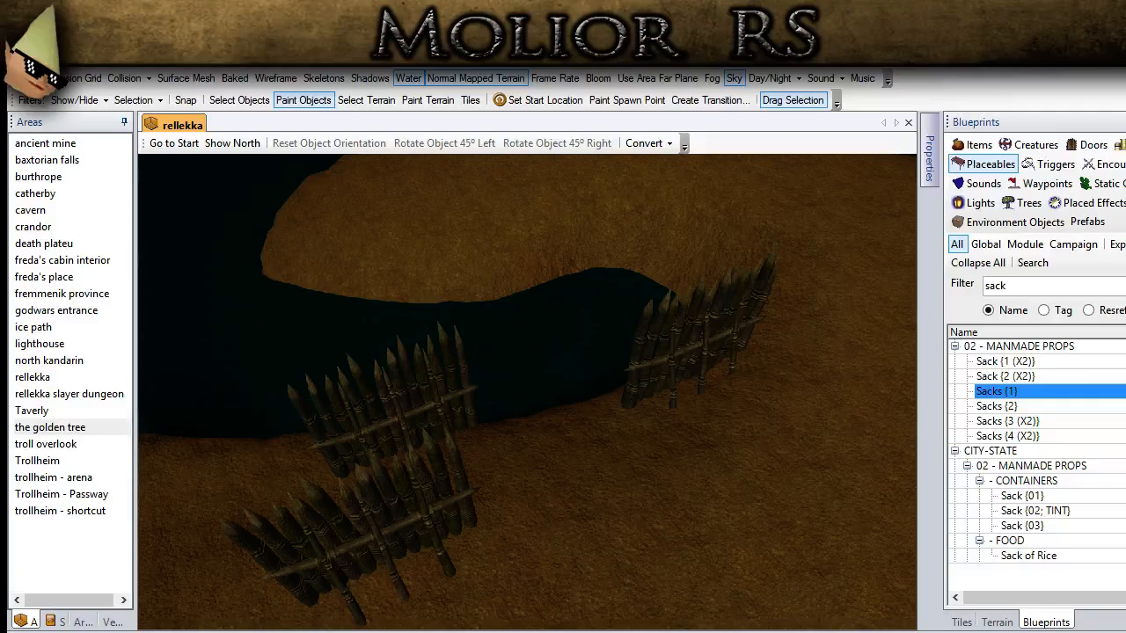
# Step: Place more palisade copies further along the inlet's village-side slope and return to selecting objects
pyautogui.scroll(-2, 422, 495)
pyautogui.keyDown('ctrl'); pyautogui.moveTo(379, 377); pyautogui.dragTo(580, 449); pyautogui.keyUp('ctrl')
pyautogui.moveTo(501, 422); pyautogui.dragTo(590, 408, button='middle')
pyautogui.click(556, 407)
pyautogui.click(583, 537)
pyautogui.click(240, 100)
# Step: Reposition the two overlapping palisade sections on the inlet's slope so they join end to end
pyautogui.moveTo(431, 269); pyautogui.dragTo(584, 334, button='middle')
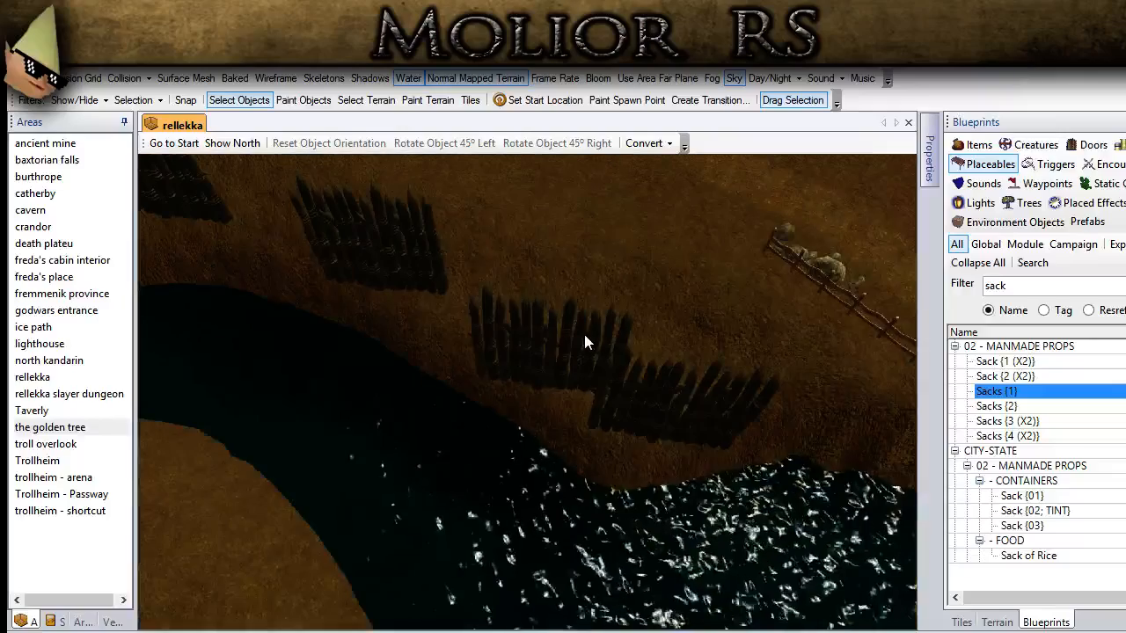
pyautogui.click(545, 335)
pyautogui.moveTo(676, 408)
pyautogui.mouseDown()
pyautogui.moveTo(694, 398)
pyautogui.moveTo(684, 393)
pyautogui.mouseUp()
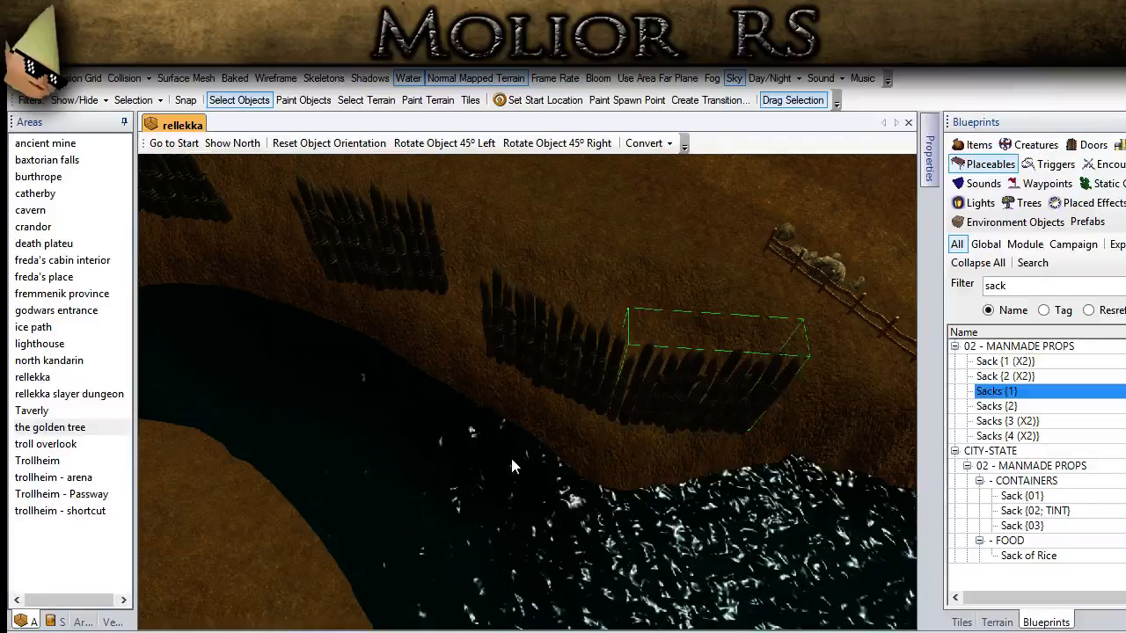
# Step: Move the palisade section at the head of the inlet closer to the water and lower it into the bank
pyautogui.scroll(-1, 440, 446)
pyautogui.moveTo(330, 301); pyautogui.dragTo(399, 343, button='middle')
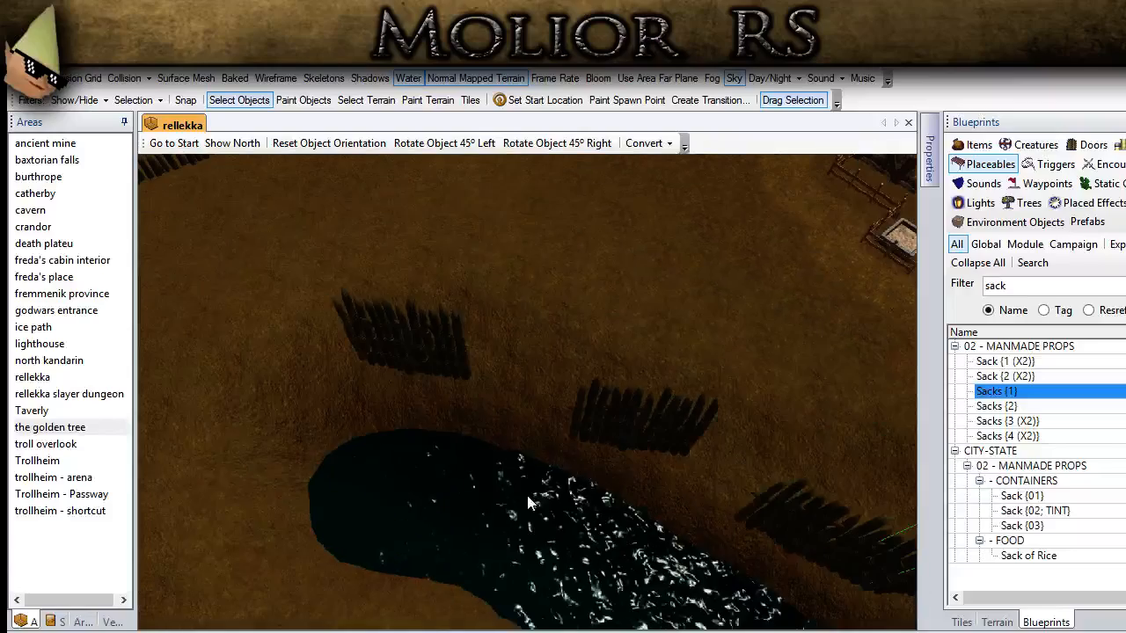
pyautogui.moveTo(411, 360); pyautogui.dragTo(509, 358, button='middle')
pyautogui.moveTo(523, 451); pyautogui.dragTo(645, 467, button='middle')
pyautogui.click(479, 306)
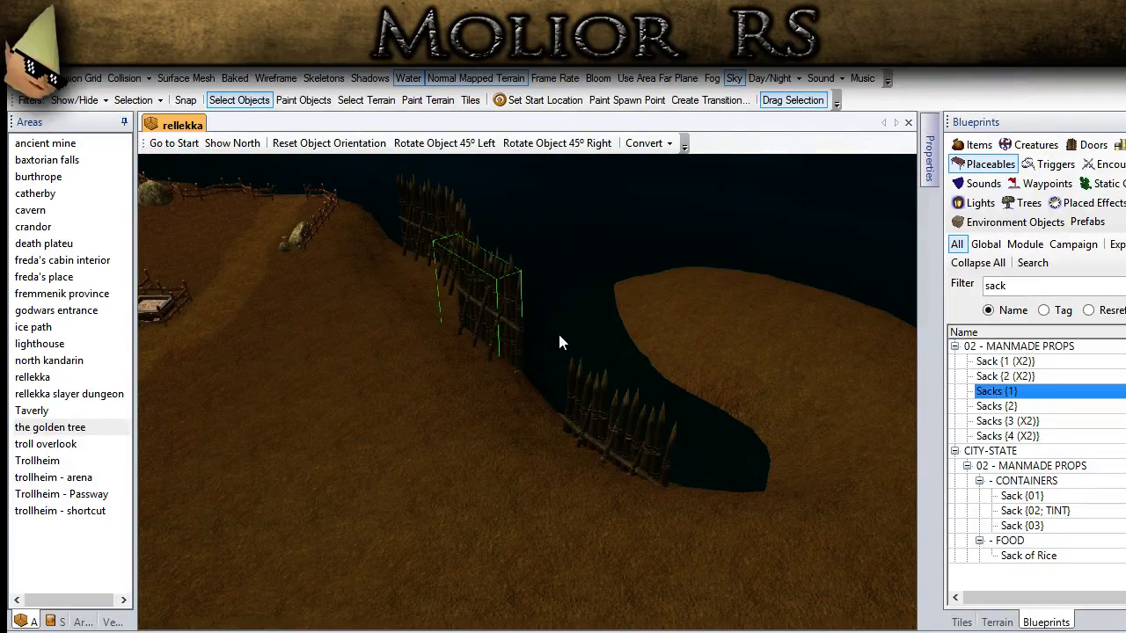
pyautogui.moveTo(568, 349); pyautogui.dragTo(478, 343, button='middle')
pyautogui.click(408, 384)
pyautogui.press('Right')
pyautogui.press('Right')
pyautogui.press('Right')
pyautogui.press('Right')
pyautogui.press('Right')
pyautogui.press('Right')
pyautogui.press('Right')
pyautogui.press('Right')
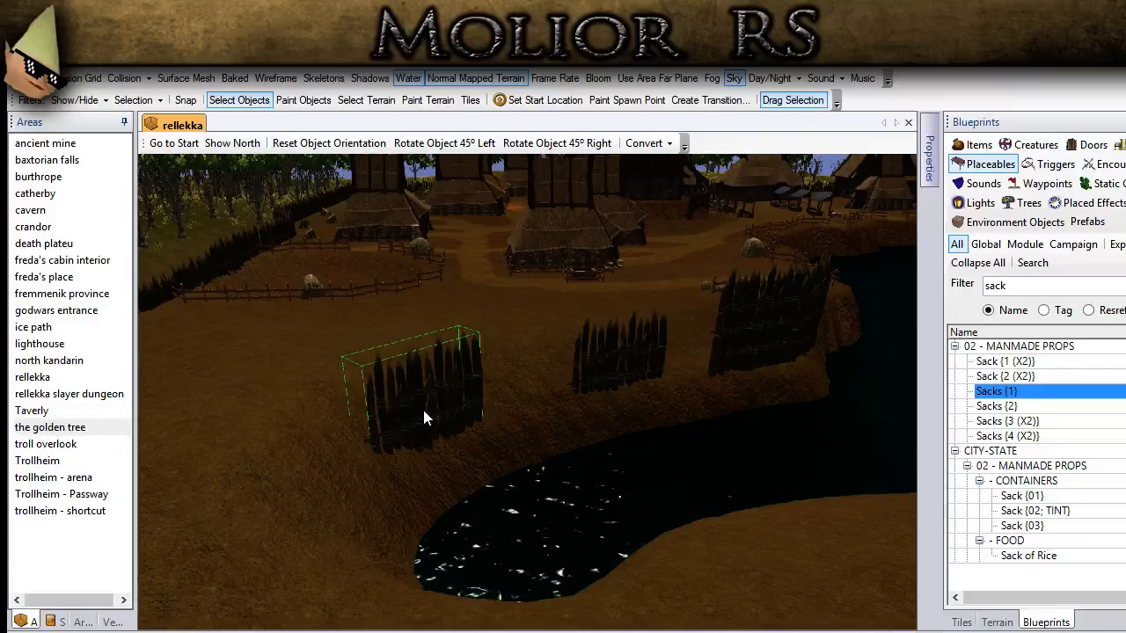
pyautogui.press('pagedown')
pyautogui.press('pagedown')
pyautogui.press('pagedown')
pyautogui.press('pagedown')
pyautogui.press('pagedown')
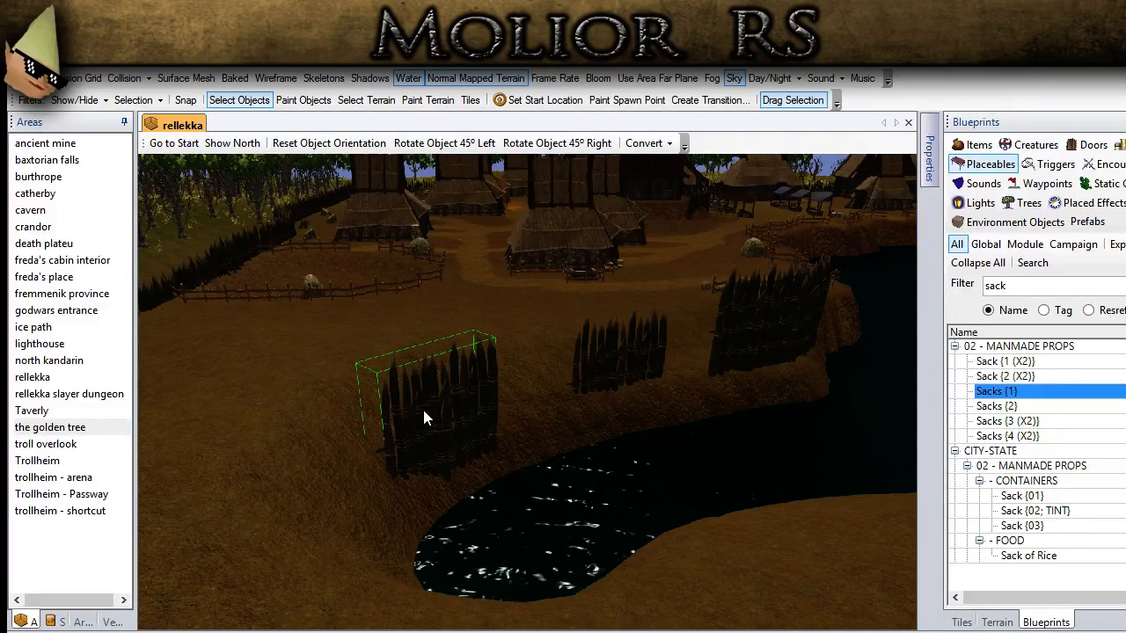
# Step: Move the middle palisade section down the bank toward the water, adjust its height into the slope, and deselect it
pyautogui.click(592, 349)
pyautogui.moveTo(591, 349); pyautogui.dragTo(568, 384, button='middle')
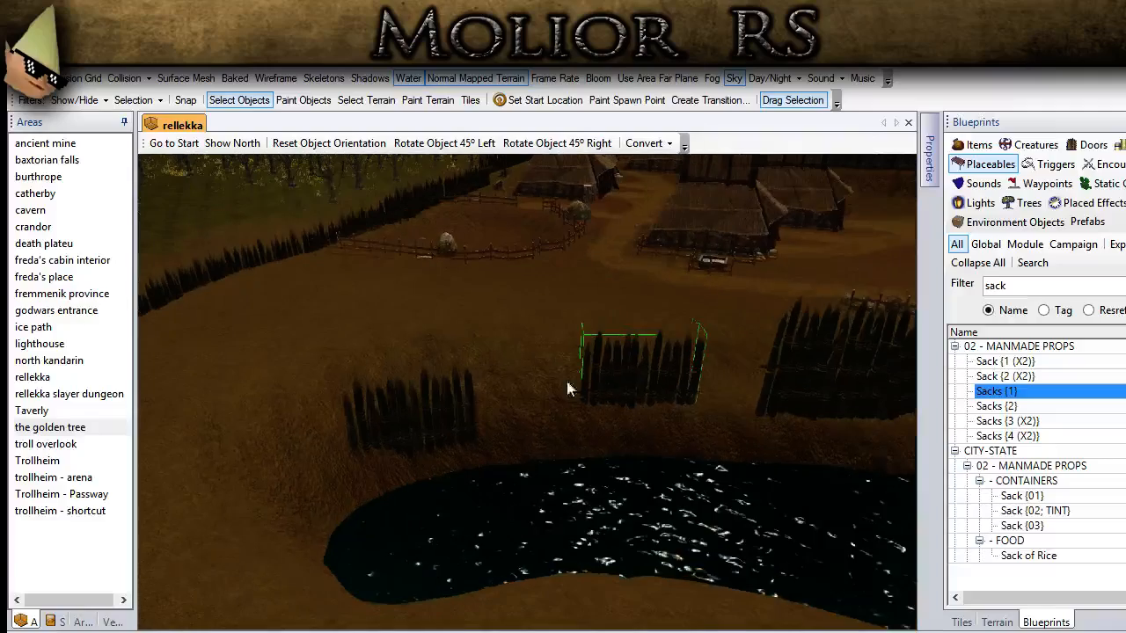
pyautogui.press('pageup')
pyautogui.press('pageup')
pyautogui.press('pageup')
pyautogui.moveTo(628, 395); pyautogui.dragTo(620, 416)
pyautogui.press('pagedown')
pyautogui.press('pagedown')
pyautogui.press('pagedown')
pyautogui.press('pagedown')
pyautogui.press('pagedown')
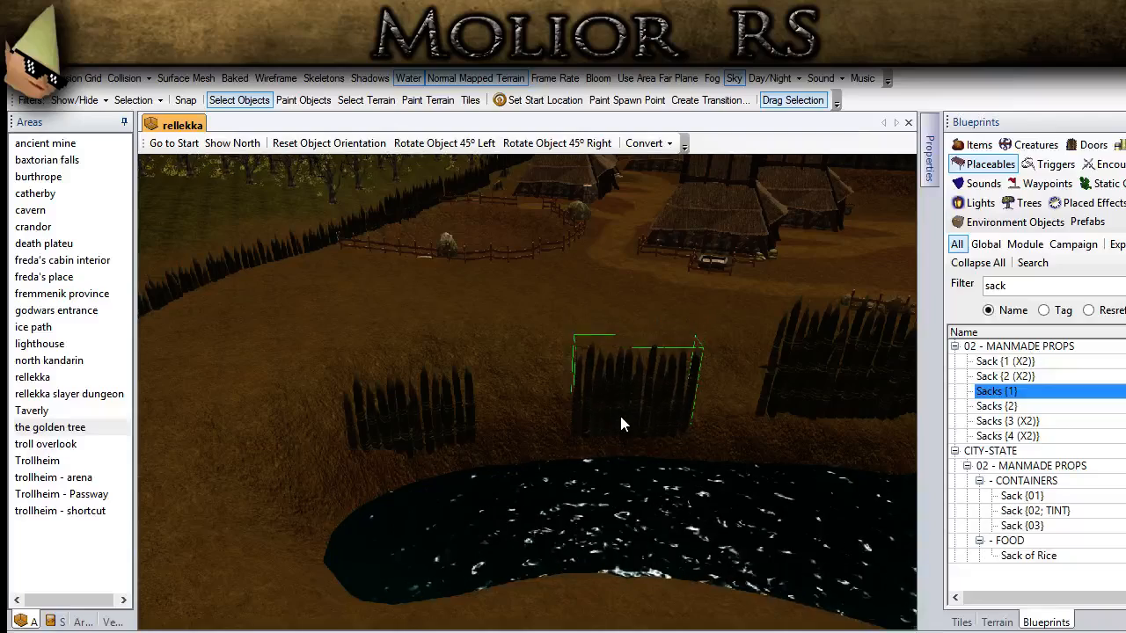
pyautogui.moveTo(621, 416); pyautogui.dragTo(482, 387, button='middle')
pyautogui.moveTo(366, 384); pyautogui.dragTo(608, 478, button='middle')
pyautogui.click(360, 560)
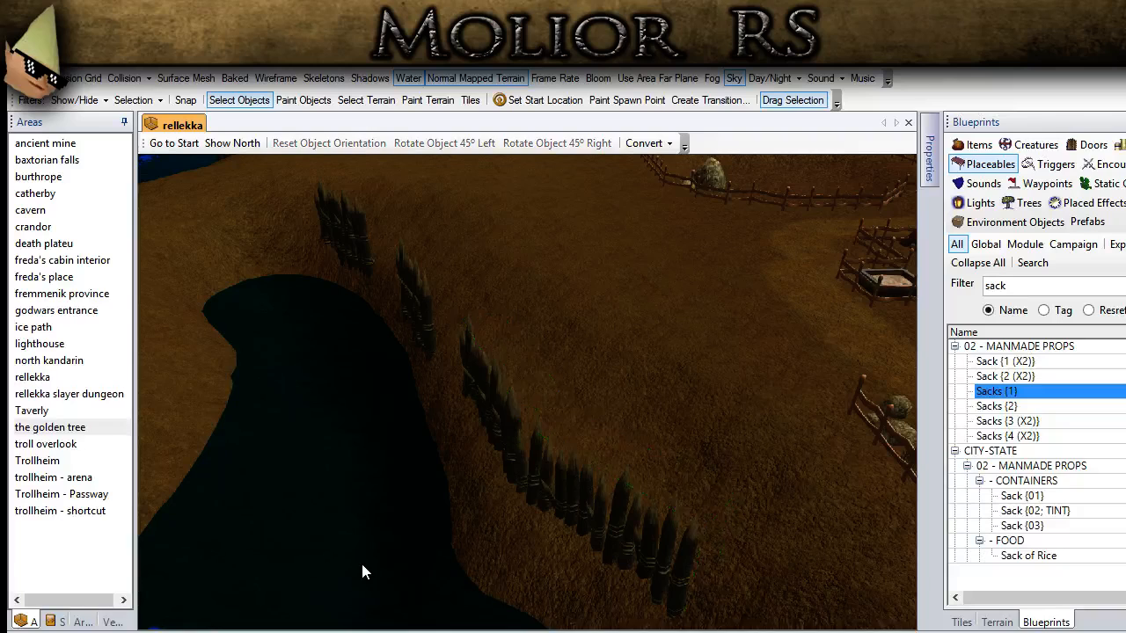
# Step: Place another palisade copy on the shoreline slope beside the small rocks and the gap in the wooden fence
pyautogui.scroll(-3, 360, 560)
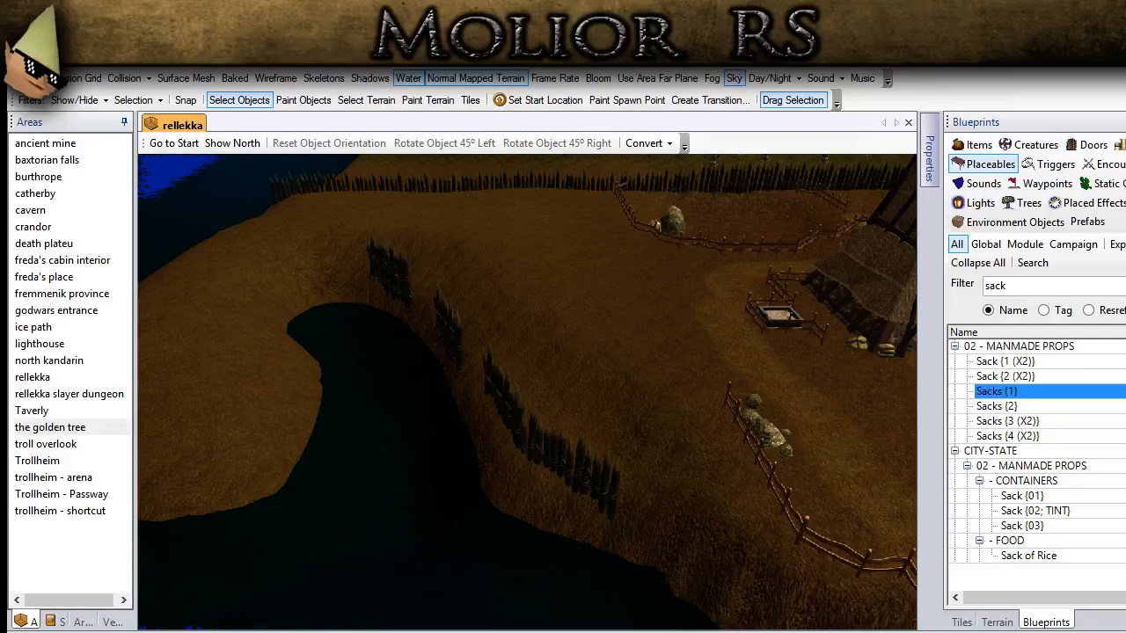
pyautogui.scroll(-3, 555, 484)
pyautogui.moveTo(556, 485); pyautogui.dragTo(369, 435, button='middle')
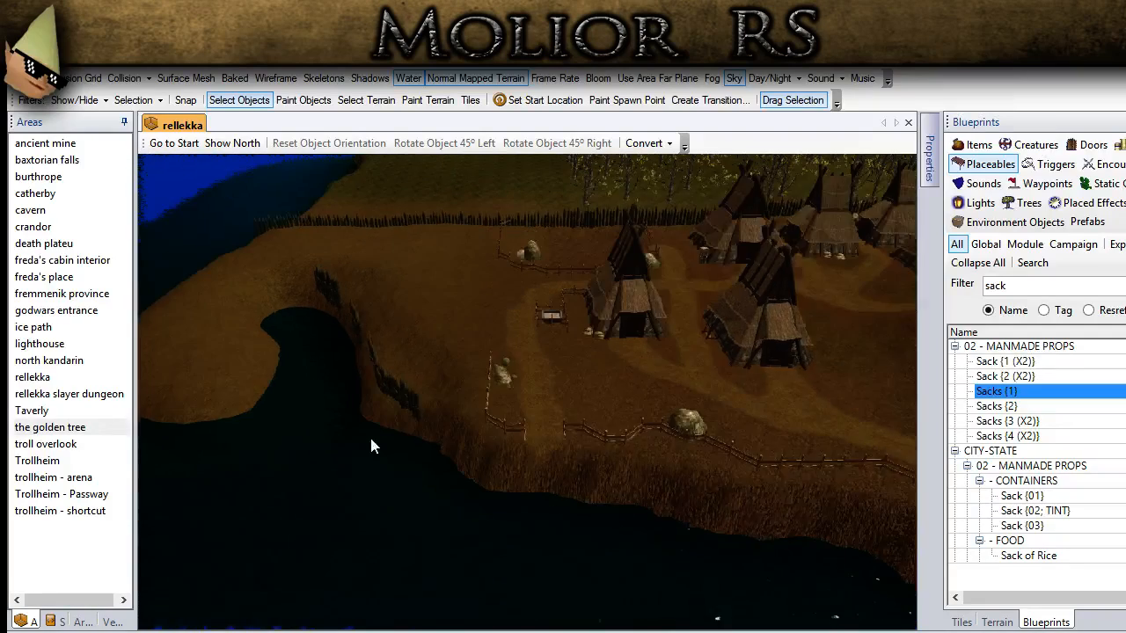
pyautogui.scroll(3, 326, 429)
pyautogui.click(338, 408)
pyautogui.scroll(3, 423, 455)
pyautogui.hotkey('ctrl', 'v')
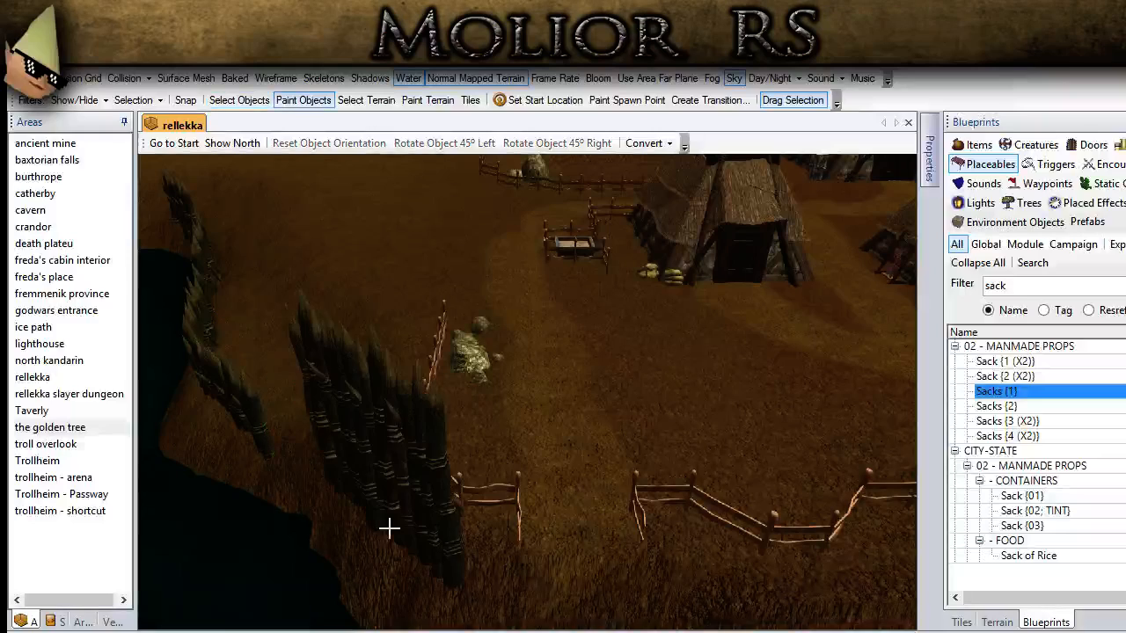
pyautogui.click(390, 526)
pyautogui.click(240, 99)
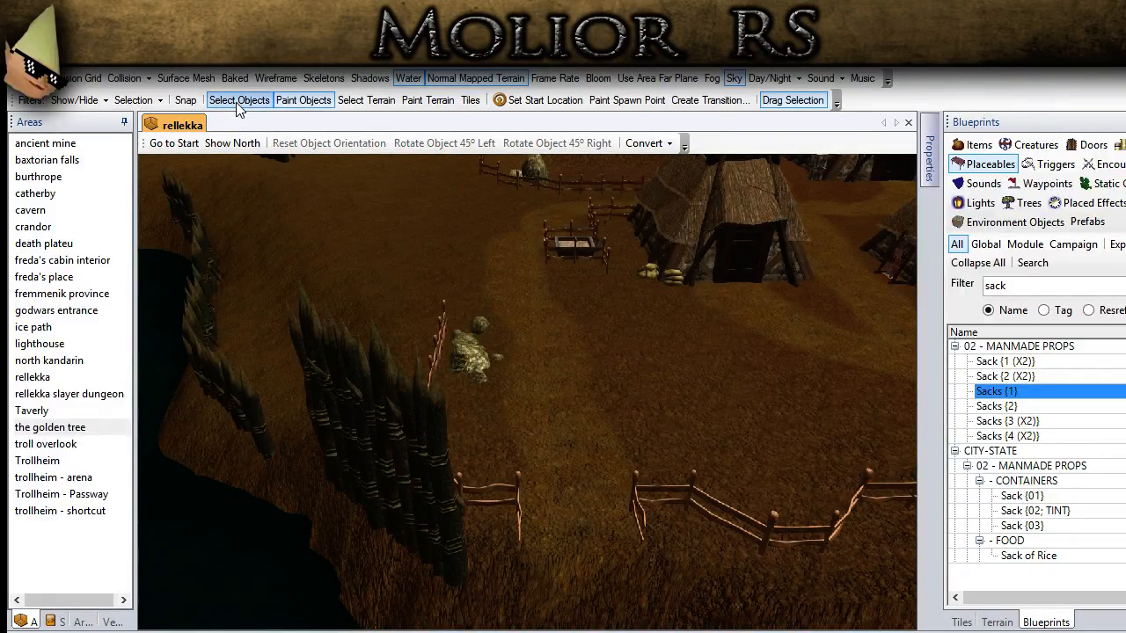
# Step: Nudge the palisade section beside the fence gap into position, lower it into the cliff slope, and deselect it
pyautogui.click(383, 409)
pyautogui.moveTo(383, 411); pyautogui.dragTo(383, 353, button='middle')
pyautogui.press('Down')
pyautogui.press('Down')
pyautogui.press('Down')
pyautogui.press('Down')
pyautogui.press('Down')
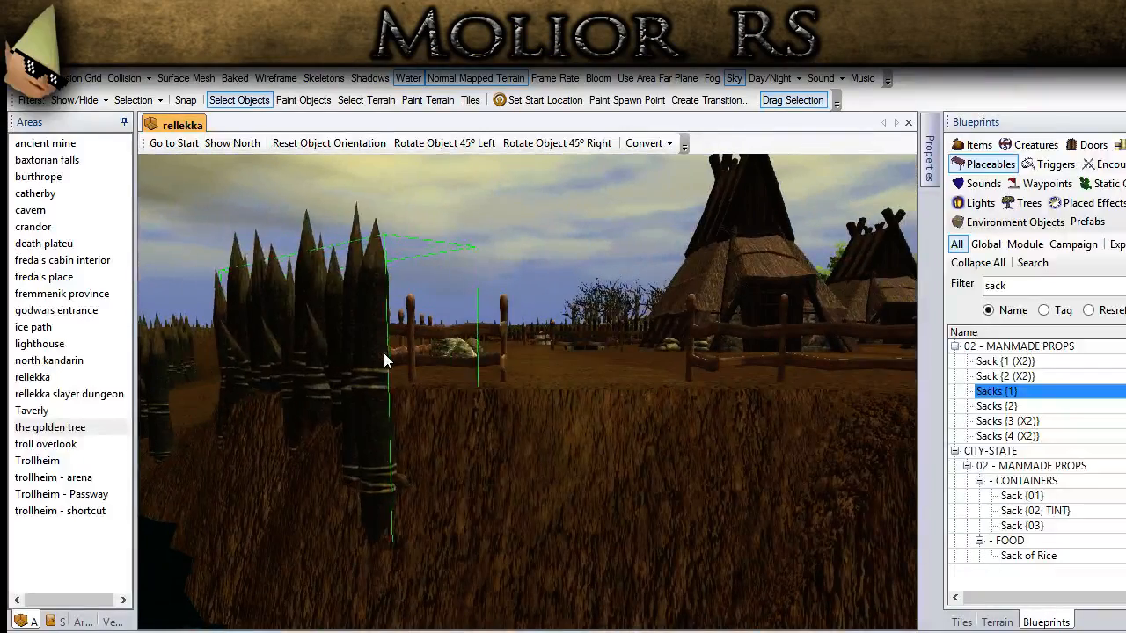
pyautogui.scroll(-2, 382, 359)
pyautogui.press('pagedown')
pyautogui.press('pagedown')
pyautogui.press('pagedown')
pyautogui.press('pagedown')
pyautogui.moveTo(492, 427); pyautogui.dragTo(389, 426, button='middle')
pyautogui.click(515, 440)
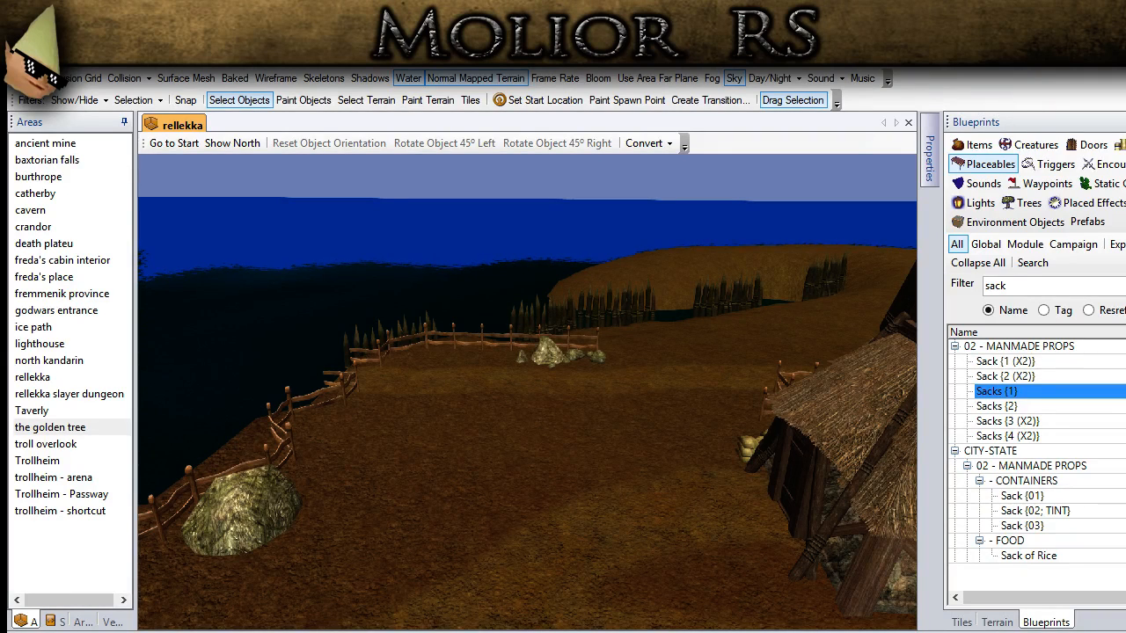
# Step: Place a palisade copy on the cliff face below the large boulder and return to selecting objects
pyautogui.scroll(-5, 516, 483)
pyautogui.moveTo(516, 482); pyautogui.dragTo(439, 341, button='middle')
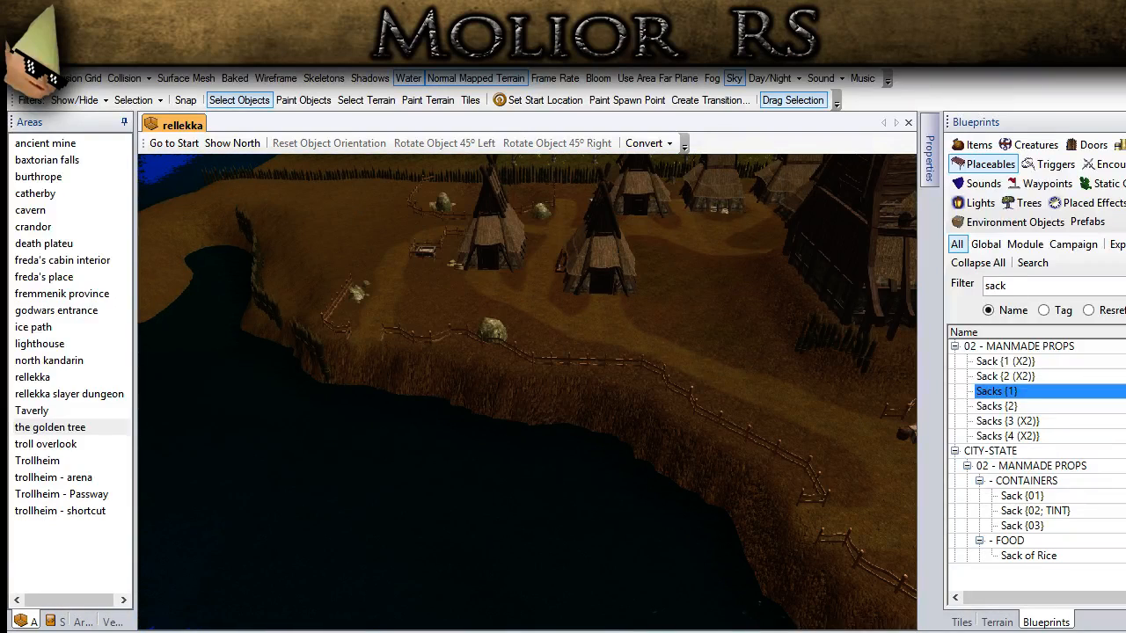
pyautogui.scroll(3, 418, 538)
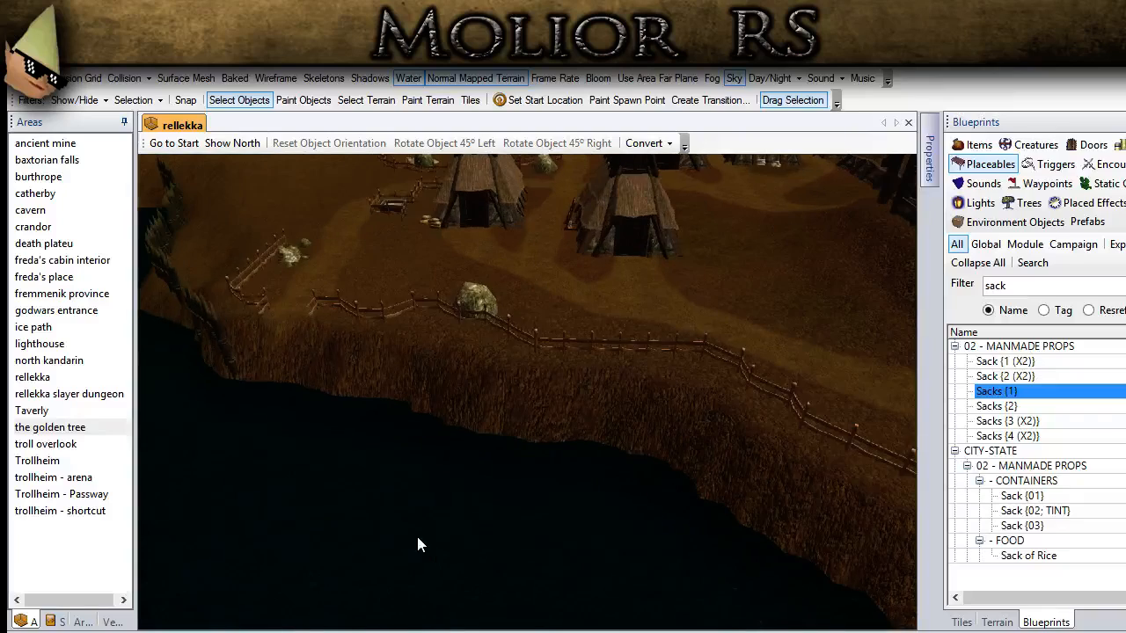
pyautogui.moveTo(383, 461); pyautogui.dragTo(447, 543, button='middle')
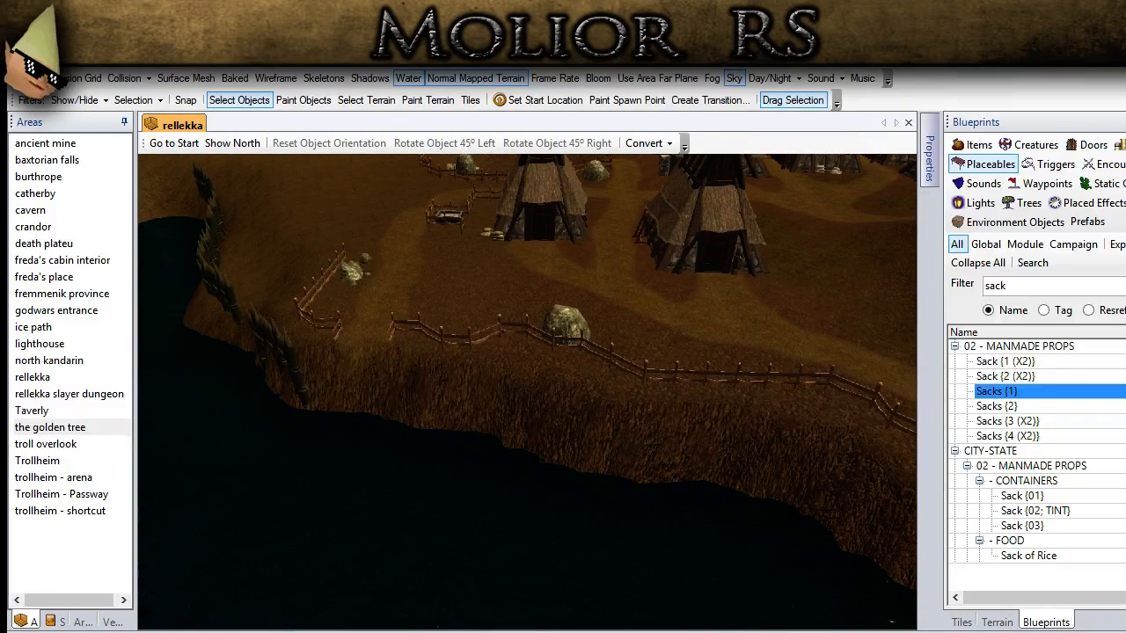
pyautogui.scroll(3, 516, 545)
pyautogui.hotkey('ctrl', 'v')
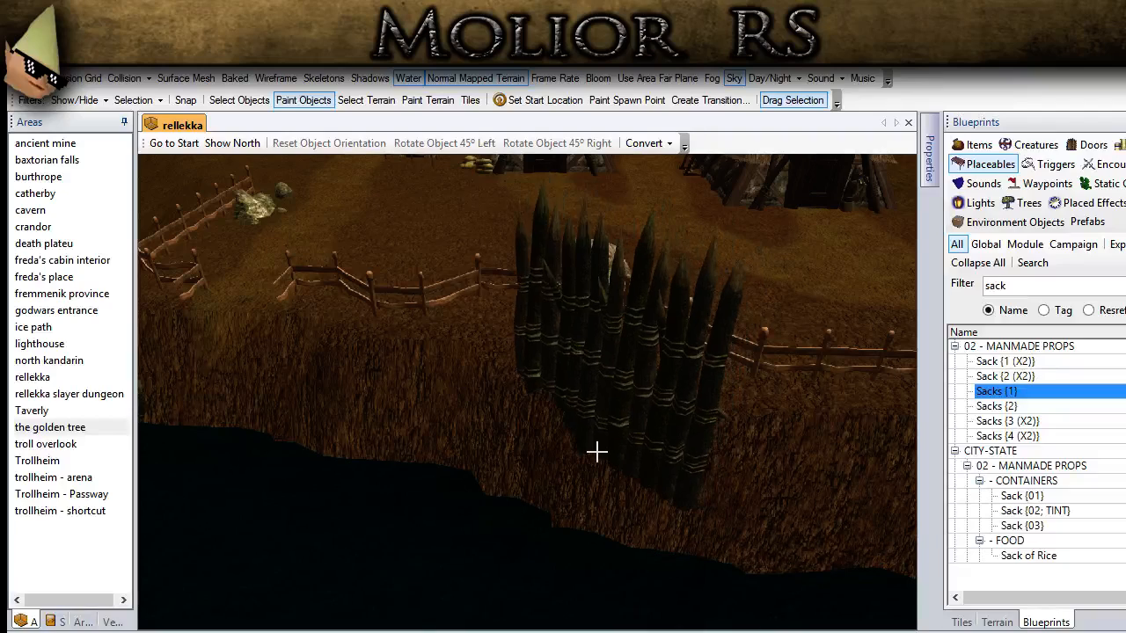
pyautogui.click(595, 452)
pyautogui.click(239, 99)
# Step: Adjust the position of the palisade section below the boulder, lower it into the cliff face, and deselect it
pyautogui.moveTo(657, 404); pyautogui.dragTo(627, 392, button='middle')
pyautogui.click(620, 389)
pyautogui.moveTo(620, 398)
pyautogui.mouseDown()
pyautogui.moveTo(515, 313)
pyautogui.moveTo(606, 402)
pyautogui.mouseUp()
pyautogui.moveTo(390, 465); pyautogui.dragTo(344, 423, button='middle')
pyautogui.press('pagedown')
pyautogui.press('Left')
pyautogui.press('Left')
pyautogui.press('Left')
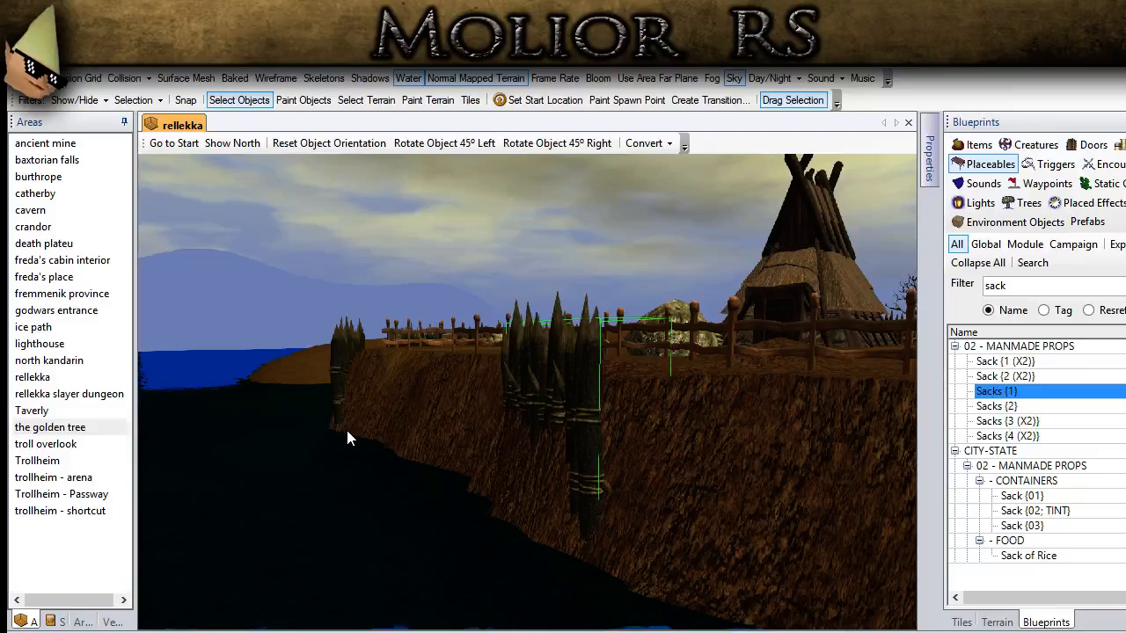
pyautogui.click(414, 456)
# Step: Place another palisade copy further along the cliff near the bend in the fence and return to selecting objects
pyautogui.moveTo(418, 454); pyautogui.dragTo(446, 471, button='middle')
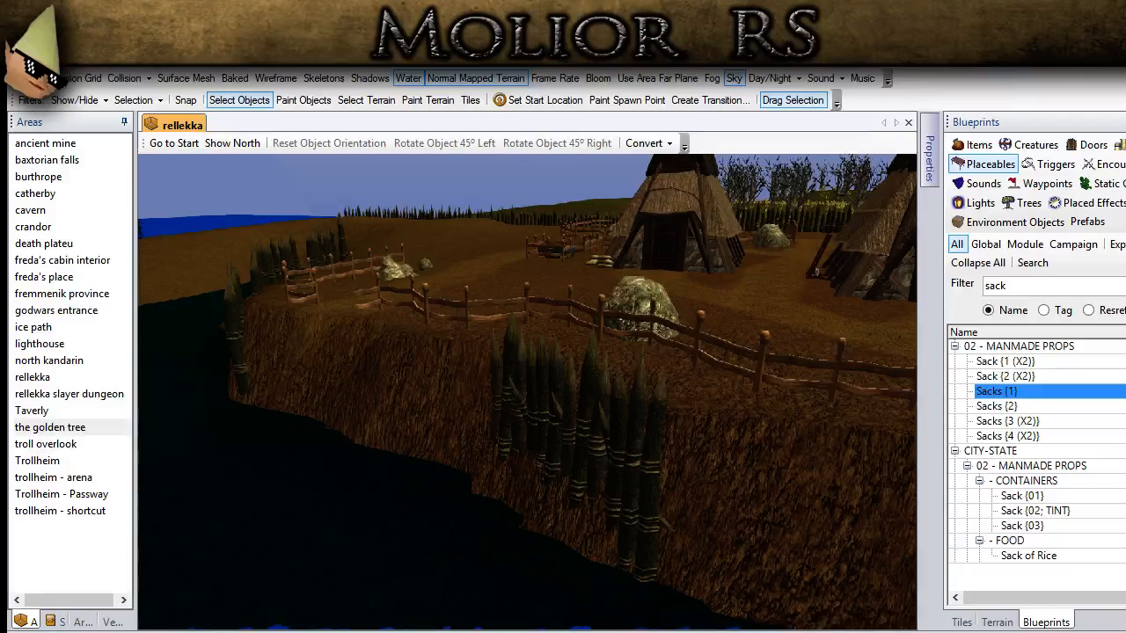
pyautogui.scroll(-4, 443, 479)
pyautogui.keyDown('ctrl'); pyautogui.moveTo(443, 479); pyautogui.dragTo(503, 278); pyautogui.keyUp('ctrl')
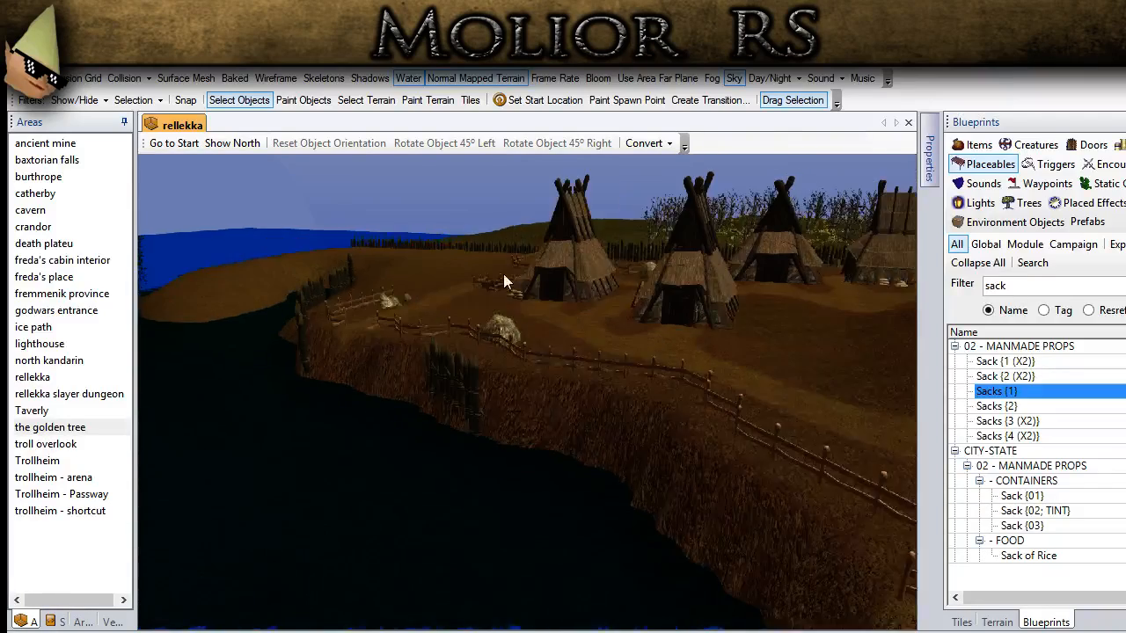
pyautogui.scroll(-2, 564, 392)
pyautogui.keyDown('ctrl'); pyautogui.moveTo(563, 386); pyautogui.dragTo(542, 544); pyautogui.keyUp('ctrl')
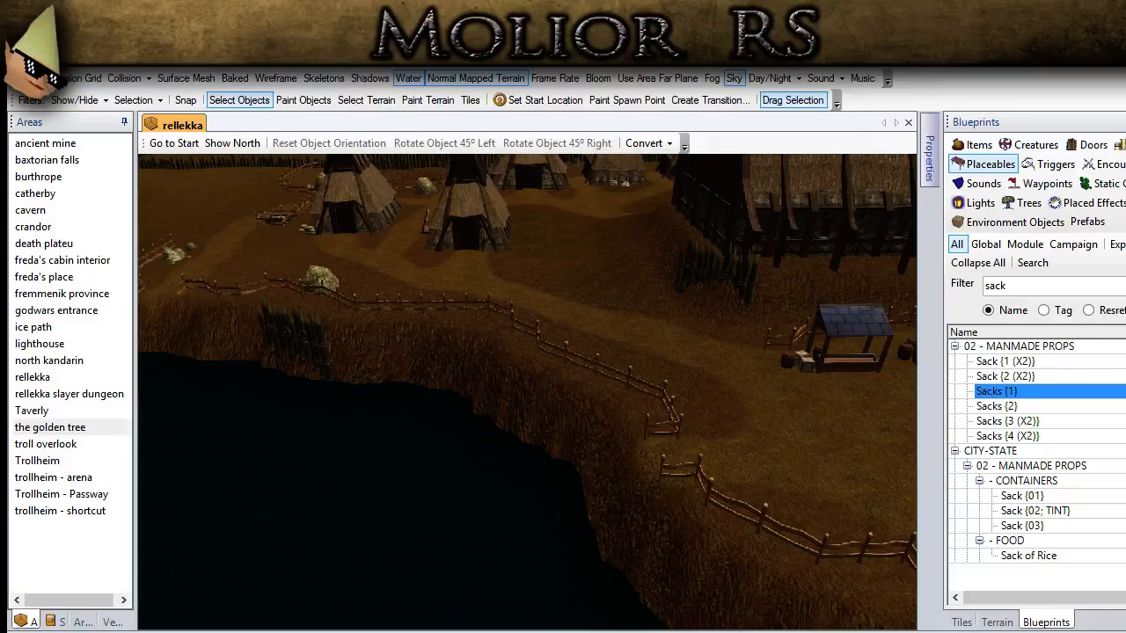
pyautogui.scroll(6, 576, 517)
pyautogui.hotkey('ctrl', 'v')
pyautogui.click(484, 417)
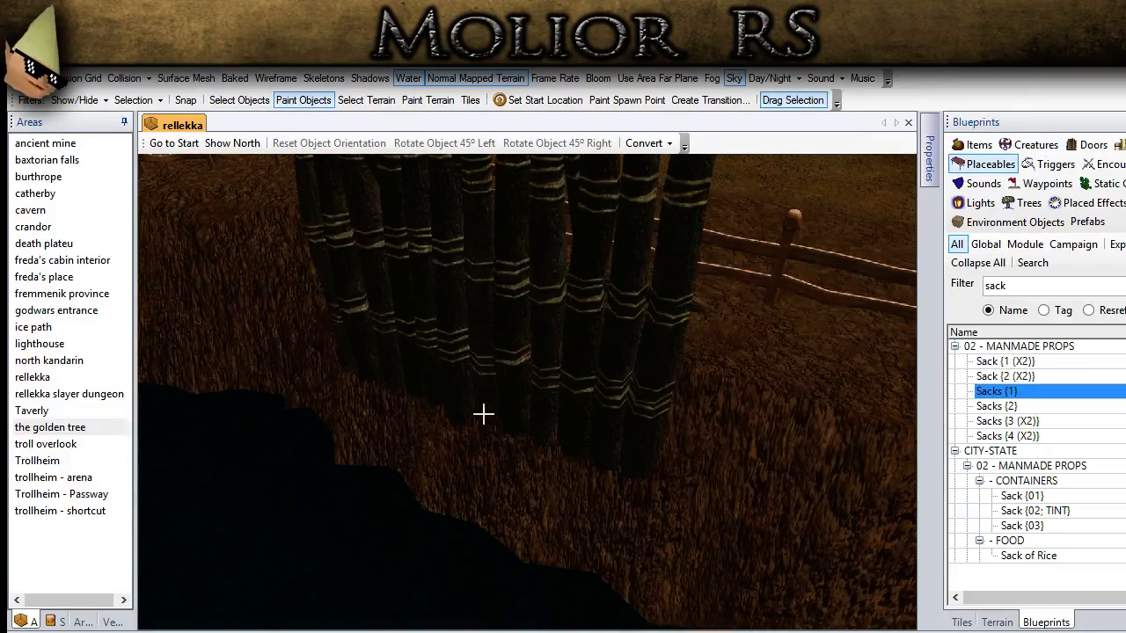
pyautogui.click(229, 104)
# Step: Lower the palisade section near the fence bend into the cliff slope and deselect it
pyautogui.click(404, 274)
pyautogui.press('pagedown')
pyautogui.press('pagedown')
pyautogui.press('pagedown')
pyautogui.press('pagedown')
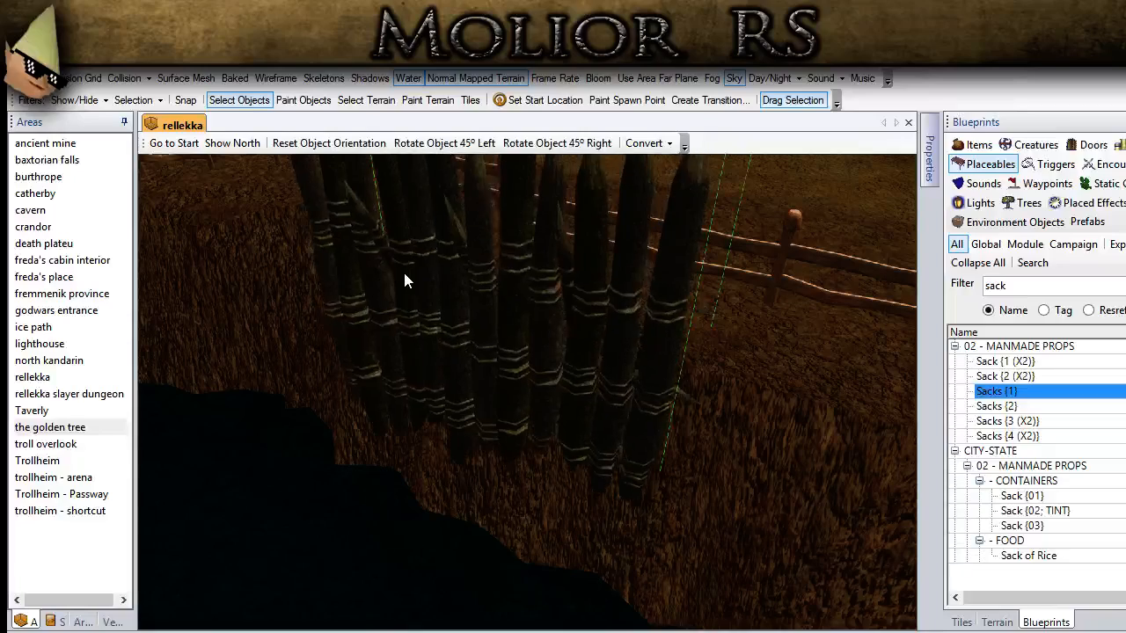
pyautogui.press('pagedown')
pyautogui.press('pagedown')
pyautogui.moveTo(680, 384); pyautogui.dragTo(595, 348, button='middle')
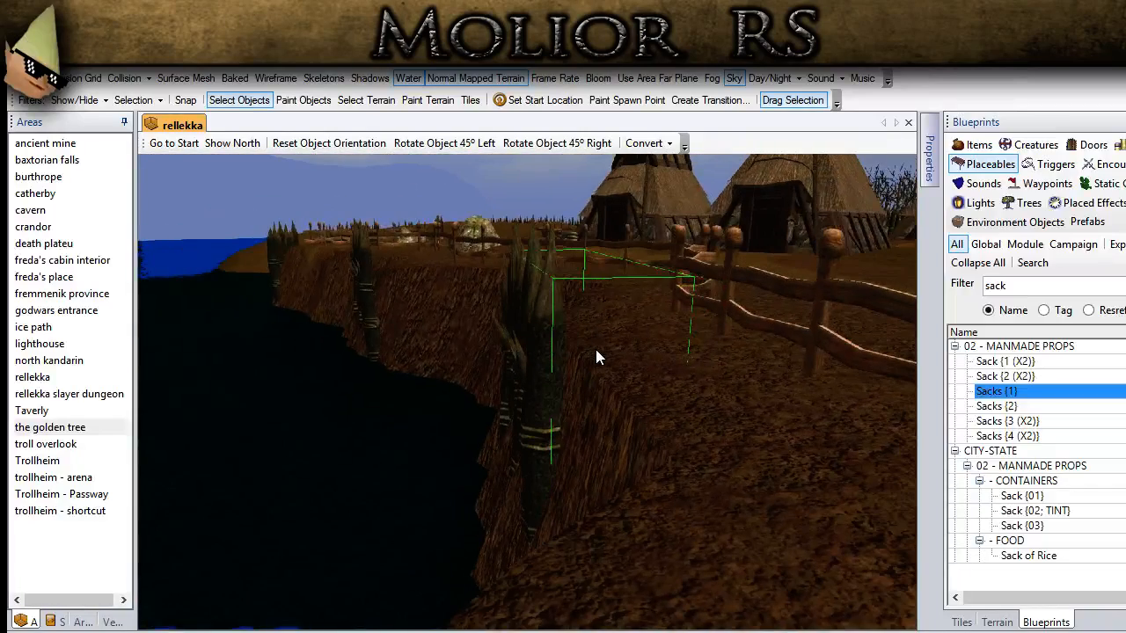
pyautogui.scroll(-5, 651, 421)
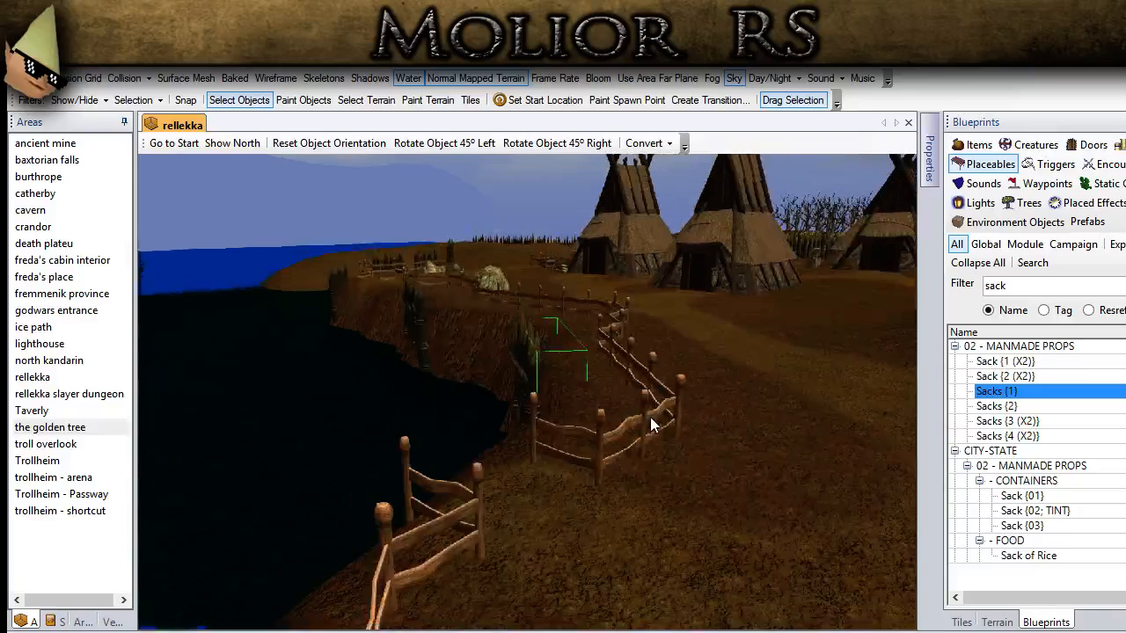
pyautogui.click(733, 340)
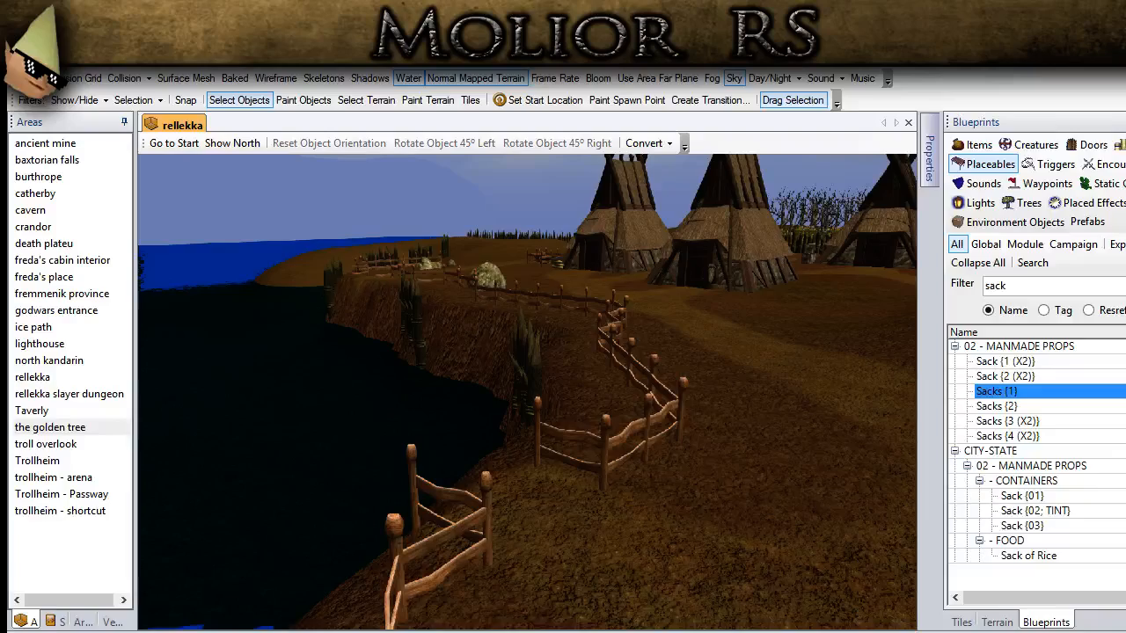
pyautogui.moveTo(494, 476); pyautogui.dragTo(437, 604, button='middle')
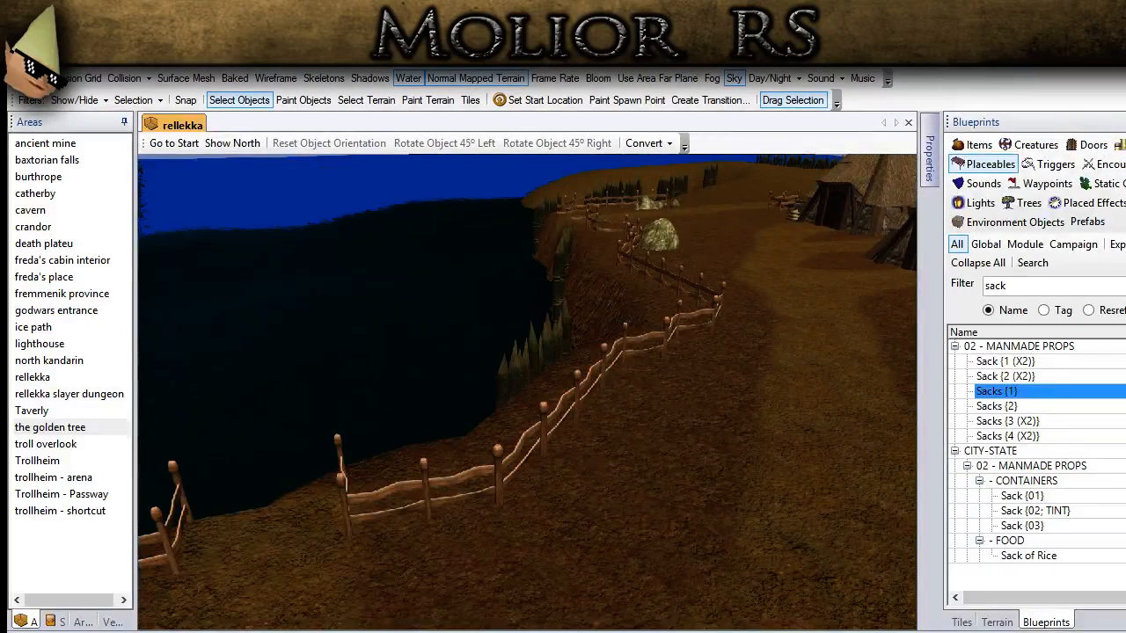
# Step: Place another palisade copy on the shoreline cliff below the fence near the market stalls, select it, and lower it toward the slope
pyautogui.scroll(-5, 458, 479)
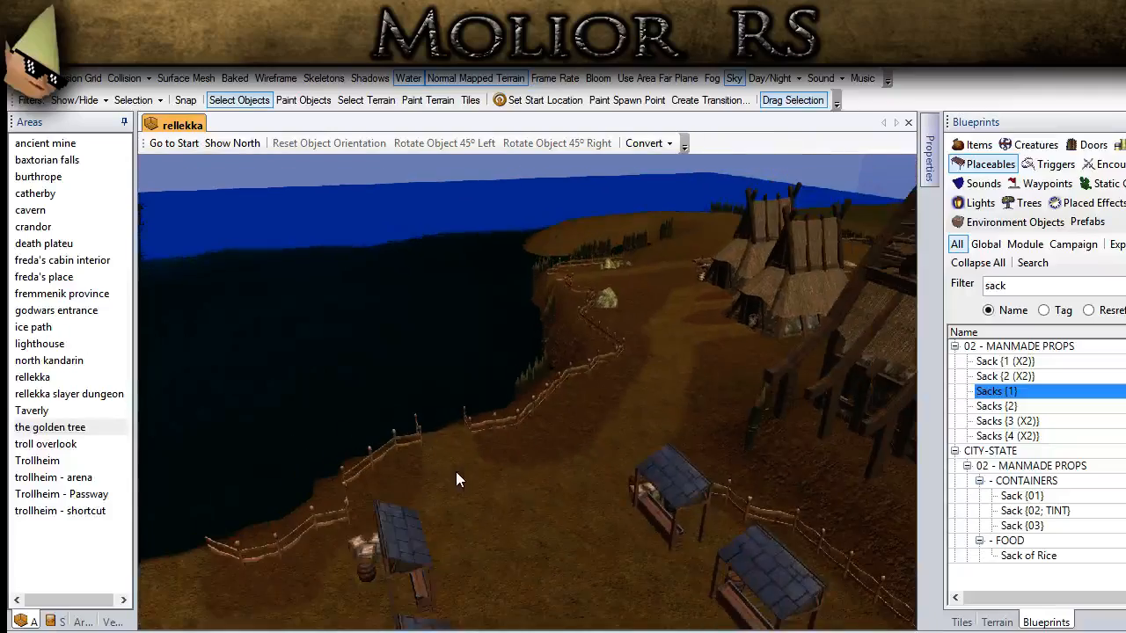
pyautogui.keyDown('ctrl'); pyautogui.moveTo(386, 479); pyautogui.dragTo(580, 351); pyautogui.keyUp('ctrl')
pyautogui.scroll(5, 633, 368)
pyautogui.moveTo(633, 367)
pyautogui.mouseDown(button='middle')
pyautogui.moveTo(626, 424)
pyautogui.moveTo(644, 452)
pyautogui.moveTo(580, 329)
pyautogui.moveTo(616, 373)
pyautogui.moveTo(578, 412)
pyautogui.moveTo(522, 388)
pyautogui.mouseUp(button='middle')
pyautogui.hotkey('ctrl', 'v')
pyautogui.click(240, 100)
pyautogui.click(472, 261)
pyautogui.press('pagedown')
pyautogui.press('pagedown')
pyautogui.press('pagedown')
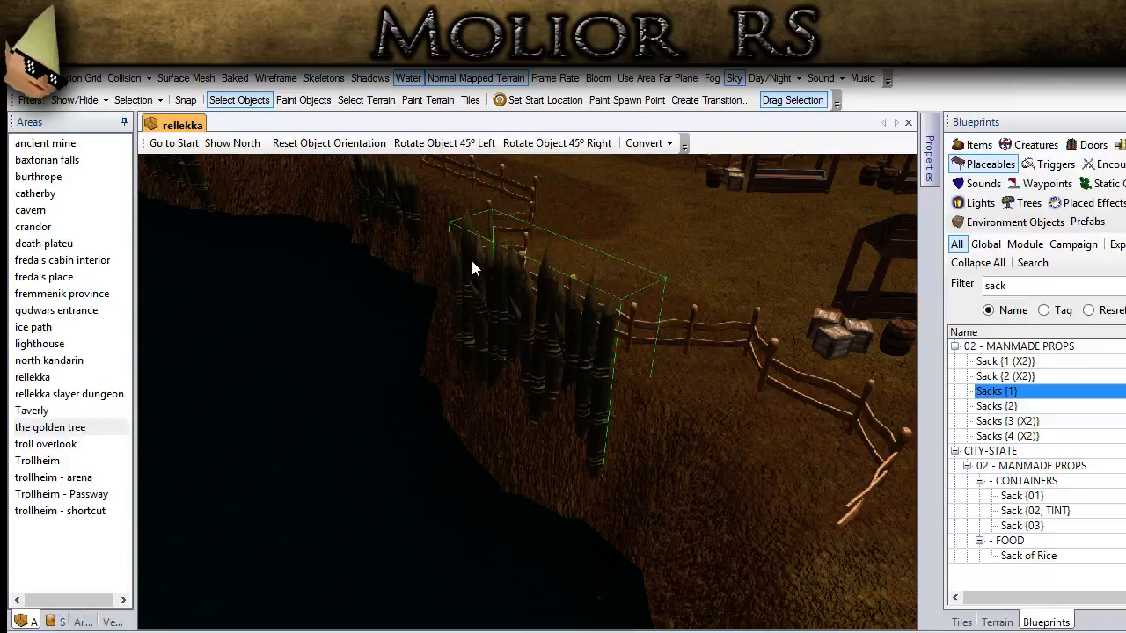
# Step: Shift the palisade section outward to line up with the cliff edge, sink it deeper into the slope, and deselect it
pyautogui.press('Left')
pyautogui.press('Left')
pyautogui.press('Left')
pyautogui.press('Left')
pyautogui.press('Left')
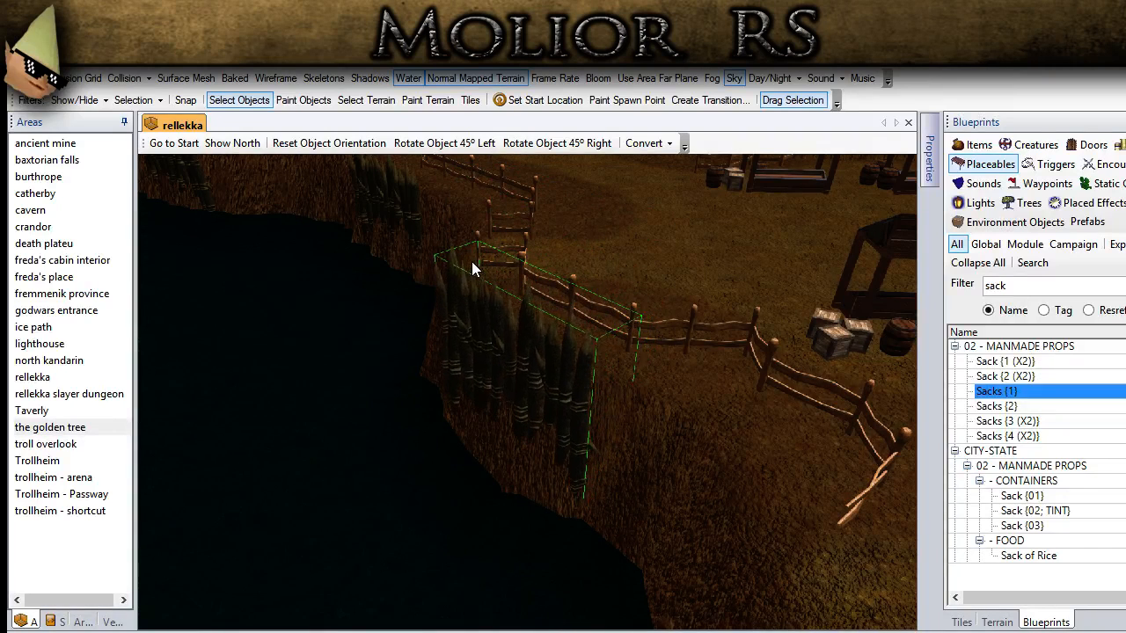
pyautogui.press('pagedown')
pyautogui.press('pagedown')
pyautogui.press('pagedown')
pyautogui.press('pagedown')
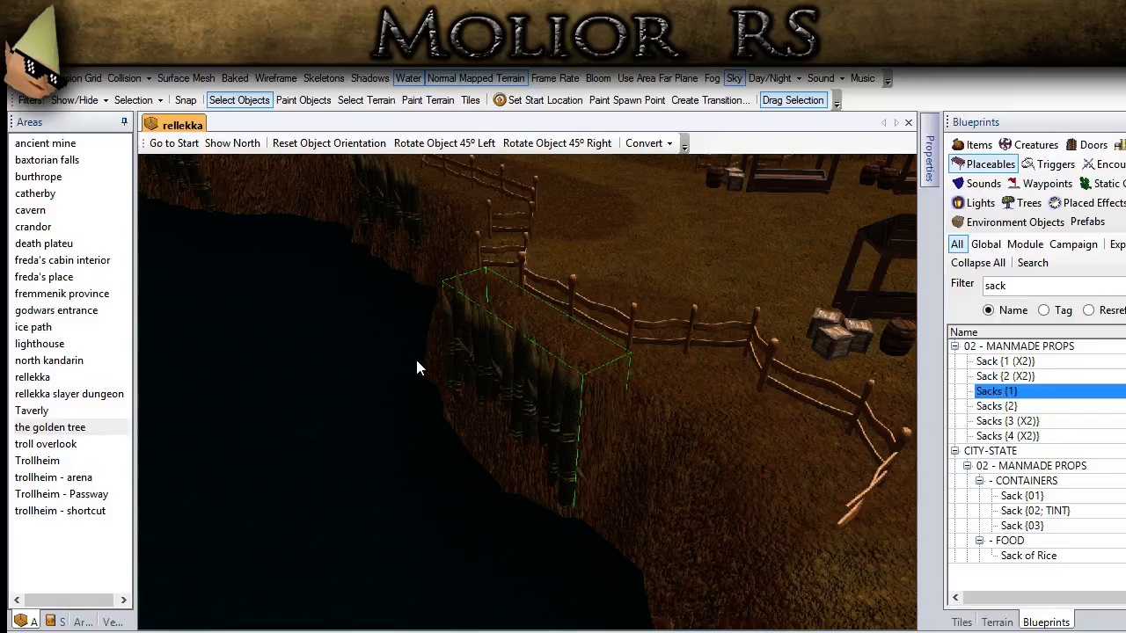
pyautogui.click(401, 547)
# Step: Place a palisade copy on the cliff below the next fence stretch, near the thatched hut, and return to selecting objects
pyautogui.moveTo(400, 550); pyautogui.dragTo(312, 565, button='middle')
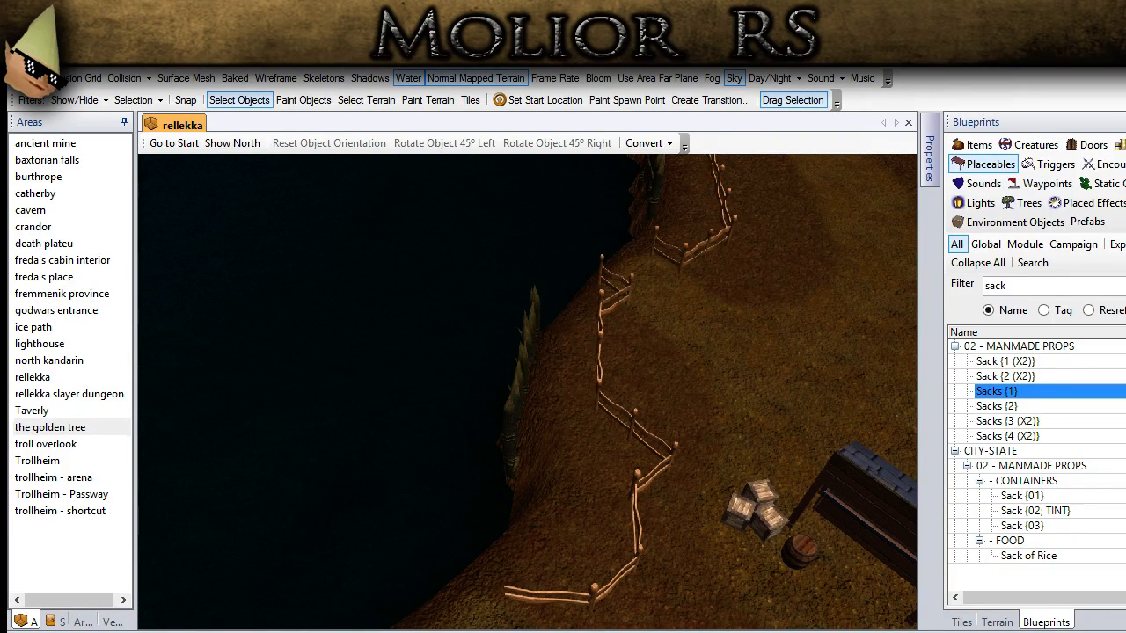
pyautogui.scroll(-5, 450, 421)
pyautogui.moveTo(440, 453); pyautogui.dragTo(462, 406, button='middle')
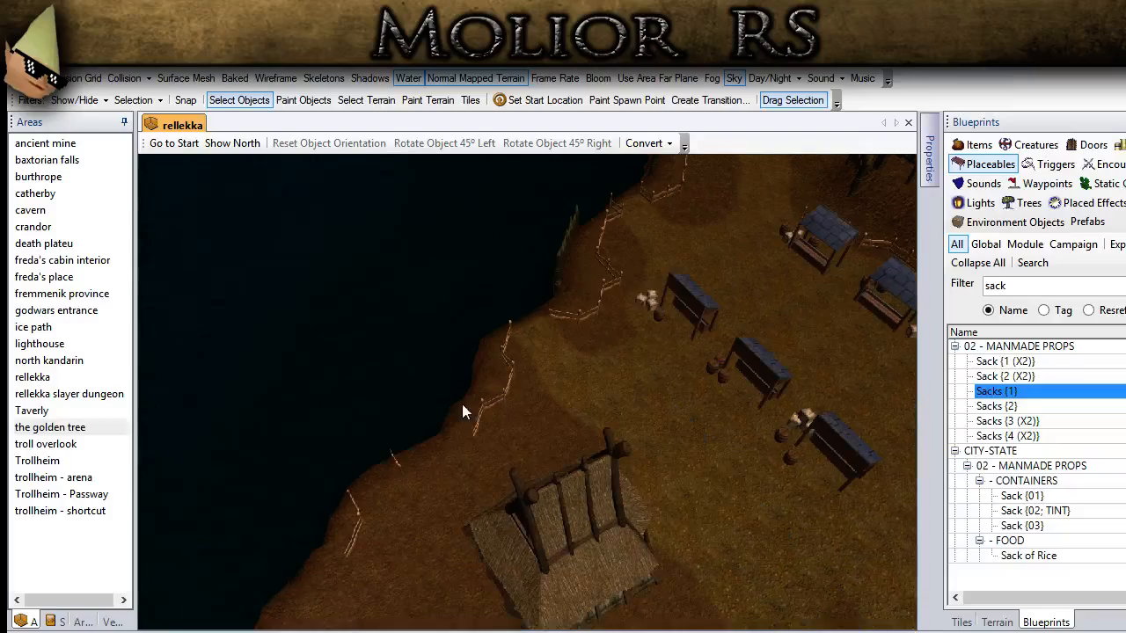
pyautogui.moveTo(433, 548); pyautogui.dragTo(525, 548, button='middle')
pyautogui.scroll(5, 525, 548)
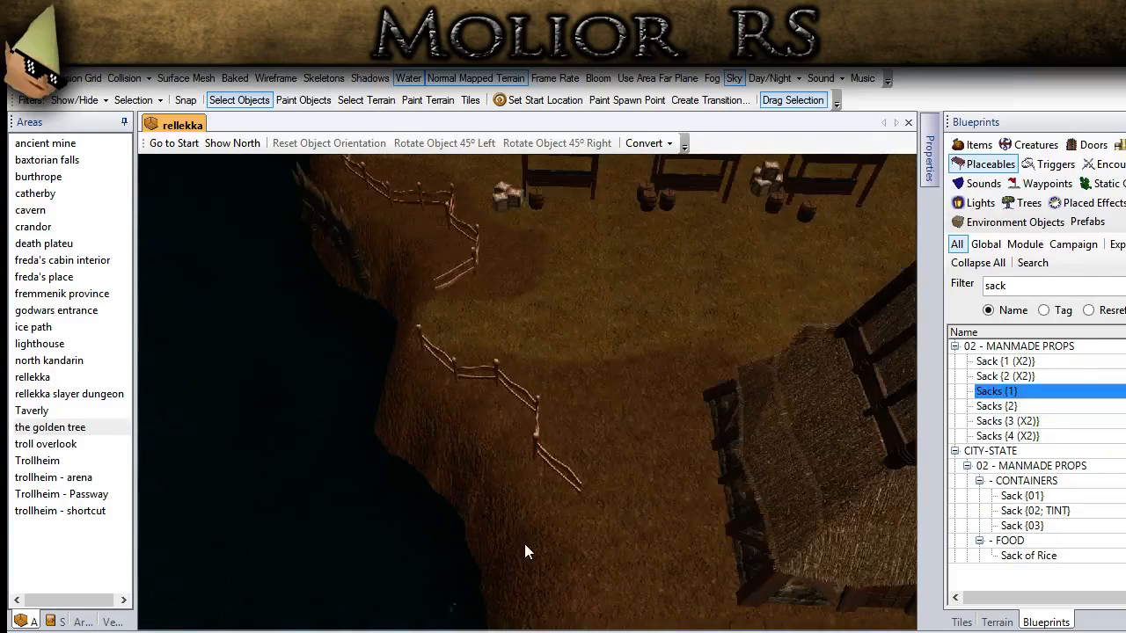
pyautogui.hotkey('ctrl', 'v')
pyautogui.click(438, 493)
pyautogui.click(399, 480)
pyautogui.click(251, 101)
# Step: Adjust the position of the palisade section near the thatched hut and lower it into the cliff face
pyautogui.click(403, 467)
pyautogui.moveTo(403, 466)
pyautogui.mouseDown(button='middle')
pyautogui.moveTo(420, 424)
pyautogui.moveTo(430, 438)
pyautogui.mouseUp(button='middle')
pyautogui.press('Delete')
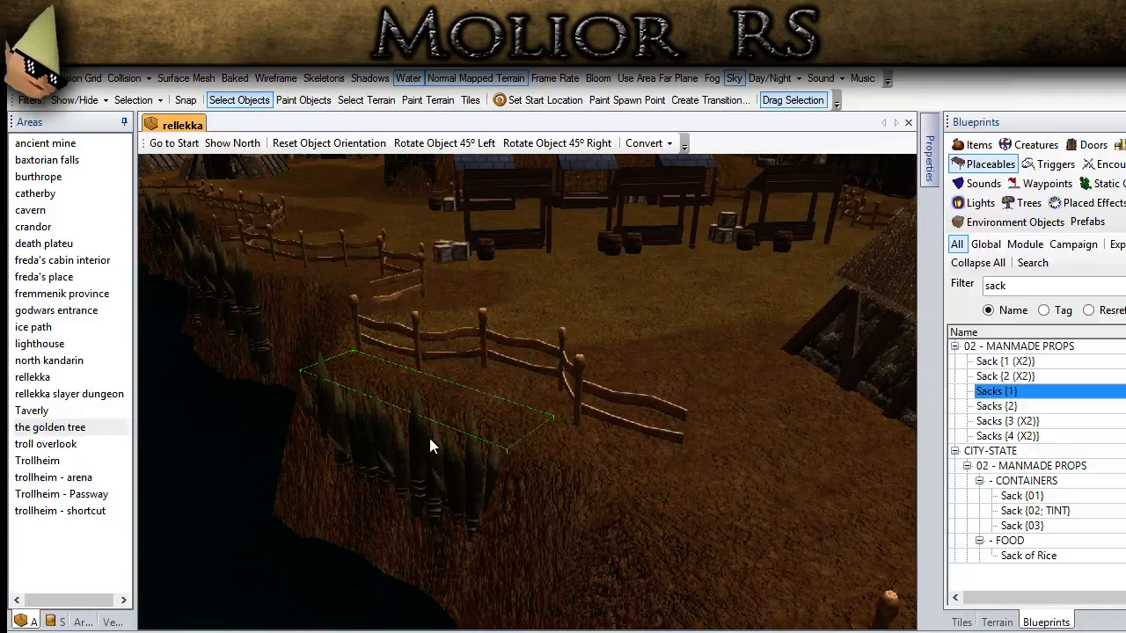
pyautogui.hotkey('ctrl', 'z')
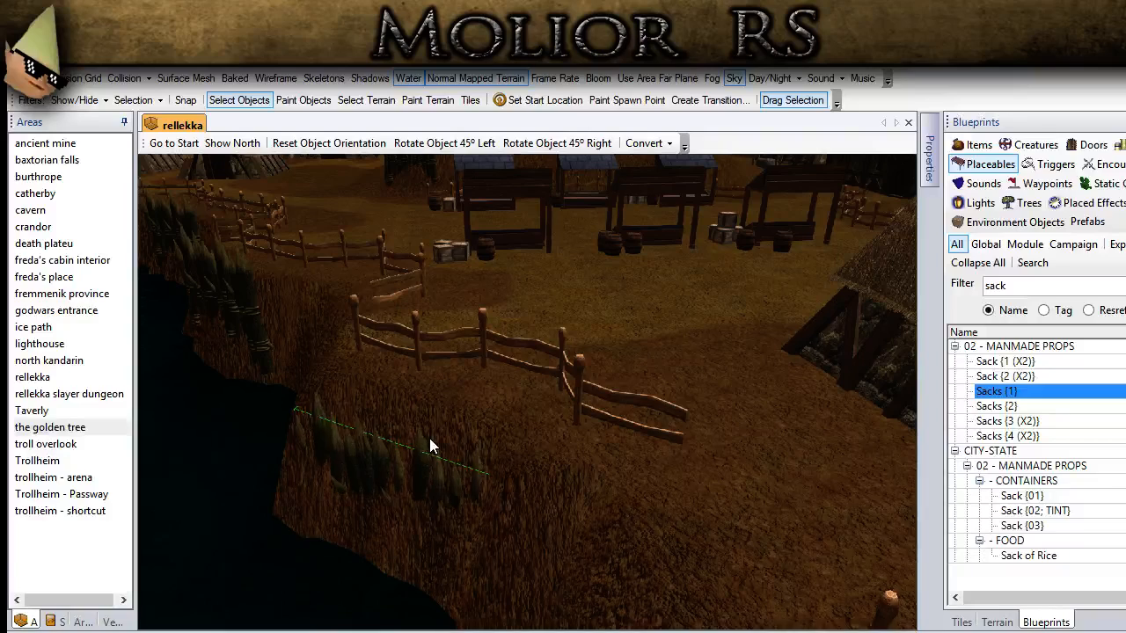
pyautogui.moveTo(429, 438)
pyautogui.mouseDown()
pyautogui.moveTo(451, 459)
pyautogui.moveTo(432, 436)
pyautogui.mouseUp()
pyautogui.moveTo(433, 436); pyautogui.dragTo(475, 517, button='middle')
# Step: Select the palisade section below the fence by the crates and barrel, and readjust its position and height against the cliff
pyautogui.click(429, 374)
pyautogui.moveTo(429, 374); pyautogui.dragTo(428, 370)
pyautogui.press('Left')
pyautogui.press('Left')
pyautogui.press('Left')
pyautogui.press('pagedown')
pyautogui.press('pagedown')
pyautogui.press('pagedown')
pyautogui.press('pagedown')
pyautogui.press('pagedown')
pyautogui.press('pagedown')
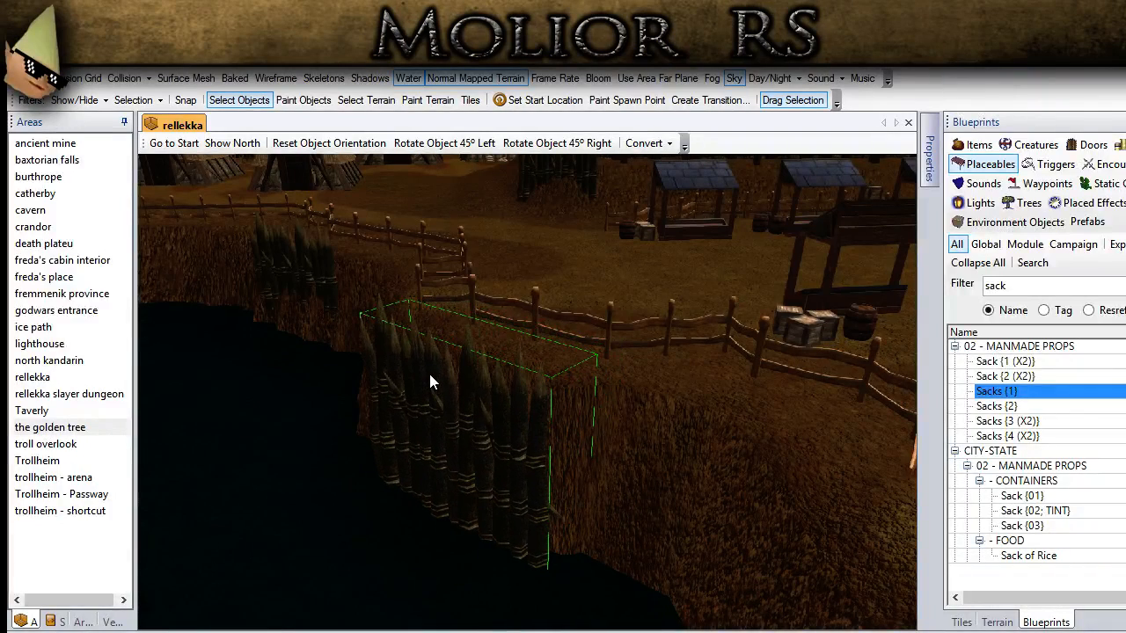
# Step: Select the palisade section below the neighbouring fence bend, nudge it against the cliff face, and lower it
pyautogui.moveTo(429, 374); pyautogui.dragTo(401, 366, button='middle')
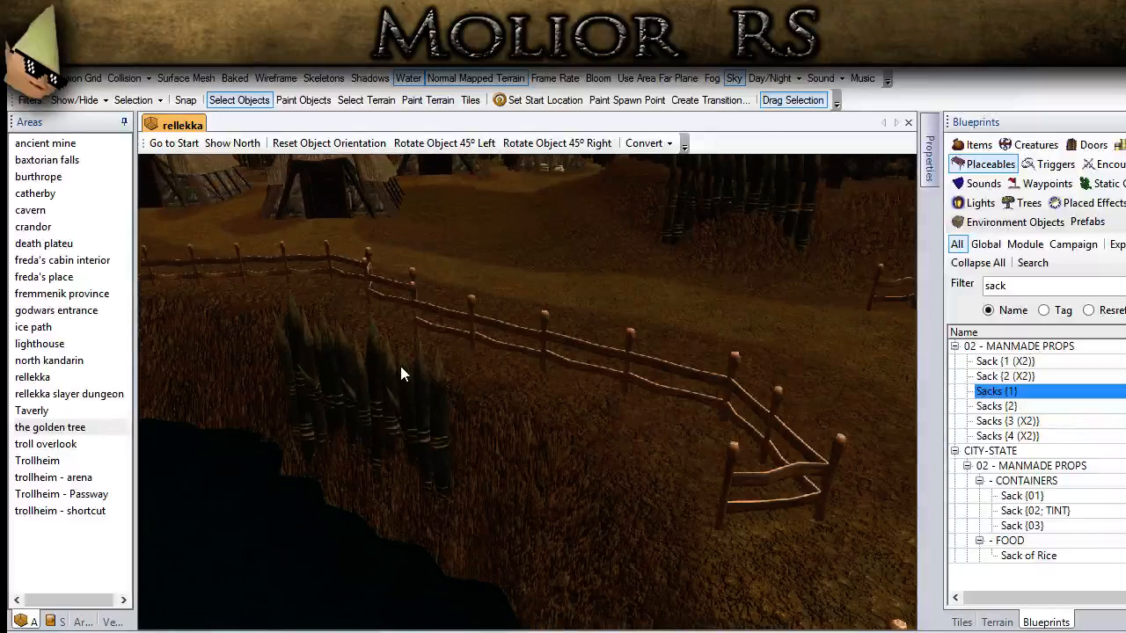
pyautogui.press('Left')
pyautogui.press('Left')
pyautogui.press('Left')
pyautogui.press('Left')
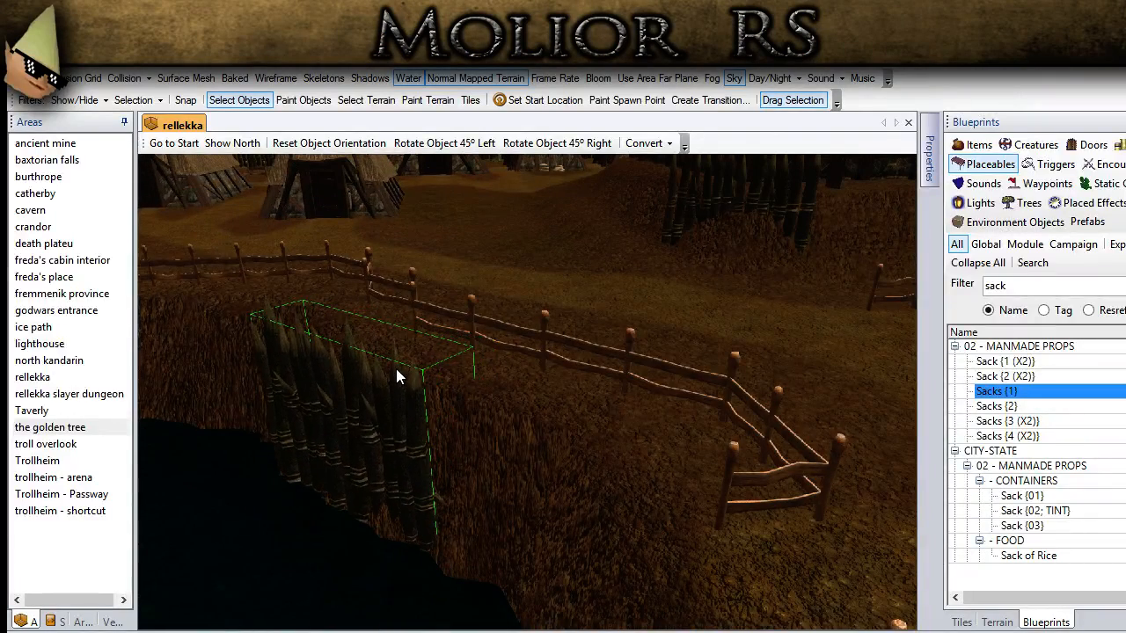
pyautogui.press('Left')
pyautogui.press('Left')
pyautogui.press('pagedown')
pyautogui.press('pagedown')
pyautogui.press('pagedown')
pyautogui.press('pagedown')
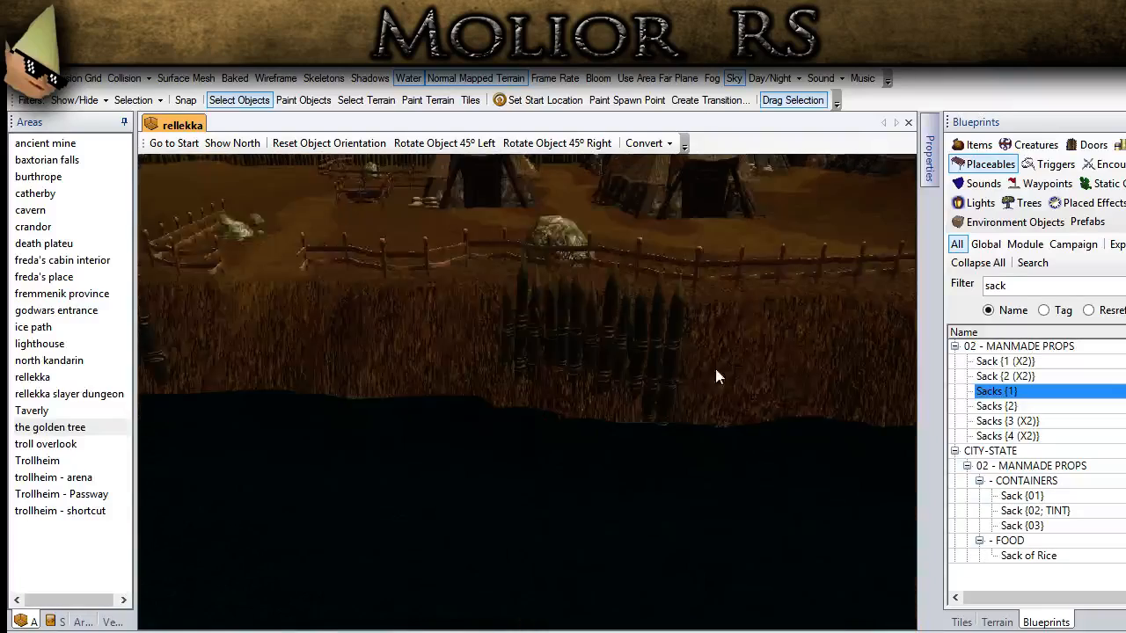
# Step: Realign the palisade section below the large boulder with the cliff face and deselect it
pyautogui.moveTo(714, 365); pyautogui.dragTo(567, 351, button='middle')
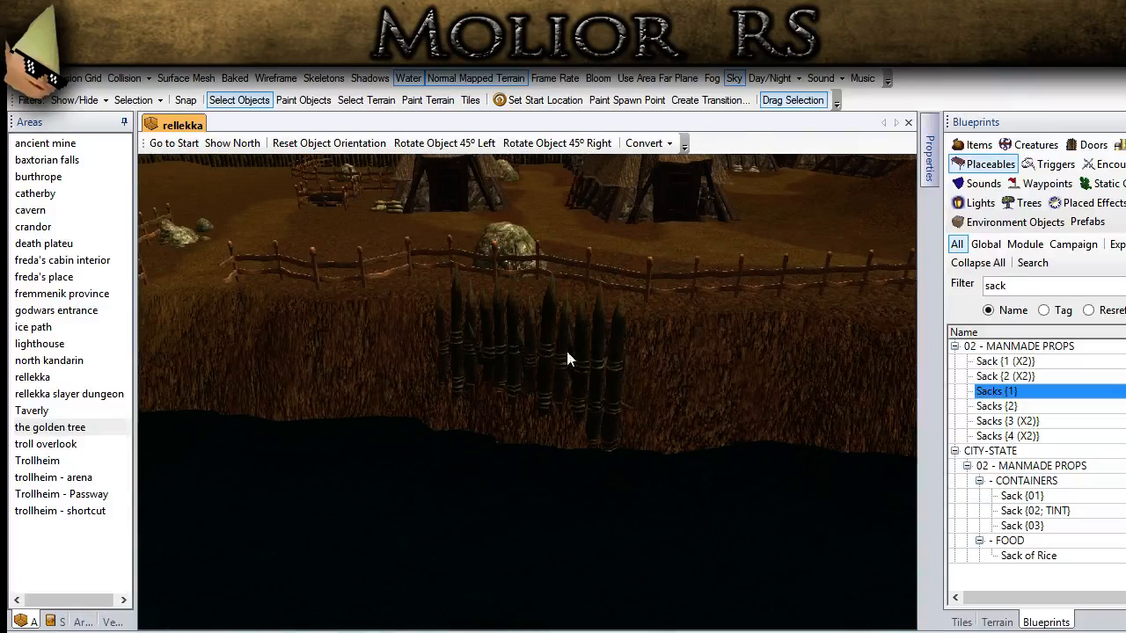
pyautogui.click(541, 349)
pyautogui.moveTo(496, 349); pyautogui.dragTo(469, 350)
pyautogui.moveTo(468, 350); pyautogui.dragTo(364, 381, button='middle')
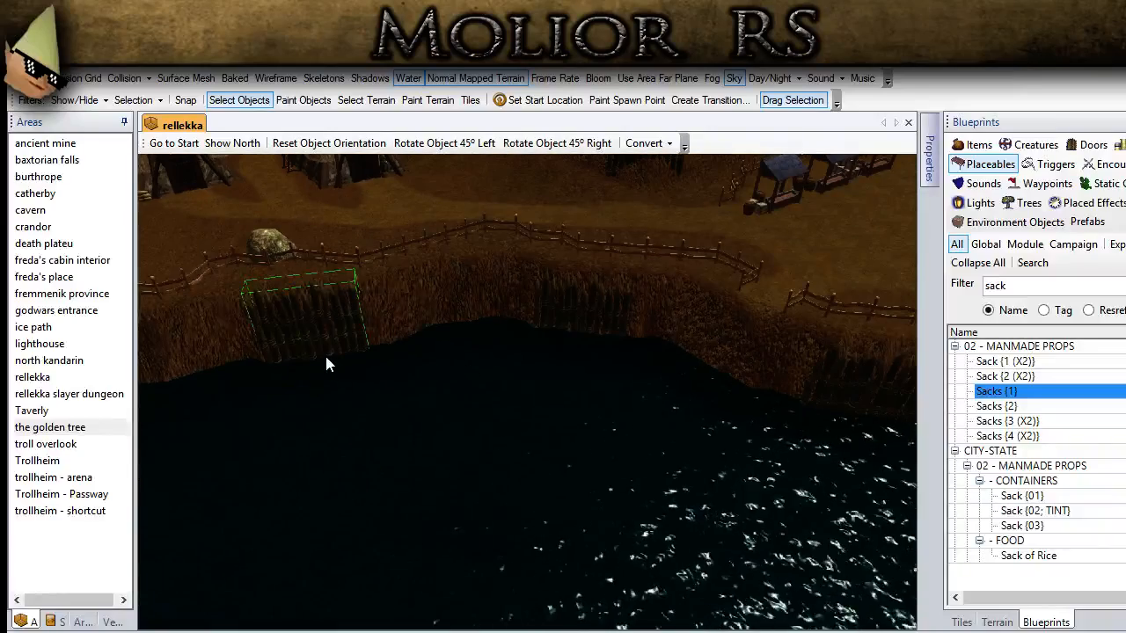
pyautogui.click(440, 309)
# Step: Place a palisade copy on the bare shoreline cliff just past the last short fence piece and return to selecting objects
pyautogui.scroll(-2, 441, 321)
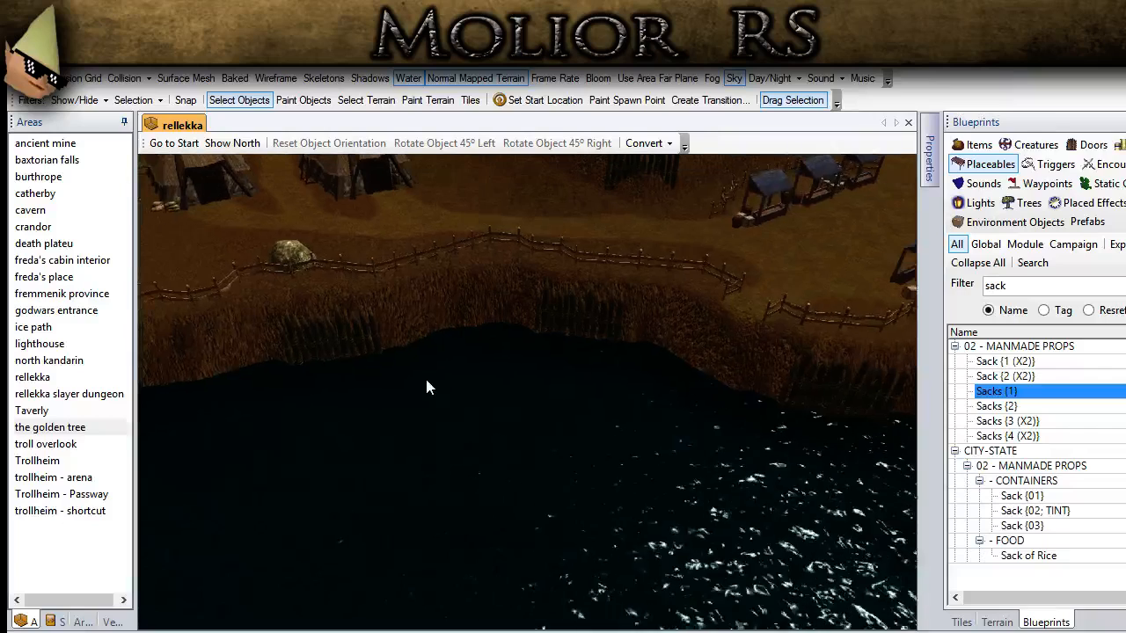
pyautogui.moveTo(424, 378); pyautogui.dragTo(477, 537, button='middle')
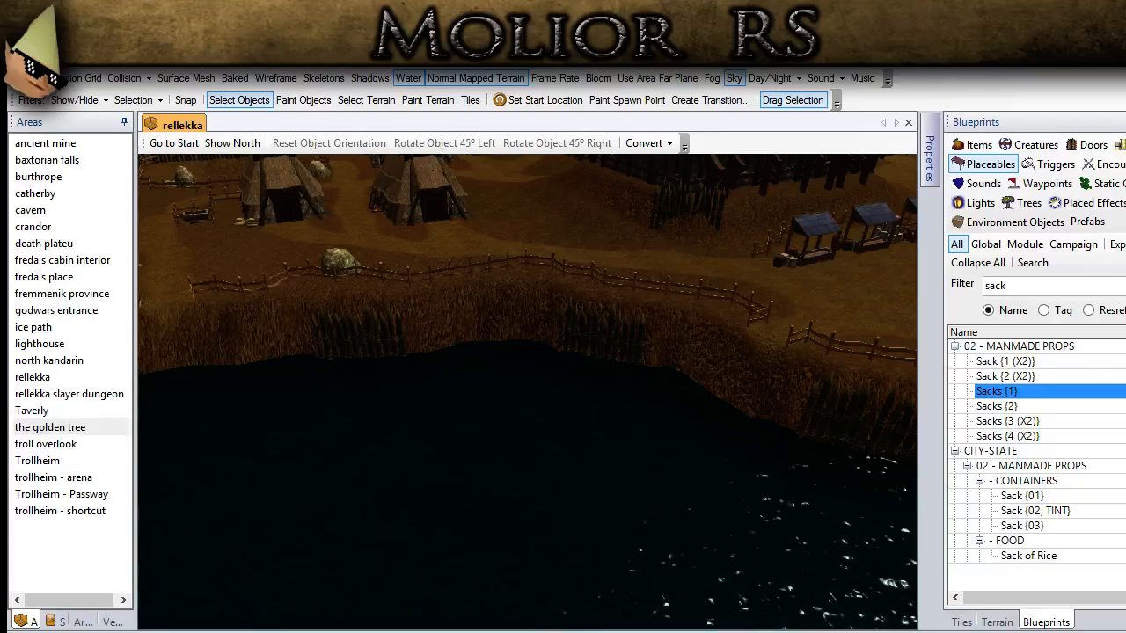
pyautogui.moveTo(576, 484); pyautogui.dragTo(405, 418, button='middle')
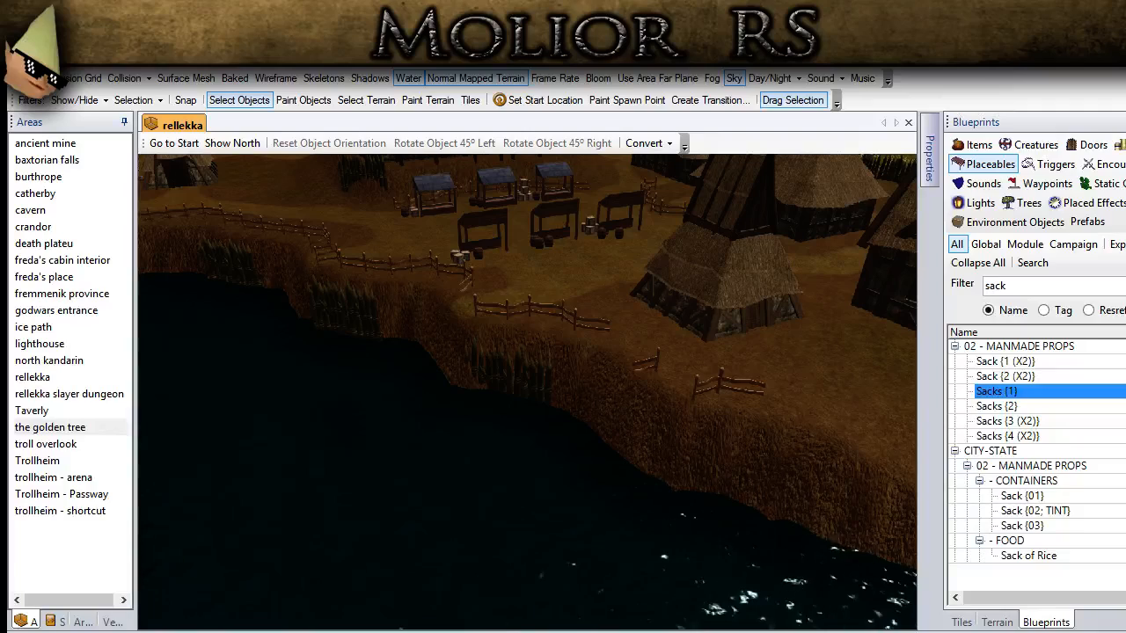
pyautogui.moveTo(750, 495); pyautogui.dragTo(365, 380, button='middle')
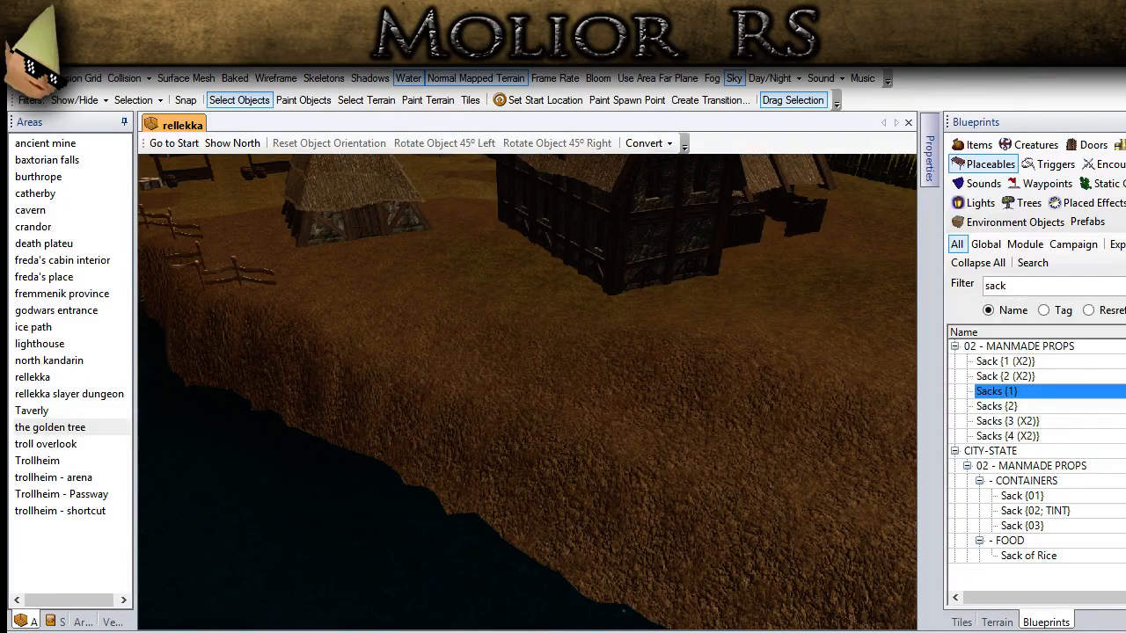
pyautogui.moveTo(299, 372); pyautogui.dragTo(463, 410, button='middle')
pyautogui.hotkey('ctrl', 'v')
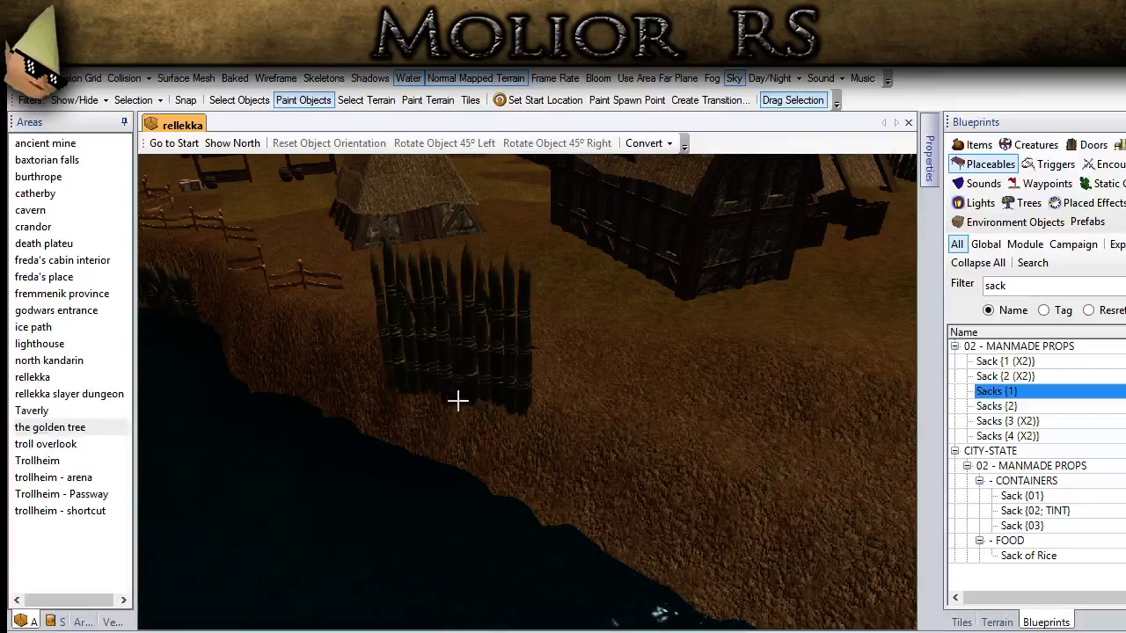
pyautogui.click(393, 443)
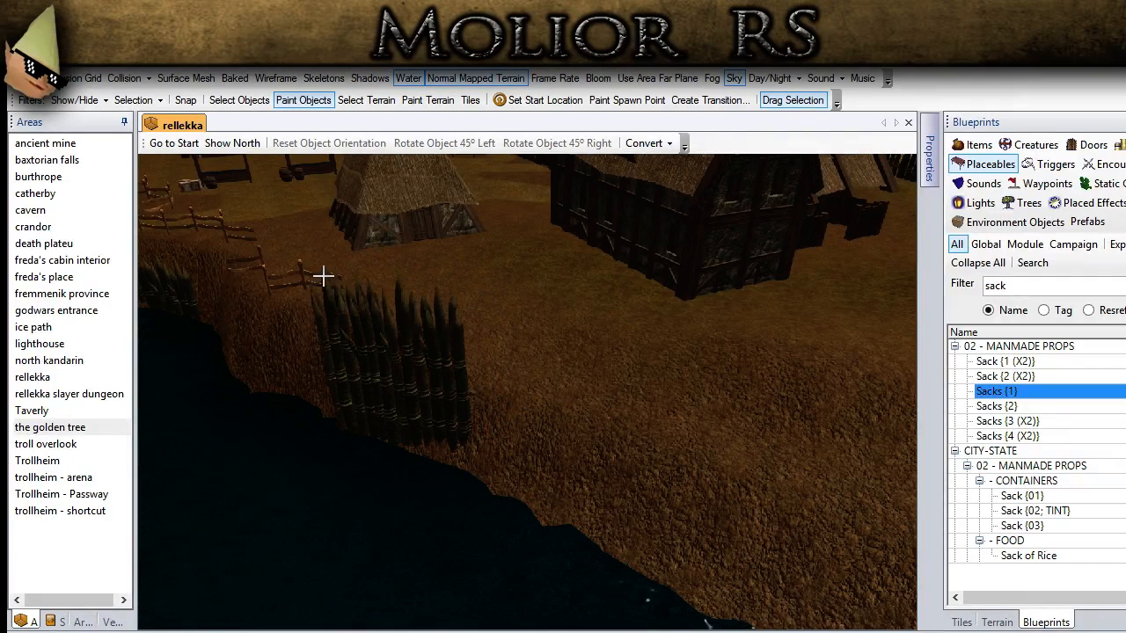
pyautogui.click(244, 104)
# Step: Select the palisade section just past the last short fence piece and lower it into the cliff face above the waterline
pyautogui.click(403, 388)
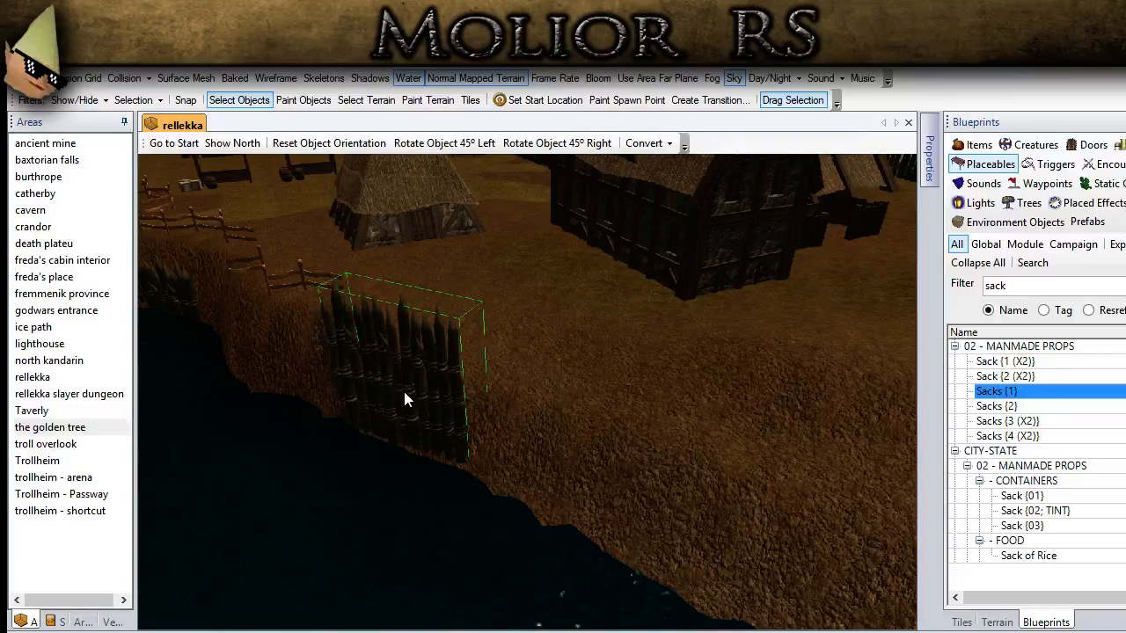
pyautogui.press('pagedown')
pyautogui.press('pagedown')
pyautogui.press('pagedown')
pyautogui.press('pagedown')
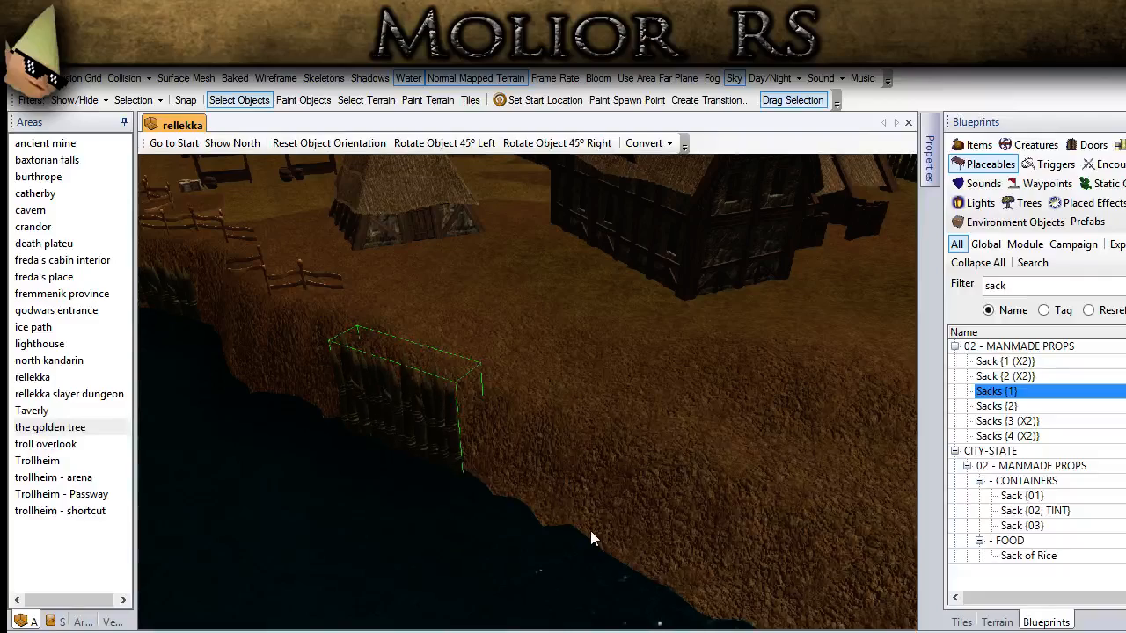
# Step: Place another palisade copy next to the lowered section, further along the shoreline, and return to selecting objects
pyautogui.hotkey('ctrl', 'v')
pyautogui.moveTo(578, 502); pyautogui.dragTo(502, 504, button='middle')
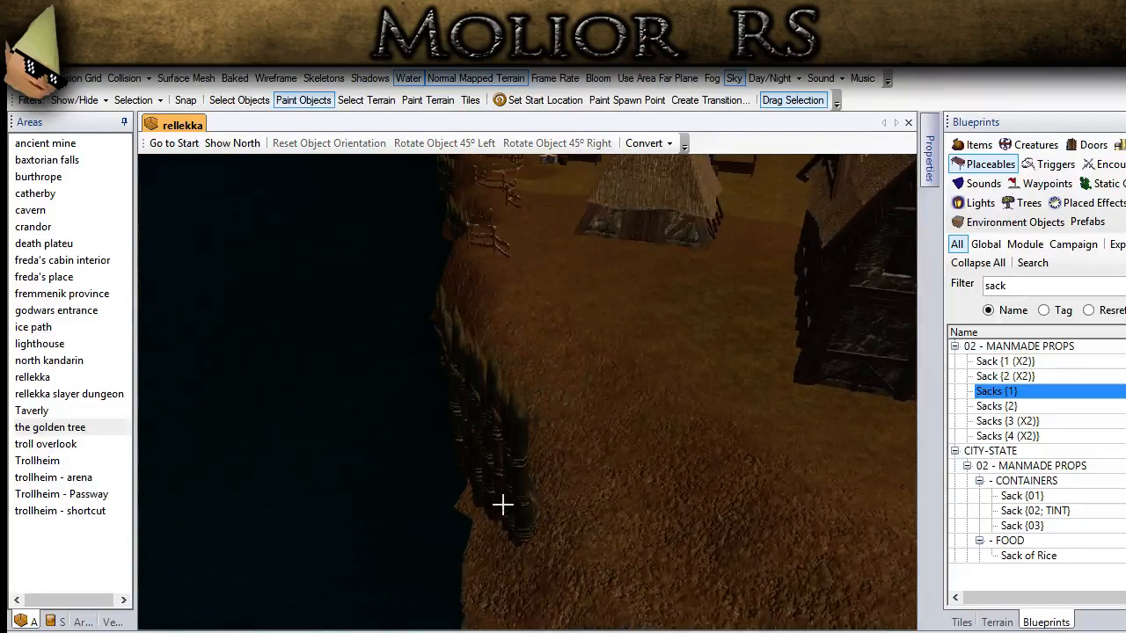
pyautogui.scroll(4, 561, 404)
pyautogui.moveTo(560, 405); pyautogui.dragTo(548, 576, button='middle')
pyautogui.click(575, 592)
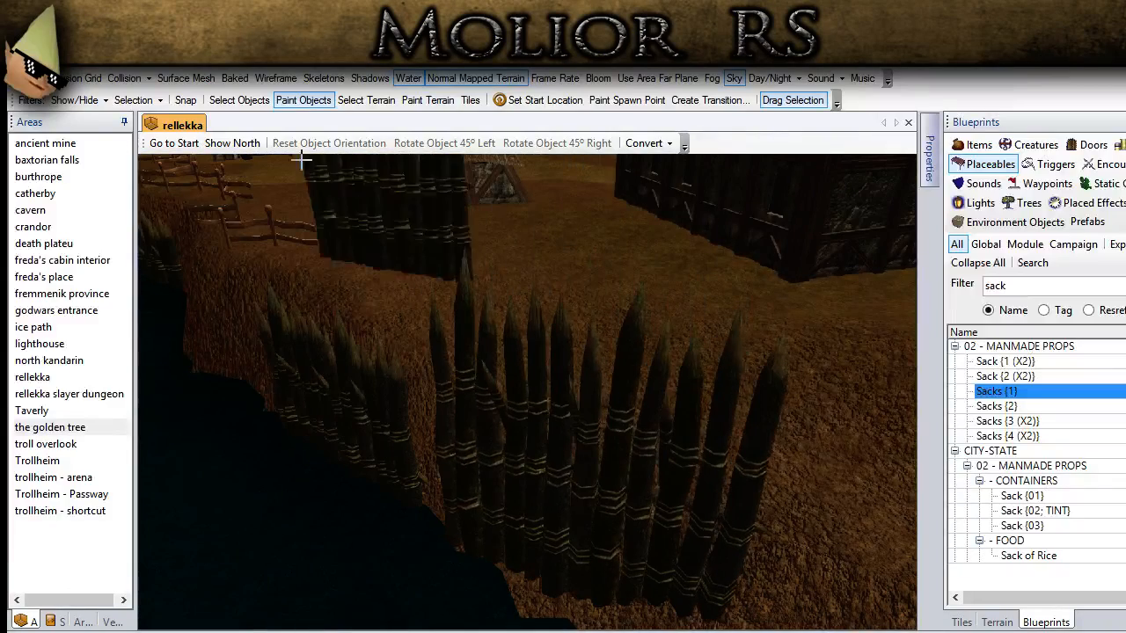
pyautogui.click(242, 105)
# Step: Lower the newest palisade section, align it with its neighbour along the cliff, and deselect it
pyautogui.click(708, 510)
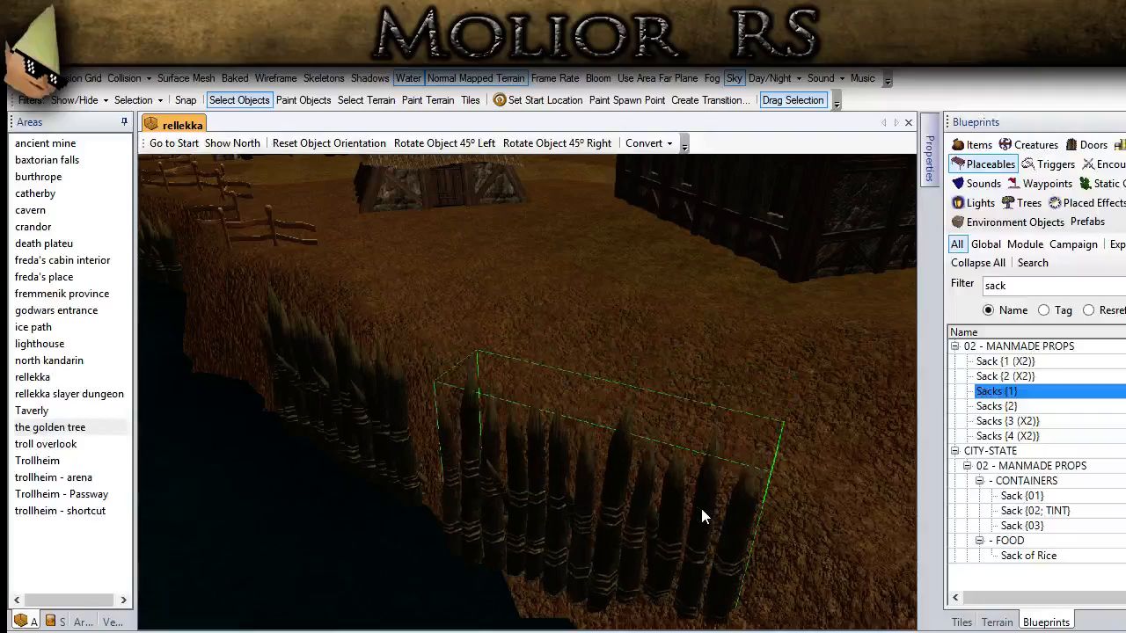
pyautogui.moveTo(712, 516); pyautogui.dragTo(624, 501, button='middle')
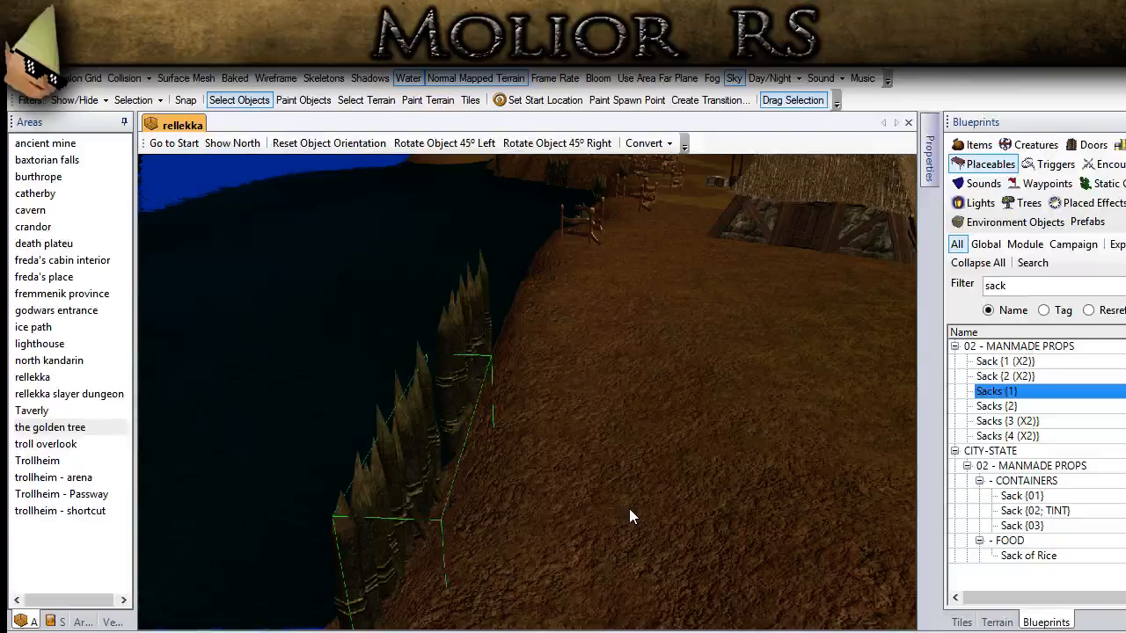
pyautogui.click(619, 442)
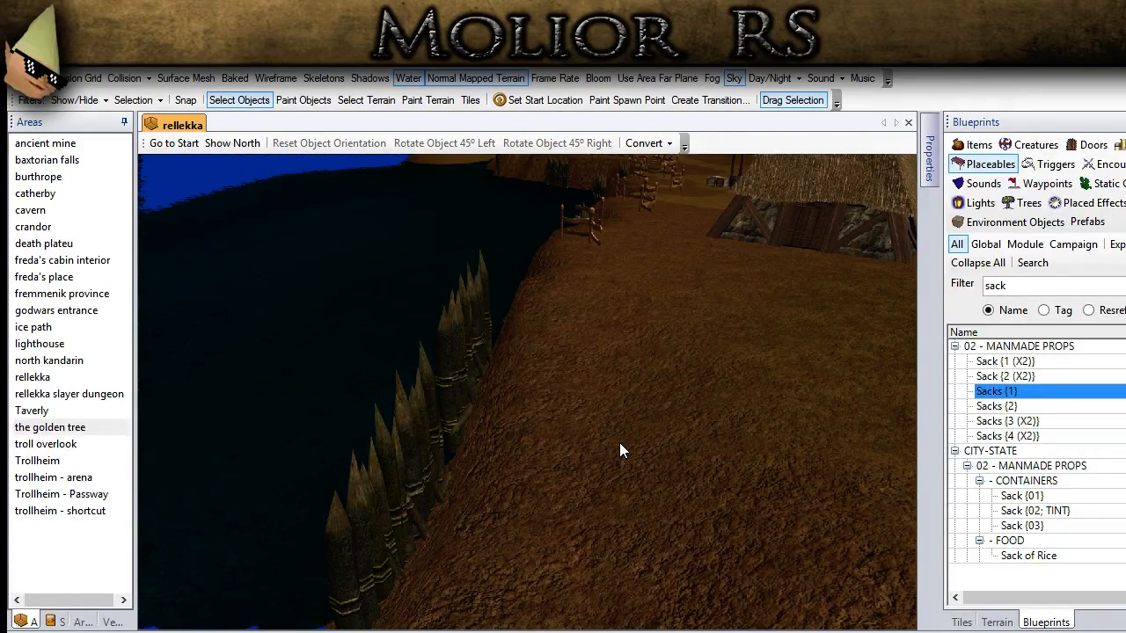
# Step: Filter the placeable blueprints by "bould" and choose Boulder Pile {C 03 - TINT (X2)} for painting on the open ground near the longhouse
pyautogui.moveTo(619, 443); pyautogui.dragTo(658, 478, button='middle')
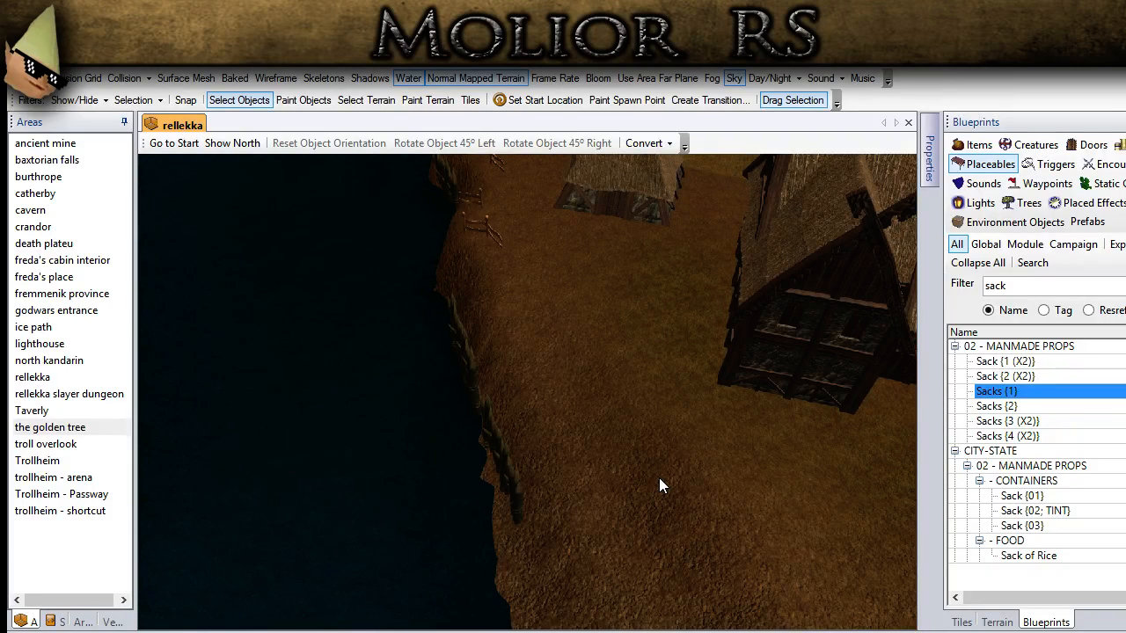
pyautogui.moveTo(661, 477); pyautogui.dragTo(478, 470, button='middle')
pyautogui.scroll(-3, 426, 311)
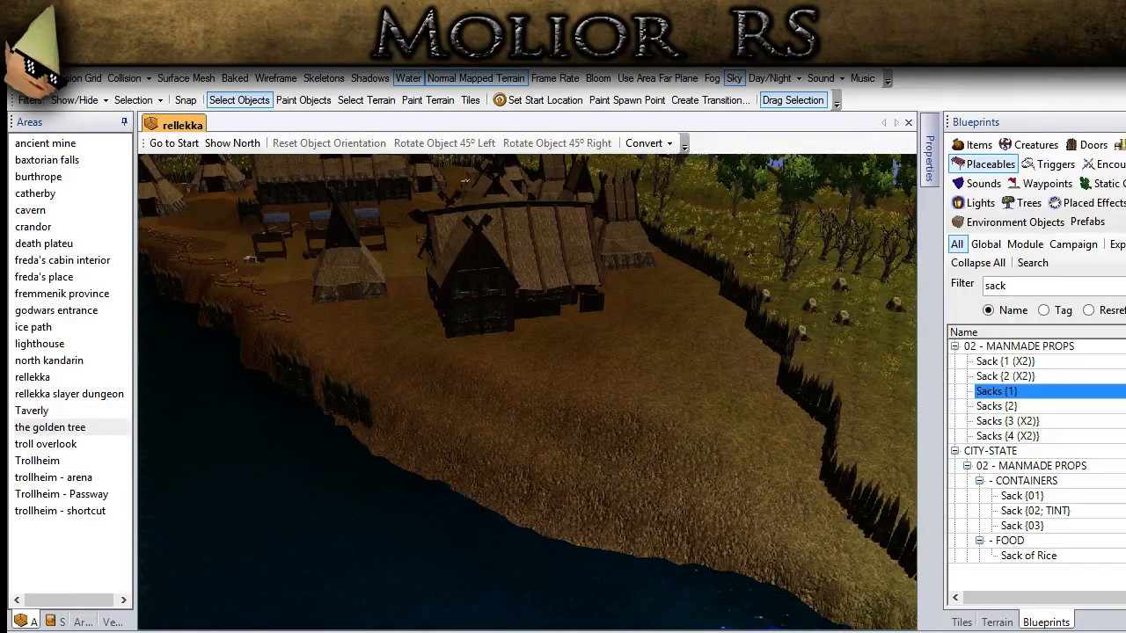
pyautogui.scroll(-3, 450, 436)
pyautogui.moveTo(450, 437); pyautogui.dragTo(415, 460, button='middle')
pyautogui.scroll(4, 491, 498)
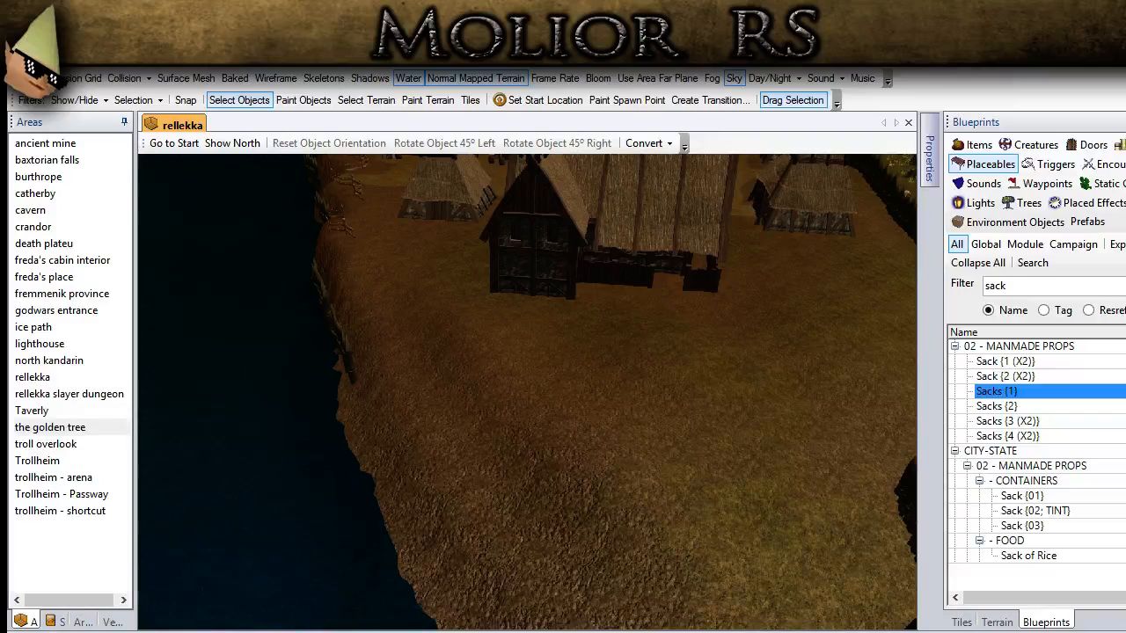
pyautogui.doubleClick(986, 285)
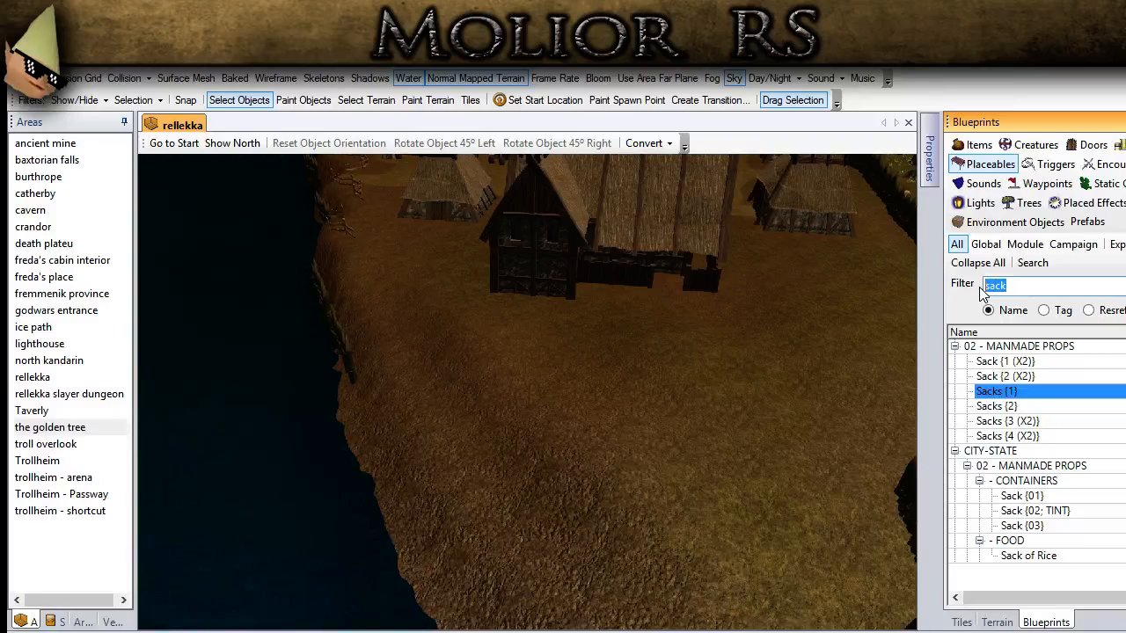
pyautogui.write('bould')
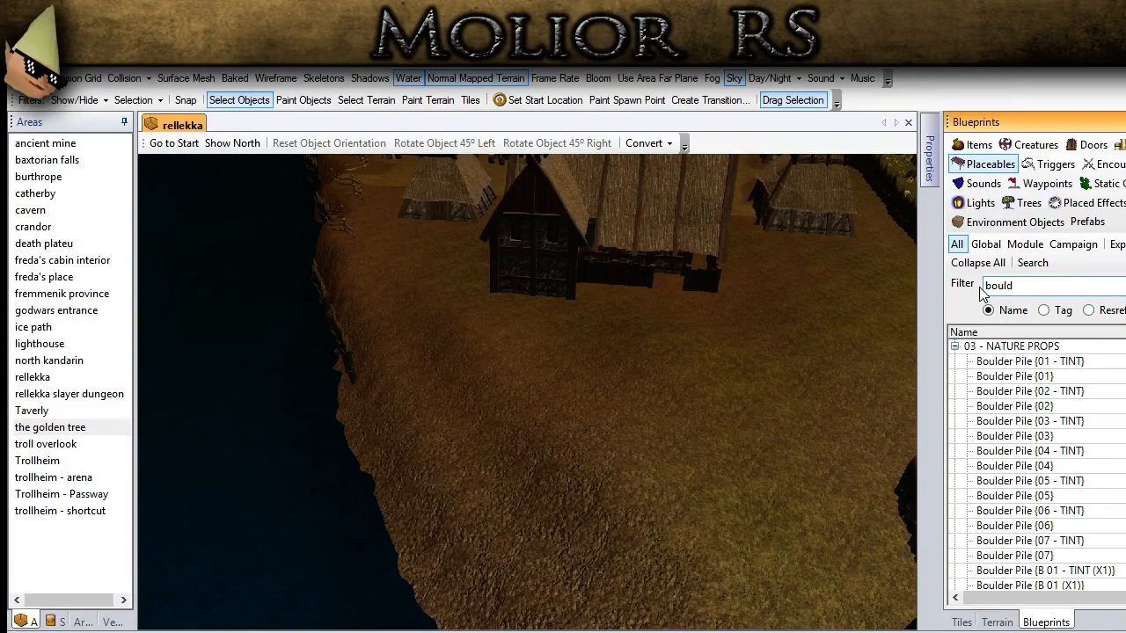
pyautogui.click(978, 430)
pyautogui.scroll(-9, 1011, 449)
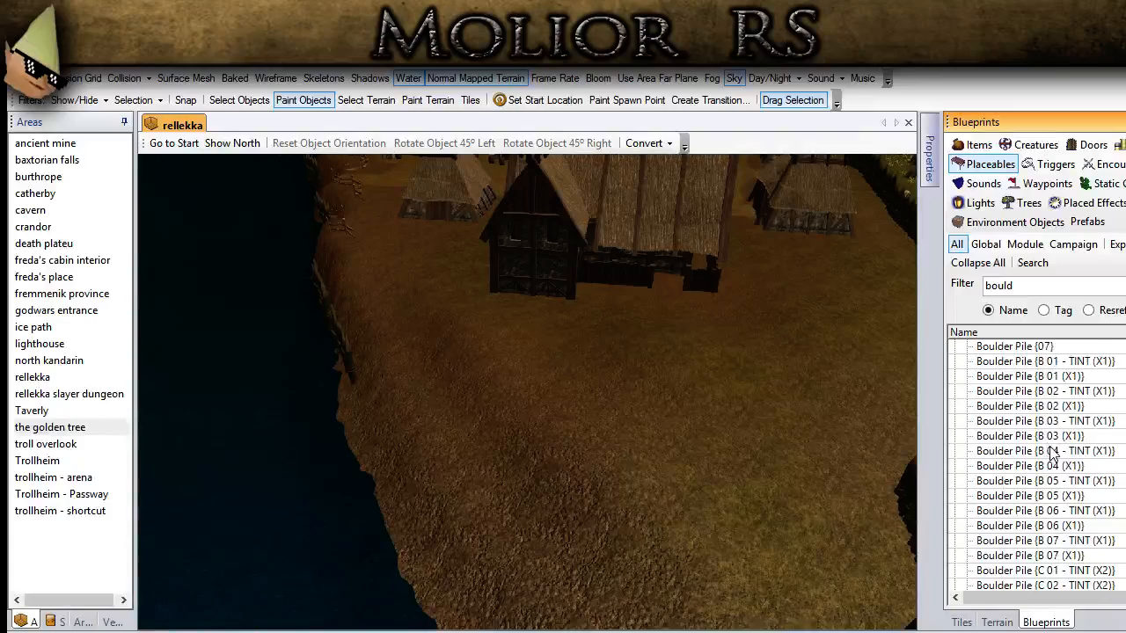
pyautogui.click(1052, 466)
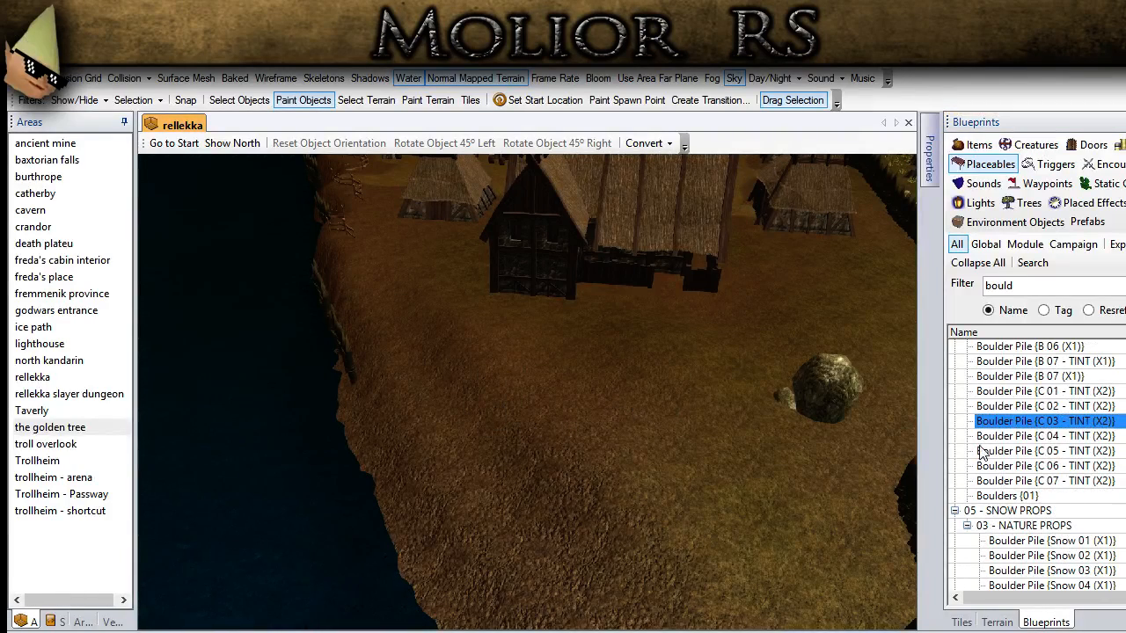
# Step: Switch the blueprint to Boulder Pile {C 04 - TINT (X2)} and place it on the open ground between the longhouse and the fence
pyautogui.click(1020, 451)
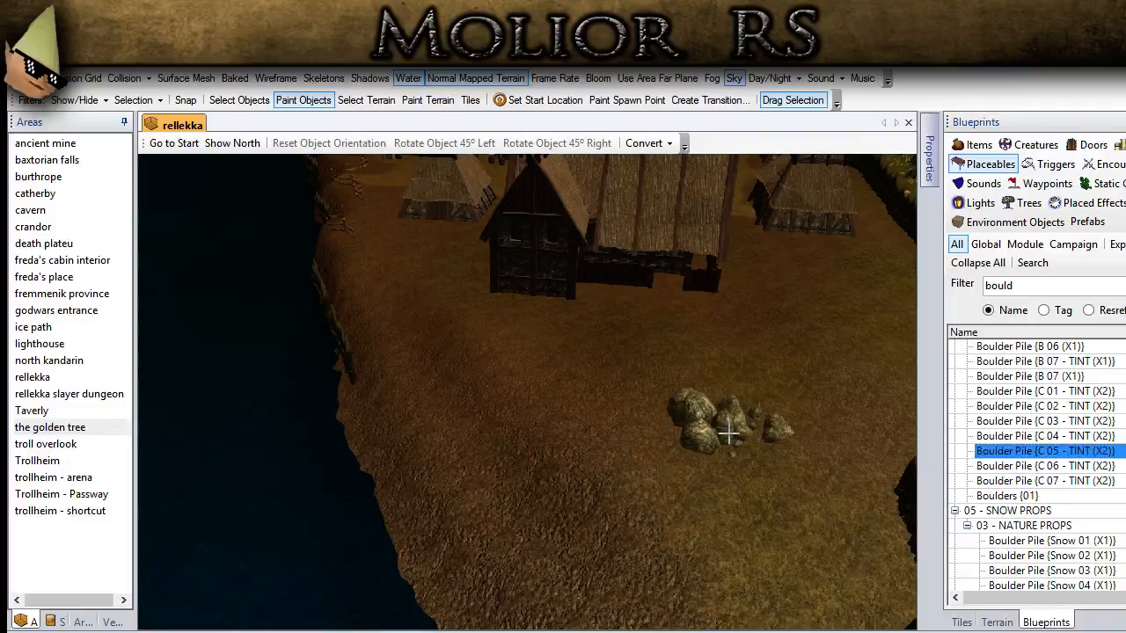
pyautogui.click(1042, 435)
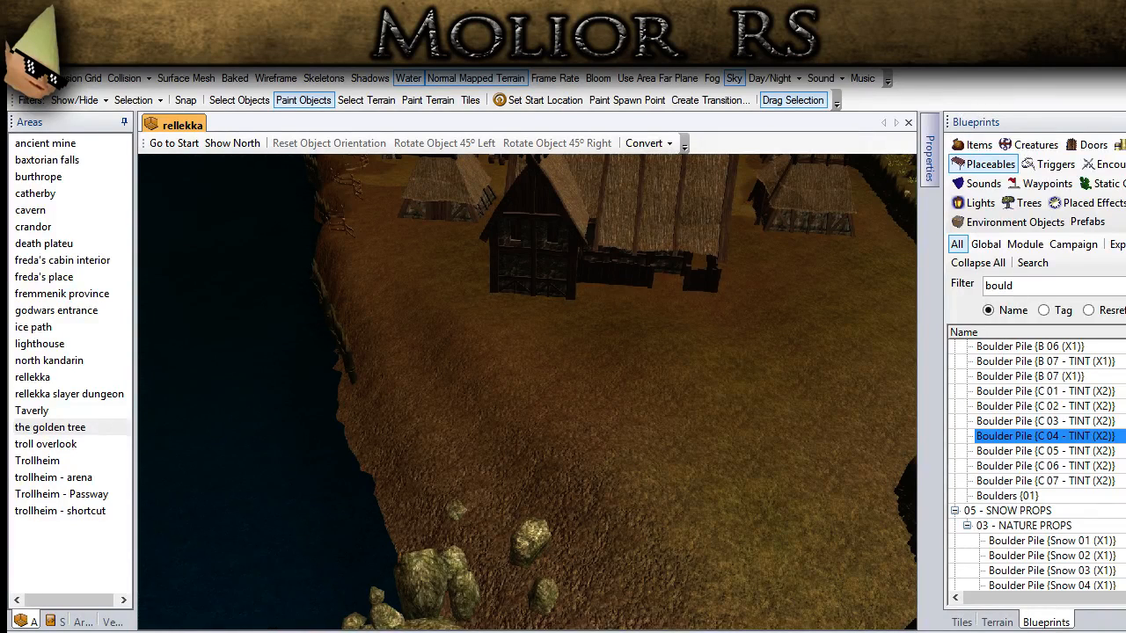
pyautogui.moveTo(528, 402); pyautogui.dragTo(333, 353, button='middle')
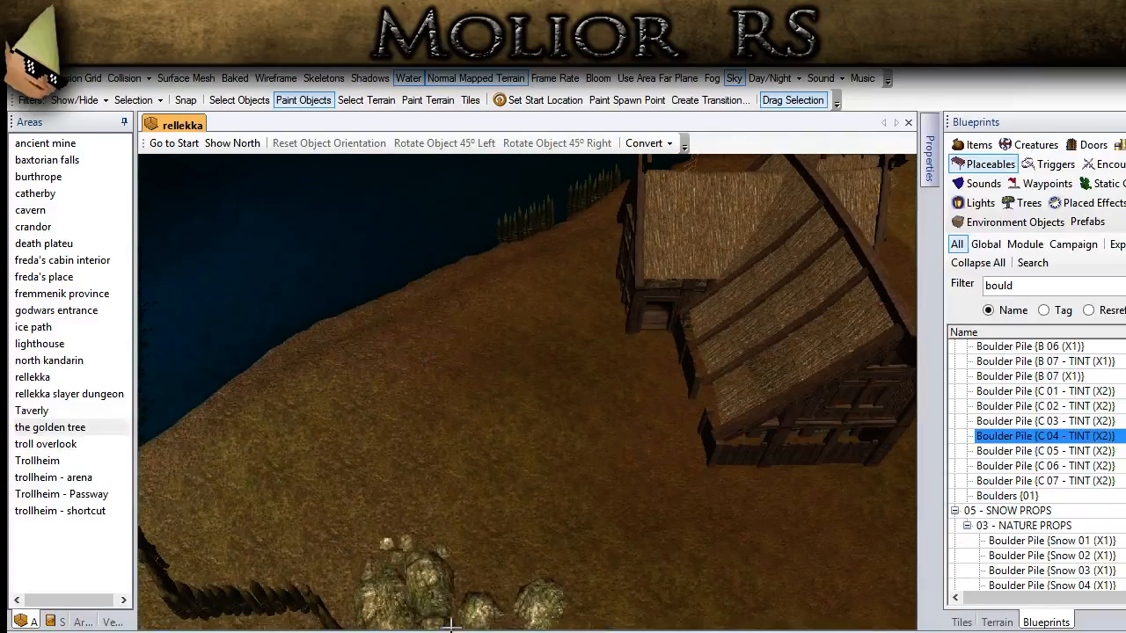
pyautogui.click(478, 417)
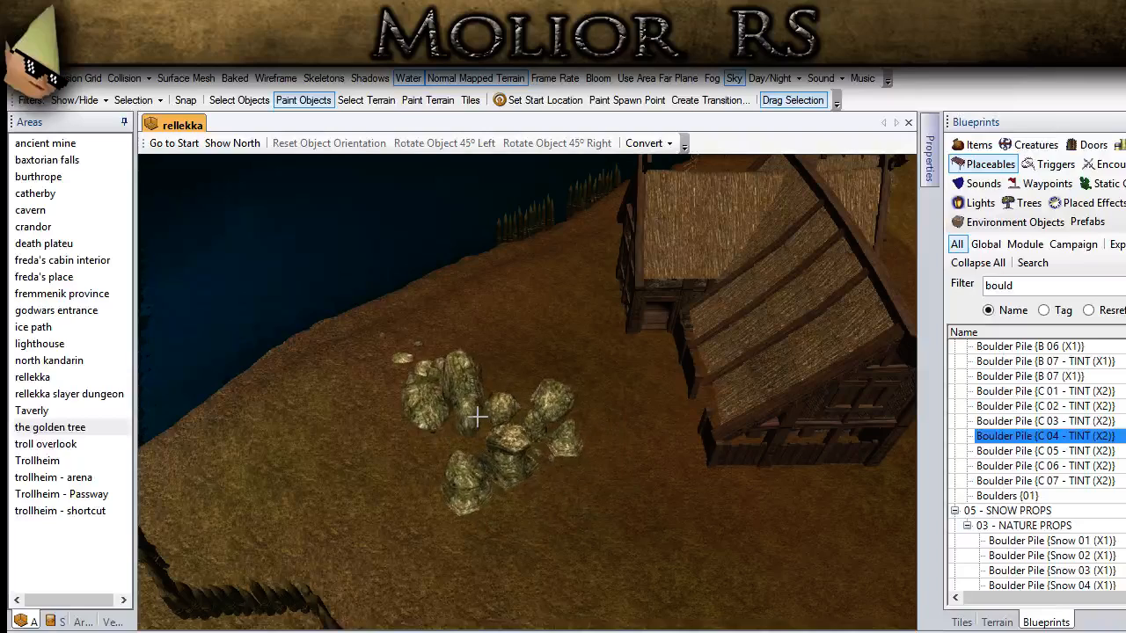
# Step: Return to selecting objects, select the newly placed boulder pile, and sink it partway into the ground
pyautogui.click(247, 108)
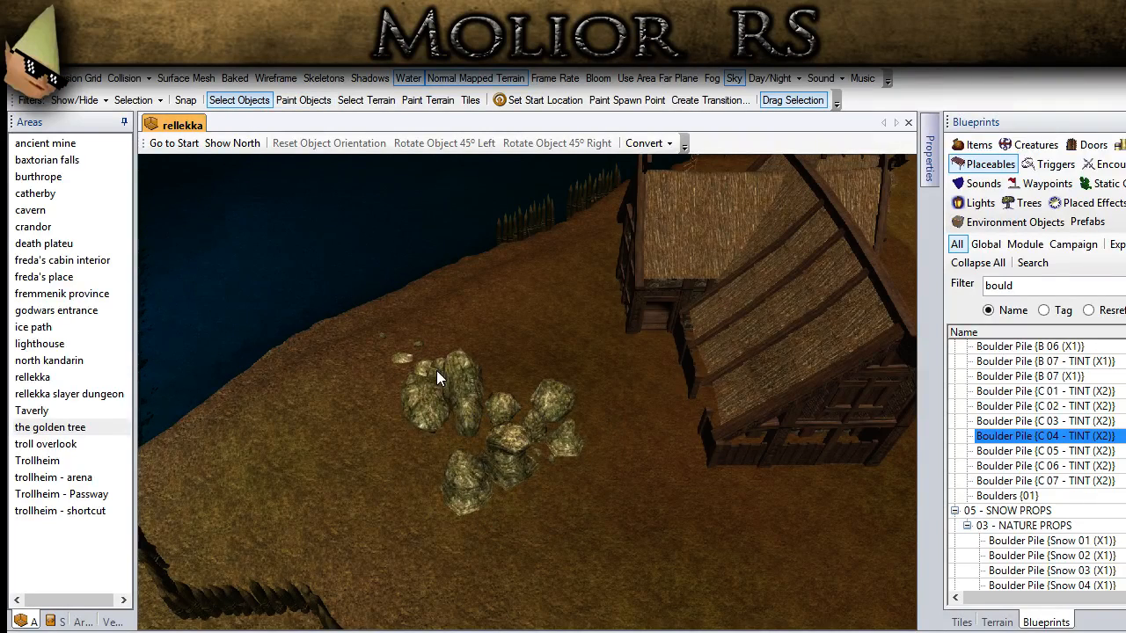
pyautogui.click(450, 393)
pyautogui.press('Delete')
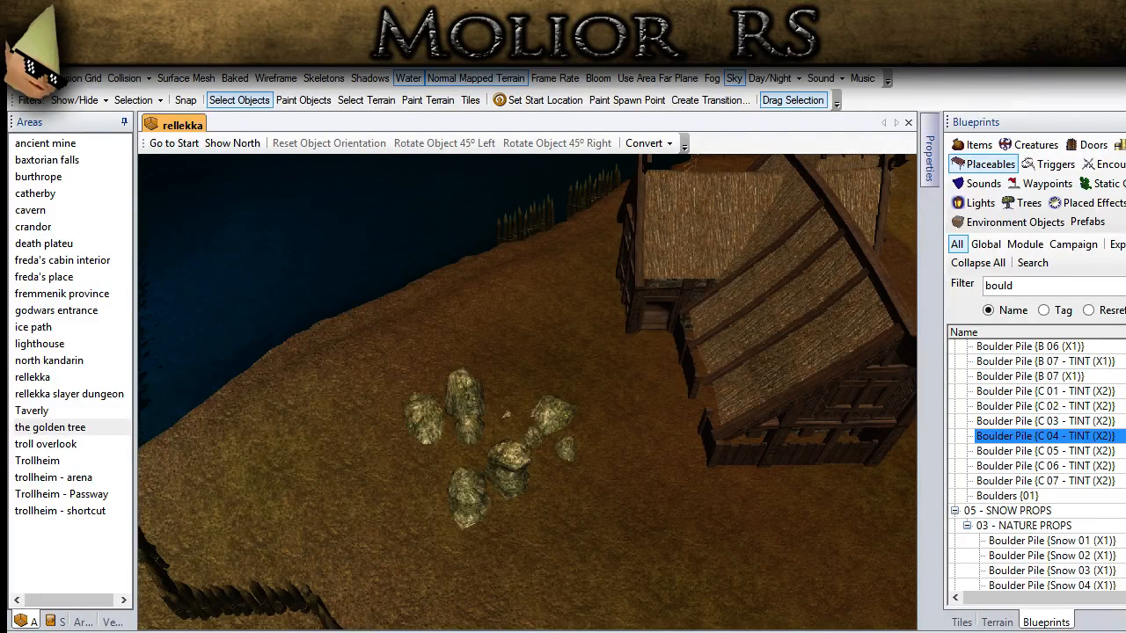
# Step: Raise an elongated patch of terrain out of the water off the palisade shoreline using the medium terrain brush
pyautogui.moveTo(468, 443); pyautogui.dragTo(538, 516, button='middle')
pyautogui.scroll(-3, 538, 517)
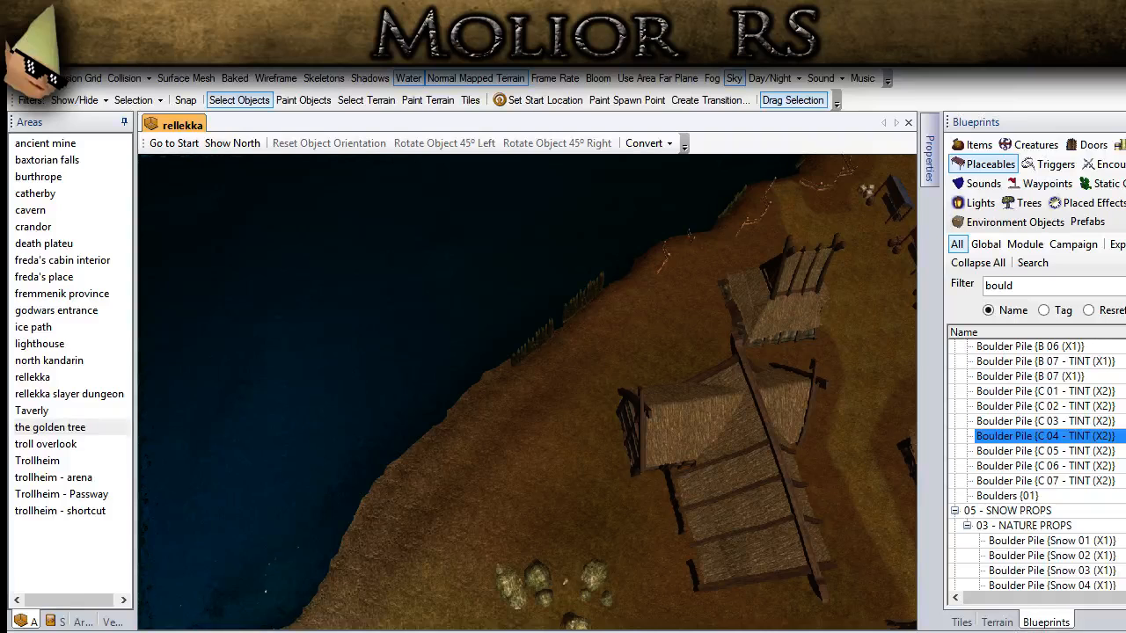
pyautogui.click(996, 624)
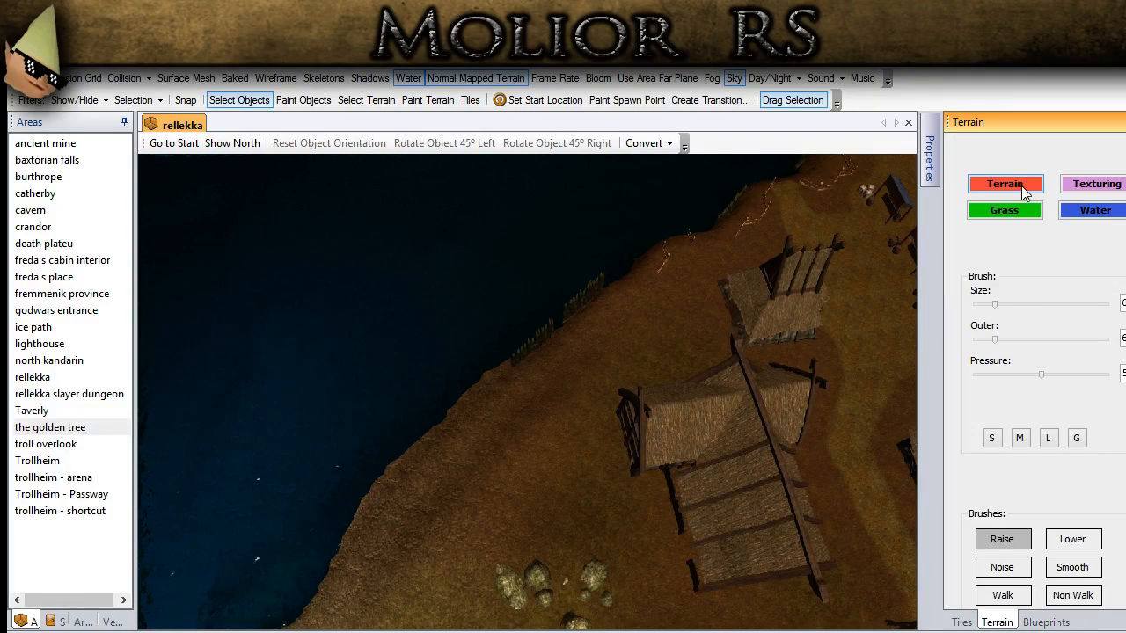
pyautogui.click(1049, 439)
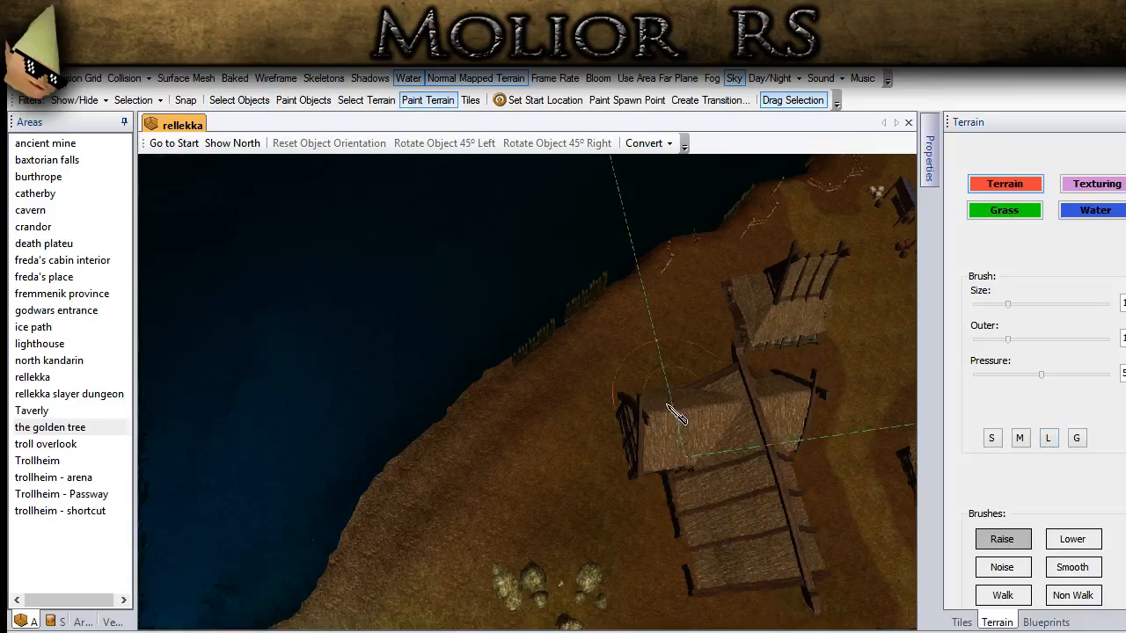
pyautogui.click(1019, 438)
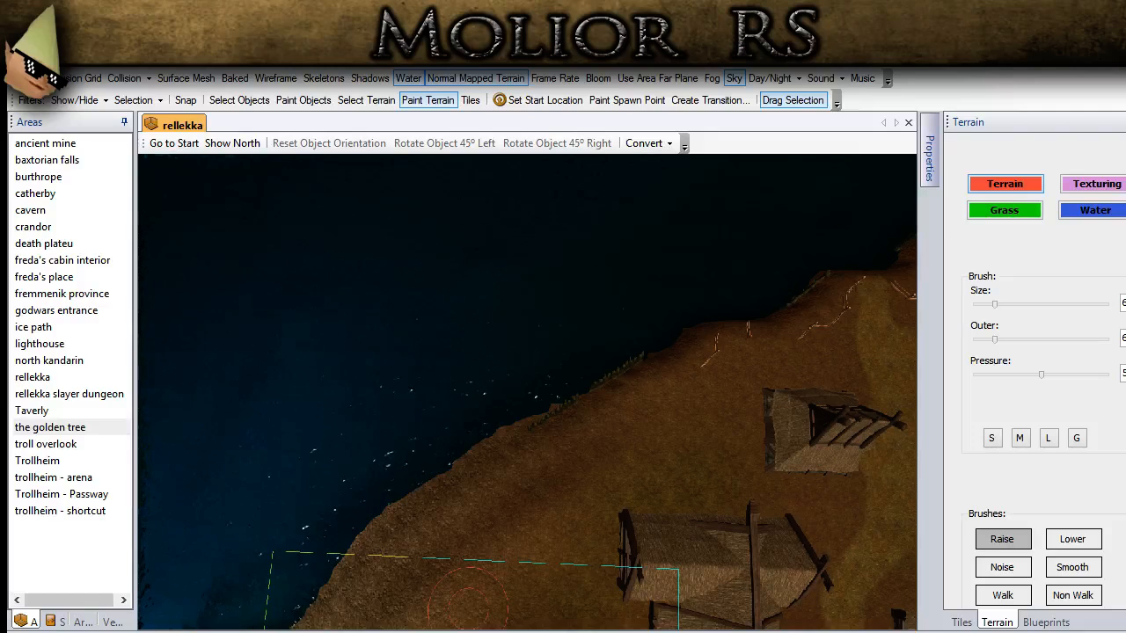
pyautogui.moveTo(431, 418)
pyautogui.keyDown('ctrl'); pyautogui.mouseDown()
pyautogui.moveTo(432, 445)
pyautogui.moveTo(486, 500)
pyautogui.mouseUp(); pyautogui.keyUp('ctrl')
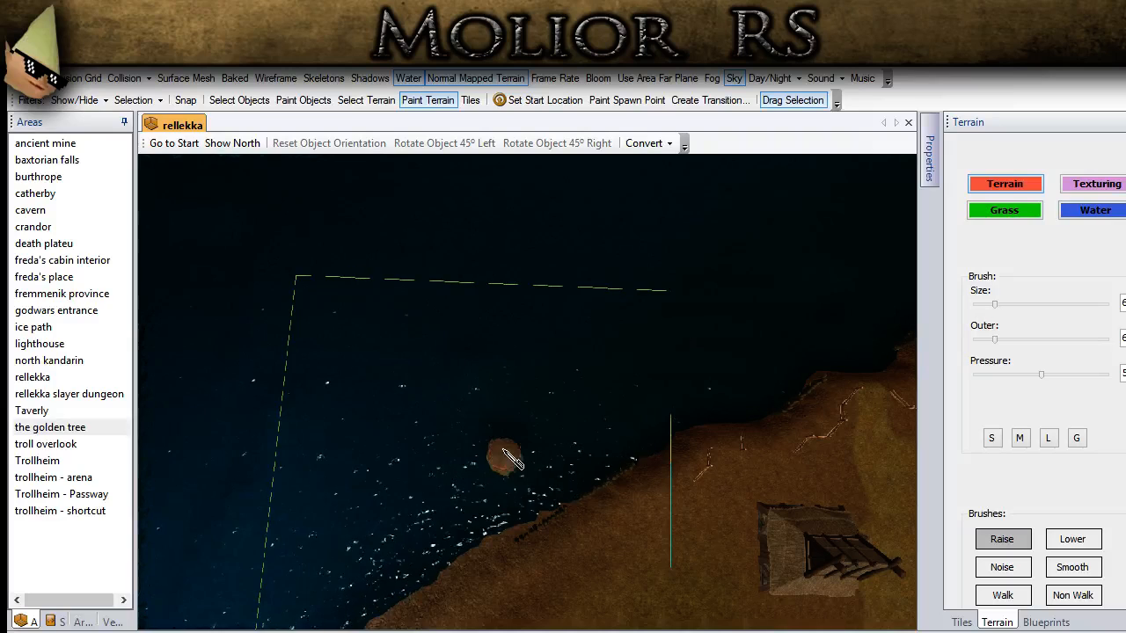
pyautogui.moveTo(504, 442); pyautogui.dragTo(491, 419)
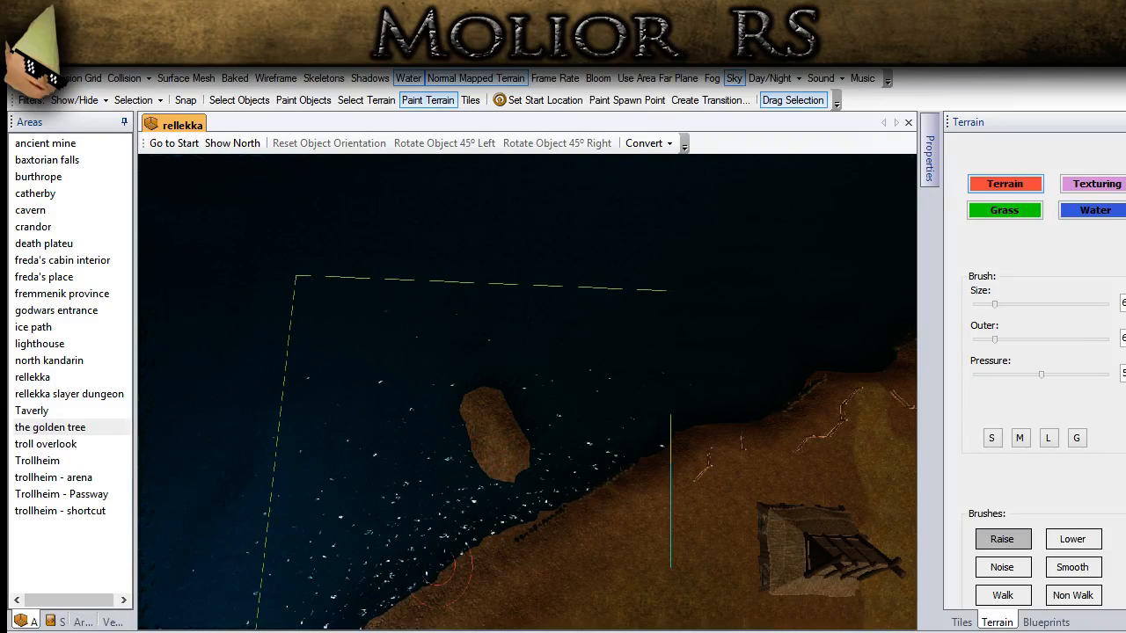
# Step: Extend the raised patch farther out from the shore and widen its seaward end into a small island
pyautogui.scroll(-2, 554, 423)
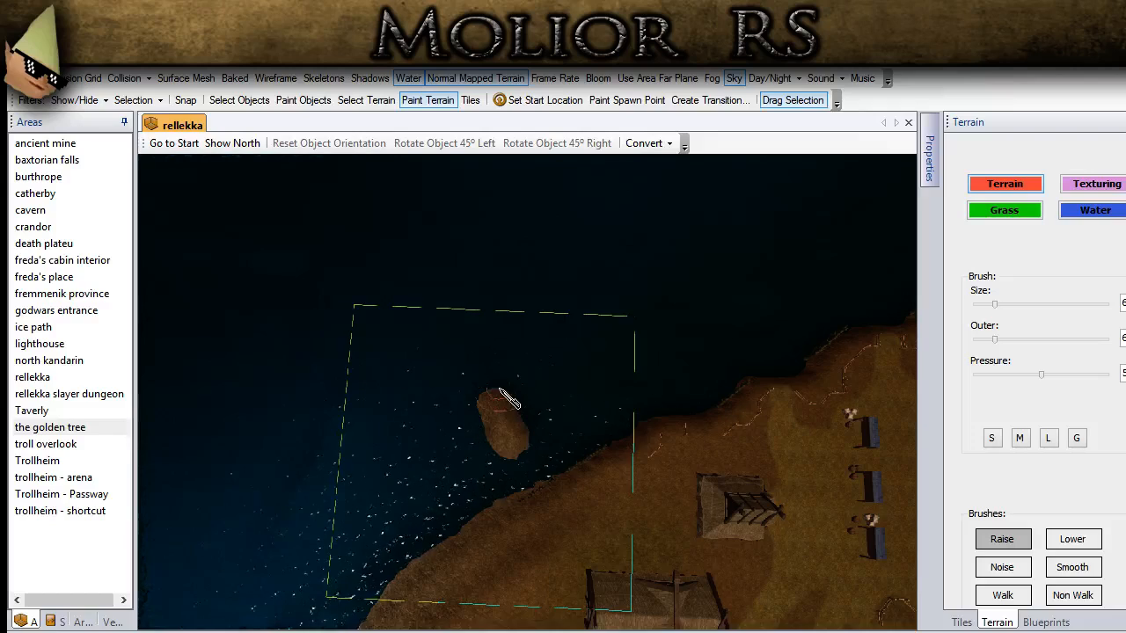
pyautogui.scroll(2, 508, 397)
pyautogui.moveTo(475, 418); pyautogui.dragTo(474, 398)
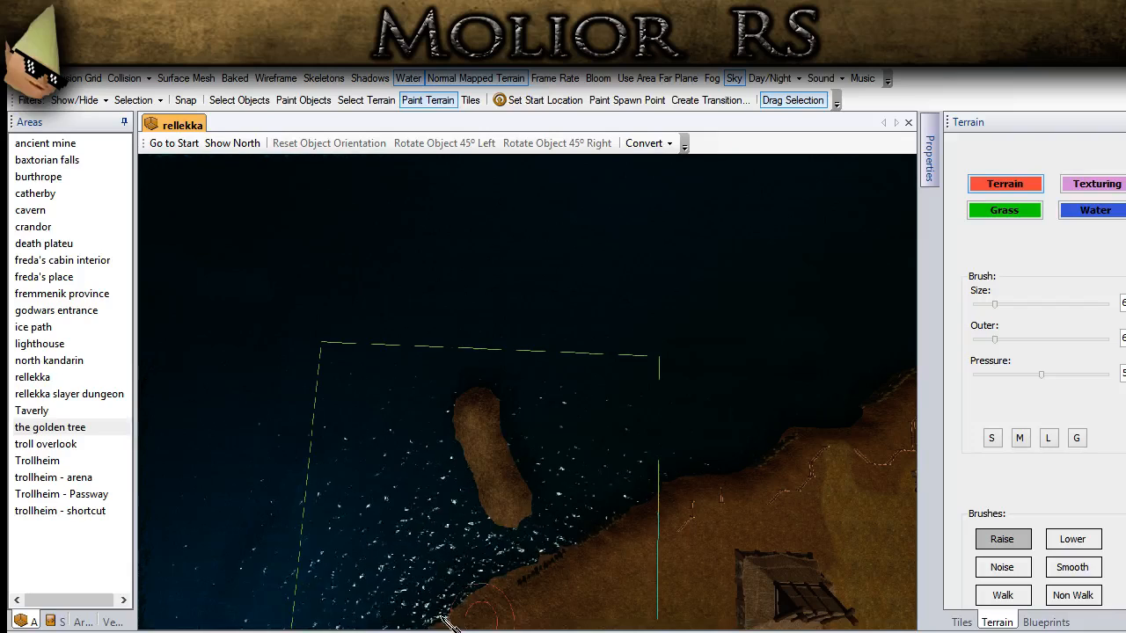
pyautogui.moveTo(540, 401); pyautogui.dragTo(513, 397)
pyautogui.moveTo(515, 522)
pyautogui.mouseDown(button='middle')
pyautogui.moveTo(587, 406)
pyautogui.moveTo(588, 447)
pyautogui.mouseUp(button='middle')
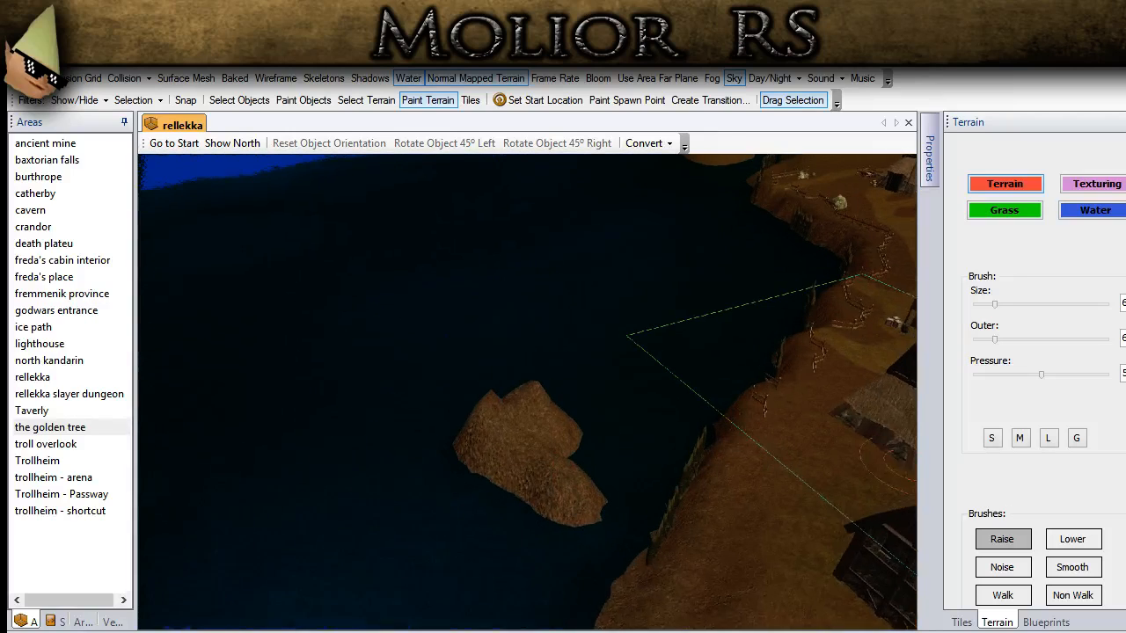
# Step: Flatten the peaks of the new island using the Smooth brush at large size
pyautogui.click(1094, 570)
pyautogui.click(1049, 437)
pyautogui.moveTo(573, 402); pyautogui.dragTo(568, 508, button='middle')
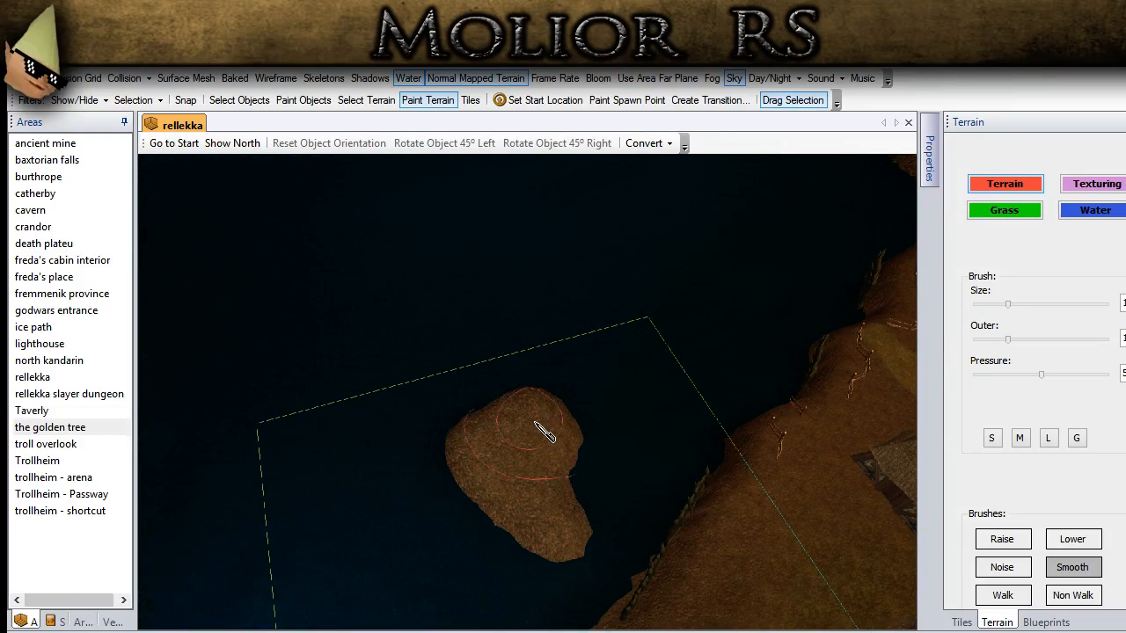
pyautogui.moveTo(558, 453)
pyautogui.mouseDown(button='middle')
pyautogui.moveTo(510, 488)
pyautogui.moveTo(563, 464)
pyautogui.mouseUp(button='middle')
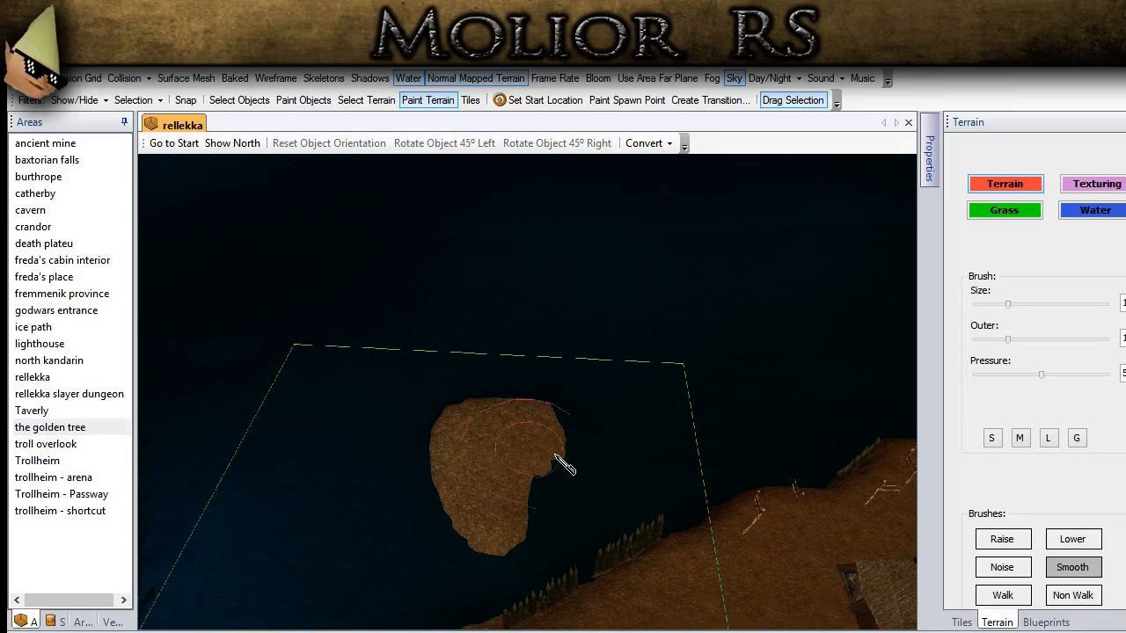
pyautogui.moveTo(597, 487)
pyautogui.mouseDown()
pyautogui.moveTo(479, 468)
pyautogui.moveTo(492, 432)
pyautogui.moveTo(516, 434)
pyautogui.mouseUp()
pyautogui.moveTo(516, 435); pyautogui.dragTo(557, 362, button='middle')
pyautogui.scroll(2, 557, 361)
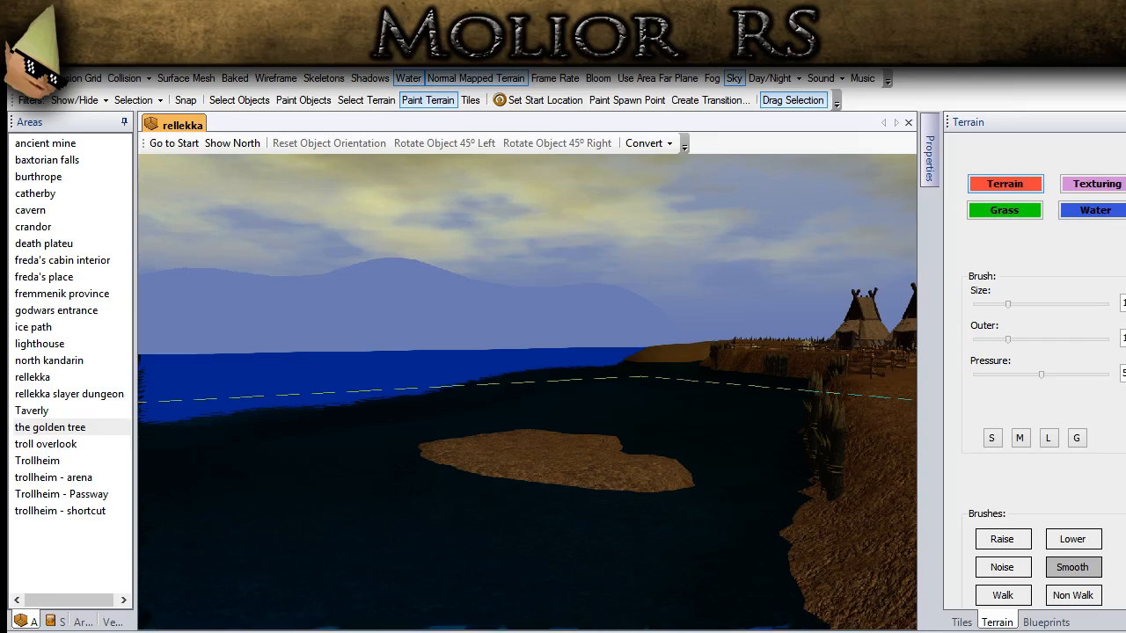
# Step: Raise the smoothed island again using the medium brush, widening it and rounding out its edges
pyautogui.click(1002, 540)
pyautogui.moveTo(696, 499); pyautogui.dragTo(615, 560, button='middle')
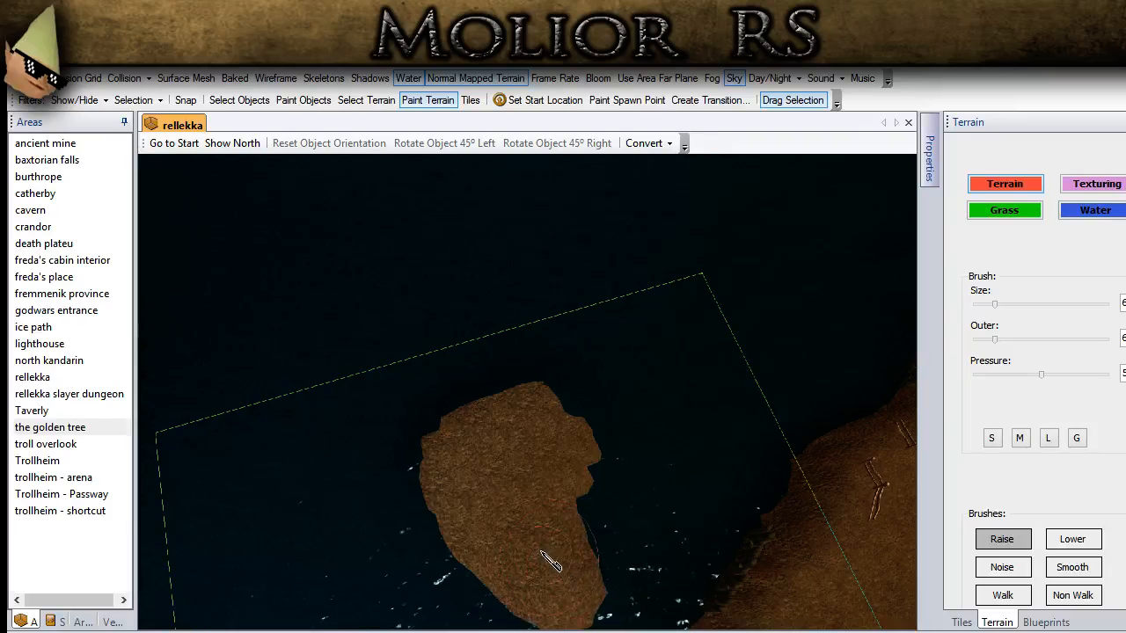
pyautogui.moveTo(484, 503)
pyautogui.mouseDown()
pyautogui.moveTo(469, 457)
pyautogui.moveTo(533, 427)
pyautogui.moveTo(575, 445)
pyautogui.moveTo(554, 488)
pyautogui.mouseUp()
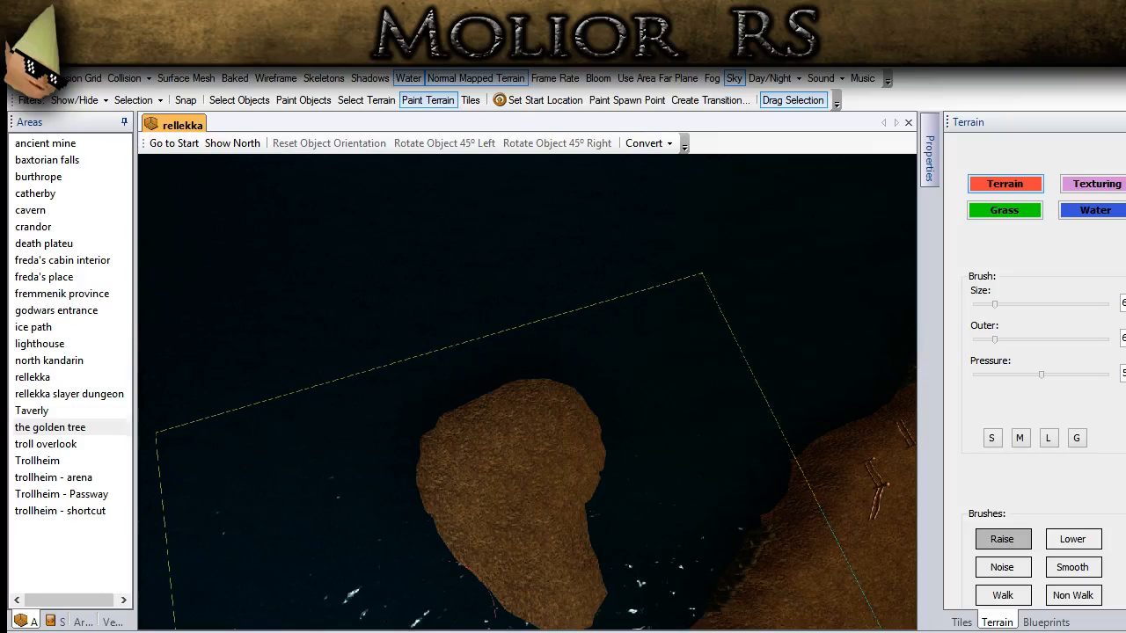
pyautogui.scroll(-2, 502, 496)
pyautogui.moveTo(502, 495); pyautogui.dragTo(461, 444, button='middle')
pyautogui.moveTo(545, 507); pyautogui.dragTo(563, 522)
pyautogui.moveTo(562, 523)
pyautogui.mouseDown(button='middle')
pyautogui.moveTo(543, 454)
pyautogui.moveTo(557, 420)
pyautogui.moveTo(561, 448)
pyautogui.mouseUp(button='middle')
pyautogui.scroll(2, 546, 456)
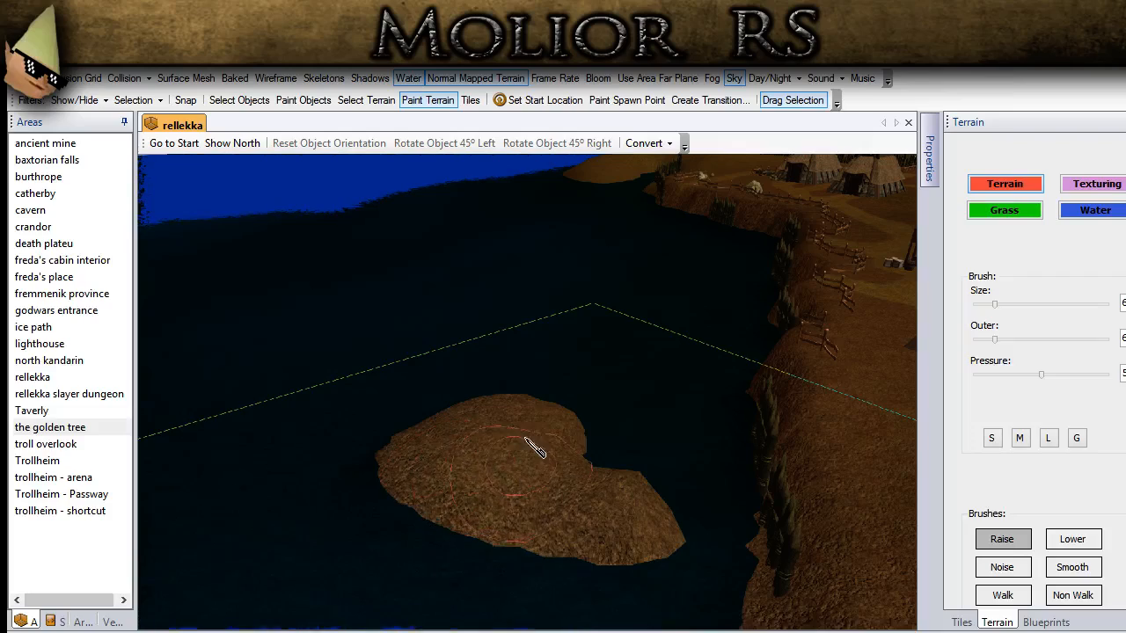
# Step: Raise a second, elongated island in the water beside the first, running roughly parallel to the shoreline
pyautogui.moveTo(532, 471); pyautogui.dragTo(431, 546, button='middle')
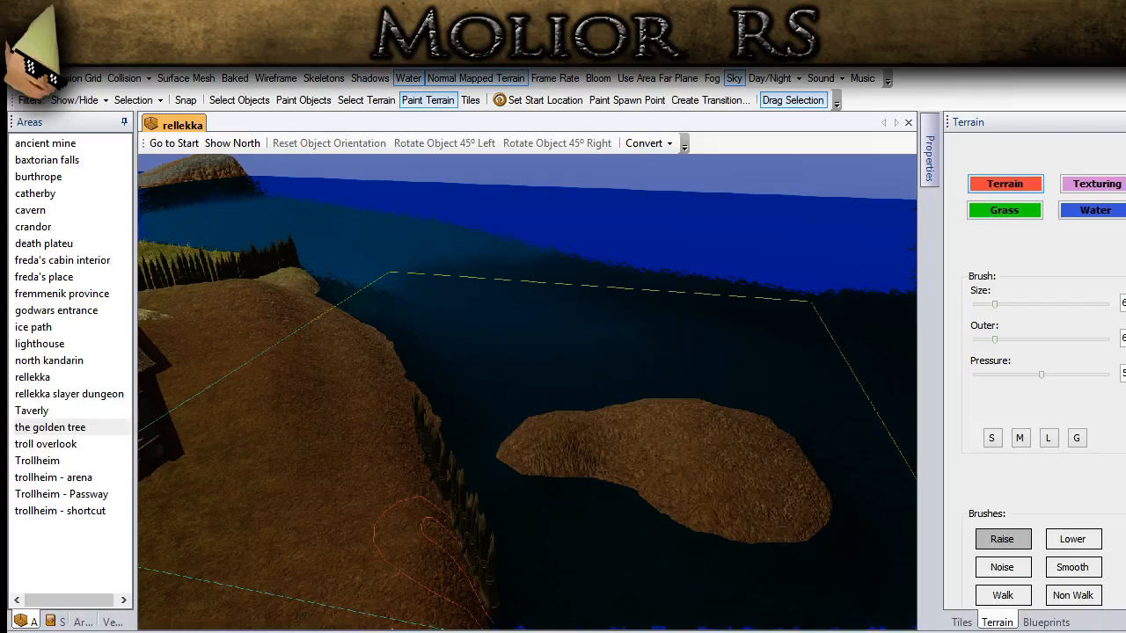
pyautogui.moveTo(431, 546); pyautogui.dragTo(542, 508, button='middle')
pyautogui.moveTo(533, 458); pyautogui.dragTo(548, 383)
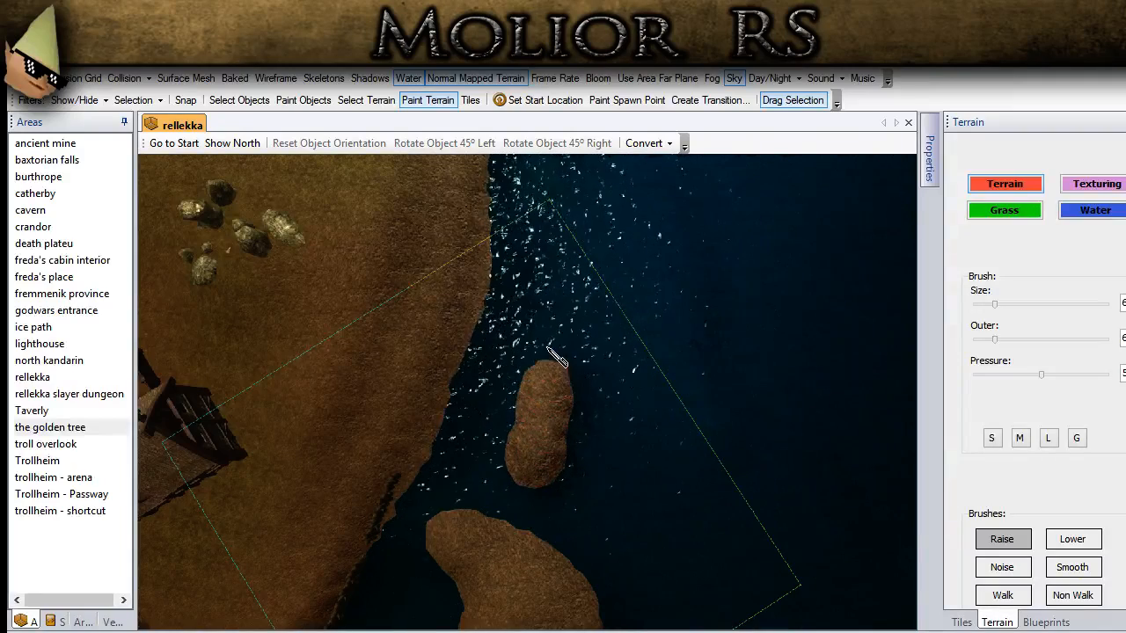
pyautogui.moveTo(556, 285); pyautogui.dragTo(563, 292)
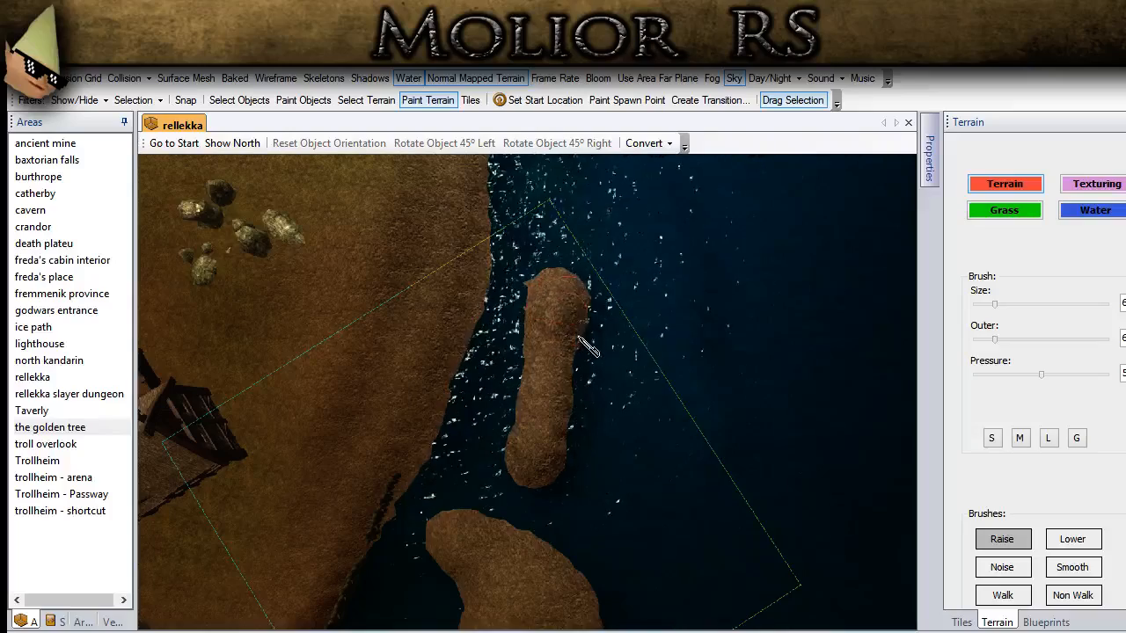
pyautogui.moveTo(585, 376); pyautogui.dragTo(585, 405)
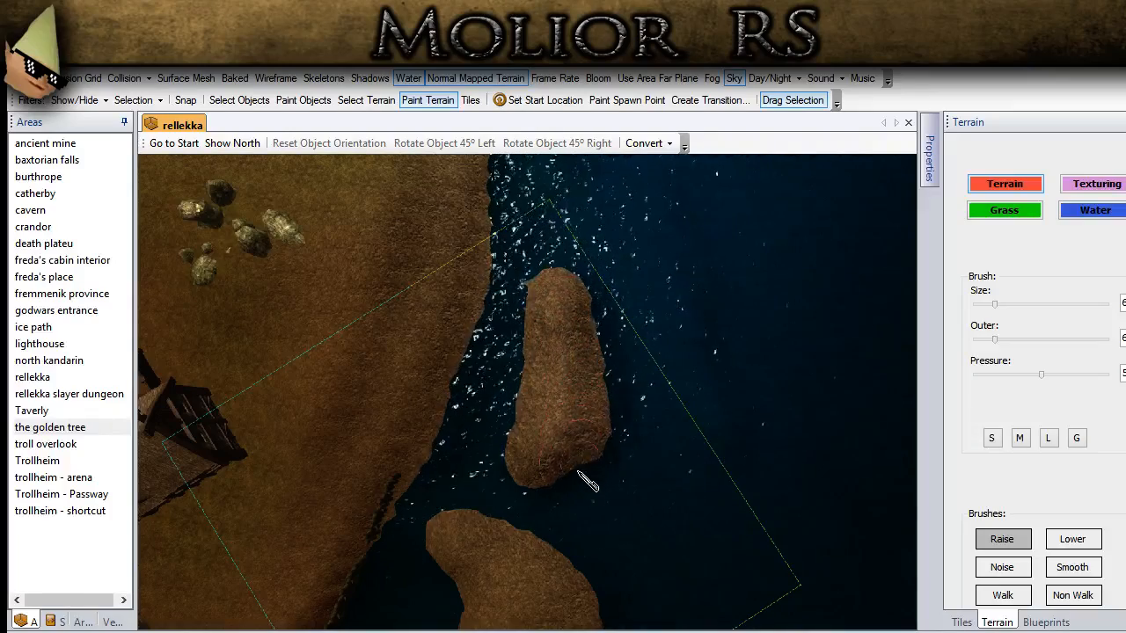
pyautogui.moveTo(557, 505); pyautogui.dragTo(370, 455, button='middle')
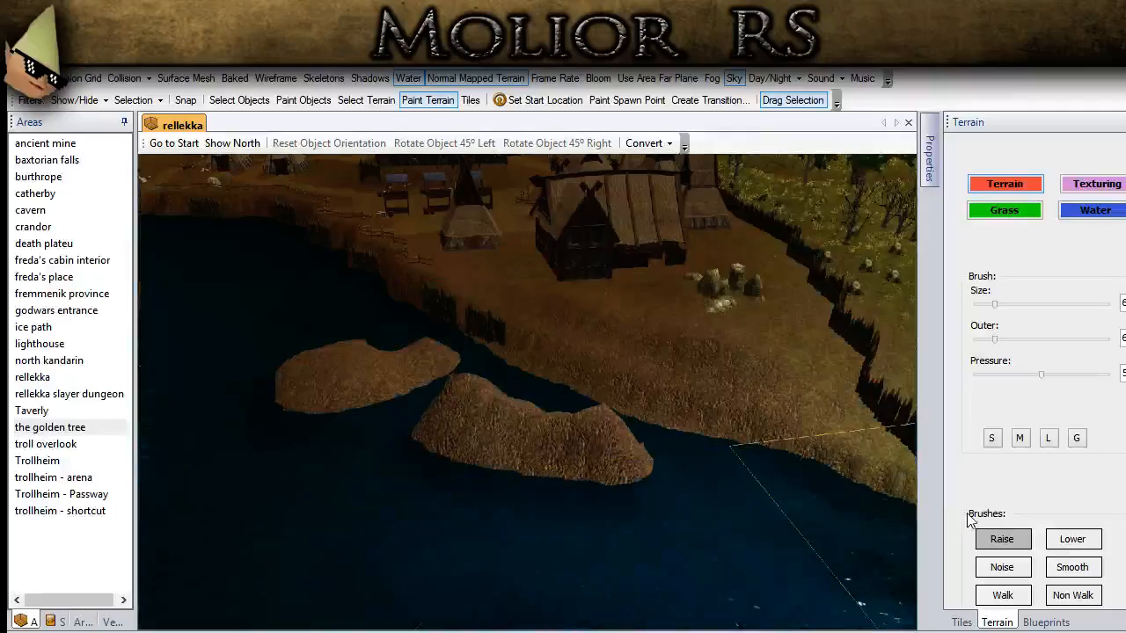
# Step: Even out the slopes and ends of the second, elongated island using the Smooth brush at medium size
pyautogui.click(1072, 567)
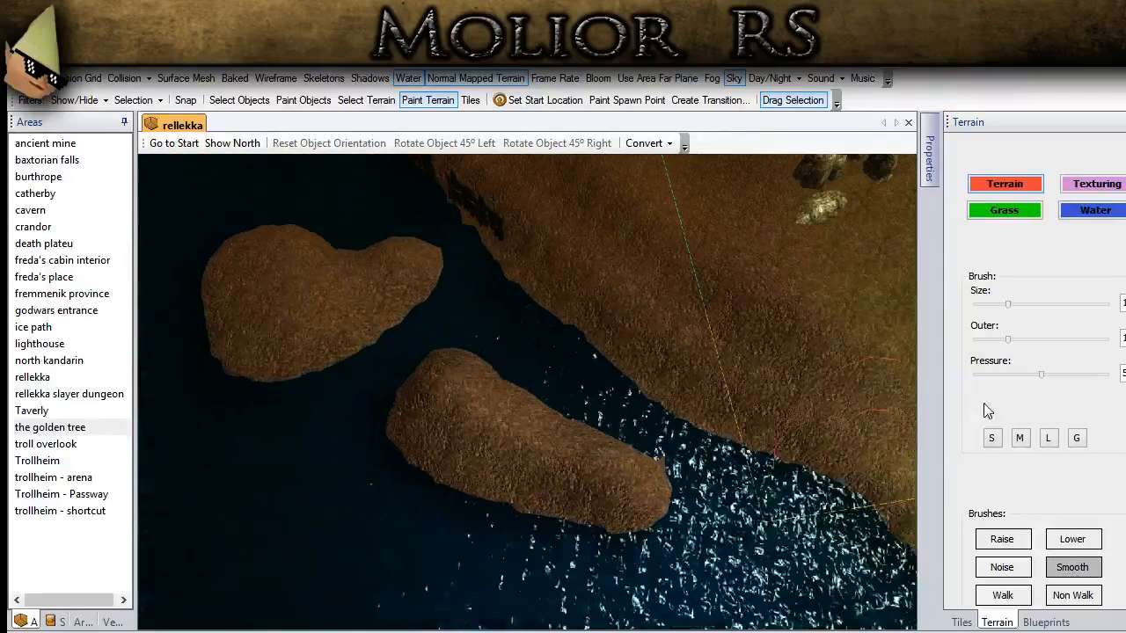
pyautogui.click(1016, 443)
pyautogui.moveTo(663, 459)
pyautogui.mouseDown()
pyautogui.moveTo(658, 473)
pyautogui.moveTo(591, 446)
pyautogui.moveTo(521, 475)
pyautogui.moveTo(483, 471)
pyautogui.moveTo(440, 449)
pyautogui.moveTo(420, 383)
pyautogui.moveTo(456, 376)
pyautogui.moveTo(605, 470)
pyautogui.mouseUp()
pyautogui.moveTo(605, 470)
pyautogui.mouseDown(button='middle')
pyautogui.moveTo(520, 384)
pyautogui.moveTo(546, 459)
pyautogui.mouseUp(button='middle')
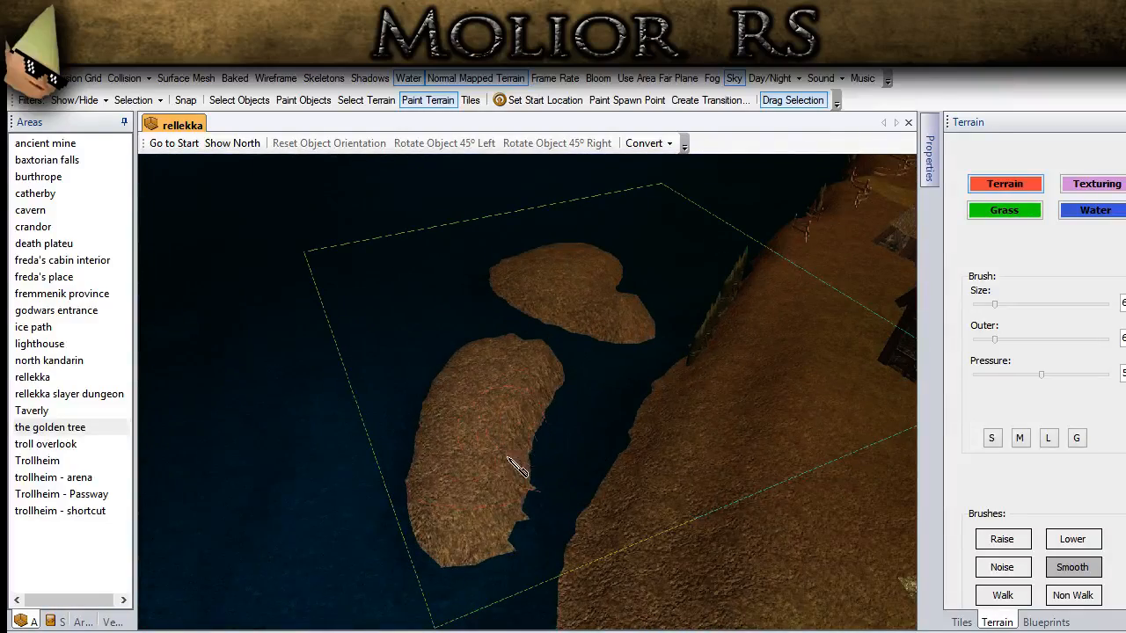
pyautogui.moveTo(452, 575); pyautogui.dragTo(449, 598, button='middle')
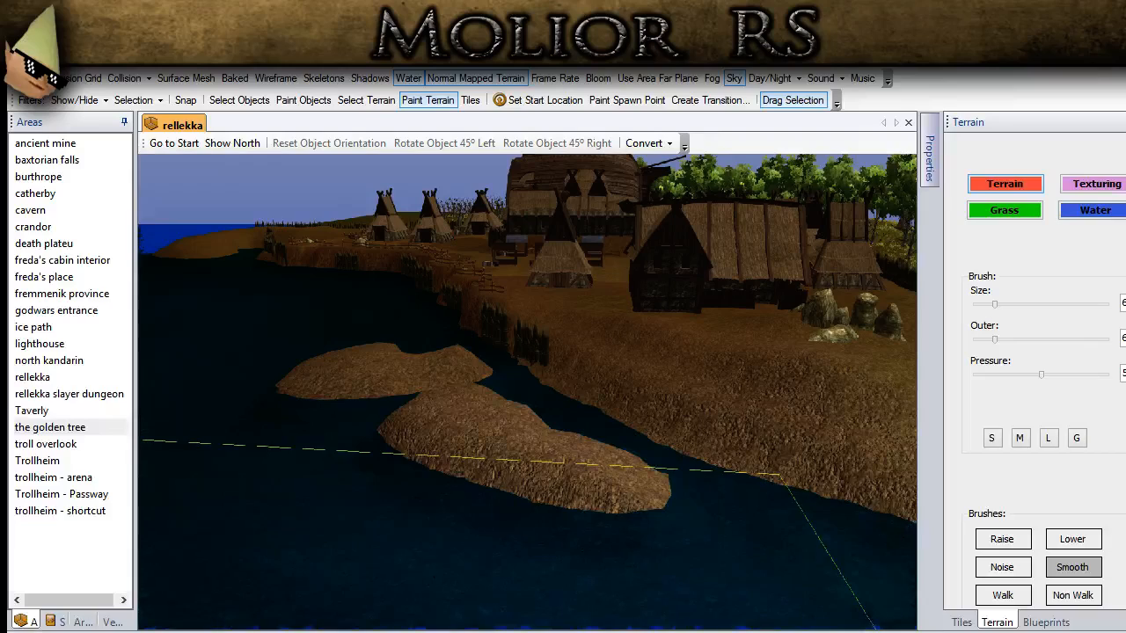
# Step: Raise a small round islet in the water off the shore where the village fence meets the coast
pyautogui.moveTo(398, 464); pyautogui.dragTo(463, 343, button='middle')
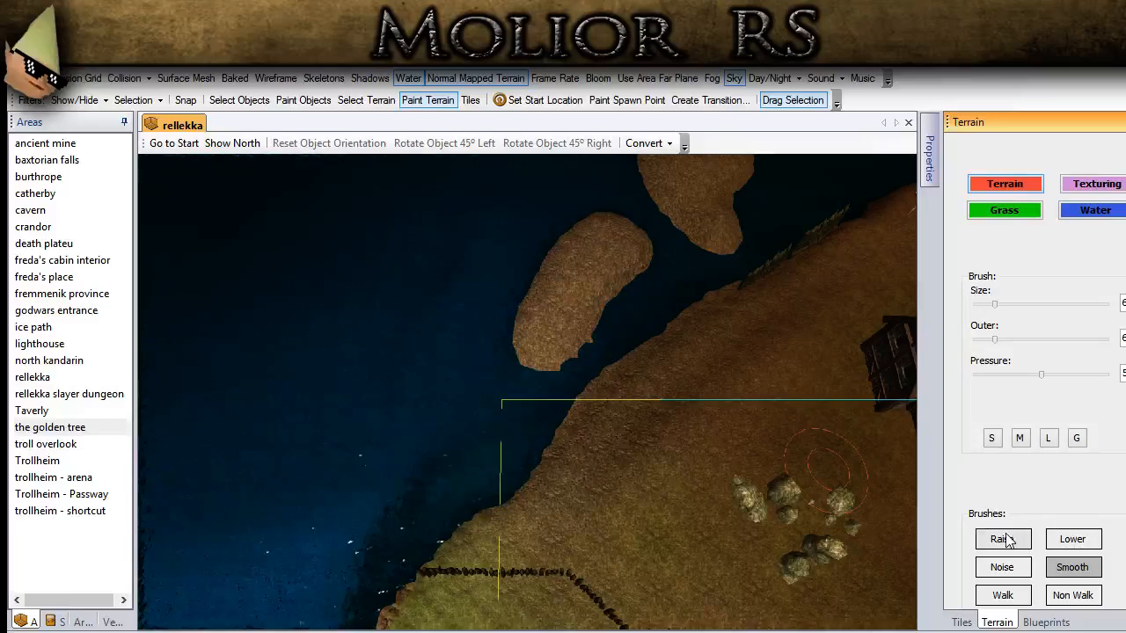
pyautogui.click(1002, 538)
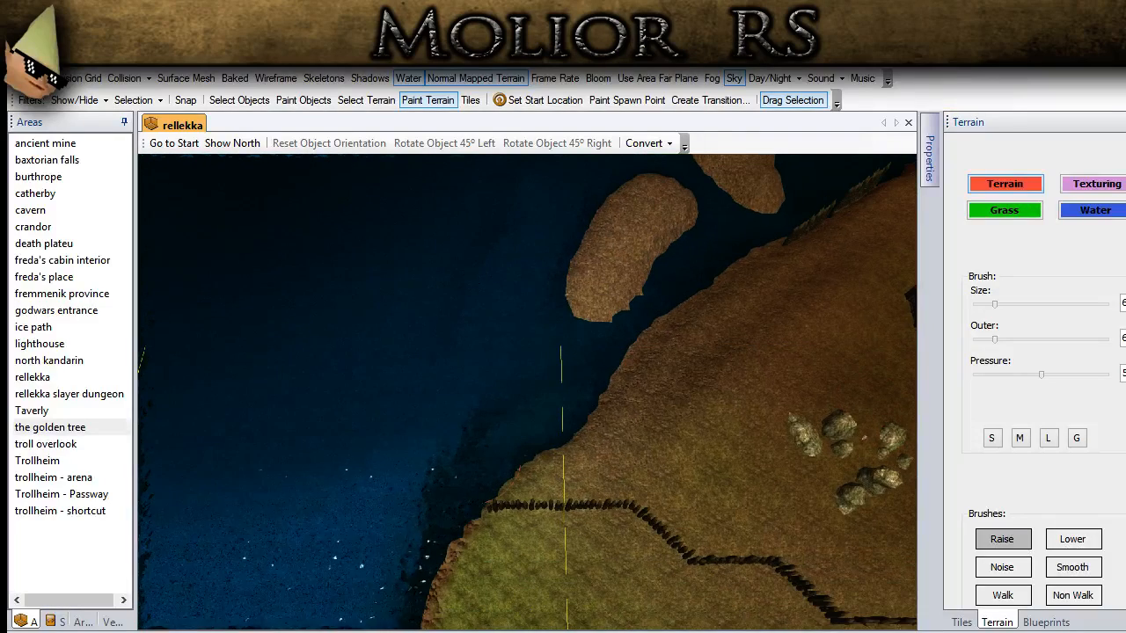
pyautogui.moveTo(375, 493); pyautogui.dragTo(525, 560, button='middle')
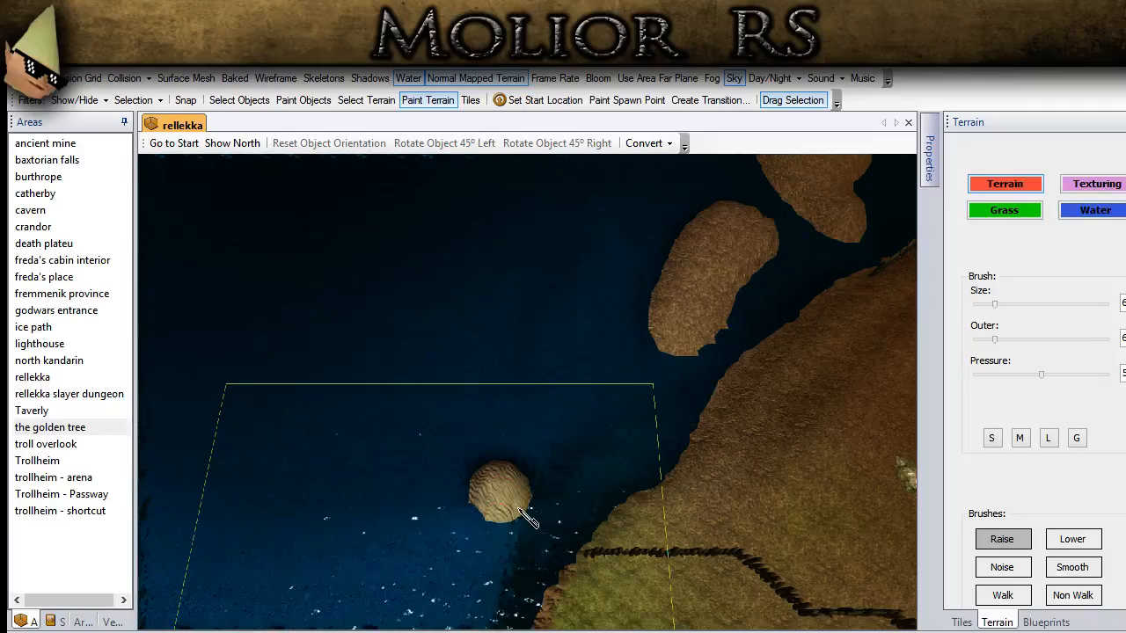
pyautogui.moveTo(479, 488); pyautogui.dragTo(486, 507, button='middle')
# Step: Raise a small oval islet and a long narrow islet in the water on the seaward side of the round one
pyautogui.moveTo(449, 426); pyautogui.dragTo(506, 406, button='middle')
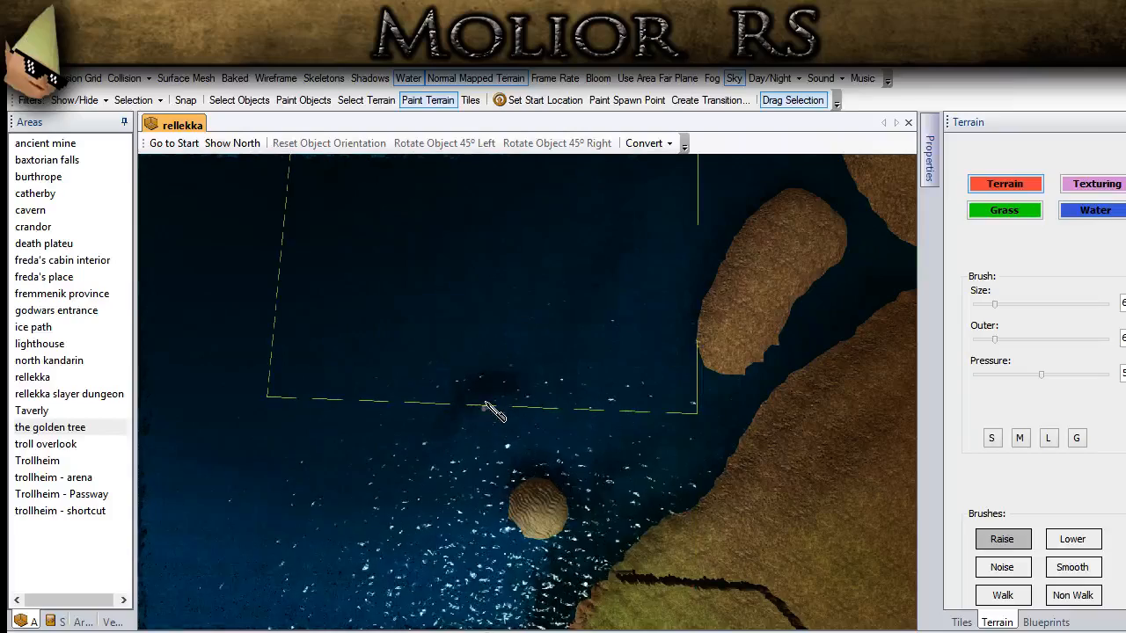
pyautogui.click(486, 407)
pyautogui.moveTo(440, 442); pyautogui.dragTo(441, 549)
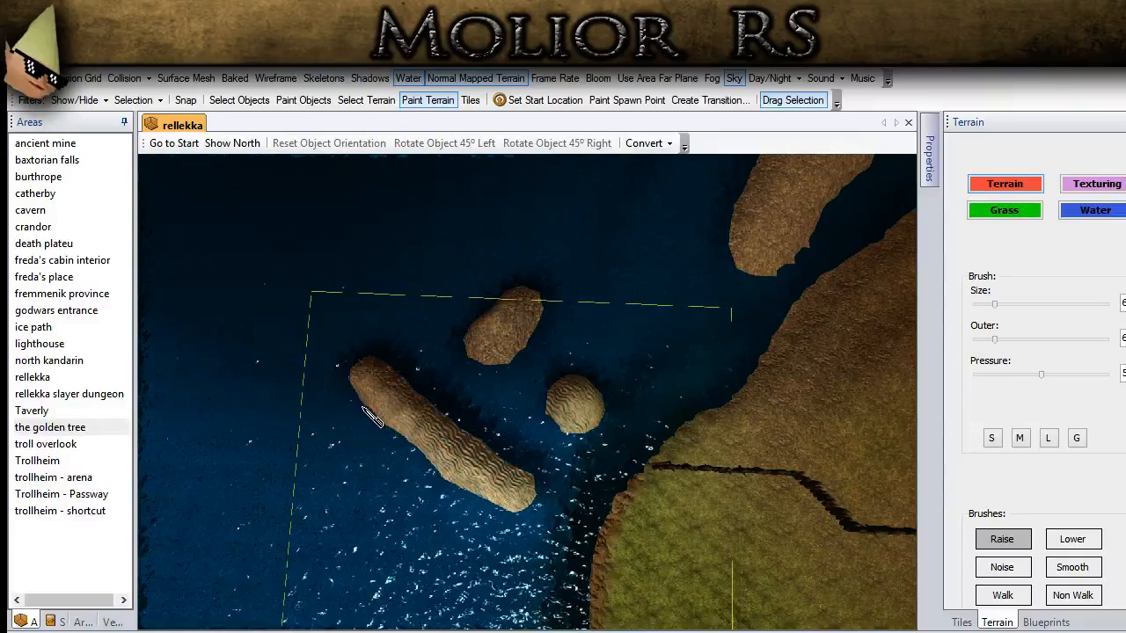
pyautogui.moveTo(486, 499); pyautogui.dragTo(492, 412, button='middle')
# Step: Soften the long, oval and round islets near the fence end using the Smooth brush
pyautogui.click(1069, 568)
pyautogui.moveTo(460, 475)
pyautogui.mouseDown(button='middle')
pyautogui.moveTo(455, 495)
pyautogui.moveTo(522, 522)
pyautogui.mouseUp(button='middle')
pyautogui.moveTo(435, 492); pyautogui.dragTo(333, 394)
pyautogui.moveTo(333, 394); pyautogui.dragTo(595, 445, button='middle')
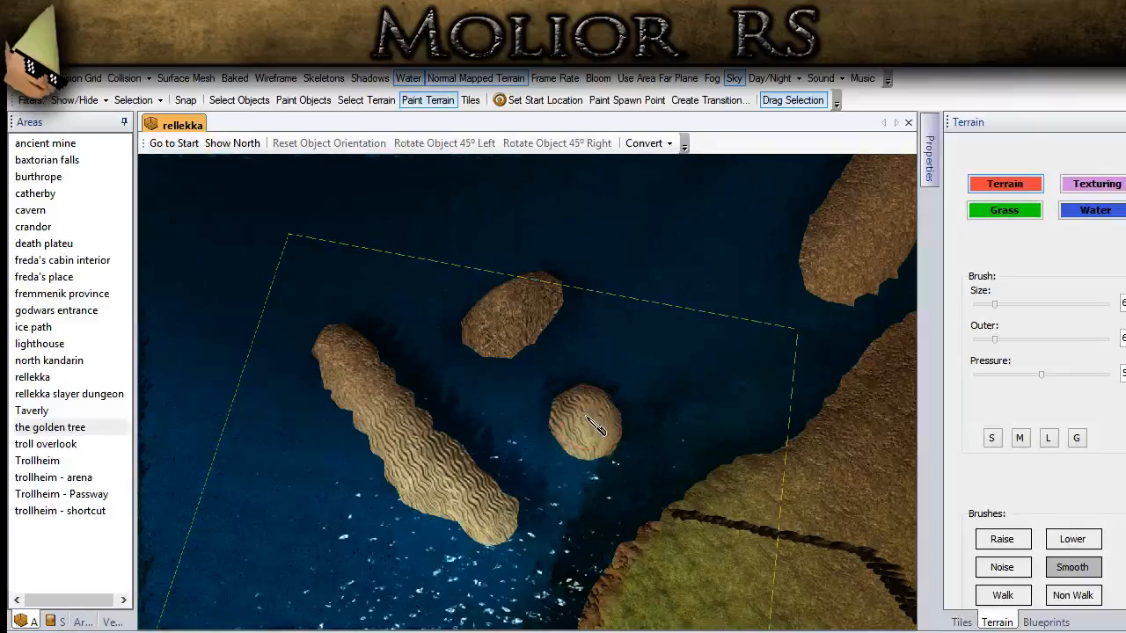
# Step: Smooth along the full length of the long narrow islet once more with the Smooth brush
pyautogui.moveTo(514, 323)
pyautogui.mouseDown()
pyautogui.moveTo(544, 303)
pyautogui.moveTo(496, 321)
pyautogui.mouseUp()
pyautogui.moveTo(497, 321)
pyautogui.mouseDown(button='middle')
pyautogui.moveTo(502, 272)
pyautogui.moveTo(521, 251)
pyautogui.moveTo(465, 407)
pyautogui.mouseUp(button='middle')
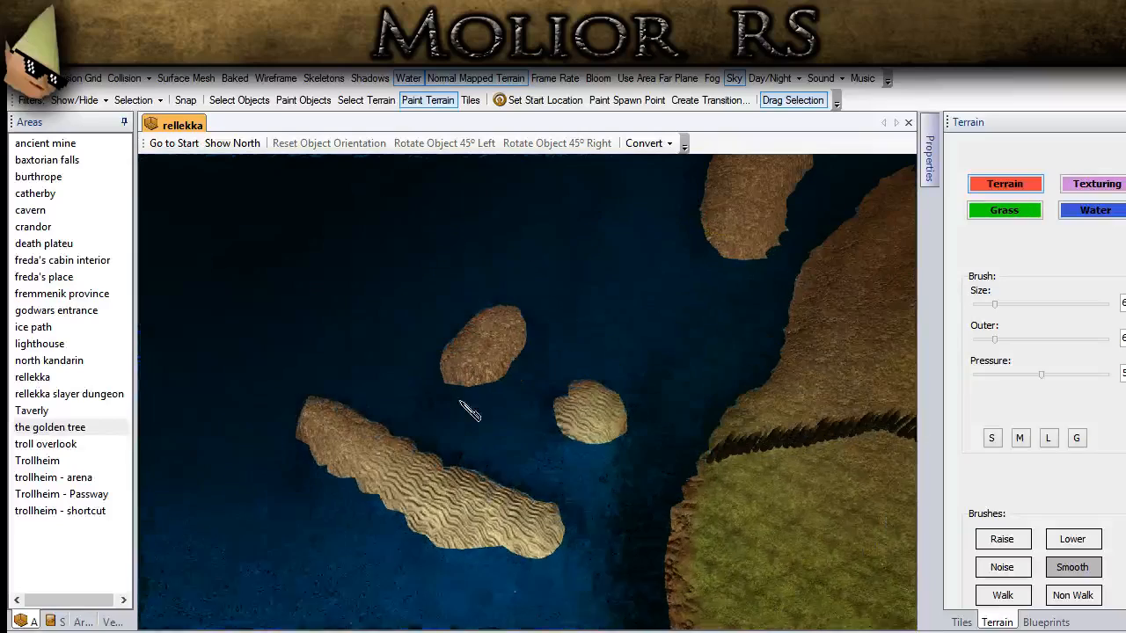
pyautogui.moveTo(347, 445)
pyautogui.mouseDown()
pyautogui.moveTo(330, 414)
pyautogui.moveTo(392, 467)
pyautogui.moveTo(519, 532)
pyautogui.mouseUp()
pyautogui.click(244, 97)
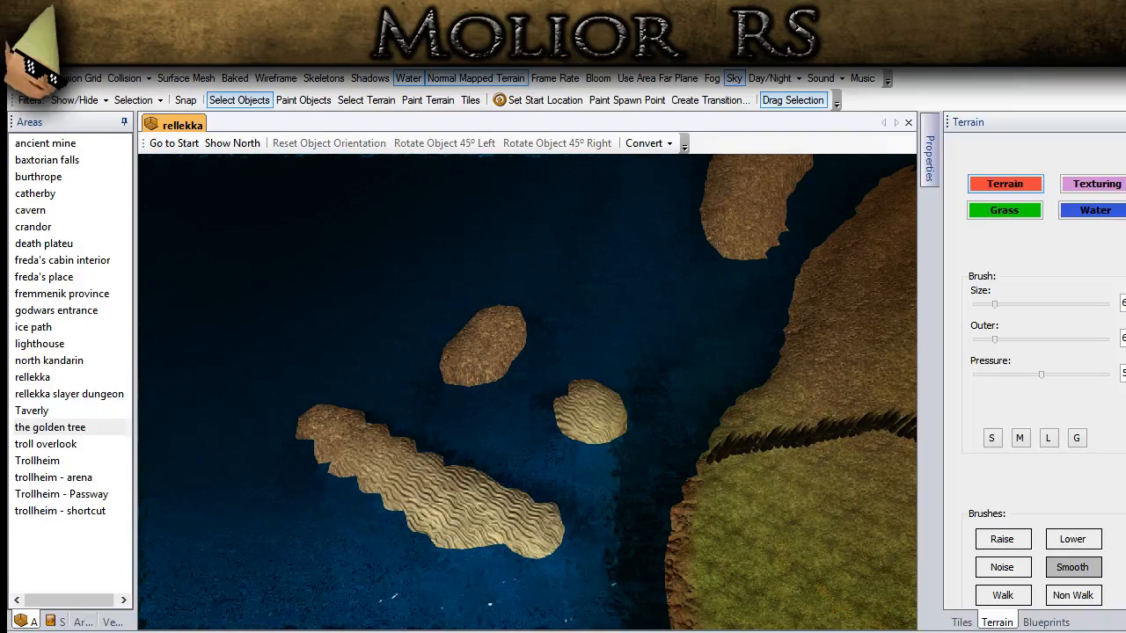
# Step: Raise a small round islet off the grassy shore beyond the long islet and activate the Smooth brush
pyautogui.moveTo(436, 518); pyautogui.dragTo(394, 374, button='middle')
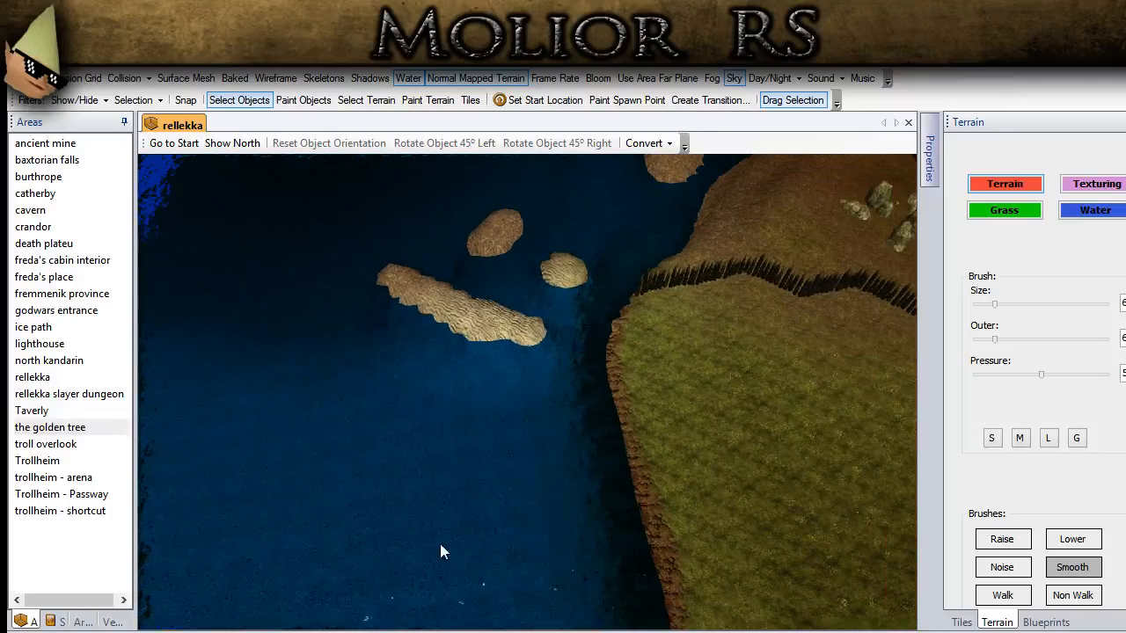
pyautogui.press('s')
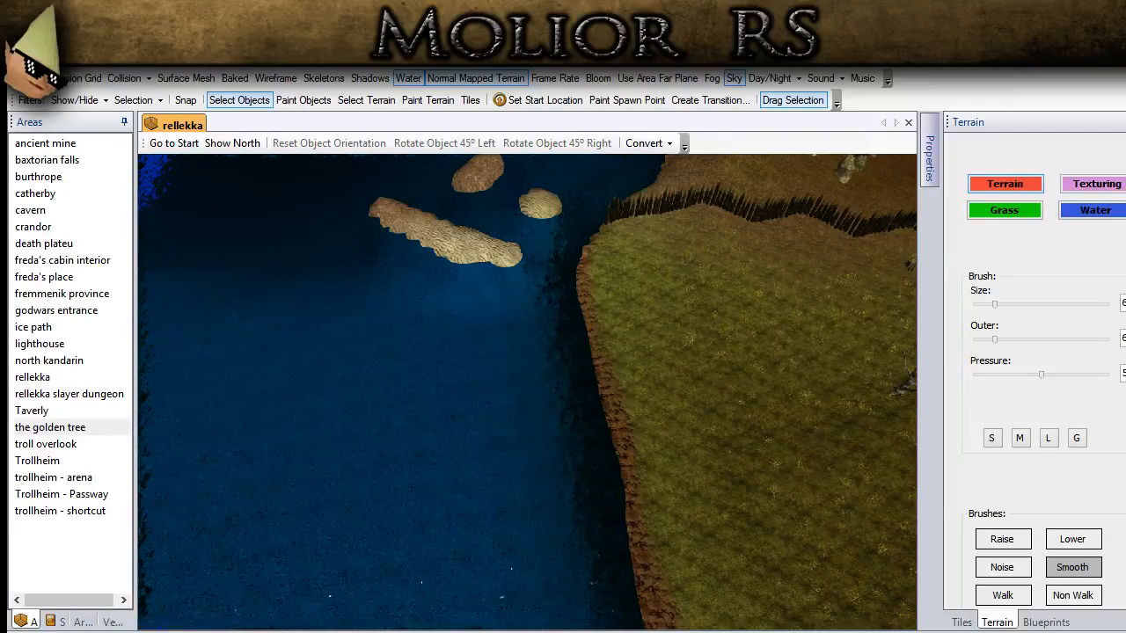
pyautogui.click(1001, 539)
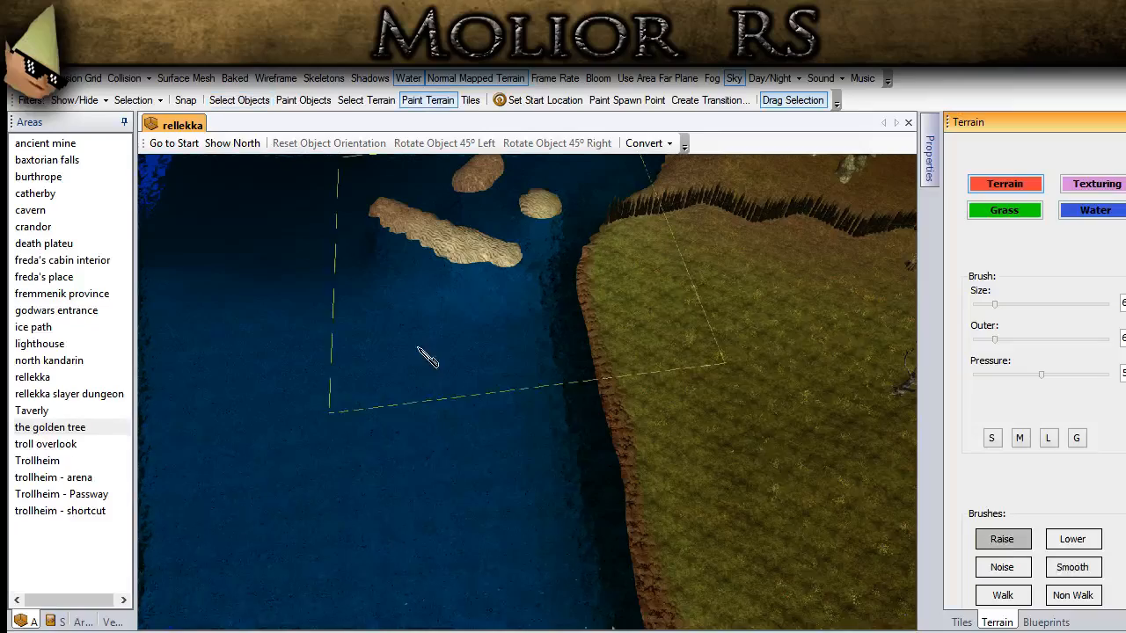
pyautogui.moveTo(494, 417)
pyautogui.mouseDown(button='middle')
pyautogui.moveTo(475, 360)
pyautogui.moveTo(625, 537)
pyautogui.moveTo(476, 543)
pyautogui.moveTo(491, 457)
pyautogui.moveTo(560, 512)
pyautogui.moveTo(514, 466)
pyautogui.mouseUp(button='middle')
pyautogui.moveTo(560, 501); pyautogui.dragTo(569, 505)
pyautogui.moveTo(569, 505)
pyautogui.mouseDown(button='middle')
pyautogui.moveTo(525, 434)
pyautogui.moveTo(531, 448)
pyautogui.moveTo(466, 521)
pyautogui.mouseUp(button='middle')
pyautogui.click(1087, 572)
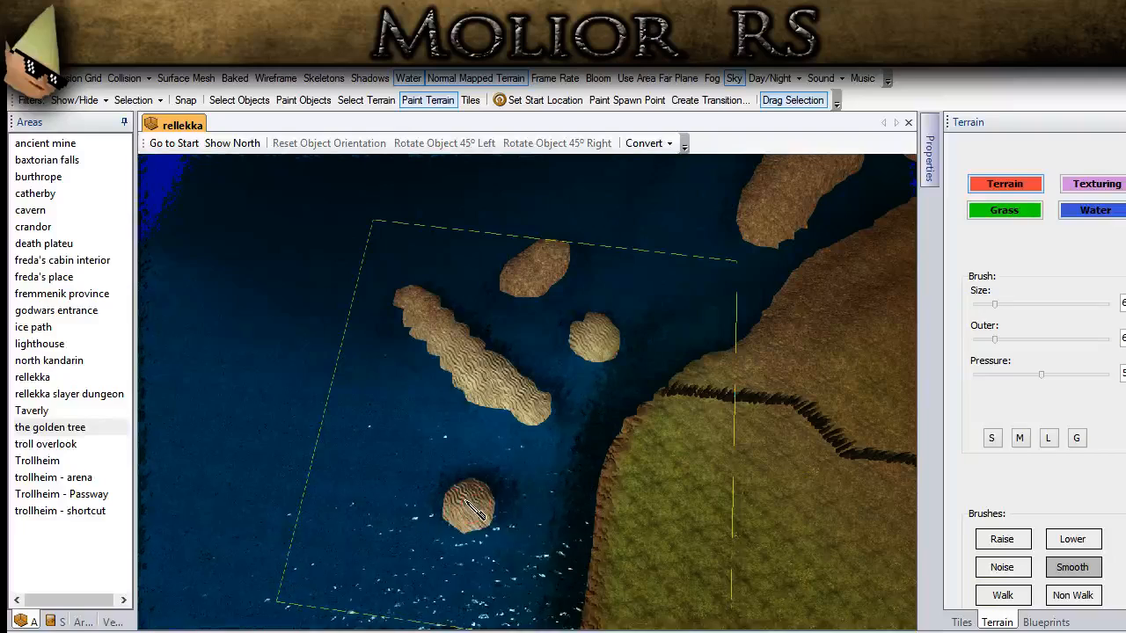
# Step: Paint the sand-textured islets off the fence end with the TT_GD_Dirt_02 terrain texture
pyautogui.click(1080, 186)
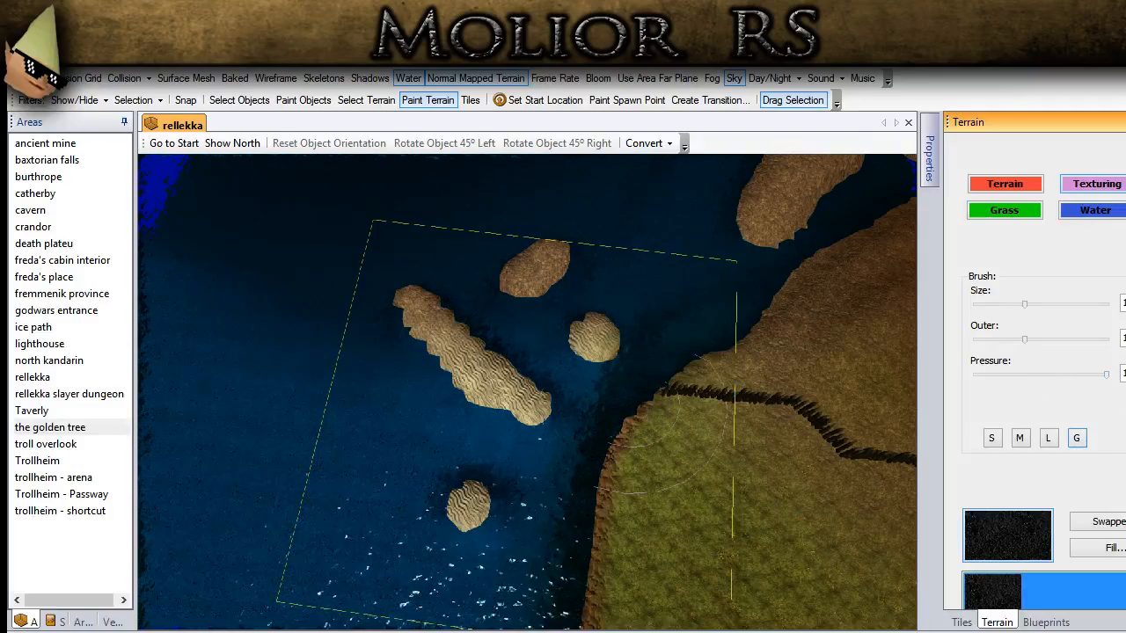
pyautogui.scroll(-3, 1037, 440)
pyautogui.scroll(-2, 1078, 531)
pyautogui.moveTo(691, 452); pyautogui.dragTo(884, 467, button='middle')
pyautogui.scroll(4, 885, 467)
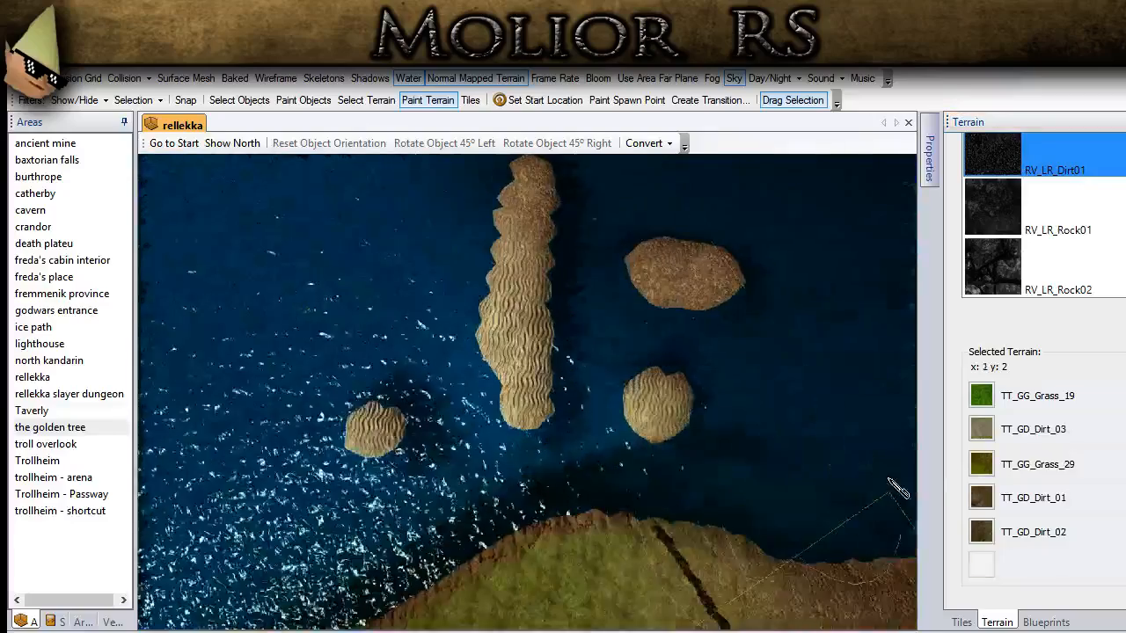
pyautogui.moveTo(748, 363); pyautogui.dragTo(935, 445, button='middle')
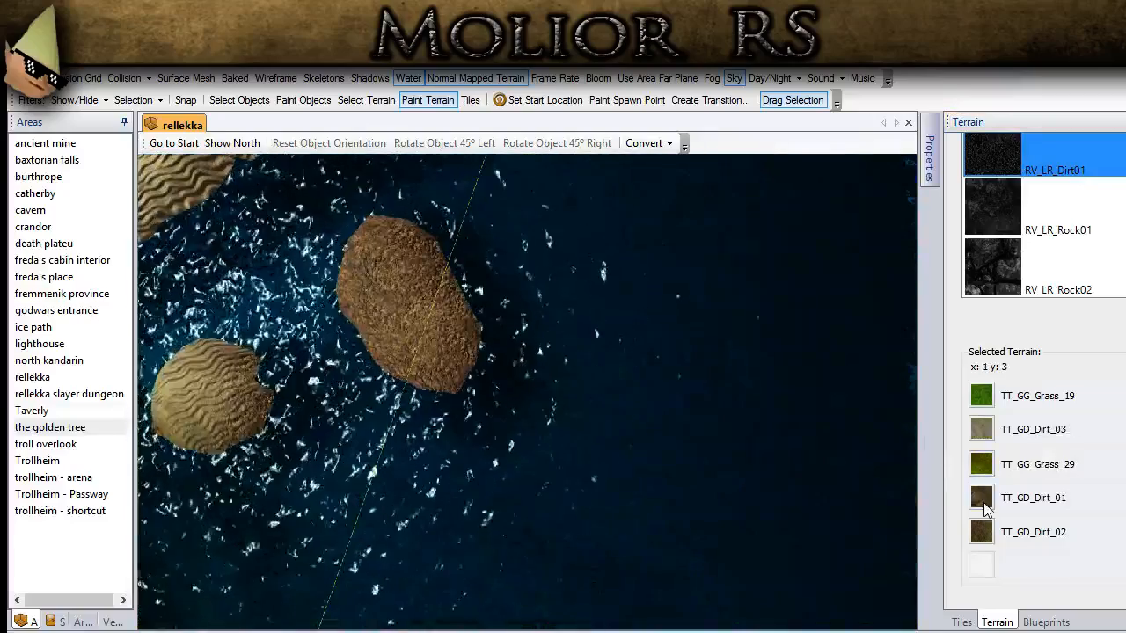
pyautogui.click(984, 531)
pyautogui.scroll(-5, 527, 362)
pyautogui.moveTo(516, 357); pyautogui.dragTo(587, 459, button='middle')
pyautogui.moveTo(443, 438)
pyautogui.mouseDown()
pyautogui.moveTo(423, 430)
pyautogui.moveTo(442, 418)
pyautogui.moveTo(398, 332)
pyautogui.moveTo(539, 263)
pyautogui.moveTo(314, 262)
pyautogui.mouseUp()
pyautogui.moveTo(314, 261); pyautogui.dragTo(556, 326, button='middle')
pyautogui.scroll(-2, 555, 326)
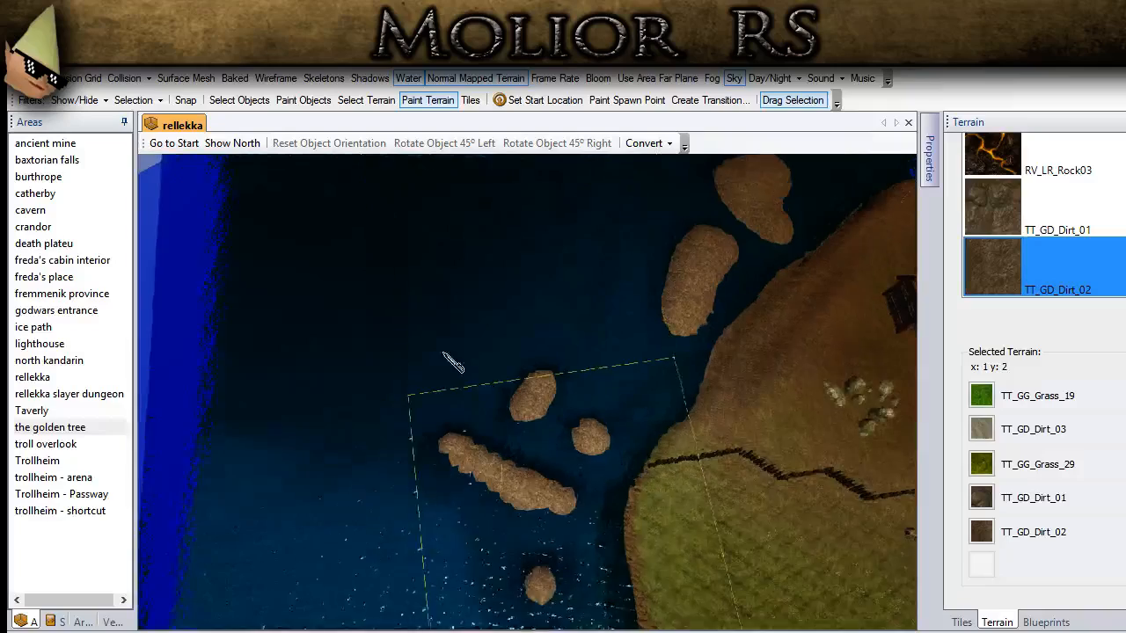
pyautogui.moveTo(444, 354); pyautogui.dragTo(455, 205, button='middle')
pyautogui.moveTo(540, 380)
pyautogui.mouseDown()
pyautogui.moveTo(558, 427)
pyautogui.moveTo(423, 490)
pyautogui.moveTo(391, 415)
pyautogui.moveTo(344, 475)
pyautogui.moveTo(310, 444)
pyautogui.moveTo(220, 446)
pyautogui.moveTo(239, 399)
pyautogui.moveTo(295, 414)
pyautogui.moveTo(312, 500)
pyautogui.moveTo(527, 520)
pyautogui.moveTo(413, 598)
pyautogui.mouseUp()
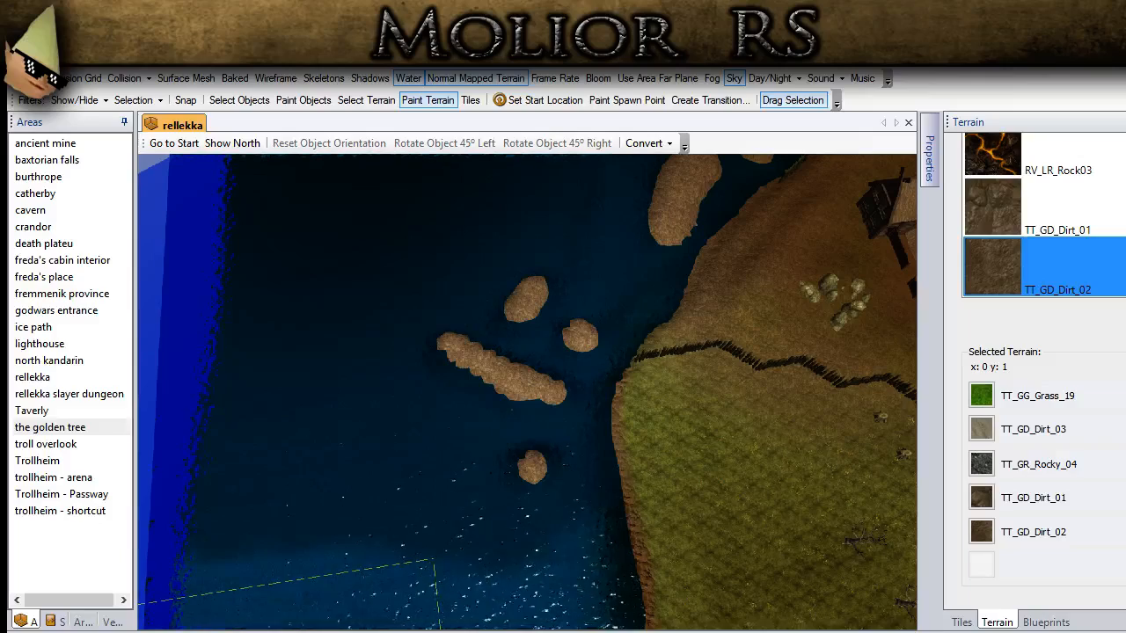
pyautogui.scroll(-3, 390, 523)
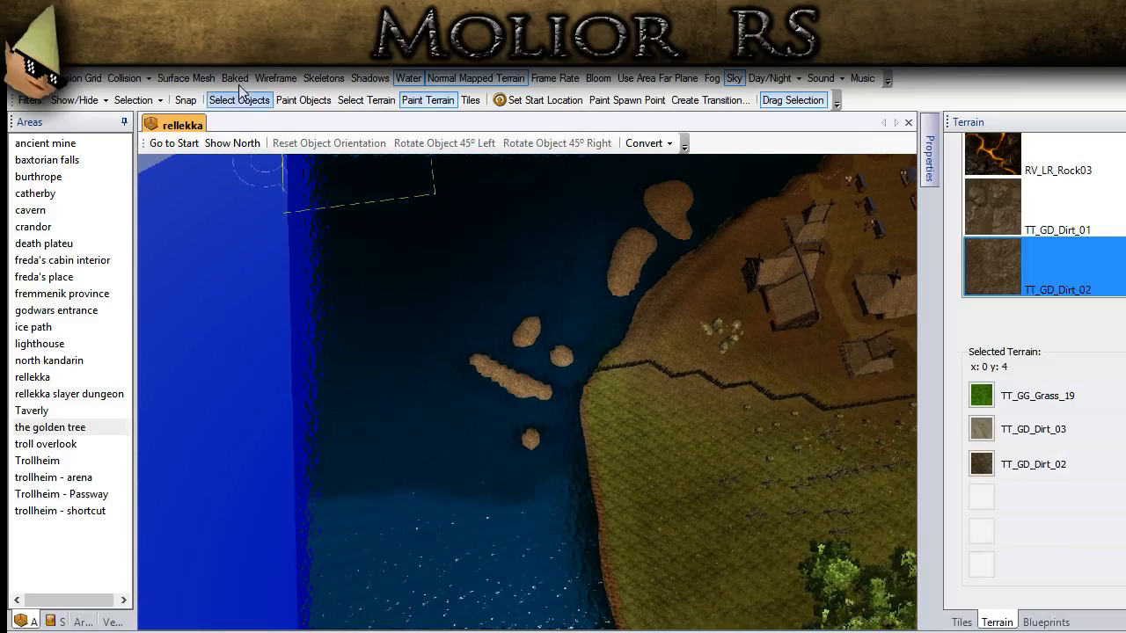
pyautogui.click(225, 102)
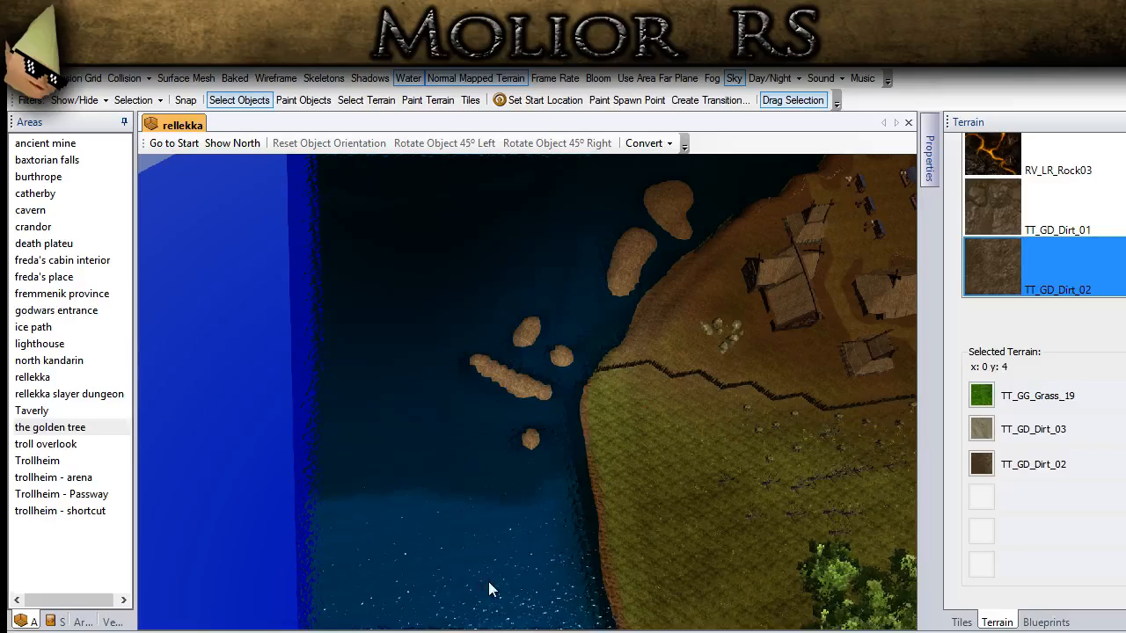
# Step: Place a Boulder Pile {C 03 - TINT (X2)} on the open ground between the village houses
pyautogui.scroll(5, 616, 504)
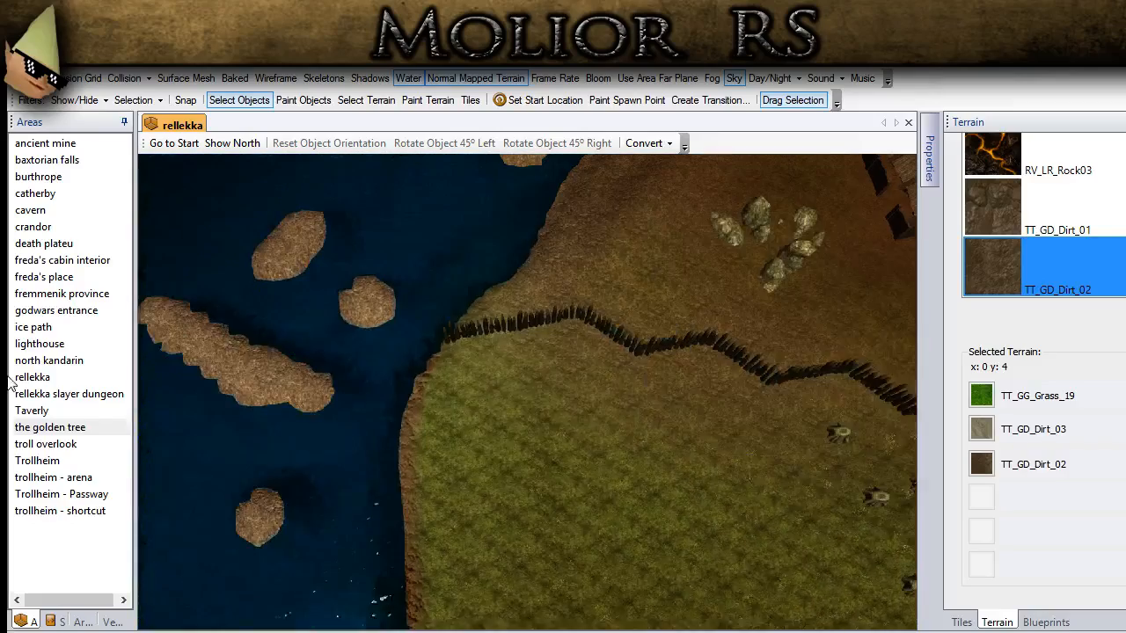
pyautogui.moveTo(390, 432); pyautogui.dragTo(8, 505, button='middle')
pyautogui.moveTo(571, 374); pyautogui.dragTo(382, 430, button='middle')
pyautogui.scroll(5, 585, 442)
pyautogui.moveTo(586, 442); pyautogui.dragTo(854, 534, button='middle')
pyautogui.click(1046, 622)
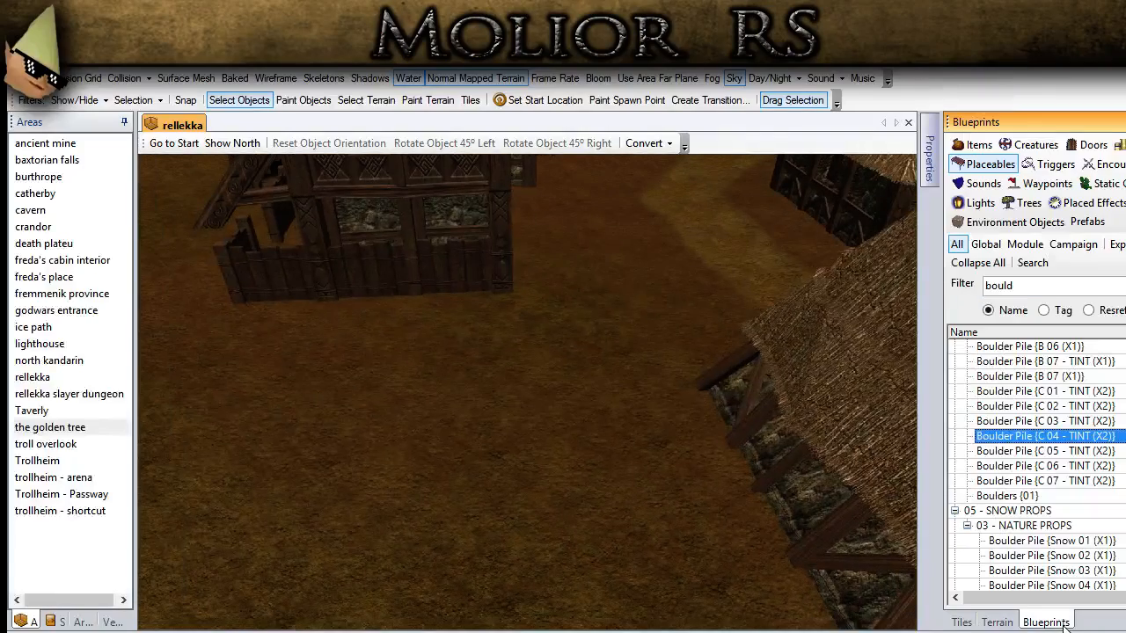
pyautogui.click(1045, 406)
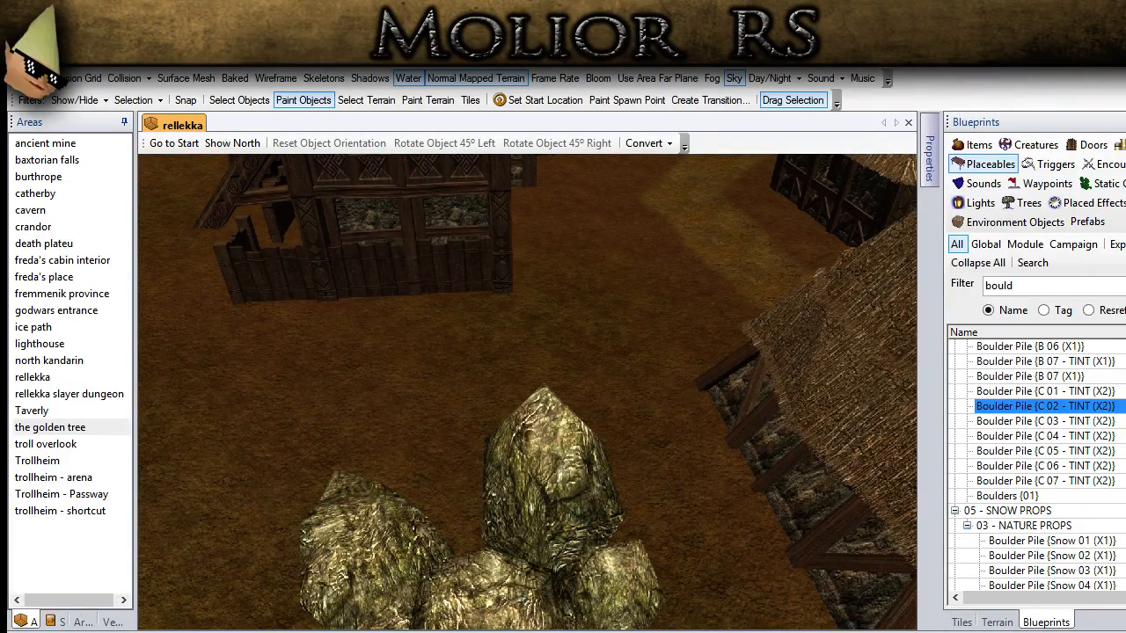
pyautogui.click(1011, 422)
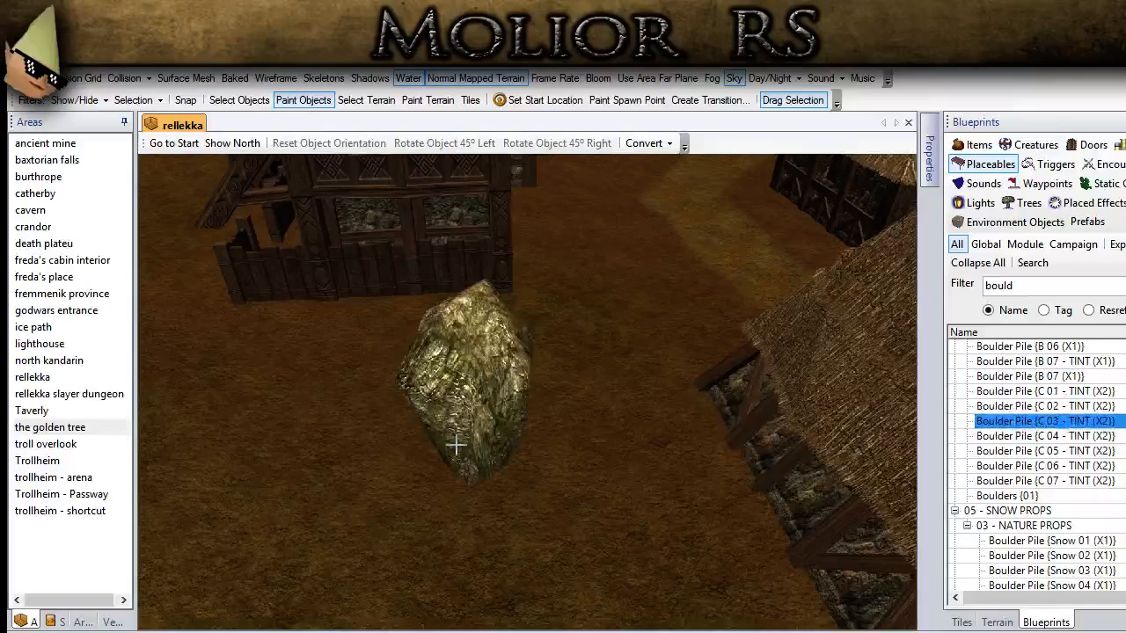
pyautogui.moveTo(431, 447); pyautogui.dragTo(535, 435, button='middle')
pyautogui.click(536, 384)
# Step: Reposition the new boulder between the houses so that it sits partly sunk into the ground
pyautogui.click(239, 99)
pyautogui.click(582, 373)
pyautogui.keyDown('alt'); pyautogui.moveTo(581, 367); pyautogui.dragTo(608, 439); pyautogui.keyUp('alt')
pyautogui.moveTo(609, 440); pyautogui.dragTo(618, 492, button='middle')
pyautogui.click(628, 457)
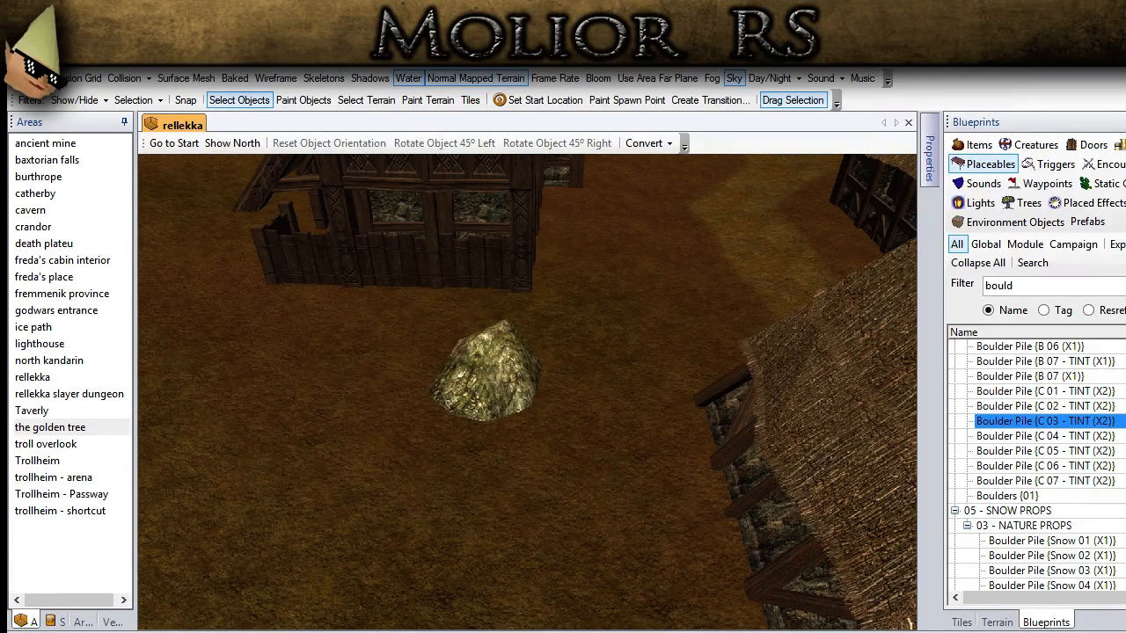
# Step: Filter the placeables by "sack" and place Sacks {2} against the corner of the thatched house near the boulder
pyautogui.moveTo(550, 497)
pyautogui.mouseDown(button='middle')
pyautogui.moveTo(462, 477)
pyautogui.moveTo(669, 508)
pyautogui.moveTo(531, 495)
pyautogui.mouseUp(button='middle')
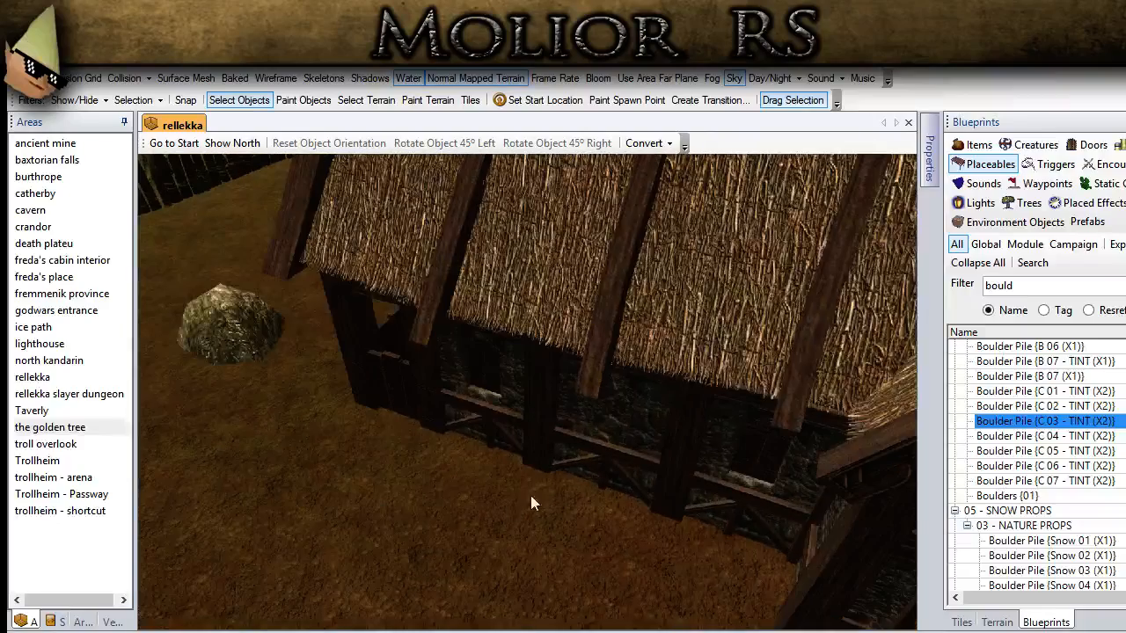
pyautogui.doubleClick(998, 285)
pyautogui.write('sack')
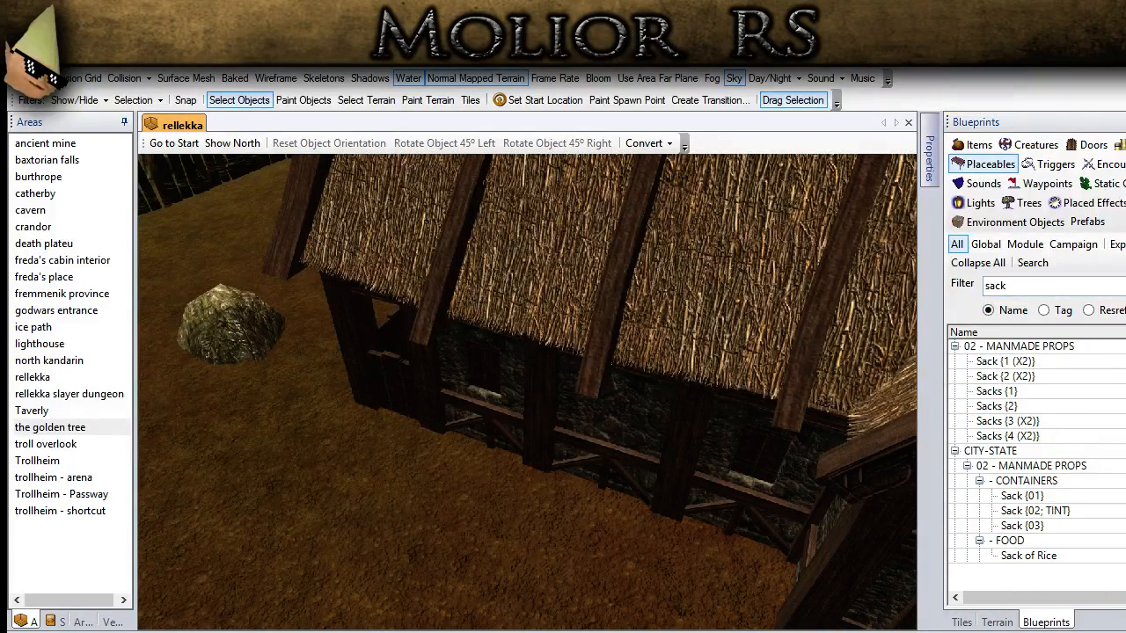
pyautogui.click(996, 406)
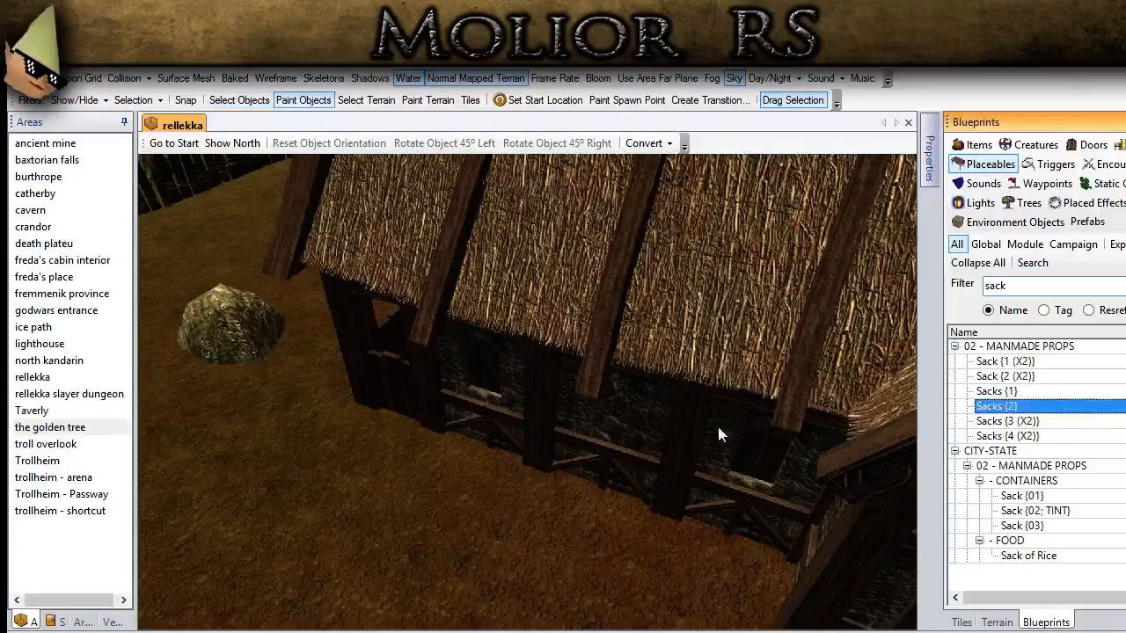
pyautogui.scroll(3, 456, 449)
pyautogui.click(311, 410)
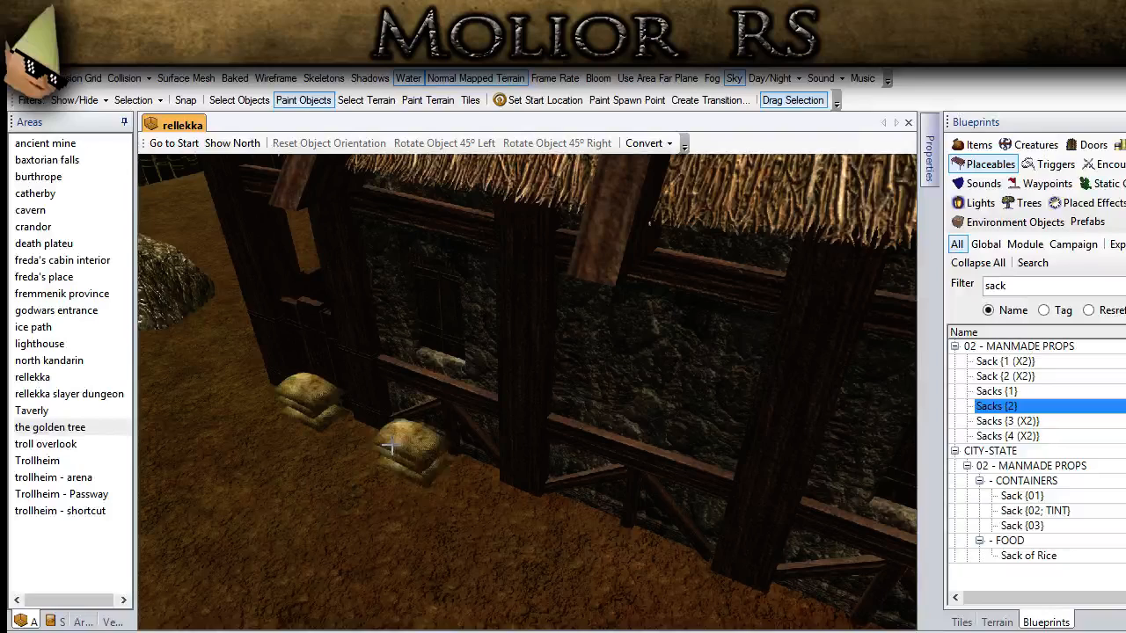
# Step: Add a single Sack {2 (X2)}, rotate it 45° right and set it at the end of the sack pile
pyautogui.click(1003, 376)
pyautogui.click(396, 497)
pyautogui.click(239, 99)
pyautogui.click(389, 497)
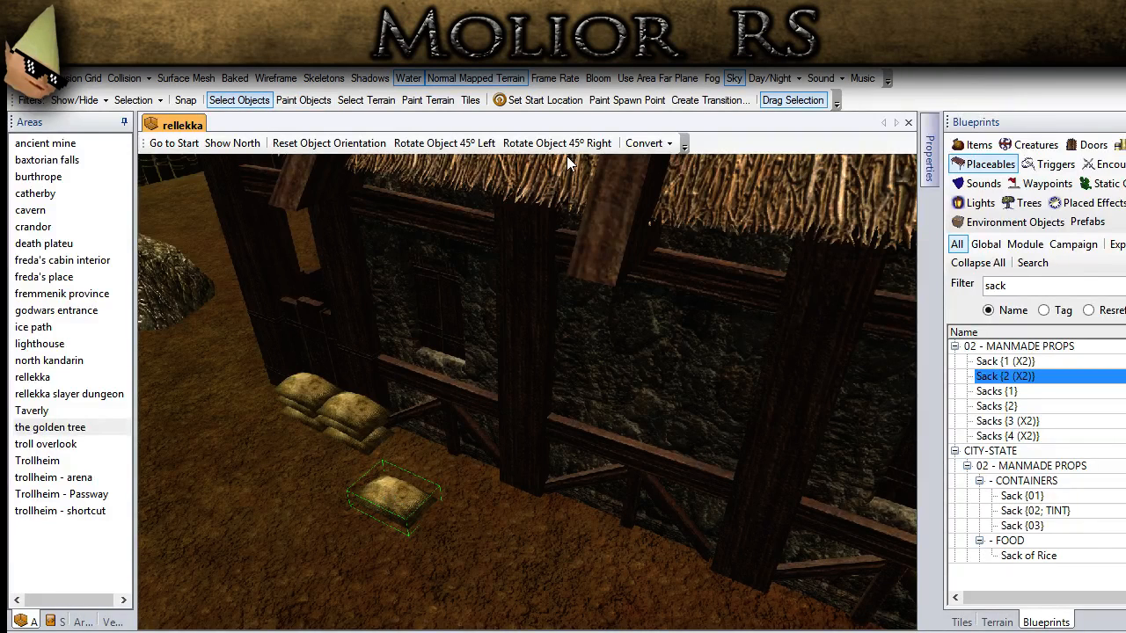
pyautogui.click(567, 146)
pyautogui.moveTo(396, 481); pyautogui.dragTo(398, 446)
pyautogui.click(449, 555)
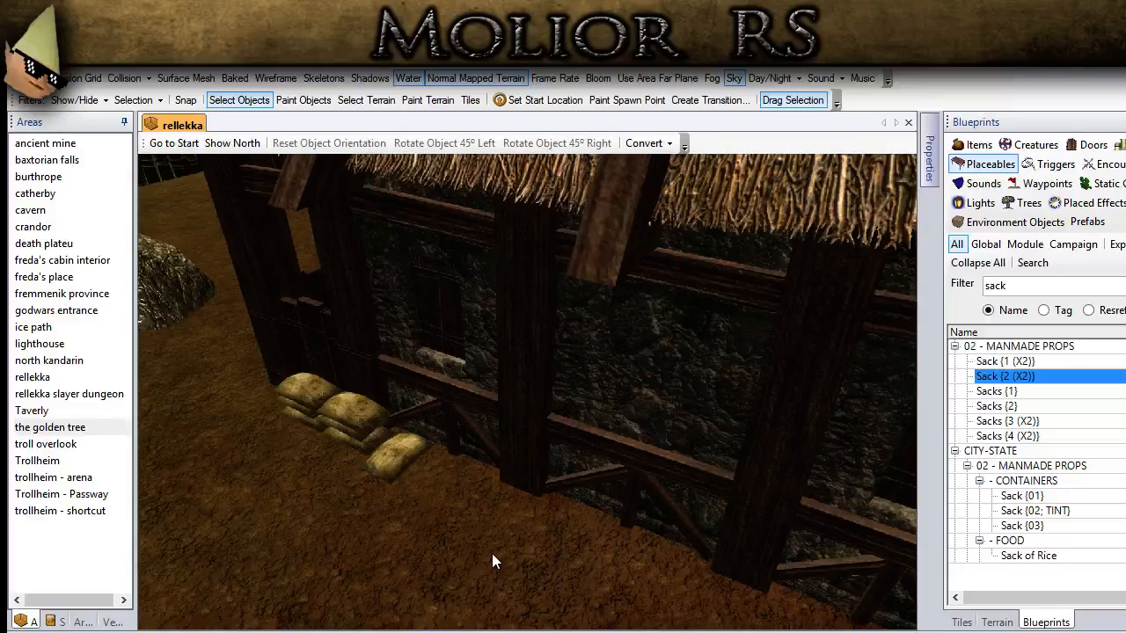
pyautogui.scroll(-4, 492, 554)
pyautogui.moveTo(518, 546); pyautogui.dragTo(616, 412, button='middle')
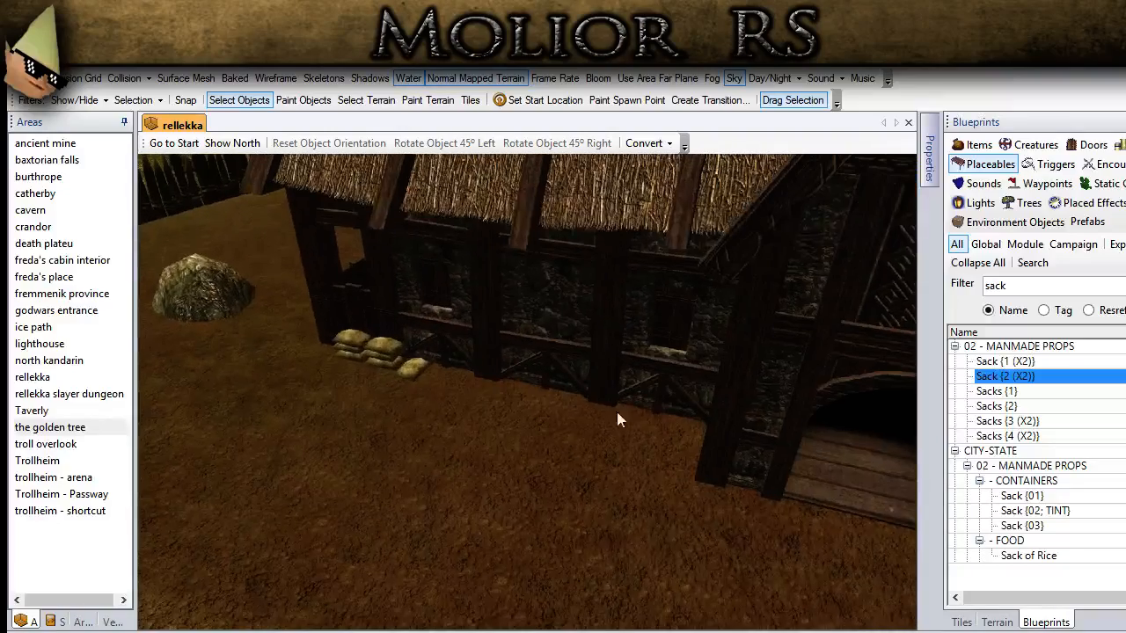
pyautogui.moveTo(1025, 285); pyautogui.dragTo(975, 287)
pyautogui.write('furn')
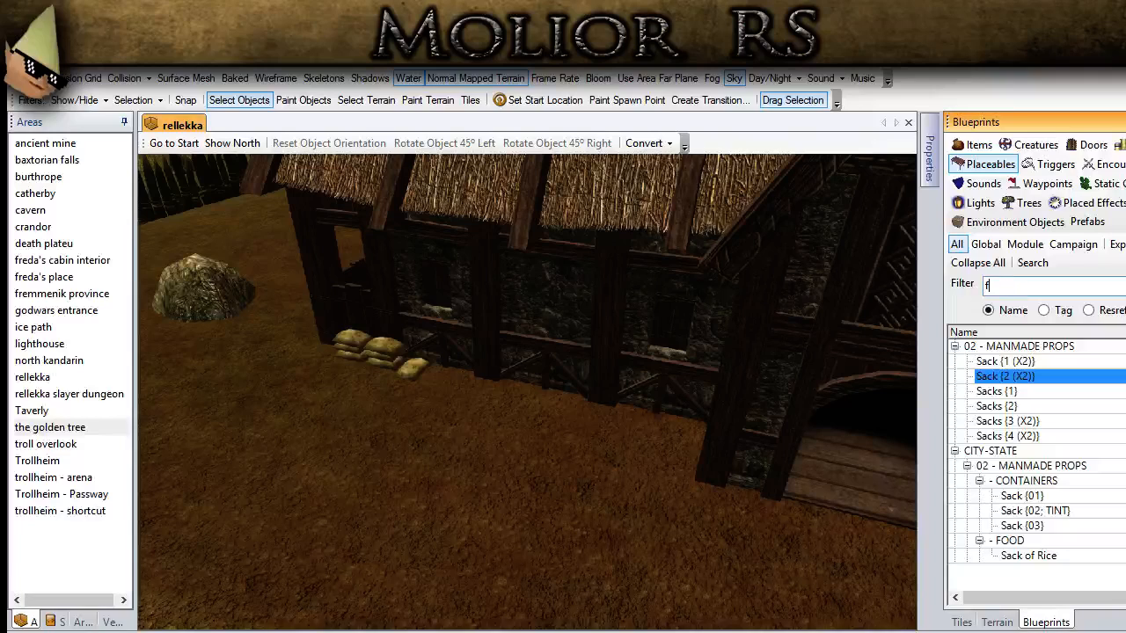
pyautogui.press('BackSpace')
pyautogui.press('BackSpace')
pyautogui.press('BackSpace')
pyautogui.press('BackSpace')
pyautogui.write('stone')
pyautogui.click(1027, 482)
pyautogui.scroll(-5, 1028, 482)
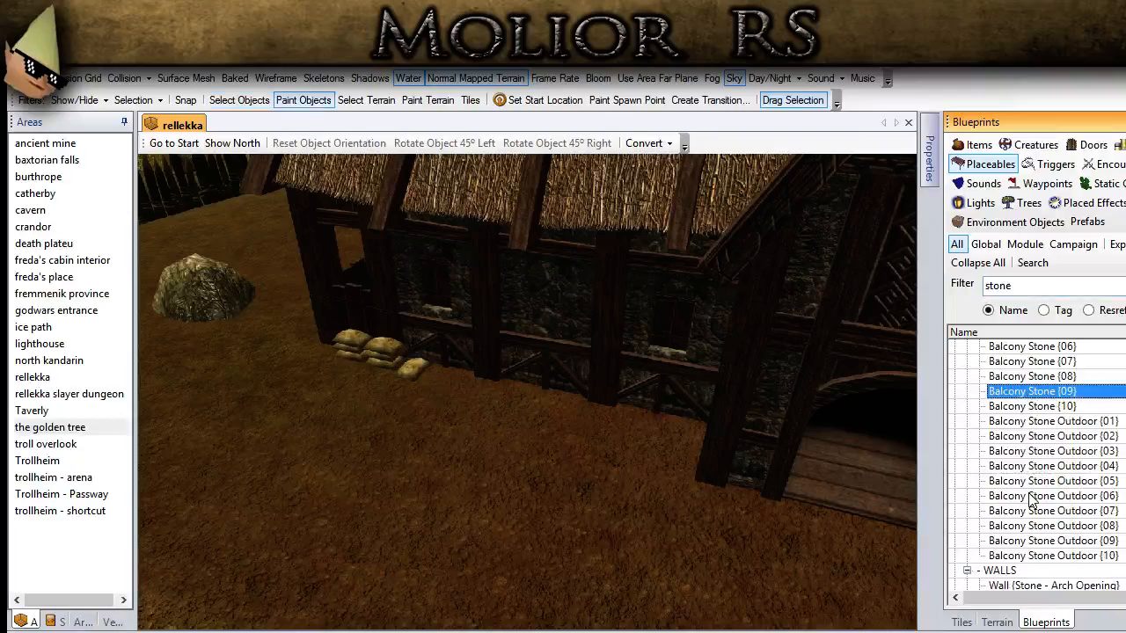
# Step: Filter the placeables by "wag" and place Wagon {3} beside the house wall near the sacks
pyautogui.doubleClick(1019, 286)
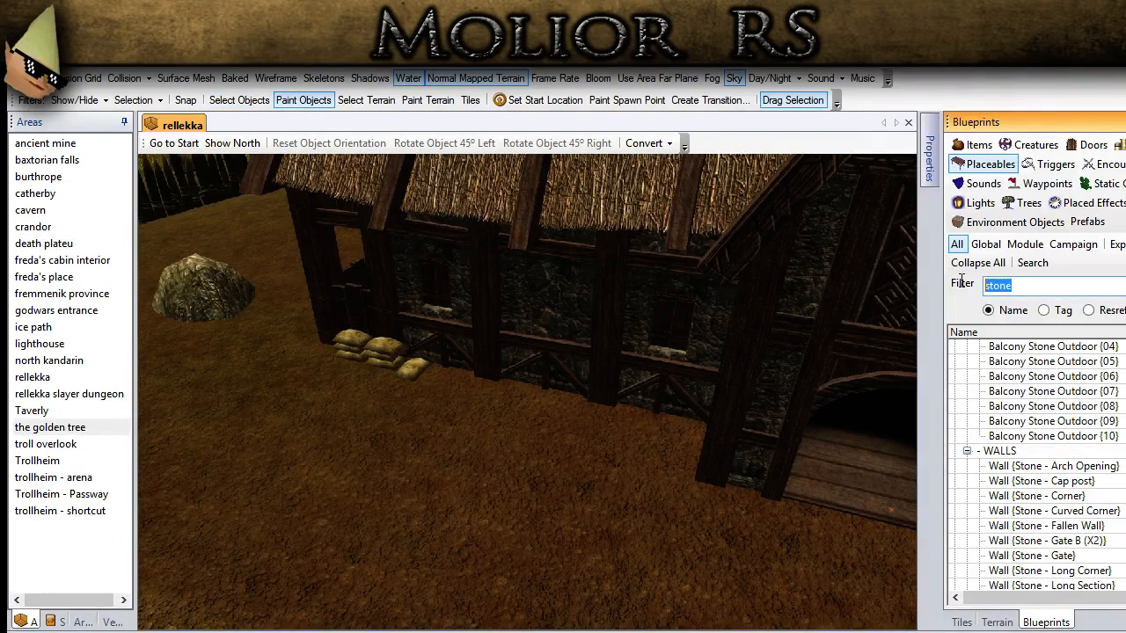
pyautogui.write('wag')
pyautogui.click(1055, 360)
pyautogui.scroll(2, 1055, 370)
pyautogui.click(1020, 376)
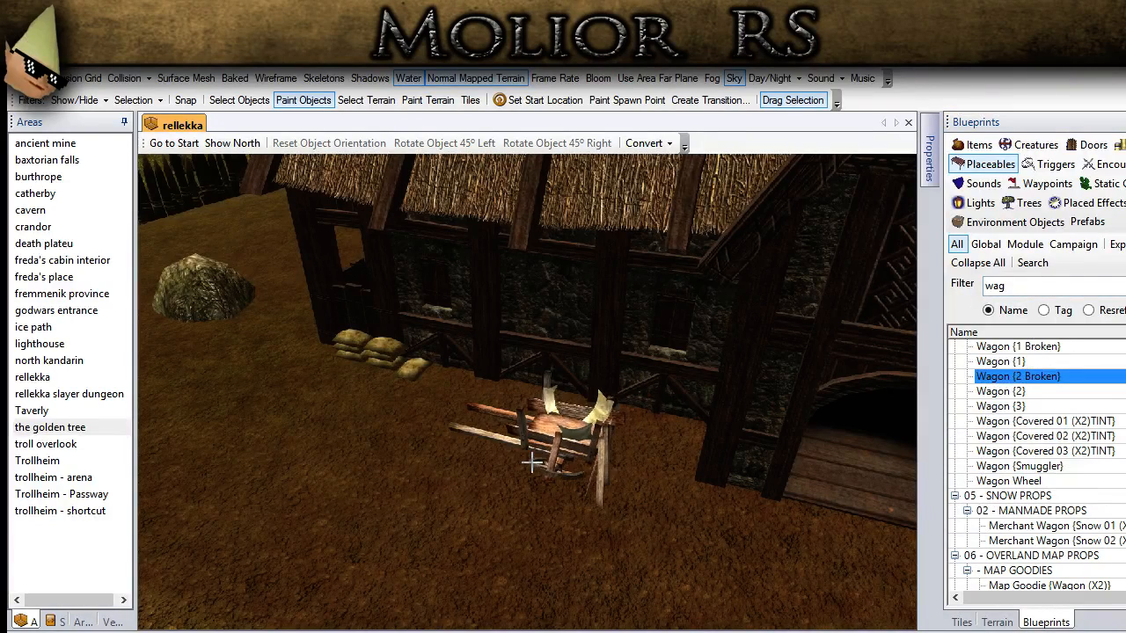
pyautogui.click(1024, 405)
pyautogui.moveTo(414, 480)
pyautogui.mouseDown(button='middle')
pyautogui.moveTo(397, 468)
pyautogui.moveTo(393, 478)
pyautogui.mouseUp(button='middle')
pyautogui.scroll(2, 400, 466)
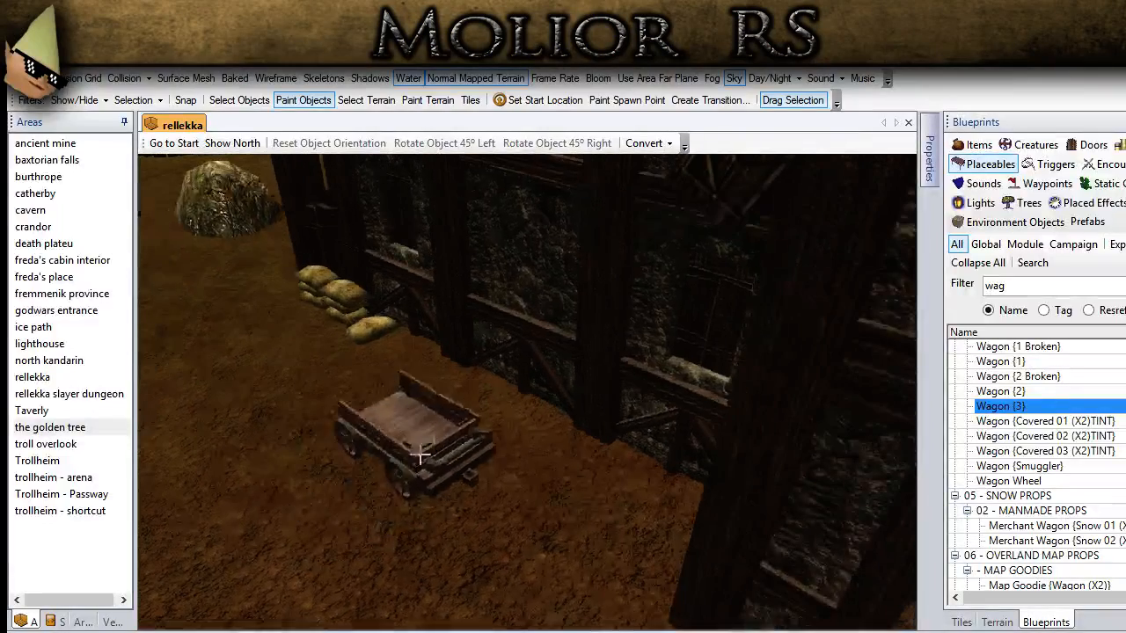
pyautogui.click(445, 450)
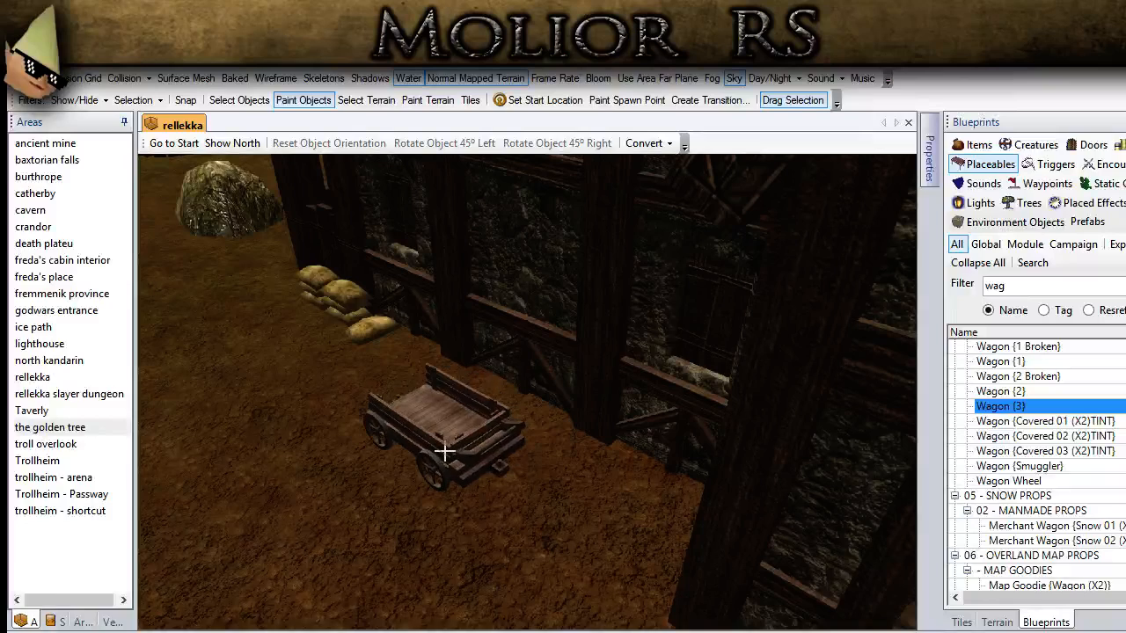
# Step: Rotate the placed wagon 90° to the right in two 45° turns
pyautogui.click(240, 99)
pyautogui.click(504, 482)
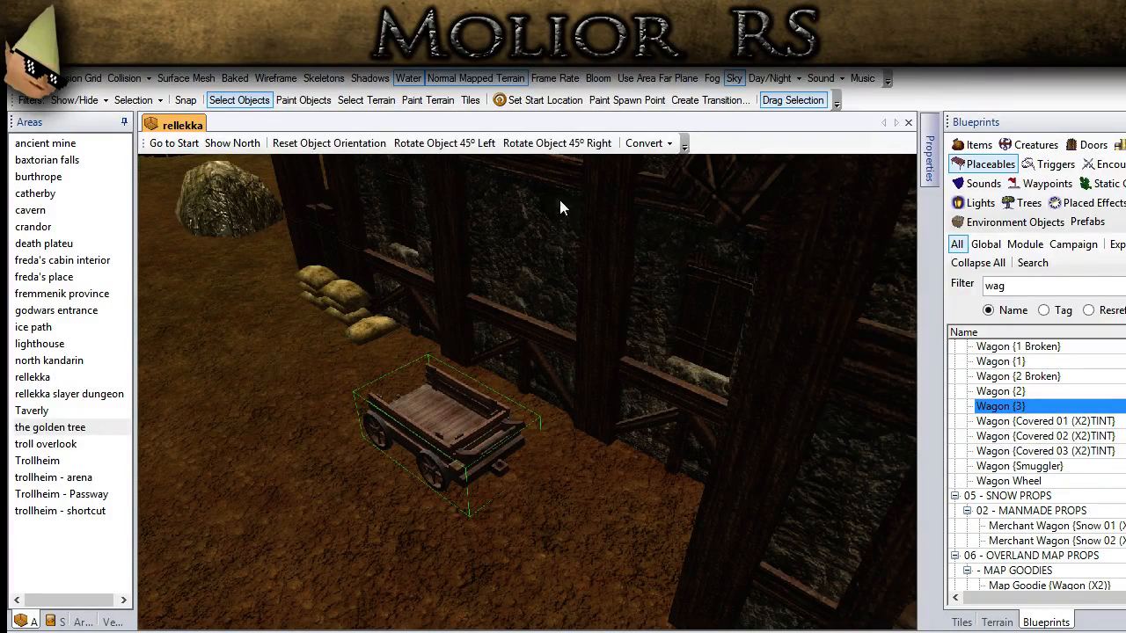
pyautogui.click(557, 143)
pyautogui.click(557, 143)
pyautogui.click(326, 538)
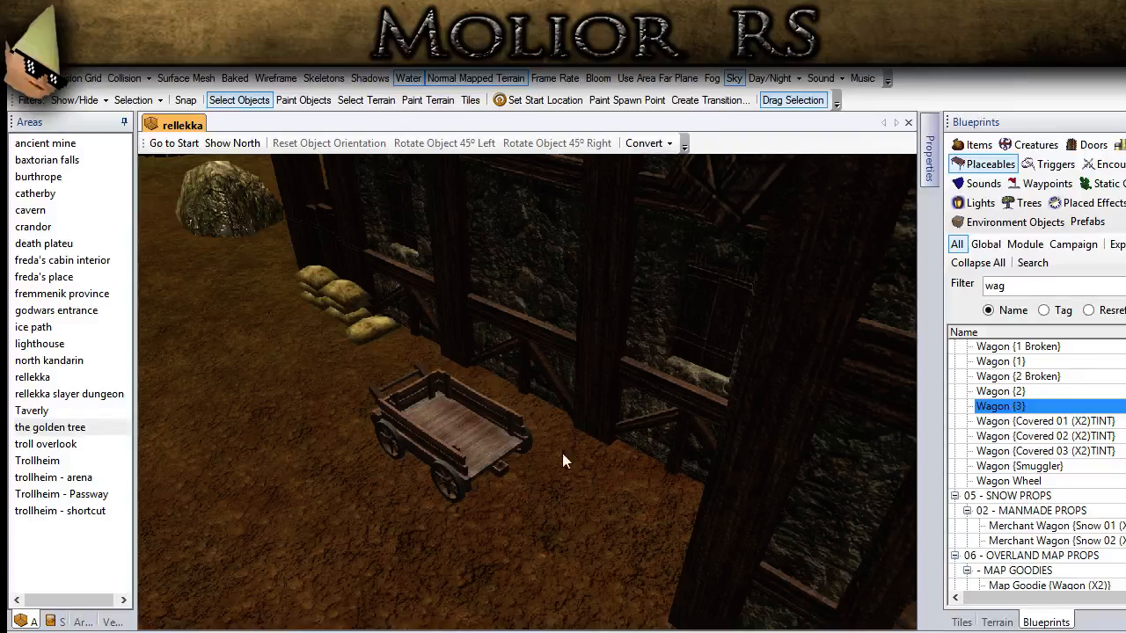
pyautogui.doubleClick(1011, 287)
pyautogui.write('sac')
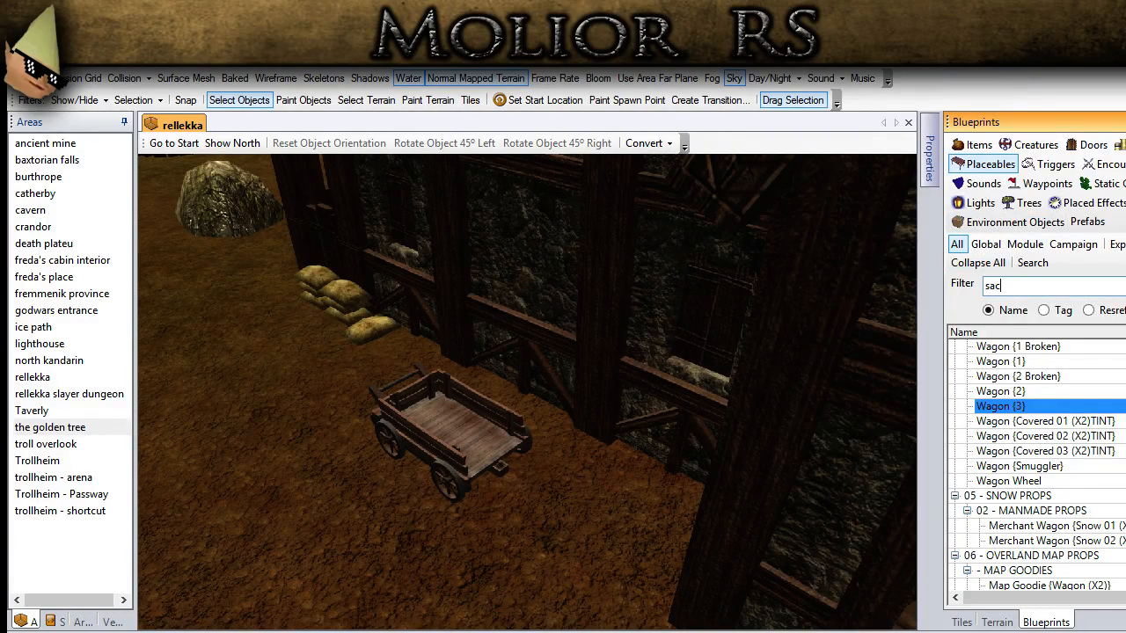
pyautogui.write('k')
pyautogui.click(992, 392)
# Step: Filter the placeables by "bucket" and place a Bucket on the ground beside the wagon's wheel
pyautogui.doubleClick(1011, 287)
pyautogui.write('bucket')
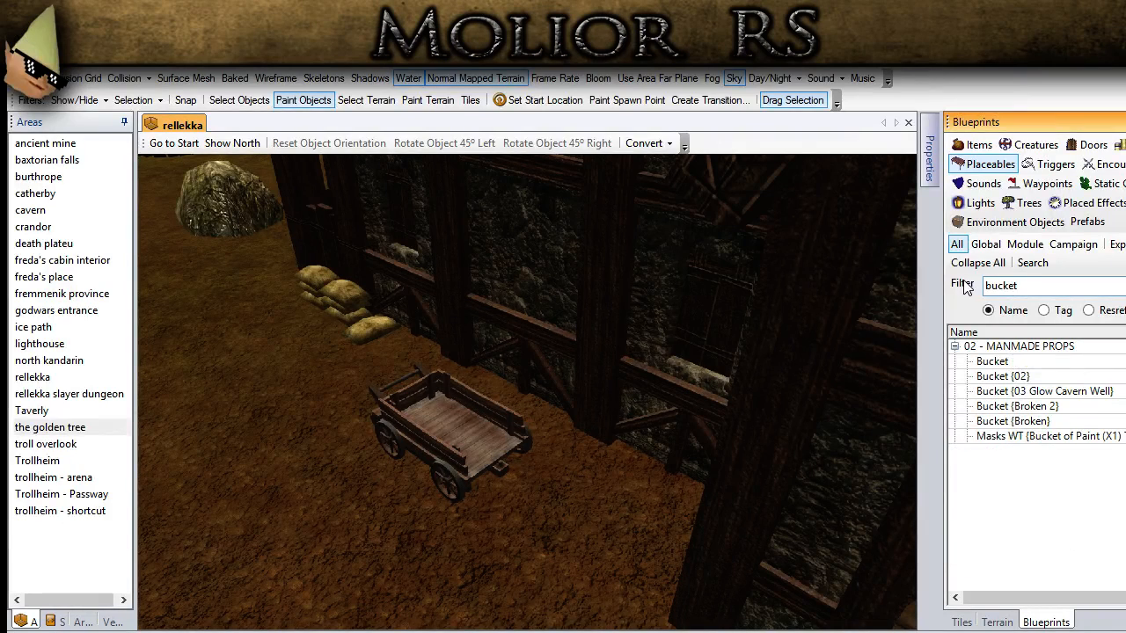
pyautogui.click(992, 362)
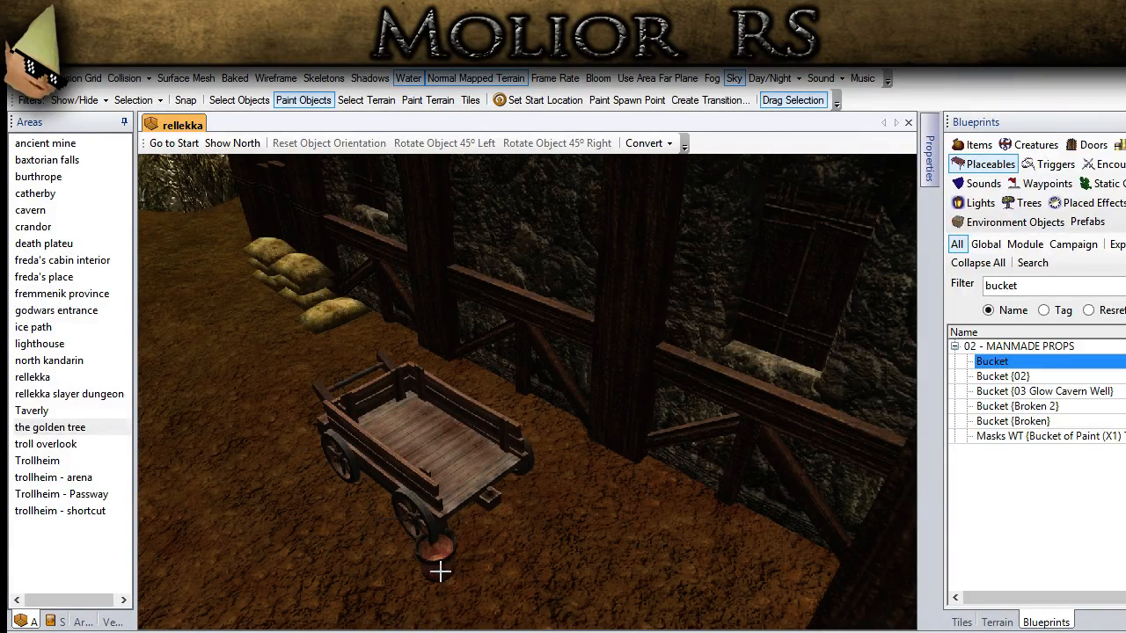
pyautogui.click(447, 576)
pyautogui.click(251, 102)
pyautogui.moveTo(267, 356); pyautogui.dragTo(333, 371, button='middle')
pyautogui.scroll(-5, 334, 370)
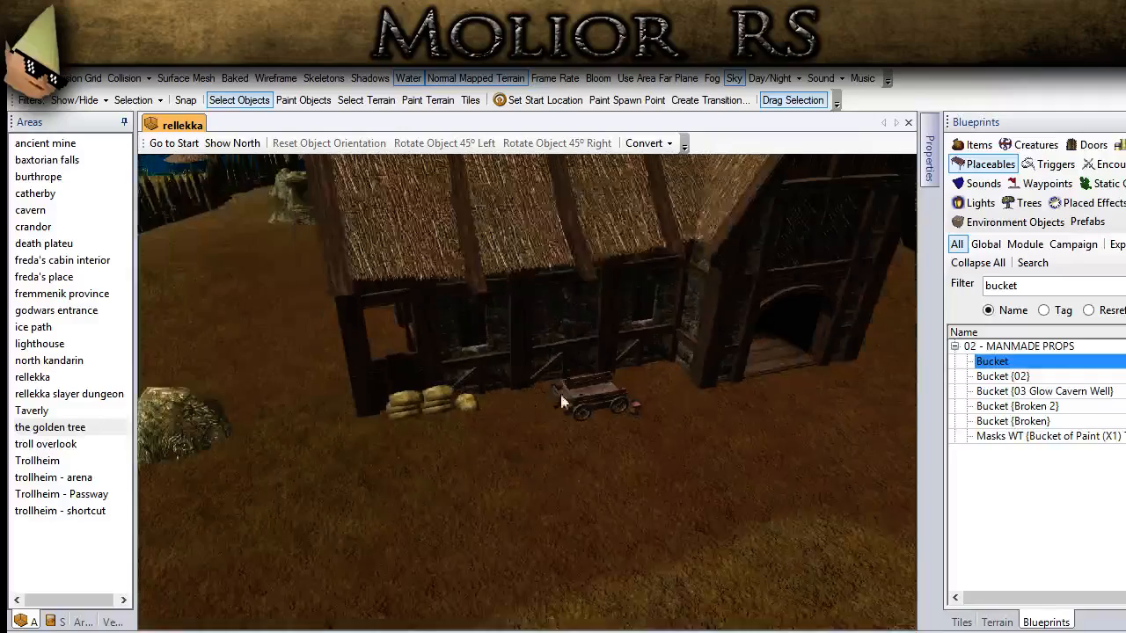
# Step: Place a copy of an existing rug display rack against the house wall between the wagon and the doorway
pyautogui.moveTo(631, 420); pyautogui.dragTo(747, 406, button='middle')
pyautogui.scroll(3, 661, 386)
pyautogui.moveTo(662, 393); pyautogui.dragTo(440, 451, button='middle')
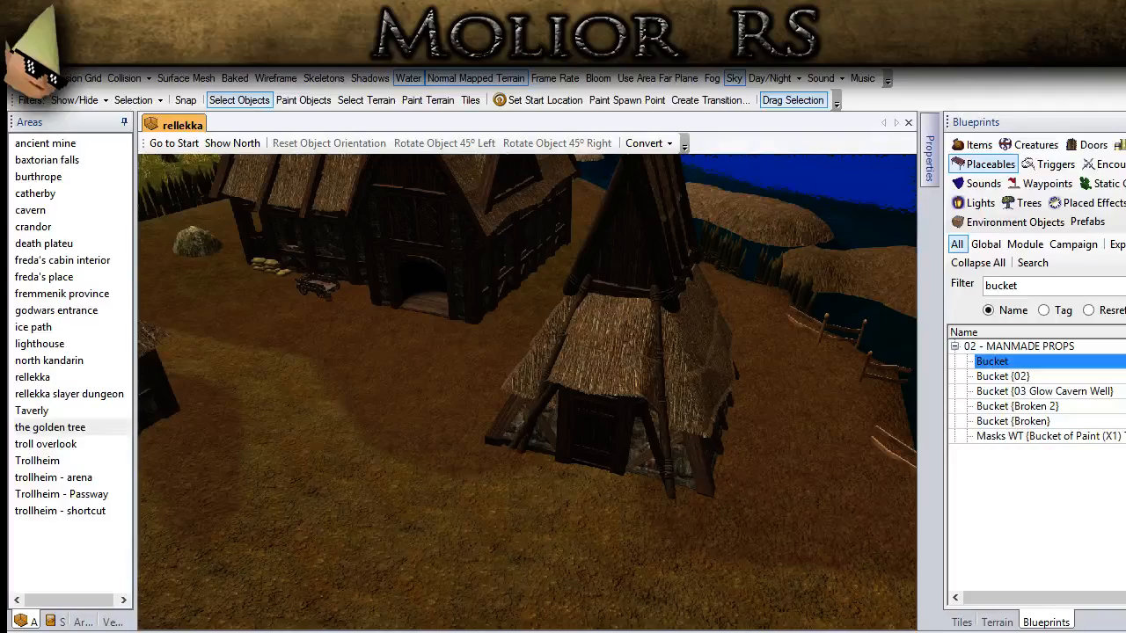
pyautogui.moveTo(620, 453); pyautogui.dragTo(563, 598, button='middle')
pyautogui.moveTo(526, 176); pyautogui.dragTo(475, 393, button='middle')
pyautogui.click(426, 362)
pyautogui.moveTo(358, 257); pyautogui.dragTo(387, 607, button='middle')
pyautogui.moveTo(446, 234); pyautogui.dragTo(450, 630, button='middle')
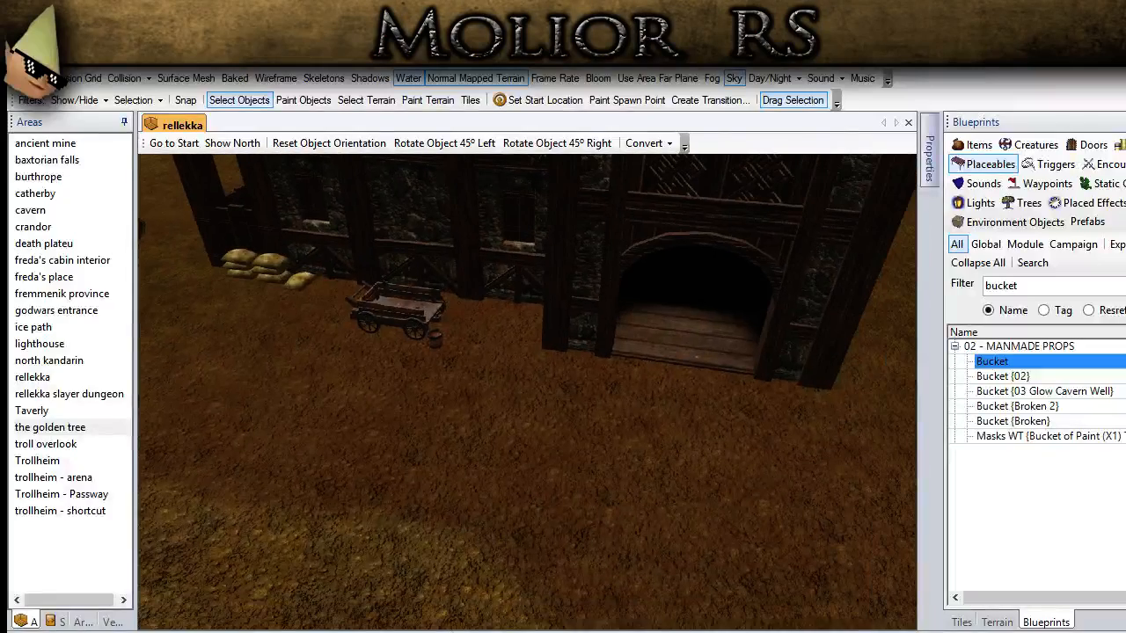
pyautogui.scroll(5, 447, 369)
pyautogui.moveTo(448, 368); pyautogui.dragTo(460, 425, button='middle')
pyautogui.hotkey('ctrl', 'v')
pyautogui.click(543, 356)
# Step: Rotate the pasted rug rack to the right in 45° turns so its front faces away from the house wall
pyautogui.click(239, 99)
pyautogui.click(477, 323)
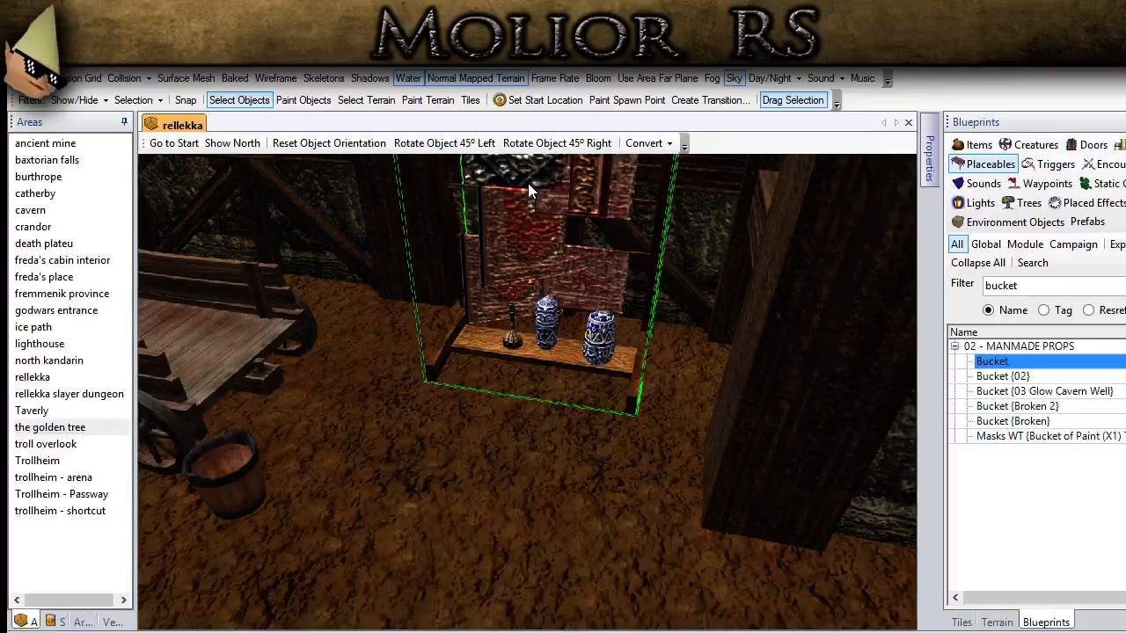
pyautogui.click(561, 142)
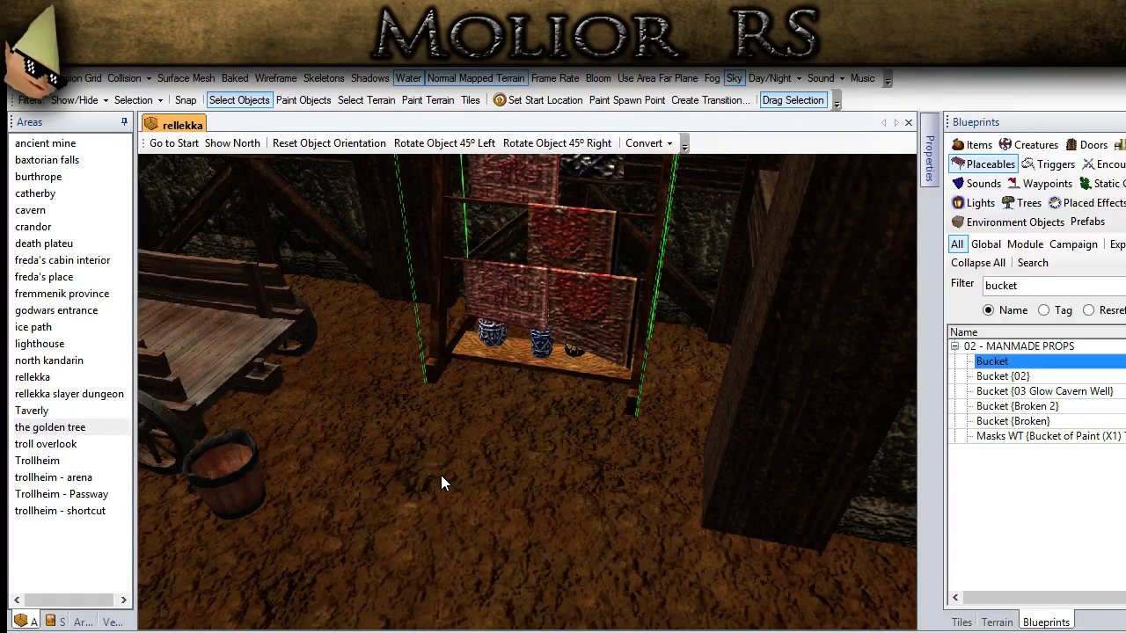
pyautogui.click(431, 603)
pyautogui.scroll(-5, 431, 602)
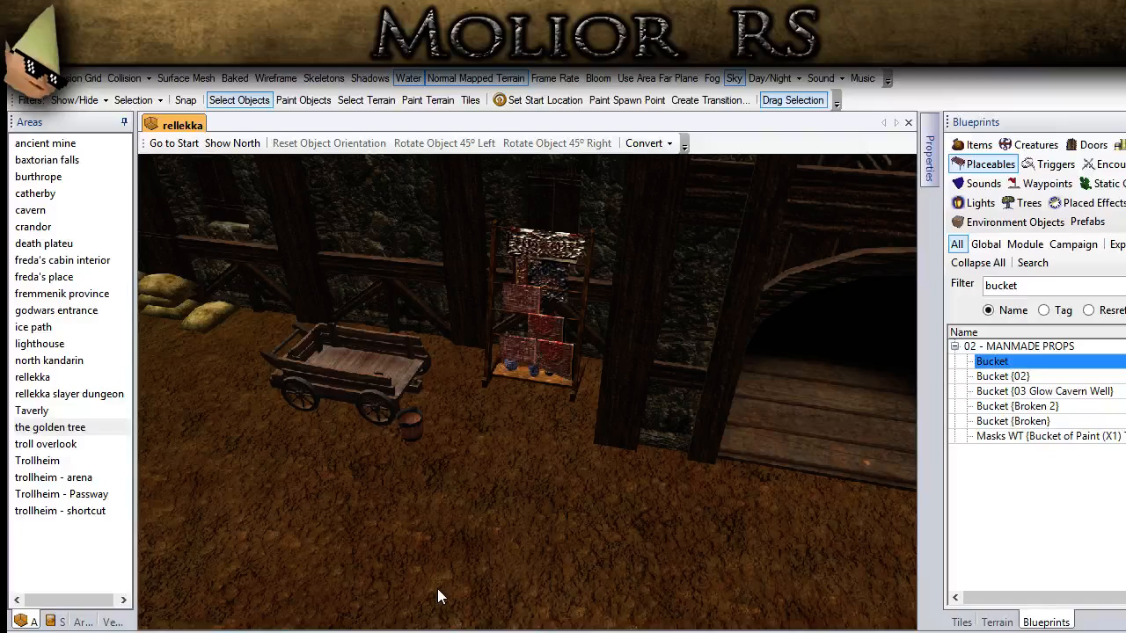
pyautogui.scroll(-10, 437, 588)
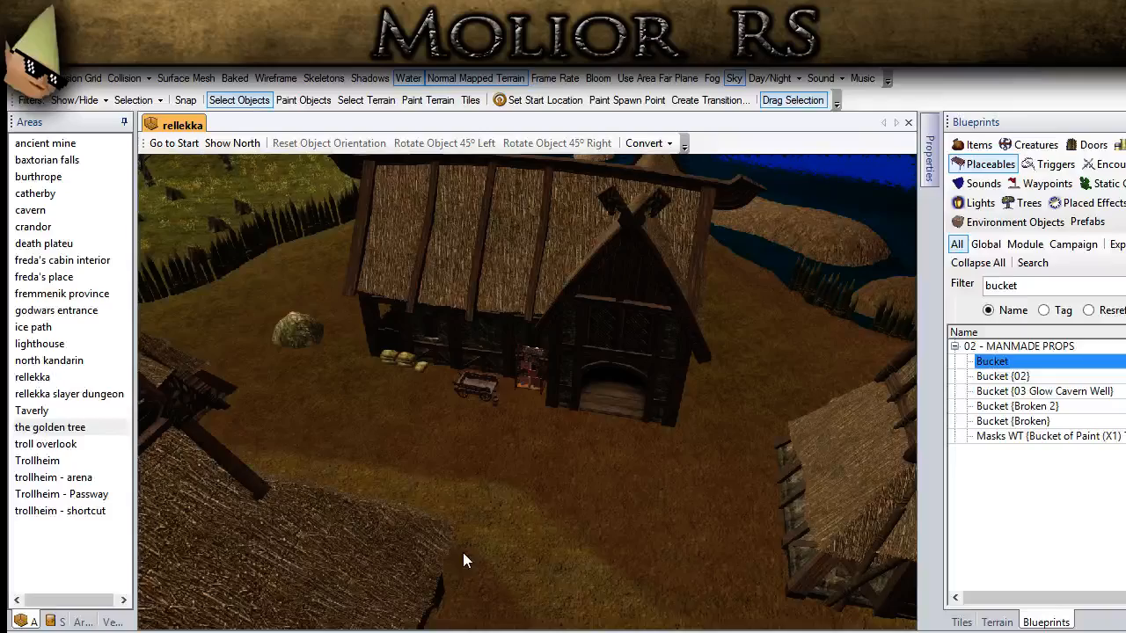
# Step: Filter the placeables by "log" and place Logs {1} near the wall post beside the large house's doorway
pyautogui.scroll(10, 435, 538)
pyautogui.moveTo(561, 506); pyautogui.dragTo(570, 508, button='middle')
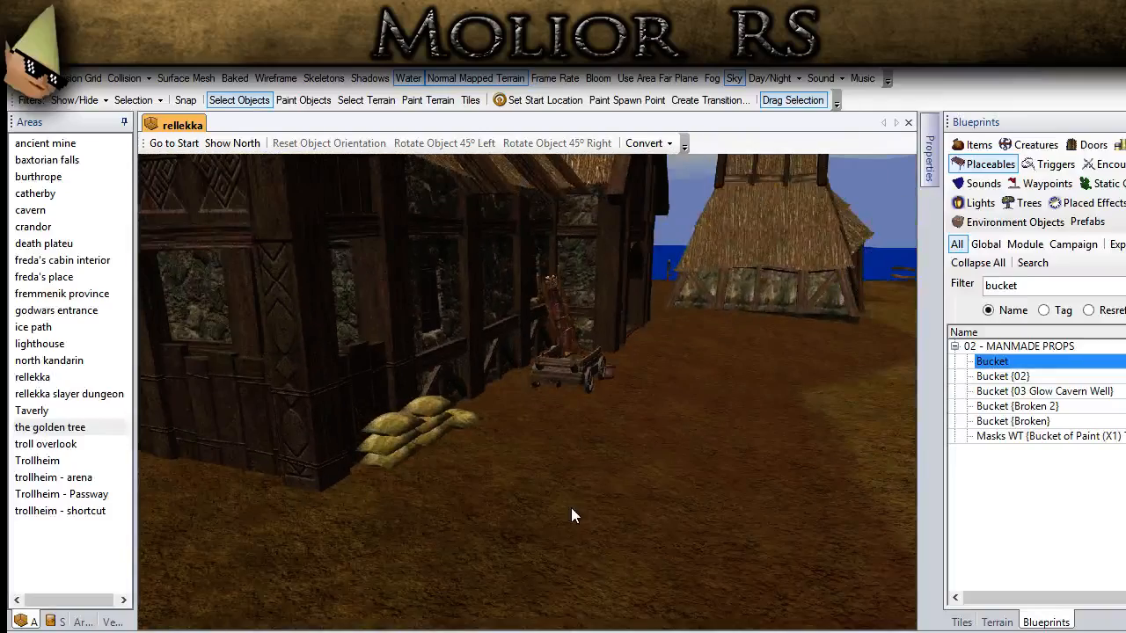
pyautogui.keyDown('ctrl'); pyautogui.moveTo(570, 430); pyautogui.dragTo(451, 597); pyautogui.keyUp('ctrl')
pyautogui.moveTo(451, 597); pyautogui.dragTo(374, 524, button='middle')
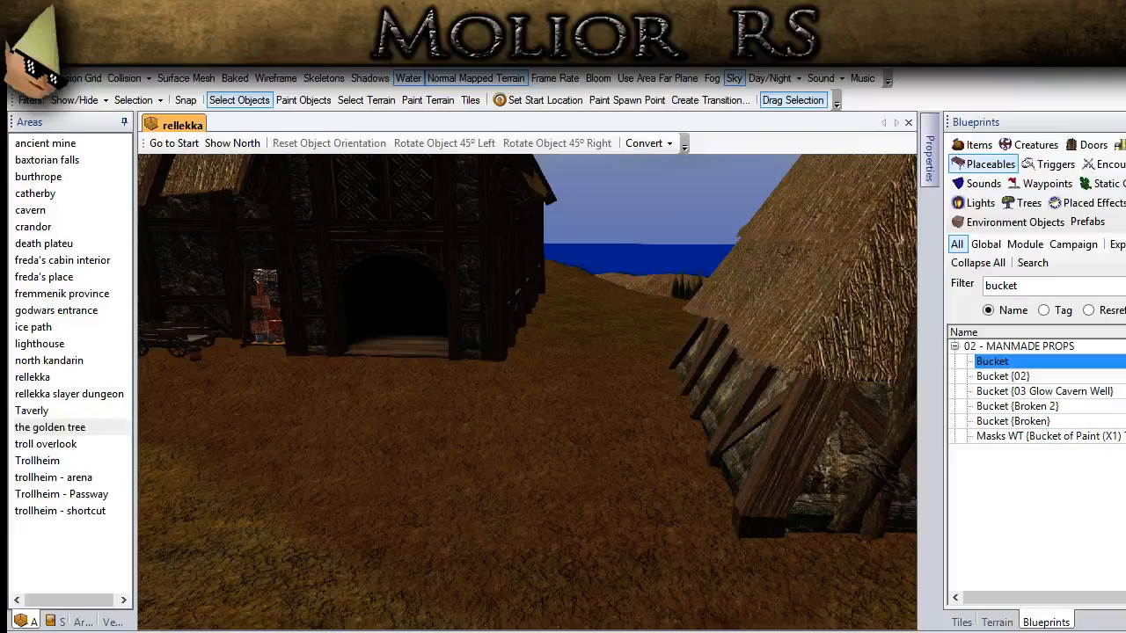
pyautogui.scroll(-4, 382, 479)
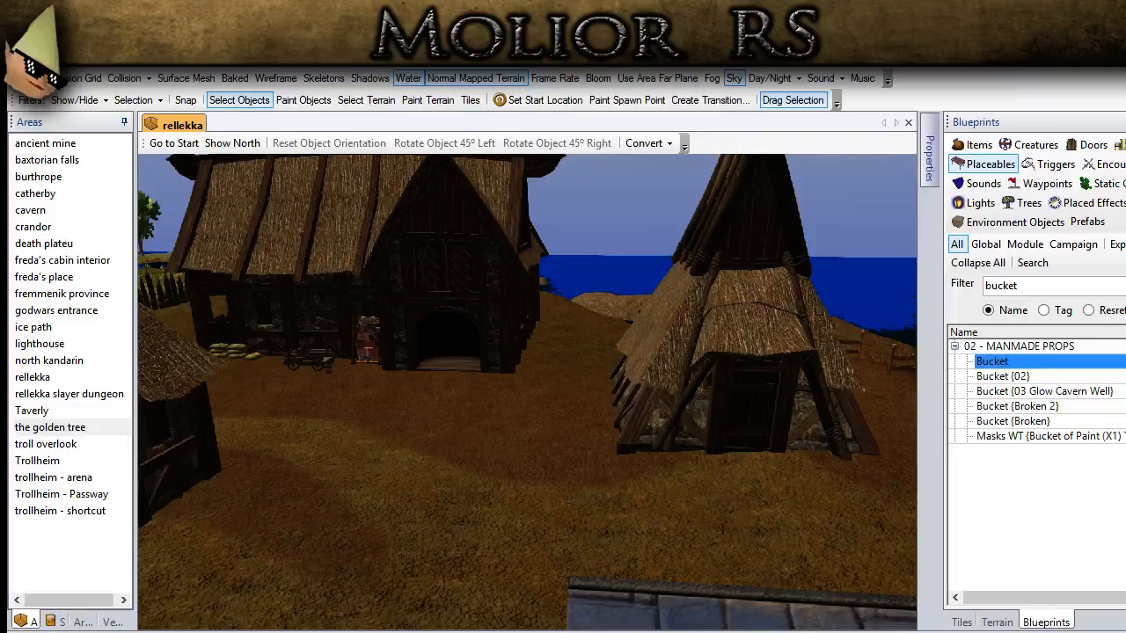
pyautogui.doubleClick(1001, 285)
pyautogui.write('s')
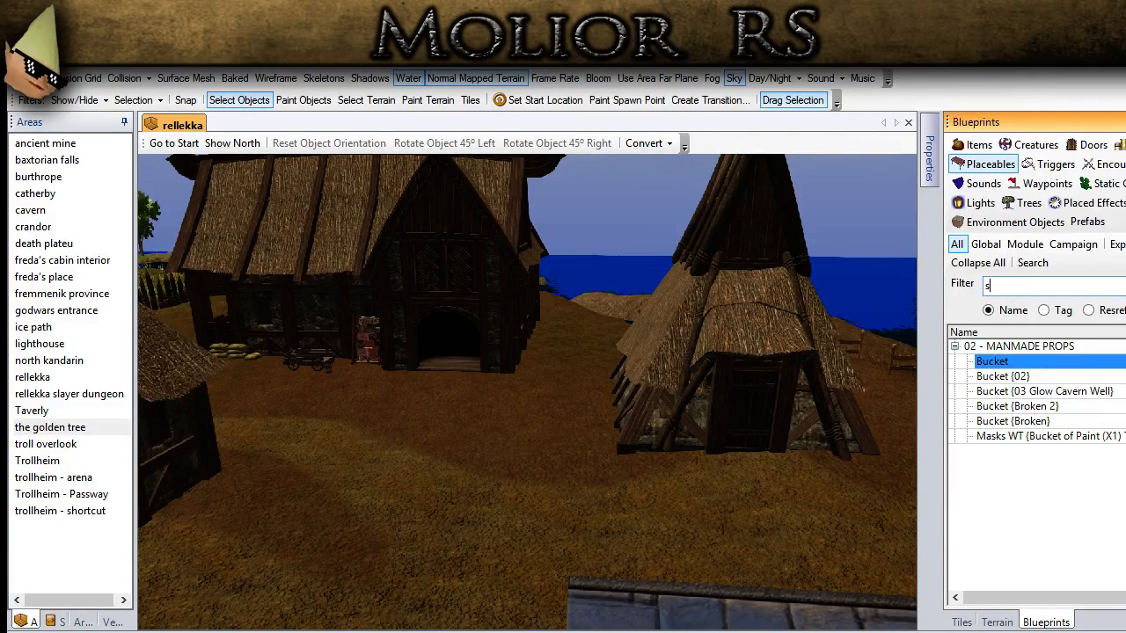
pyautogui.write('ack')
pyautogui.press('BackSpace')
pyautogui.press('BackSpace')
pyautogui.write('log')
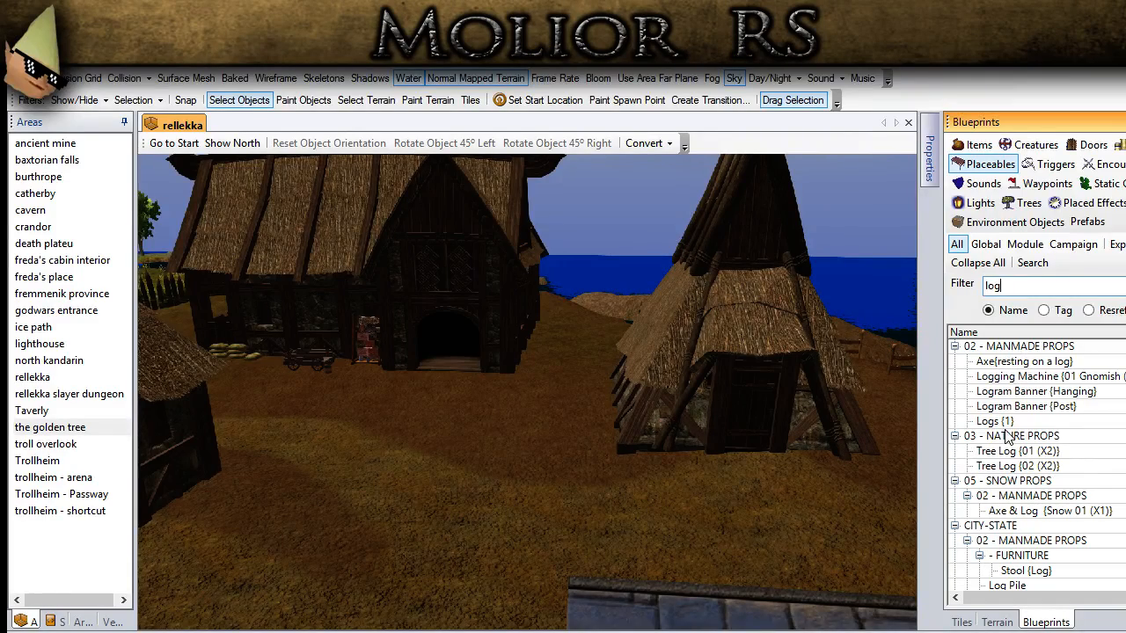
pyautogui.click(1005, 423)
pyautogui.scroll(6, 551, 467)
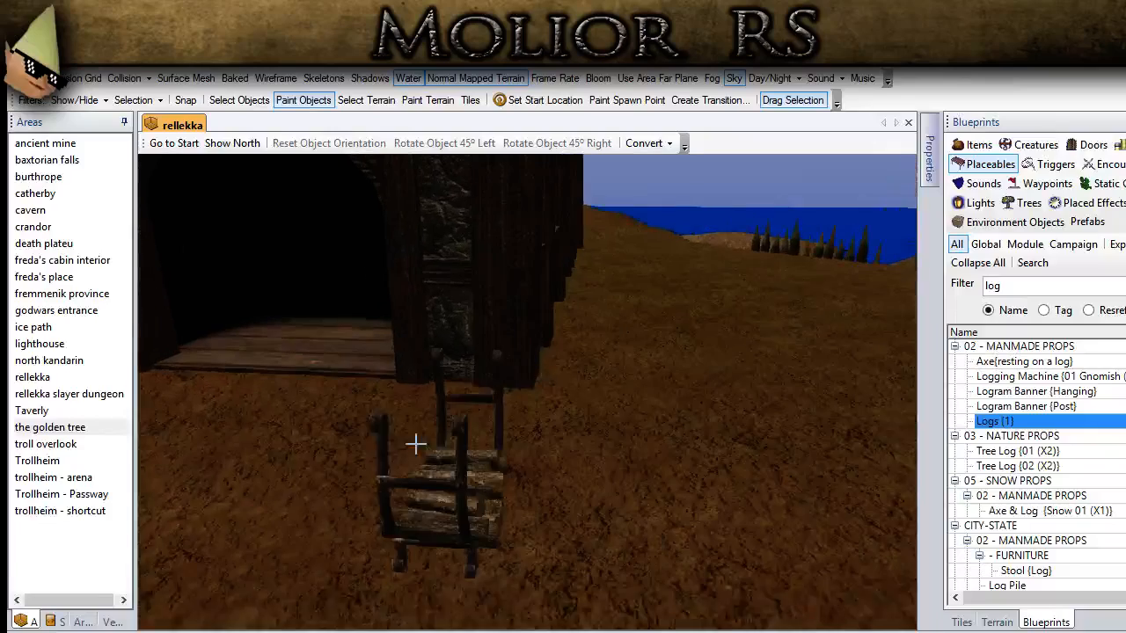
pyautogui.click(434, 462)
# Step: Rotate the log rack to the right and nudge it up against the wall beside the doorway
pyautogui.click(256, 102)
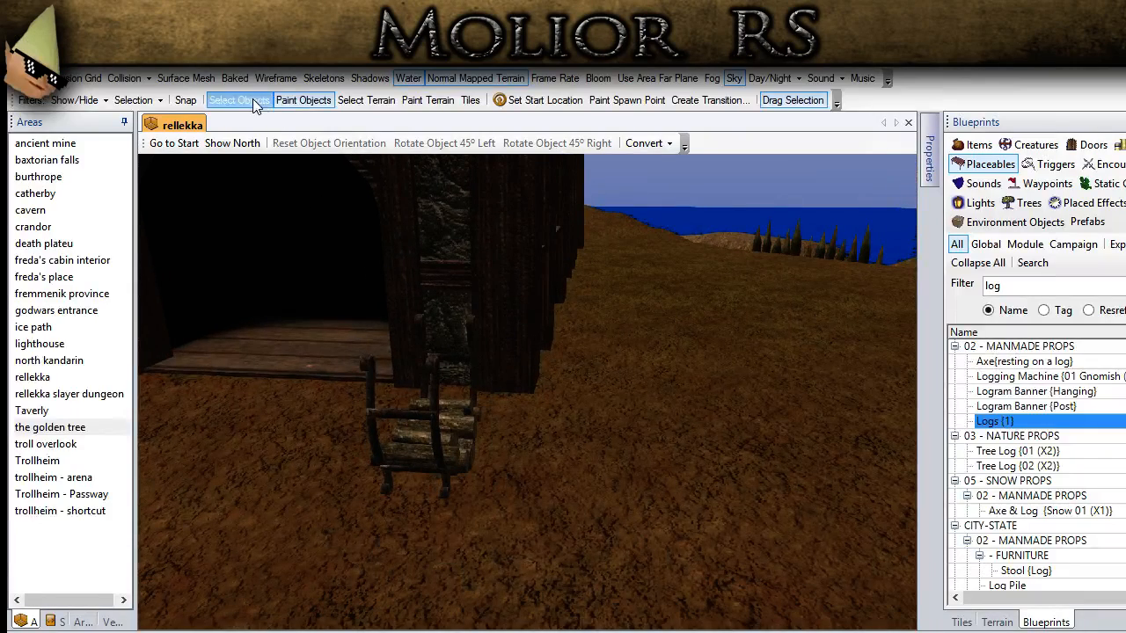
pyautogui.click(462, 431)
pyautogui.click(578, 142)
pyautogui.click(578, 142)
pyautogui.moveTo(570, 392); pyautogui.dragTo(338, 437, button='middle')
pyautogui.press('Right')
pyautogui.press('Right')
pyautogui.press('Right')
pyautogui.press('Right')
pyautogui.press('Right')
pyautogui.press('Right')
pyautogui.press('Right')
pyautogui.press('Right')
pyautogui.press('Down')
pyautogui.press('Down')
pyautogui.press('Down')
pyautogui.press('Down')
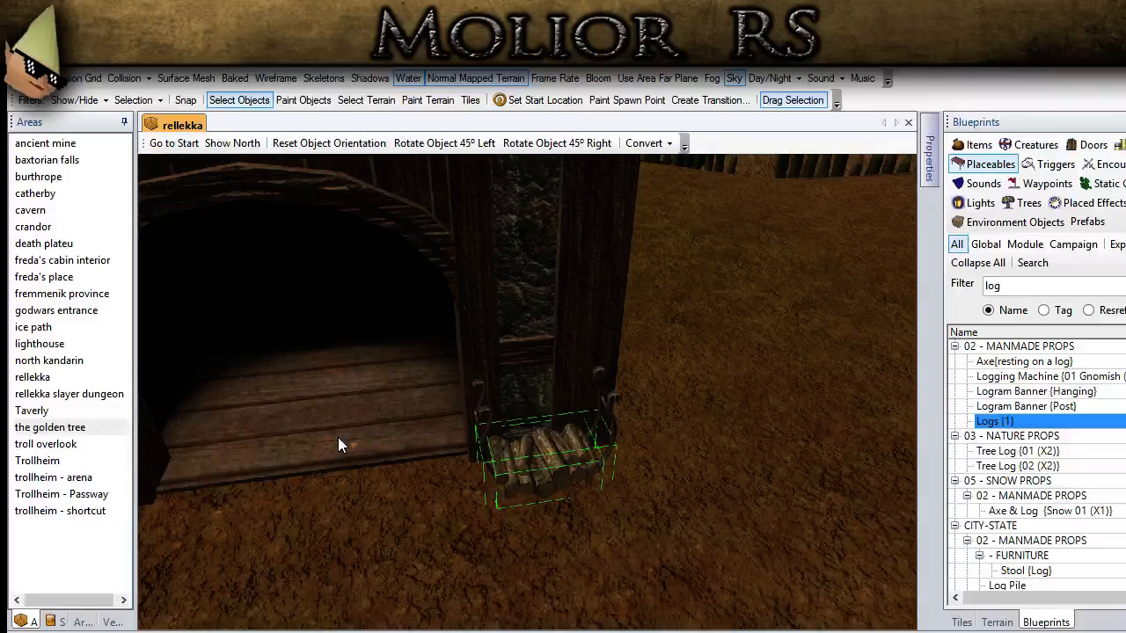
pyautogui.click(680, 498)
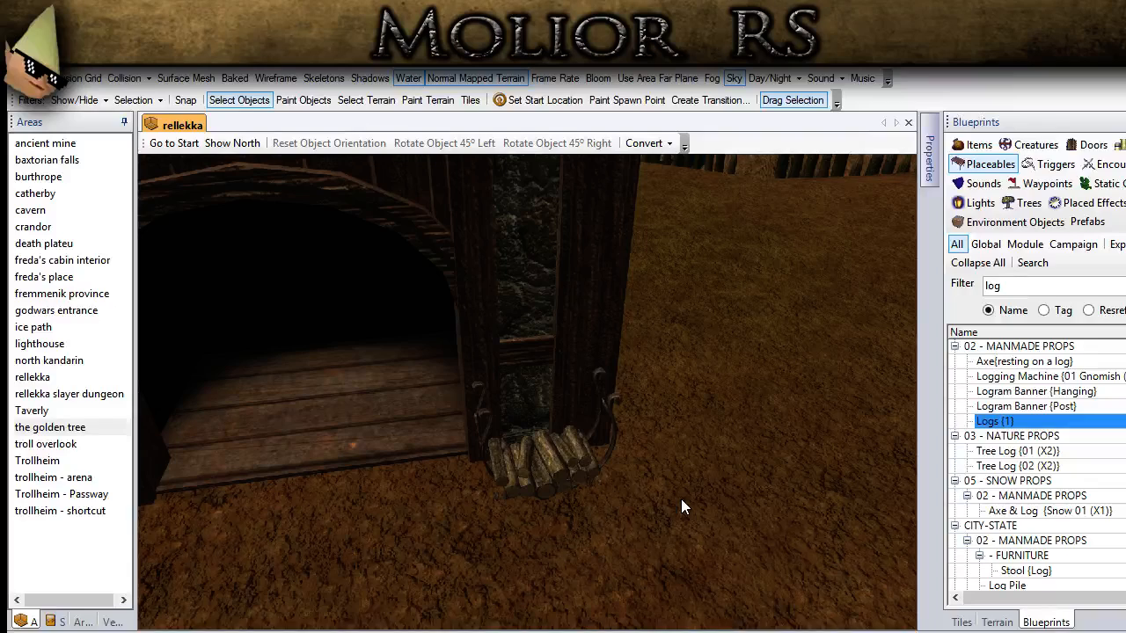
# Step: Raise the log rack beside the doorway slightly above the ground
pyautogui.click(563, 470)
pyautogui.moveTo(664, 521); pyautogui.dragTo(646, 506, button='middle')
pyautogui.scroll(2, 646, 505)
pyautogui.scroll(2, 646, 506)
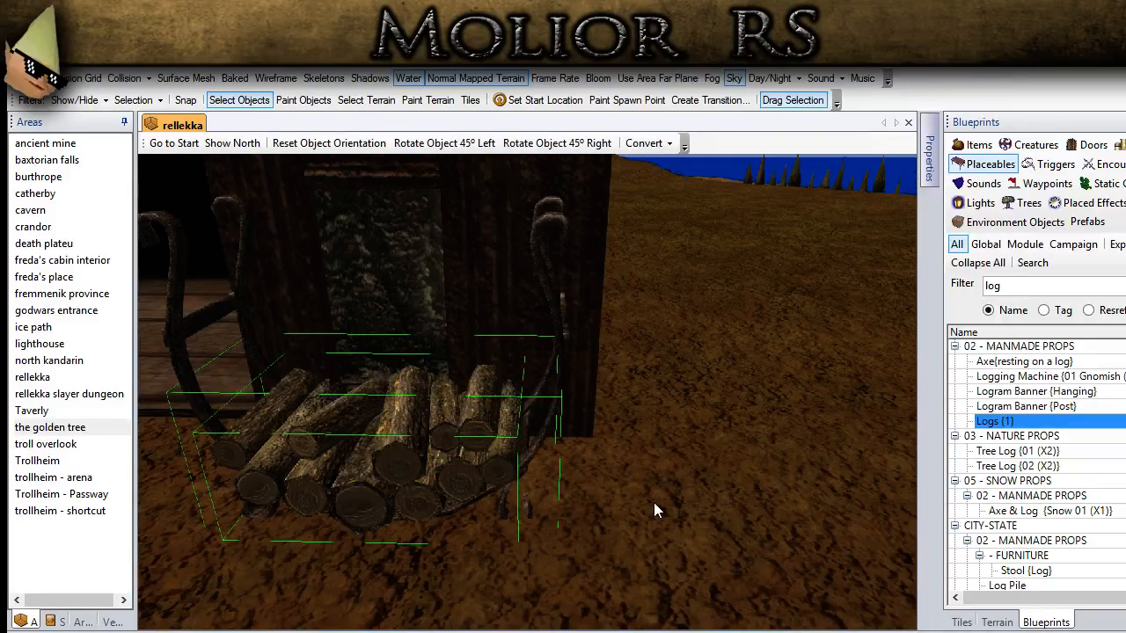
pyautogui.press('pageup')
pyautogui.press('pageup')
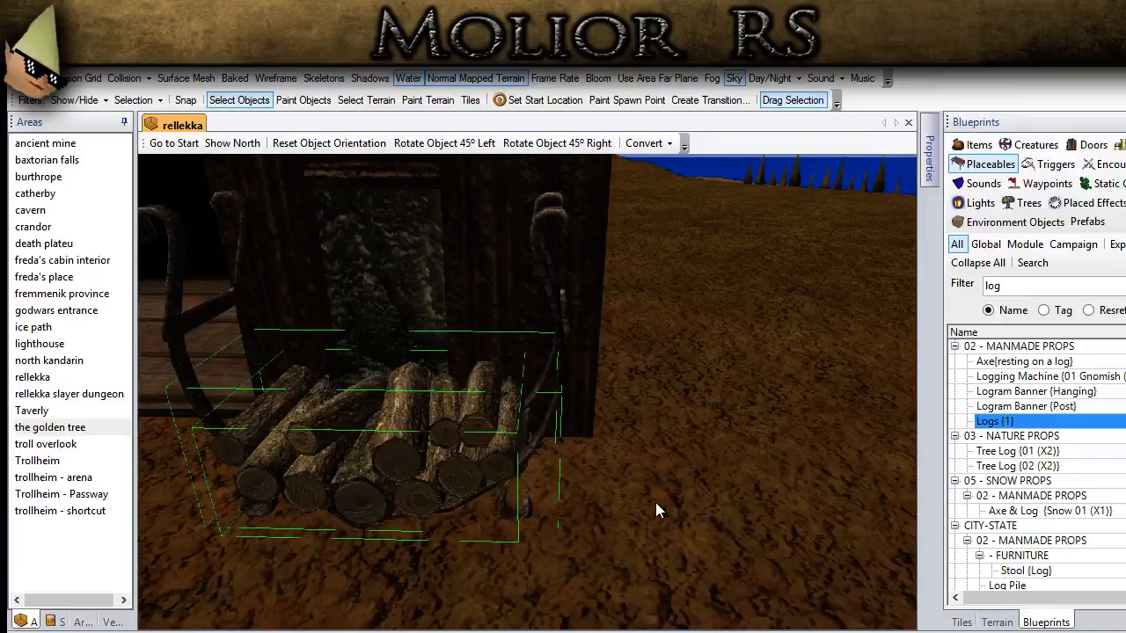
pyautogui.click(656, 503)
pyautogui.scroll(-4, 658, 502)
pyautogui.moveTo(658, 503); pyautogui.dragTo(634, 477, button='middle')
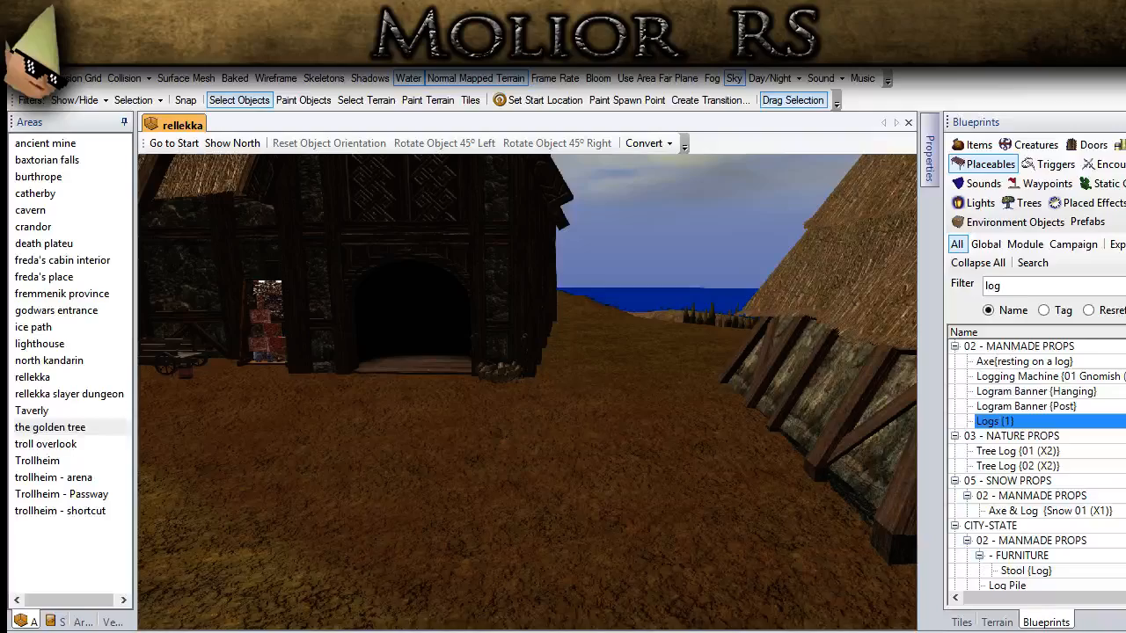
# Step: Raise the terrain along the waterside bank beside the thatched house using the Raise brush
pyautogui.scroll(-5, 455, 422)
pyautogui.moveTo(455, 422); pyautogui.dragTo(507, 418, button='middle')
pyautogui.scroll(2, 507, 419)
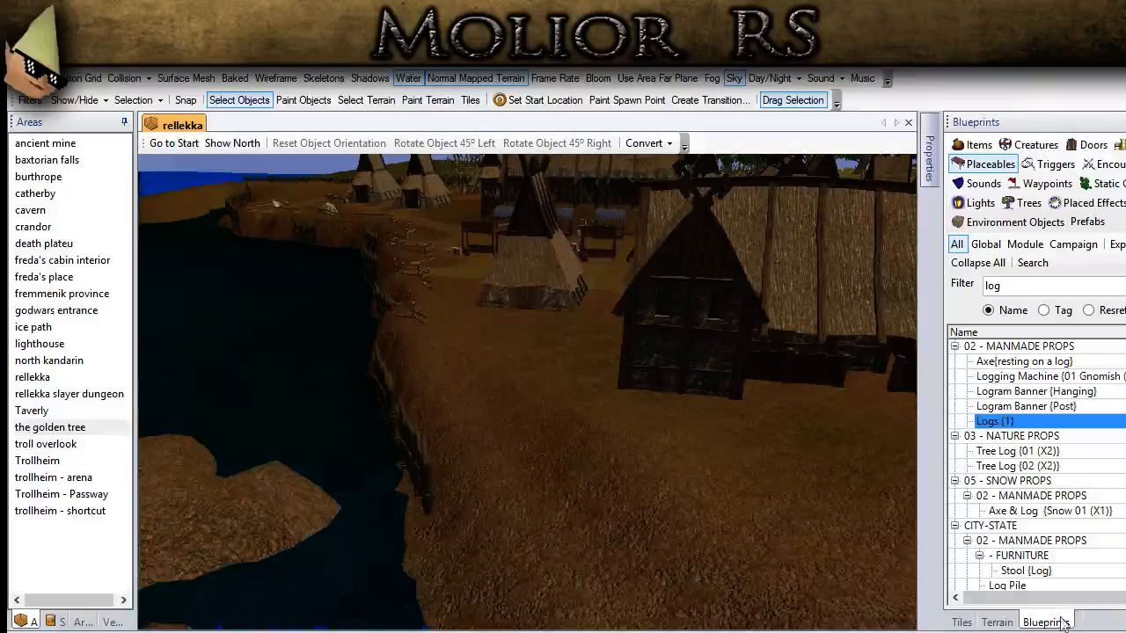
pyautogui.click(985, 619)
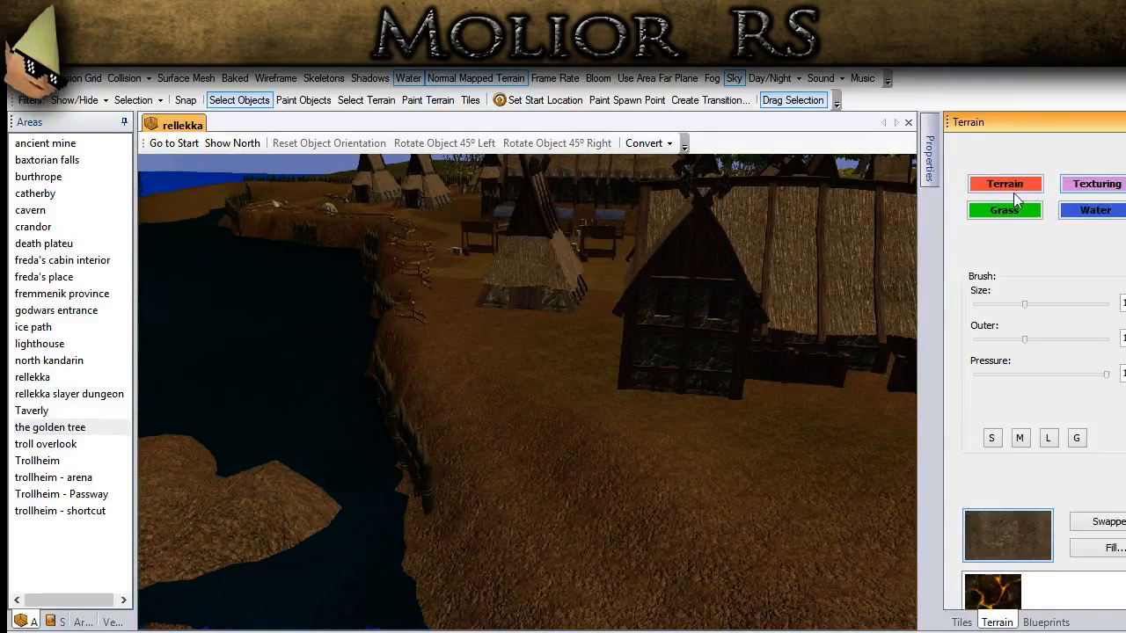
pyautogui.moveTo(550, 454); pyautogui.dragTo(543, 464, button='middle')
pyautogui.moveTo(543, 389); pyautogui.dragTo(564, 500, button='middle')
pyautogui.moveTo(544, 439); pyautogui.dragTo(551, 539, button='middle')
pyautogui.moveTo(577, 589); pyautogui.dragTo(586, 495, button='middle')
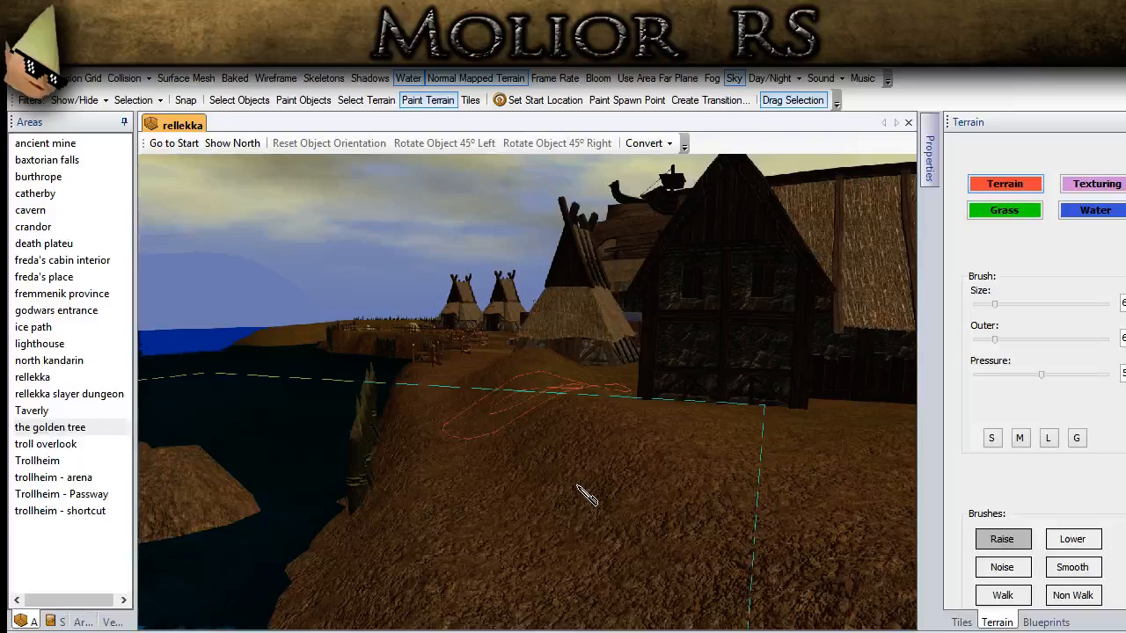
pyautogui.click(238, 100)
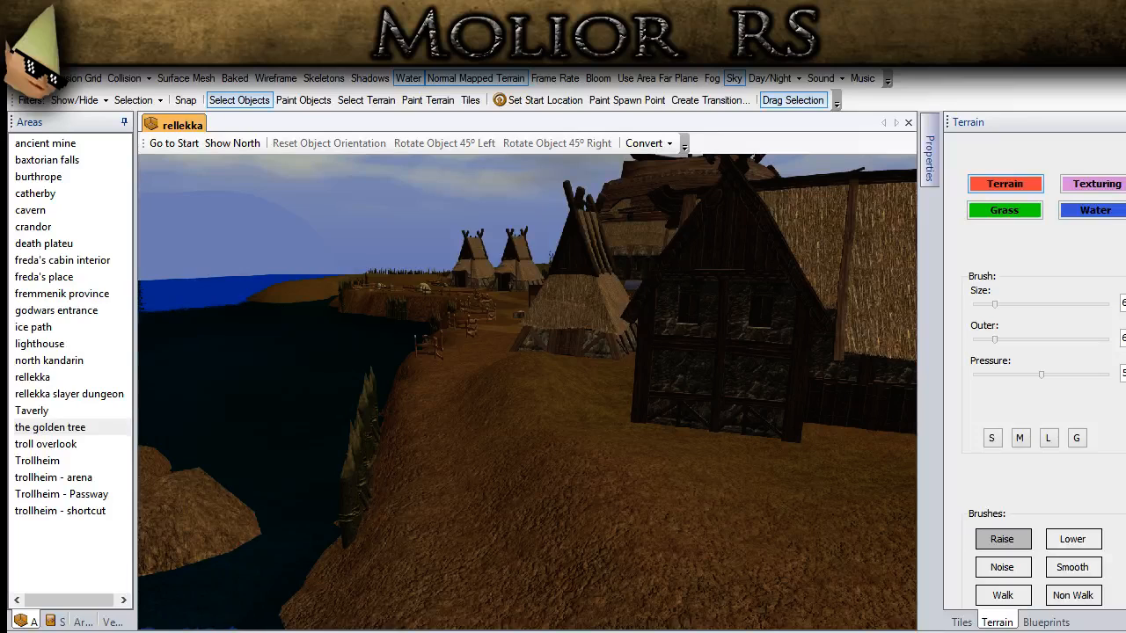
pyautogui.moveTo(472, 438); pyautogui.dragTo(473, 632, button='middle')
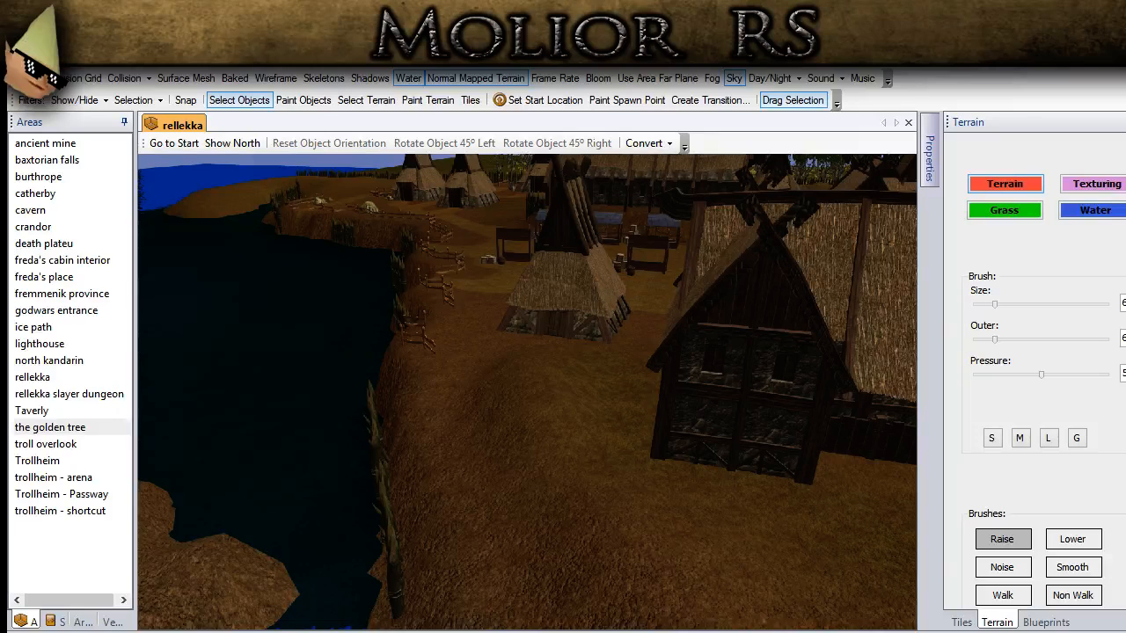
pyautogui.moveTo(237, 420); pyautogui.dragTo(226, 421, button='middle')
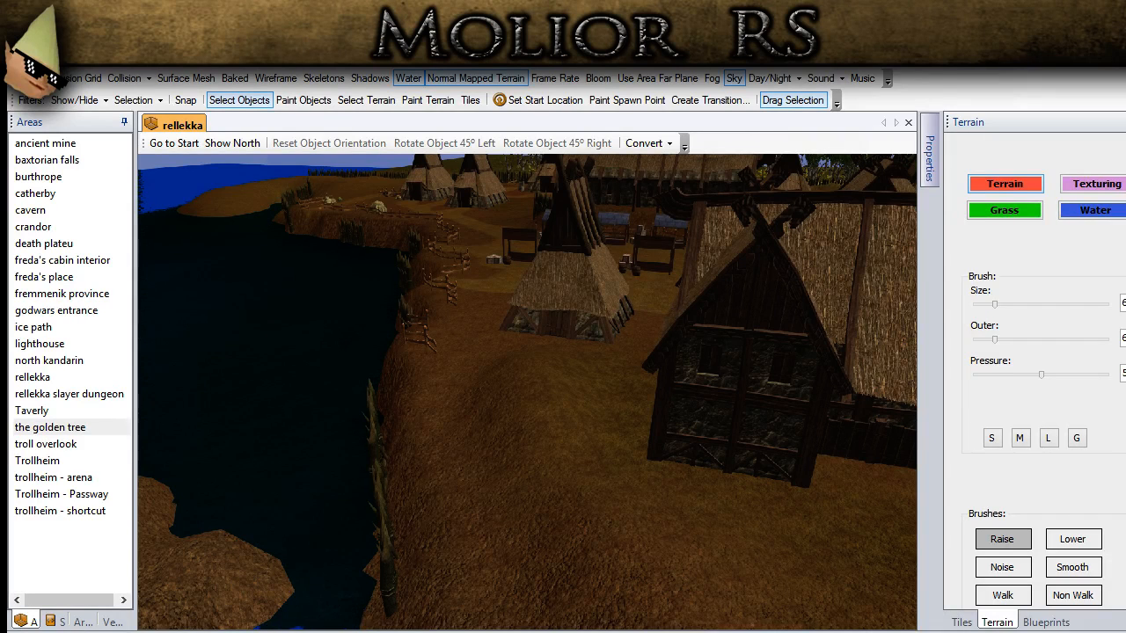
# Step: Copy the rug rack by the large house and place the copy beside the corner of the pointed thatched hut
pyautogui.scroll(-4, 497, 499)
pyautogui.moveTo(471, 458); pyautogui.dragTo(358, 455, button='middle')
pyautogui.click(253, 441)
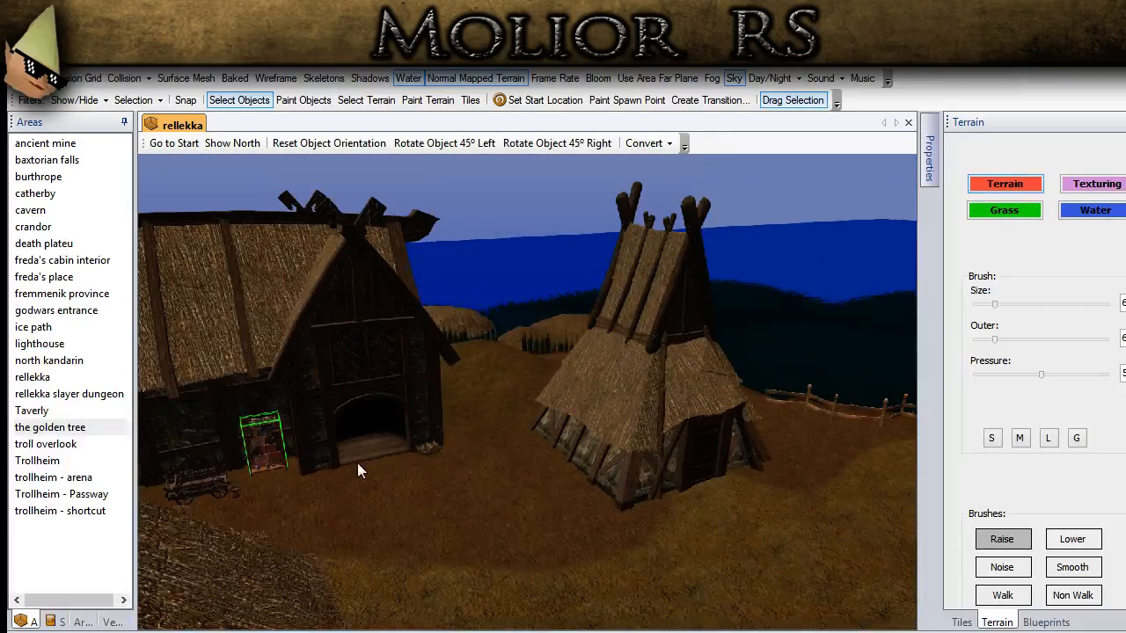
pyautogui.scroll(4, 521, 533)
pyautogui.moveTo(521, 533); pyautogui.dragTo(457, 425, button='middle')
pyautogui.scroll(3, 428, 480)
pyautogui.hotkey('ctrl', 'v')
pyautogui.scroll(-3, 428, 466)
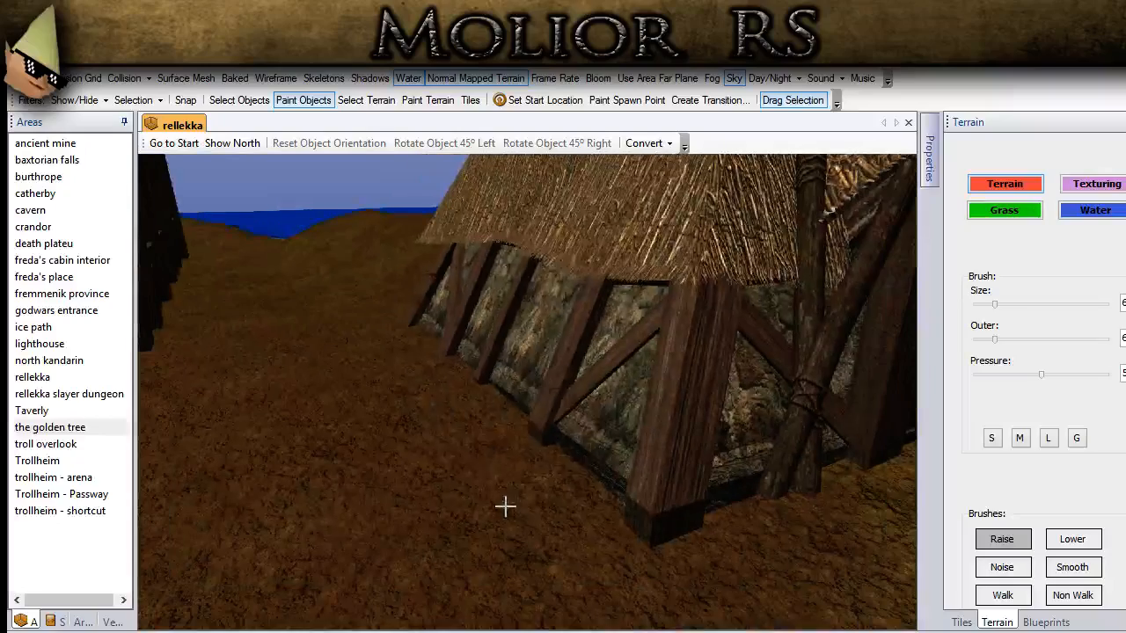
pyautogui.click(505, 507)
pyautogui.click(431, 389)
pyautogui.click(239, 100)
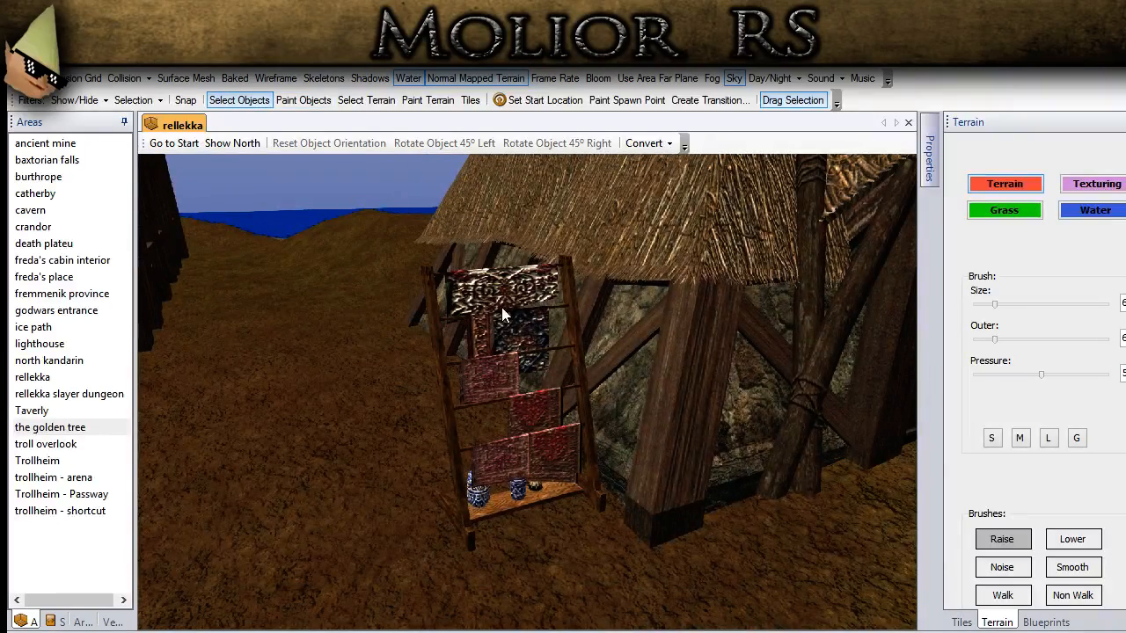
# Step: Rotate the copied rug rack to the right in 45° turns and nudge it against the hut's side wall
pyautogui.click(502, 307)
pyautogui.click(557, 143)
pyautogui.click(557, 143)
pyautogui.press('Right')
pyautogui.press('Right')
pyautogui.press('Right')
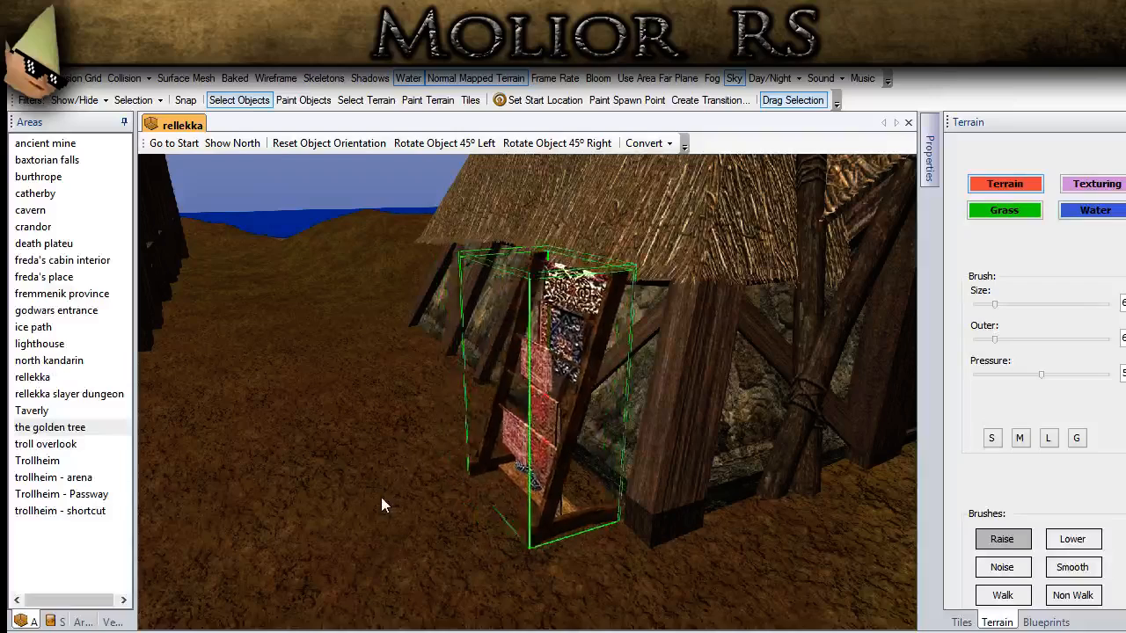
pyautogui.press('Up')
pyautogui.press('Up')
pyautogui.press('Down')
pyautogui.press('Down')
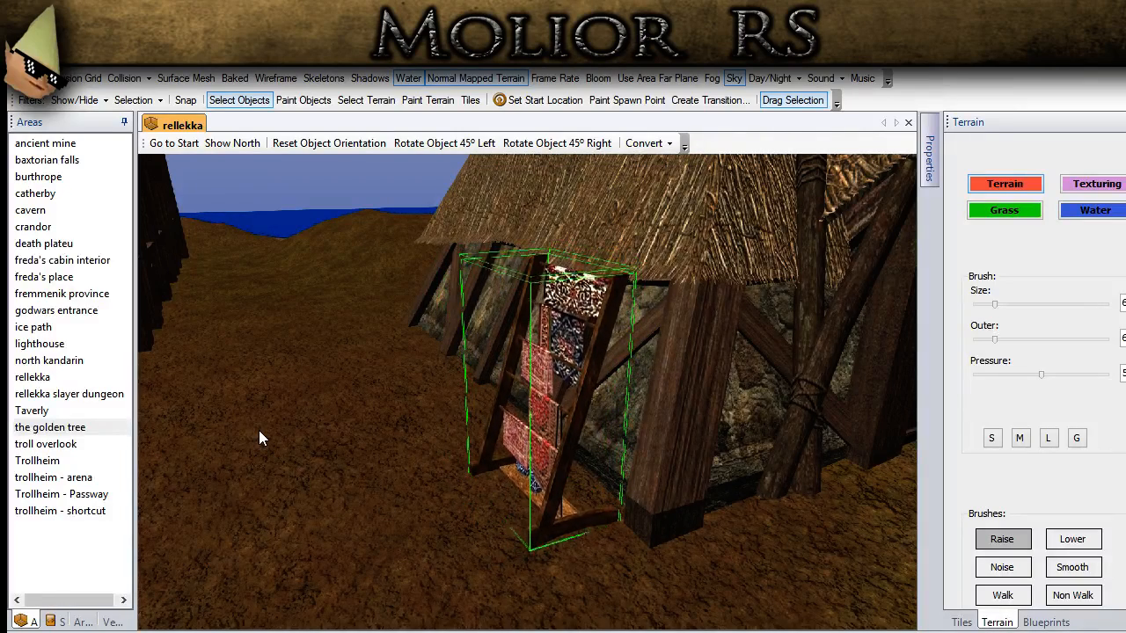
pyautogui.click(319, 378)
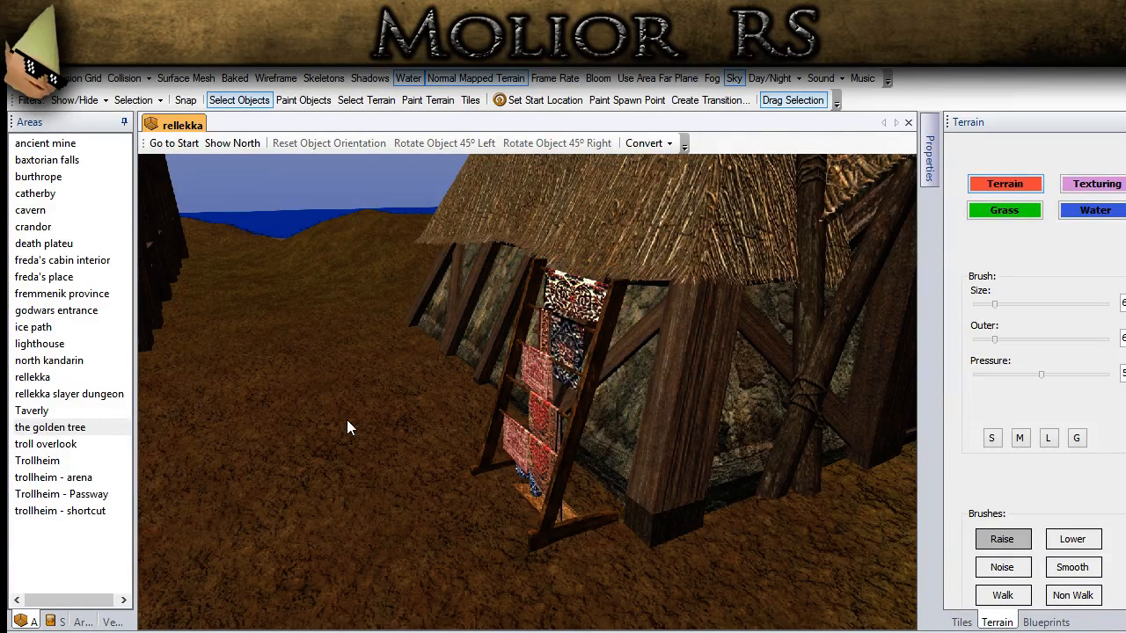
# Step: Copy the rug rack at the corner of the pointed thatched hut and place the copy beside it toward the door
pyautogui.scroll(-6, 346, 419)
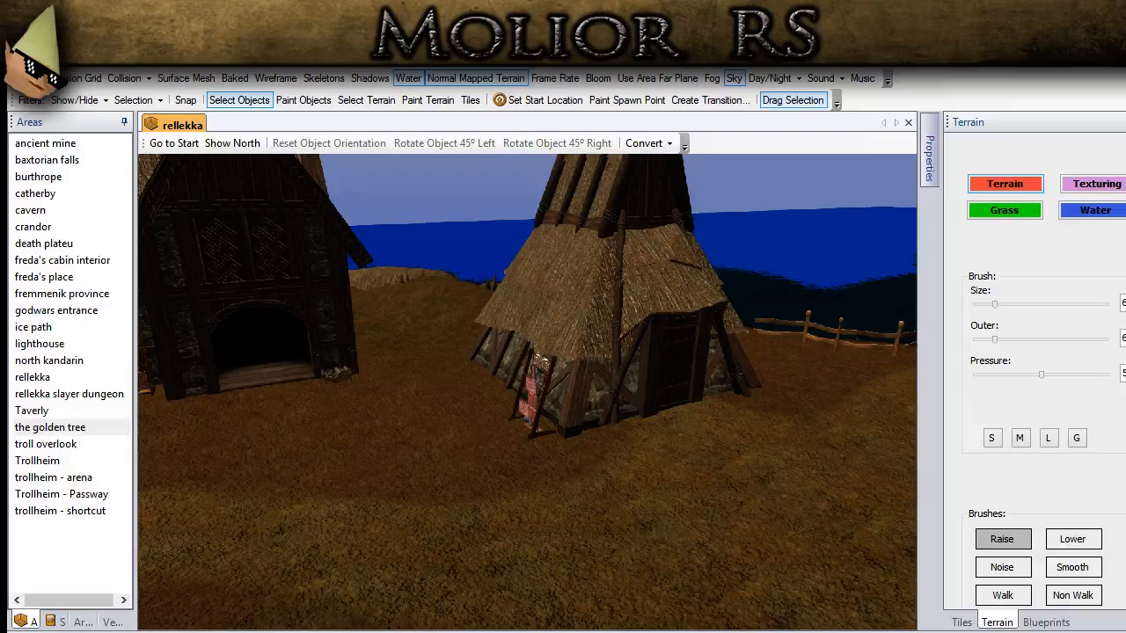
pyautogui.click(539, 424)
pyautogui.scroll(4, 533, 431)
pyautogui.moveTo(539, 426)
pyautogui.mouseDown(button='middle')
pyautogui.moveTo(471, 522)
pyautogui.moveTo(417, 502)
pyautogui.mouseUp(button='middle')
pyautogui.hotkey('ctrl', 'v')
pyautogui.click(416, 501)
pyautogui.click(239, 99)
pyautogui.click(392, 458)
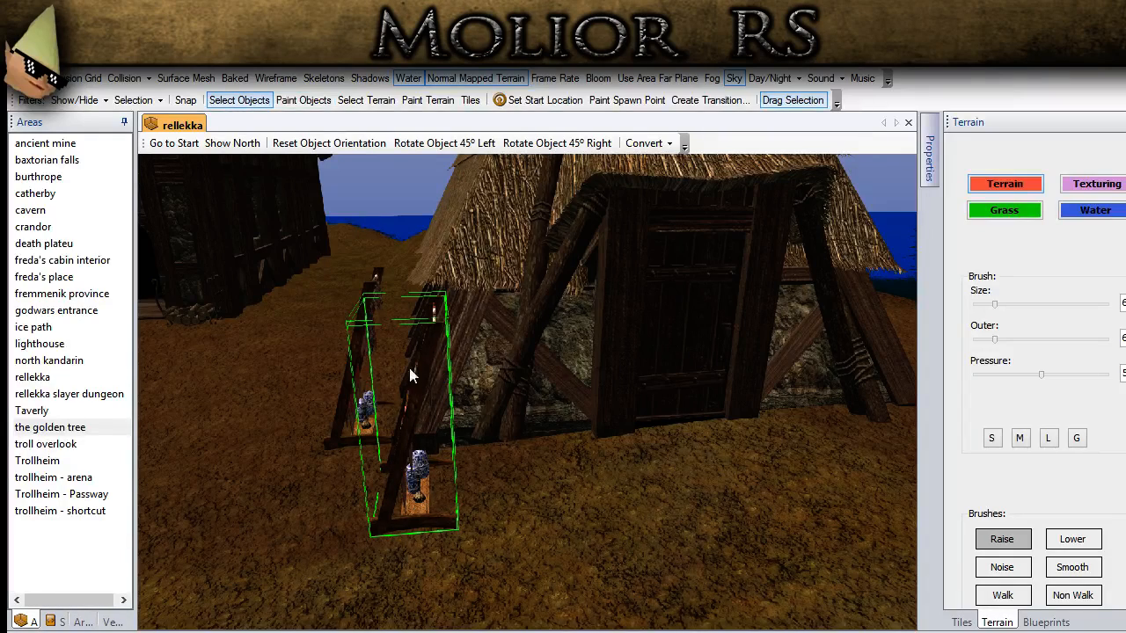
# Step: Rotate the copied rug rack left by two 45° turns and move it to the door side of the hut's corner post
pyautogui.click(415, 144)
pyautogui.click(415, 143)
pyautogui.moveTo(464, 497); pyautogui.dragTo(830, 577, button='middle')
pyautogui.scroll(3, 519, 495)
pyautogui.moveTo(717, 528); pyautogui.dragTo(710, 485)
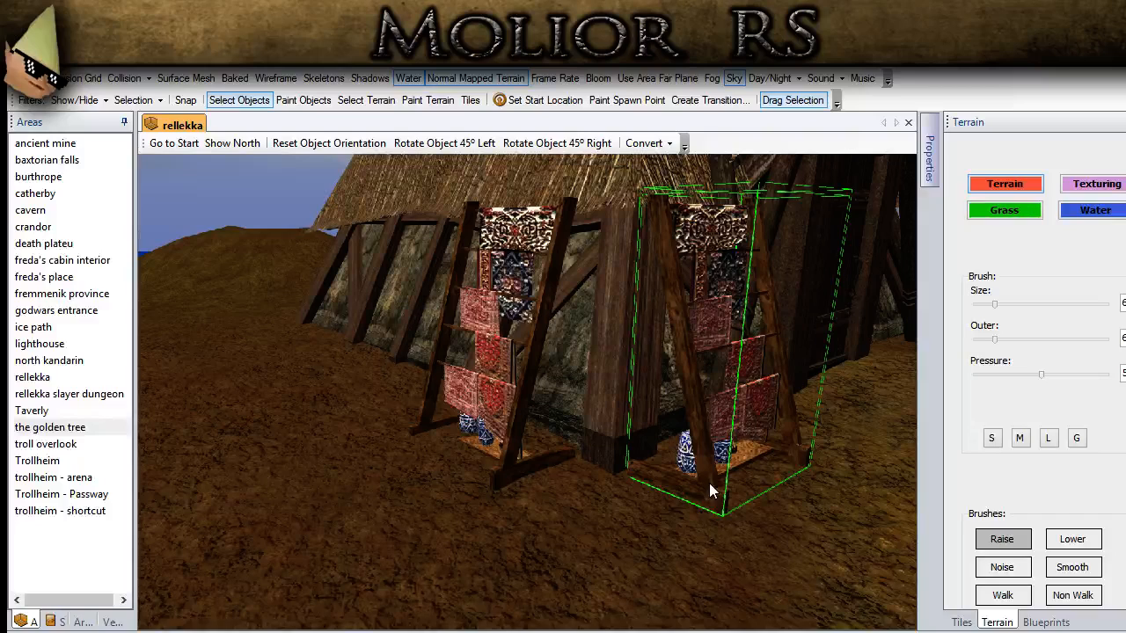
# Step: Lower the rug rack on the door side in small steps until it sits on the ground, and deselect it
pyautogui.press('pagedown')
pyautogui.press('pagedown')
pyautogui.press('pagedown')
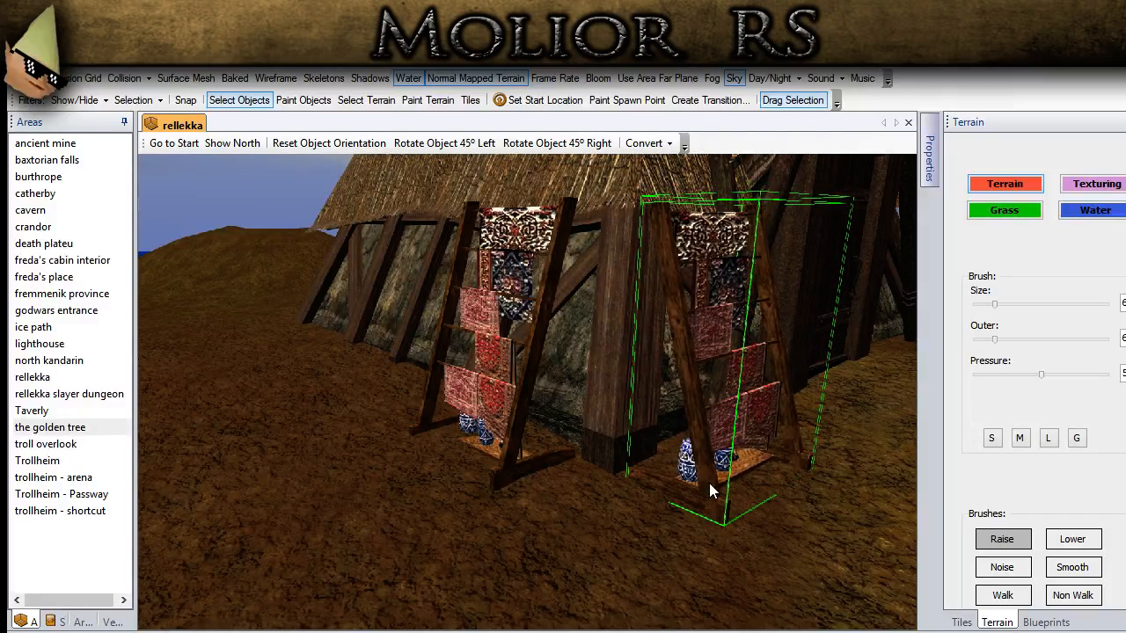
pyautogui.press('pagedown')
pyautogui.press('pagedown')
pyautogui.press('pagedown')
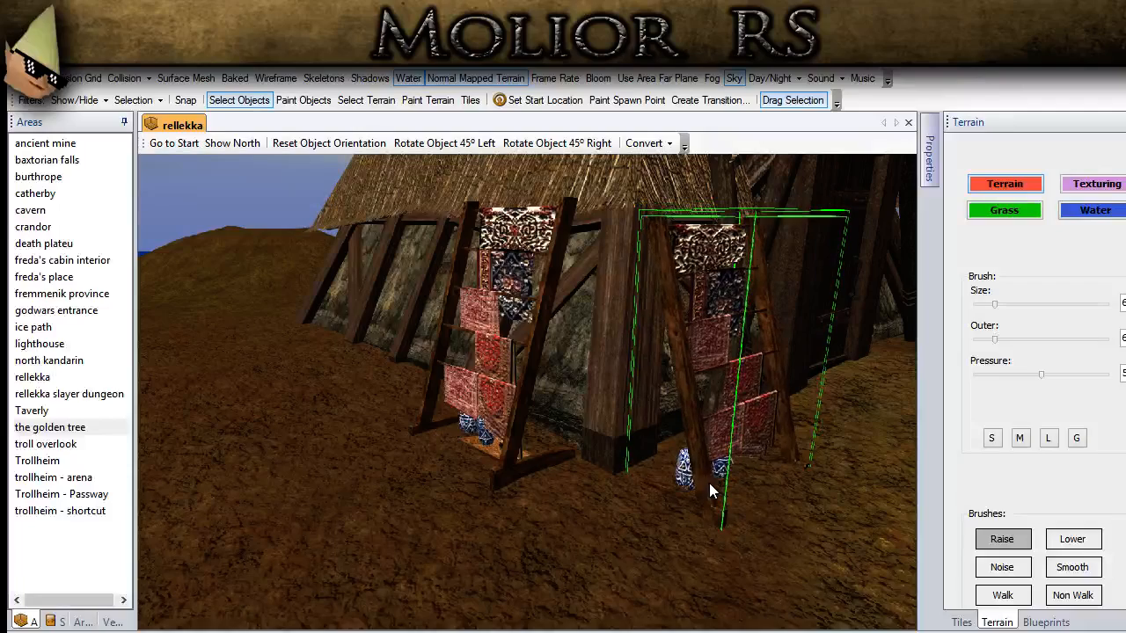
pyautogui.click(766, 599)
pyautogui.moveTo(766, 599); pyautogui.dragTo(660, 626, button='middle')
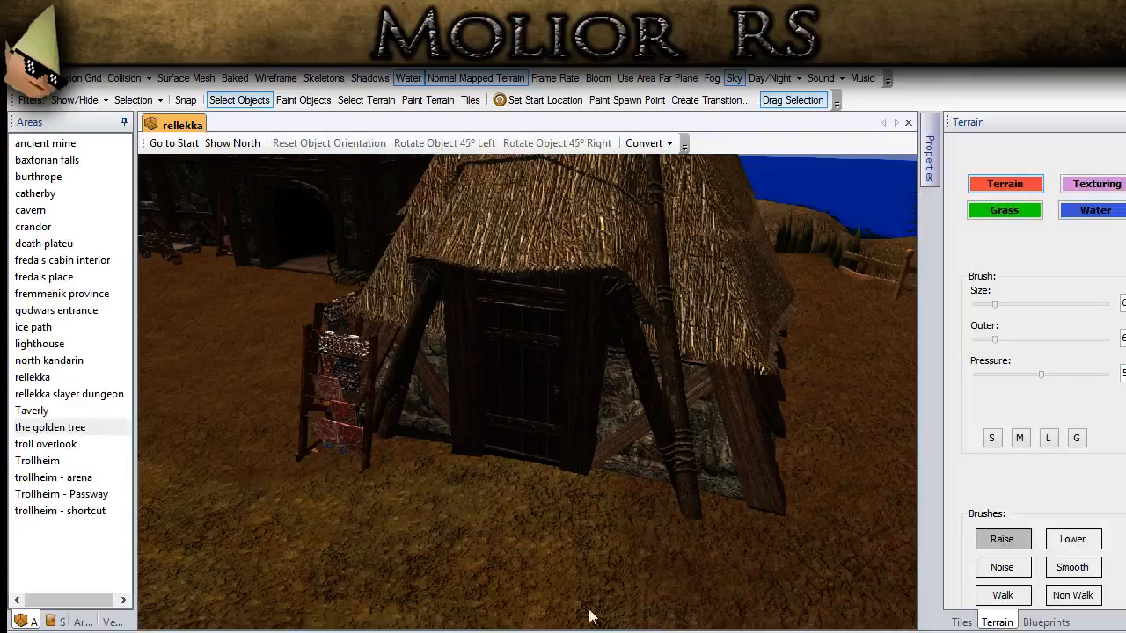
# Step: Filter the placeable blueprints by the name "sack"
pyautogui.scroll(-5, 595, 613)
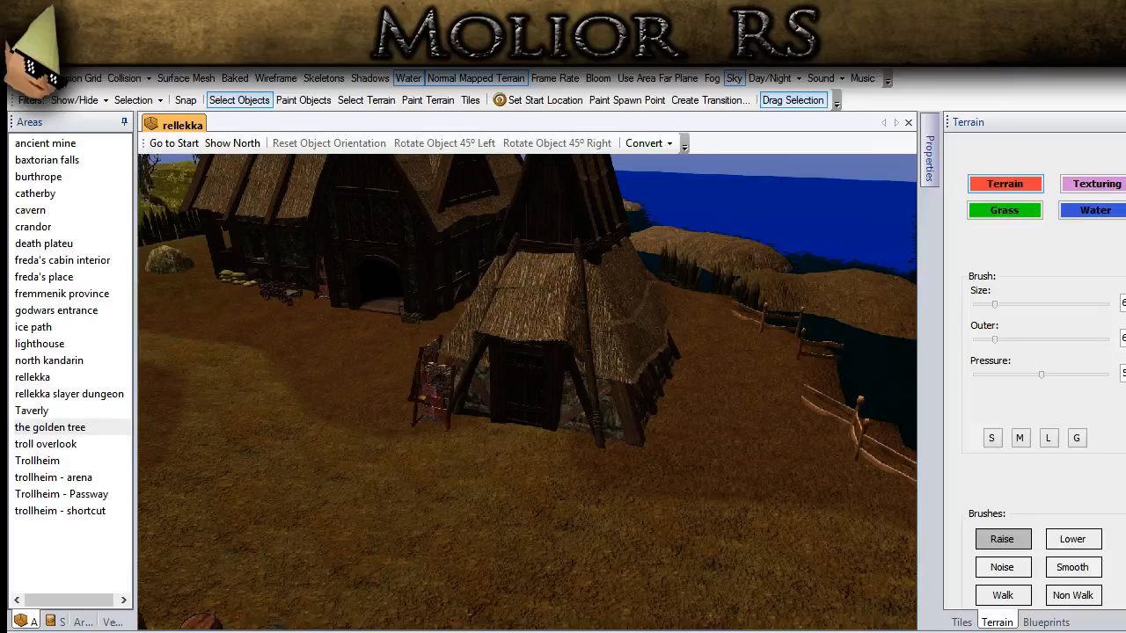
pyautogui.scroll(-5, 480, 506)
pyautogui.moveTo(480, 507); pyautogui.dragTo(431, 537, button='middle')
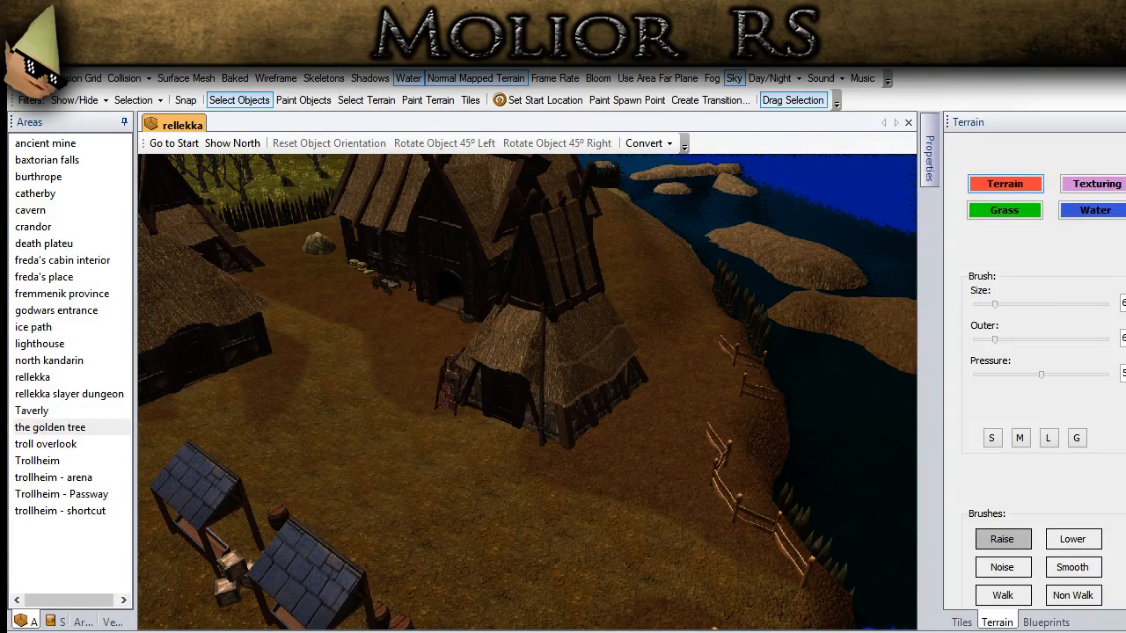
pyautogui.scroll(4, 515, 496)
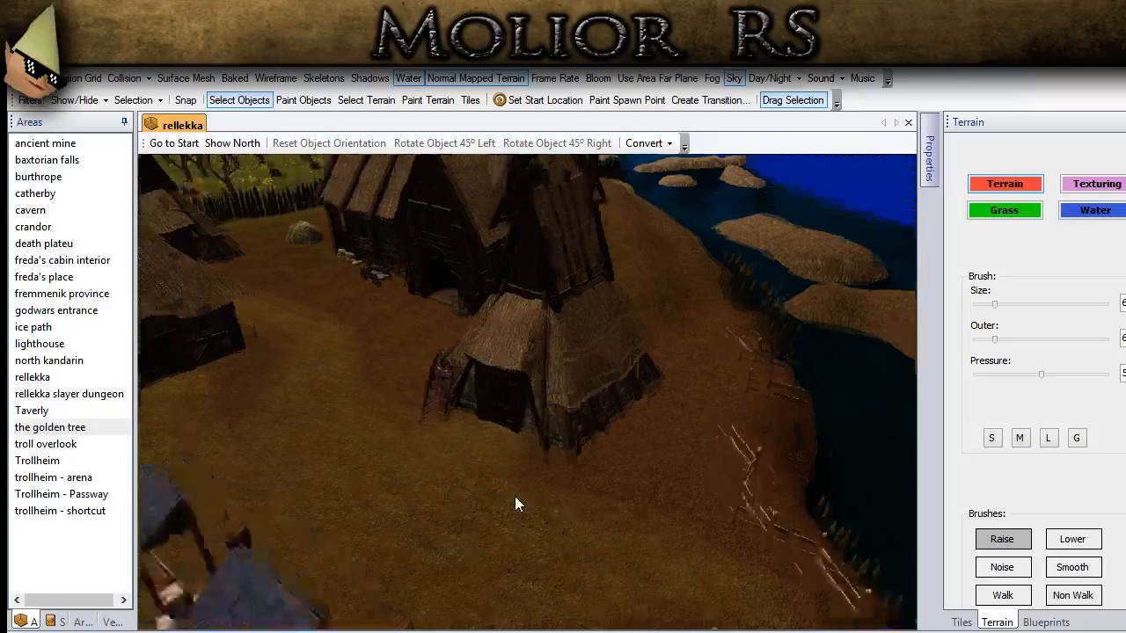
pyautogui.moveTo(502, 512); pyautogui.dragTo(428, 449, button='middle')
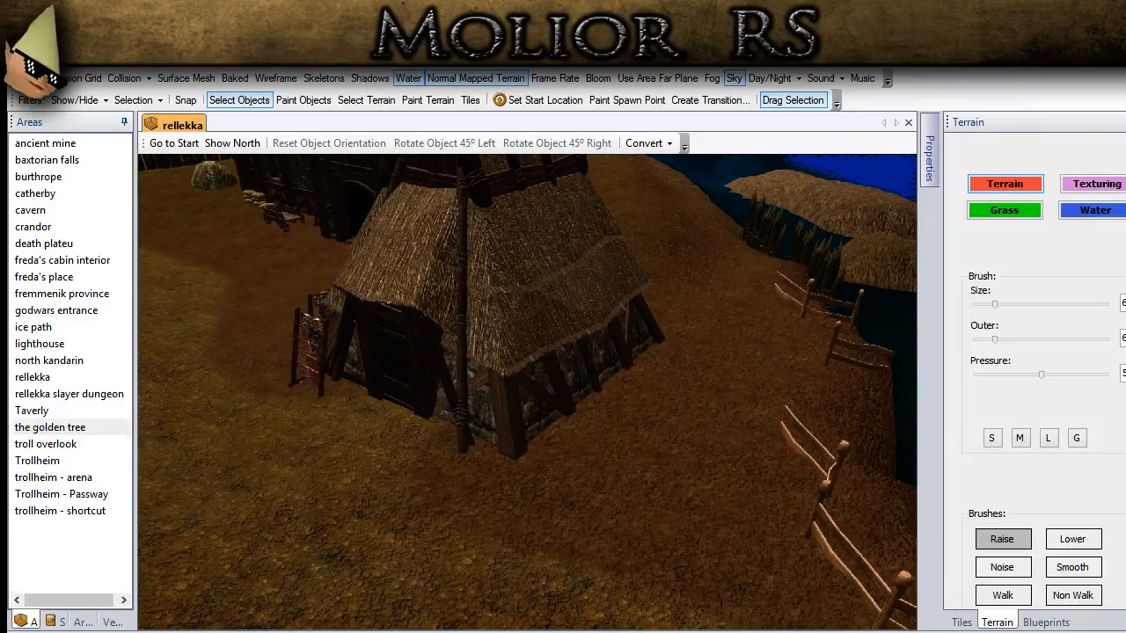
pyautogui.click(1047, 623)
pyautogui.doubleClick(986, 295)
pyautogui.write('sack')
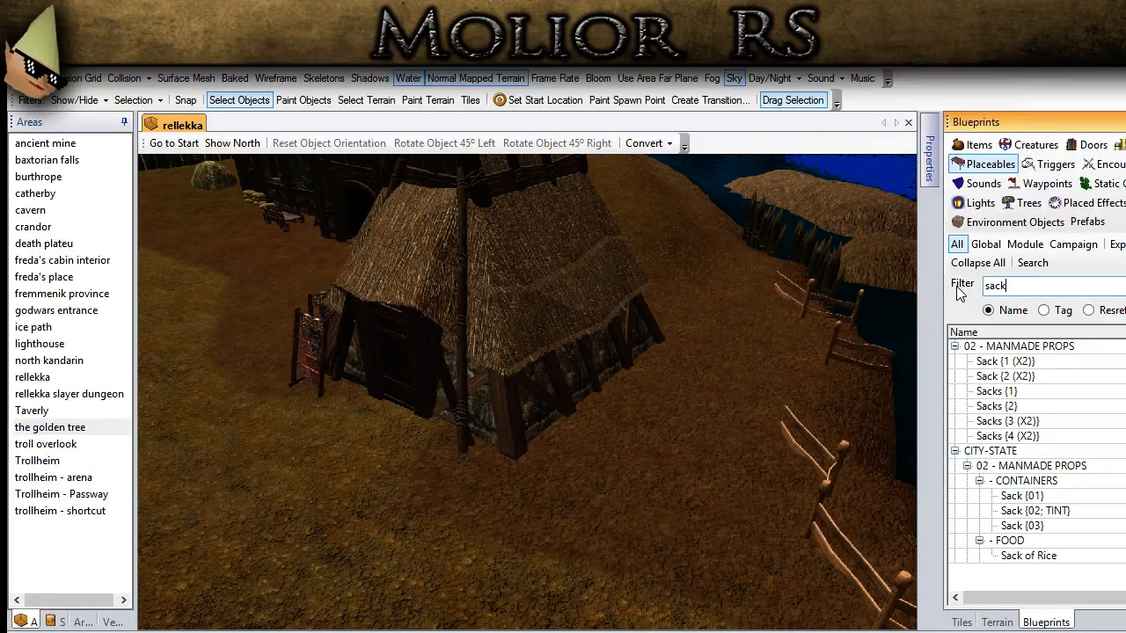
# Step: Try the Sacks {3 (X2)} blueprint, and place a Sacks {4 (X2)} pile near the hut's front corner instead
pyautogui.click(1020, 422)
pyautogui.moveTo(505, 457); pyautogui.dragTo(425, 526, button='middle')
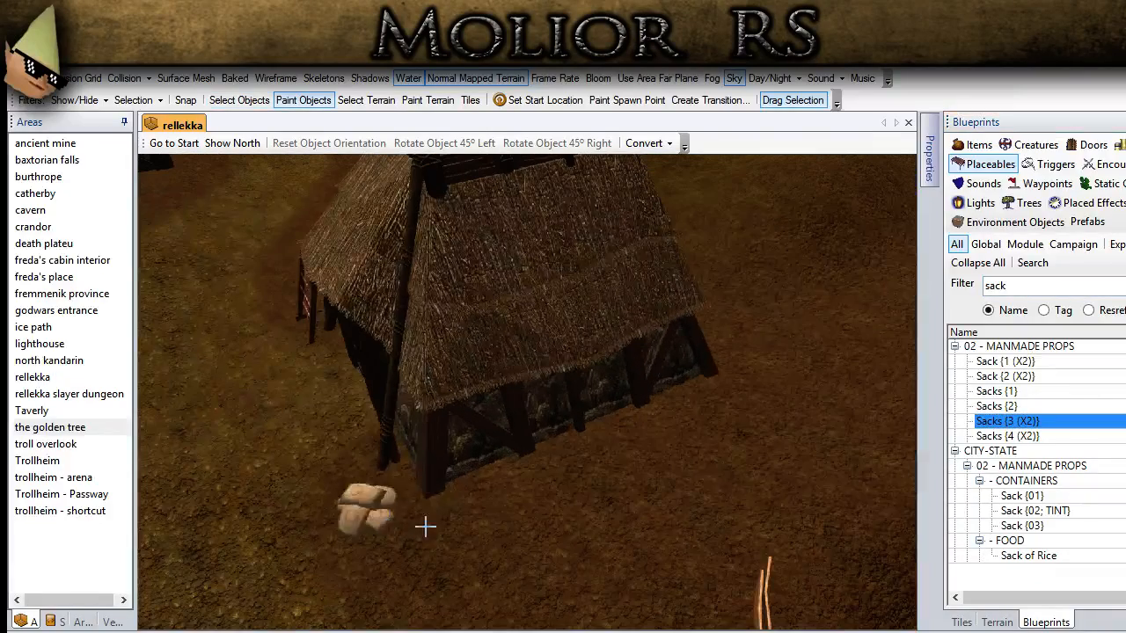
pyautogui.click(385, 565)
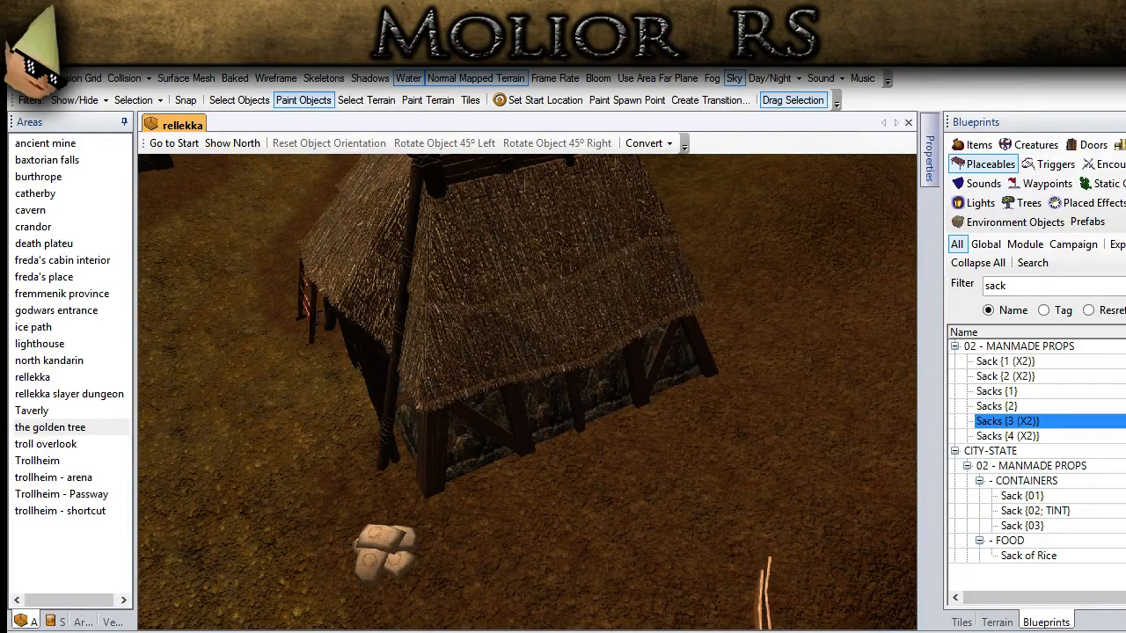
pyautogui.click(1007, 436)
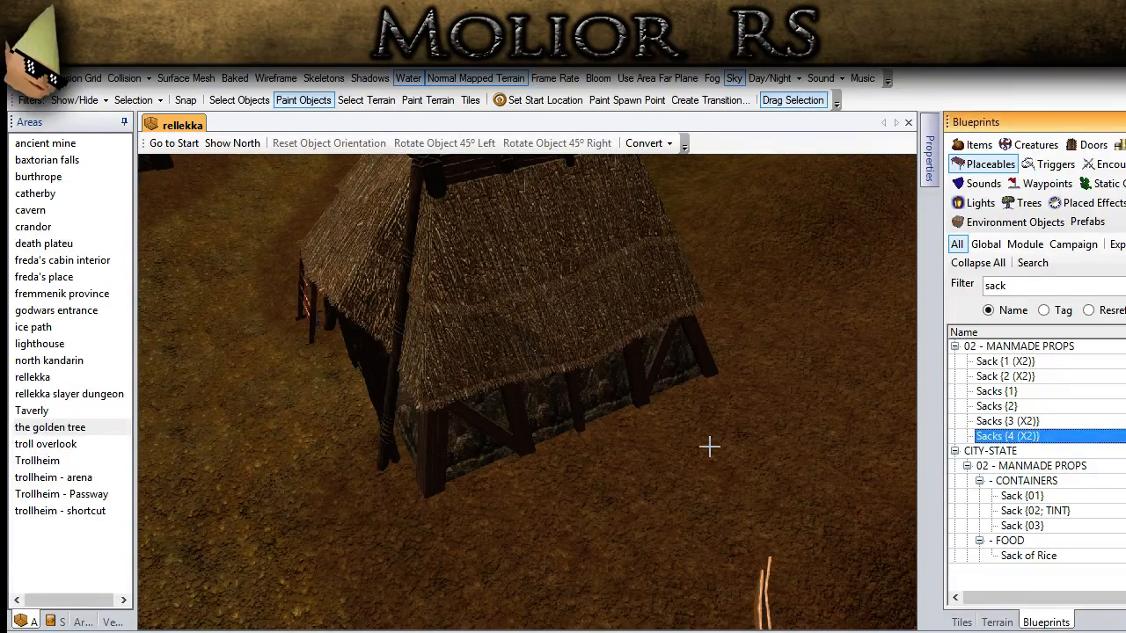
pyautogui.moveTo(340, 537); pyautogui.dragTo(390, 472, button='middle')
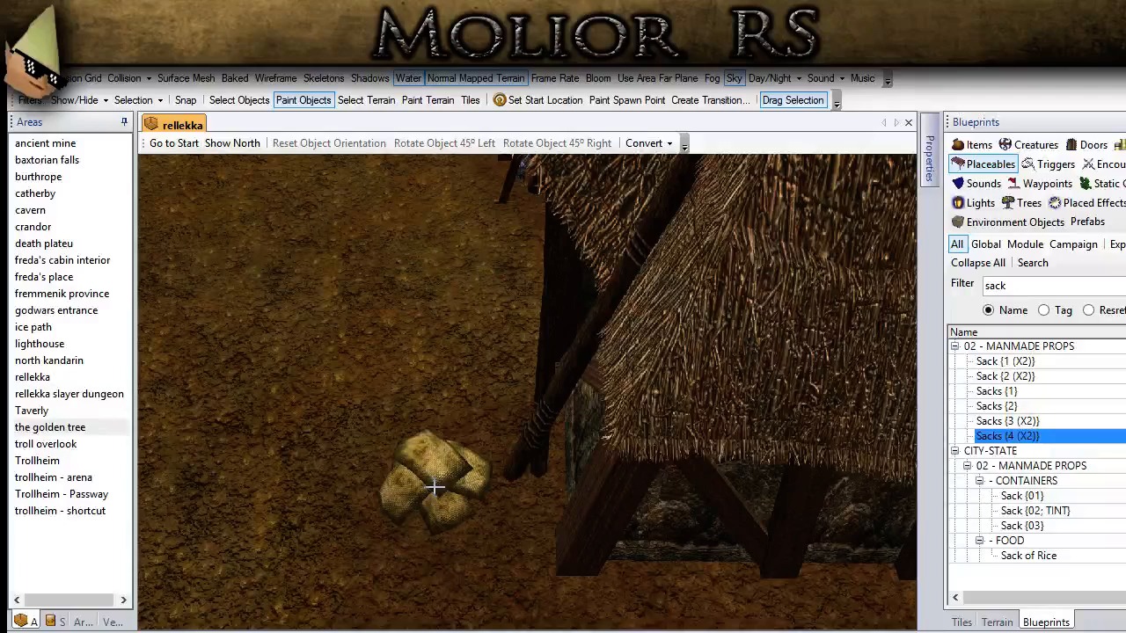
pyautogui.click(435, 486)
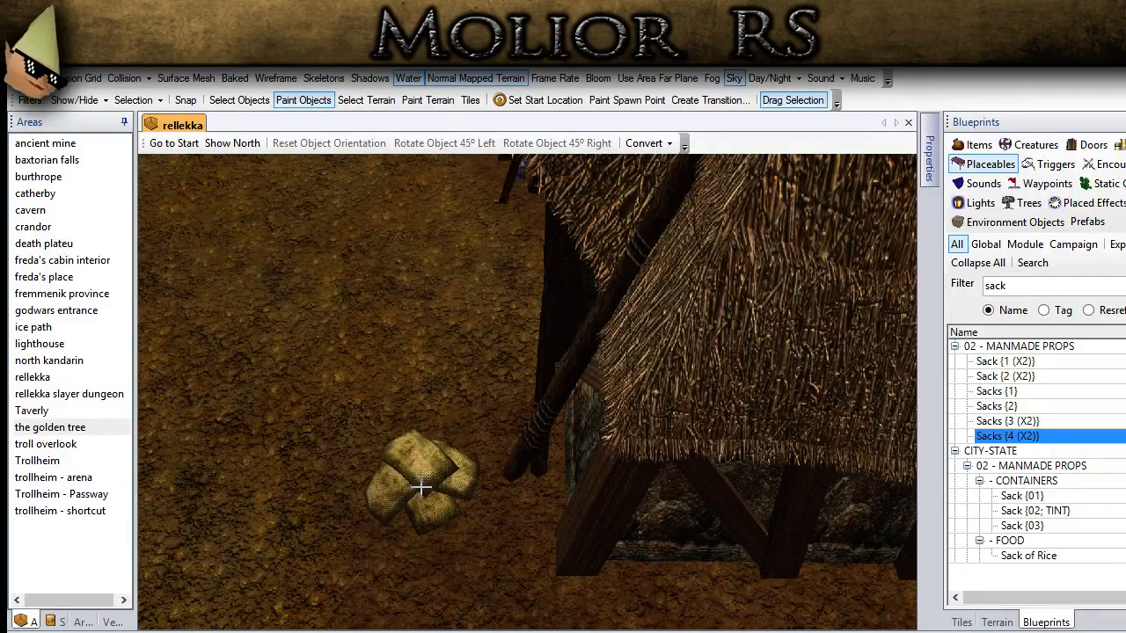
# Step: Rotate the sack pile right by two 45° turns and move it against the hut's leaning corner pole
pyautogui.click(238, 99)
pyautogui.click(405, 469)
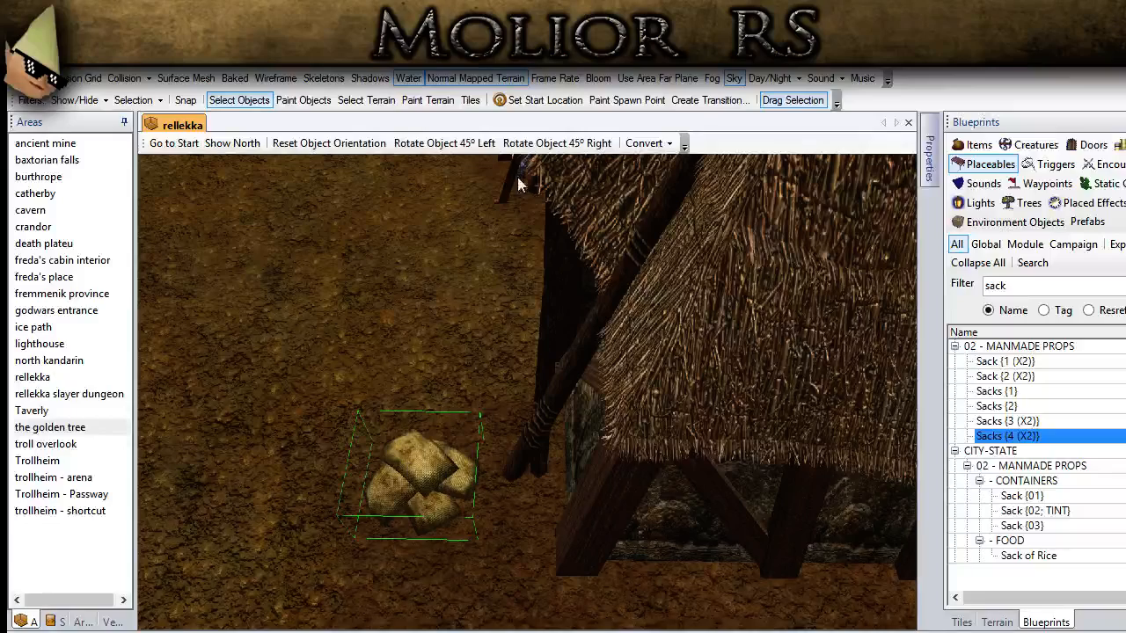
pyautogui.click(557, 142)
pyautogui.click(557, 143)
pyautogui.moveTo(407, 507); pyautogui.dragTo(506, 513)
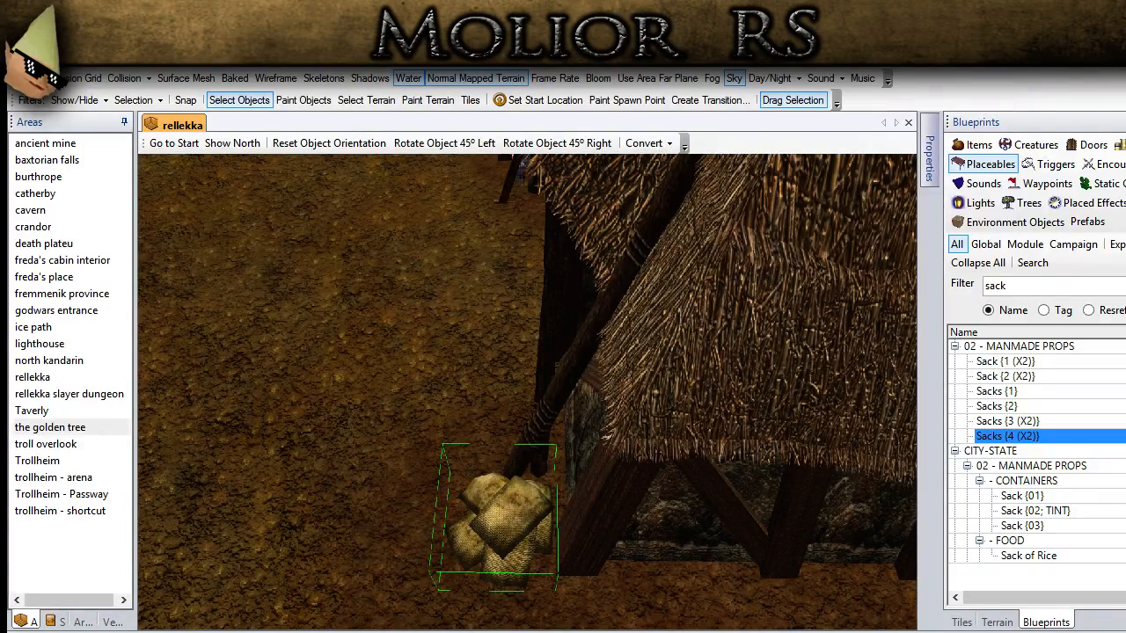
# Step: Place a Sacks {2} stack on the ground along the hut's side wall, near the corner pile
pyautogui.click(1003, 406)
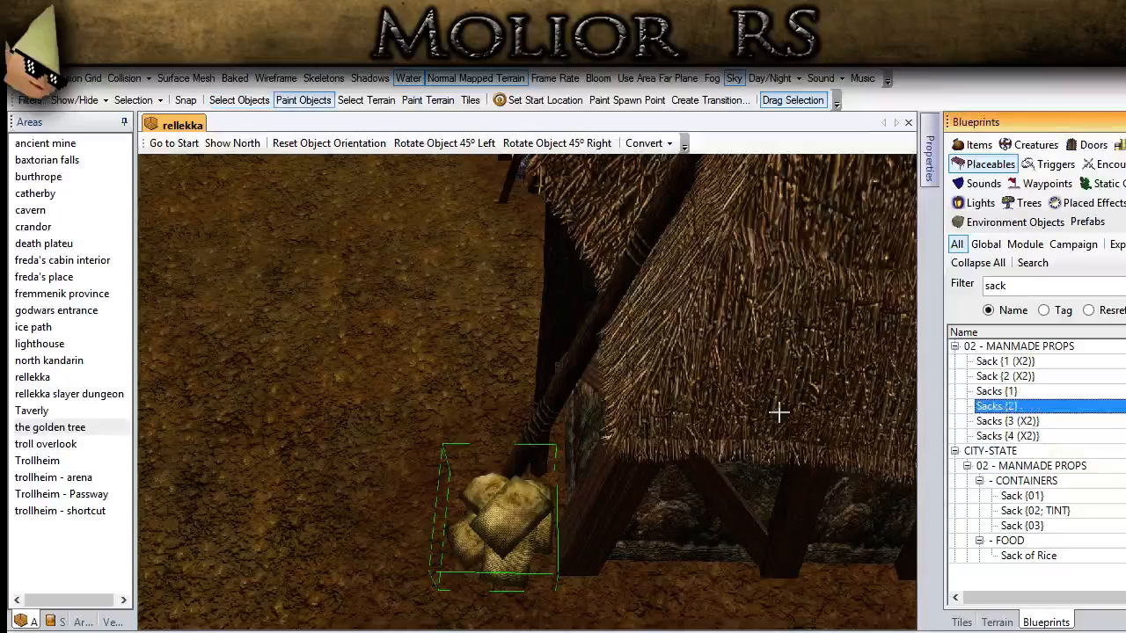
pyautogui.scroll(-3, 626, 583)
pyautogui.click(620, 544)
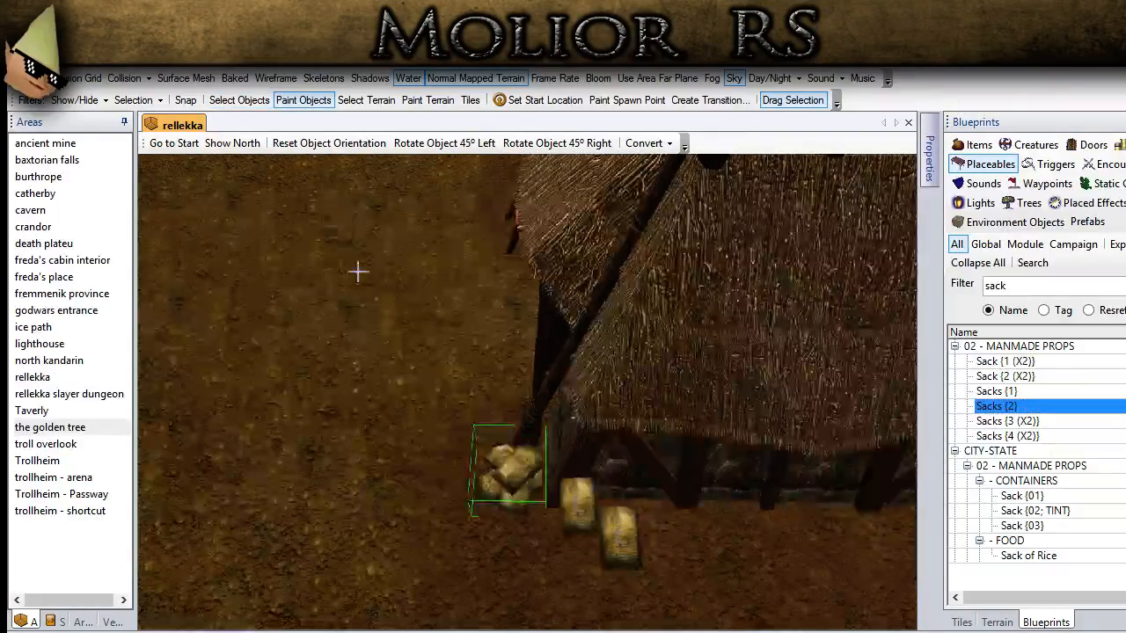
# Step: Rotate the Sacks {2} stack right by two 45° turns and move it up against the hut's stone side wall
pyautogui.click(239, 99)
pyautogui.click(622, 532)
pyautogui.click(593, 144)
pyautogui.click(592, 144)
pyautogui.moveTo(591, 456); pyautogui.dragTo(543, 431, button='middle')
pyautogui.scroll(4, 452, 429)
pyautogui.scroll(-4, 492, 466)
pyautogui.moveTo(543, 431); pyautogui.dragTo(499, 439)
pyautogui.moveTo(499, 440); pyautogui.dragTo(461, 439, button='middle')
# Step: Place a second Sacks {2} stack directly beside the first along the hut's side wall
pyautogui.click(1010, 408)
pyautogui.click(476, 374)
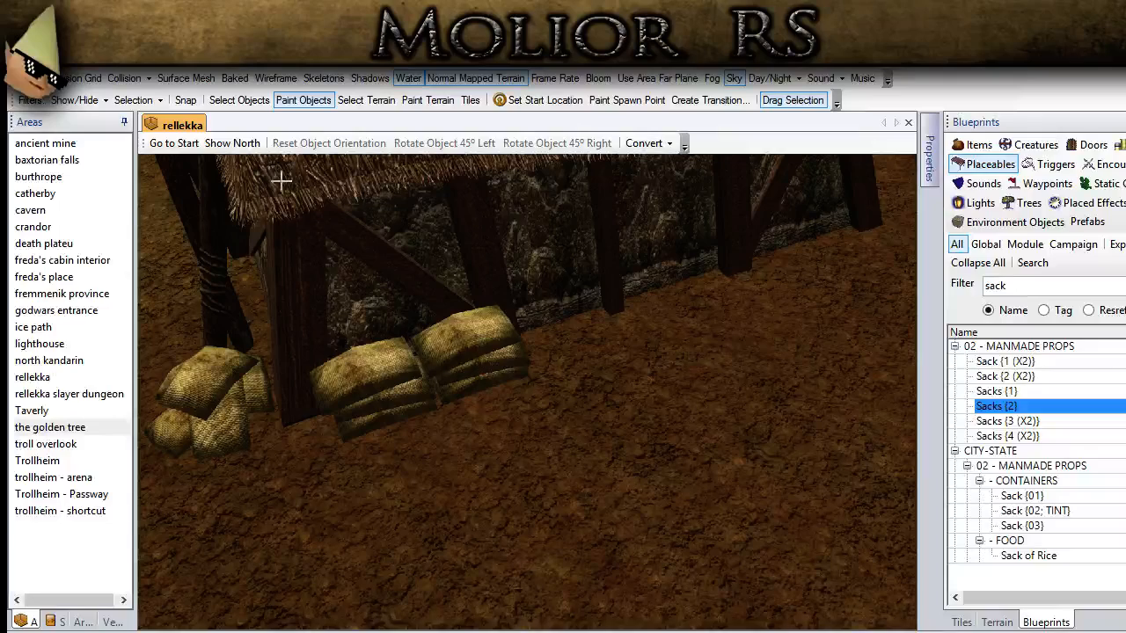
pyautogui.click(239, 101)
pyautogui.moveTo(352, 352); pyautogui.dragTo(363, 419, button='middle')
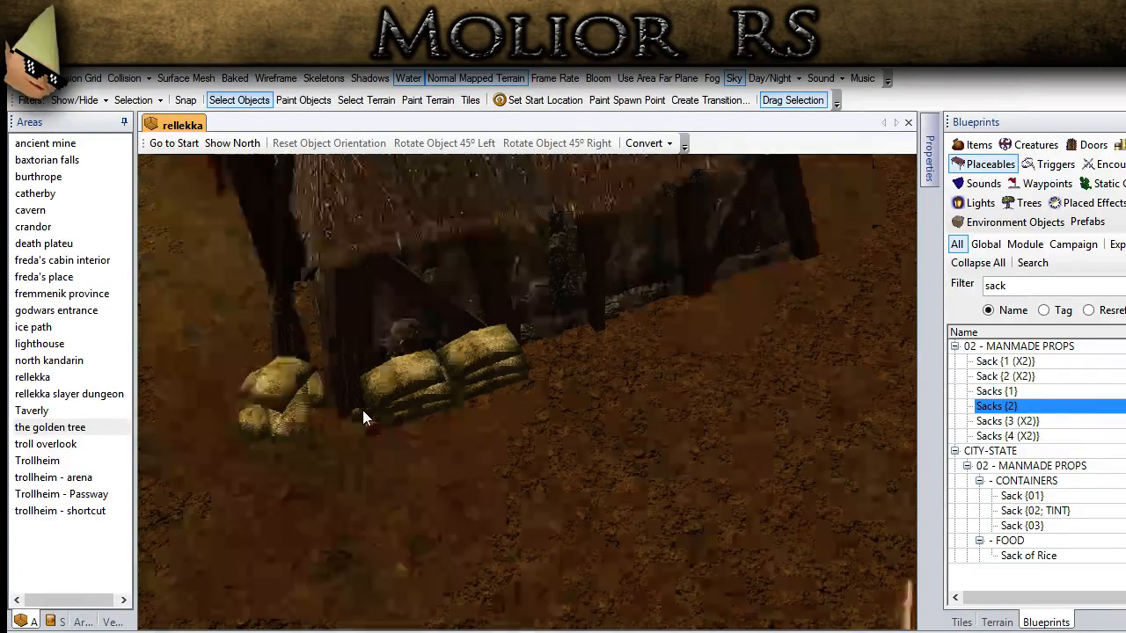
# Step: Filter the placeable blueprints by the name "dock" for the waterside bank behind the hut
pyautogui.scroll(-5, 363, 419)
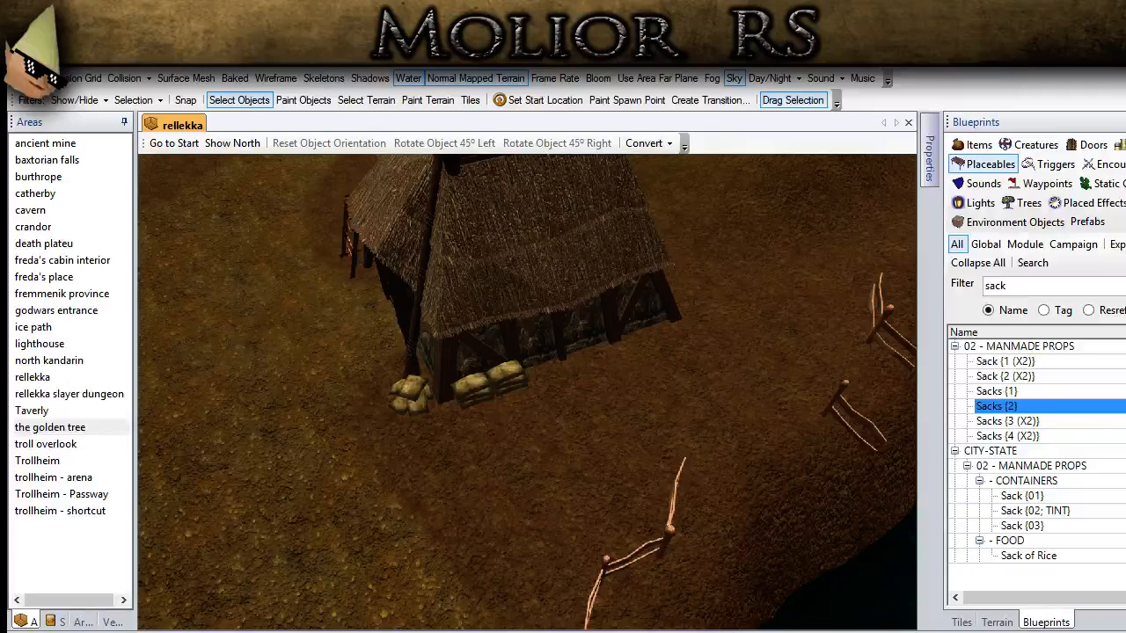
pyautogui.scroll(-5, 419, 500)
pyautogui.moveTo(422, 491); pyautogui.dragTo(813, 458, button='middle')
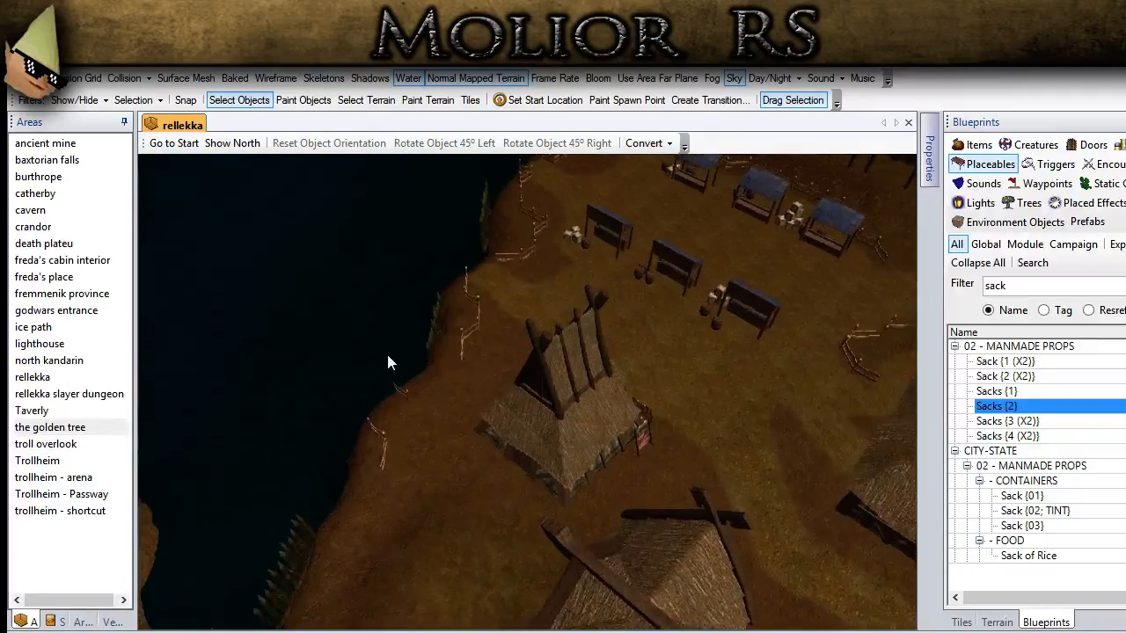
pyautogui.keyDown('ctrl'); pyautogui.moveTo(388, 357); pyautogui.dragTo(576, 376); pyautogui.keyUp('ctrl')
pyautogui.doubleClick(1027, 286)
pyautogui.write('dock')
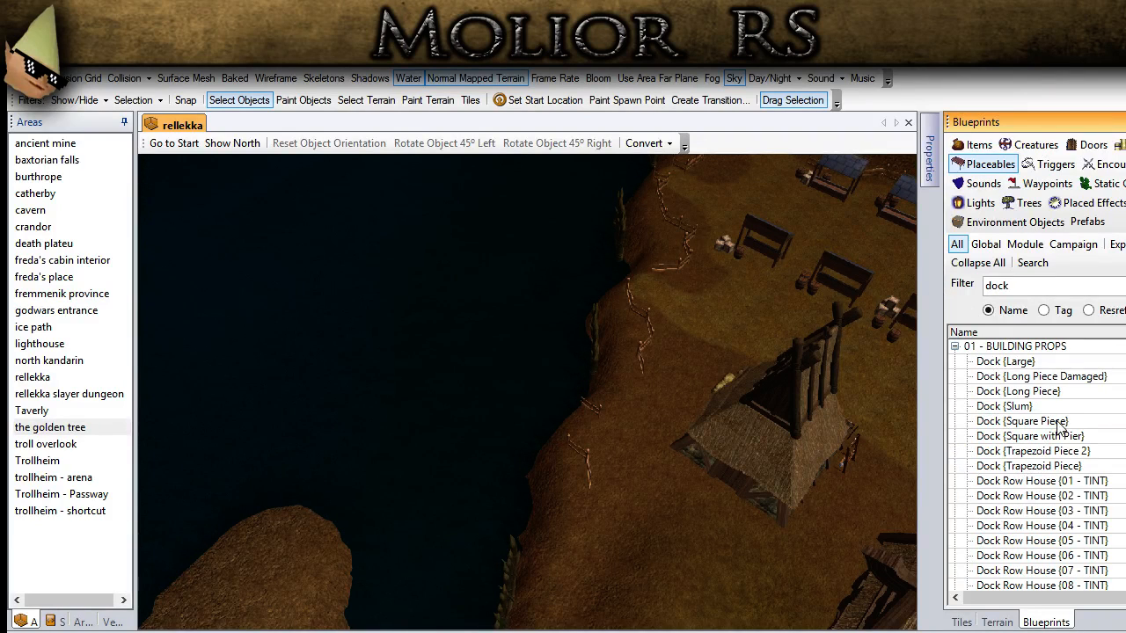
# Step: Preview the Dock {Slum}, trapezoid, row house and square piece blueprints over the waterside bank
pyautogui.click(1004, 405)
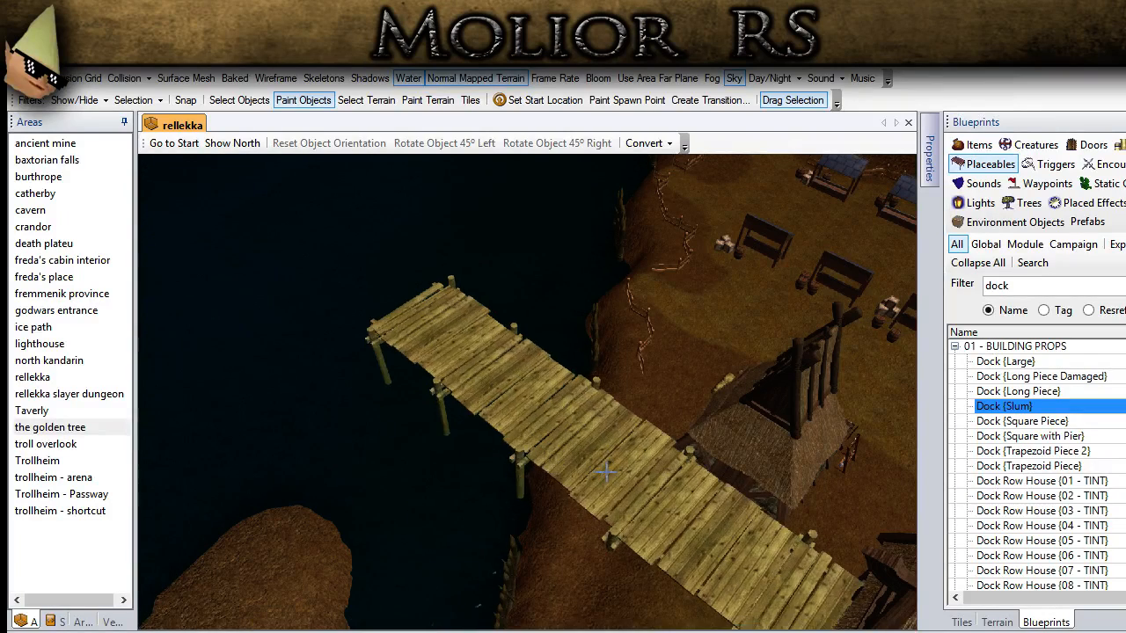
pyautogui.click(1002, 450)
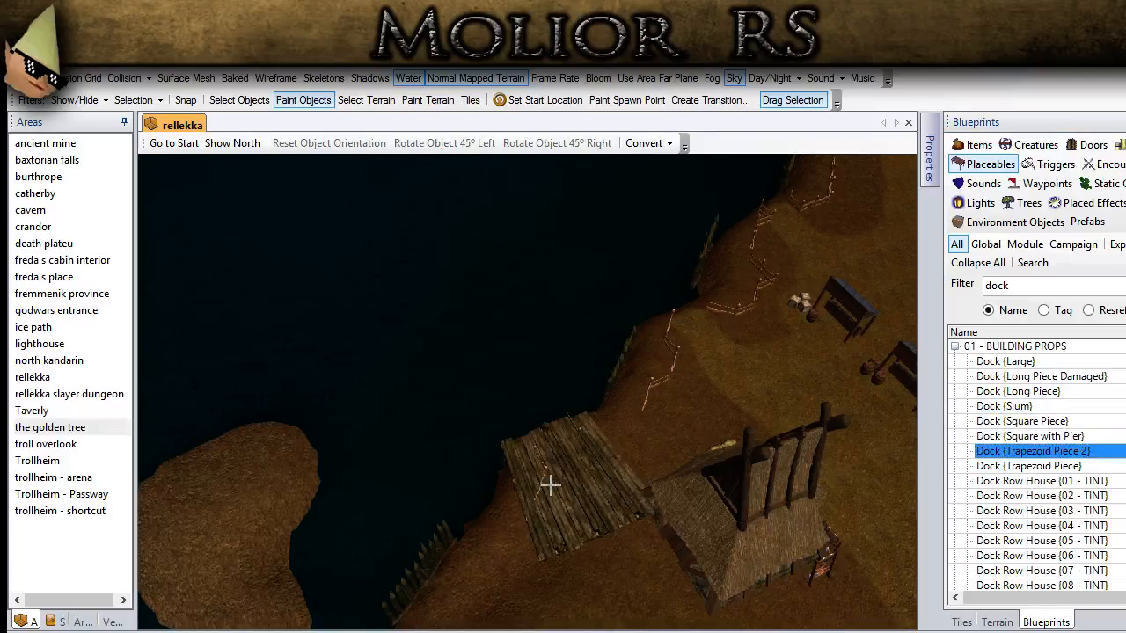
pyautogui.click(1012, 480)
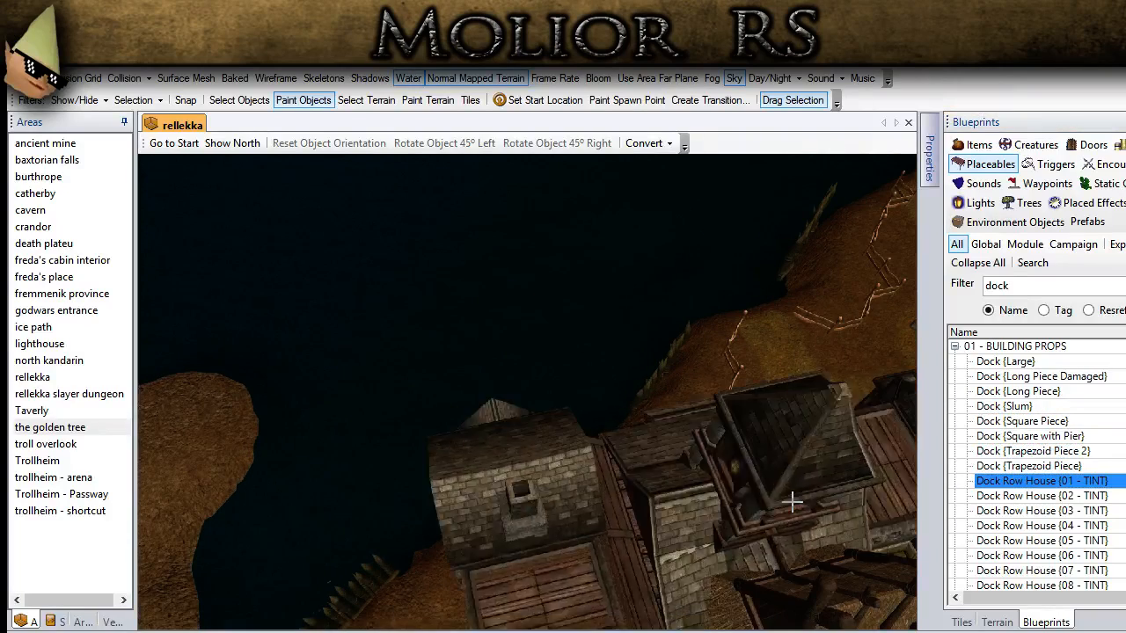
pyautogui.click(994, 465)
pyautogui.click(1060, 420)
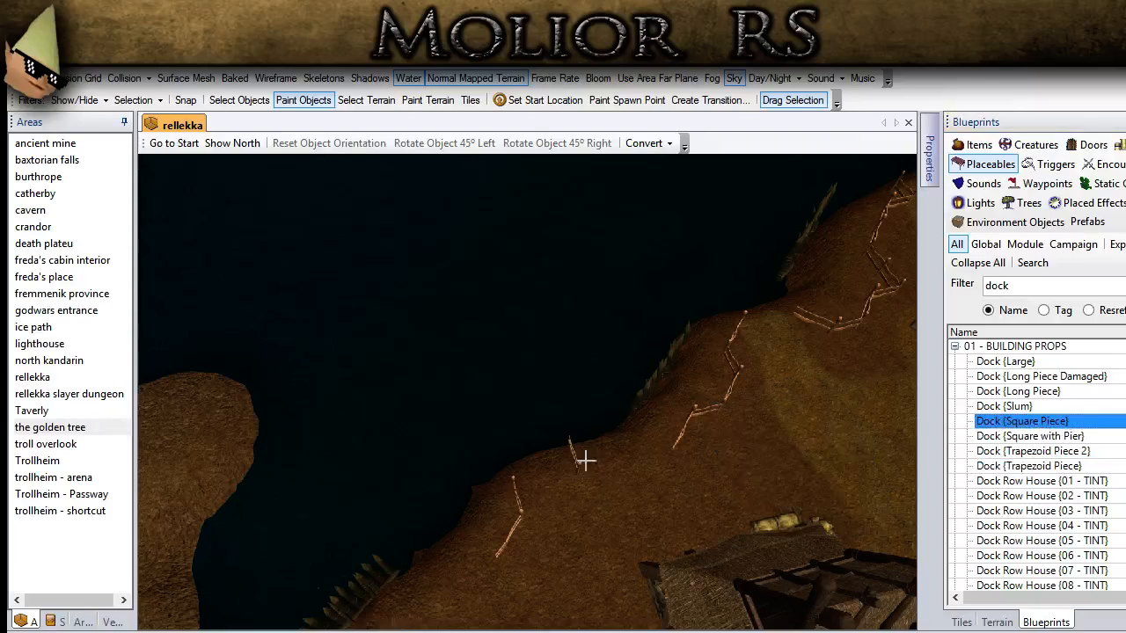
# Step: Place a Dock {Long Piece} over the waterside bank behind the hut and select it
pyautogui.click(1003, 391)
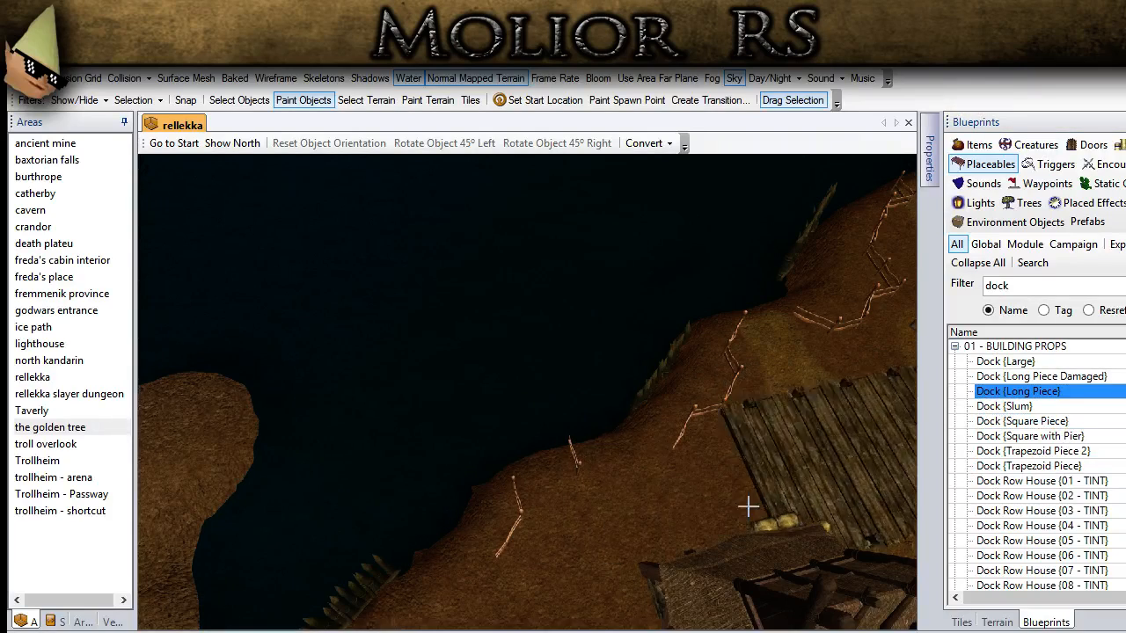
pyautogui.click(239, 101)
pyautogui.click(594, 503)
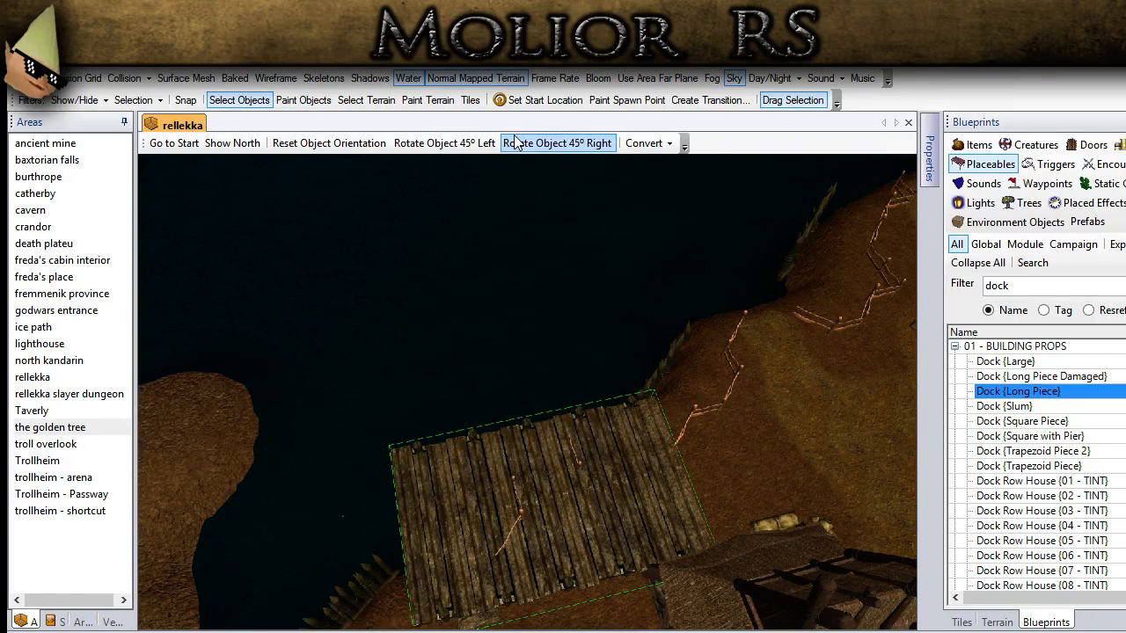
# Step: Preview the Dock {Long Piece Damaged} blueprint and rotate the placed long dock to the right so it extends into the water
pyautogui.click(1062, 377)
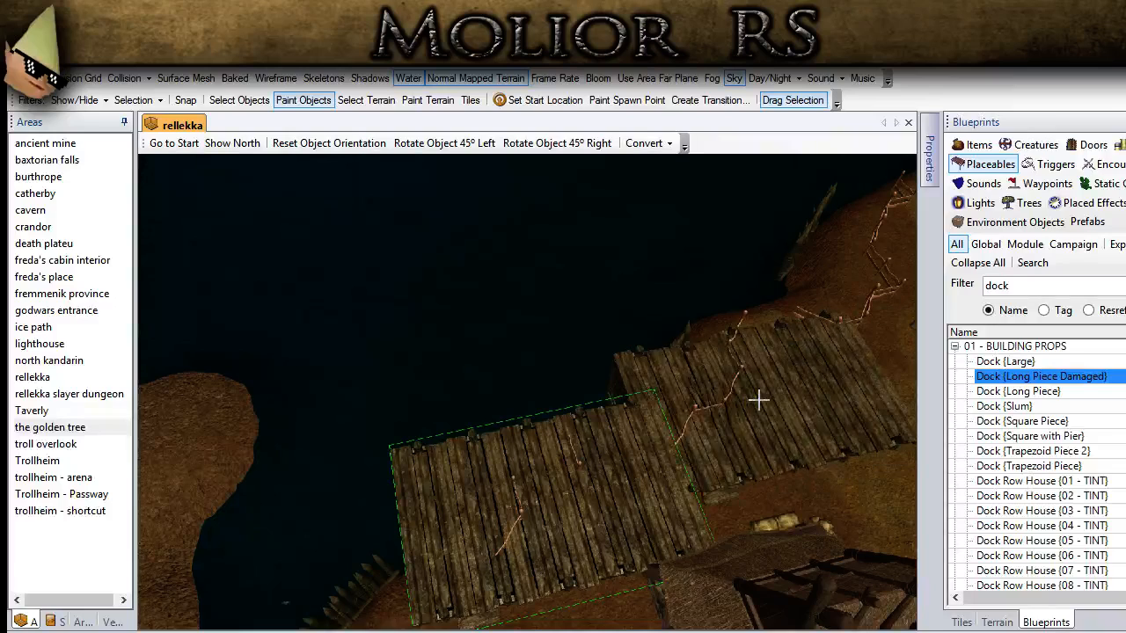
pyautogui.click(239, 101)
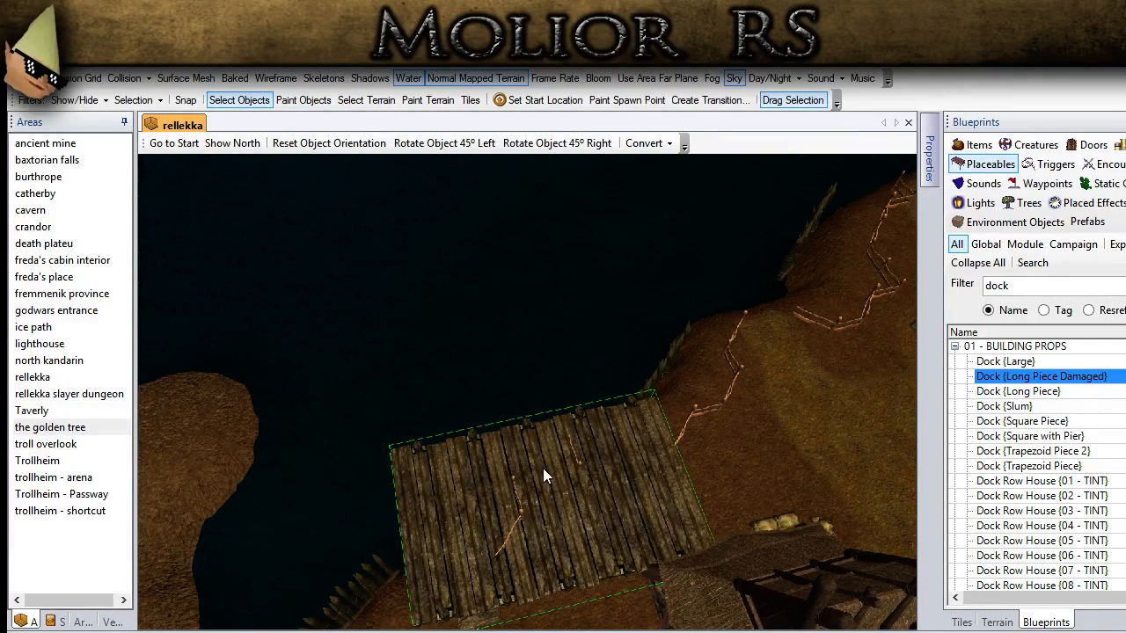
pyautogui.click(554, 142)
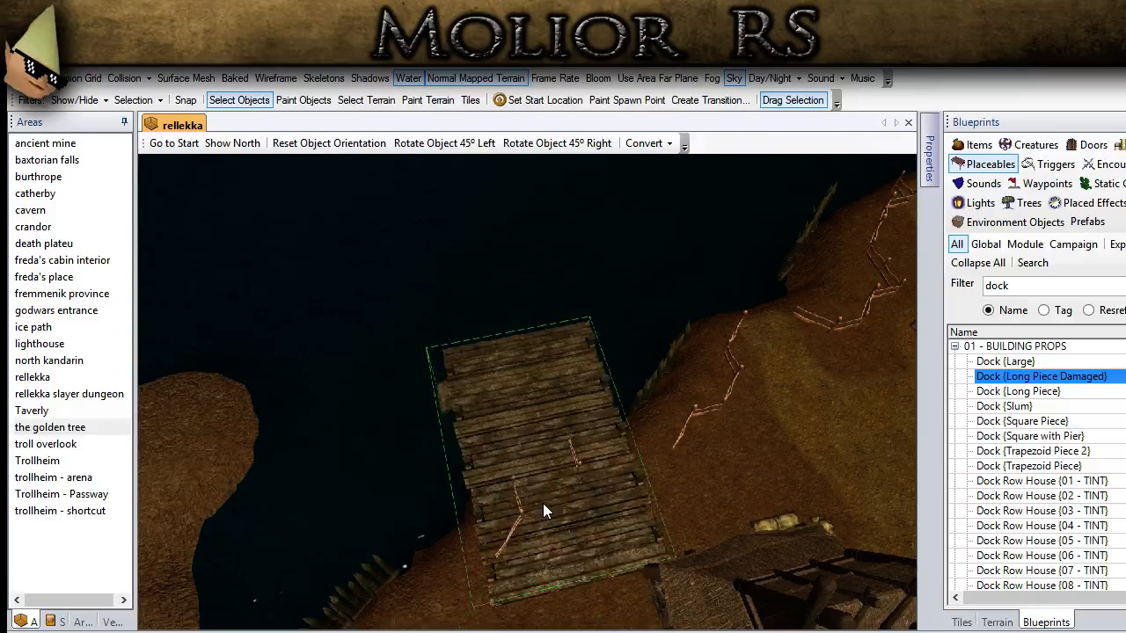
# Step: Shift the long dock slightly on the bank and raise it until its deck is above the water and ground
pyautogui.moveTo(537, 485)
pyautogui.mouseDown()
pyautogui.moveTo(530, 467)
pyautogui.moveTo(530, 490)
pyautogui.mouseUp()
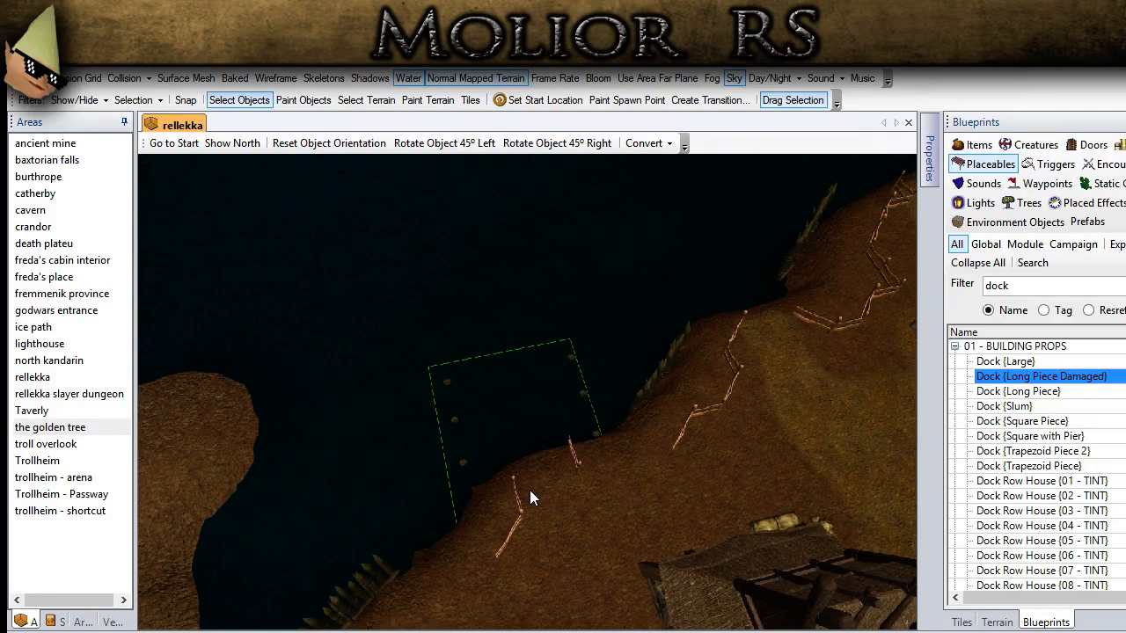
pyautogui.press('pageup')
pyautogui.press('pageup')
pyautogui.press('pageup')
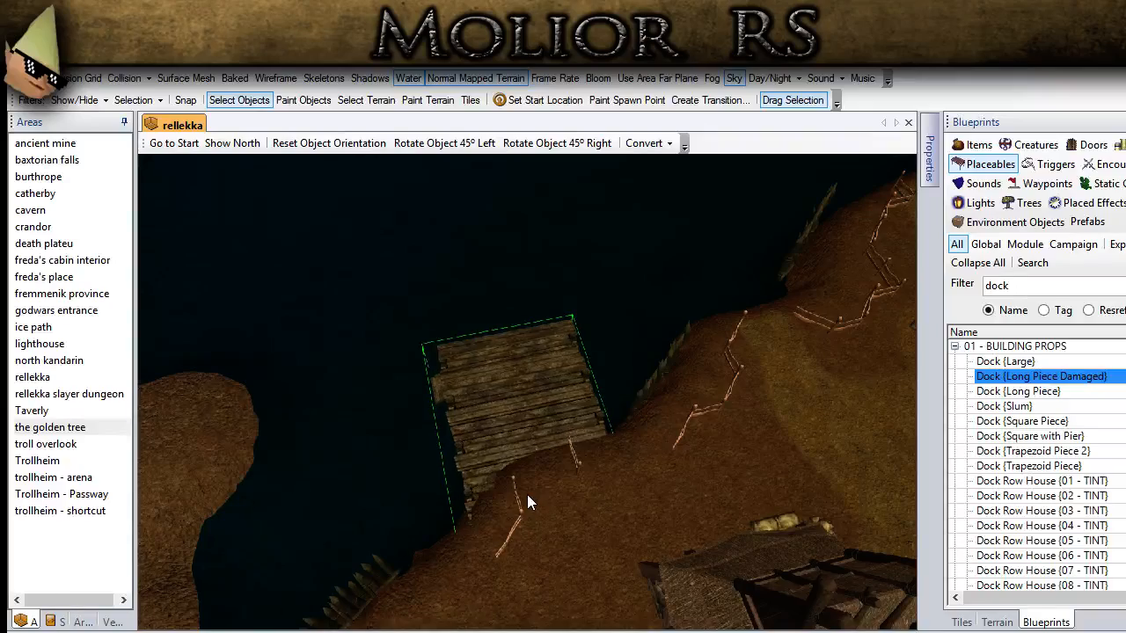
pyautogui.scroll(-2, 524, 494)
pyautogui.moveTo(524, 494); pyautogui.dragTo(432, 475, button='middle')
pyautogui.scroll(4, 635, 484)
pyautogui.scroll(-4, 635, 486)
# Step: Show the surface mesh around the dock and select the Dock {Long Piece} object
pyautogui.click(186, 78)
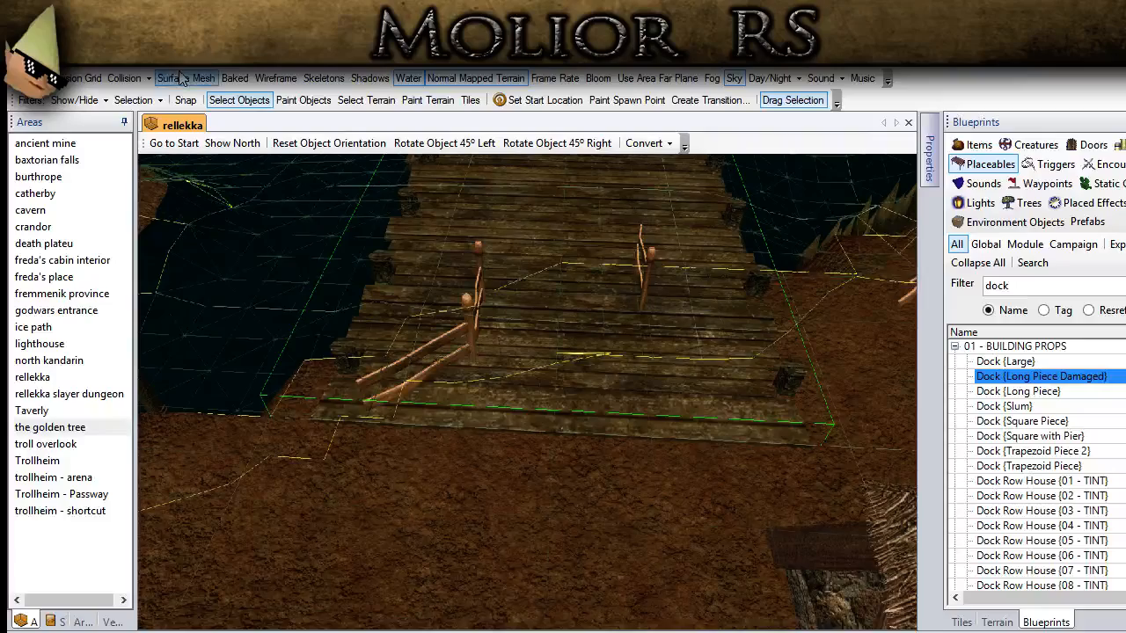
pyautogui.scroll(-3, 497, 402)
pyautogui.moveTo(511, 402); pyautogui.dragTo(560, 409, button='middle')
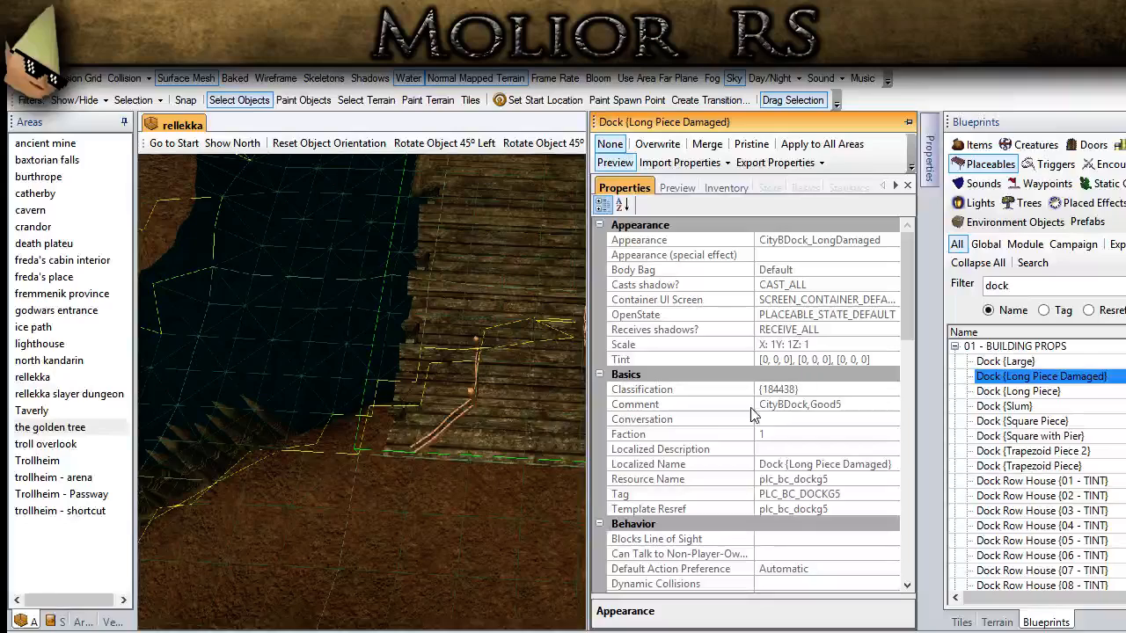
pyautogui.click(528, 427)
pyautogui.click(531, 420)
# Step: Narrow the selected long dock by setting its scale to 1, 0.4, 1
pyautogui.moveTo(934, 185)
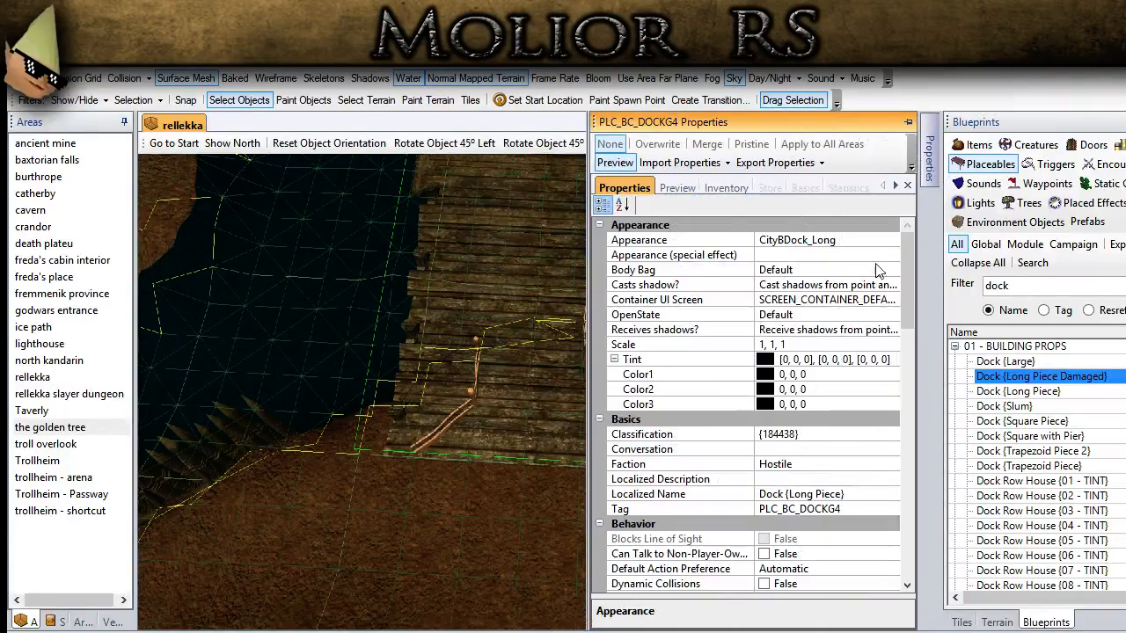
pyautogui.moveTo(764, 344); pyautogui.dragTo(756, 344)
pyautogui.write('0.4')
pyautogui.press('Return')
pyautogui.moveTo(782, 346); pyautogui.dragTo(744, 349)
pyautogui.write('1, 0.3,')
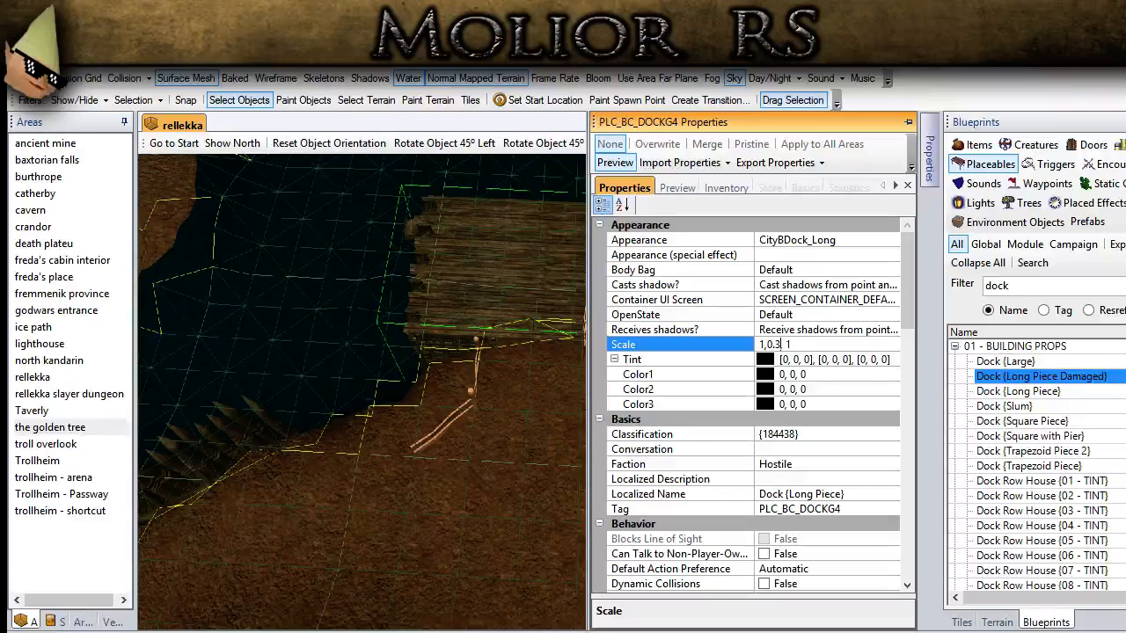
pyautogui.press('Return')
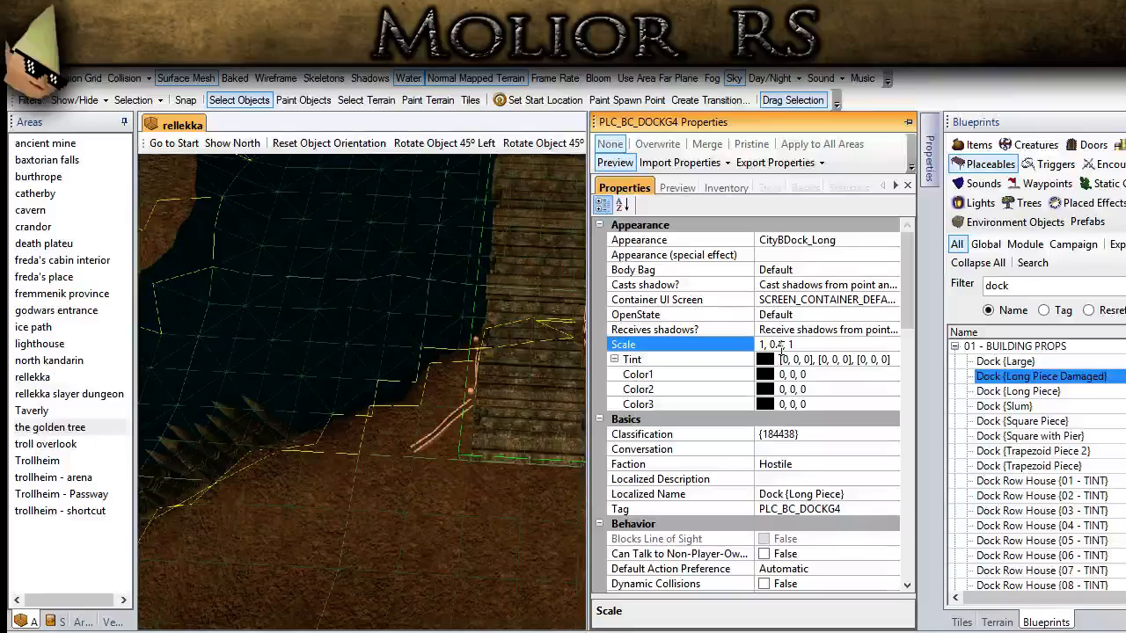
# Step: Move the narrowed dock between the two fence ends on the bank
pyautogui.moveTo(498, 429); pyautogui.dragTo(244, 484, button='middle')
pyautogui.moveTo(514, 470); pyautogui.dragTo(501, 501, button='middle')
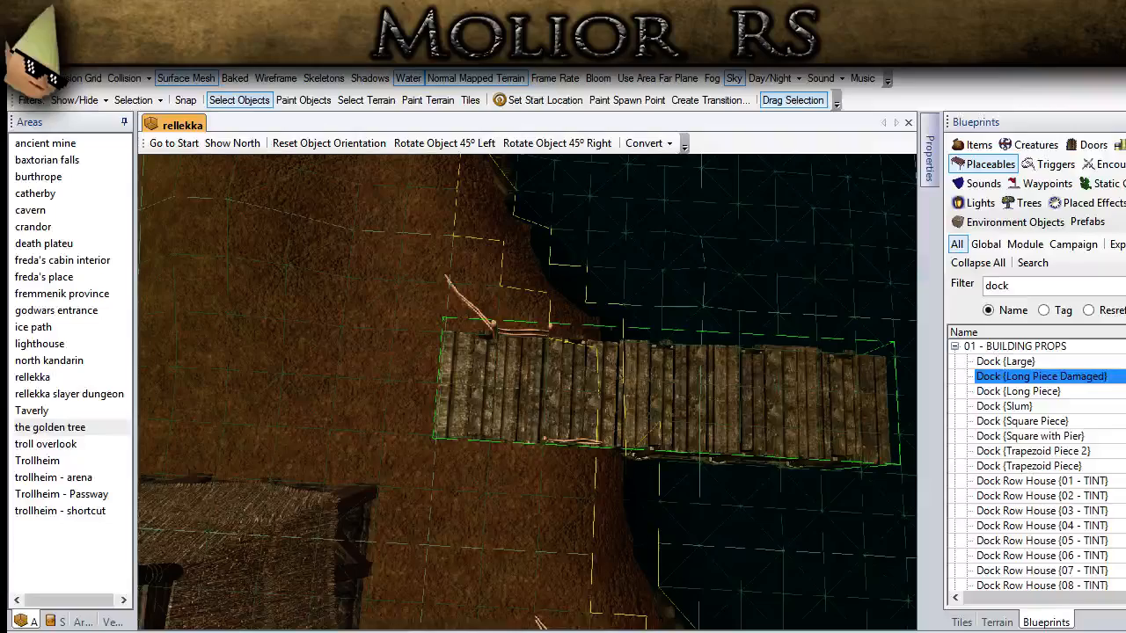
pyautogui.moveTo(513, 442); pyautogui.dragTo(519, 447)
pyautogui.moveTo(520, 447); pyautogui.dragTo(540, 452, button='middle')
pyautogui.press('Right')
pyautogui.press('Right')
pyautogui.press('Right')
pyautogui.press('Right')
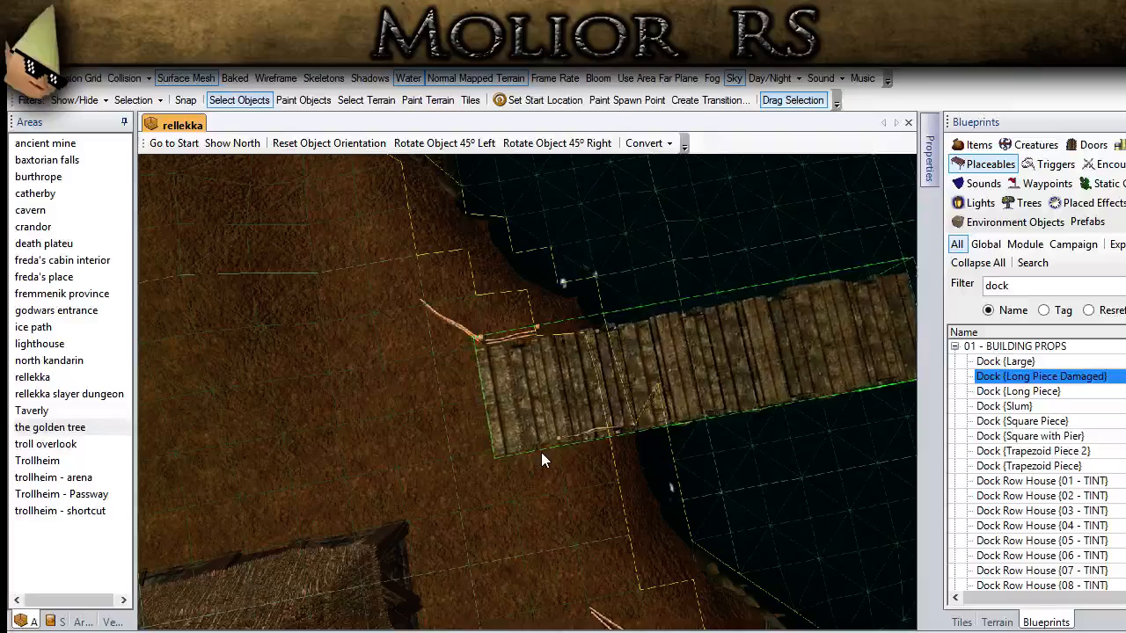
# Step: Nudge the dock farther out over the water until only its landward end rests on the bank
pyautogui.press('Right')
pyautogui.press('Right')
pyautogui.moveTo(541, 452); pyautogui.dragTo(517, 415, button='middle')
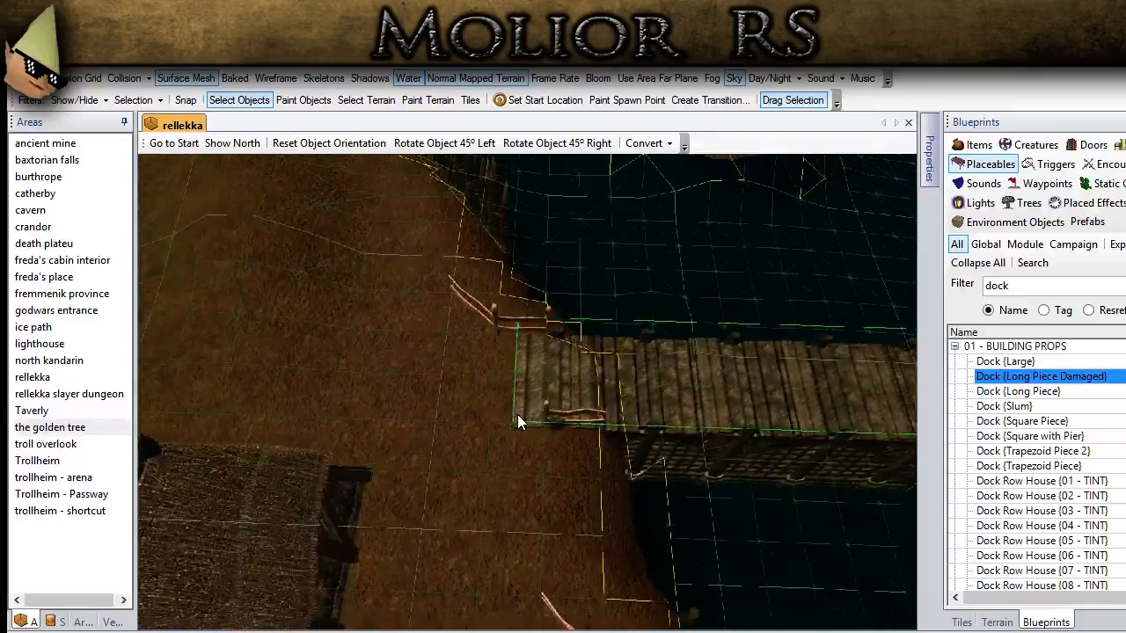
pyautogui.press('Right')
pyautogui.press('Right')
pyautogui.press('Right')
pyautogui.press('Right')
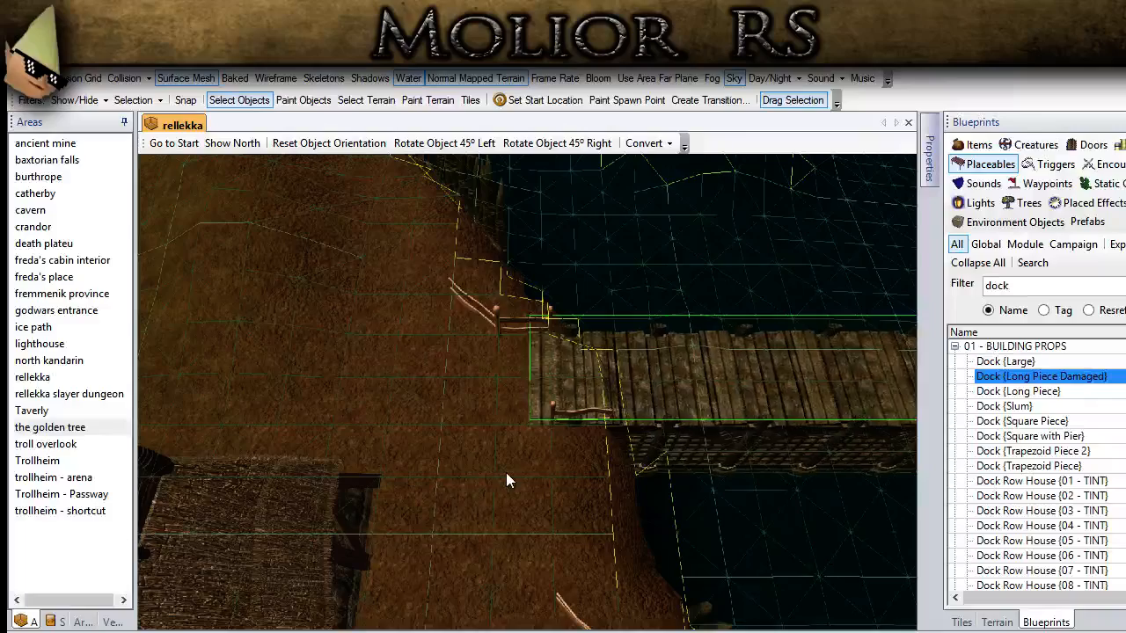
pyautogui.press('Right')
pyautogui.press('Right')
pyautogui.moveTo(503, 486); pyautogui.dragTo(431, 478, button='middle')
pyautogui.click(430, 479)
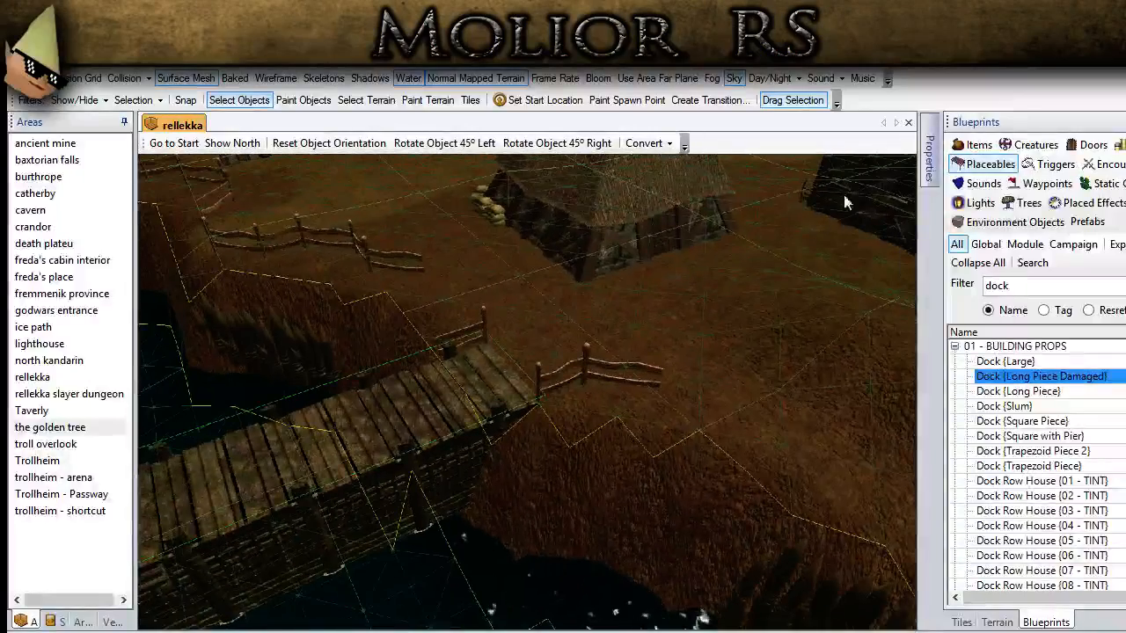
# Step: Lower the dock until its deck meets the bank, deselect it and hide the surface mesh
pyautogui.click(927, 161)
pyautogui.click(779, 344)
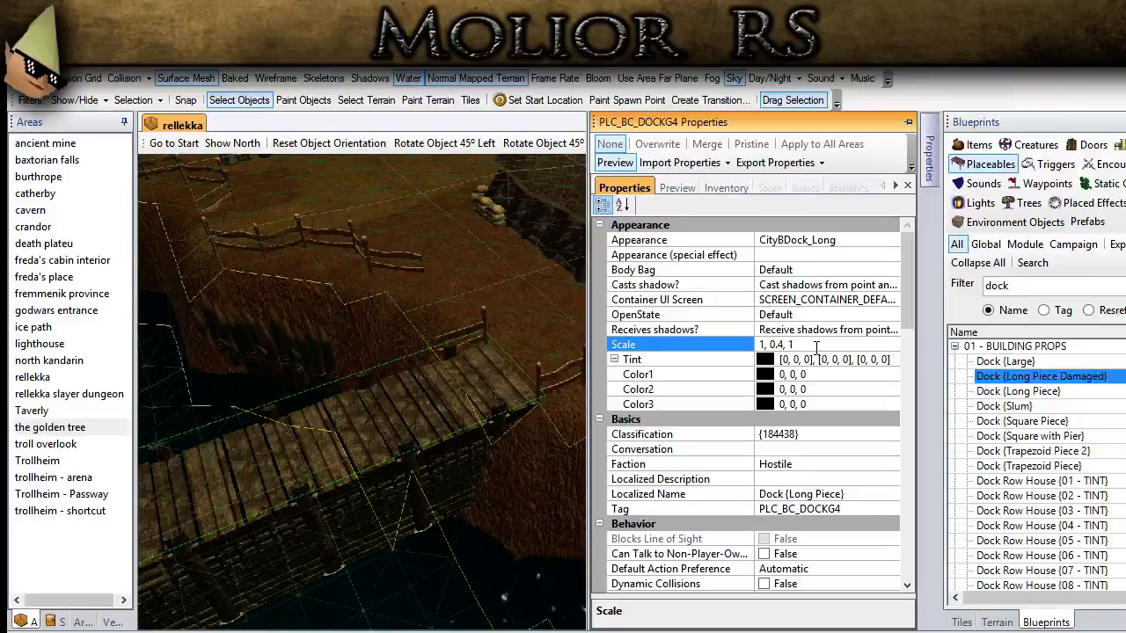
pyautogui.moveTo(286, 334); pyautogui.dragTo(442, 445, button='middle')
pyautogui.press('pagedown')
pyautogui.press('pagedown')
pyautogui.press('pagedown')
pyautogui.press('pagedown')
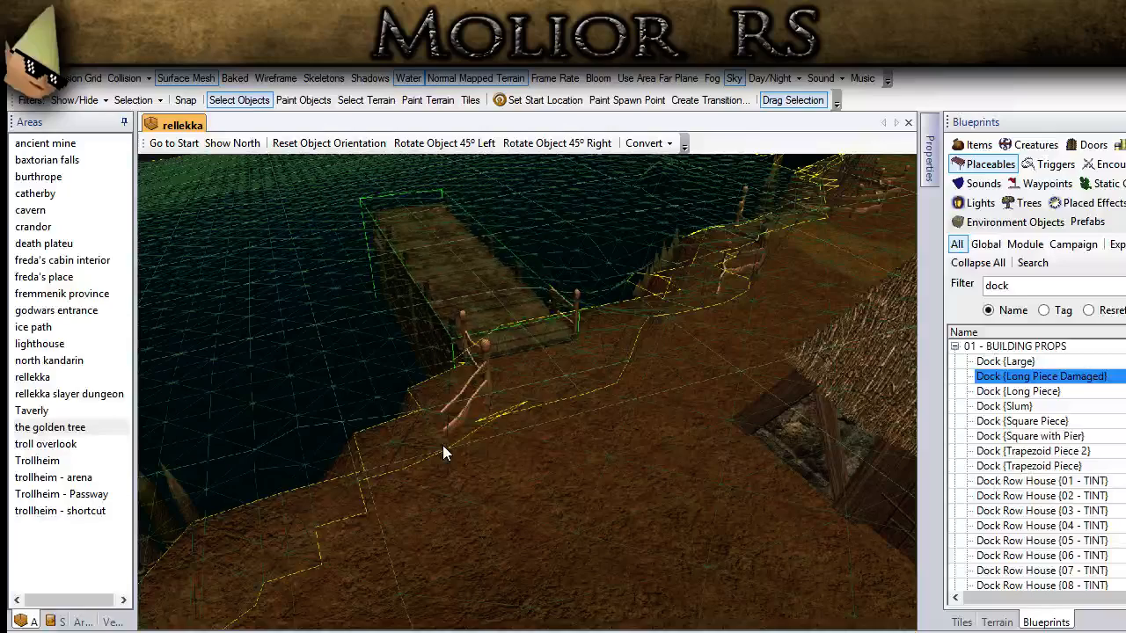
pyautogui.press('pagedown')
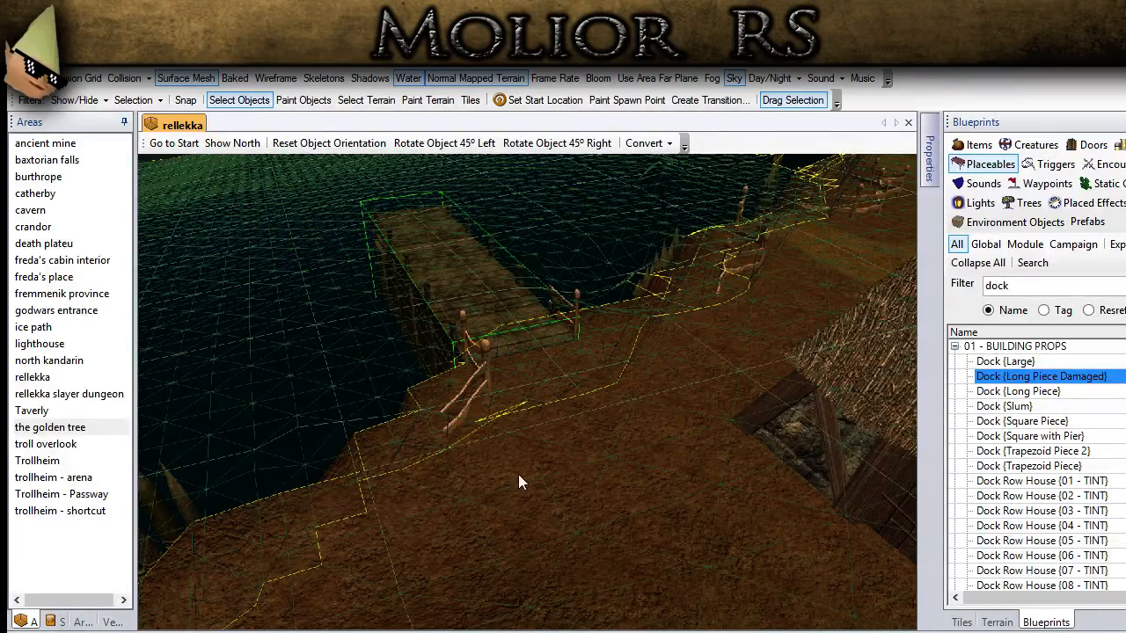
pyautogui.click(297, 319)
pyautogui.click(202, 77)
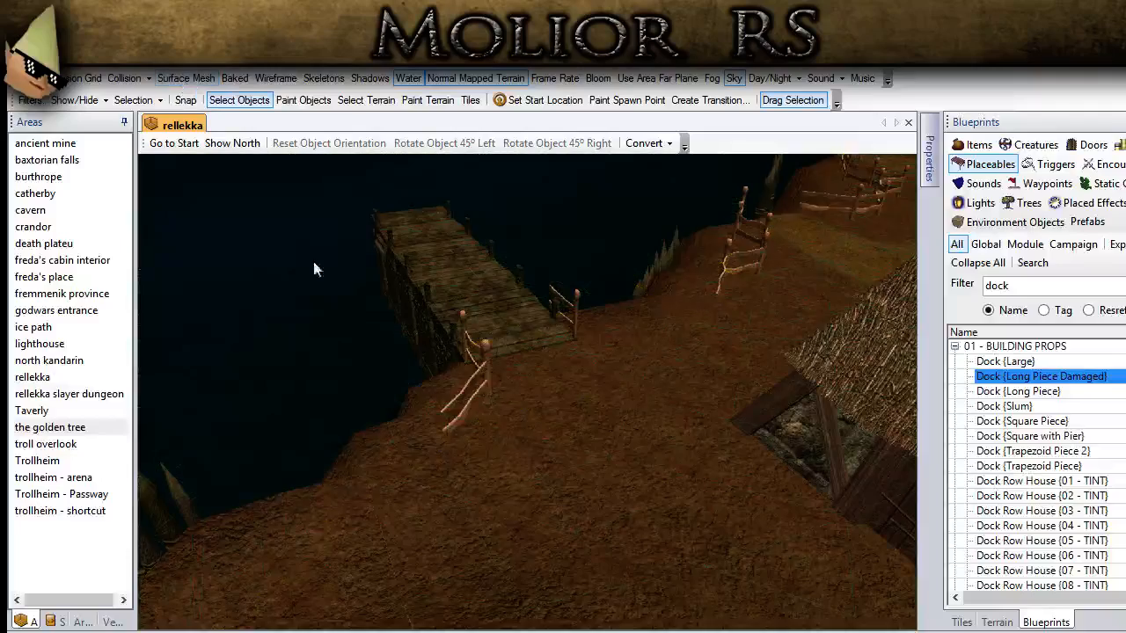
# Step: Examine the dock's fit between the fences and against the shoreline, huts and market stalls
pyautogui.moveTo(314, 264); pyautogui.dragTo(325, 432, button='middle')
pyautogui.click(532, 329)
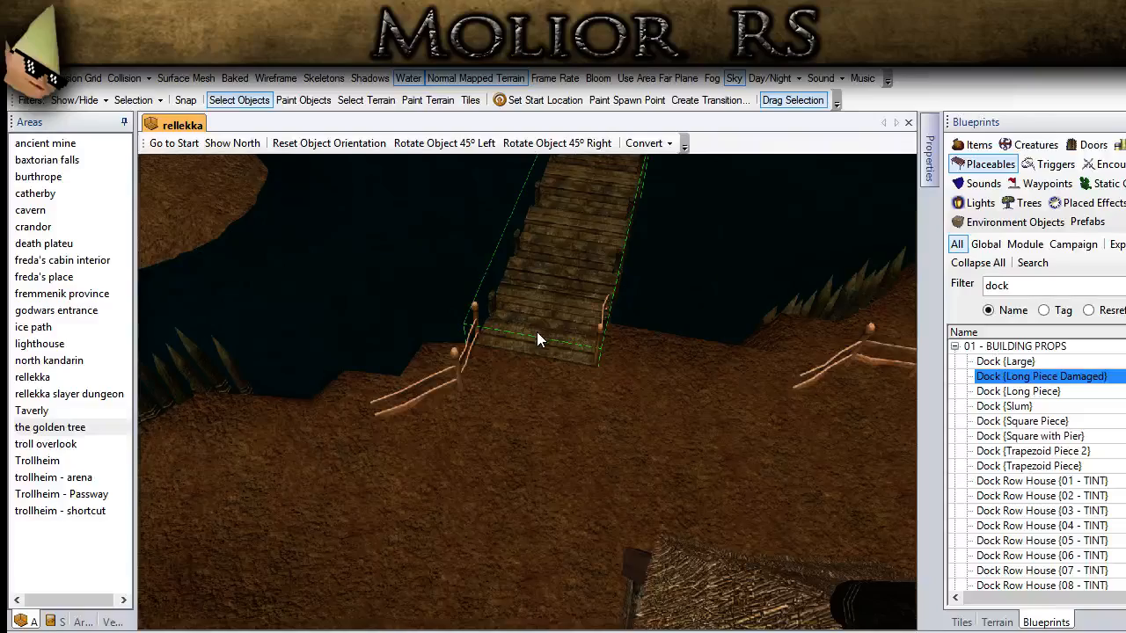
pyautogui.moveTo(536, 331); pyautogui.dragTo(635, 331, button='middle')
pyautogui.click(159, 512)
pyautogui.scroll(-5, 226, 492)
pyautogui.moveTo(389, 375); pyautogui.dragTo(454, 509, button='middle')
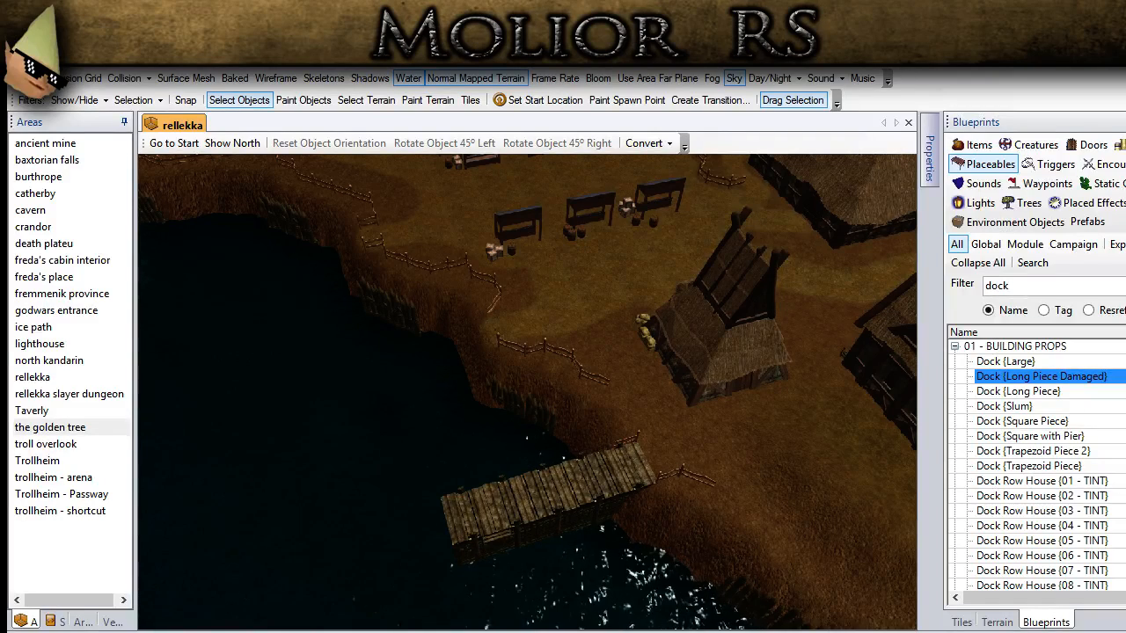
pyautogui.scroll(1, 371, 557)
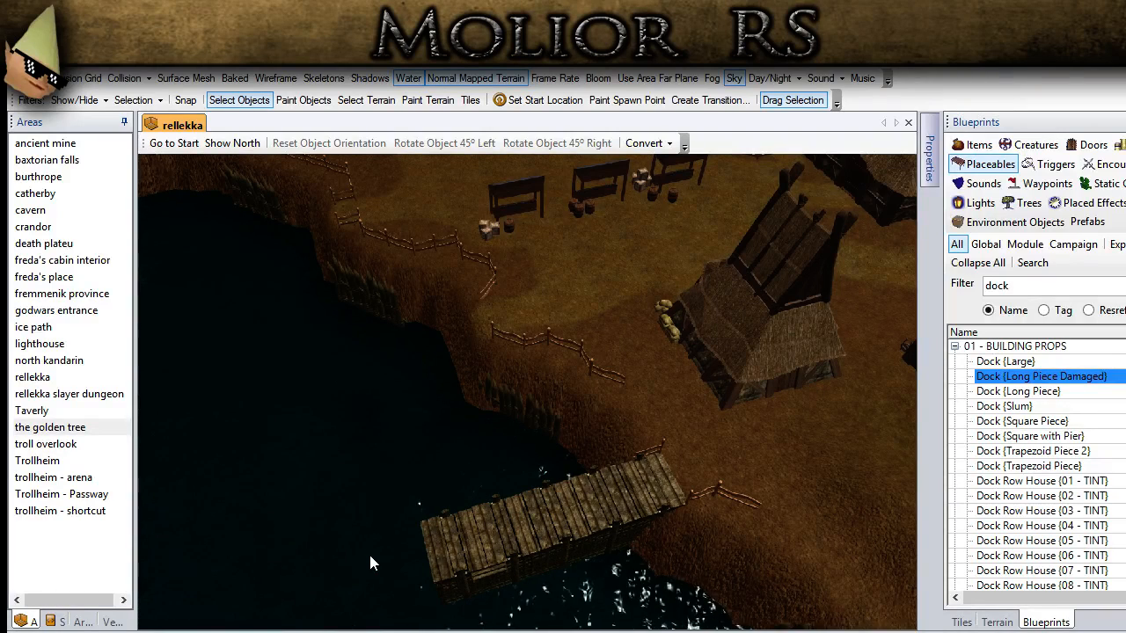
pyautogui.moveTo(371, 556); pyautogui.dragTo(382, 536, button='middle')
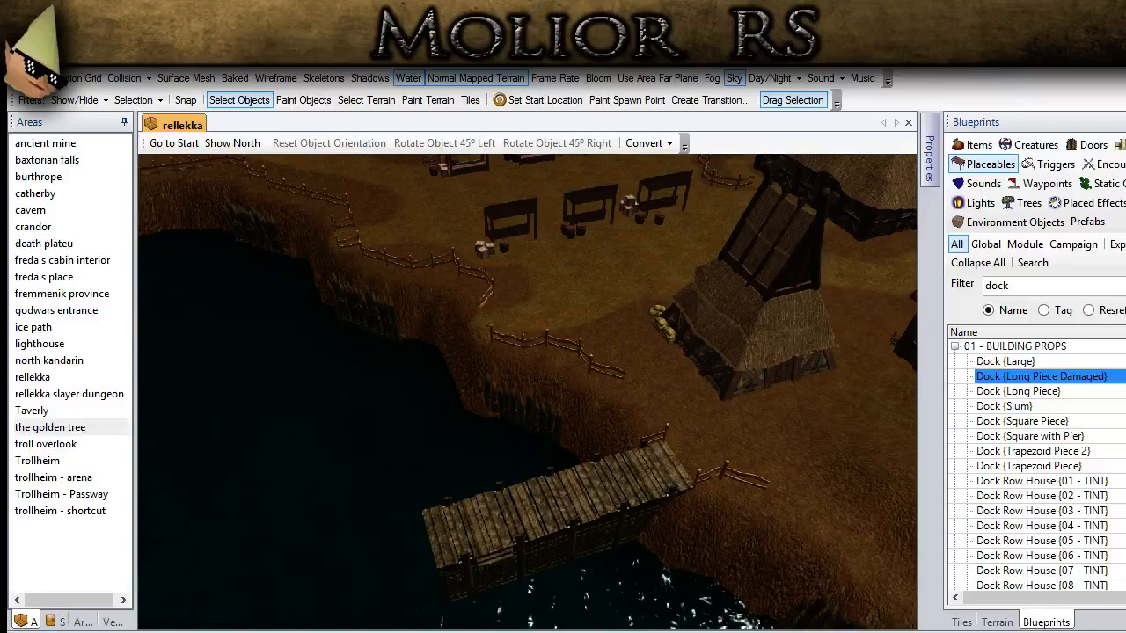
pyautogui.scroll(3, 352, 519)
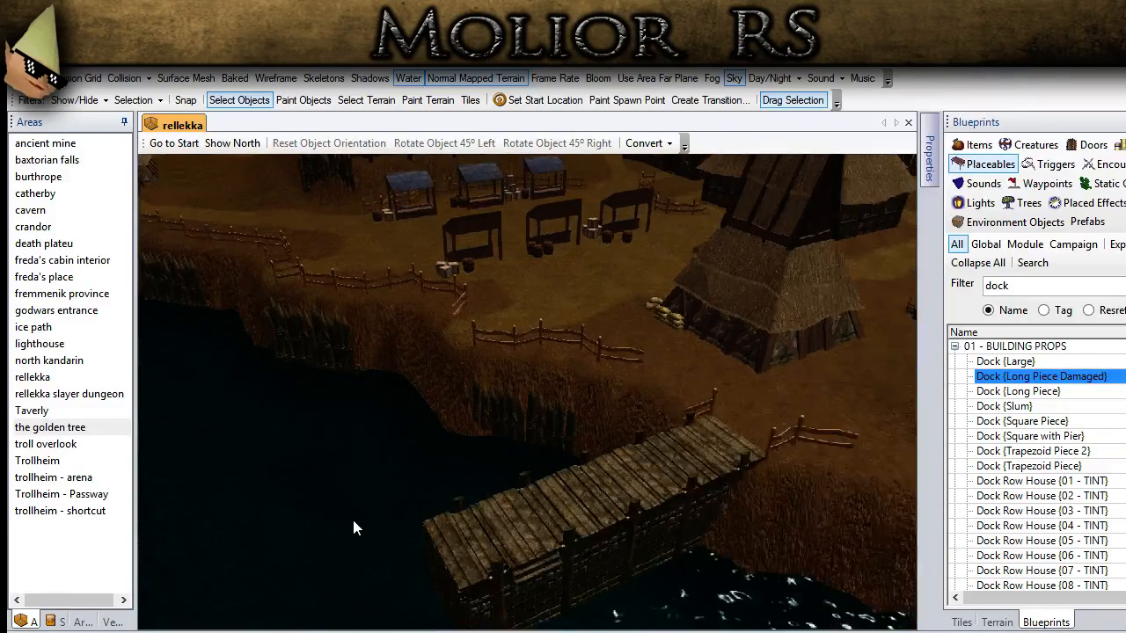
pyautogui.moveTo(352, 519); pyautogui.dragTo(381, 564, button='middle')
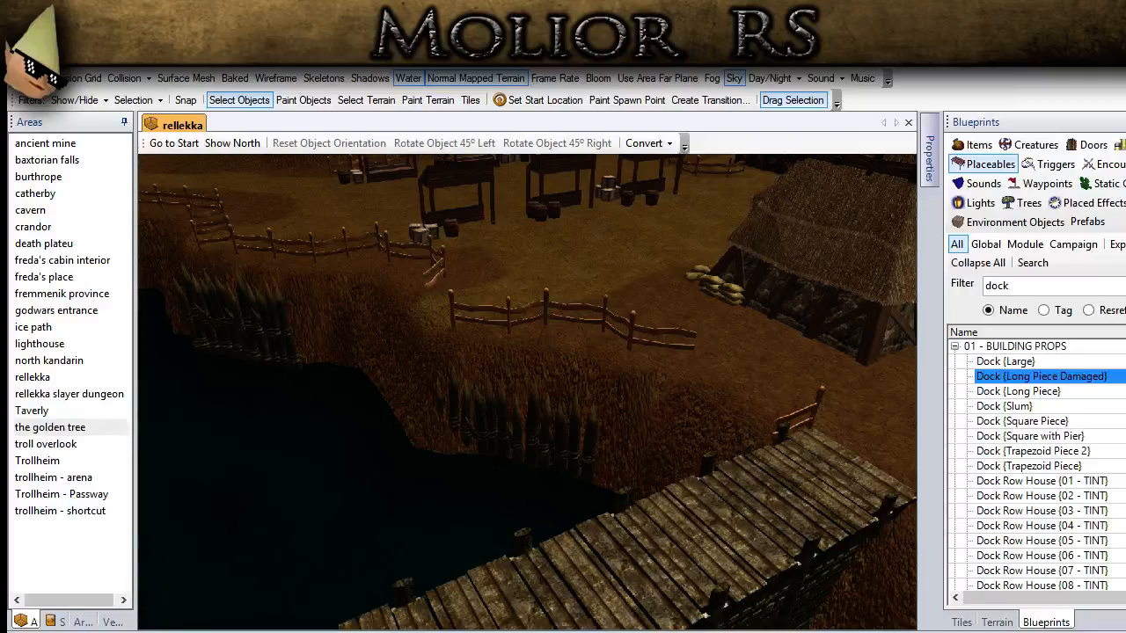
# Step: Place a copy of the narrowed dock over the fenced bank near the market stall, alongside the first dock
pyautogui.click(695, 508)
pyautogui.moveTo(695, 509); pyautogui.dragTo(520, 486, button='middle')
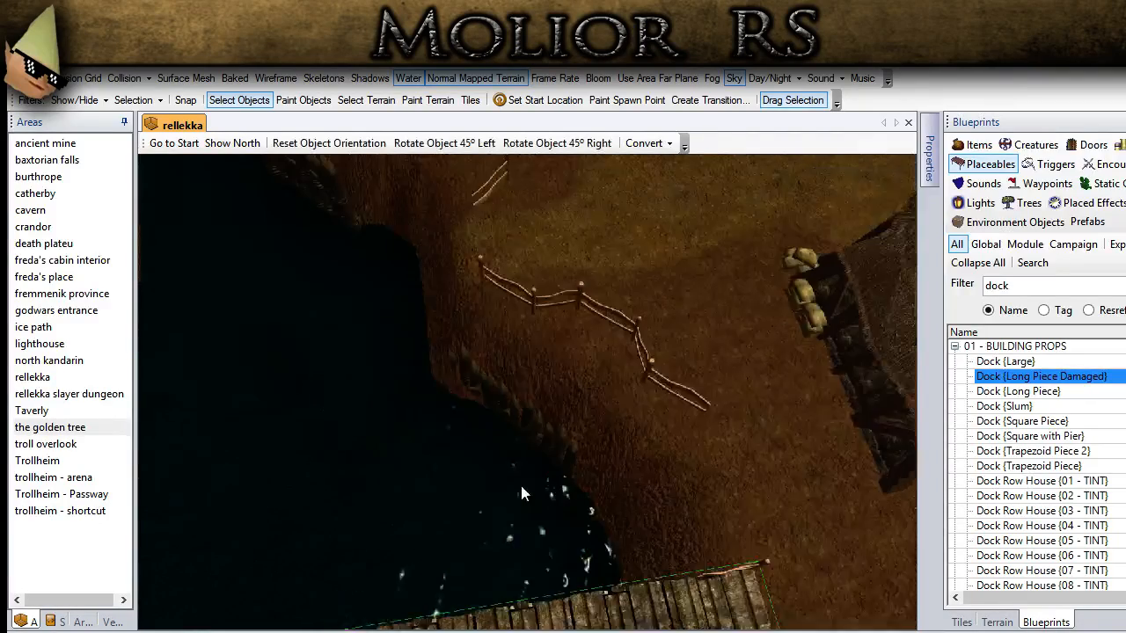
pyautogui.scroll(-1, 521, 485)
pyautogui.keyDown('ctrl'); pyautogui.moveTo(514, 377); pyautogui.dragTo(555, 451); pyautogui.keyUp('ctrl')
pyautogui.moveTo(555, 451); pyautogui.dragTo(510, 528, button='middle')
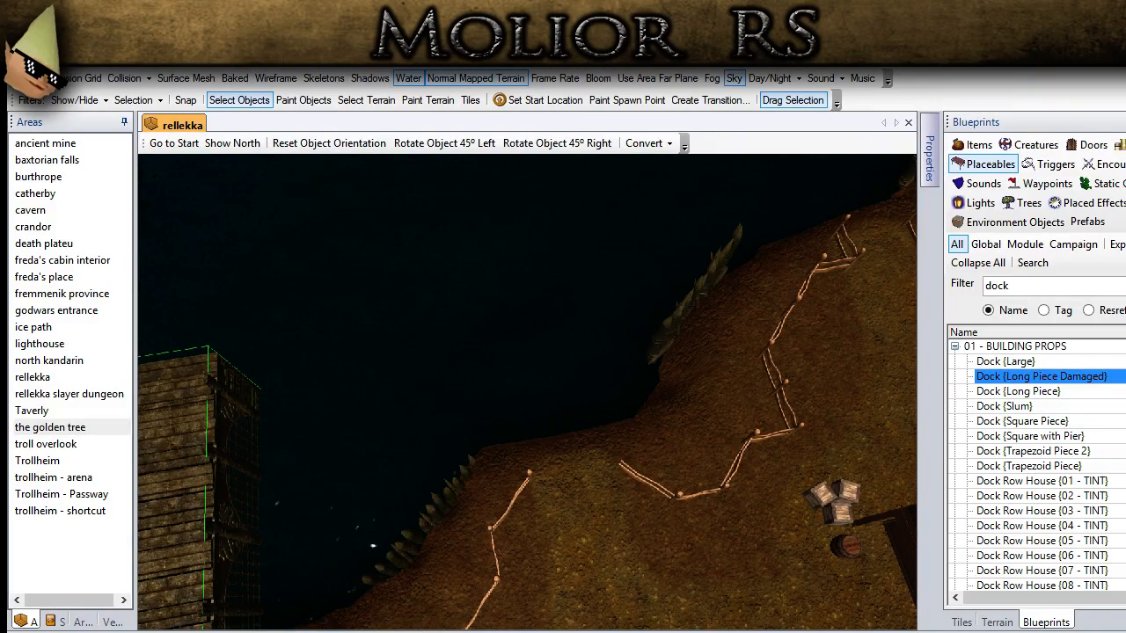
pyautogui.scroll(-2, 379, 328)
pyautogui.moveTo(380, 328); pyautogui.dragTo(332, 272, button='middle')
pyautogui.click(301, 100)
pyautogui.click(532, 429)
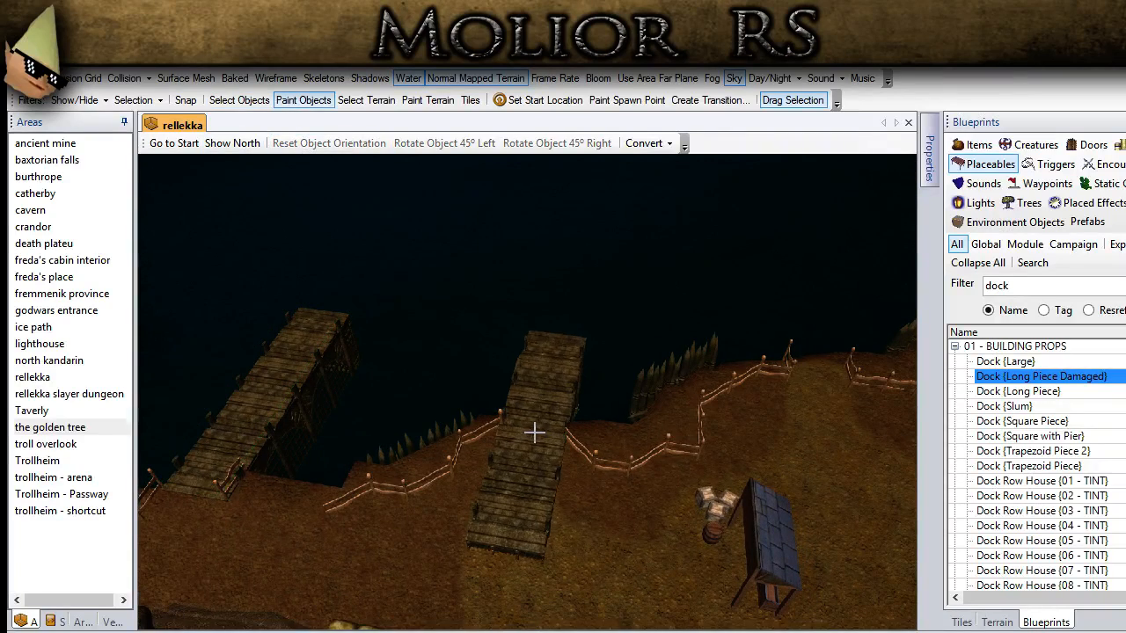
pyautogui.click(251, 104)
# Step: Position the second dock in the gap between the fences and raise it above the bank
pyautogui.scroll(2, 497, 458)
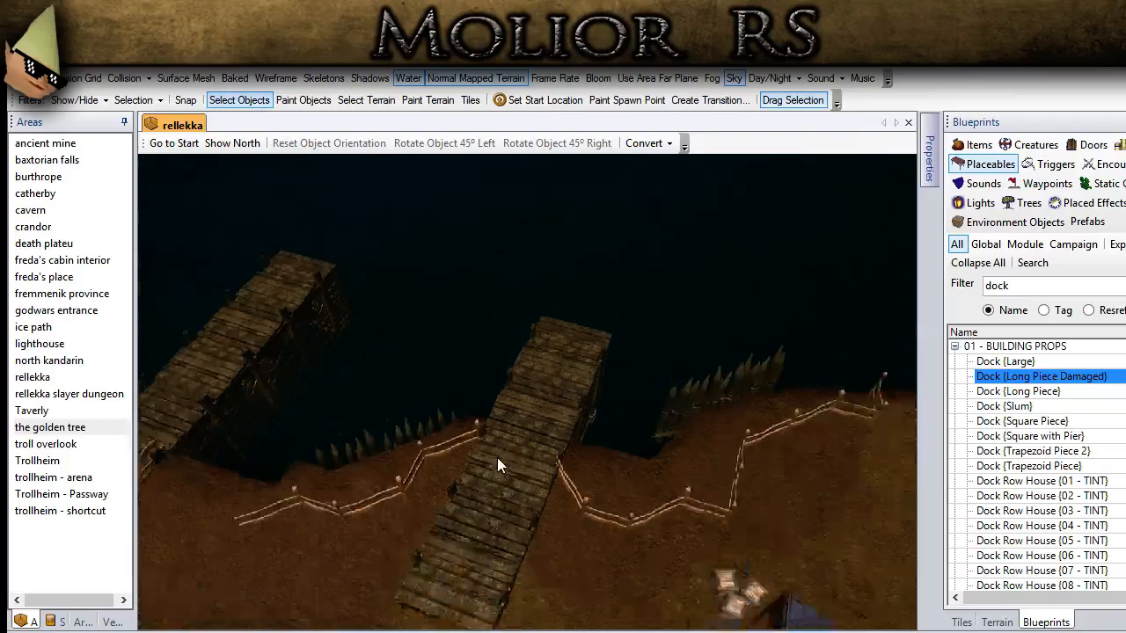
pyautogui.click(487, 479)
pyautogui.moveTo(485, 480)
pyautogui.mouseDown()
pyautogui.moveTo(505, 449)
pyautogui.moveTo(492, 481)
pyautogui.mouseUp()
pyautogui.moveTo(602, 466); pyautogui.dragTo(602, 462)
pyautogui.press('pageup')
pyautogui.press('pageup')
pyautogui.press('pageup')
pyautogui.press('pageup')
pyautogui.press('pageup')
pyautogui.press('pageup')
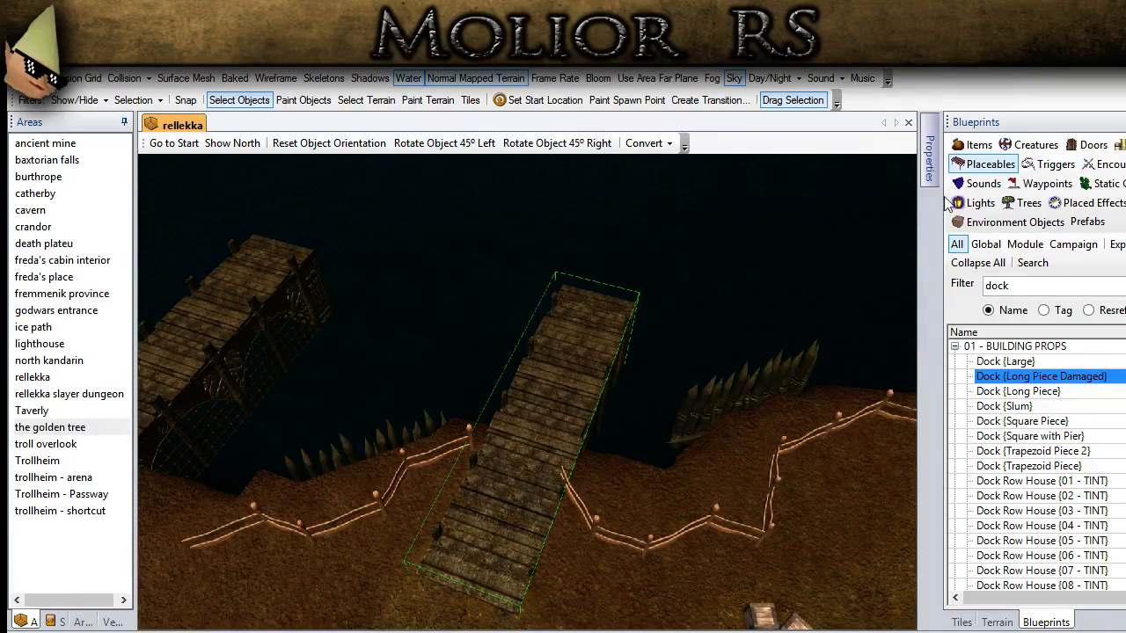
# Step: Fit the second dock's landward end to the shoreline and check it against the surface mesh
pyautogui.moveTo(930, 176)
pyautogui.moveTo(908, 246); pyautogui.dragTo(906, 432)
pyautogui.click(763, 375)
pyautogui.moveTo(468, 513); pyautogui.dragTo(530, 473)
pyautogui.scroll(10, 541, 451)
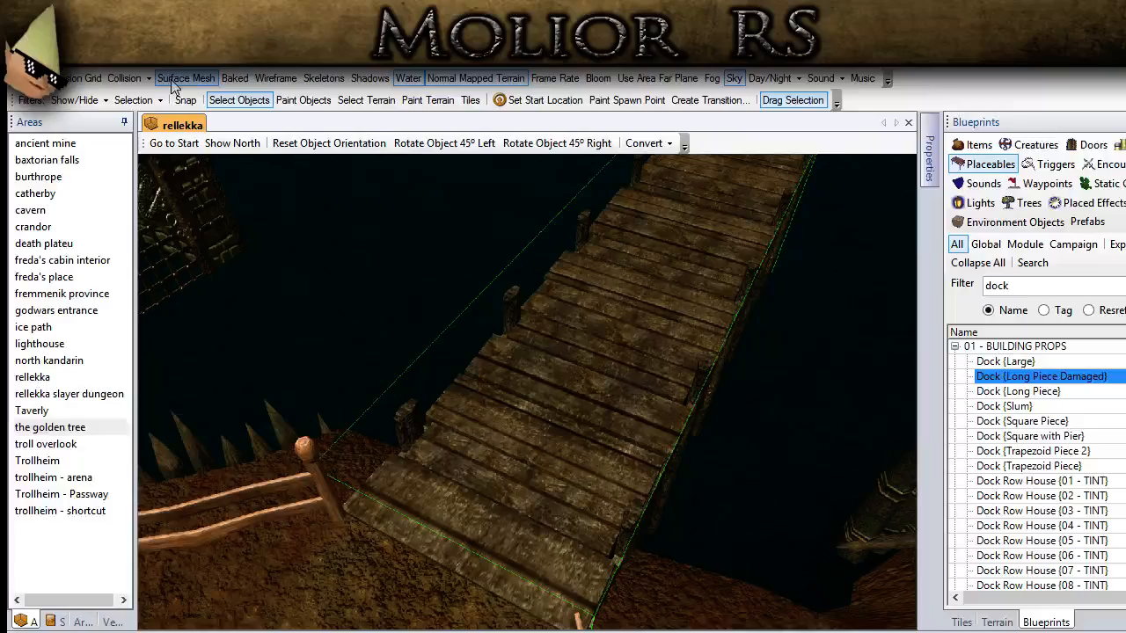
pyautogui.click(174, 79)
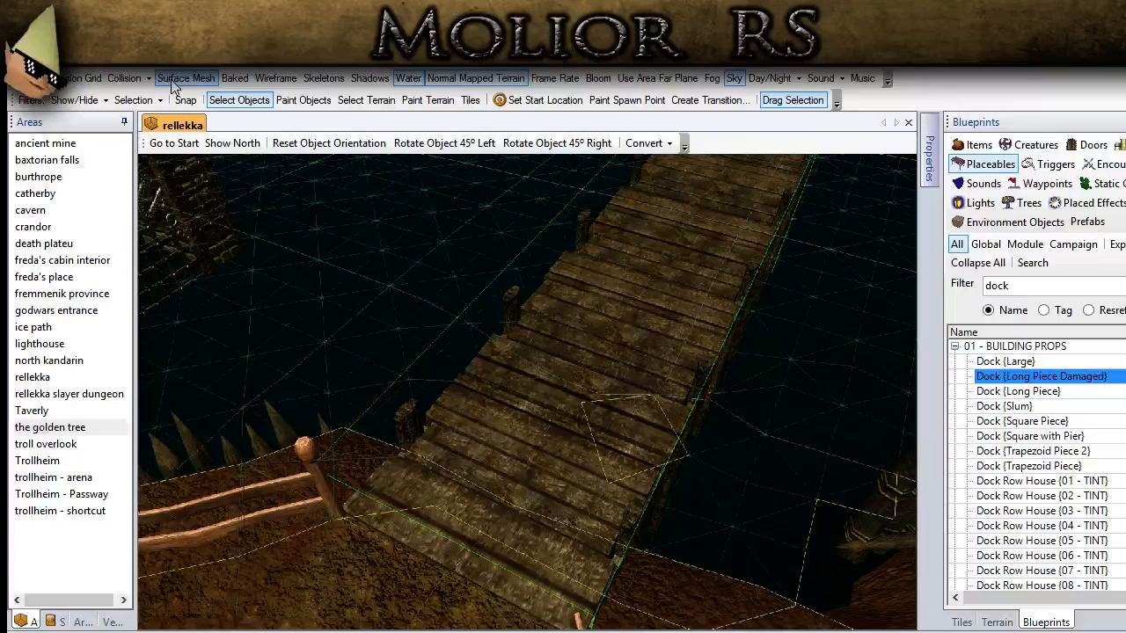
pyautogui.click(173, 85)
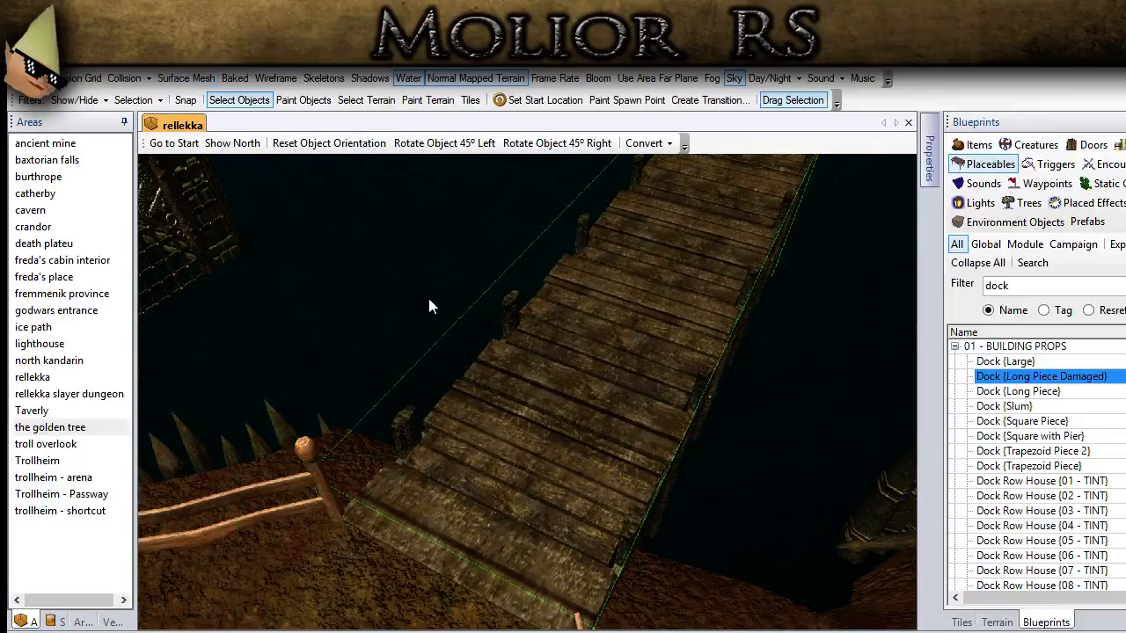
pyautogui.scroll(-5, 429, 299)
pyautogui.moveTo(452, 289); pyautogui.dragTo(355, 301, button='middle')
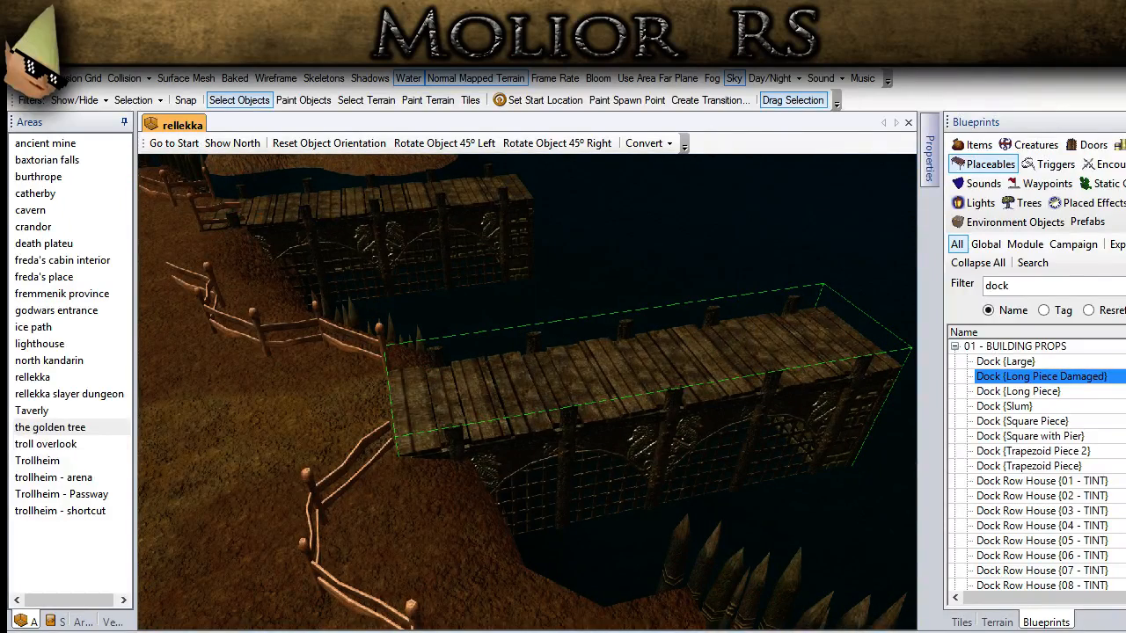
# Step: Delete the fence section adjoining the second dock's landward end and select that dock
pyautogui.moveTo(527, 413); pyautogui.dragTo(708, 448, button='middle')
pyautogui.click(696, 466)
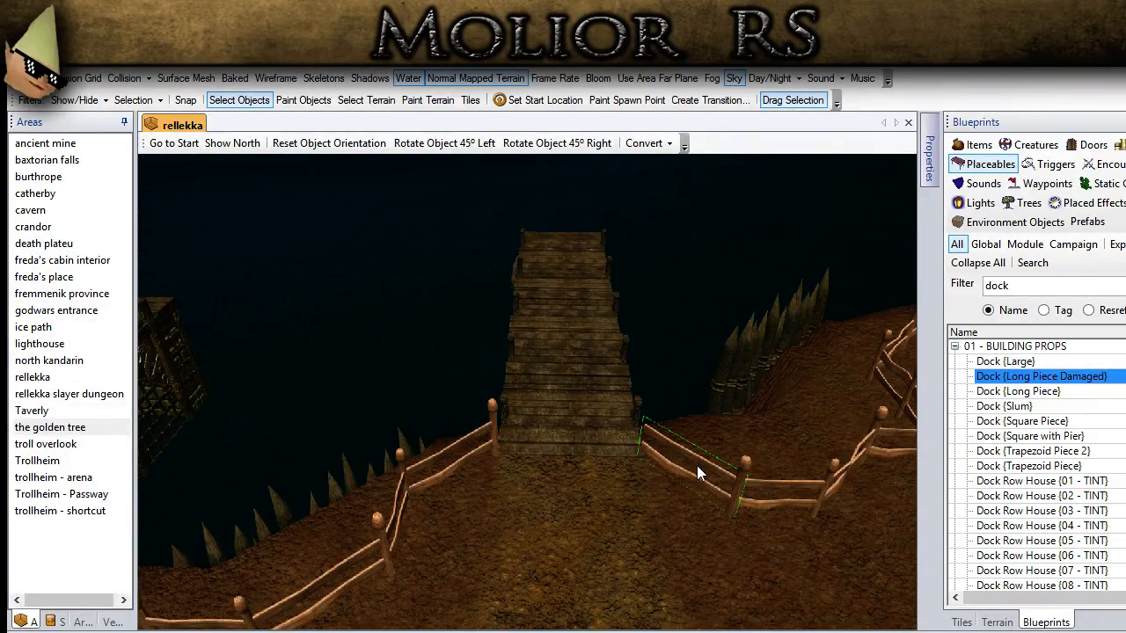
pyautogui.press('Delete')
pyautogui.click(610, 414)
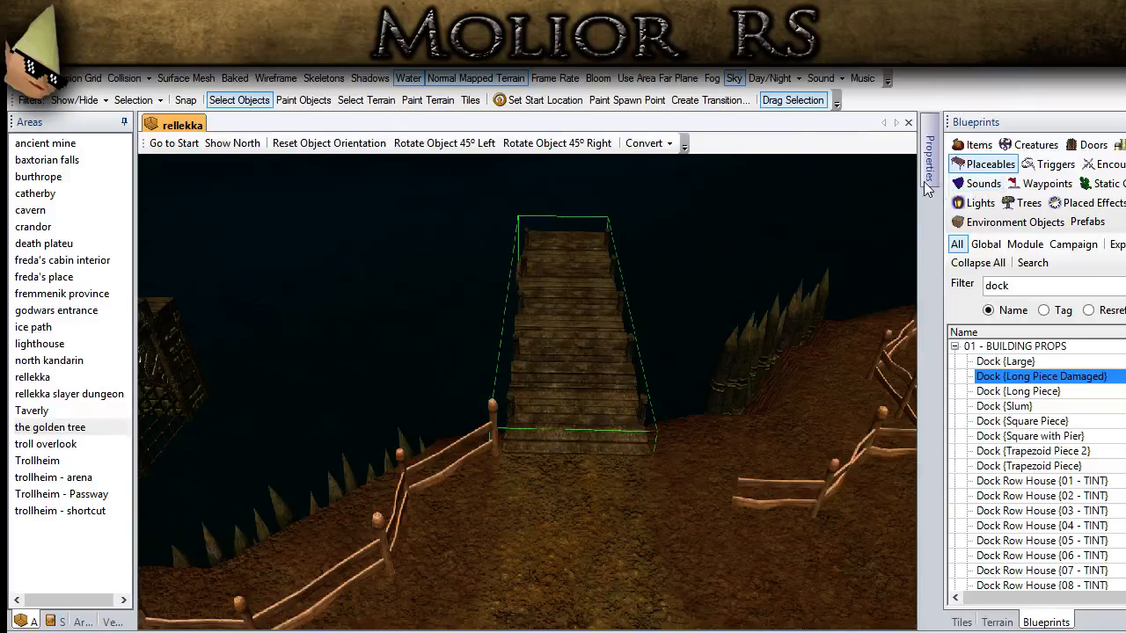
# Step: Try widening the second dock by setting its scale to 1, 0.7, 1.3
pyautogui.click(925, 181)
pyautogui.click(782, 344)
pyautogui.moveTo(782, 344); pyautogui.dragTo(778, 344)
pyautogui.write('7')
pyautogui.click(558, 462)
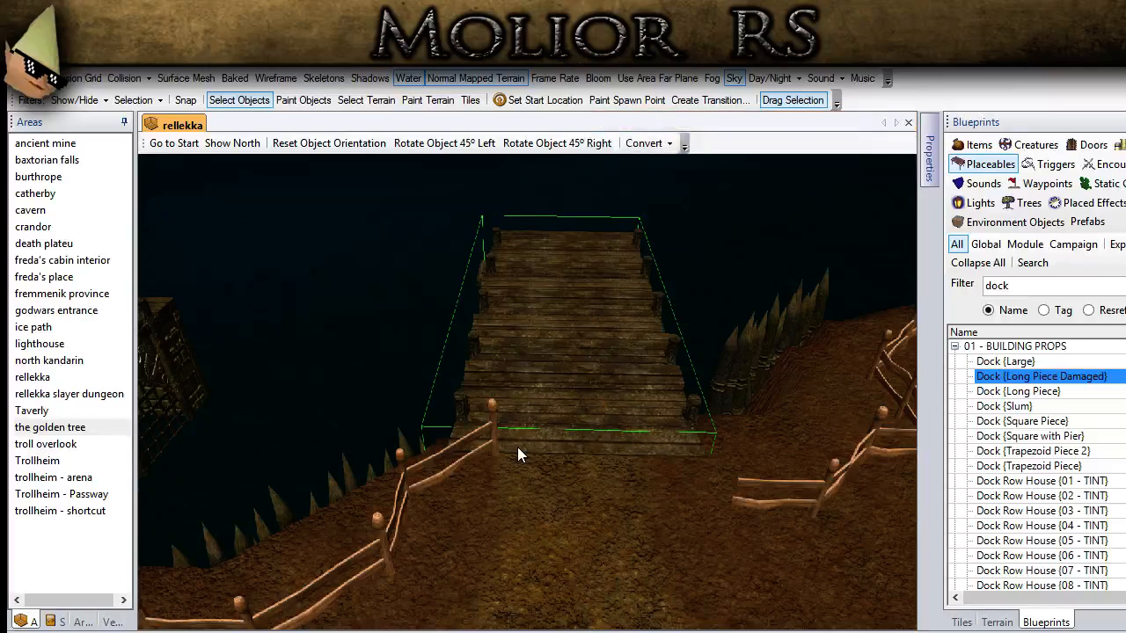
# Step: Set the second dock's scale to 1, 0.6, 1.3
pyautogui.click(935, 154)
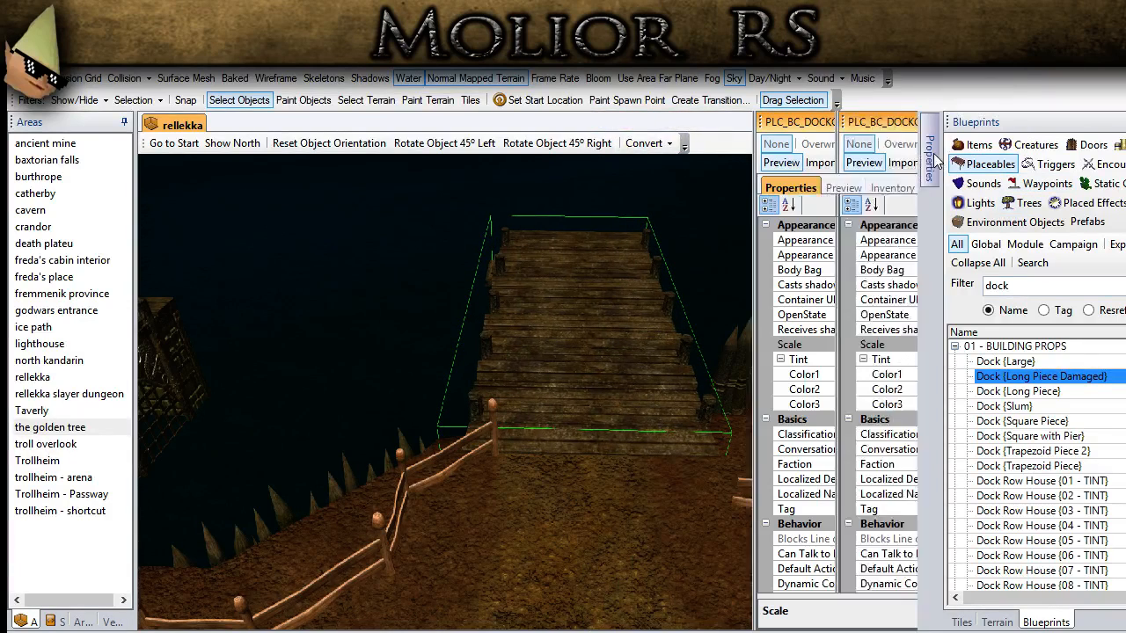
pyautogui.click(781, 344)
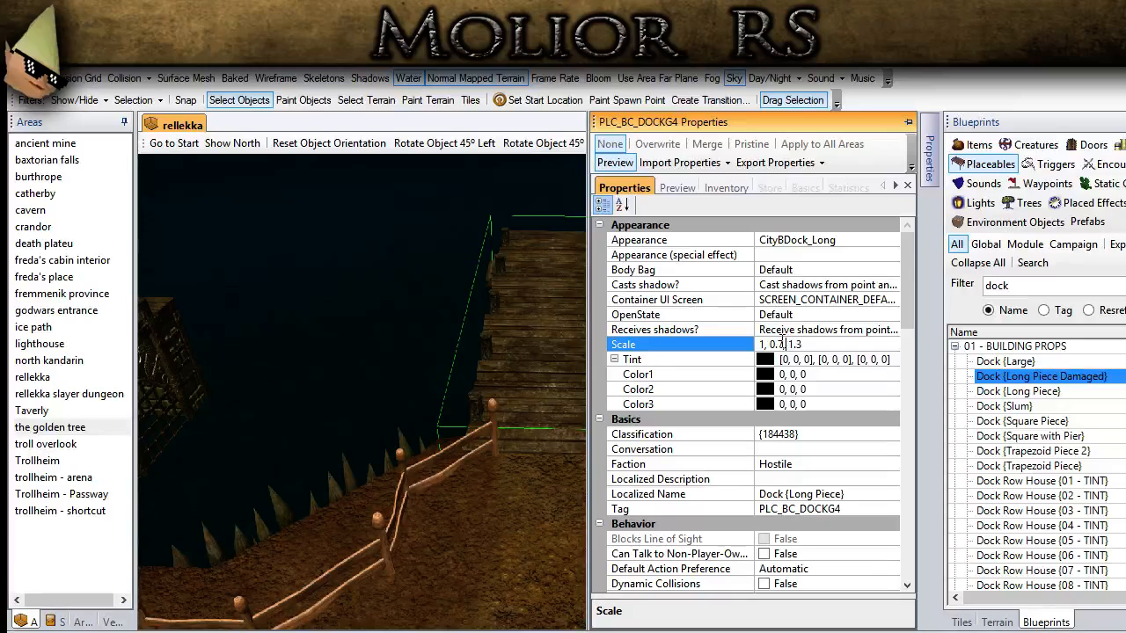
pyautogui.moveTo(783, 344); pyautogui.dragTo(778, 344)
pyautogui.write('6')
pyautogui.press('Return')
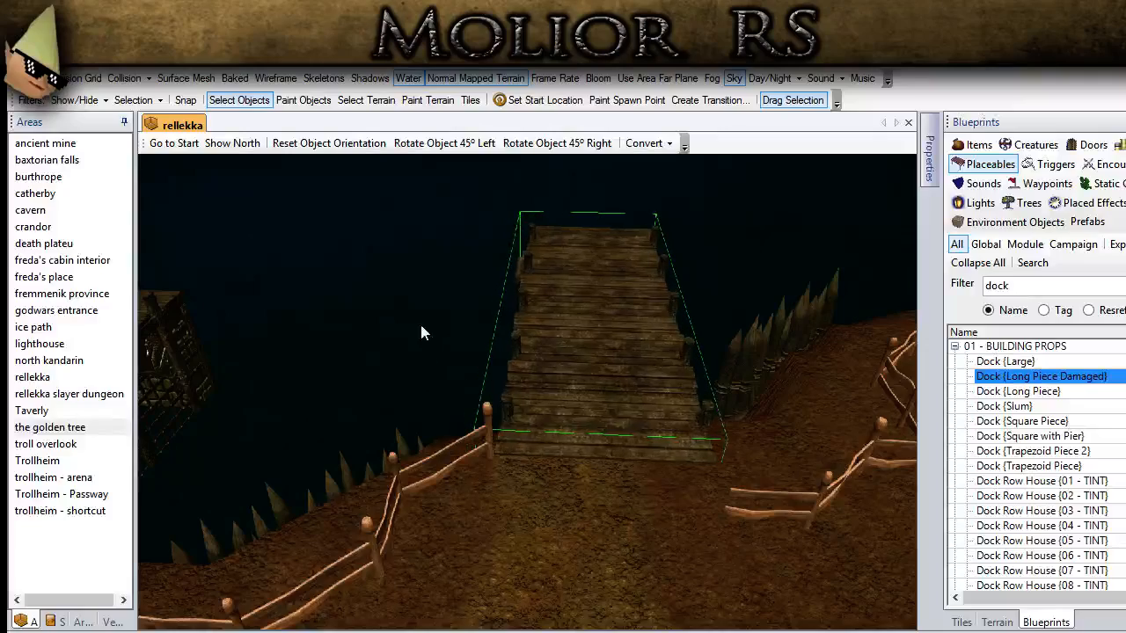
# Step: Align the widened dock sideways with the shore opening between the fences, checking it against the surface mesh
pyautogui.click(186, 78)
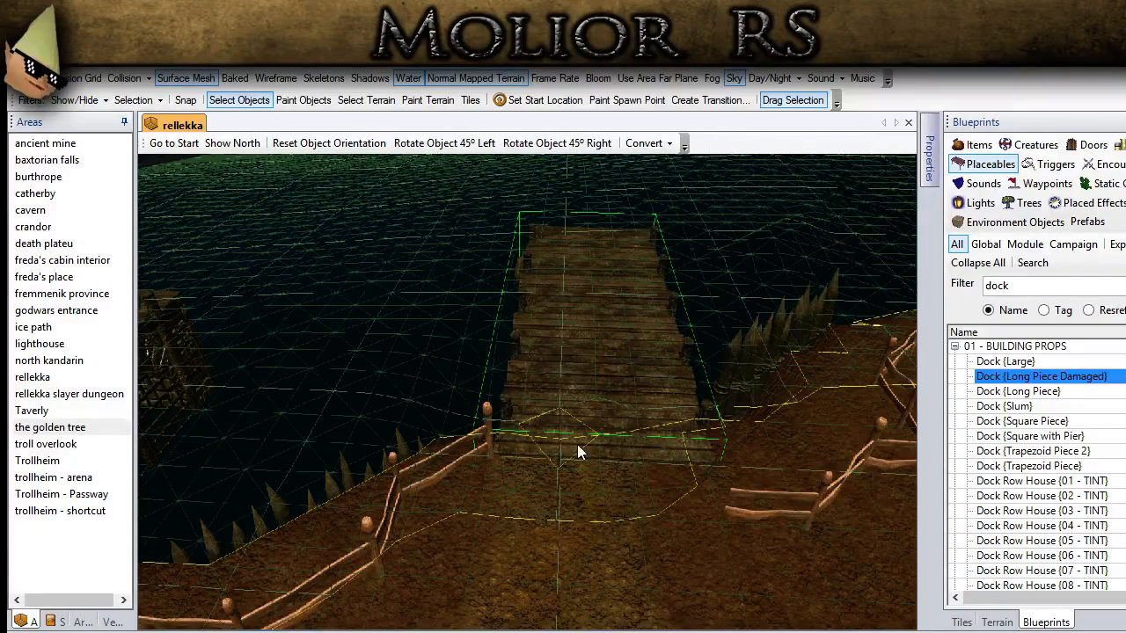
pyautogui.moveTo(577, 444); pyautogui.dragTo(580, 468, button='middle')
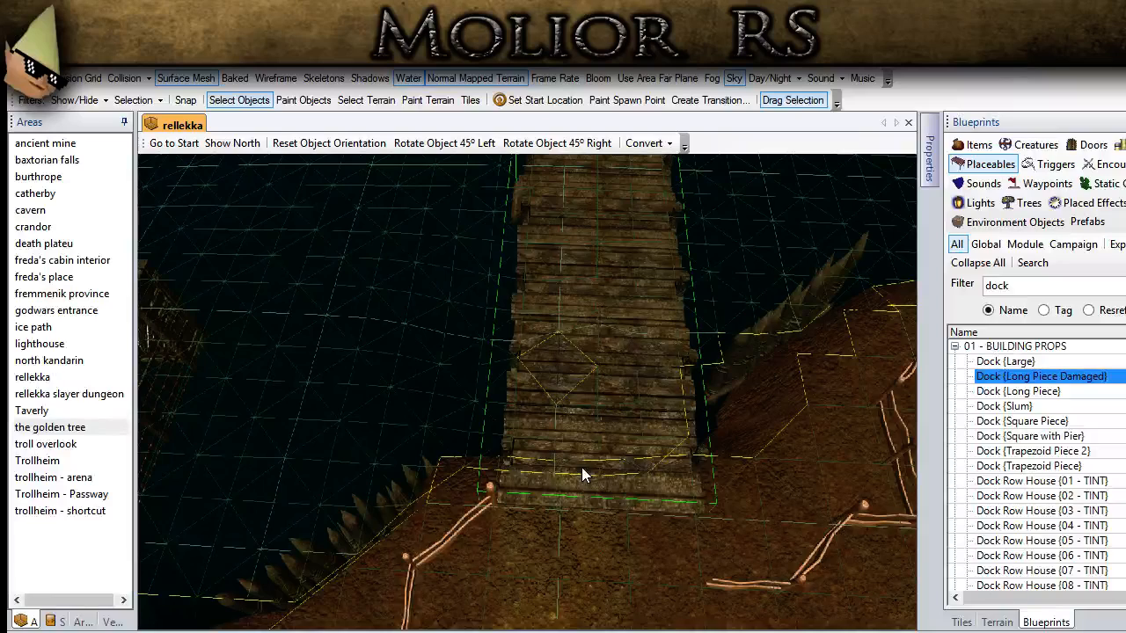
pyautogui.press('Left')
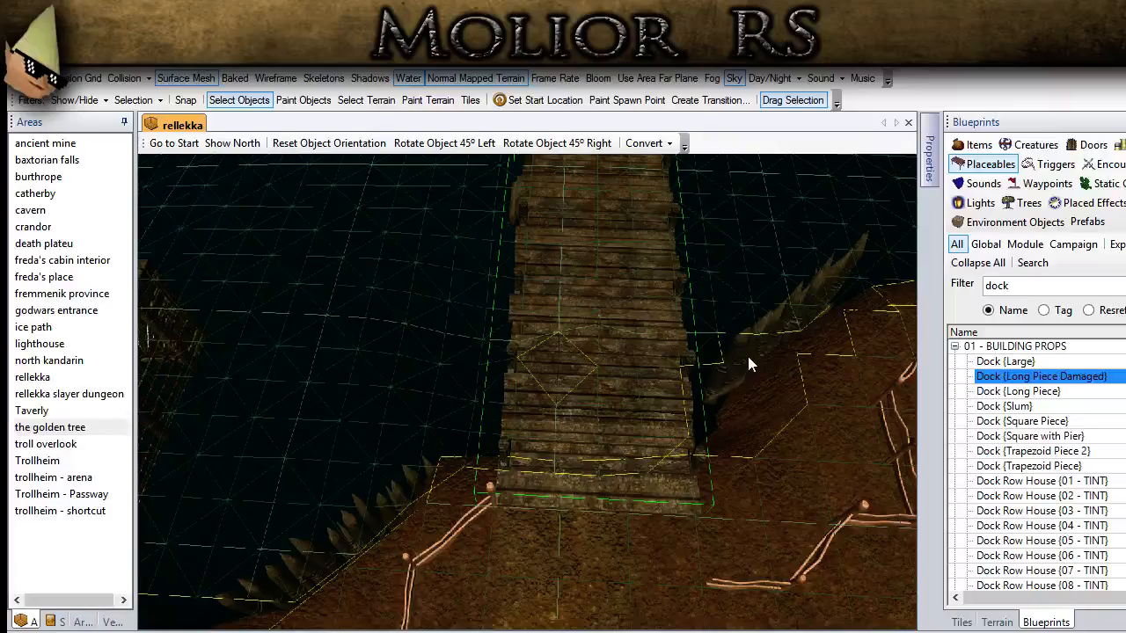
pyautogui.scroll(-2, 748, 356)
pyautogui.moveTo(633, 446); pyautogui.dragTo(549, 476, button='middle')
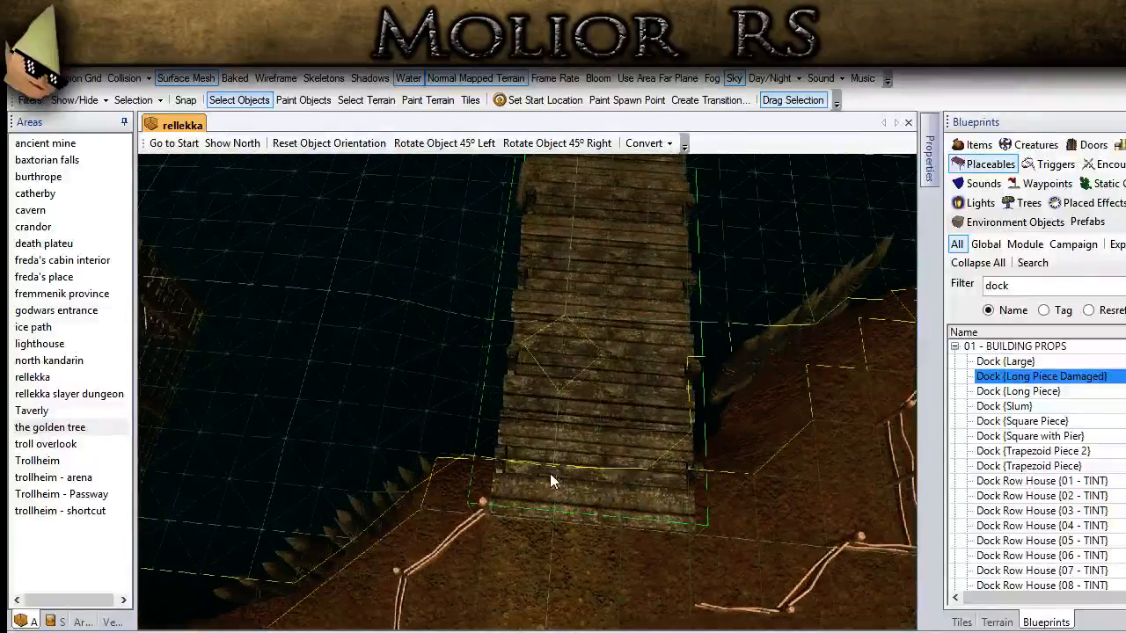
pyautogui.scroll(-5, 549, 474)
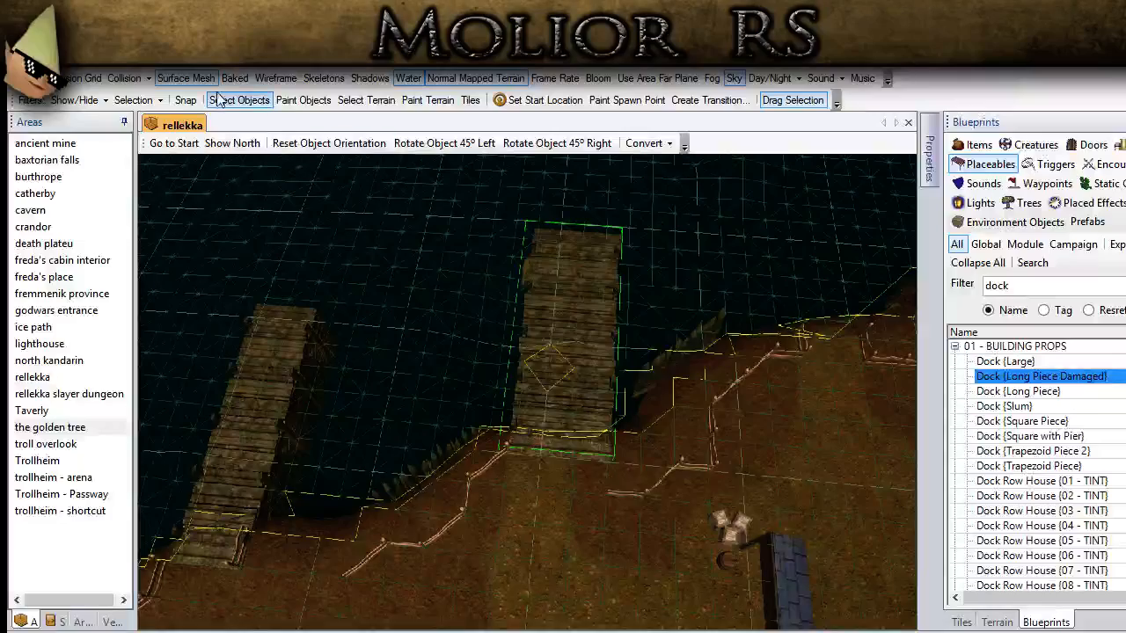
pyautogui.moveTo(391, 527); pyautogui.dragTo(536, 413, button='middle')
pyautogui.click(193, 79)
# Step: Lengthen the second dock by setting its scale to 1.2, 0.6, 1.3
pyautogui.moveTo(422, 481); pyautogui.dragTo(404, 620, button='middle')
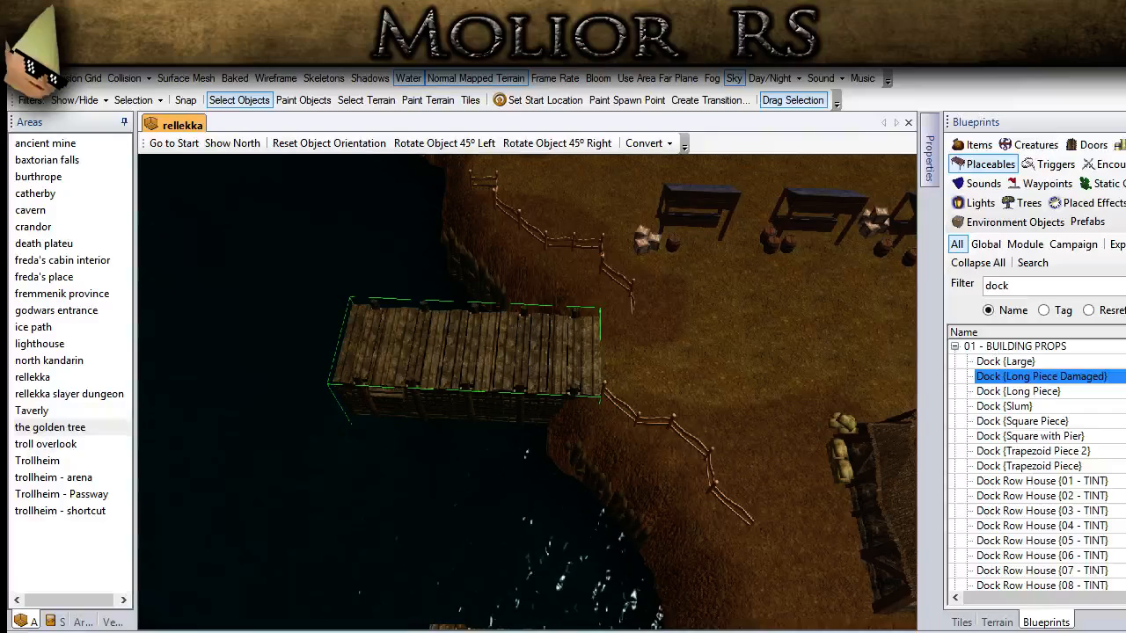
pyautogui.moveTo(928, 158)
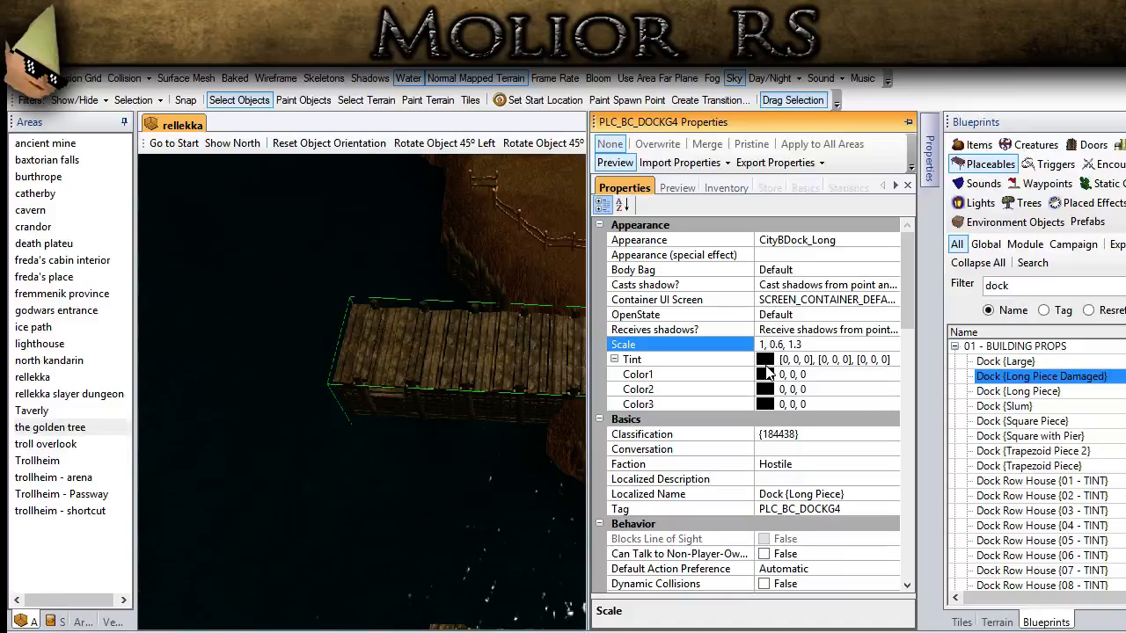
pyautogui.write('.2')
pyautogui.press('Return')
pyautogui.moveTo(381, 355); pyautogui.dragTo(409, 369, button='middle')
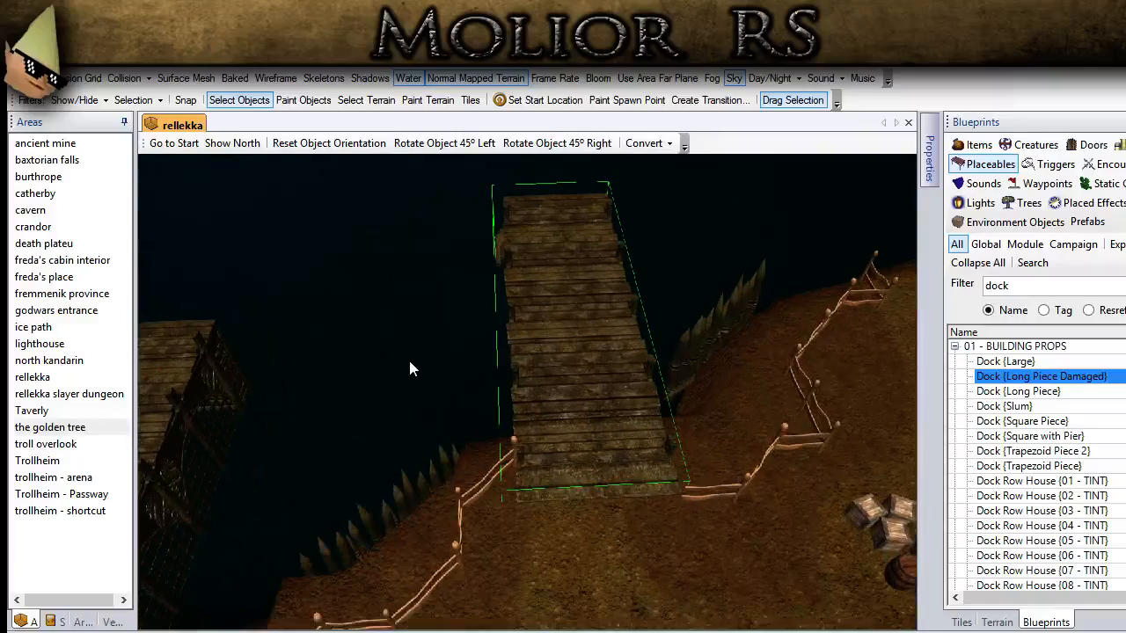
# Step: Nudge the lengthened dock outward from the bank toward the water
pyautogui.click(565, 146)
pyautogui.click(564, 146)
pyautogui.click(565, 146)
pyautogui.click(565, 146)
pyautogui.moveTo(503, 426); pyautogui.dragTo(480, 410, button='middle')
pyautogui.scroll(2, 481, 413)
pyautogui.press('Up')
pyautogui.press('Up')
pyautogui.press('Up')
pyautogui.press('Up')
pyautogui.press('Up')
pyautogui.press('Up')
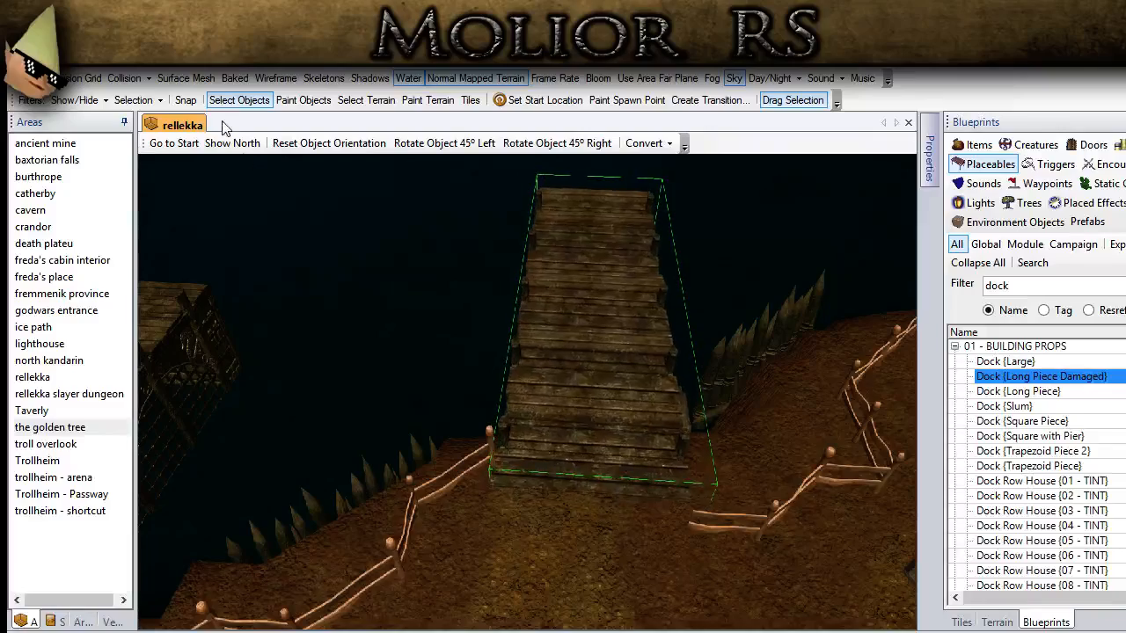
# Step: Fine-tune the second dock's sideways position against the surface mesh, with the mesh display hidden again at the end
pyautogui.click(195, 80)
pyautogui.scroll(3, 416, 383)
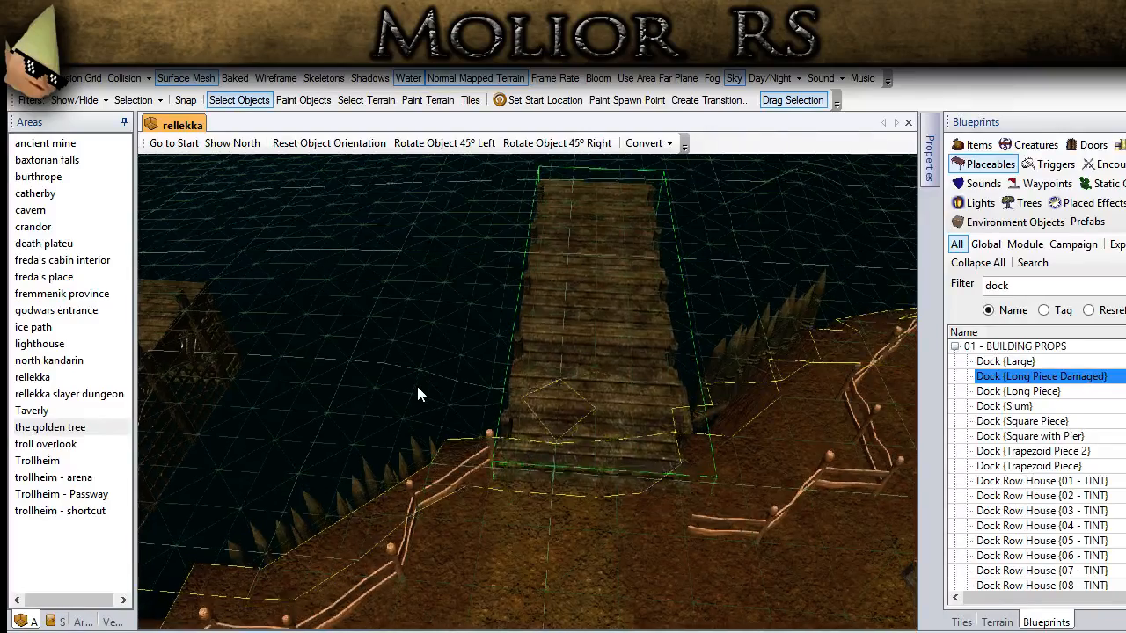
pyautogui.press('Left')
pyautogui.press('Left')
pyautogui.press('Left')
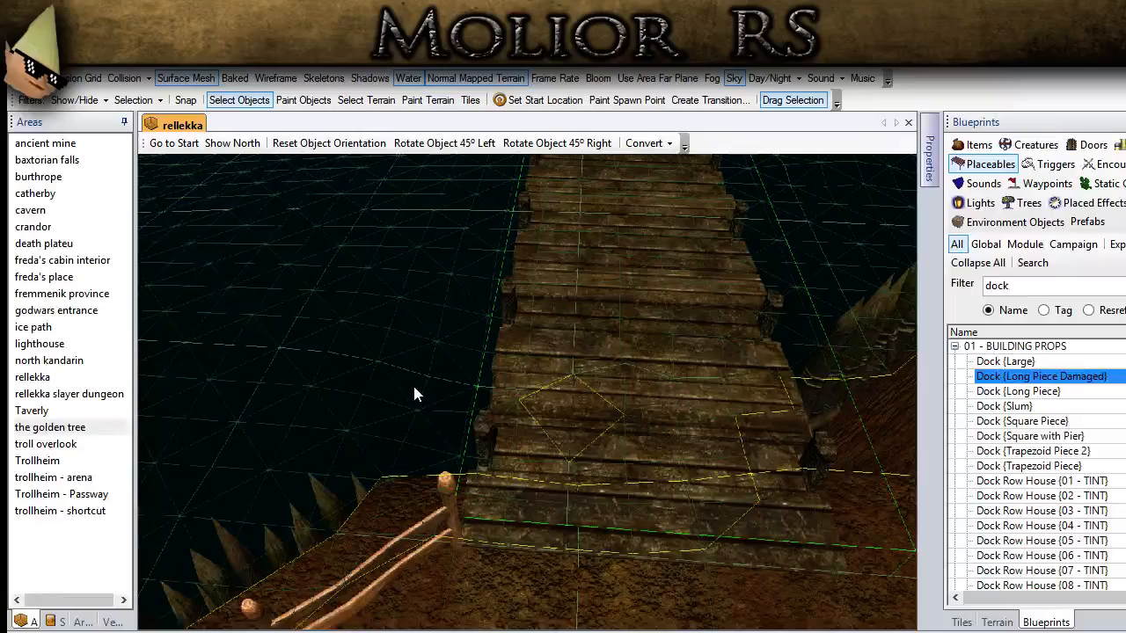
pyautogui.scroll(-3, 414, 393)
pyautogui.moveTo(414, 387); pyautogui.dragTo(335, 321, button='middle')
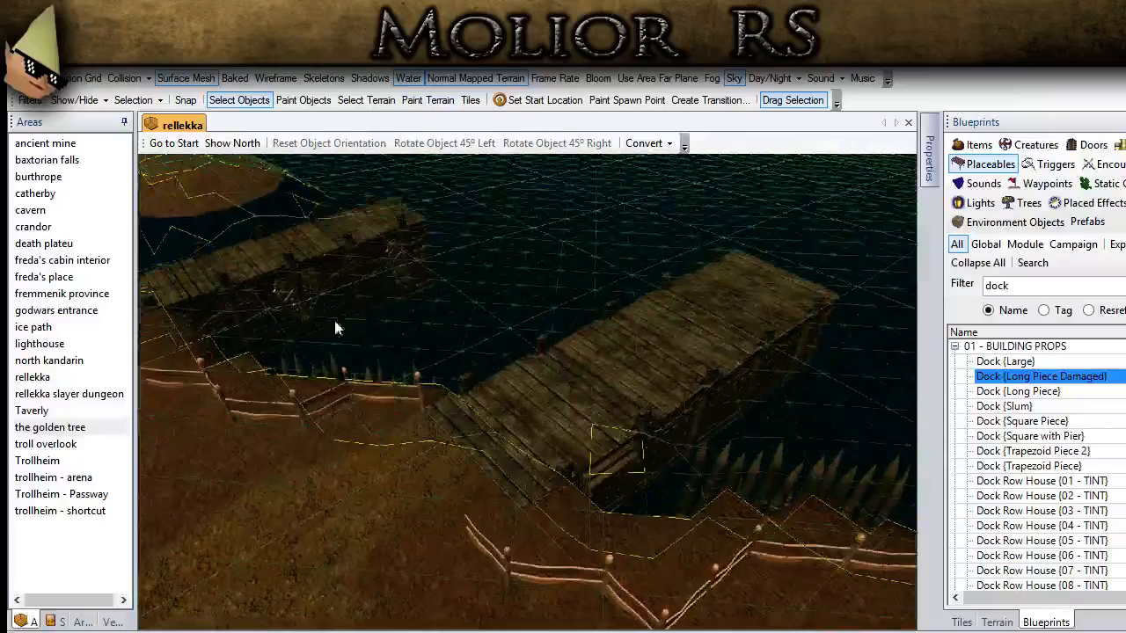
pyautogui.click(178, 81)
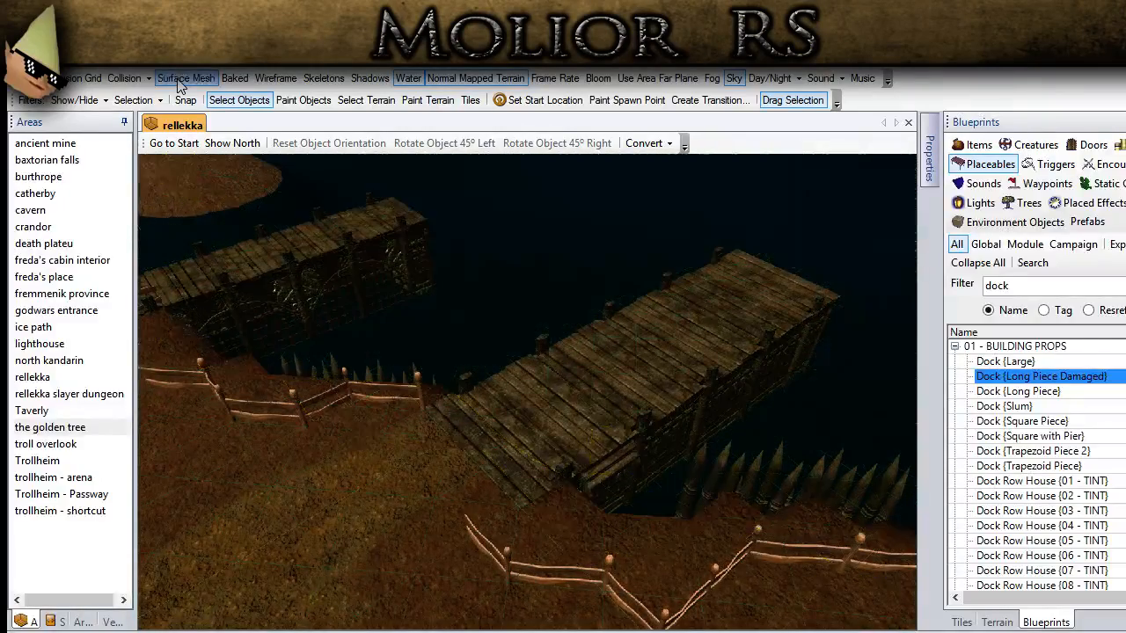
# Step: Select the first dock farther along the shore and try rotating it 45° to the right twice
pyautogui.moveTo(456, 404); pyautogui.dragTo(418, 419, button='middle')
pyautogui.click(418, 418)
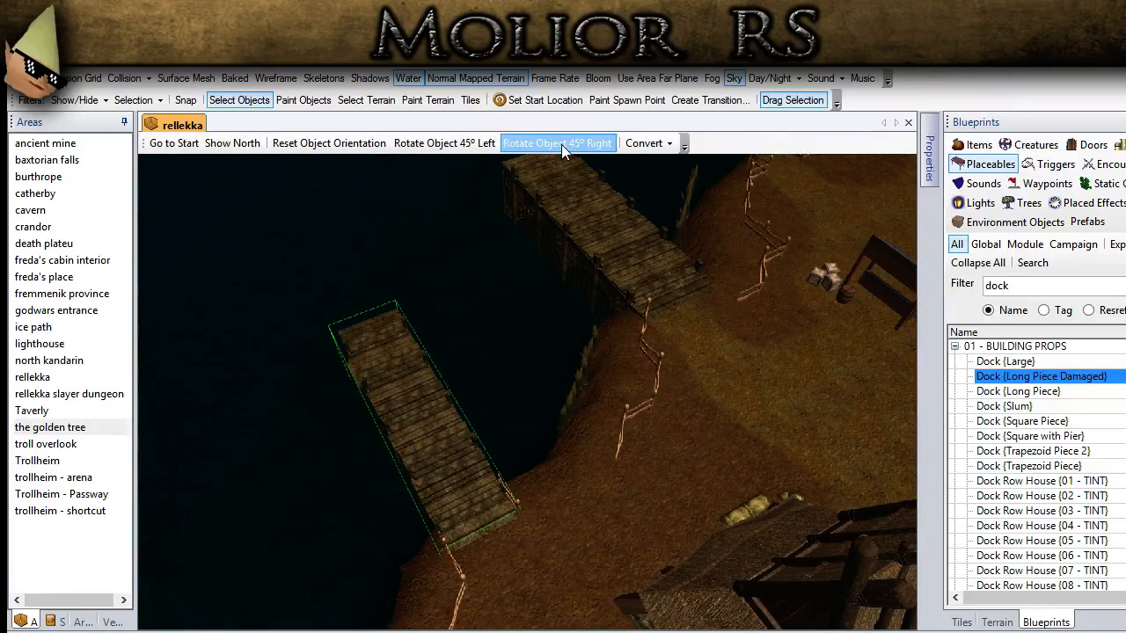
pyautogui.click(562, 145)
pyautogui.click(561, 143)
pyautogui.click(552, 423)
pyautogui.moveTo(552, 429); pyautogui.dragTo(504, 437, button='middle')
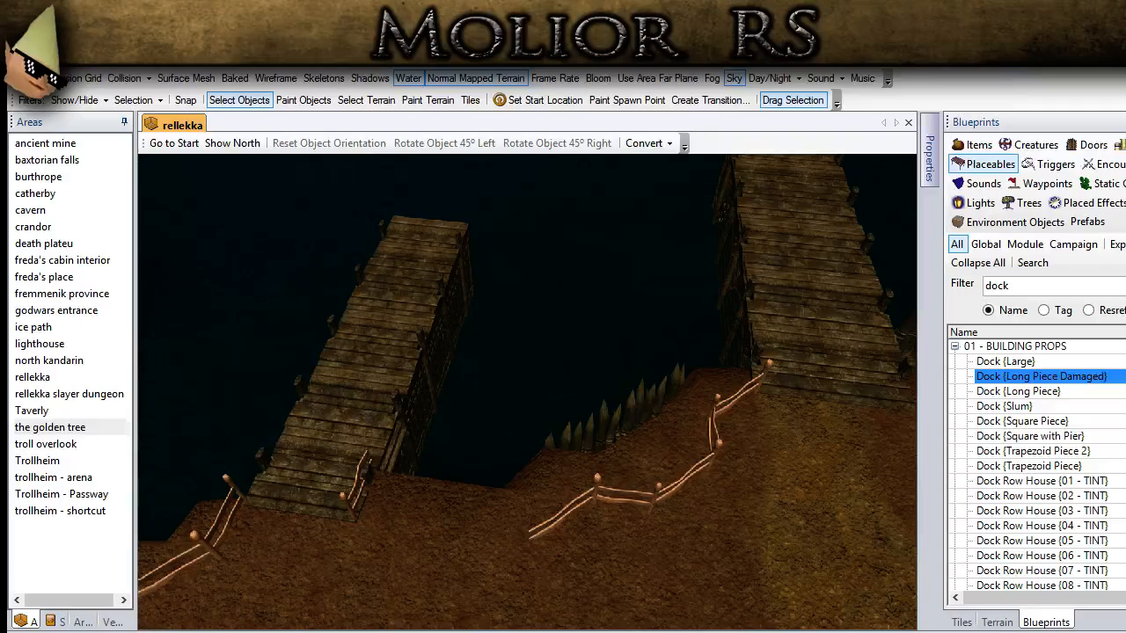
pyautogui.moveTo(525, 477); pyautogui.dragTo(655, 378, button='middle')
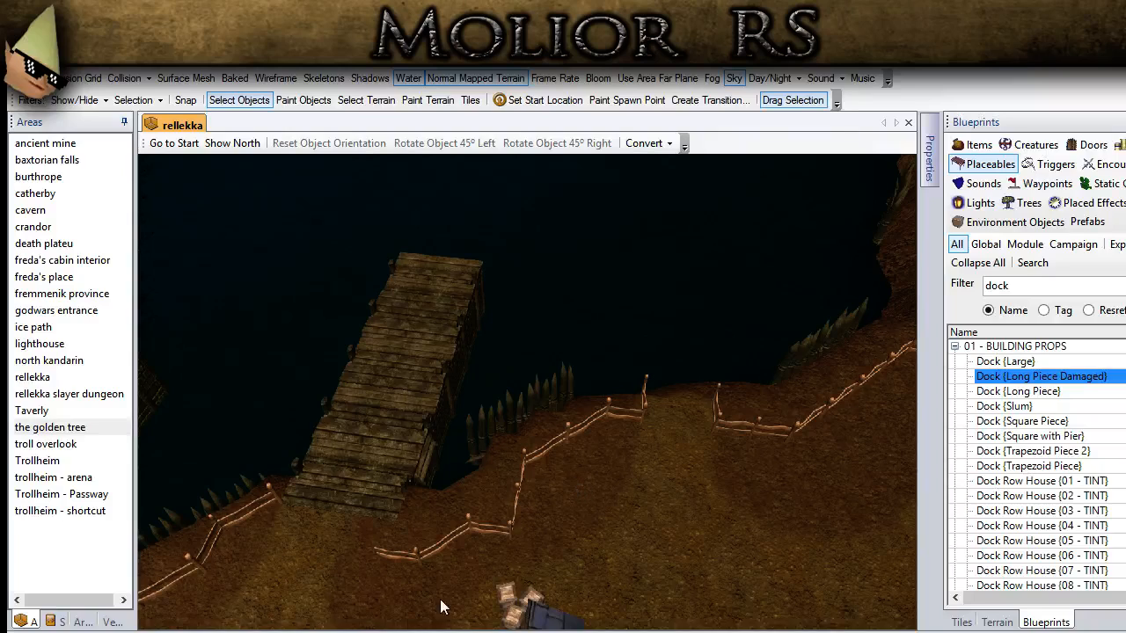
# Step: Copy an existing long dock and place the duplicate at the next fence opening along the shore
pyautogui.scroll(2, 590, 495)
pyautogui.moveTo(590, 494); pyautogui.dragTo(398, 603, button='middle')
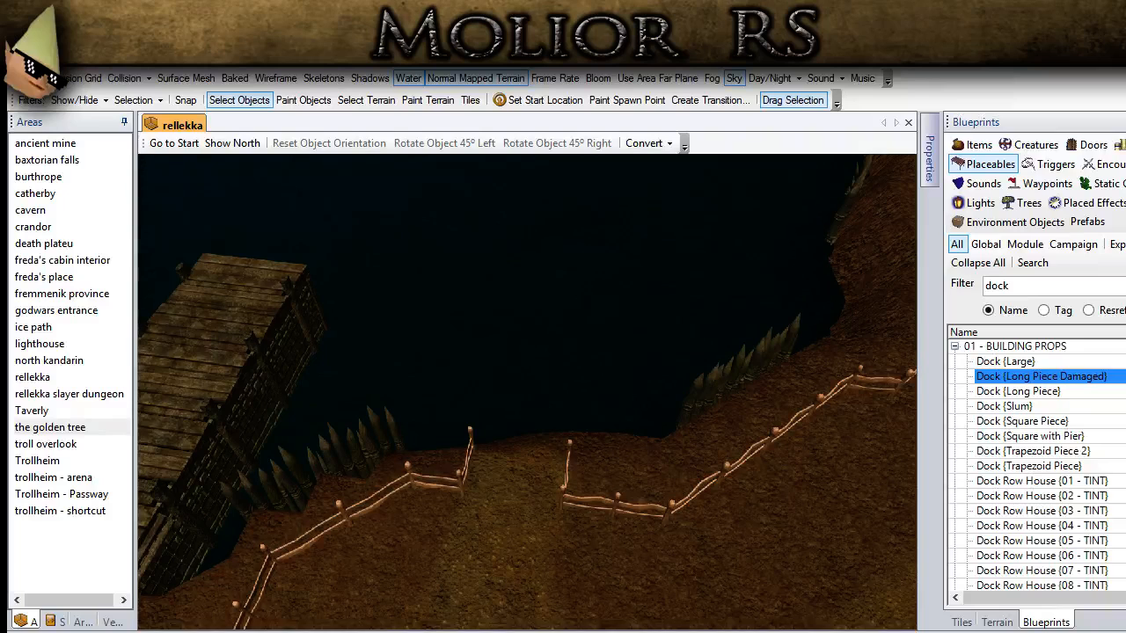
pyautogui.scroll(-2, 431, 570)
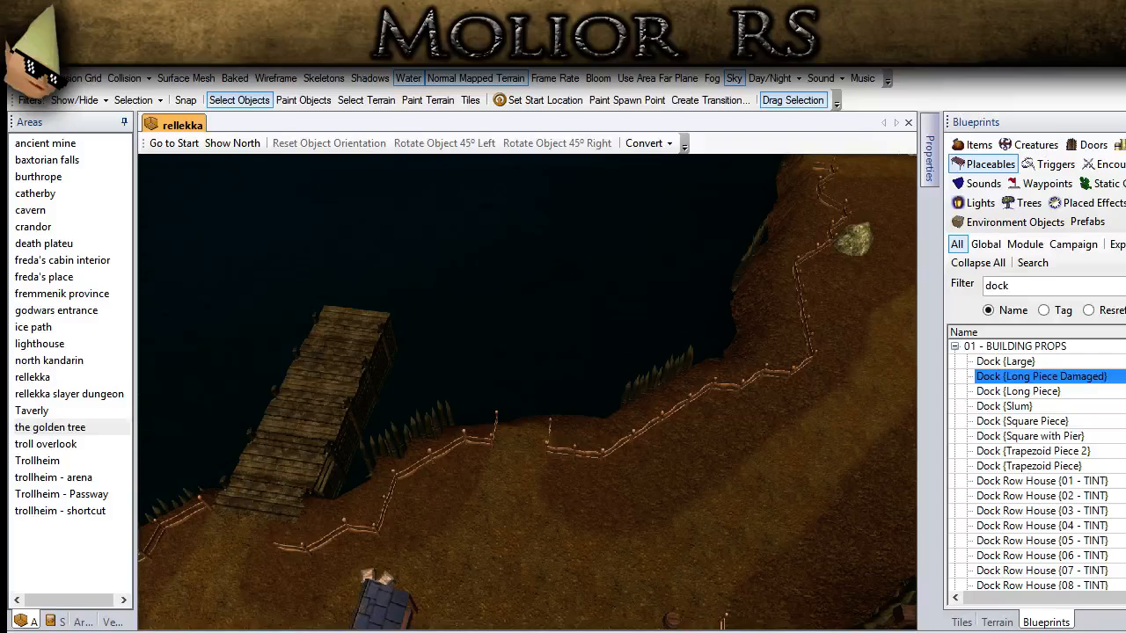
pyautogui.scroll(-2, 402, 448)
pyautogui.moveTo(263, 419); pyautogui.dragTo(237, 425, button='middle')
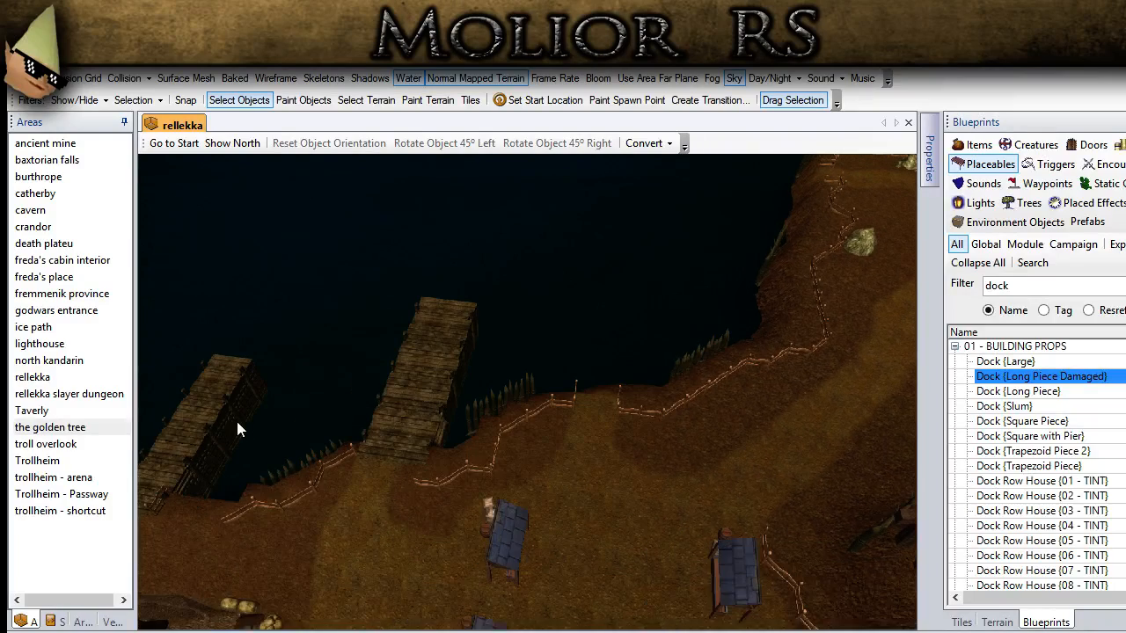
pyautogui.scroll(3, 462, 417)
pyautogui.scroll(-2, 207, 391)
pyautogui.click(209, 391)
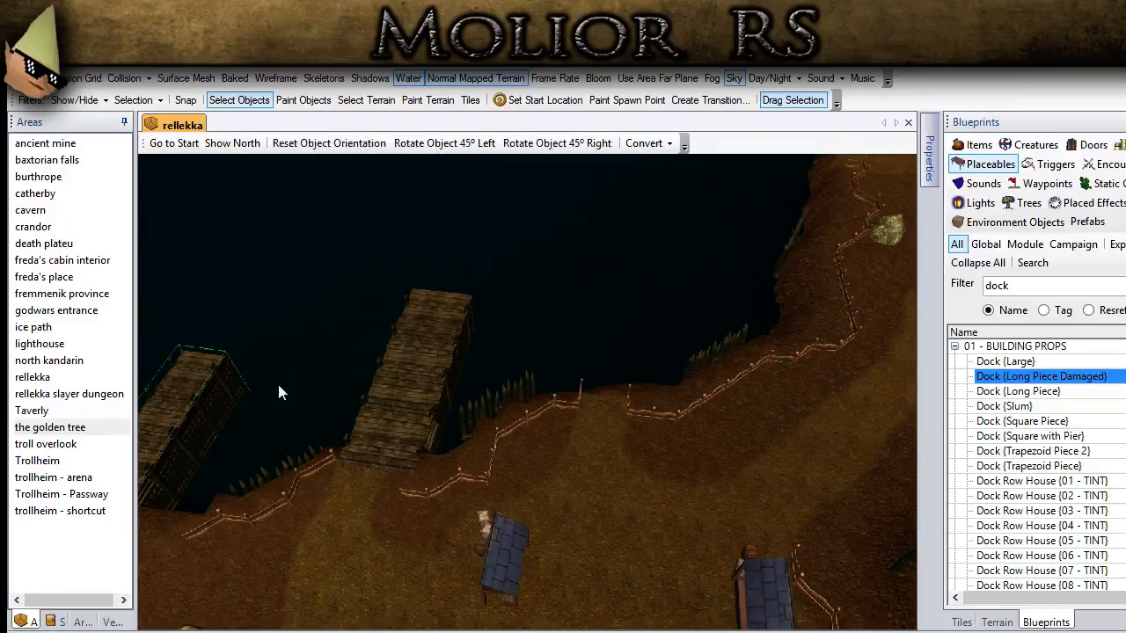
pyautogui.scroll(1, 505, 406)
pyautogui.scroll(3, 507, 414)
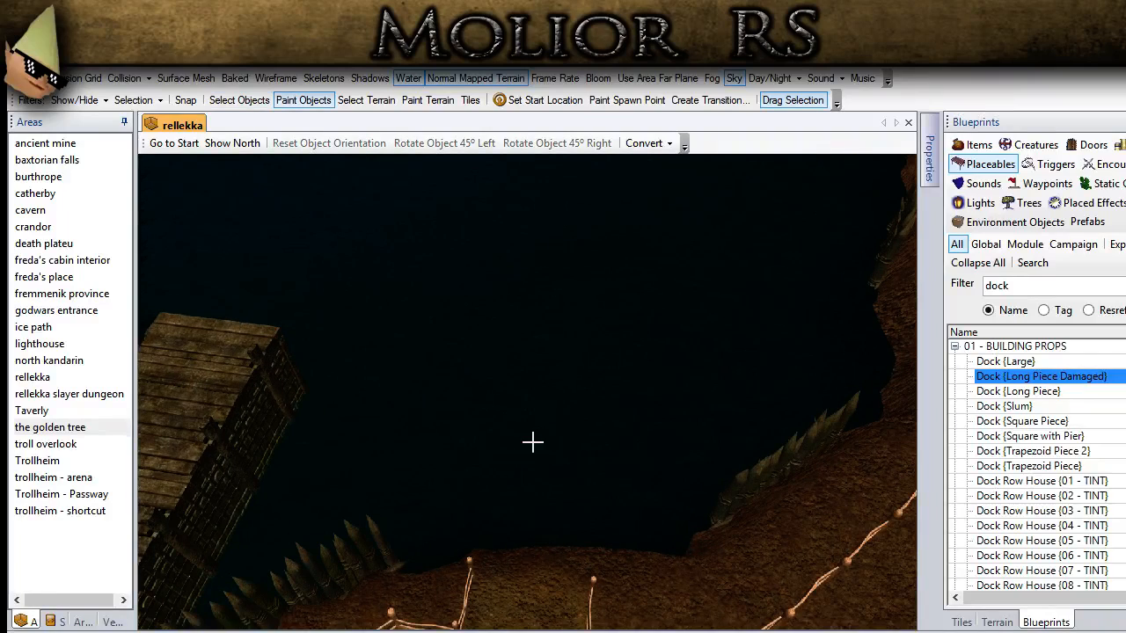
pyautogui.click(537, 548)
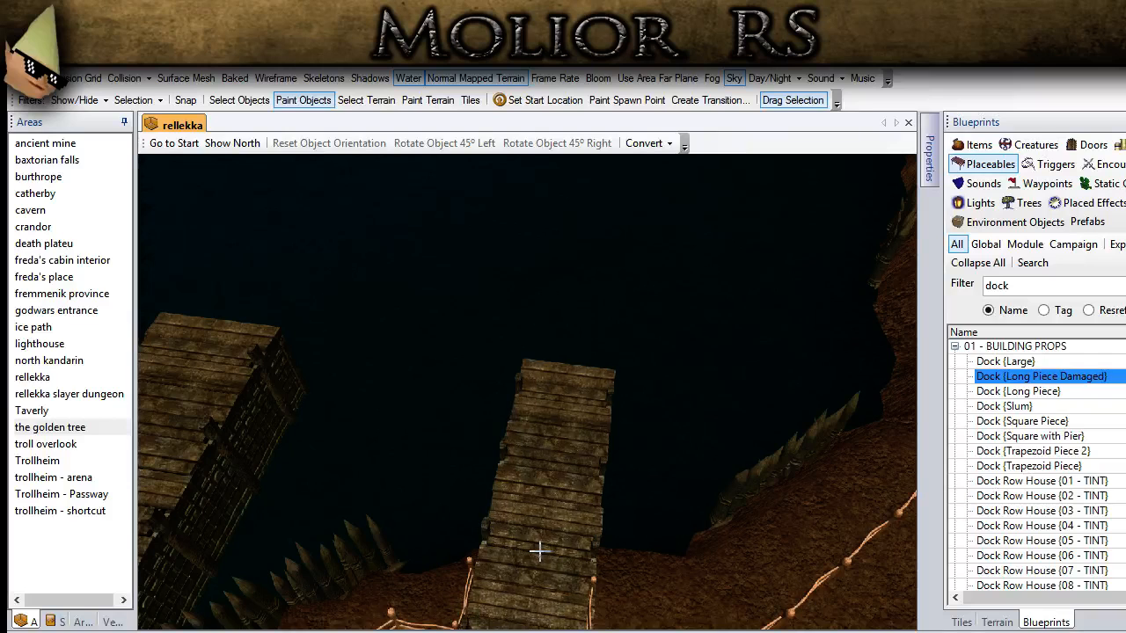
pyautogui.click(215, 98)
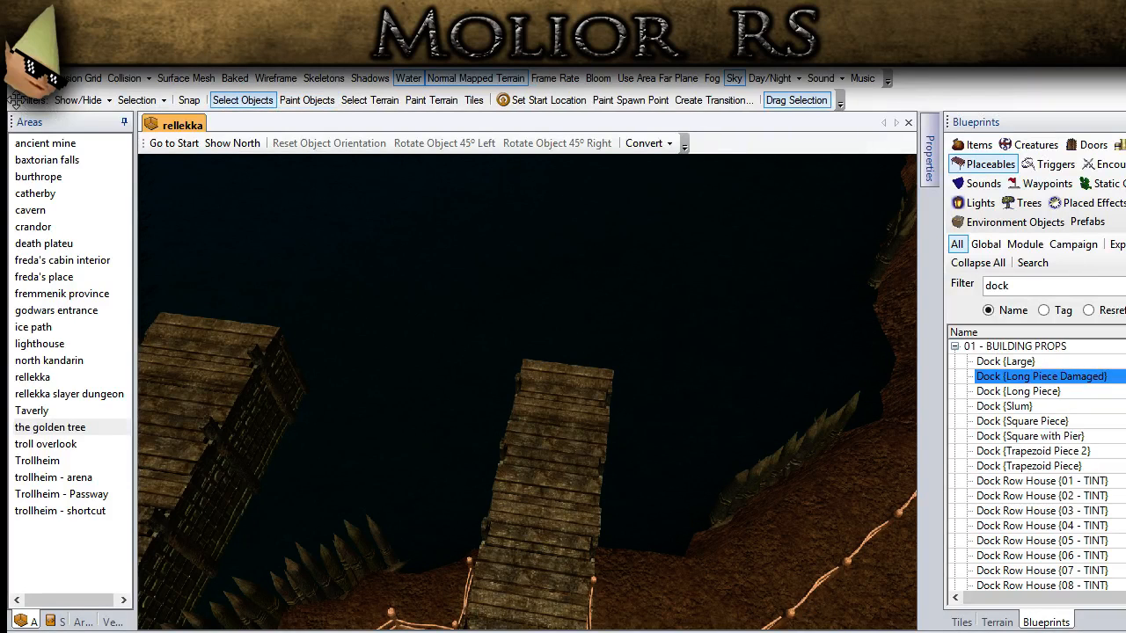
# Step: Nudge the new dock sideways and out over the water until its landward end sits between the fence ends at the bank
pyautogui.moveTo(529, 355); pyautogui.dragTo(494, 342, button='middle')
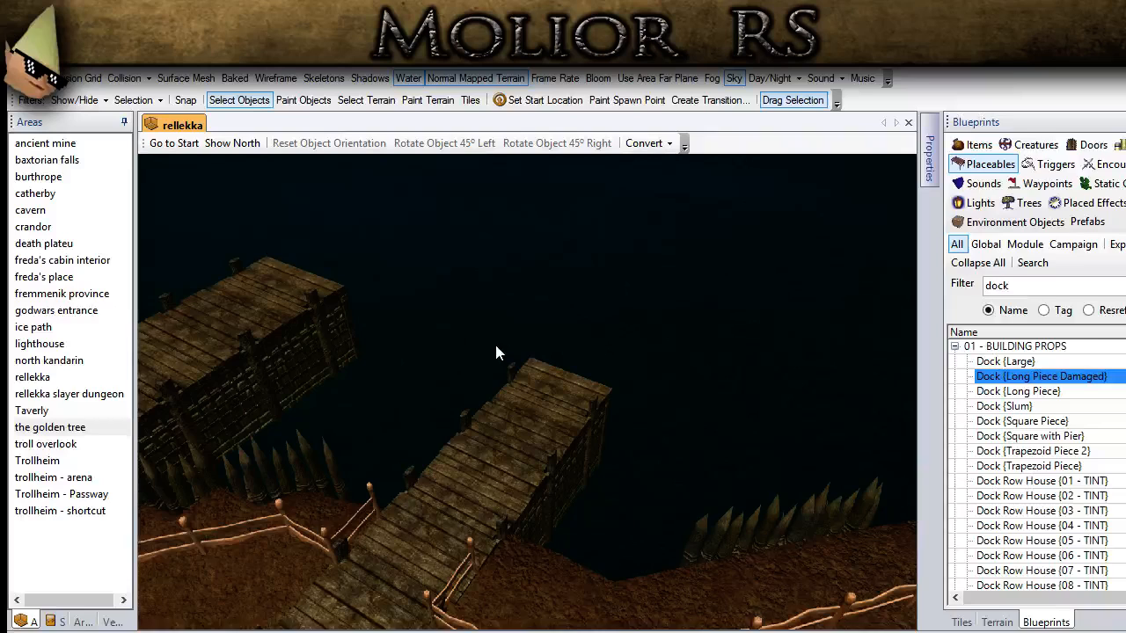
pyautogui.click(483, 474)
pyautogui.press('Right')
pyautogui.press('Right')
pyautogui.press('Right')
pyautogui.press('Right')
pyautogui.press('Right')
pyautogui.press('Right')
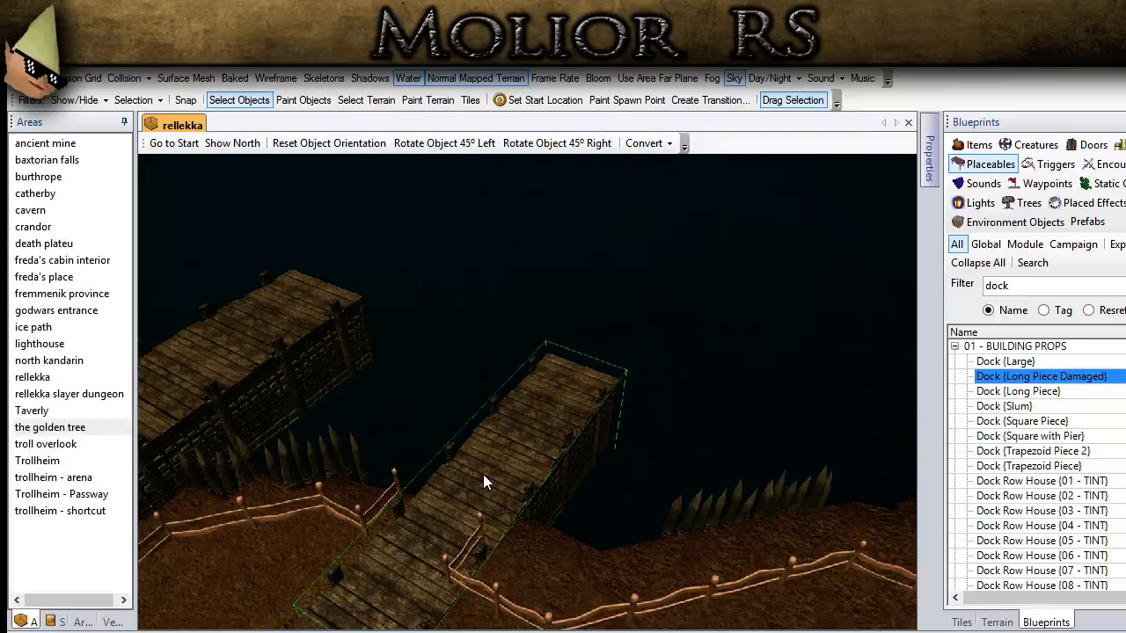
pyautogui.press('Up')
pyautogui.press('Up')
pyautogui.press('Up')
pyautogui.press('Up')
pyautogui.press('Up')
pyautogui.press('Up')
pyautogui.press('Up')
pyautogui.press('Up')
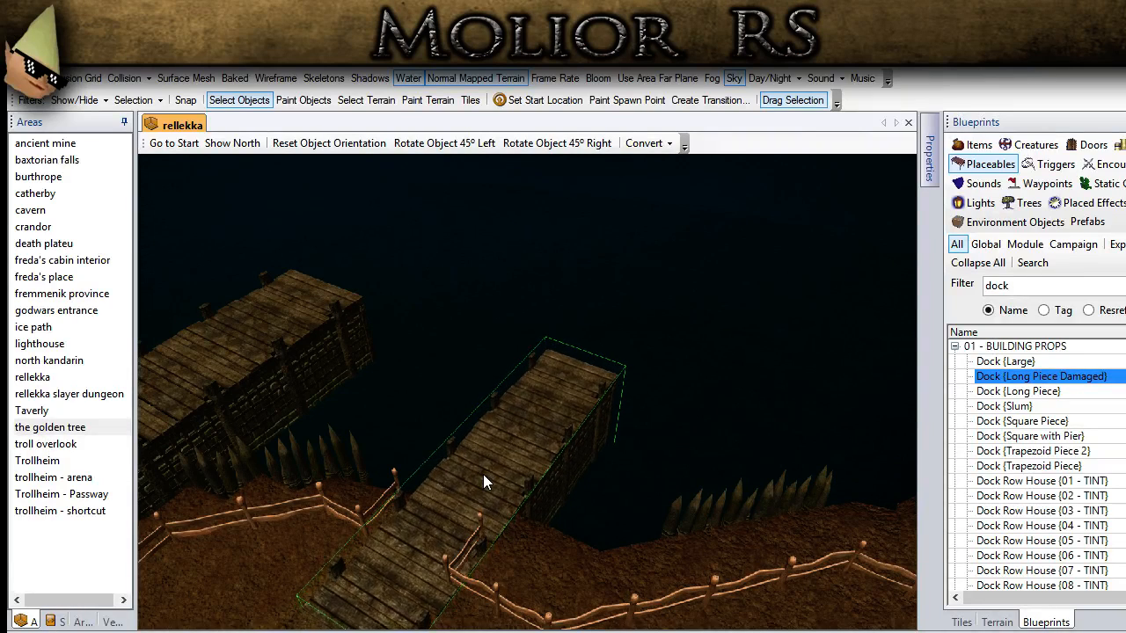
pyautogui.press('Up')
pyautogui.press('Up')
pyautogui.press('Up')
pyautogui.press('Up')
pyautogui.press('Right')
pyautogui.press('Right')
pyautogui.press('Right')
pyautogui.press('Right')
pyautogui.press('Right')
pyautogui.press('Right')
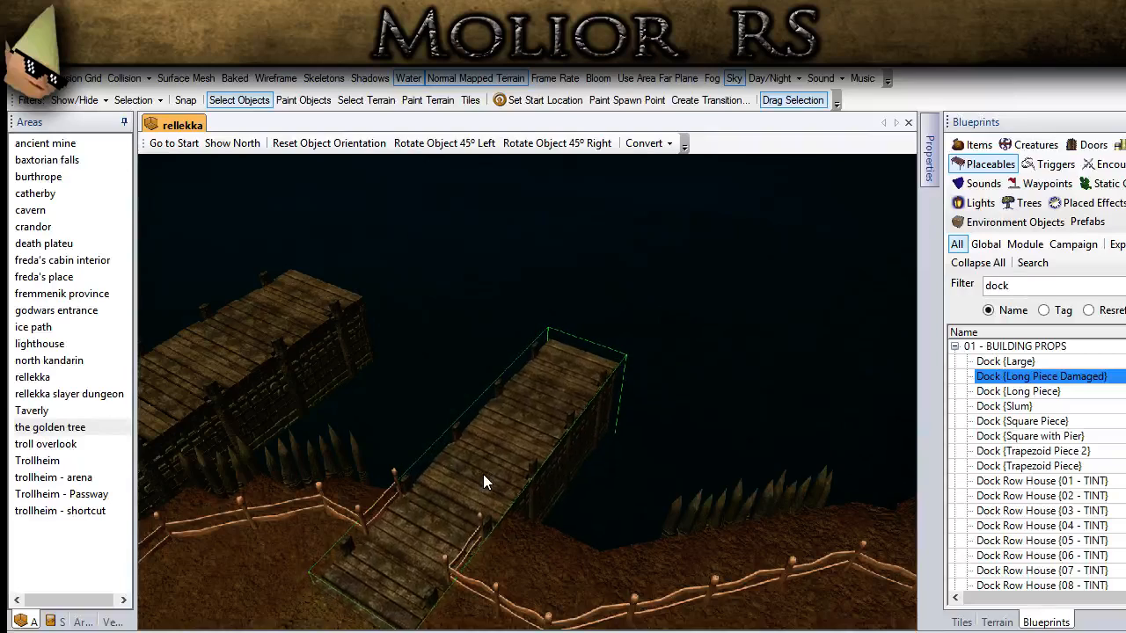
pyautogui.press('Up')
pyautogui.press('Up')
pyautogui.press('Up')
pyautogui.press('Up')
pyautogui.press('Up')
pyautogui.press('Up')
pyautogui.press('Up')
pyautogui.press('Up')
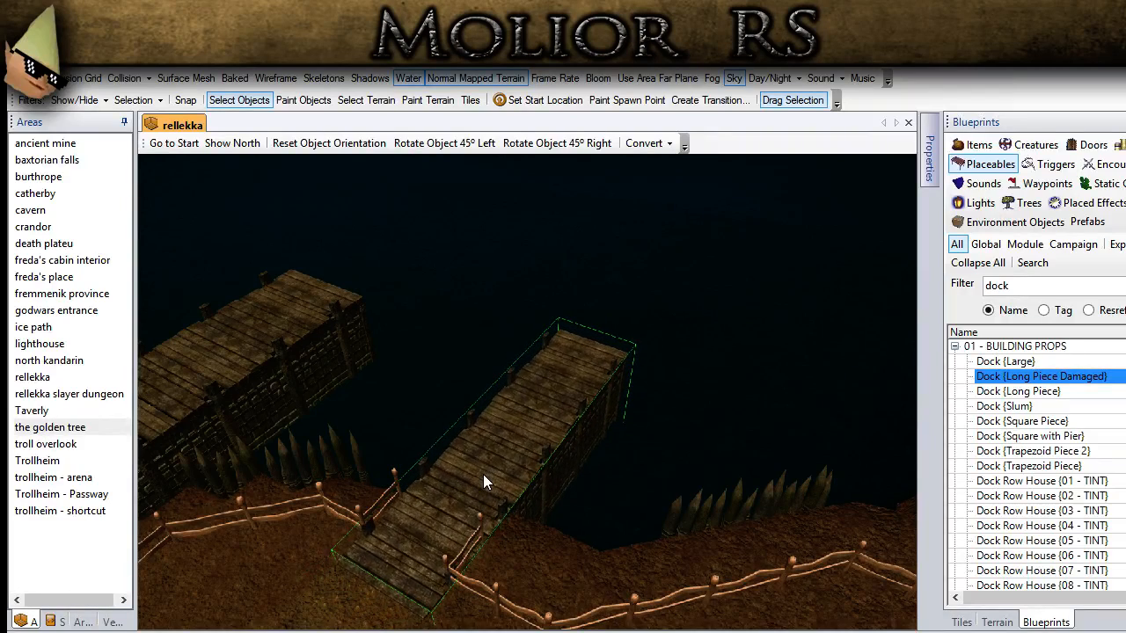
pyautogui.press('Up')
pyautogui.press('Up')
pyautogui.press('Up')
pyautogui.press('Up')
pyautogui.press('Up')
pyautogui.press('Up')
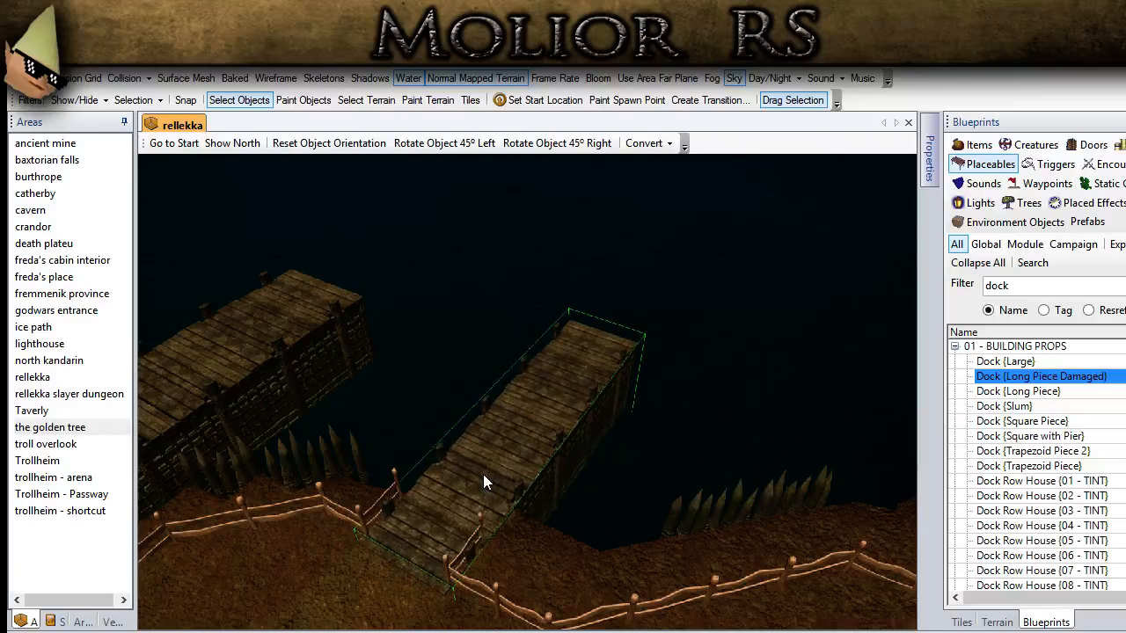
pyautogui.press('Up')
pyautogui.press('Up')
pyautogui.press('Up')
pyautogui.press('Up')
pyautogui.press('Up')
pyautogui.press('Up')
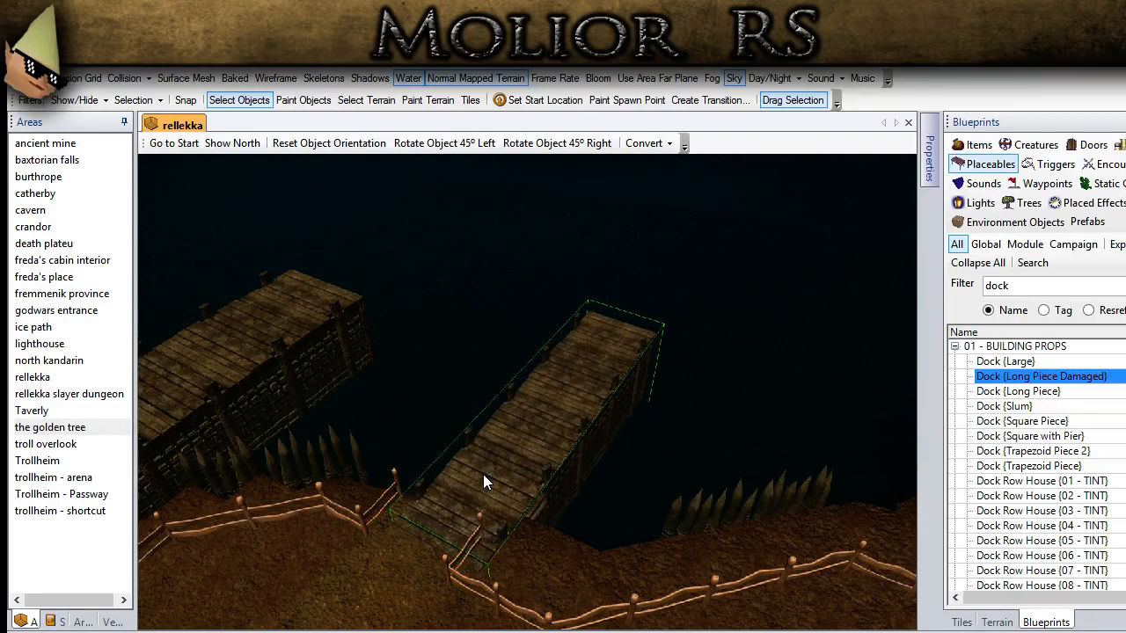
pyautogui.press('Up')
pyautogui.press('Up')
pyautogui.press('Up')
pyautogui.press('Up')
pyautogui.press('Up')
pyautogui.press('Up')
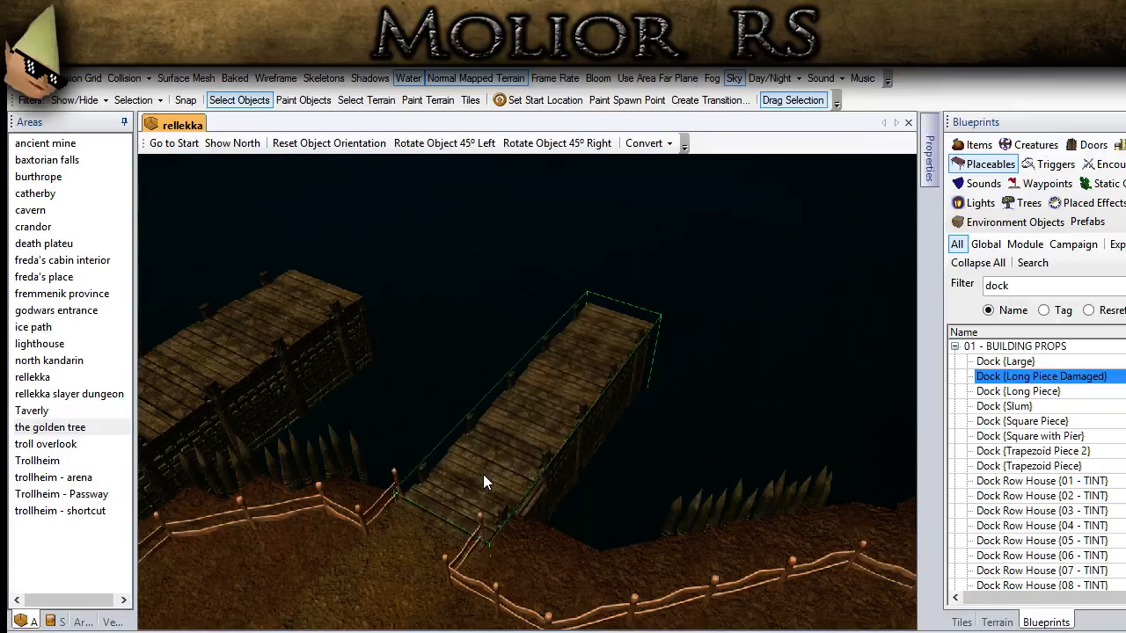
pyautogui.press('Down')
pyautogui.press('Down')
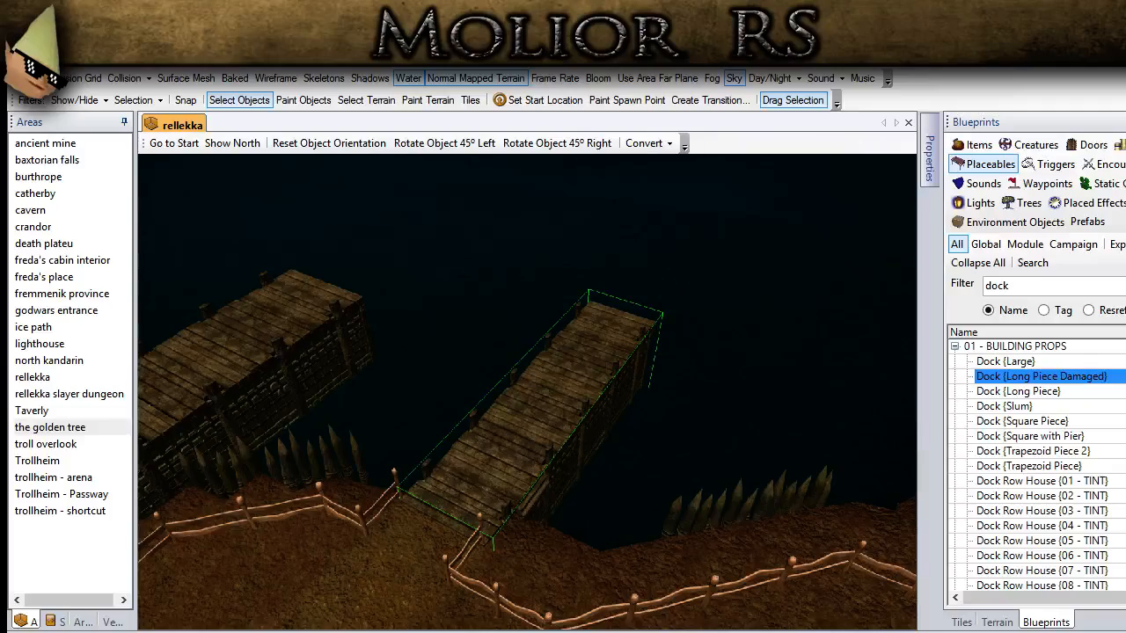
# Step: Place another copy of the long dock at the following fence opening, near the large boulder
pyautogui.scroll(2, 525, 421)
pyautogui.moveTo(525, 421); pyautogui.dragTo(470, 424, button='middle')
pyautogui.scroll(-5, 469, 424)
pyautogui.keyDown('ctrl'); pyautogui.moveTo(636, 534); pyautogui.dragTo(311, 434); pyautogui.keyUp('ctrl')
pyautogui.scroll(2, 562, 517)
pyautogui.keyDown('ctrl'); pyautogui.moveTo(756, 519); pyautogui.dragTo(473, 508); pyautogui.keyUp('ctrl')
pyautogui.scroll(2, 473, 508)
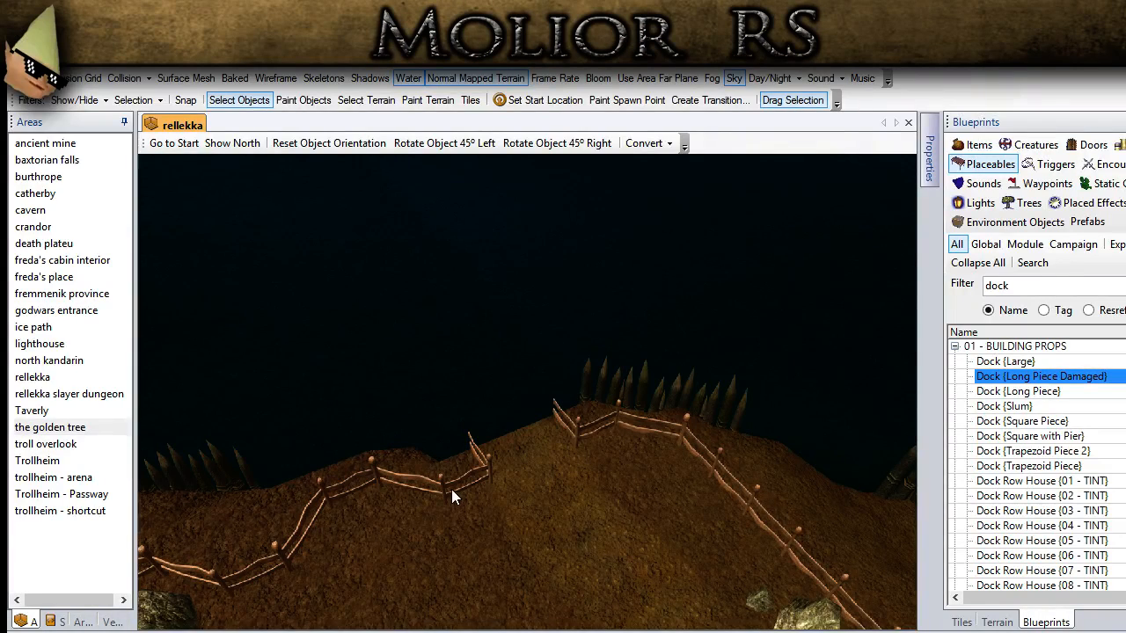
pyautogui.moveTo(452, 490); pyautogui.dragTo(410, 496, button='middle')
pyautogui.keyDown('ctrl'); pyautogui.moveTo(410, 496); pyautogui.dragTo(477, 448); pyautogui.keyUp('ctrl')
pyautogui.click(303, 100)
pyautogui.click(540, 425)
pyautogui.click(240, 101)
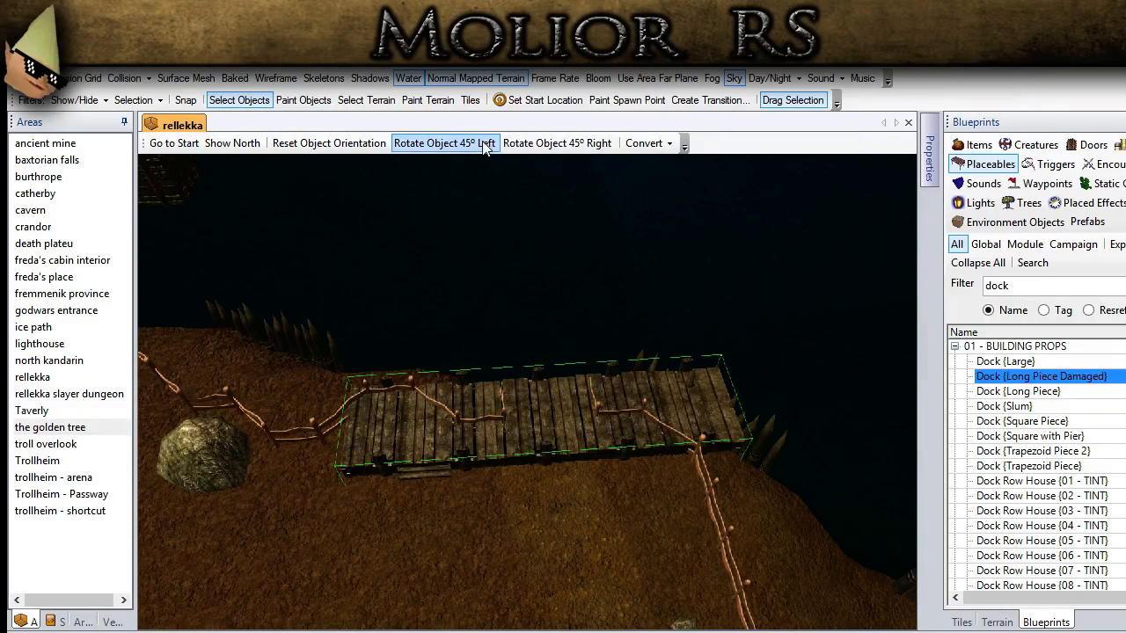
# Step: Rotate the newest dock left in 45° steps to point out over the water and fit its landward end into the fence gap
pyautogui.click(444, 142)
pyautogui.click(444, 143)
pyautogui.moveTo(481, 351); pyautogui.dragTo(320, 529, button='middle')
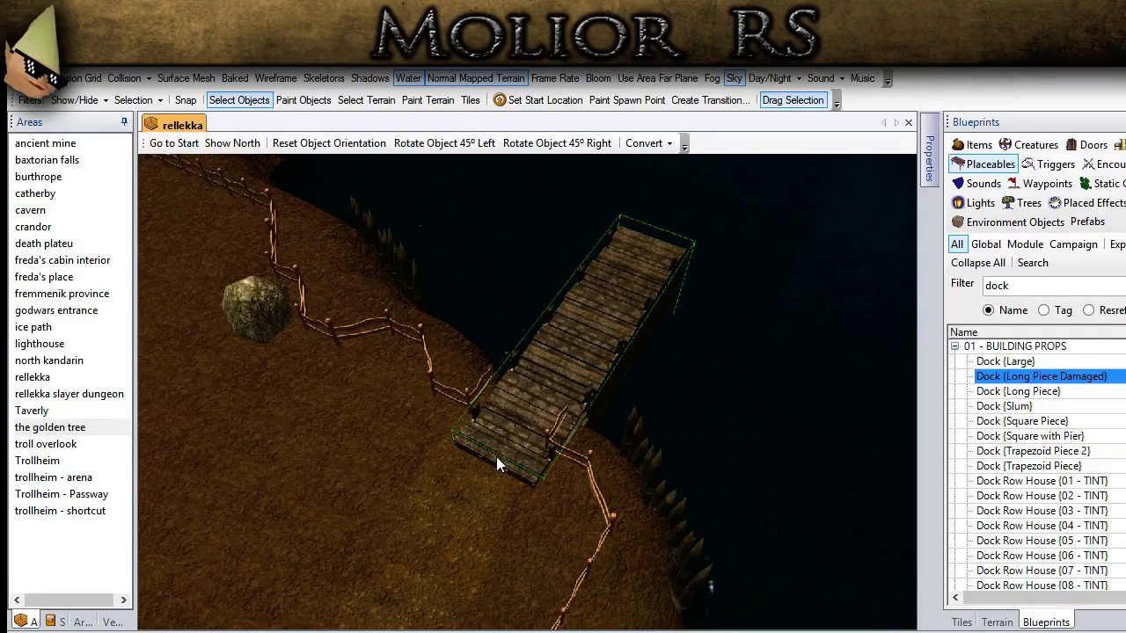
pyautogui.scroll(4, 496, 456)
pyautogui.moveTo(489, 509); pyautogui.dragTo(516, 438)
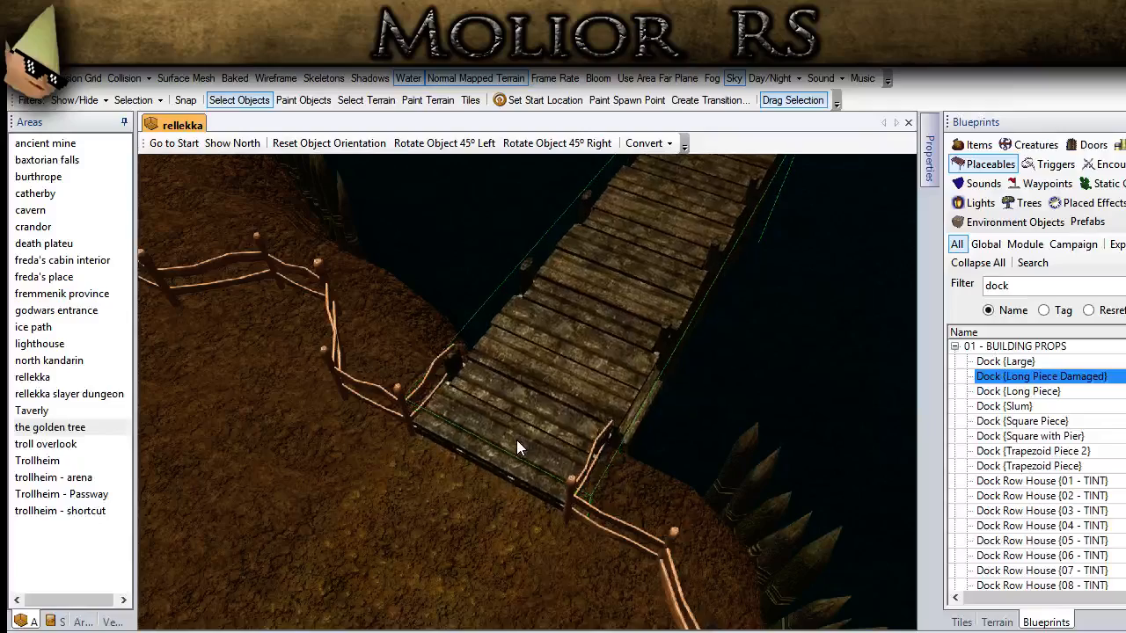
# Step: Show the surface mesh, lower the dock toward the ground and fine-tune its position between the fence posts
pyautogui.click(186, 78)
pyautogui.press('Down')
pyautogui.press('Down')
pyautogui.press('Down')
pyautogui.press('Down')
pyautogui.press('Down')
pyautogui.press('Down')
pyautogui.press('Down')
pyautogui.press('Down')
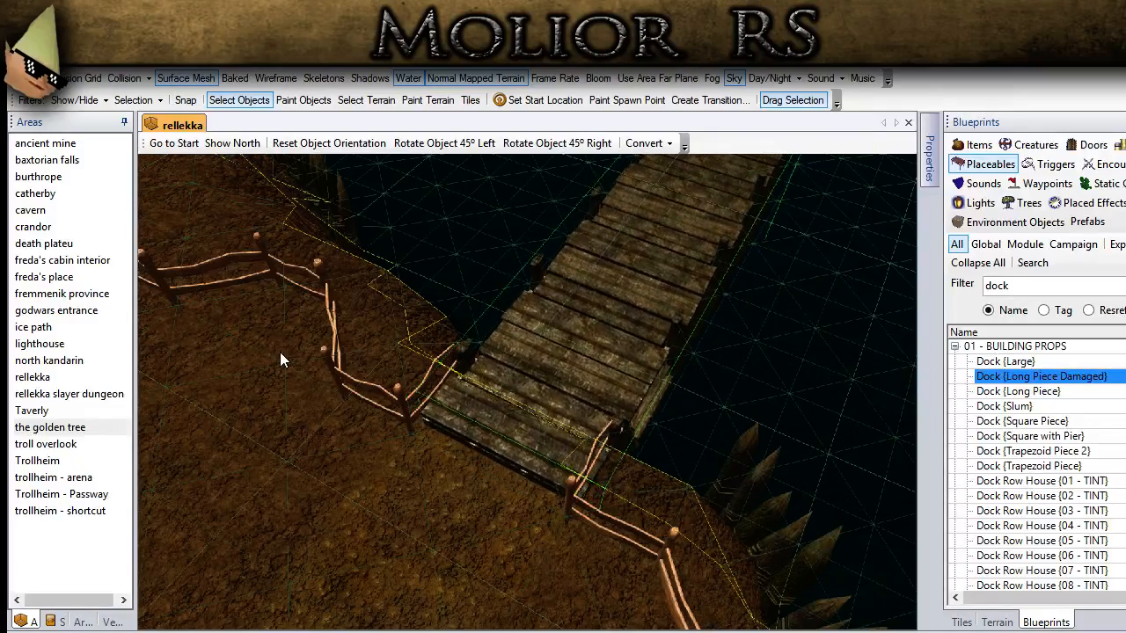
pyautogui.press('pagedown')
pyautogui.press('pagedown')
pyautogui.press('pagedown')
pyautogui.press('pagedown')
pyautogui.press('pagedown')
pyautogui.press('pagedown')
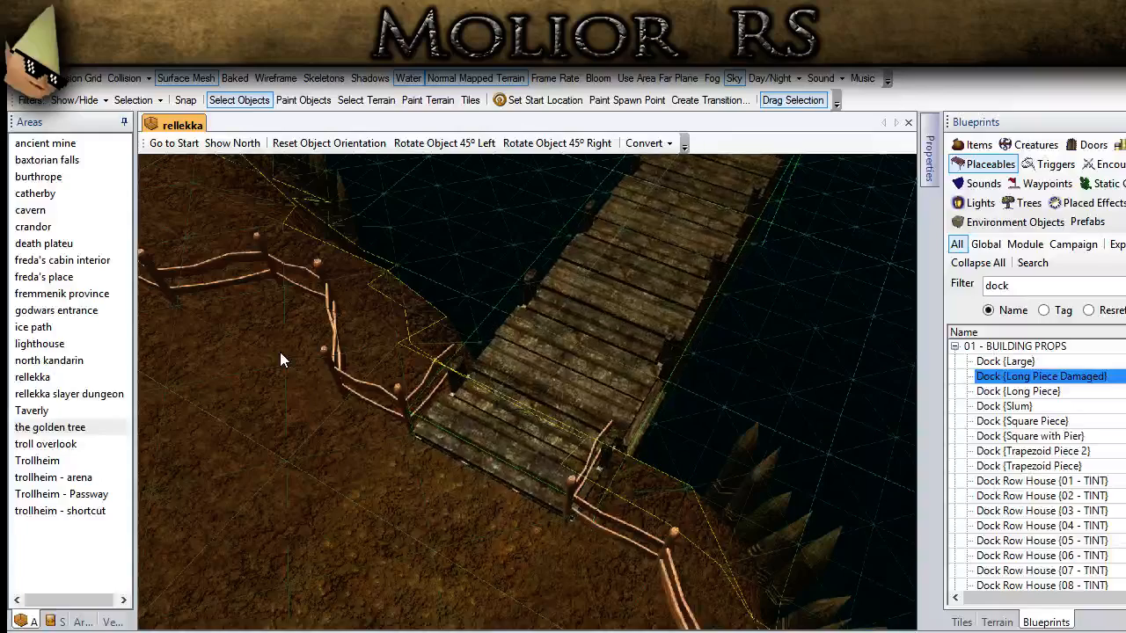
pyautogui.press('Right')
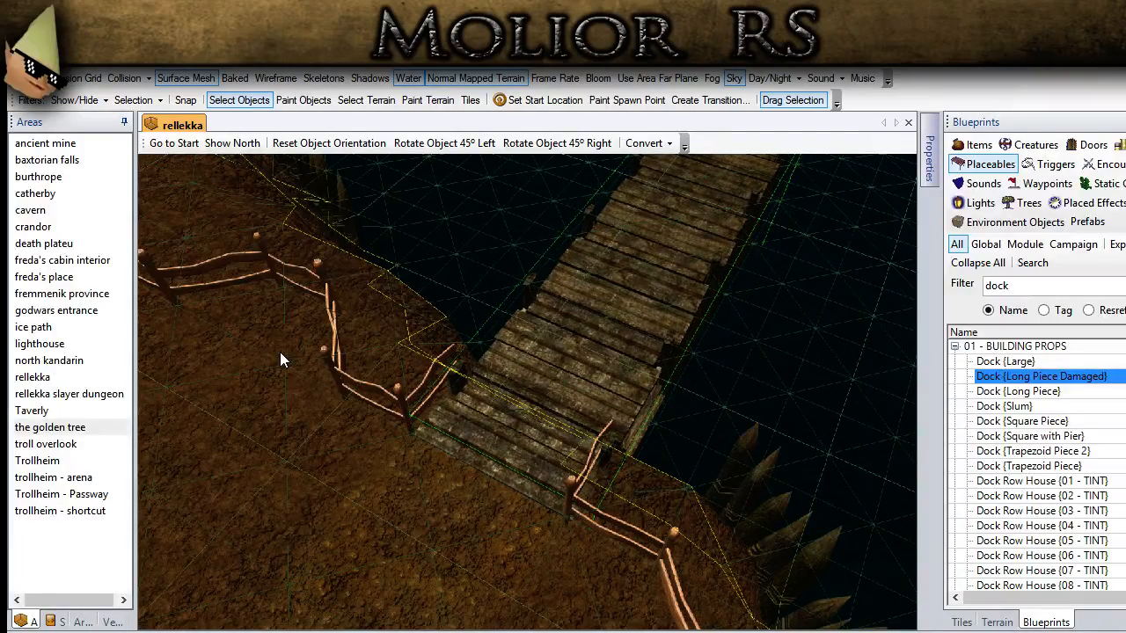
pyautogui.press('Right')
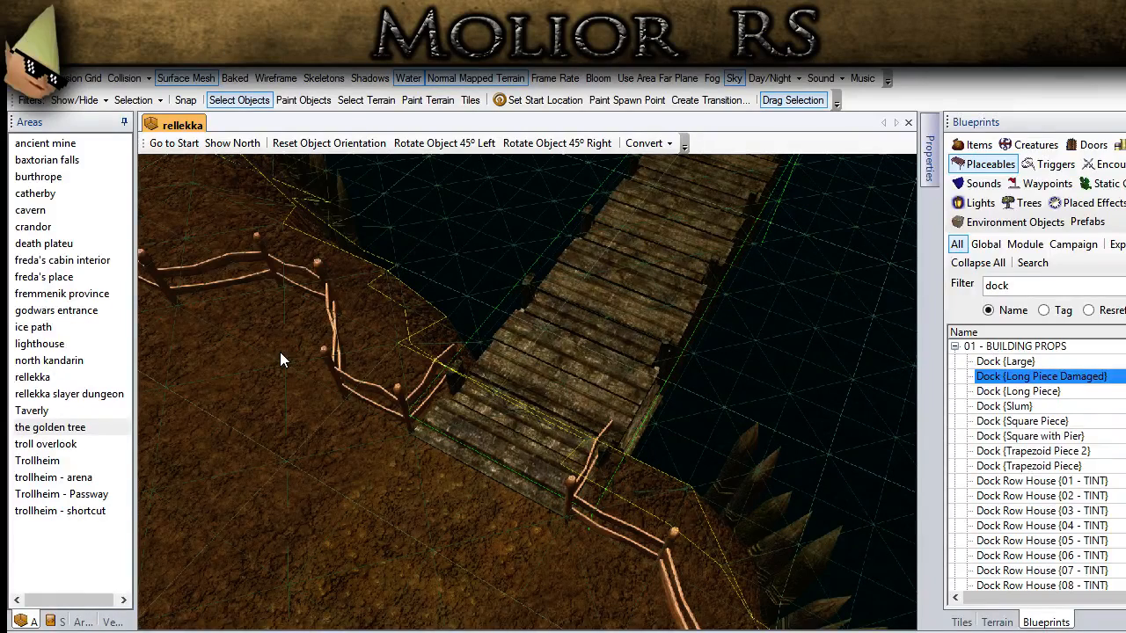
pyautogui.press('Right')
# Step: Lengthen the dock by setting the first value of its scale to 1.5
pyautogui.scroll(-3, 465, 420)
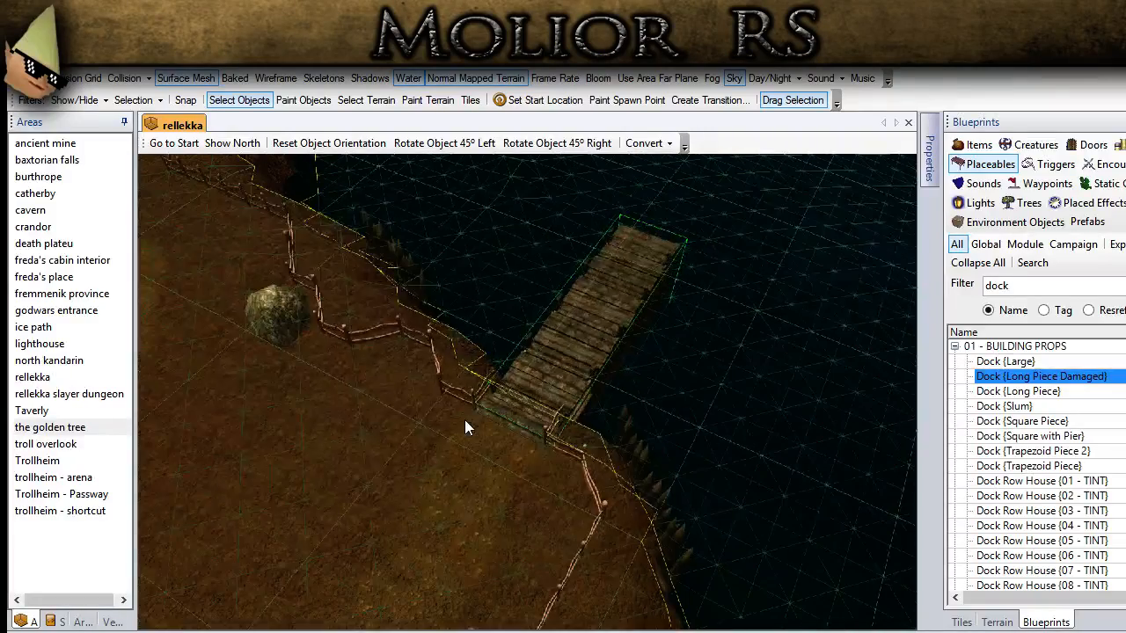
pyautogui.scroll(-3, 677, 380)
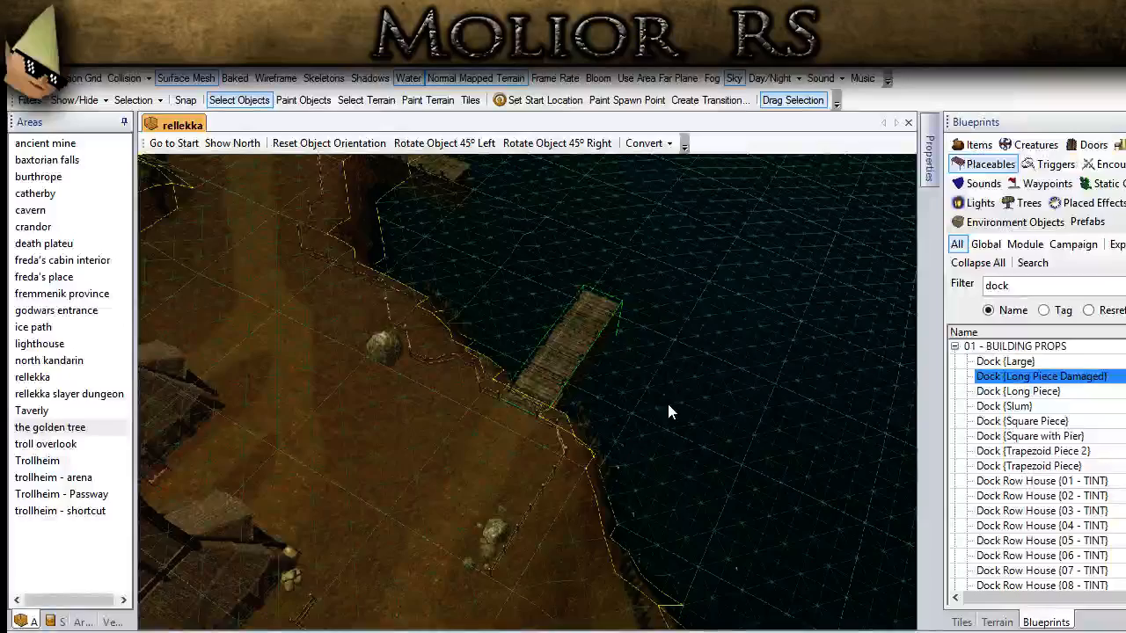
pyautogui.scroll(-2, 668, 409)
pyautogui.scroll(-2, 666, 414)
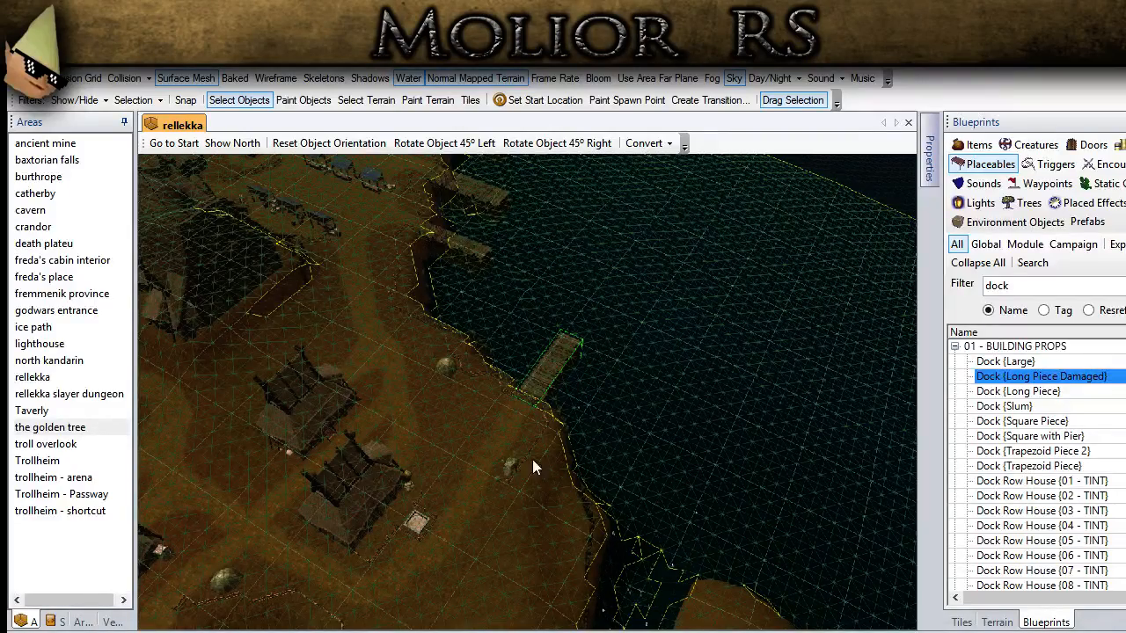
pyautogui.scroll(3, 615, 355)
pyautogui.click(930, 167)
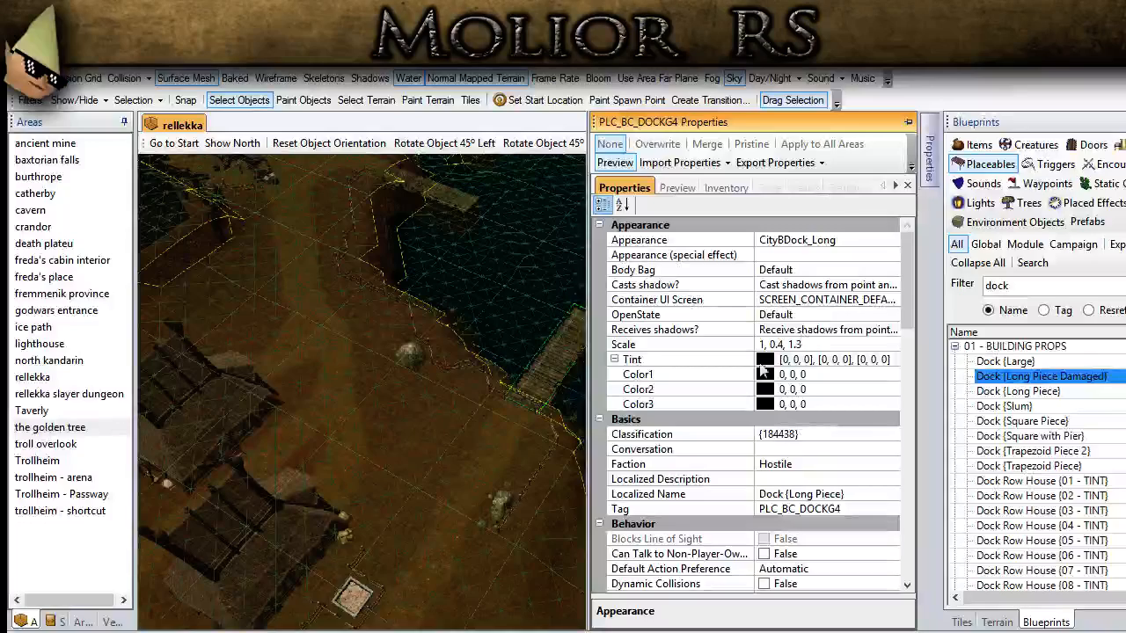
pyautogui.doubleClick(761, 344)
pyautogui.write('1.5')
pyautogui.press('Return')
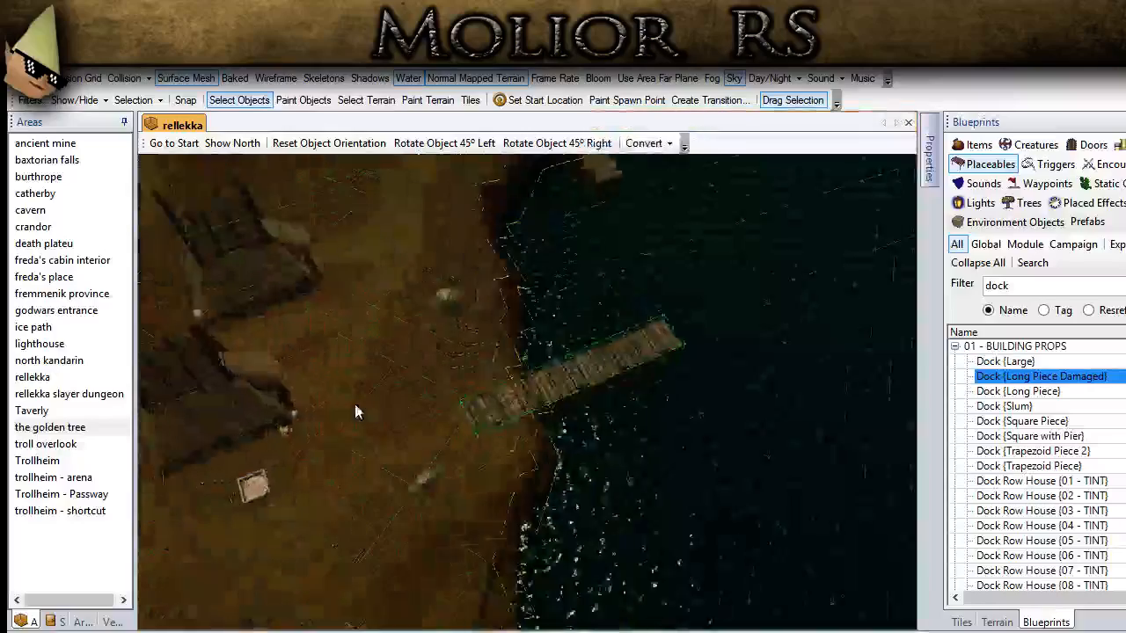
# Step: Enable Height Lock for the lengthened dock and slide it outward so its landward end fits the fence gap
pyautogui.scroll(4, 615, 470)
pyautogui.moveTo(615, 470); pyautogui.dragTo(738, 309, button='middle')
pyautogui.moveTo(923, 165)
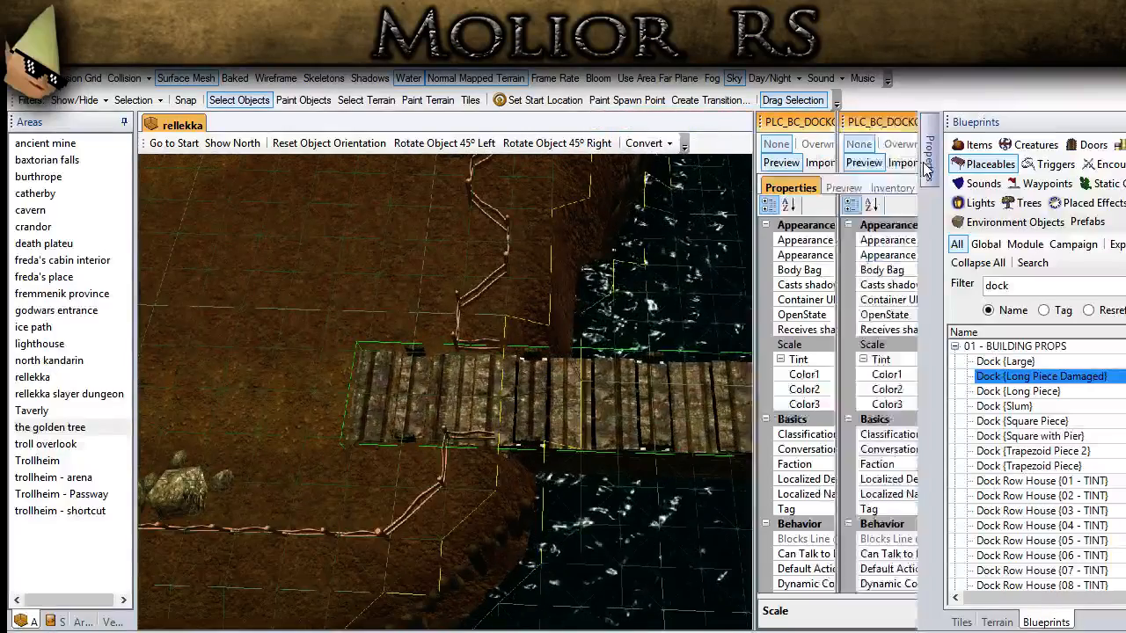
pyautogui.scroll(-15, 772, 444)
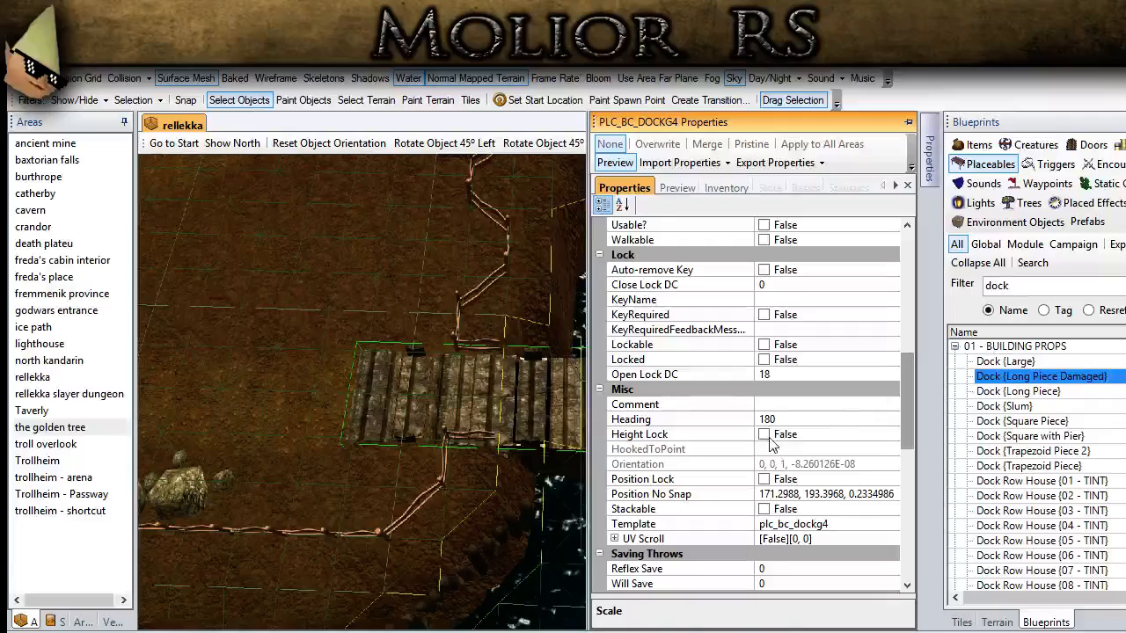
pyautogui.click(765, 435)
pyautogui.scroll(1, 452, 403)
pyautogui.moveTo(450, 409); pyautogui.dragTo(549, 437)
pyautogui.moveTo(550, 437); pyautogui.dragTo(666, 424, button='middle')
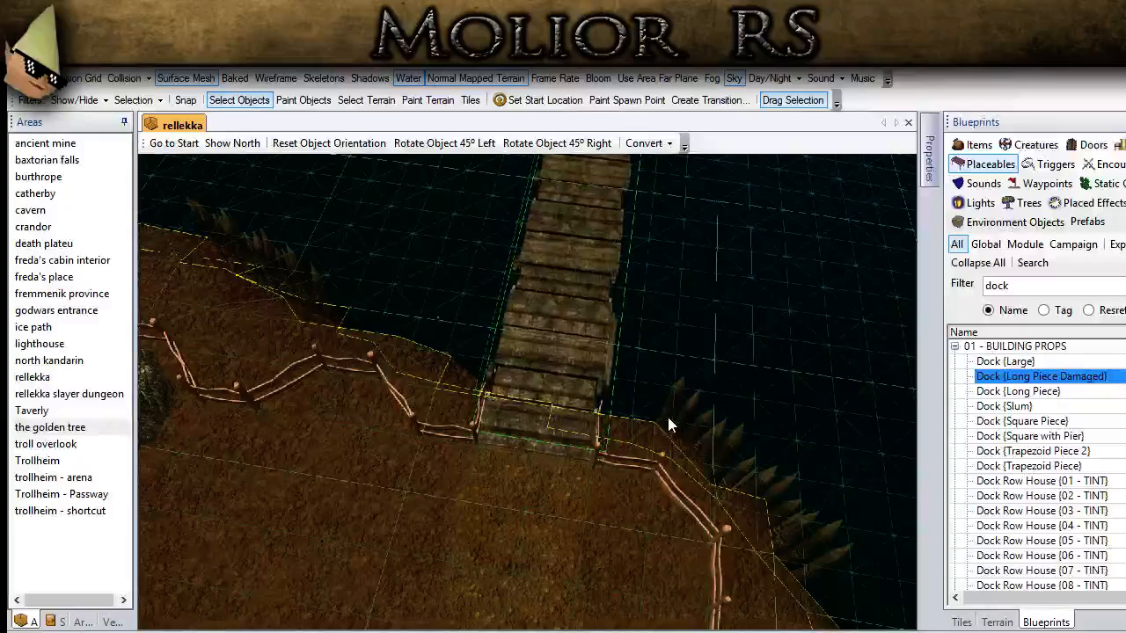
pyautogui.click(692, 340)
# Step: Filter the placeable blueprints by "ship" to find vessels for the waters around the docks
pyautogui.scroll(-5, 351, 568)
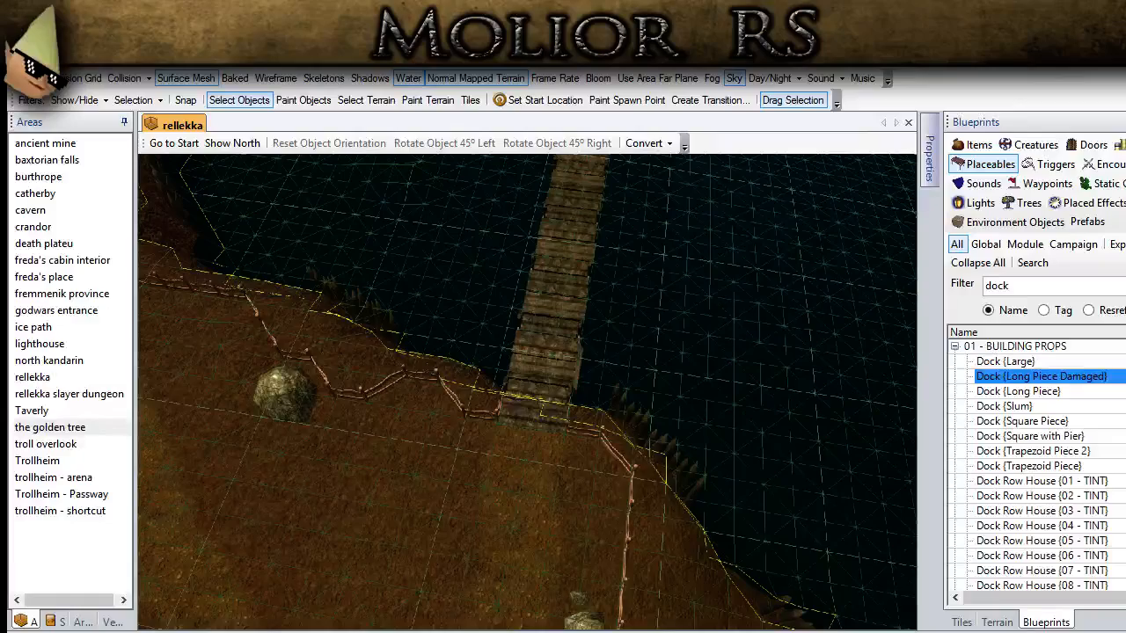
pyautogui.scroll(-5, 397, 518)
pyautogui.moveTo(397, 519); pyautogui.dragTo(475, 484, button='middle')
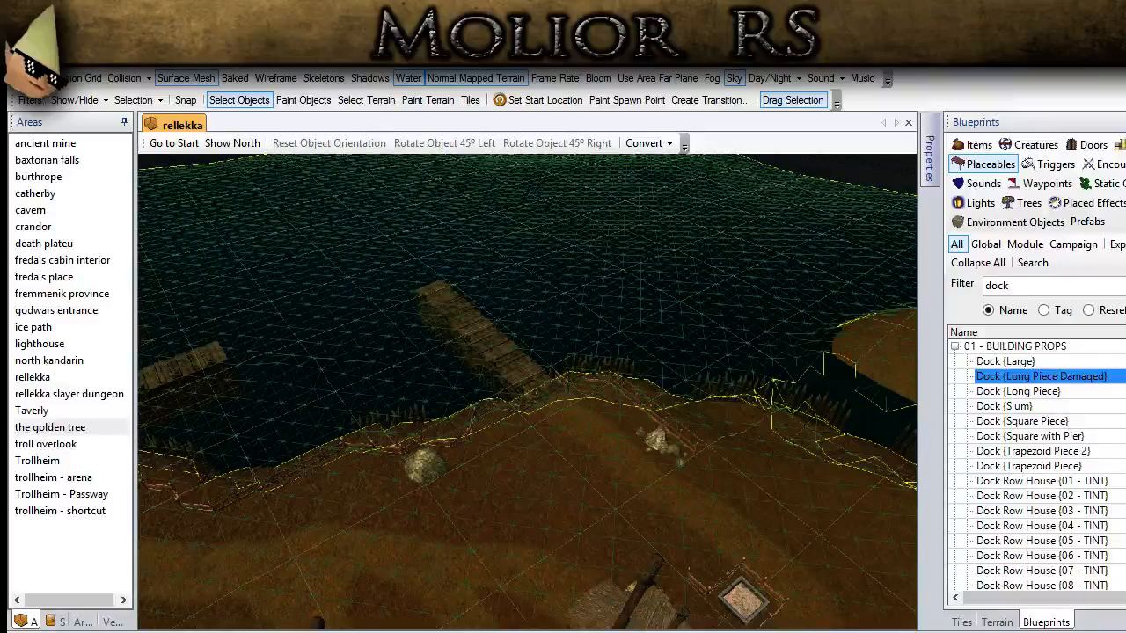
pyautogui.scroll(-3, 419, 520)
pyautogui.moveTo(419, 519); pyautogui.dragTo(666, 510, button='middle')
pyautogui.doubleClick(997, 285)
pyautogui.write('ship')
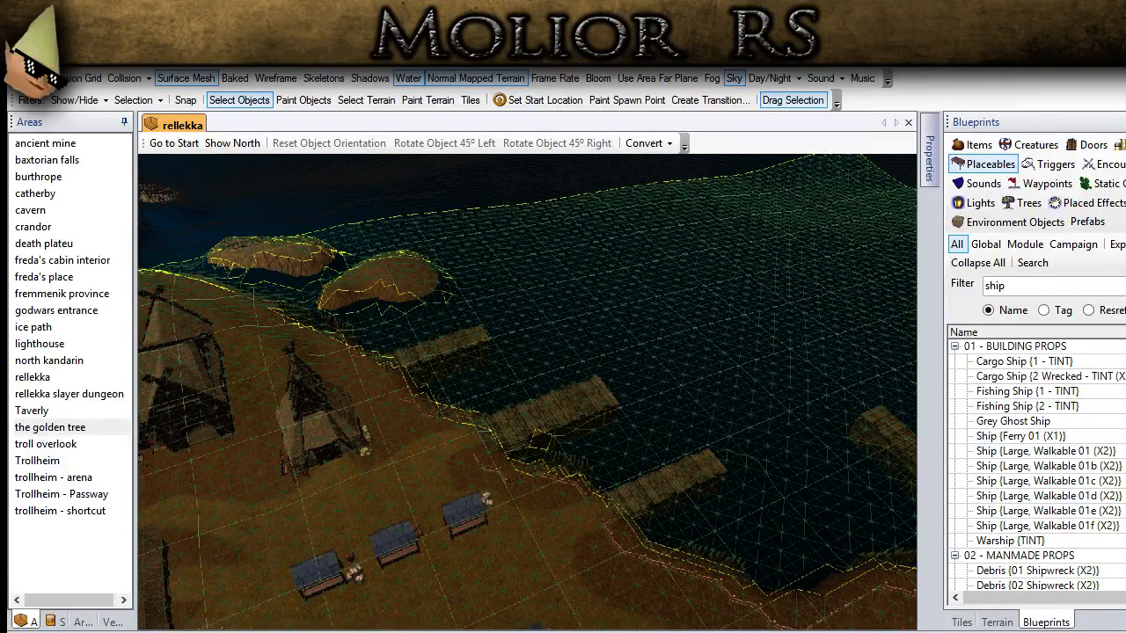
# Step: Place Ship {Ferry 01 (X1)} in the water between the two neighbouring docks
pyautogui.click(1056, 286)
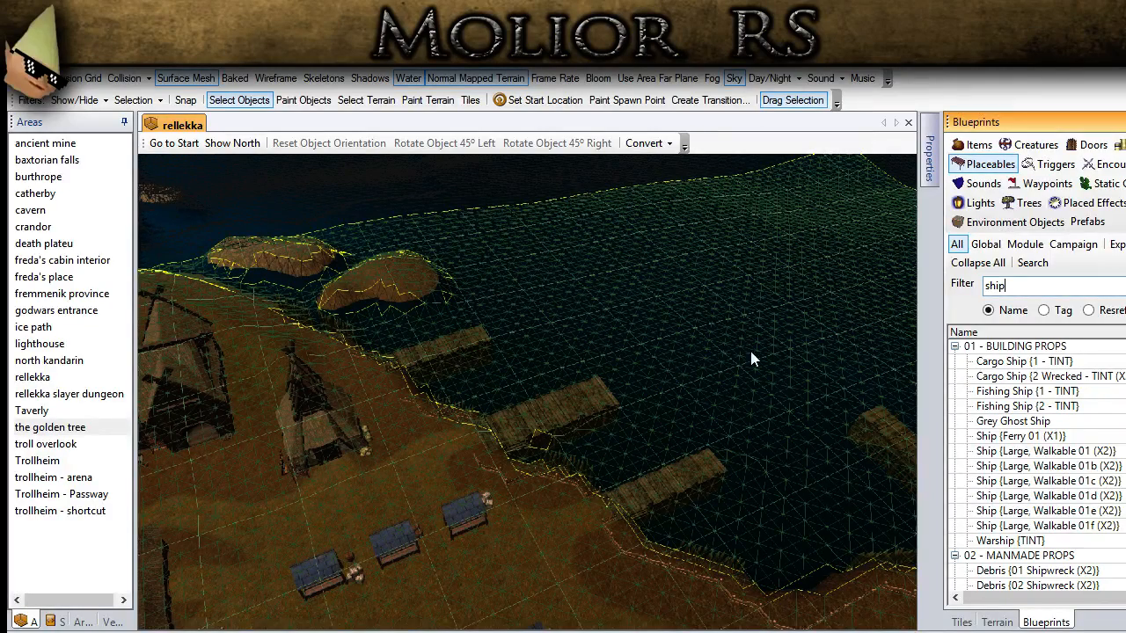
pyautogui.click(597, 326)
pyautogui.scroll(8, 572, 334)
pyautogui.scroll(-4, 1015, 416)
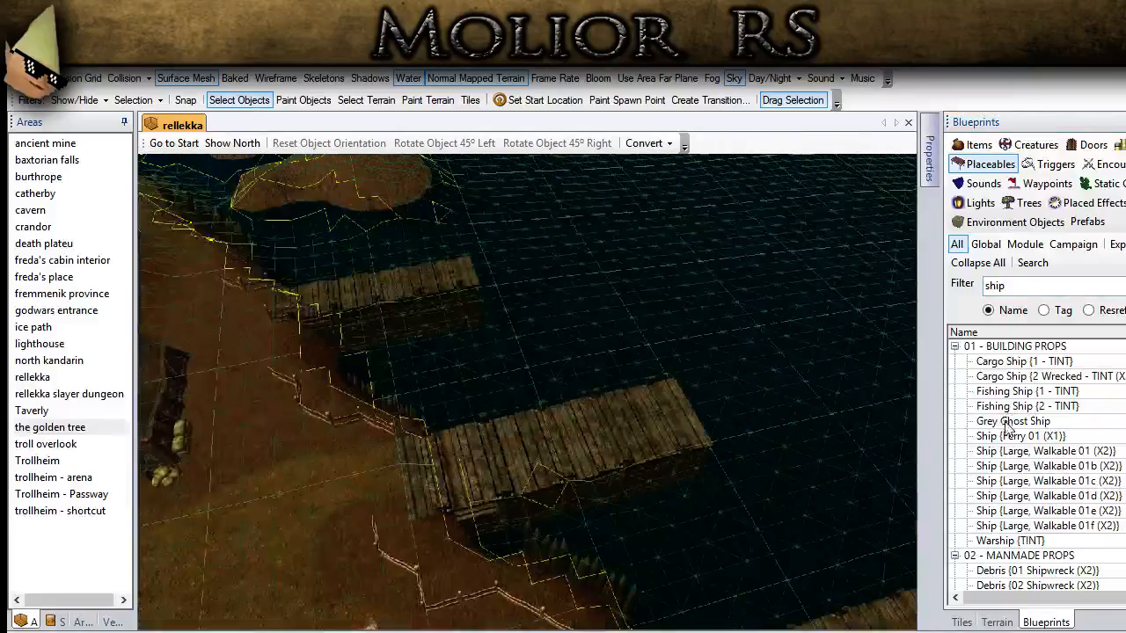
pyautogui.click(1012, 435)
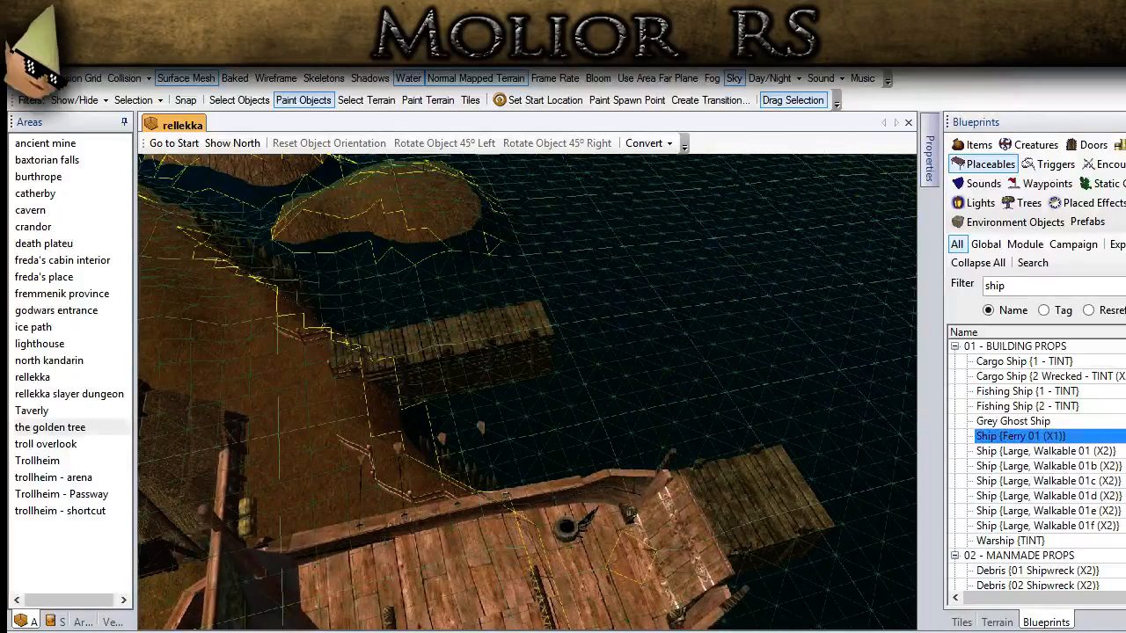
pyautogui.scroll(-5, 598, 434)
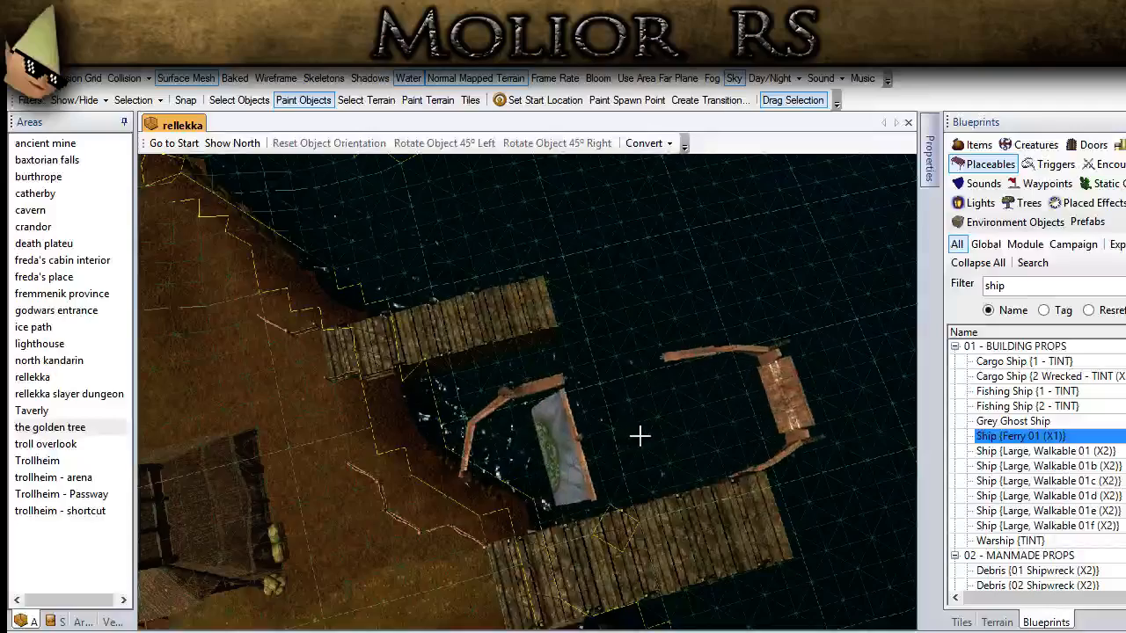
pyautogui.scroll(3, 640, 436)
pyautogui.click(678, 440)
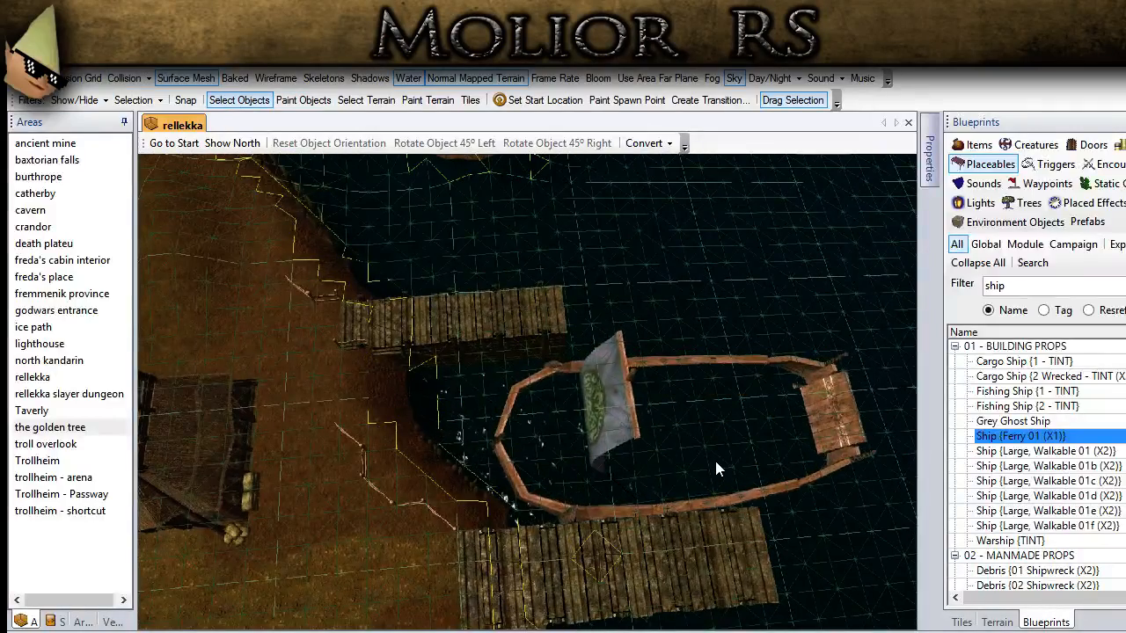
# Step: Raise the ferry until its deck clears the water and hide the surface mesh
pyautogui.scroll(3, 714, 447)
pyautogui.moveTo(713, 418); pyautogui.dragTo(508, 338, button='middle')
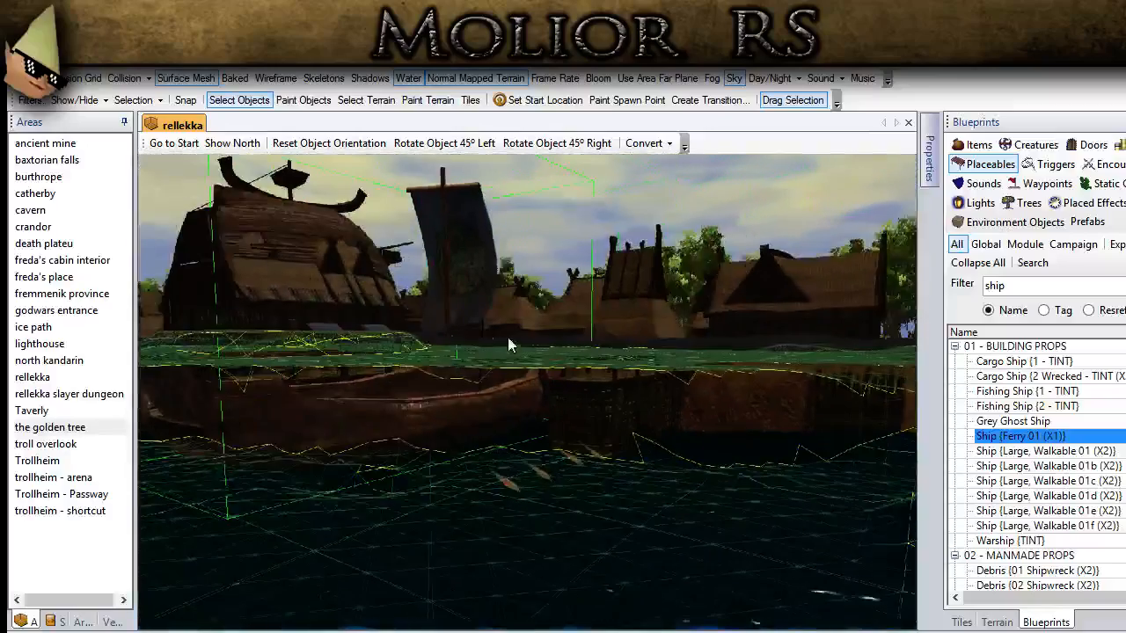
pyautogui.click(196, 78)
pyautogui.moveTo(431, 513); pyautogui.dragTo(371, 573, button='middle')
pyautogui.scroll(1, 370, 573)
# Step: Rotate the ferry to the right in 45° steps and move it so its stern meets the middle dock's outer end
pyautogui.click(574, 151)
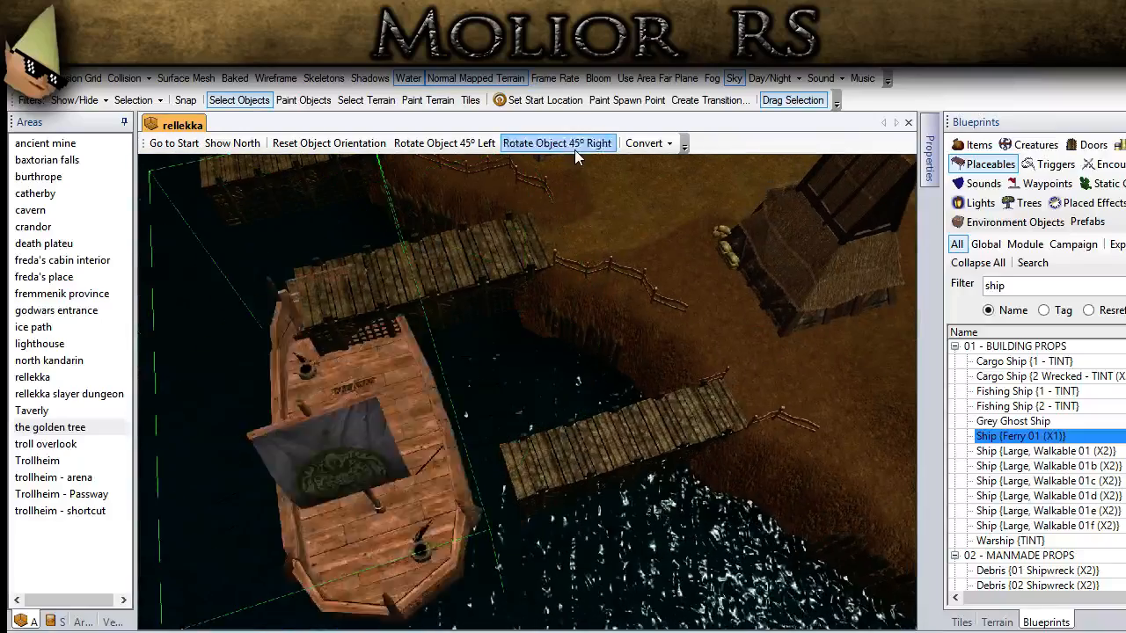
pyautogui.click(574, 151)
pyautogui.moveTo(407, 417); pyautogui.dragTo(419, 371, button='middle')
pyautogui.moveTo(418, 371); pyautogui.dragTo(311, 325)
pyautogui.moveTo(312, 325); pyautogui.dragTo(466, 255, button='middle')
pyautogui.click(501, 422)
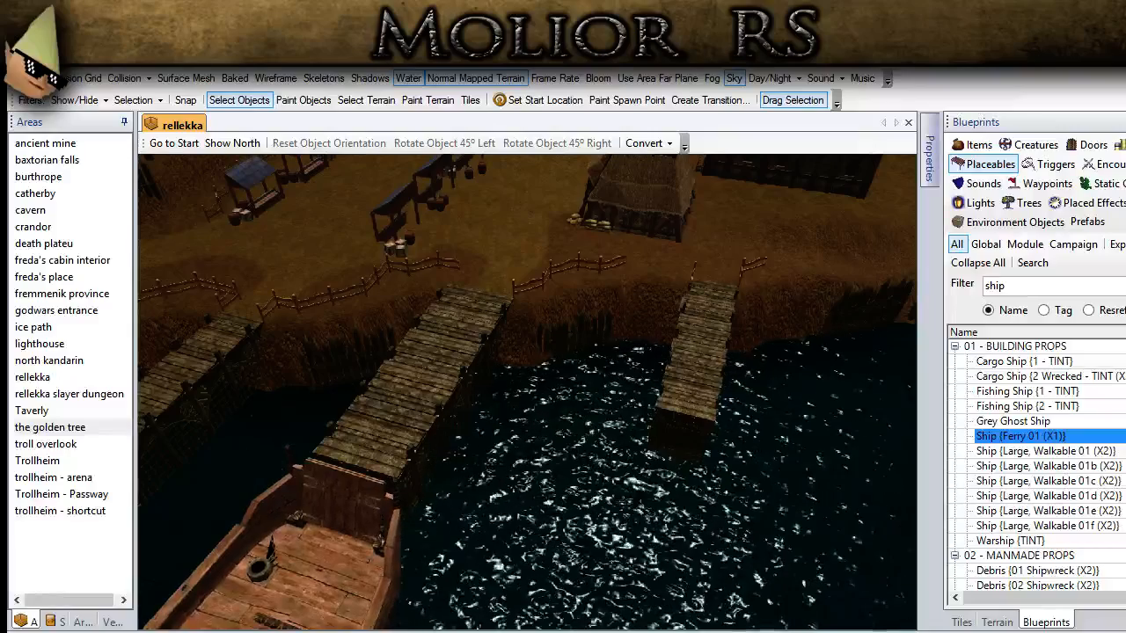
# Step: Compare the two fishing ships and place Fishing Ship {2 - TINT} in the water near the dock closest to the islets
pyautogui.moveTo(502, 440); pyautogui.dragTo(356, 457, button='middle')
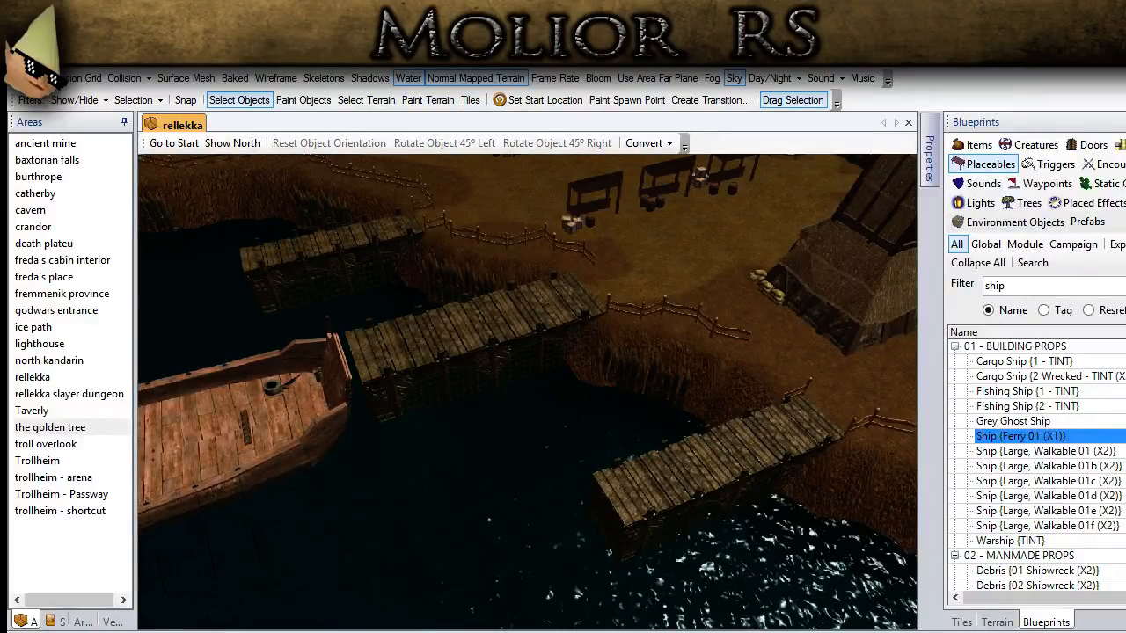
pyautogui.click(1025, 392)
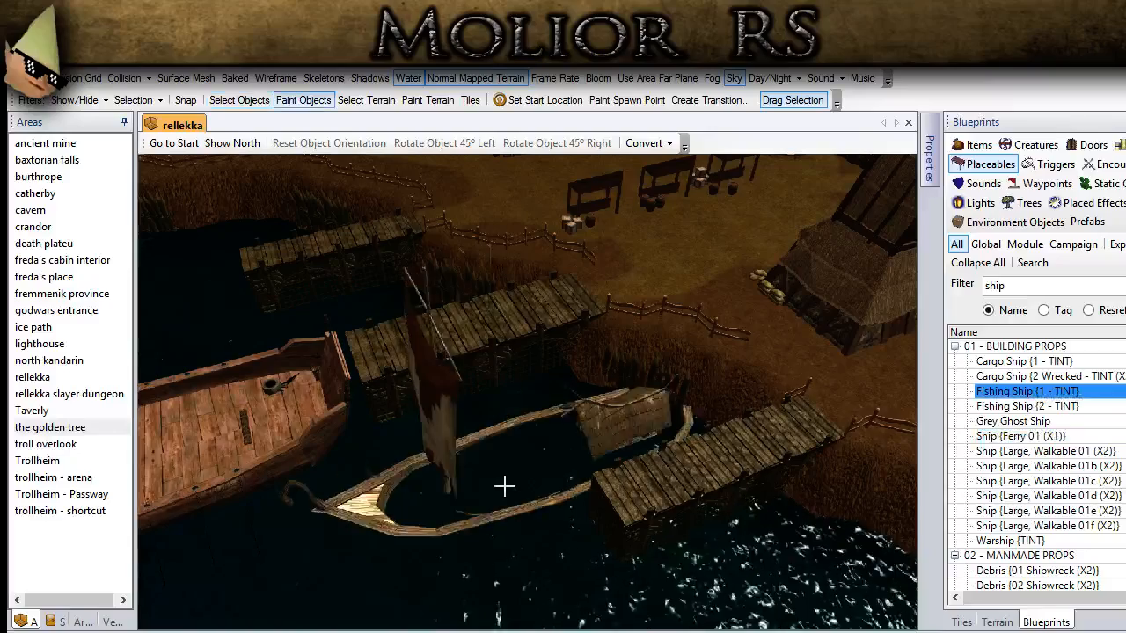
pyautogui.press('Down')
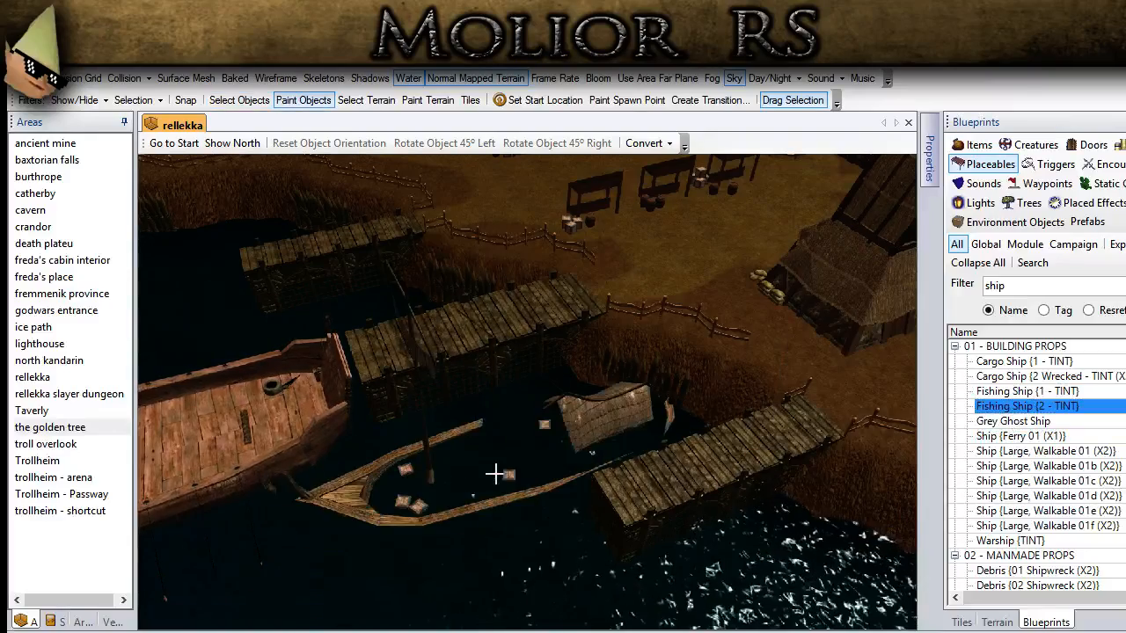
pyautogui.moveTo(657, 409); pyautogui.dragTo(680, 383, button='middle')
pyautogui.moveTo(685, 393)
pyautogui.mouseDown(button='middle')
pyautogui.moveTo(518, 251)
pyautogui.moveTo(557, 412)
pyautogui.moveTo(513, 510)
pyautogui.mouseUp(button='middle')
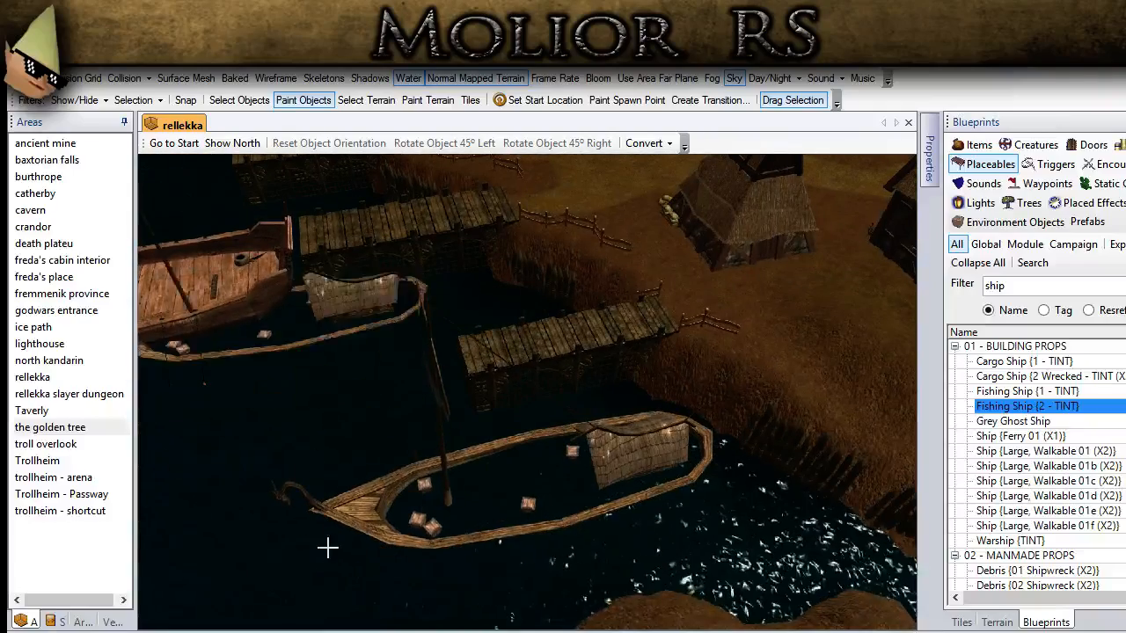
pyautogui.click(239, 101)
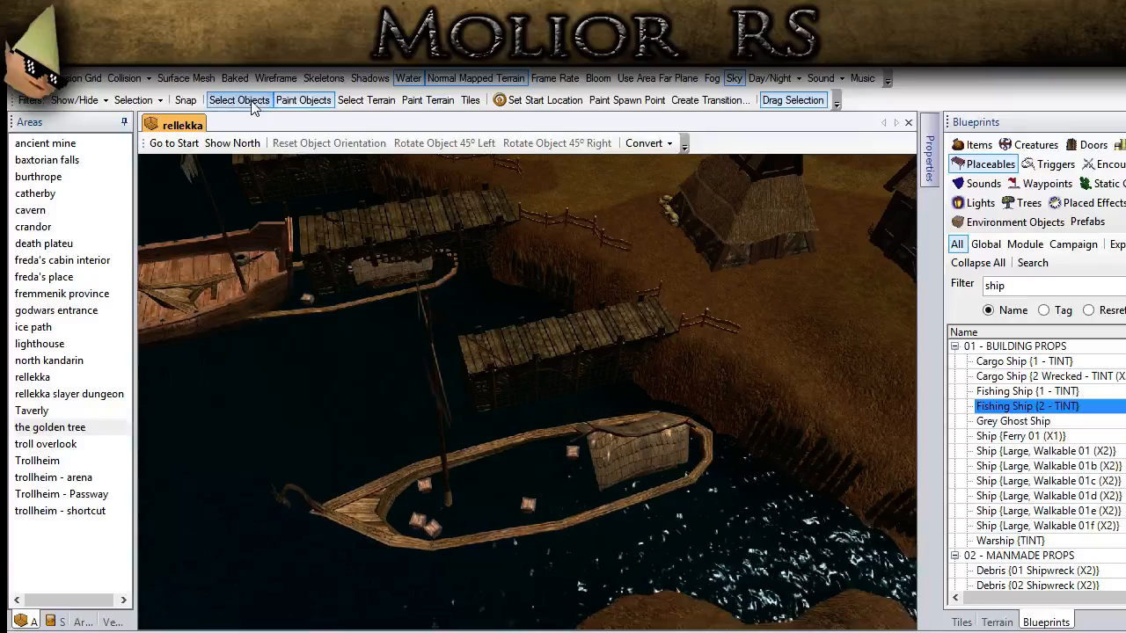
# Step: Raise the fishing ship so its deck clears the water and moor it alongside the dock nearest the islets
pyautogui.moveTo(632, 493)
pyautogui.mouseDown(button='middle')
pyautogui.moveTo(448, 479)
pyautogui.moveTo(450, 468)
pyautogui.mouseUp(button='middle')
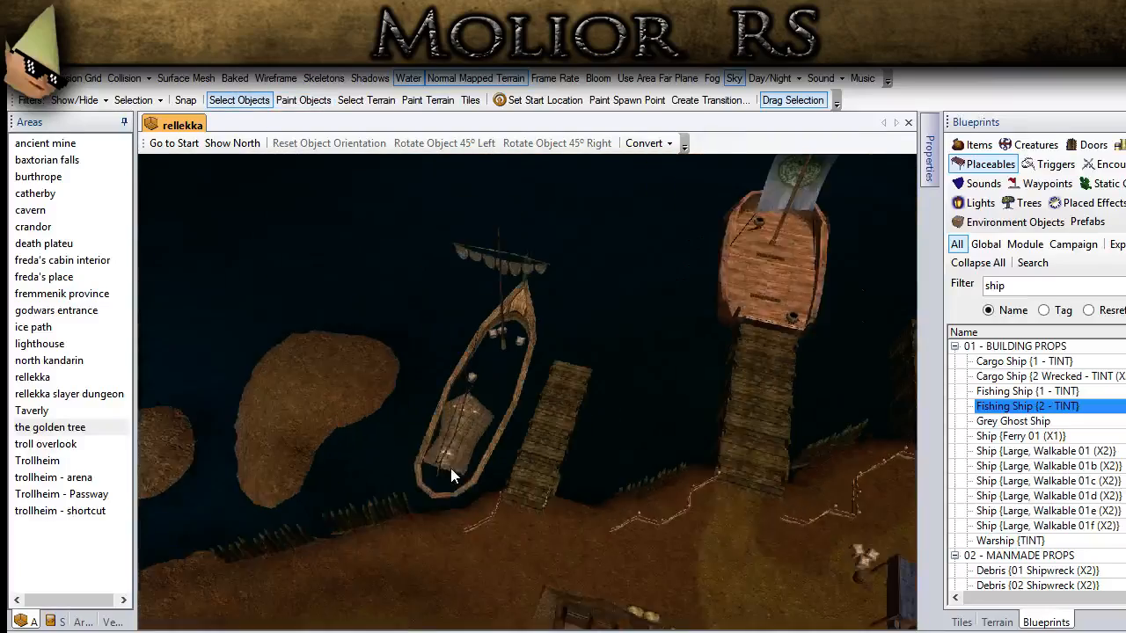
pyautogui.scroll(4, 451, 468)
pyautogui.moveTo(417, 437)
pyautogui.mouseDown()
pyautogui.moveTo(409, 459)
pyautogui.moveTo(422, 456)
pyautogui.mouseUp()
pyautogui.moveTo(422, 457); pyautogui.dragTo(380, 426, button='middle')
pyautogui.scroll(-3, 354, 383)
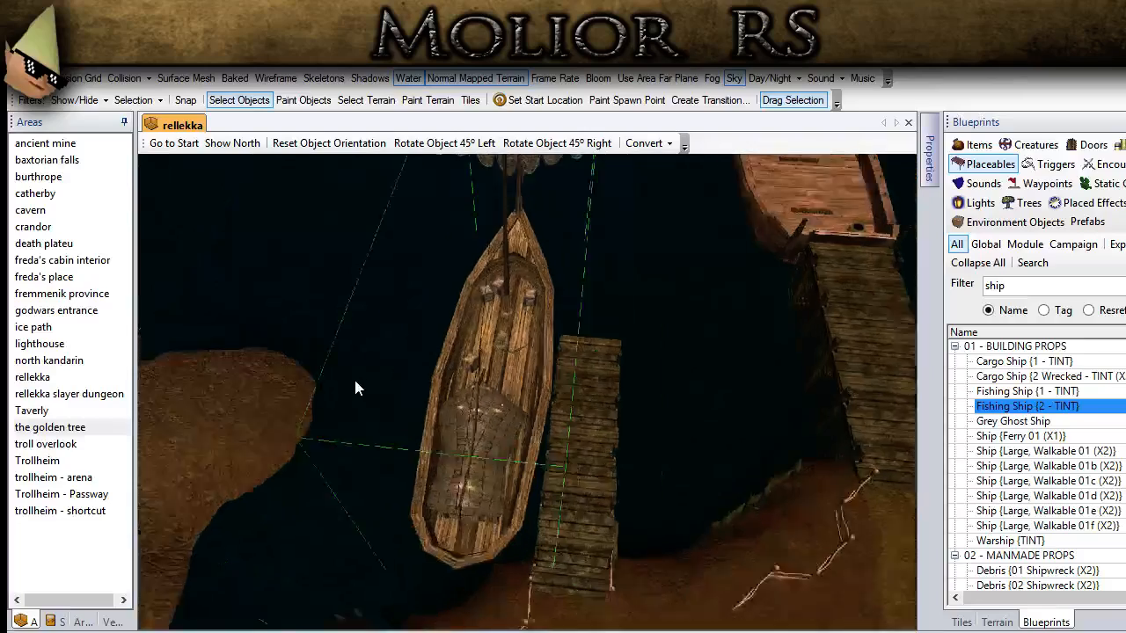
pyautogui.click(338, 388)
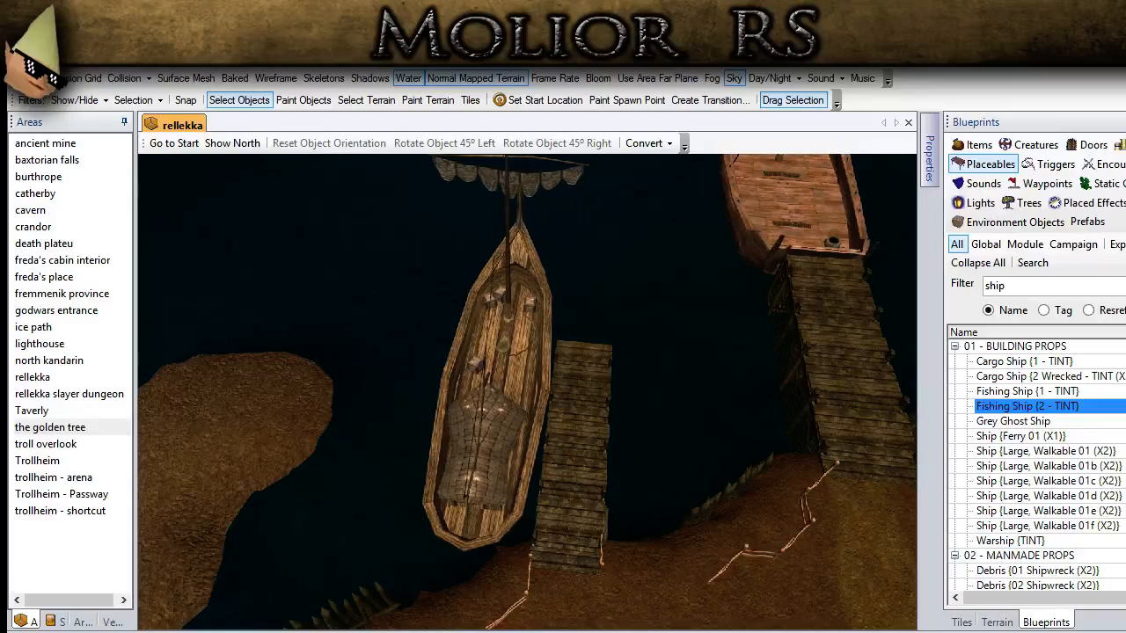
pyautogui.moveTo(528, 458); pyautogui.dragTo(451, 609, button='middle')
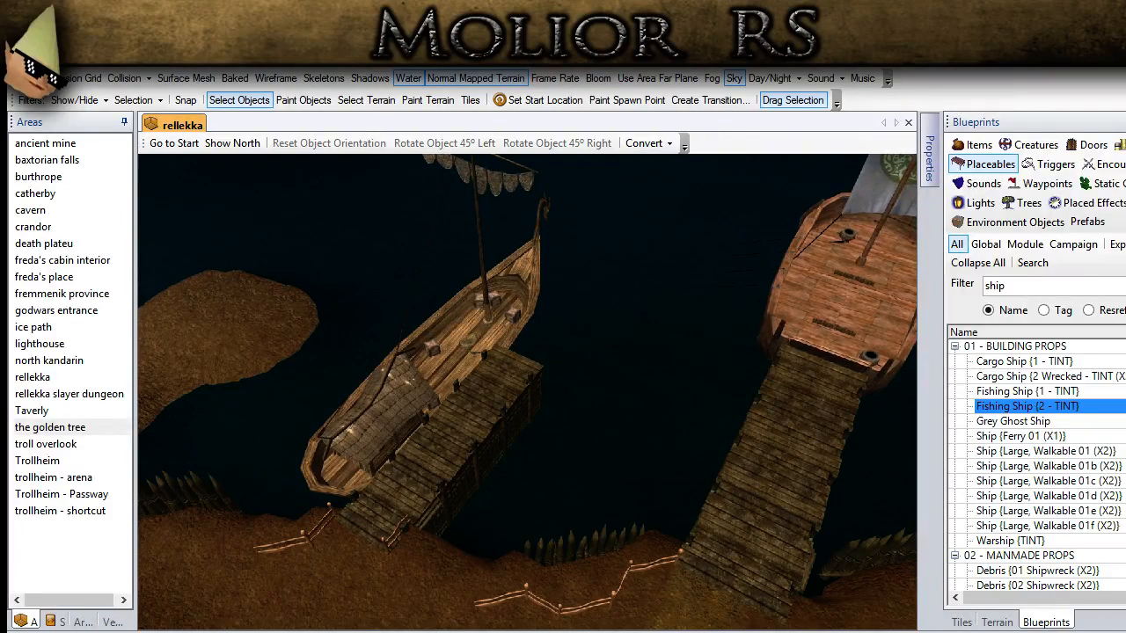
# Step: Filter the placeables by "boat", compare the rowboats and place RowBoat {02 - TINT} on the shore behind the fence
pyautogui.scroll(2, 811, 411)
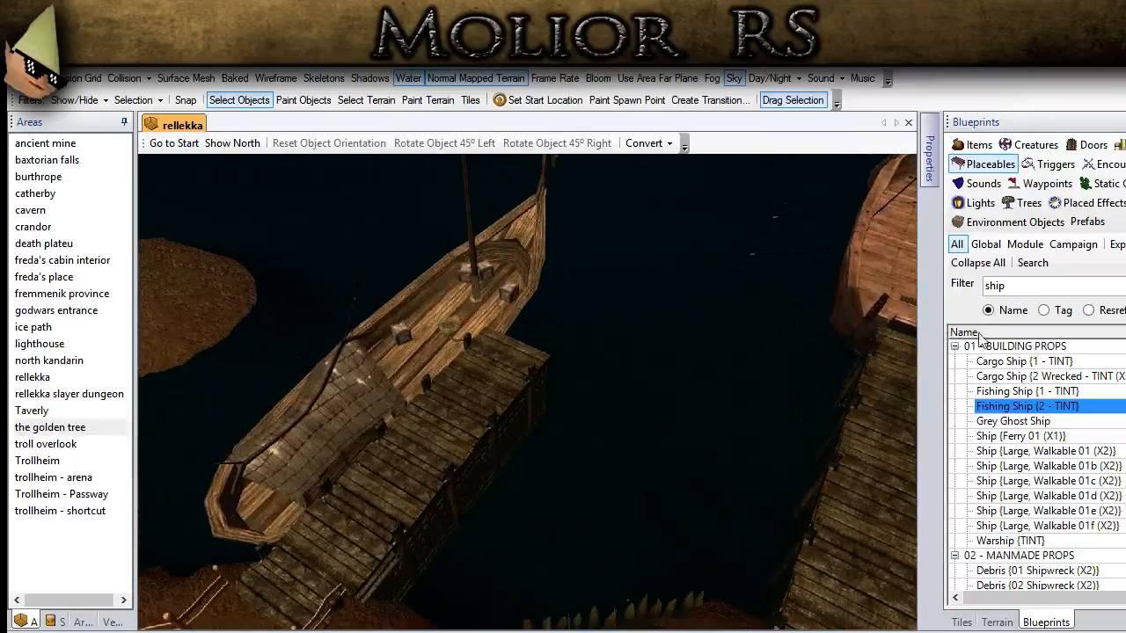
pyautogui.write('boat')
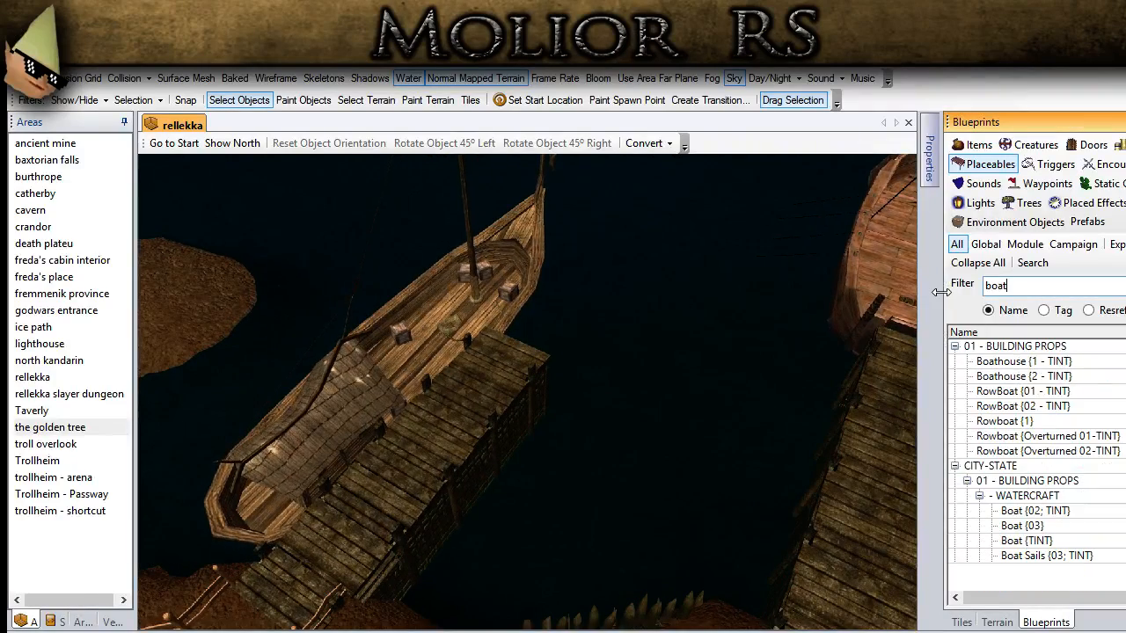
pyautogui.click(1022, 409)
pyautogui.moveTo(410, 568); pyautogui.dragTo(422, 374, button='middle')
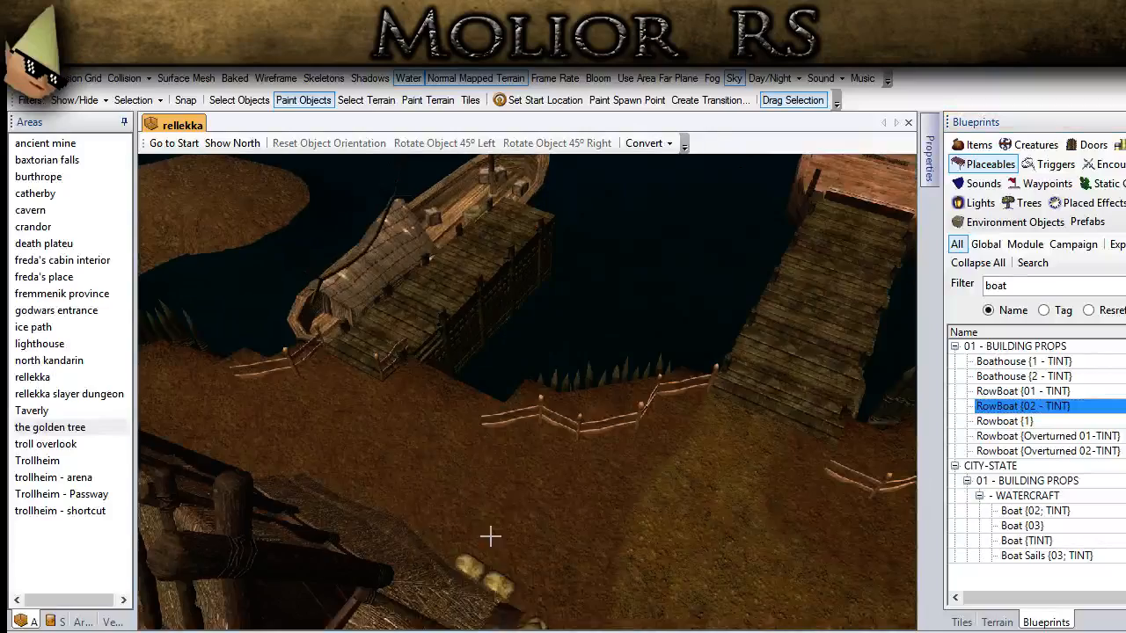
pyautogui.moveTo(490, 536); pyautogui.dragTo(512, 491, button='middle')
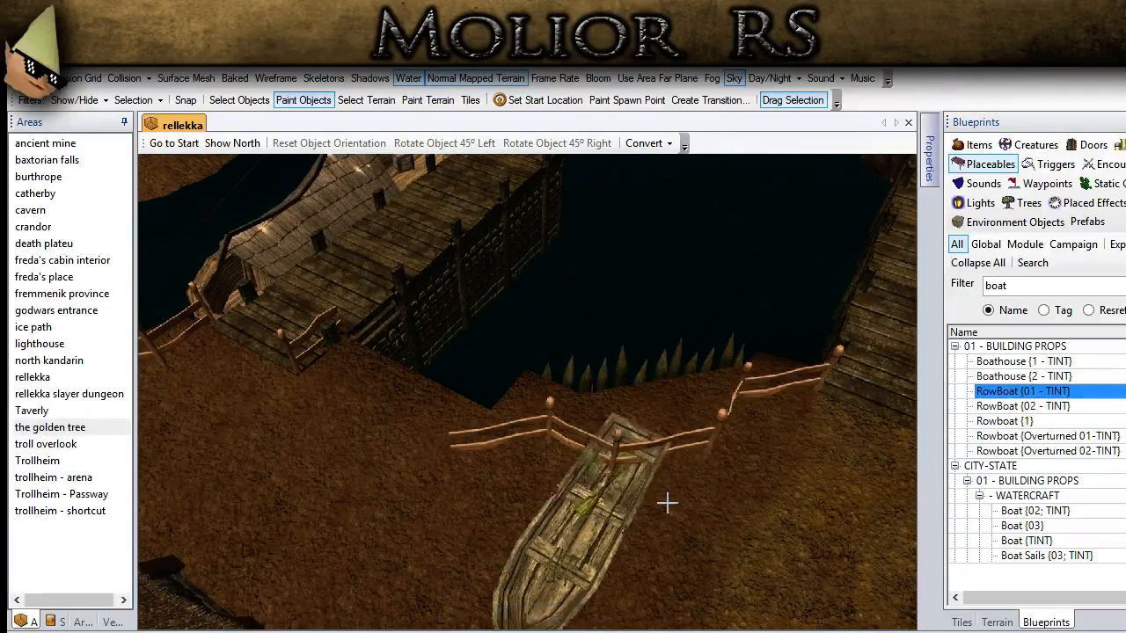
pyautogui.click(1004, 421)
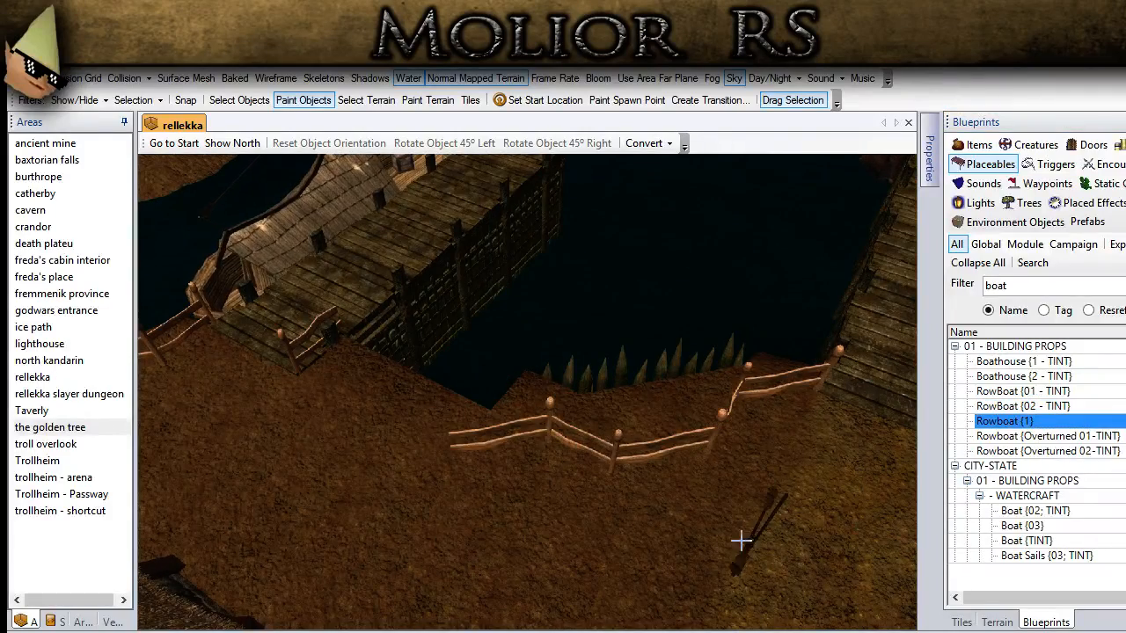
pyautogui.click(1022, 405)
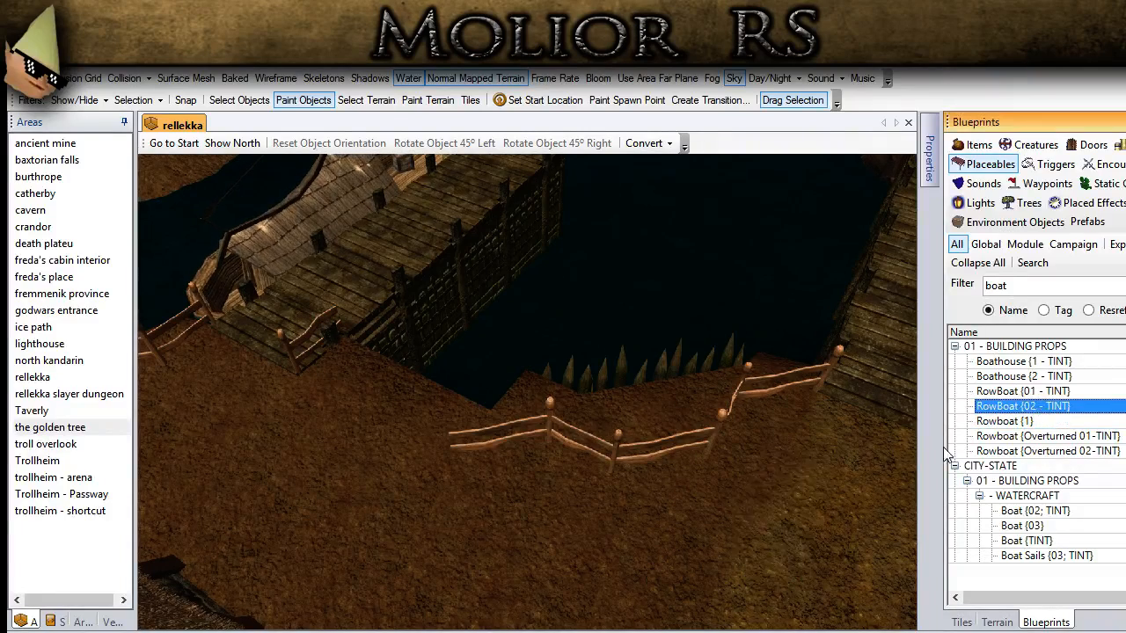
pyautogui.click(258, 102)
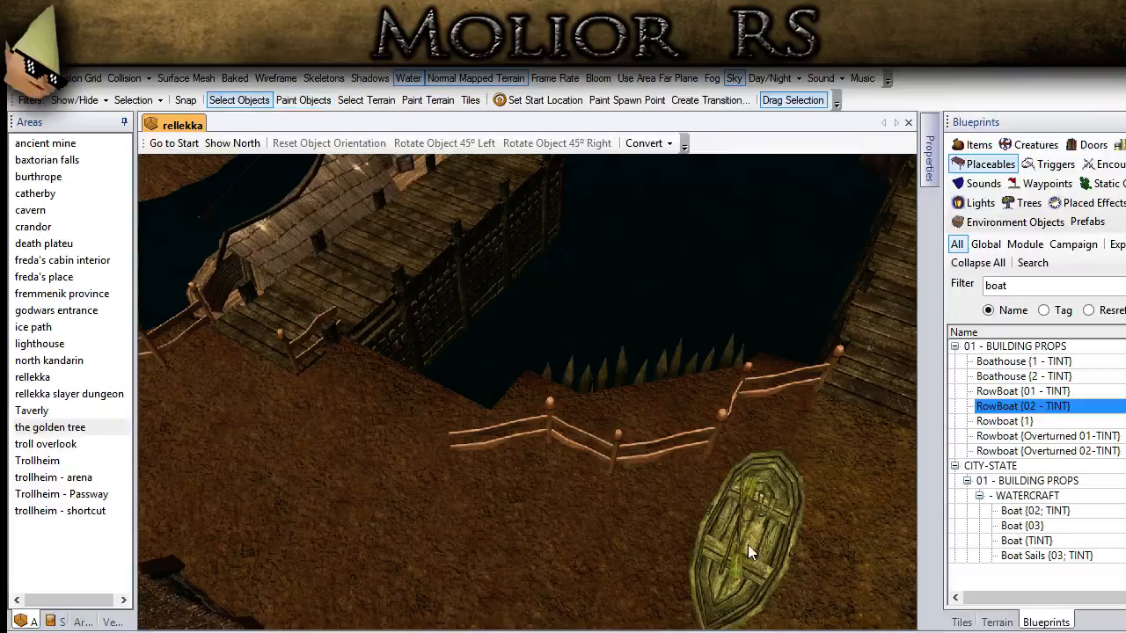
# Step: Rotate the rowboat to the right in 45° steps and move it into the water beside the fishing ship's dock
pyautogui.click(557, 142)
pyautogui.click(556, 142)
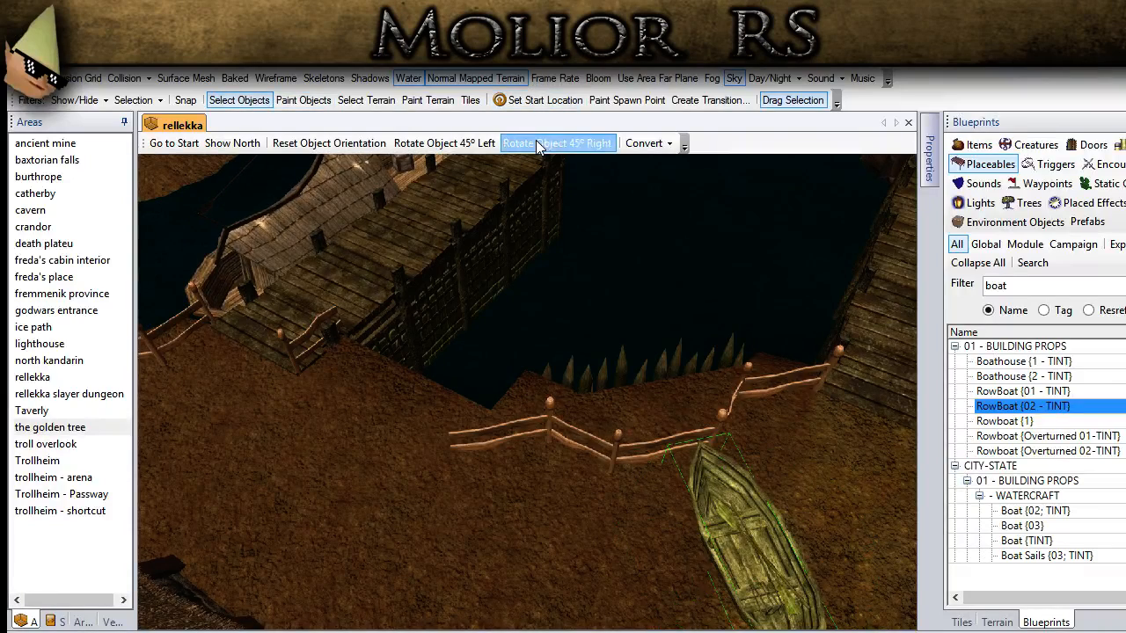
pyautogui.click(556, 143)
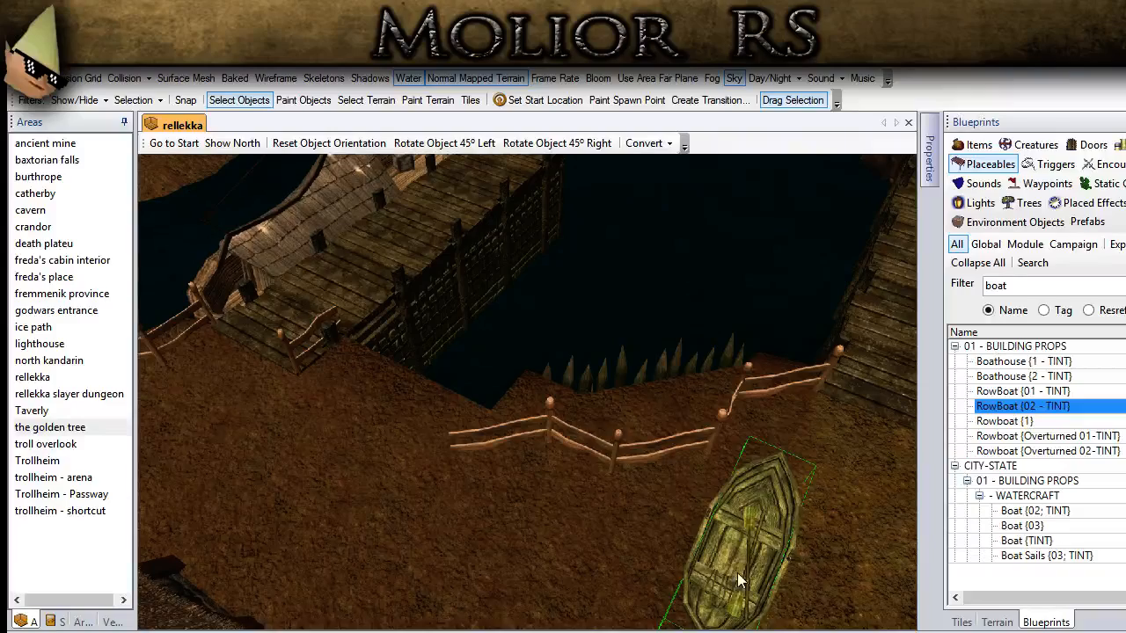
pyautogui.keyDown('ctrl'); pyautogui.moveTo(555, 339); pyautogui.dragTo(543, 536); pyautogui.keyUp('ctrl')
pyautogui.hotkey('ctrl', 'v')
pyautogui.moveTo(559, 536); pyautogui.dragTo(367, 482, button='middle')
# Step: Enlarge the rowboat with a scale starting at 1.5 and float it next to the dock's outer end
pyautogui.click(933, 169)
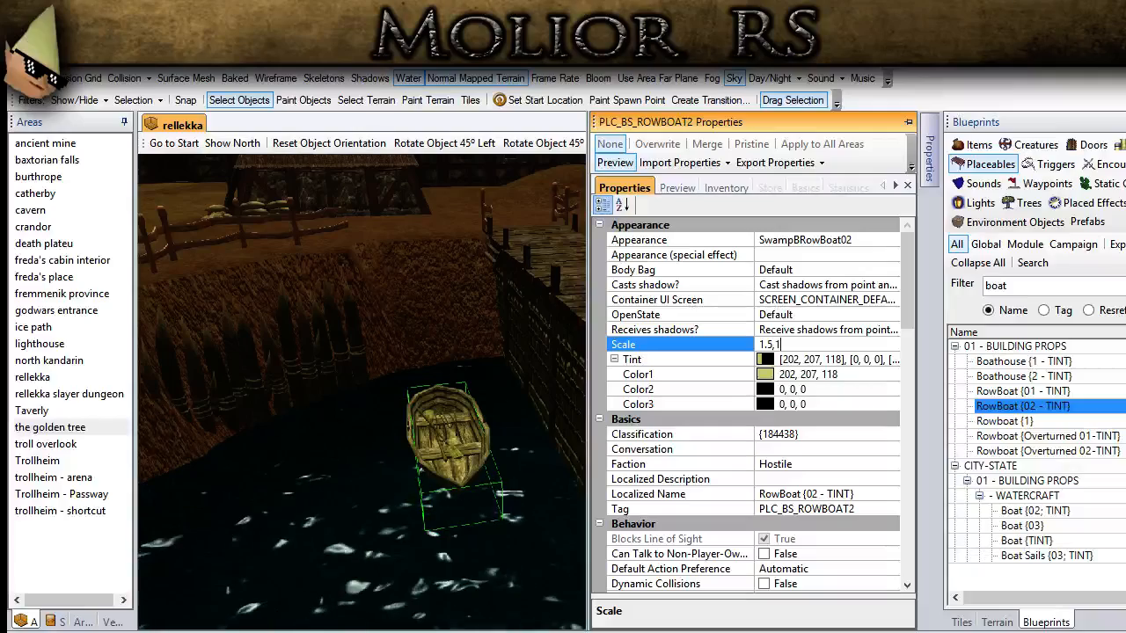
pyautogui.press('Return')
pyautogui.moveTo(346, 448); pyautogui.dragTo(357, 476, button='middle')
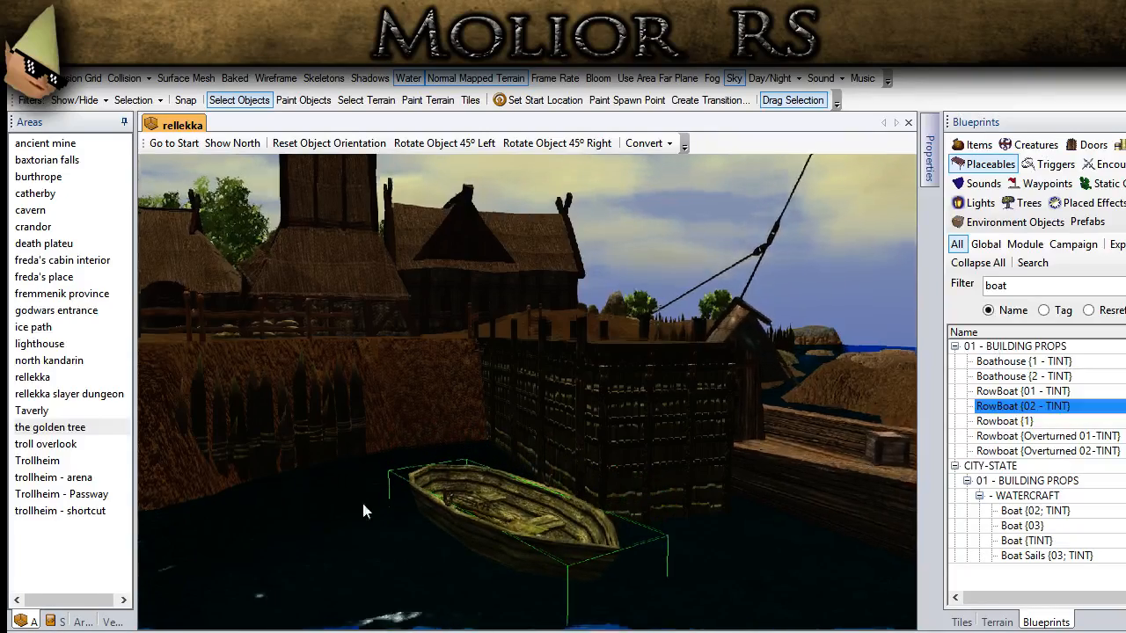
pyautogui.moveTo(363, 505); pyautogui.dragTo(398, 547, button='middle')
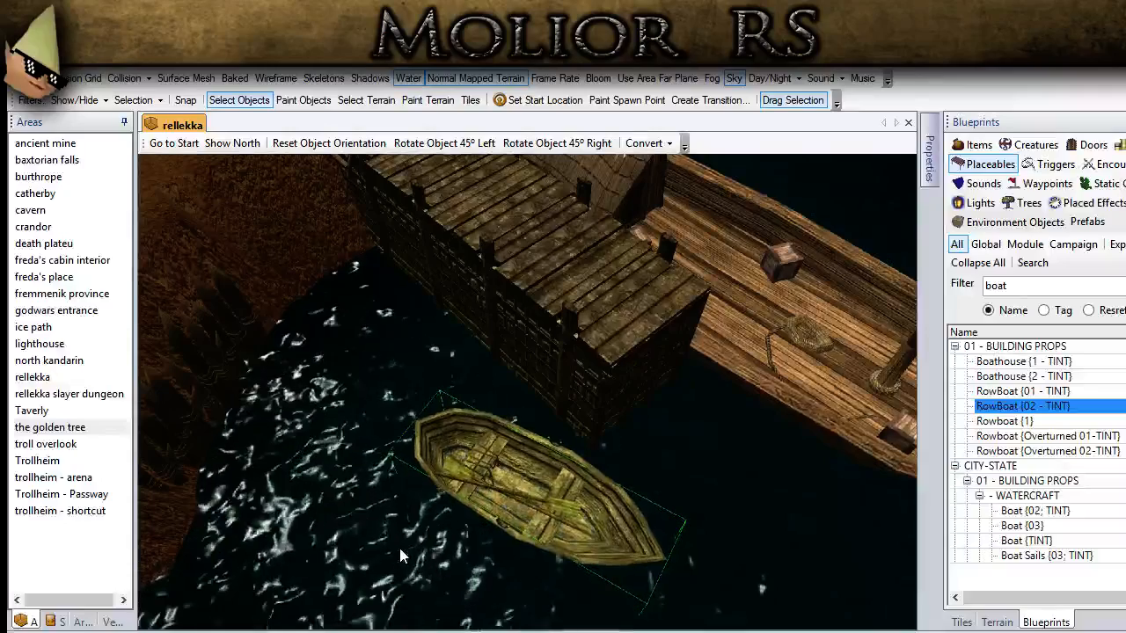
pyautogui.click(265, 222)
pyautogui.scroll(-3, 266, 223)
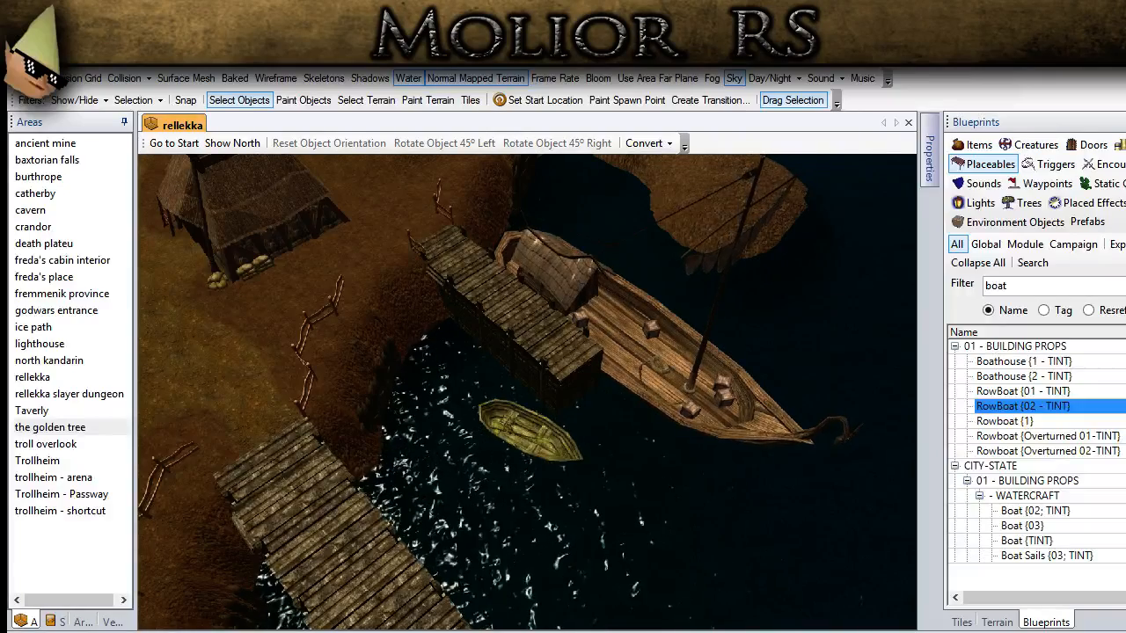
# Step: Filter the placeables by "ship" and place Fishing Ship {1 - TINT} beside the empty dock on the ferry's other side
pyautogui.moveTo(558, 446); pyautogui.dragTo(454, 404, button='middle')
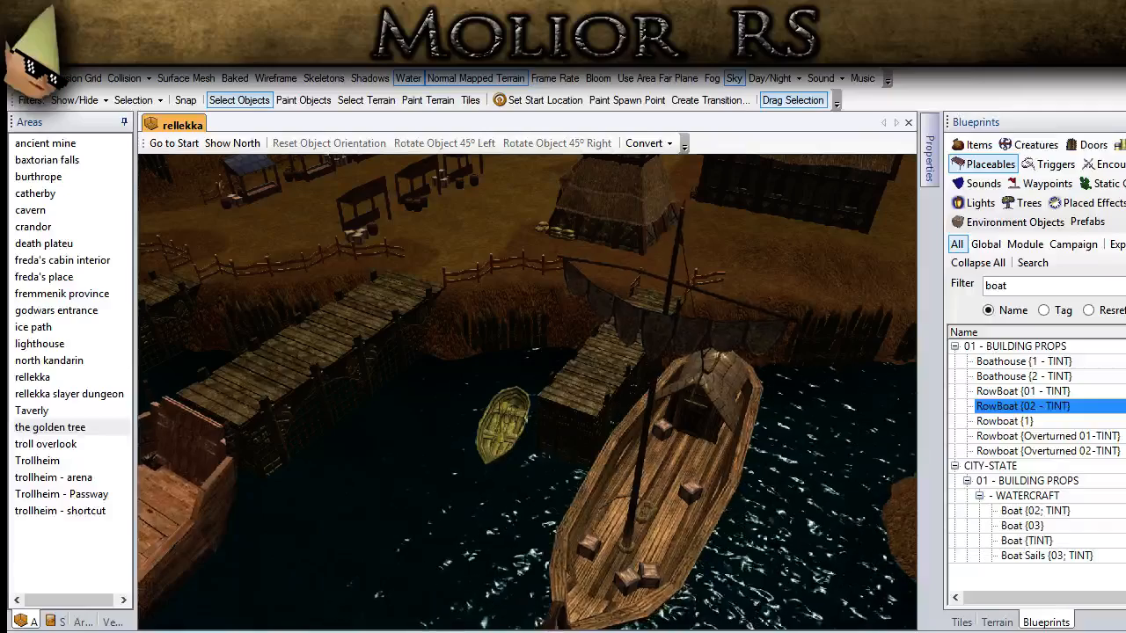
pyautogui.moveTo(454, 545); pyautogui.dragTo(458, 630, button='middle')
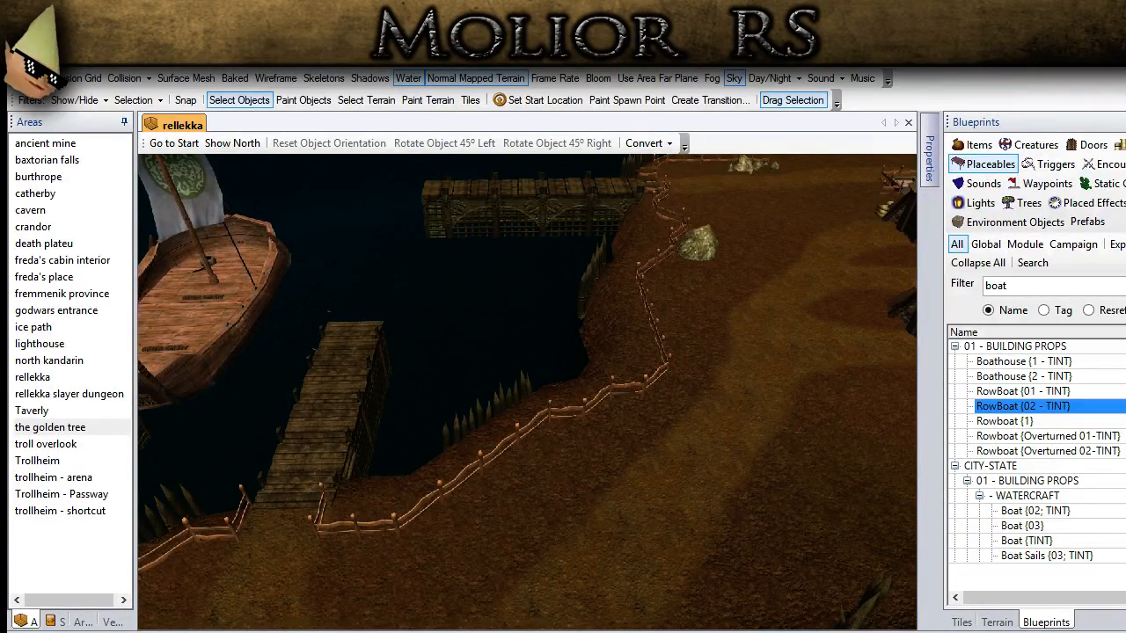
pyautogui.moveTo(506, 501); pyautogui.dragTo(474, 490, button='middle')
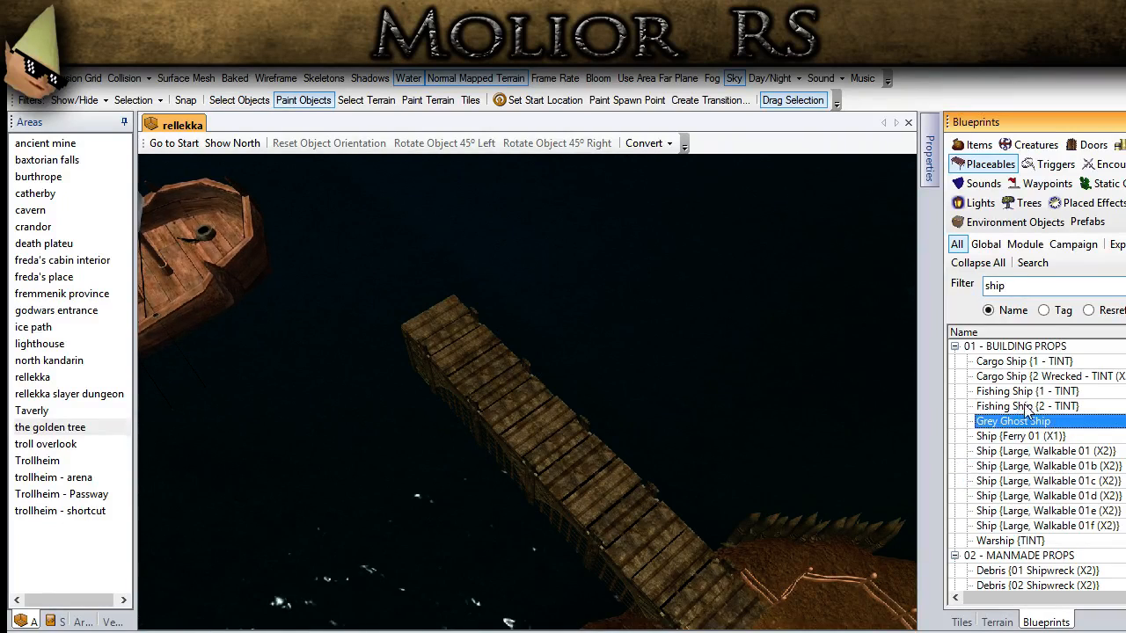
pyautogui.click(1027, 393)
pyautogui.moveTo(703, 396); pyautogui.dragTo(593, 362, button='middle')
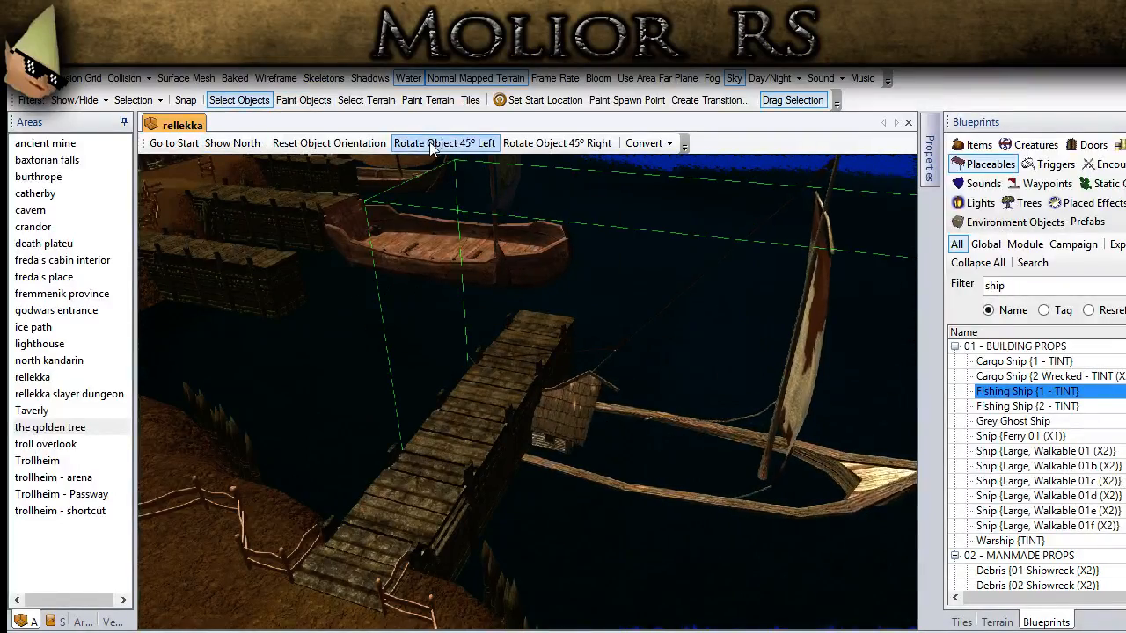
# Step: Rotate the new fishing ship 45° to the left and moor it parallel to the empty dock
pyautogui.click(430, 144)
pyautogui.click(430, 144)
pyautogui.moveTo(554, 366); pyautogui.dragTo(485, 500, button='middle')
pyautogui.moveTo(486, 500); pyautogui.dragTo(515, 485)
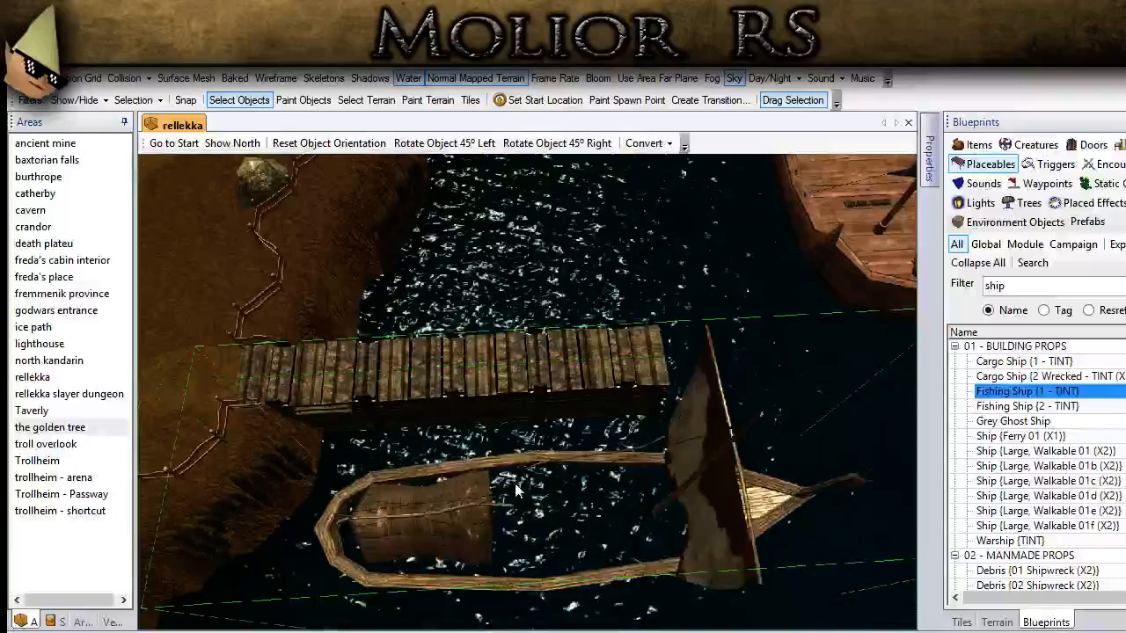
pyautogui.moveTo(514, 483); pyautogui.dragTo(475, 423, button='middle')
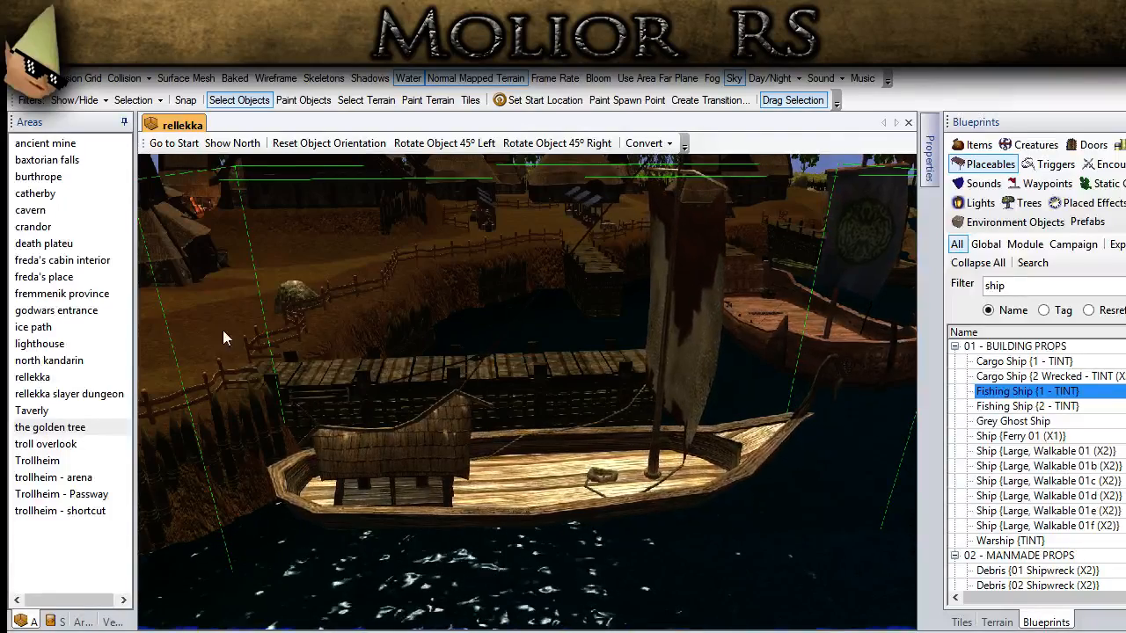
pyautogui.scroll(-4, 247, 336)
pyautogui.click(274, 346)
pyautogui.moveTo(315, 438); pyautogui.dragTo(533, 483, button='middle')
pyautogui.moveTo(434, 593); pyautogui.dragTo(465, 517, button='middle')
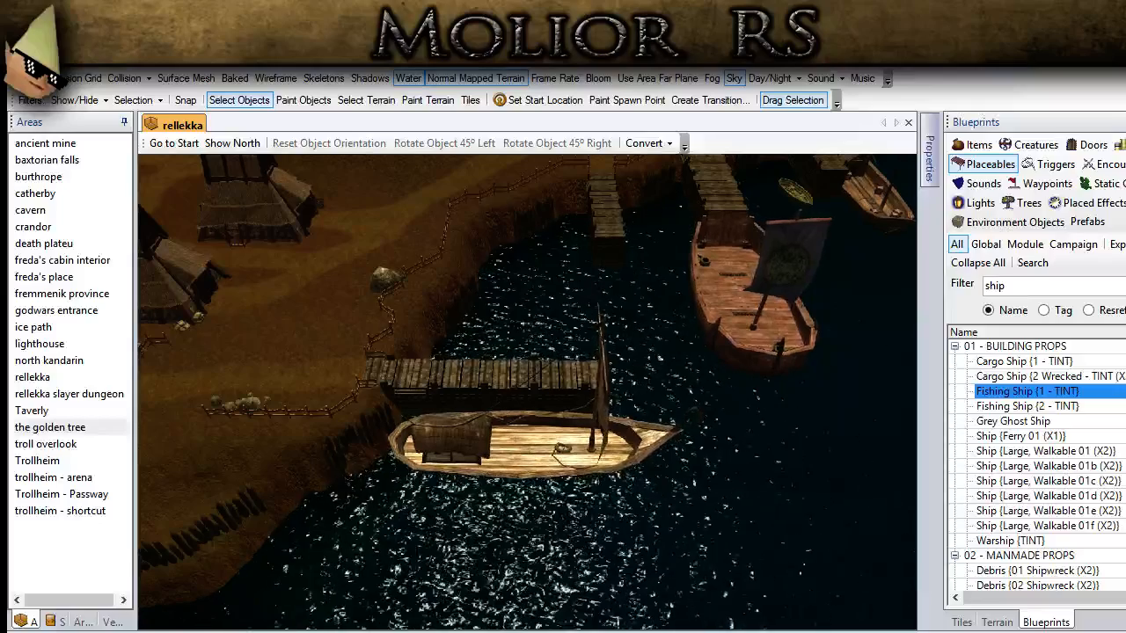
pyautogui.moveTo(340, 504); pyautogui.dragTo(463, 488, button='middle')
pyautogui.scroll(-3, 464, 488)
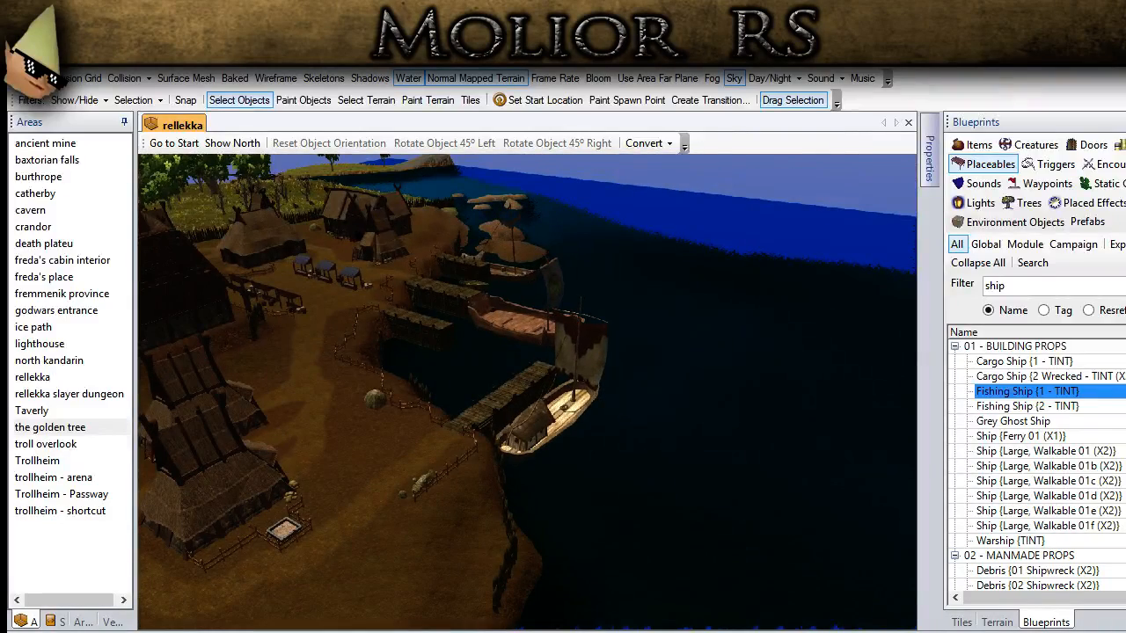
# Step: Shape the open ground between the inlet's palisades and the fire pit with the Raise terrain brush
pyautogui.moveTo(291, 504); pyautogui.dragTo(746, 482, button='middle')
pyautogui.scroll(4, 493, 399)
pyautogui.click(997, 621)
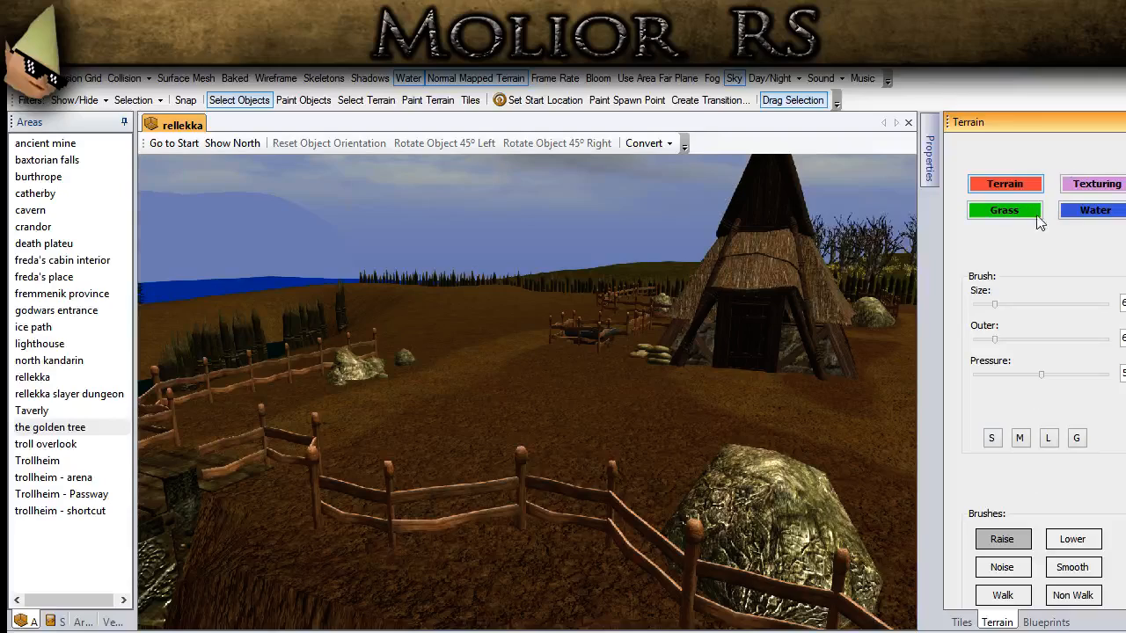
pyautogui.click(452, 108)
pyautogui.moveTo(524, 255); pyautogui.dragTo(545, 514, button='middle')
pyautogui.scroll(-3, 545, 513)
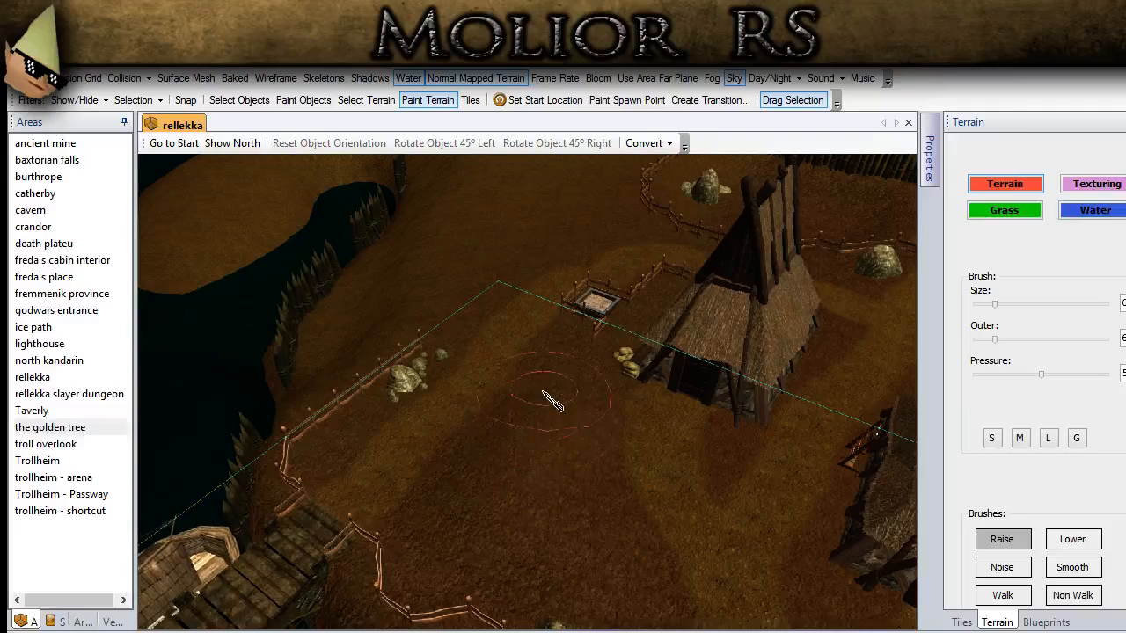
pyautogui.moveTo(533, 515); pyautogui.dragTo(563, 472, button='middle')
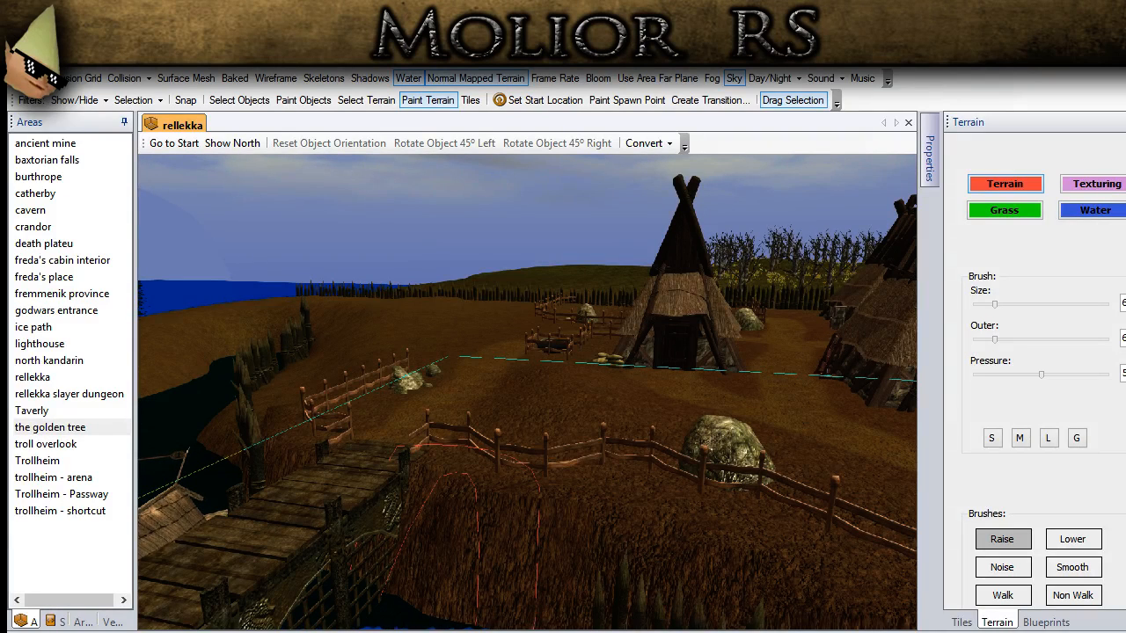
pyautogui.moveTo(406, 571); pyautogui.dragTo(551, 428, button='middle')
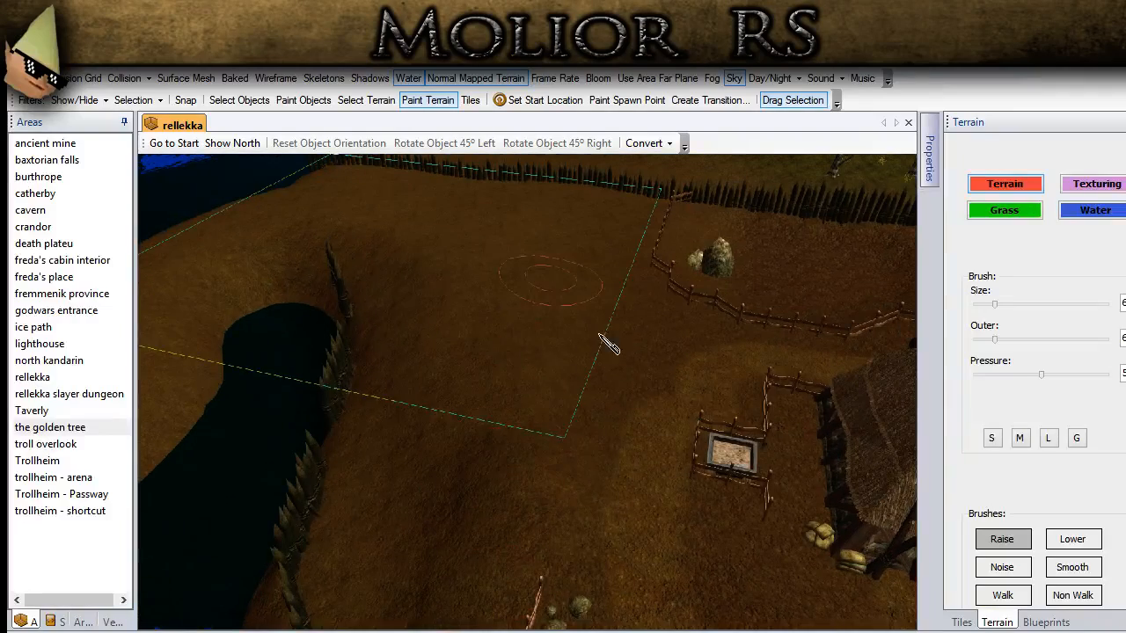
pyautogui.moveTo(607, 455); pyautogui.dragTo(585, 402, button='middle')
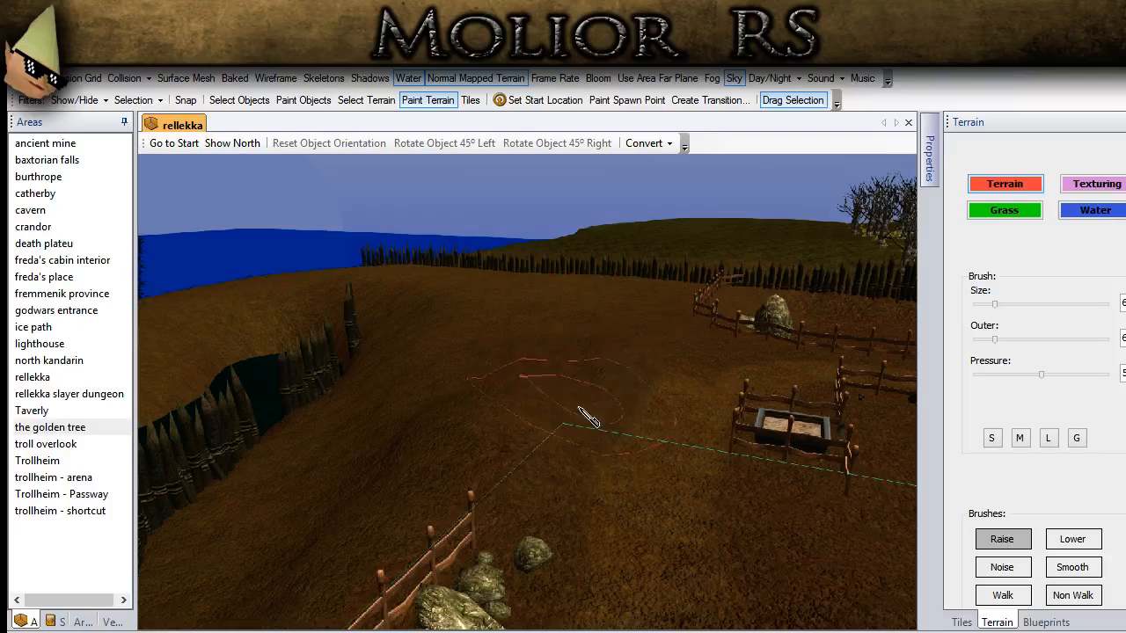
pyautogui.moveTo(601, 446)
pyautogui.mouseDown(button='middle')
pyautogui.moveTo(550, 501)
pyautogui.moveTo(499, 529)
pyautogui.mouseUp(button='middle')
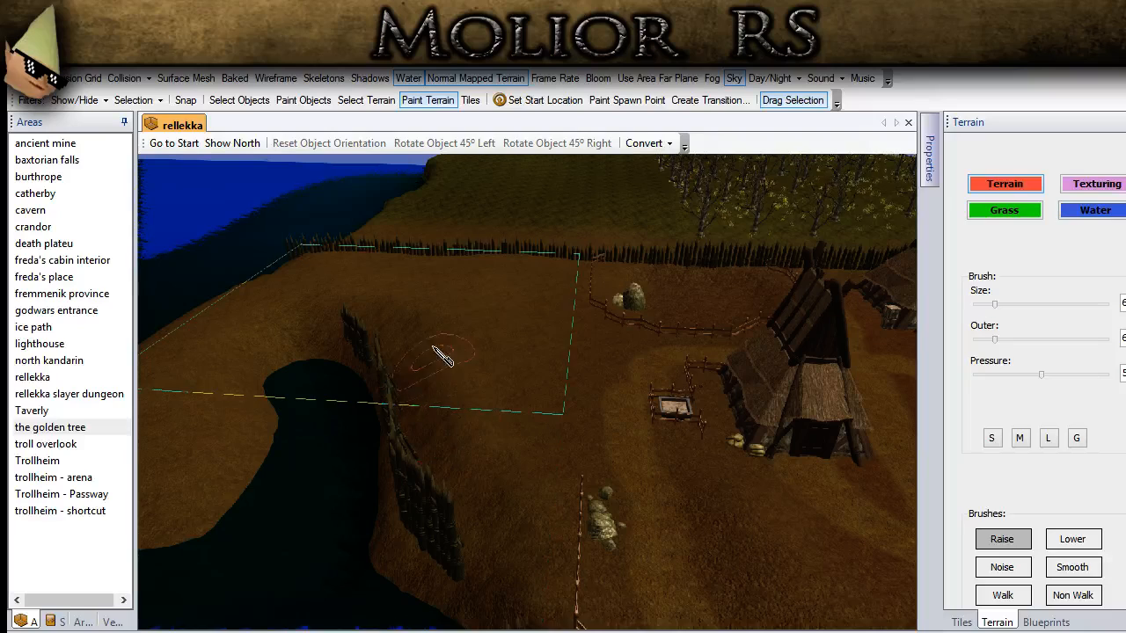
# Step: Inspect the raised ground behind the inlet up close and touch it up with the Raise brush
pyautogui.click(239, 99)
pyautogui.moveTo(443, 379); pyautogui.dragTo(647, 500)
pyautogui.moveTo(635, 499); pyautogui.dragTo(489, 494, button='middle')
pyautogui.click(506, 408)
pyautogui.scroll(5, 506, 406)
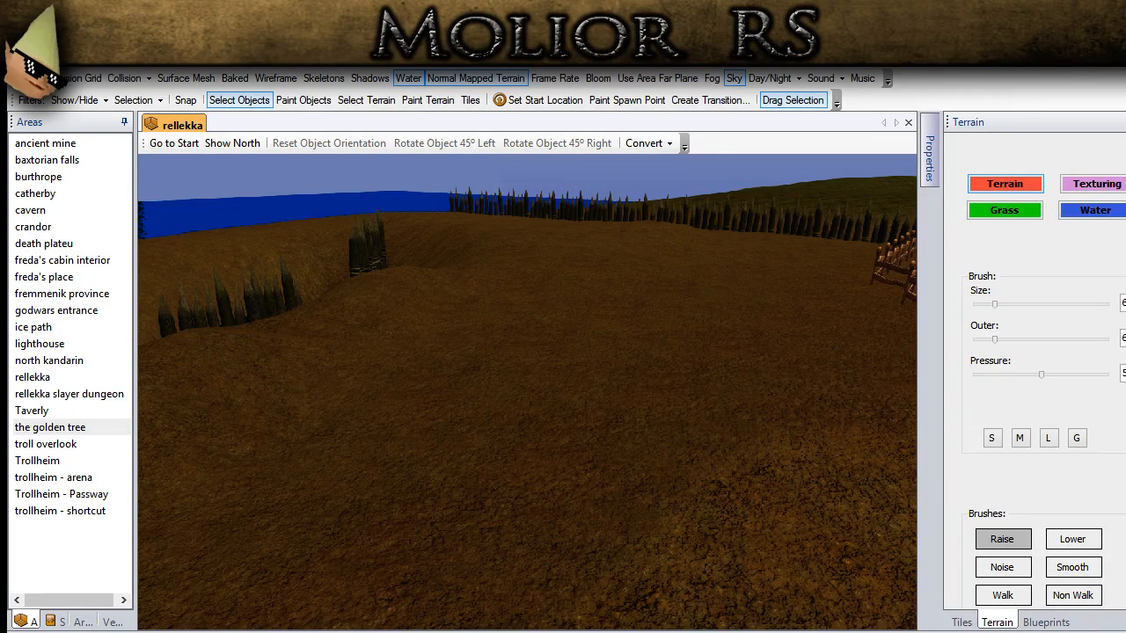
pyautogui.moveTo(403, 539); pyautogui.dragTo(451, 400, button='middle')
pyautogui.click(425, 99)
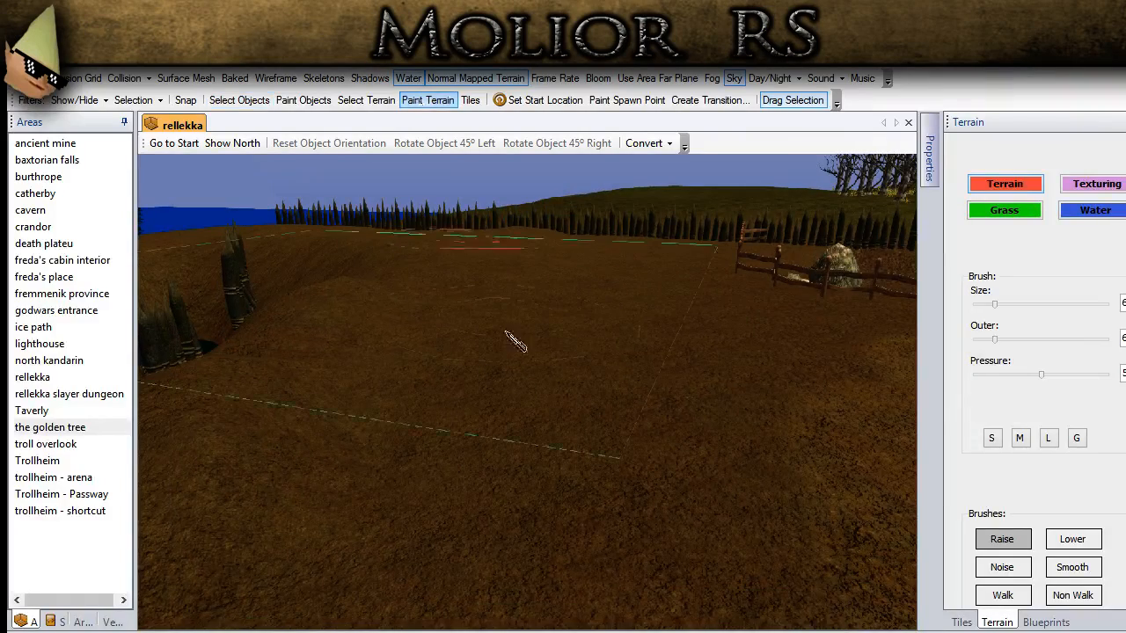
pyautogui.moveTo(506, 332); pyautogui.dragTo(517, 387, button='middle')
pyautogui.scroll(-3, 517, 387)
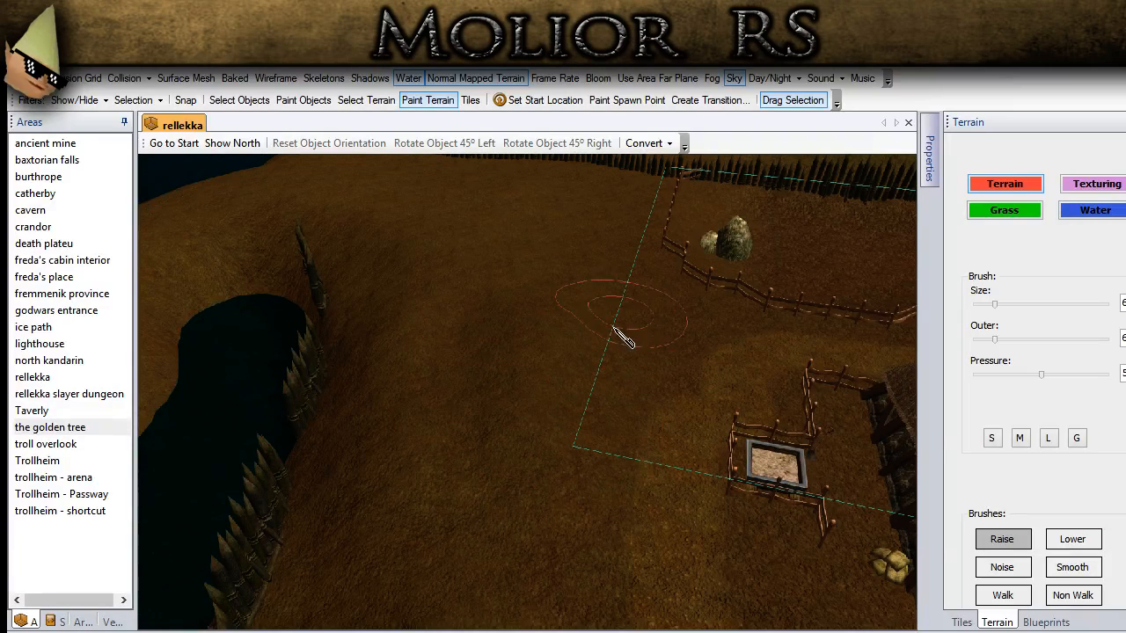
pyautogui.click(250, 101)
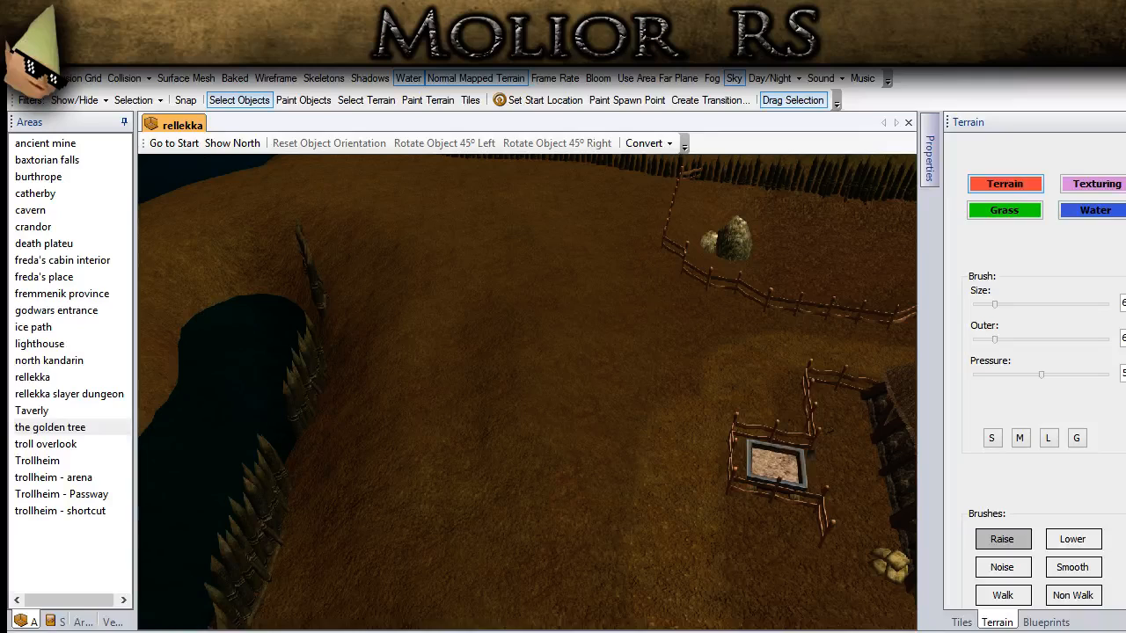
# Step: Set up the texturing brush with pressure 50, a smaller inner size and a larger outer size
pyautogui.scroll(-5, 516, 425)
pyautogui.moveTo(516, 425); pyautogui.dragTo(497, 395, button='middle')
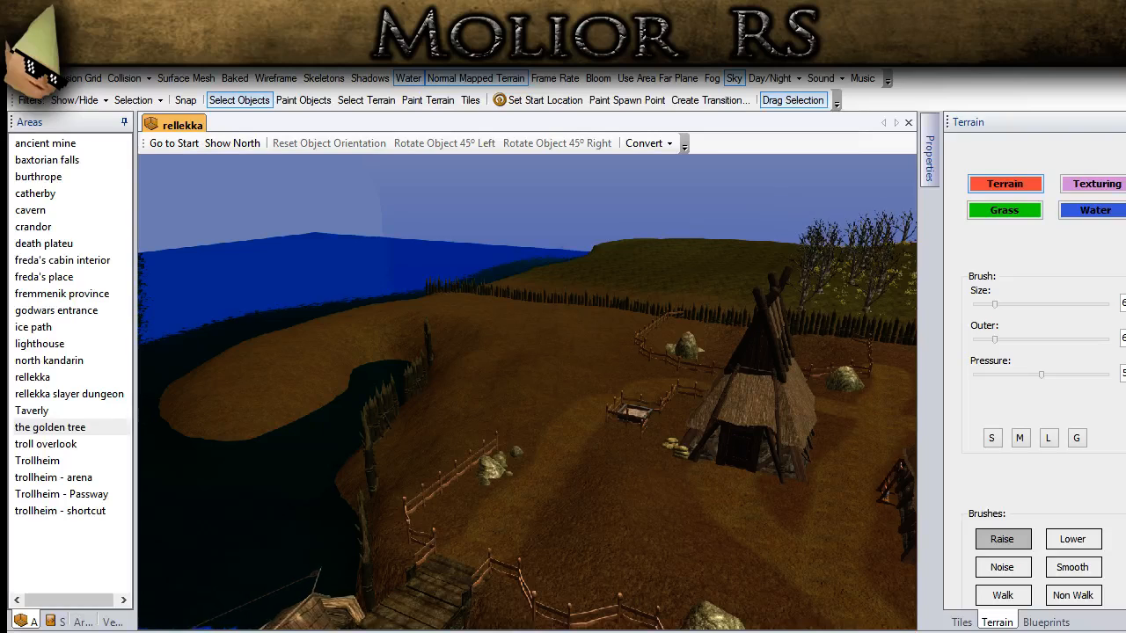
pyautogui.moveTo(469, 480); pyautogui.dragTo(387, 518, button='middle')
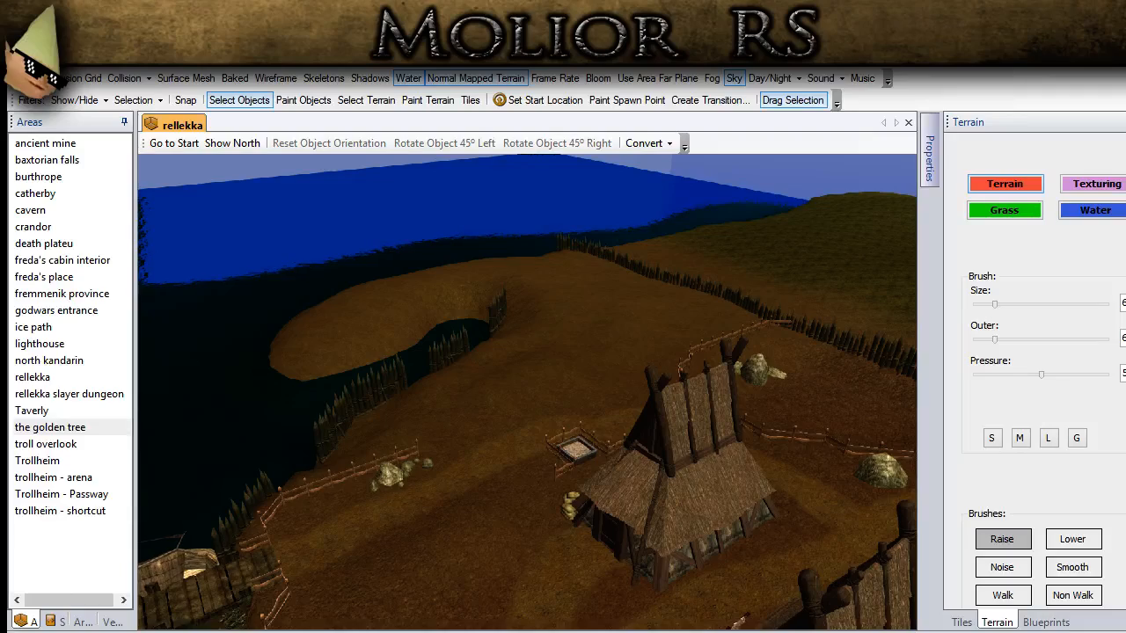
pyautogui.moveTo(519, 383); pyautogui.dragTo(756, 403, button='middle')
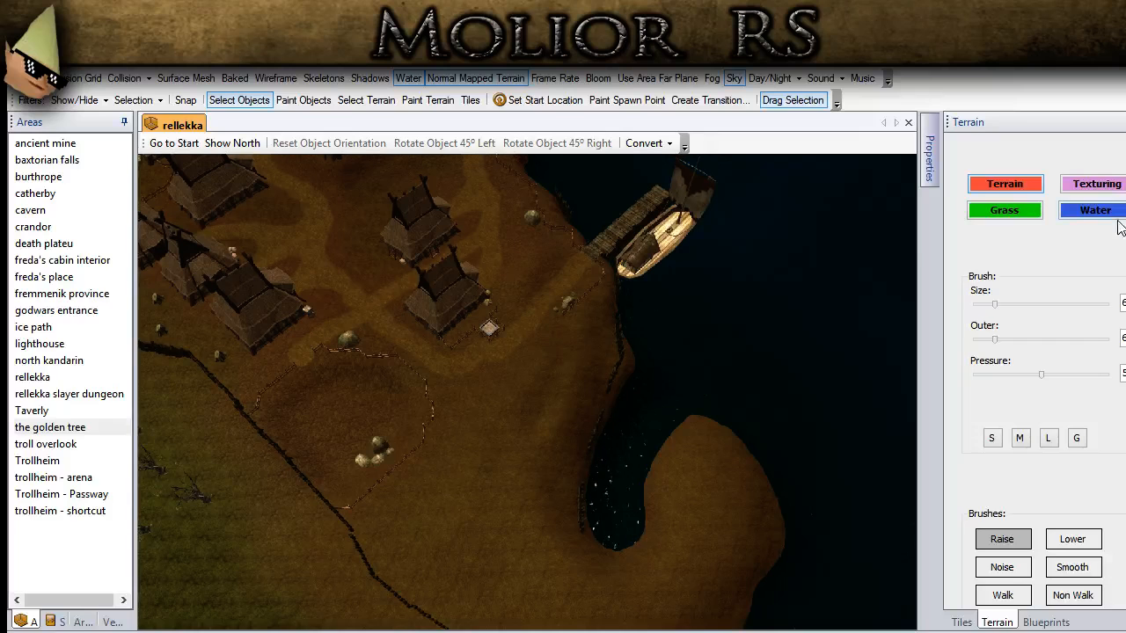
pyautogui.click(1107, 187)
pyautogui.moveTo(1125, 375); pyautogui.dragTo(1093, 374)
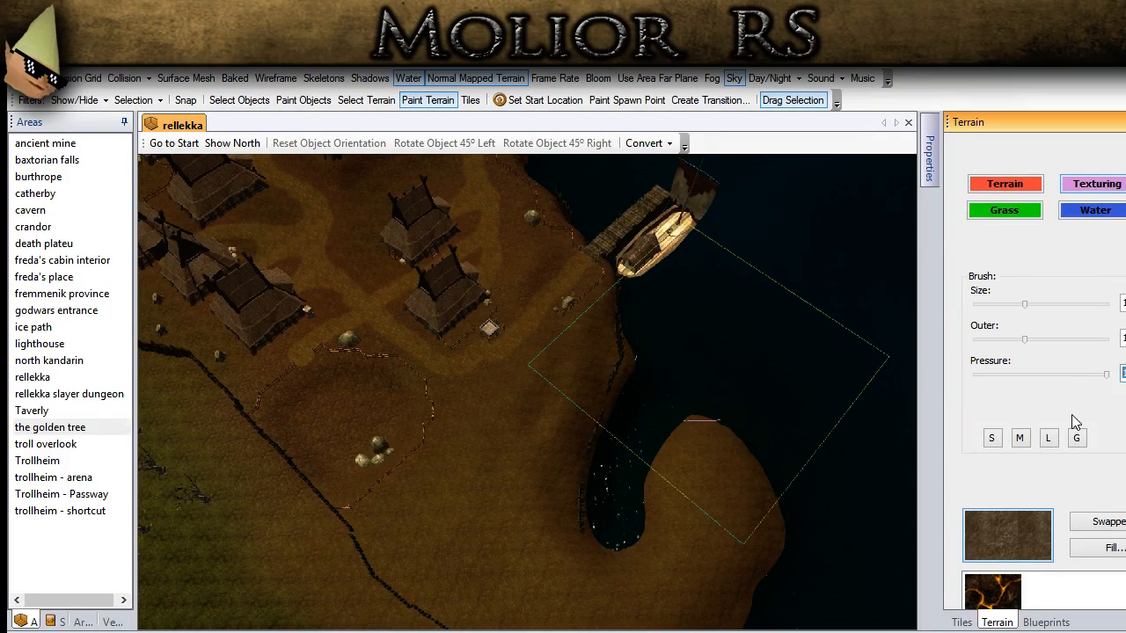
pyautogui.write('50')
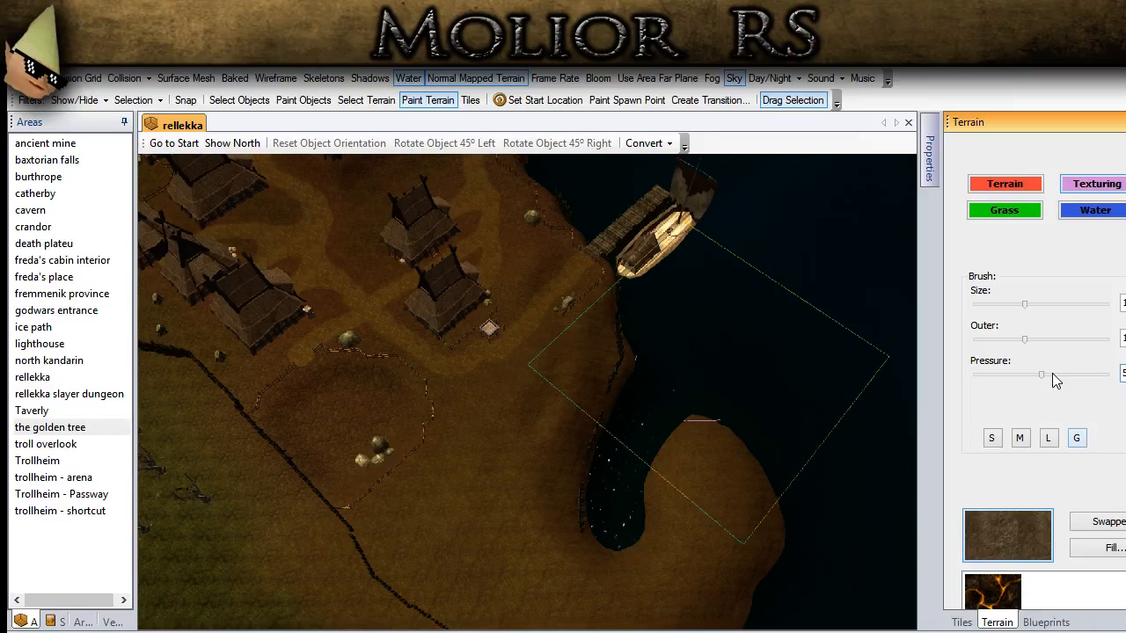
pyautogui.moveTo(1024, 305); pyautogui.dragTo(983, 344)
pyautogui.moveTo(1026, 343); pyautogui.dragTo(1058, 347)
pyautogui.scroll(-5, 1043, 370)
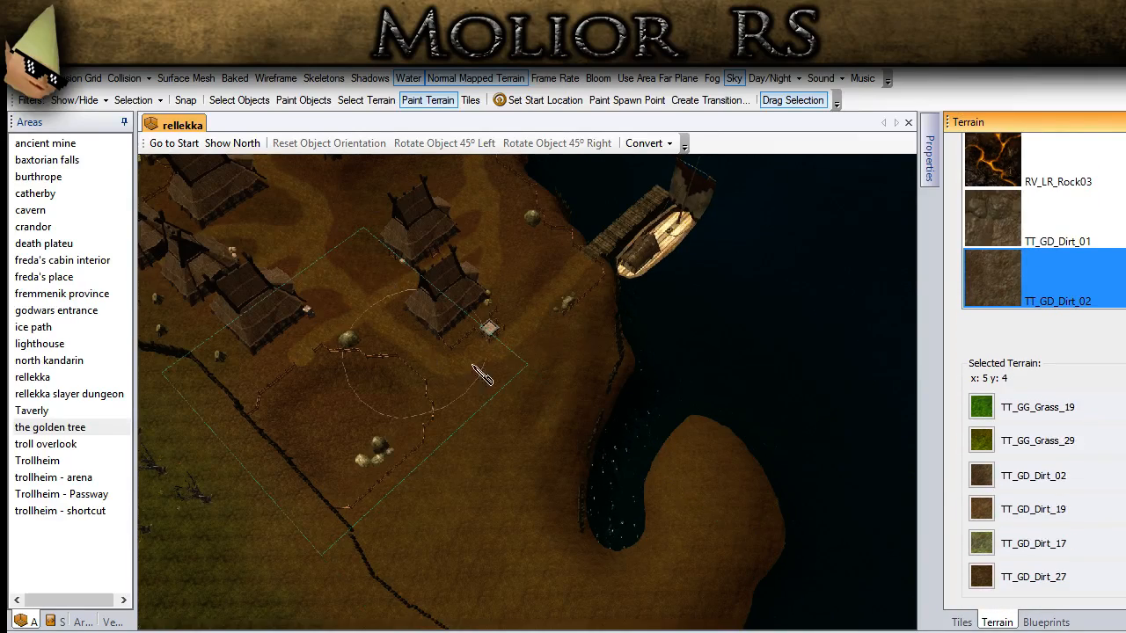
# Step: Paint the TT_GG_Grass_29 texture over the bare ground between the palisade wall, the fenced field and the inlet
pyautogui.scroll(3, 440, 360)
pyautogui.moveTo(439, 361); pyautogui.dragTo(761, 453, button='middle')
pyautogui.click(990, 449)
pyautogui.moveTo(563, 325); pyautogui.dragTo(515, 246, button='middle')
pyautogui.moveTo(548, 478); pyautogui.dragTo(440, 377, button='middle')
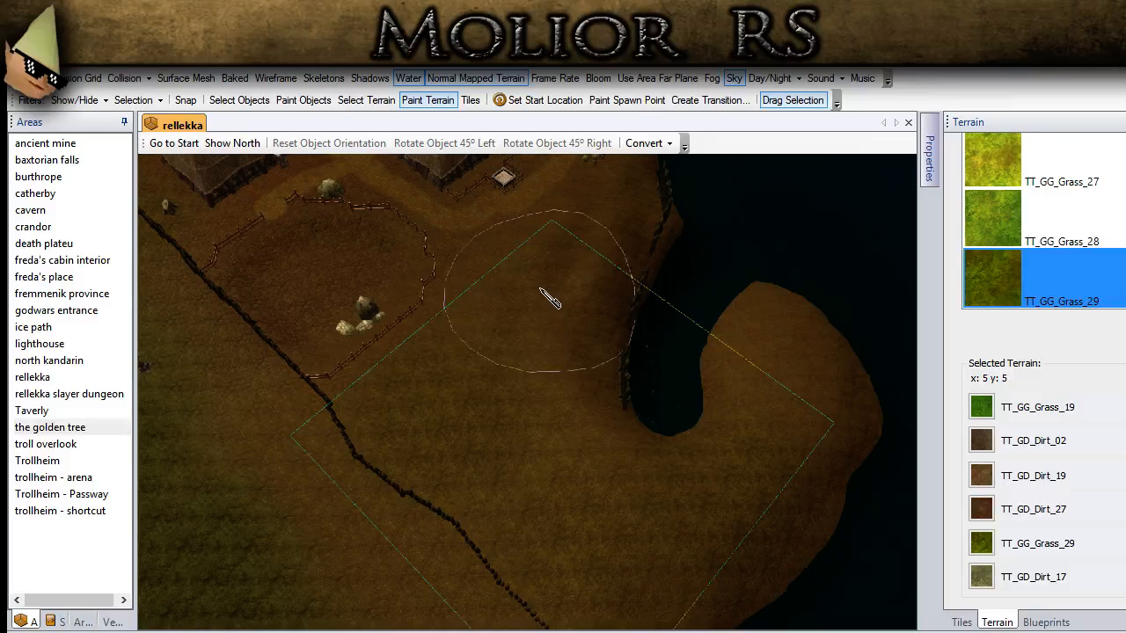
pyautogui.moveTo(515, 462); pyautogui.dragTo(468, 422, button='middle')
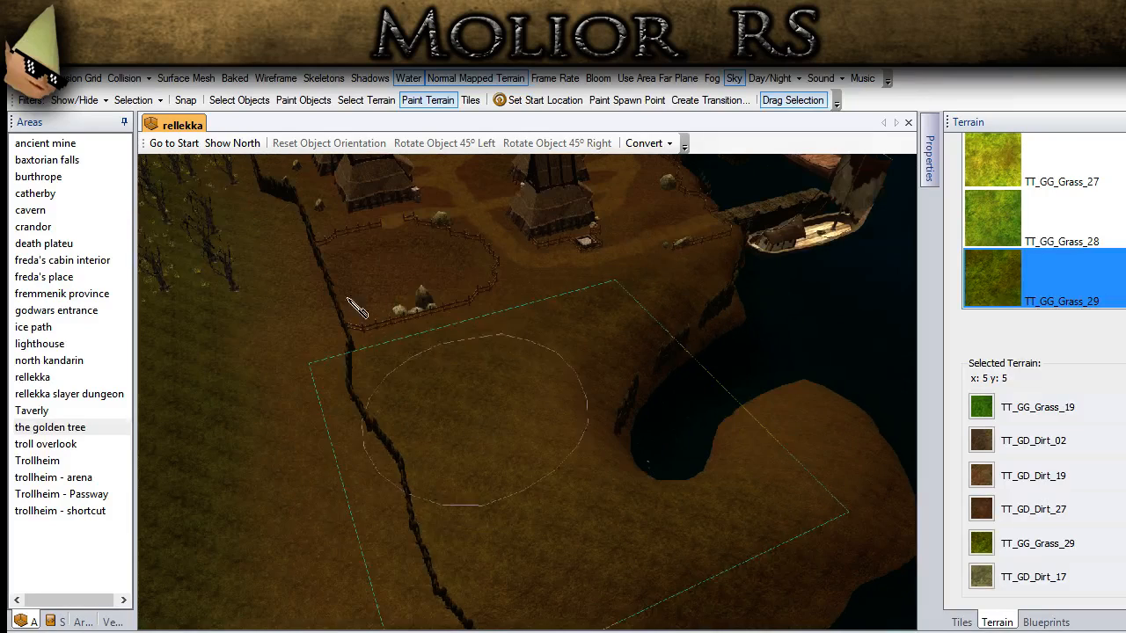
pyautogui.click(230, 99)
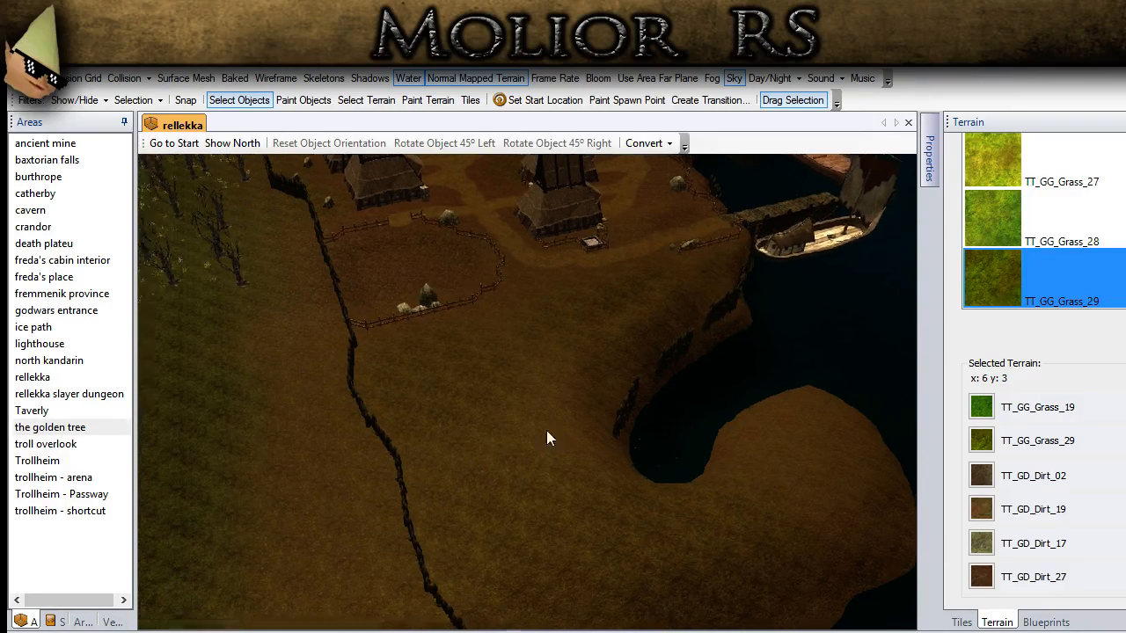
# Step: Blend TT_GG_Grass_29 into the dirt strip outside the palisade wall, down to the shoreline
pyautogui.moveTo(548, 436); pyautogui.dragTo(526, 396, button='middle')
pyautogui.scroll(3, 526, 395)
pyautogui.moveTo(387, 403)
pyautogui.mouseDown(button='middle')
pyautogui.moveTo(746, 334)
pyautogui.moveTo(564, 390)
pyautogui.mouseUp(button='middle')
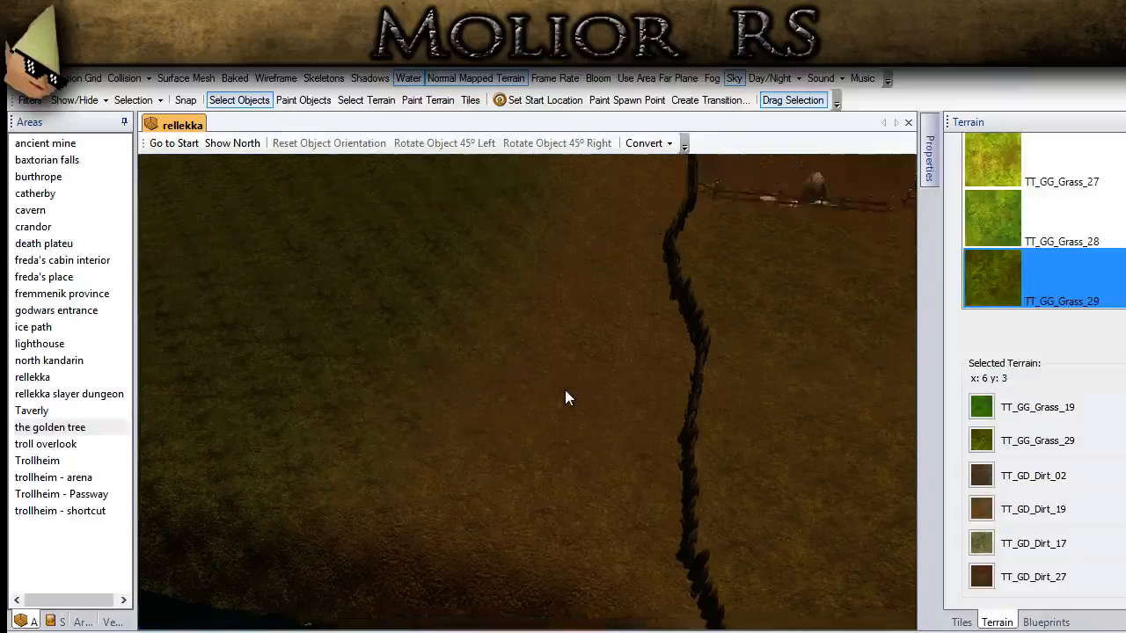
pyautogui.click(427, 99)
pyautogui.scroll(-3, 467, 424)
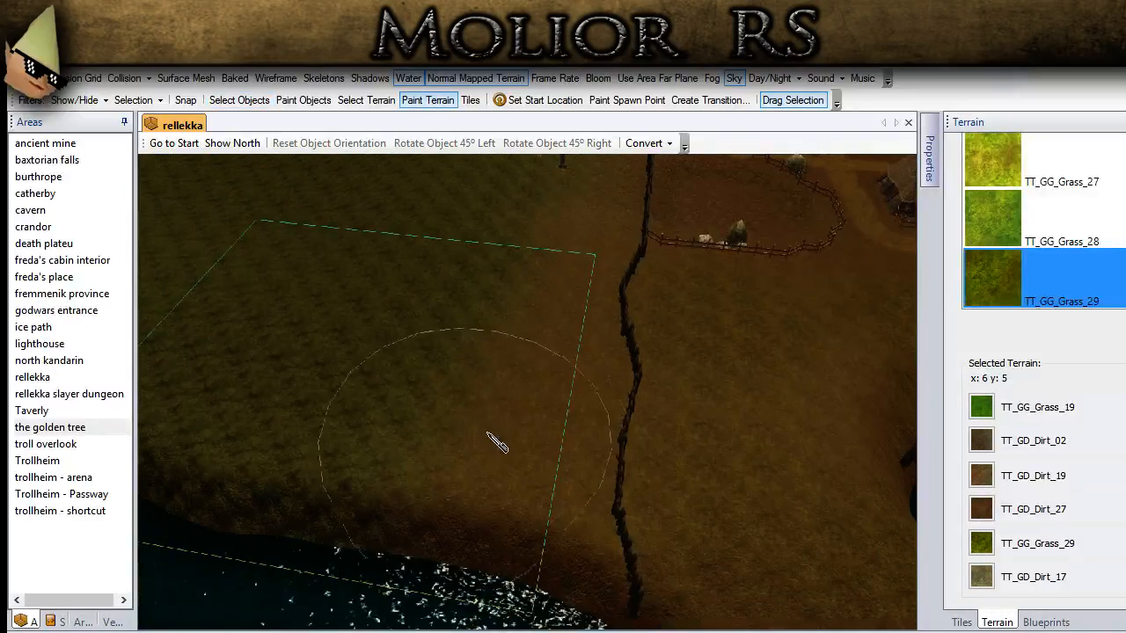
pyautogui.scroll(-3, 516, 316)
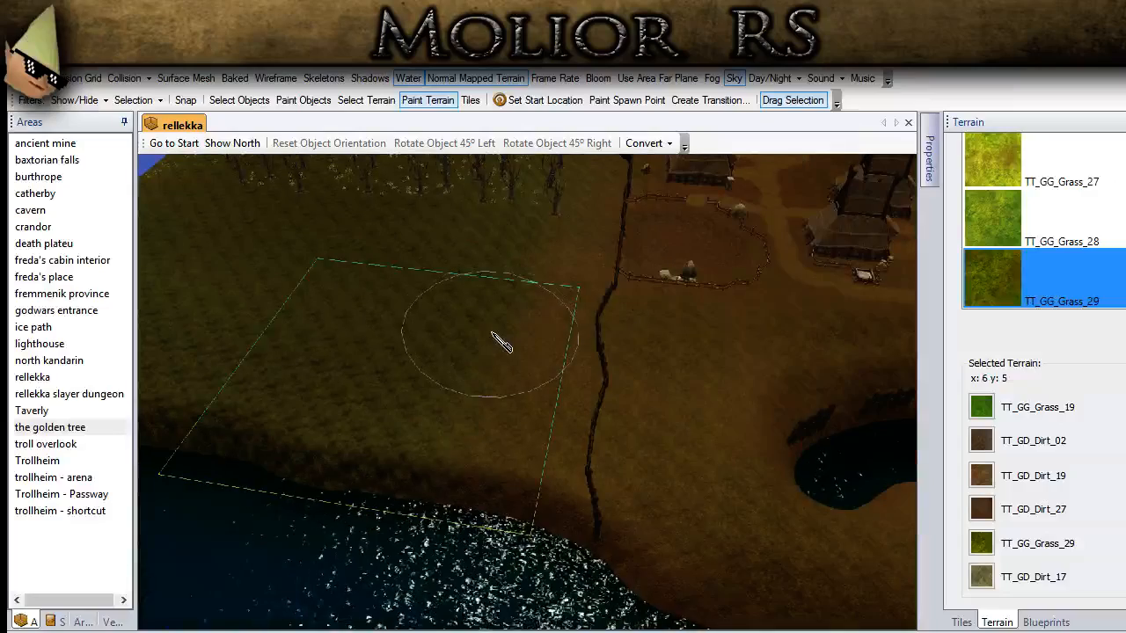
pyautogui.scroll(3, 478, 473)
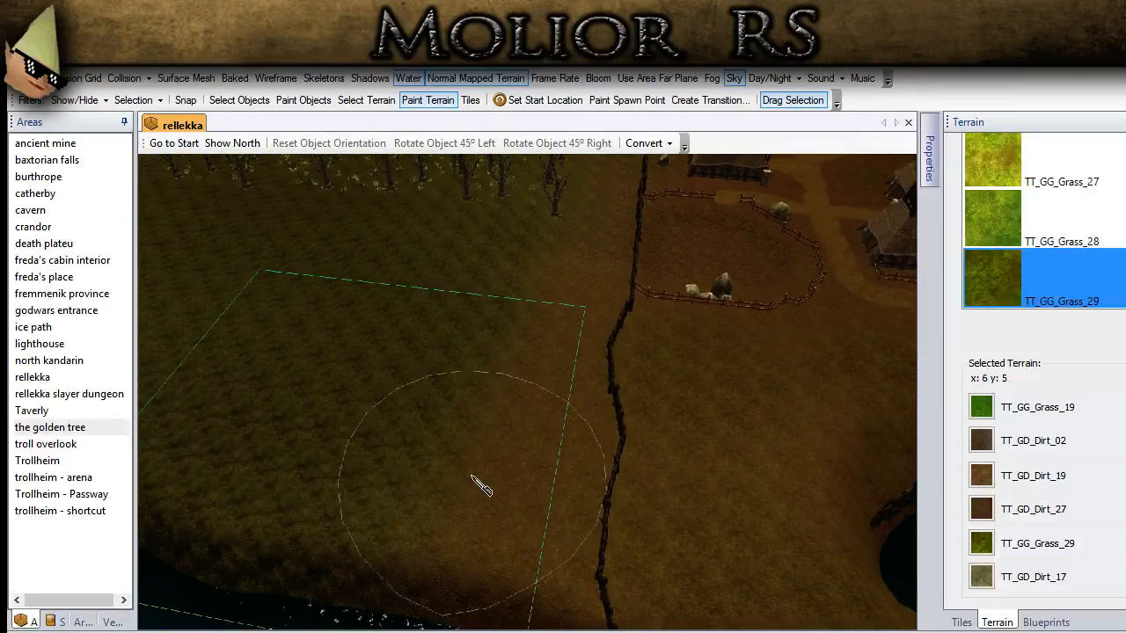
pyautogui.click(239, 101)
# Step: Examine the grass and dirt transitions on both sides of the palisade wall and around the inlet
pyautogui.scroll(-3, 440, 386)
pyautogui.scroll(3, 376, 445)
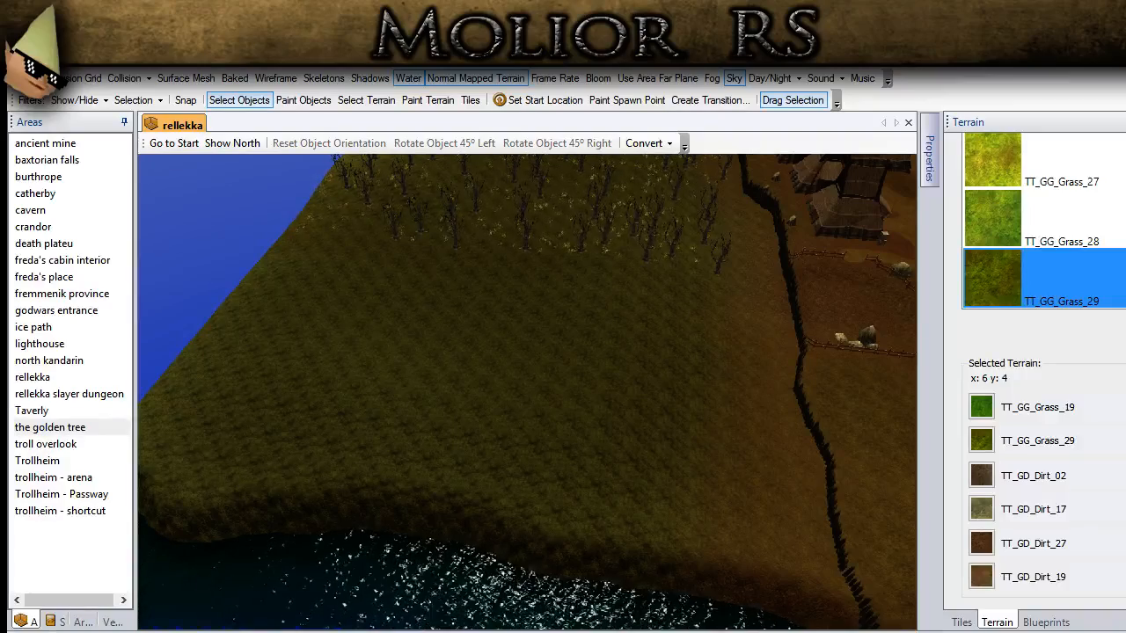
pyautogui.scroll(-1, 444, 465)
pyautogui.moveTo(714, 433); pyautogui.dragTo(537, 387, button='middle')
pyautogui.moveTo(815, 439); pyautogui.dragTo(598, 444, button='middle')
pyautogui.scroll(2, 614, 484)
pyautogui.scroll(2, 614, 483)
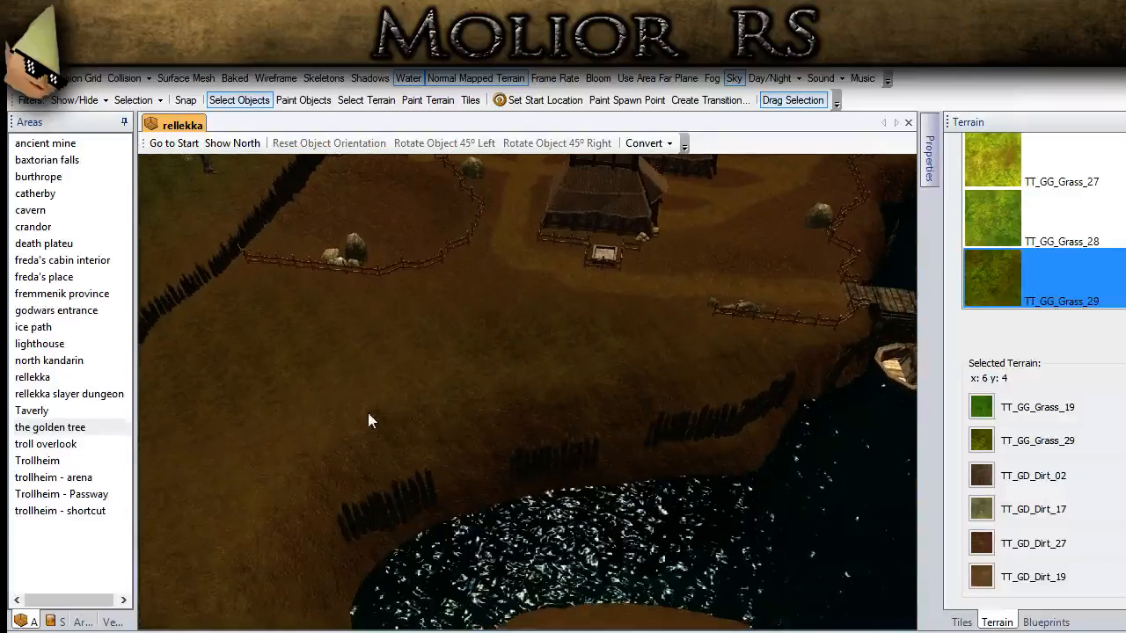
pyautogui.moveTo(367, 412); pyautogui.dragTo(582, 462, button='middle')
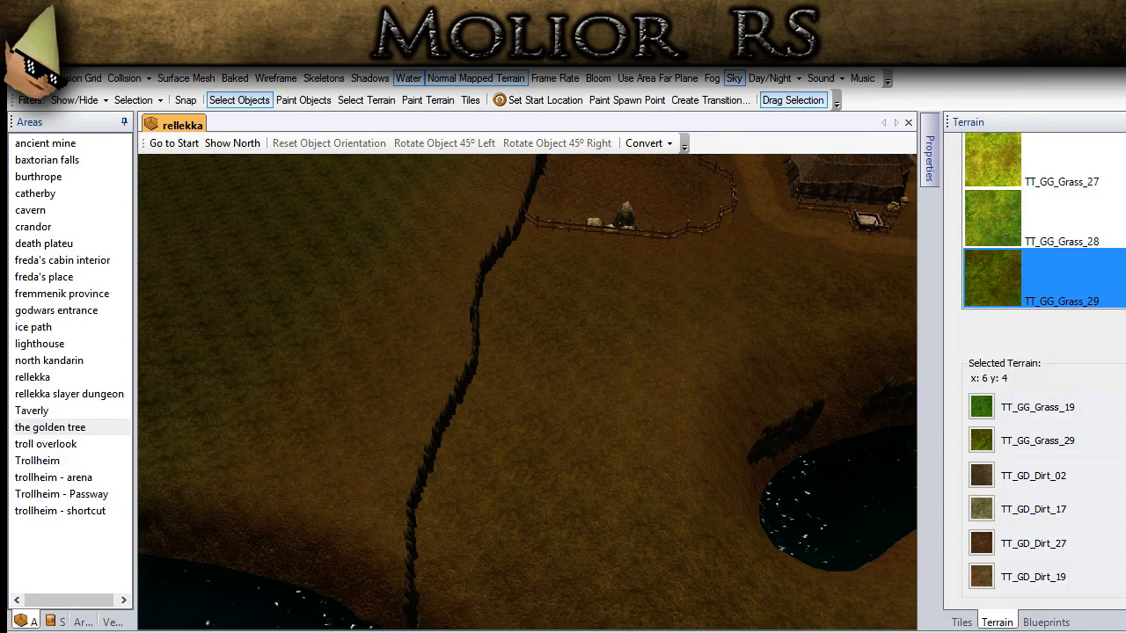
pyautogui.moveTo(586, 375); pyautogui.dragTo(547, 459, button='middle')
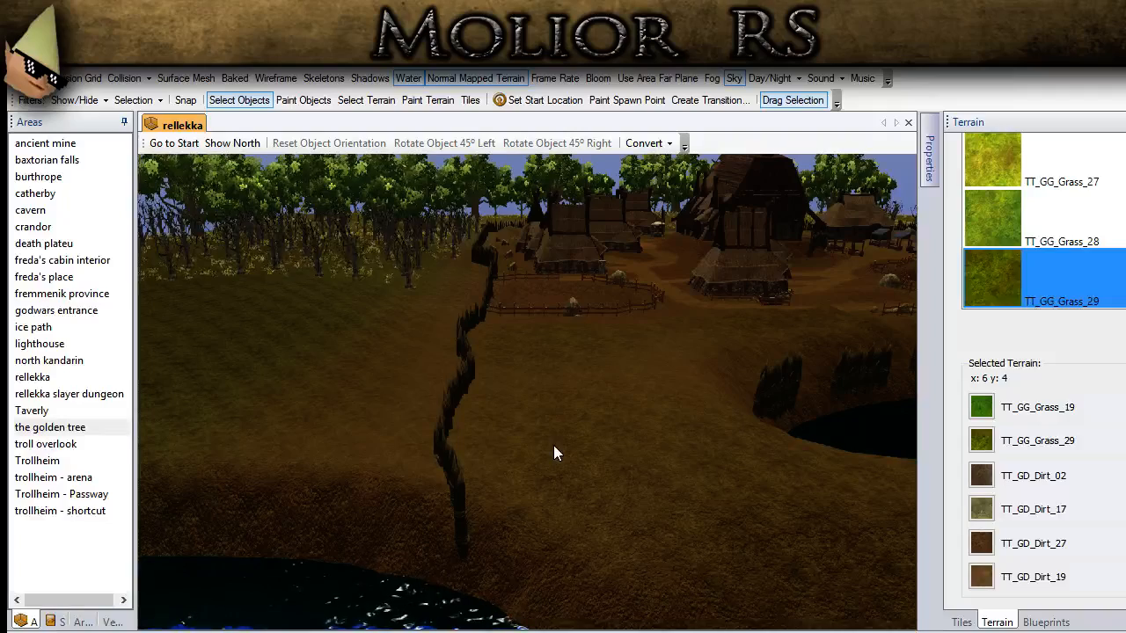
# Step: Texture the ground around the great hall and neighbouring huts with TT_GG_Grass_29 and review the village from above
pyautogui.moveTo(535, 451); pyautogui.dragTo(556, 628, button='middle')
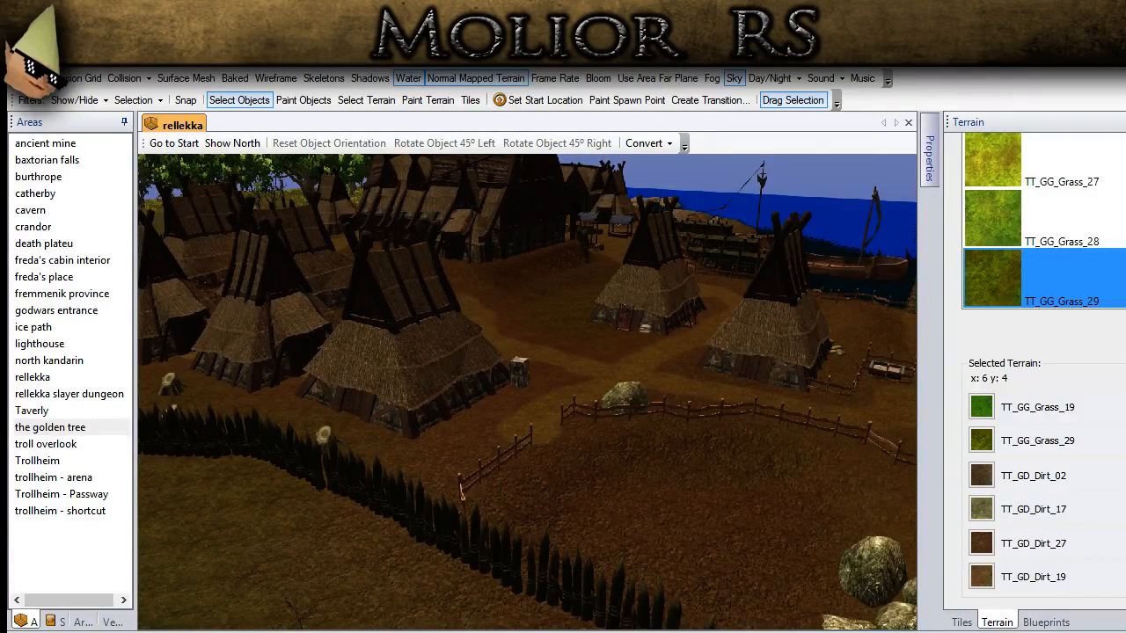
pyautogui.moveTo(467, 510); pyautogui.dragTo(470, 252, button='middle')
pyautogui.click(427, 99)
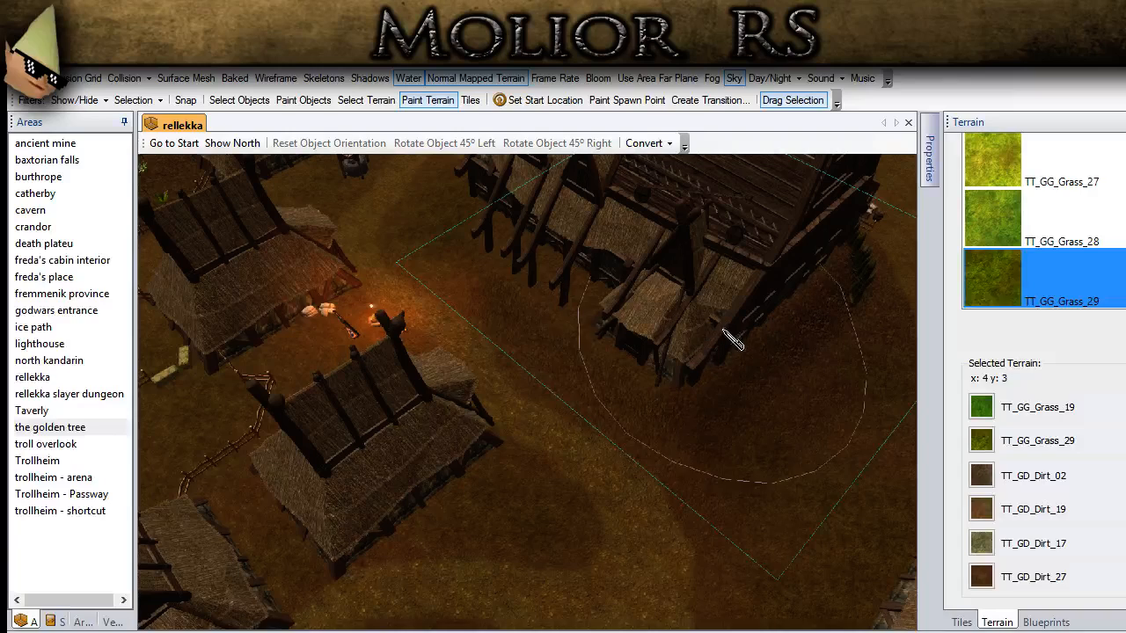
pyautogui.click(239, 100)
pyautogui.moveTo(310, 368); pyautogui.dragTo(307, 323, button='middle')
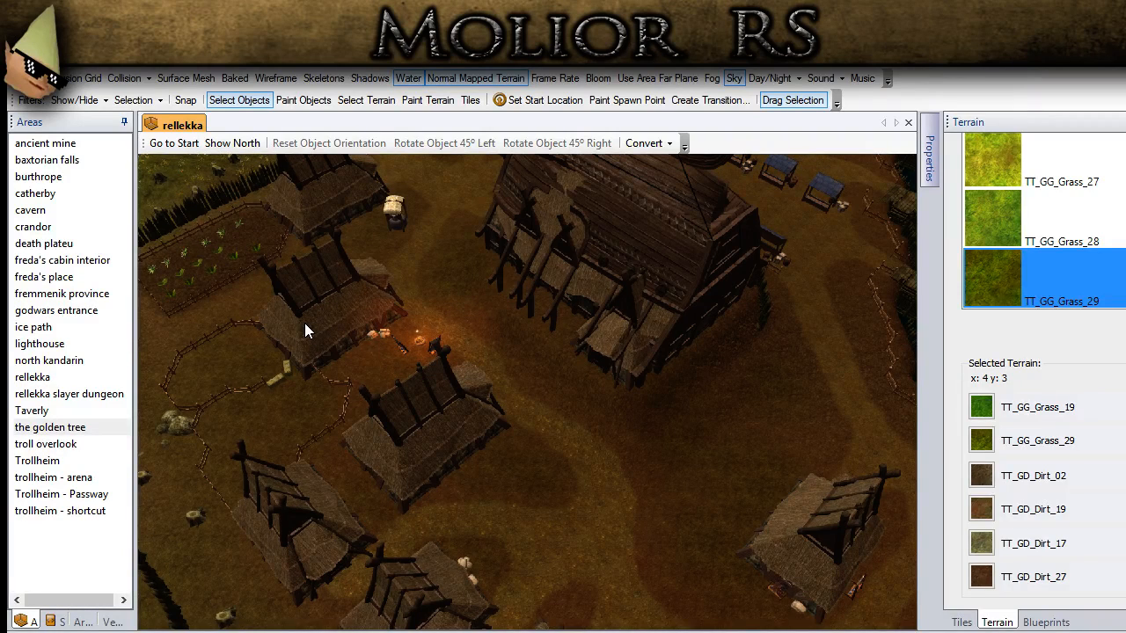
pyautogui.scroll(-2, 504, 365)
pyautogui.moveTo(504, 365); pyautogui.dragTo(772, 331, button='middle')
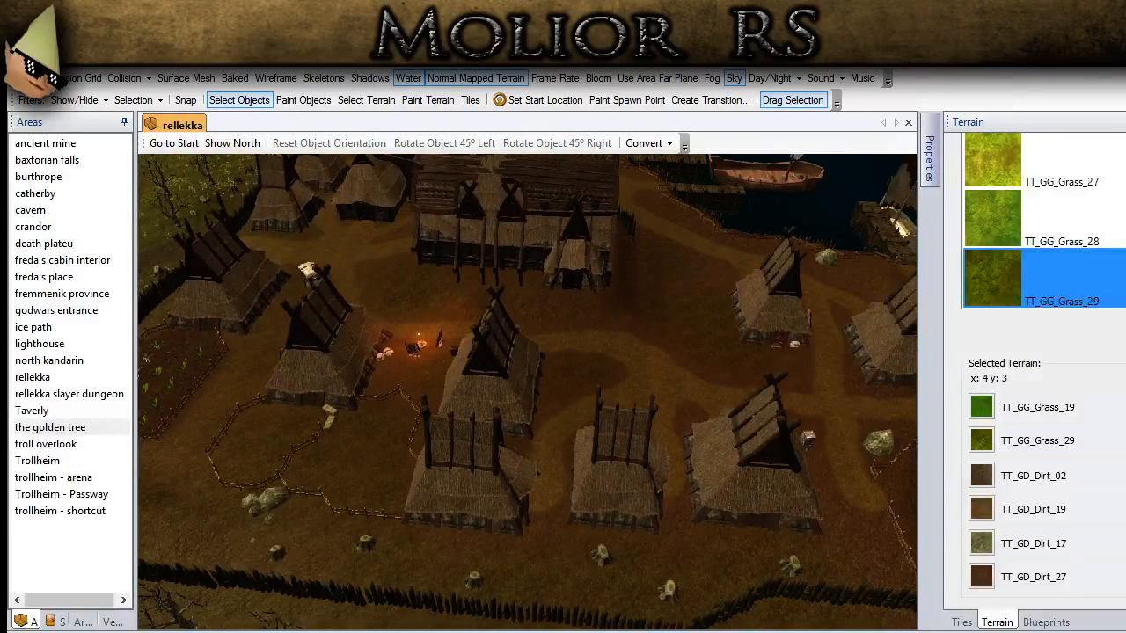
# Step: Switch to grass painting with the large brush and AG_Autumn_Grass_01, and try it inside the palisade beside the crop field
pyautogui.moveTo(1124, 475); pyautogui.dragTo(1125, 264)
pyautogui.click(1031, 148)
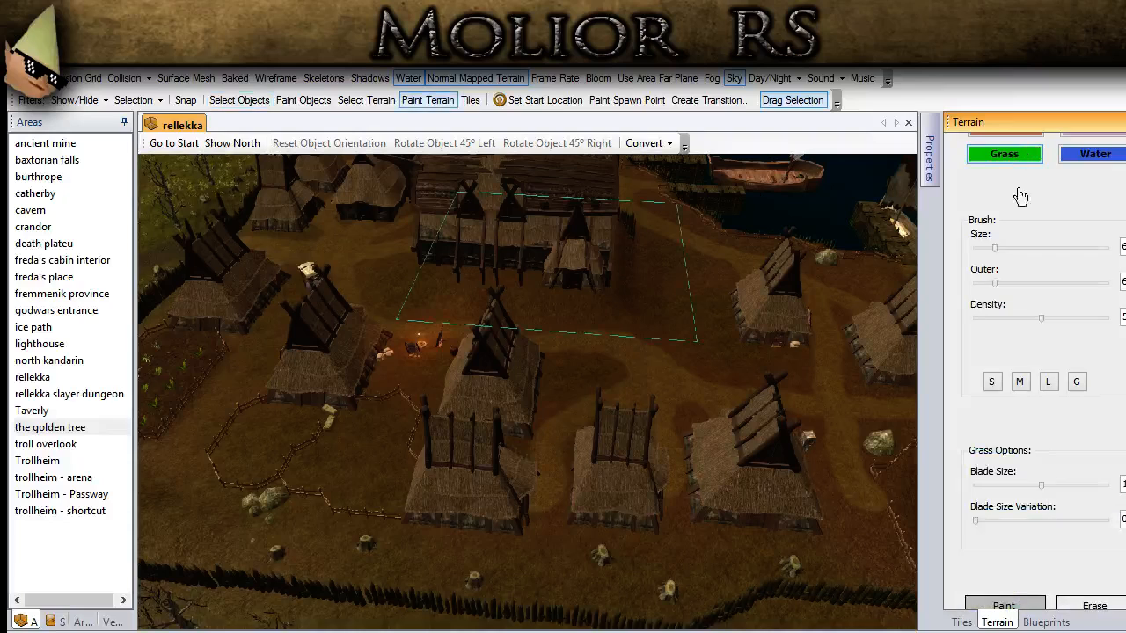
pyautogui.scroll(-5, 1047, 381)
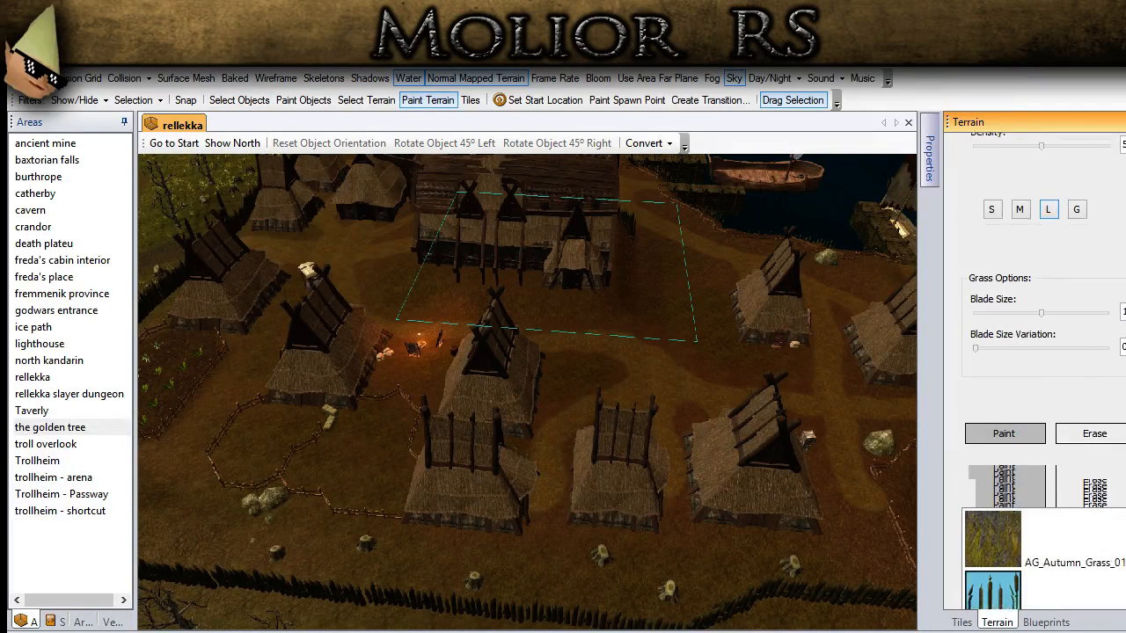
pyautogui.moveTo(299, 466)
pyautogui.mouseDown(button='middle')
pyautogui.moveTo(260, 438)
pyautogui.moveTo(782, 295)
pyautogui.mouseUp(button='middle')
pyautogui.moveTo(299, 345); pyautogui.dragTo(344, 443, button='middle')
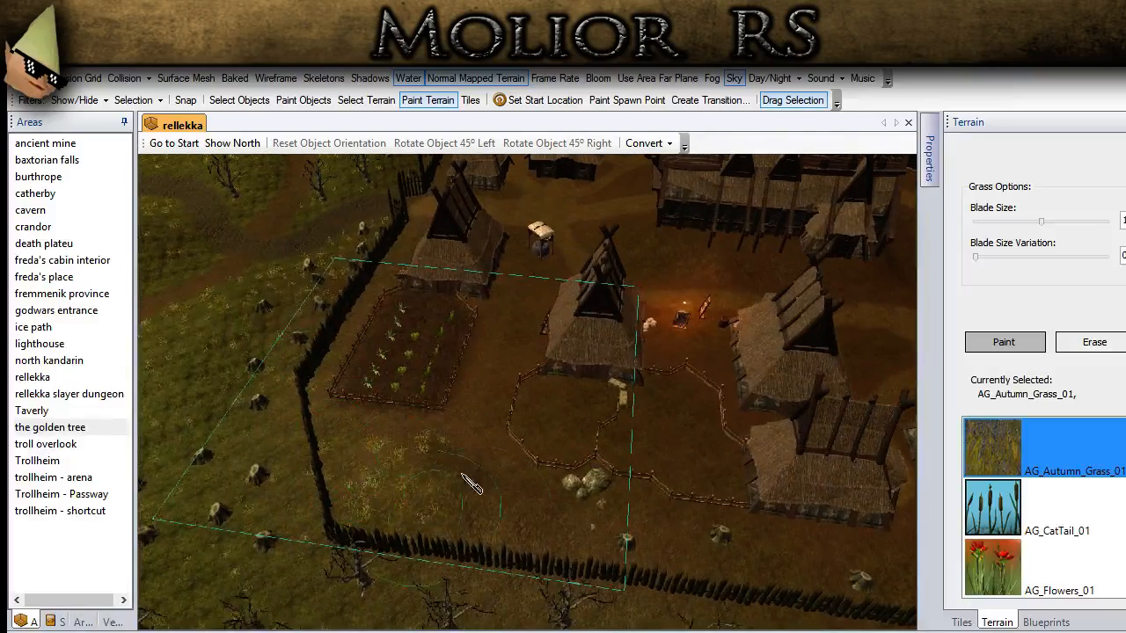
# Step: Lower the grass density and paint AG_Autumn_Grass_01 along the inside of the palisade, from the crop field past the row of huts
pyautogui.scroll(3, 1043, 379)
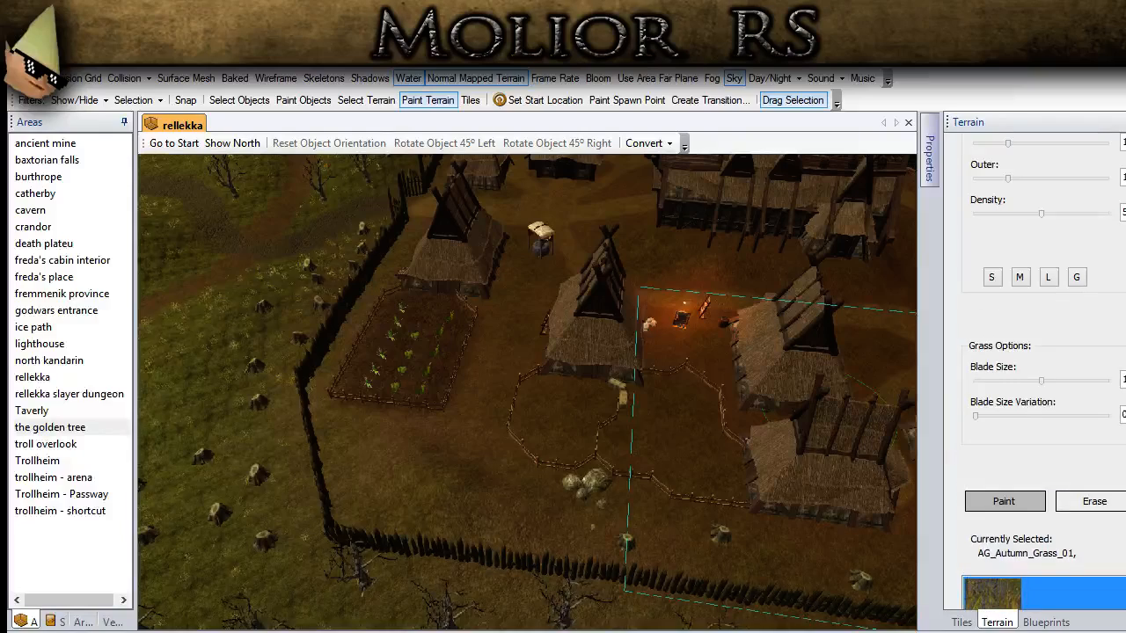
pyautogui.doubleClick(1123, 213)
pyautogui.write('2')
pyautogui.moveTo(348, 466)
pyautogui.mouseDown()
pyautogui.moveTo(452, 434)
pyautogui.moveTo(469, 472)
pyautogui.moveTo(509, 351)
pyautogui.moveTo(535, 350)
pyautogui.moveTo(537, 288)
pyautogui.moveTo(530, 393)
pyautogui.moveTo(499, 511)
pyautogui.moveTo(722, 551)
pyautogui.moveTo(582, 511)
pyautogui.moveTo(734, 576)
pyautogui.mouseUp()
pyautogui.moveTo(734, 576); pyautogui.dragTo(449, 475, button='middle')
pyautogui.moveTo(449, 475)
pyautogui.mouseDown()
pyautogui.moveTo(479, 497)
pyautogui.moveTo(655, 511)
pyautogui.moveTo(552, 512)
pyautogui.moveTo(540, 502)
pyautogui.moveTo(749, 534)
pyautogui.moveTo(714, 502)
pyautogui.moveTo(821, 516)
pyautogui.mouseUp()
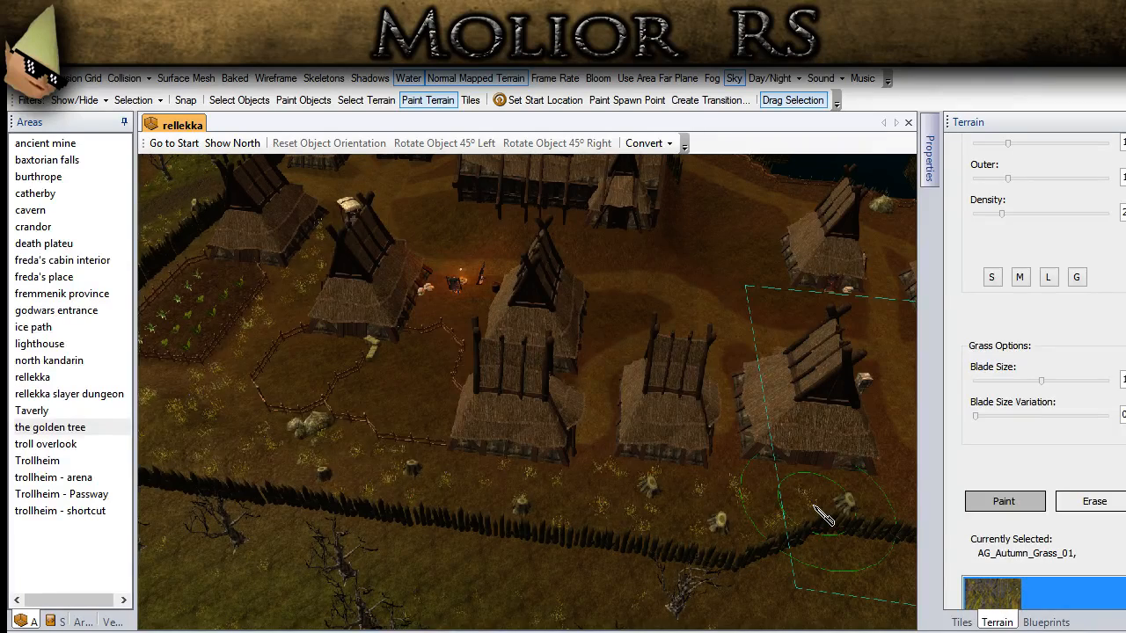
pyautogui.moveTo(456, 502); pyautogui.dragTo(383, 456, button='middle')
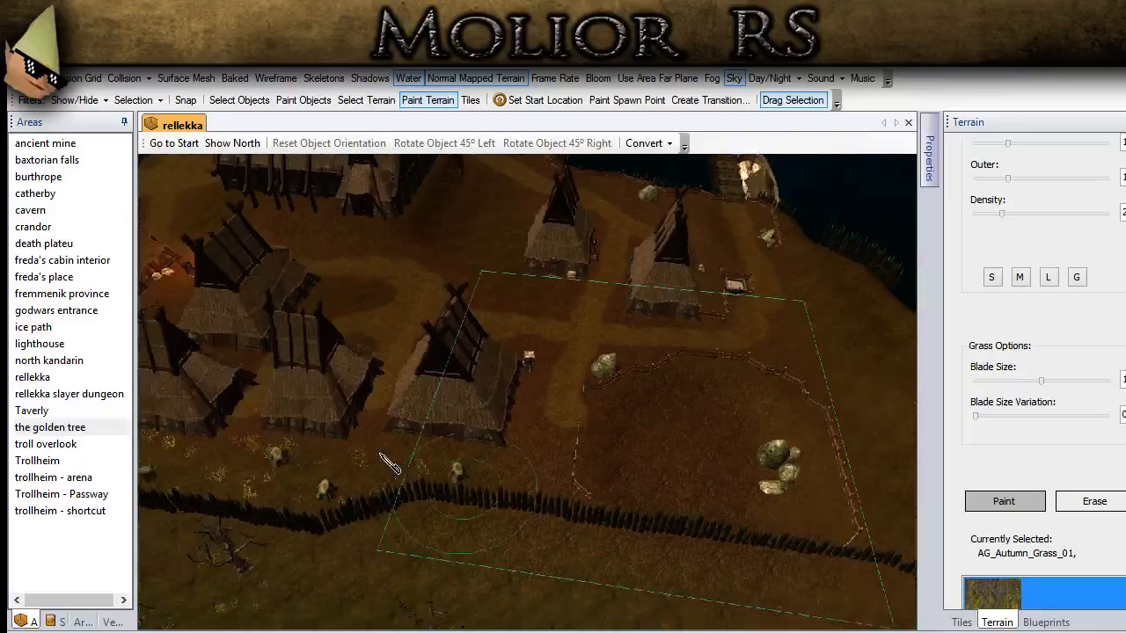
# Step: Scatter AG_Autumn_Grass_01 tufts on the ground between the huts and around the campfire, mostly off the footpaths
pyautogui.scroll(3, 463, 503)
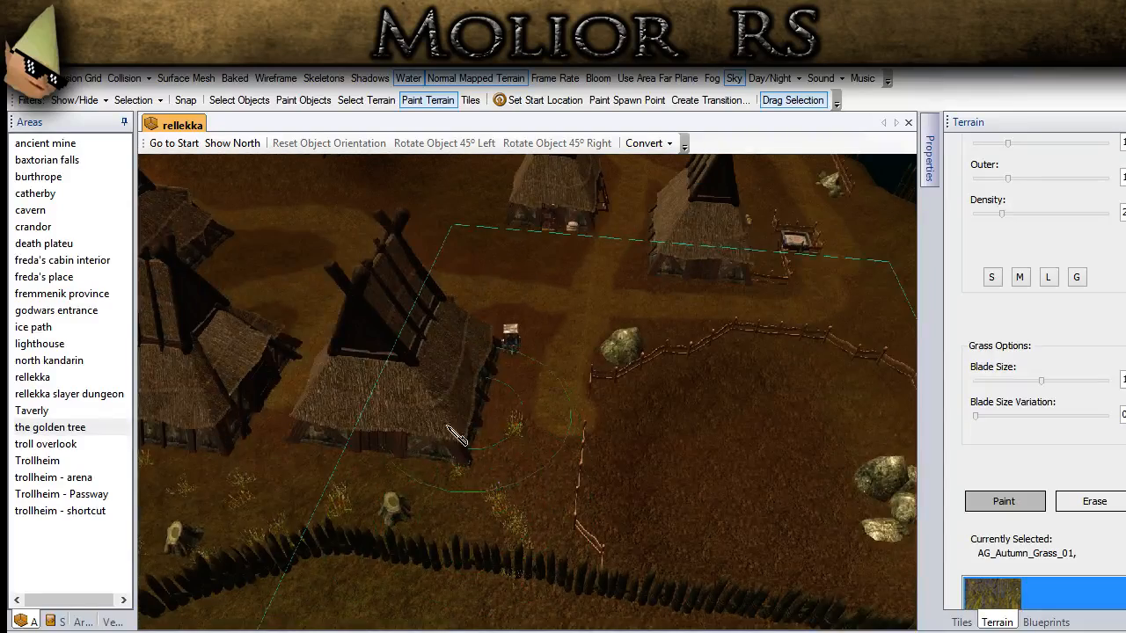
pyautogui.moveTo(446, 427); pyautogui.dragTo(523, 398, button='middle')
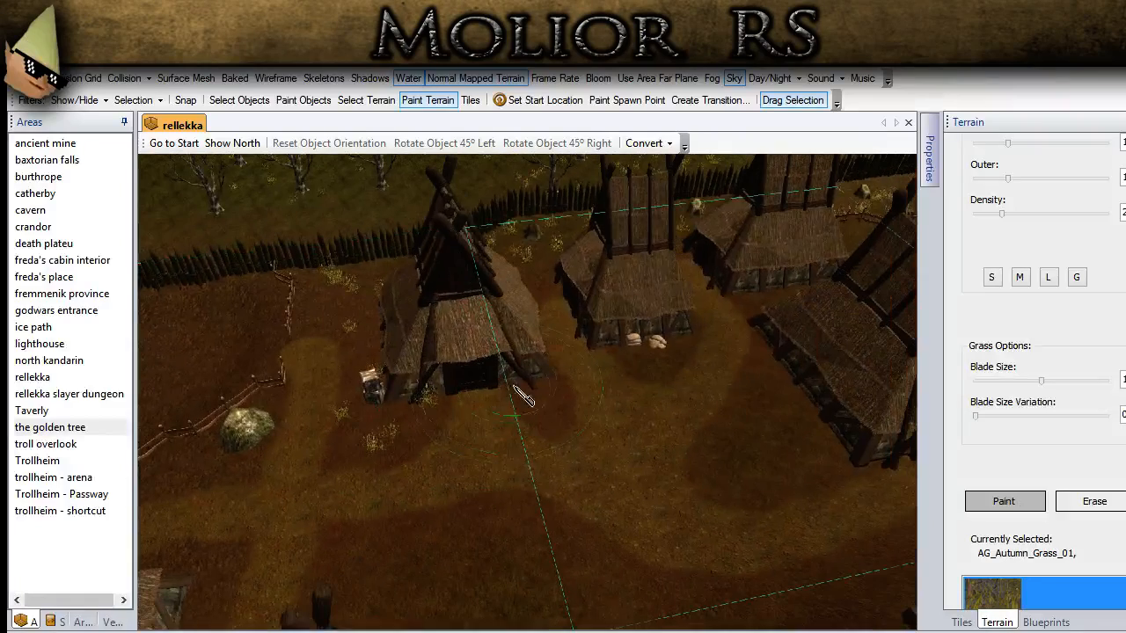
pyautogui.moveTo(628, 393)
pyautogui.mouseDown(button='middle')
pyautogui.moveTo(642, 358)
pyautogui.moveTo(655, 391)
pyautogui.moveTo(645, 415)
pyautogui.moveTo(595, 434)
pyautogui.moveTo(428, 405)
pyautogui.moveTo(495, 417)
pyautogui.mouseUp(button='middle')
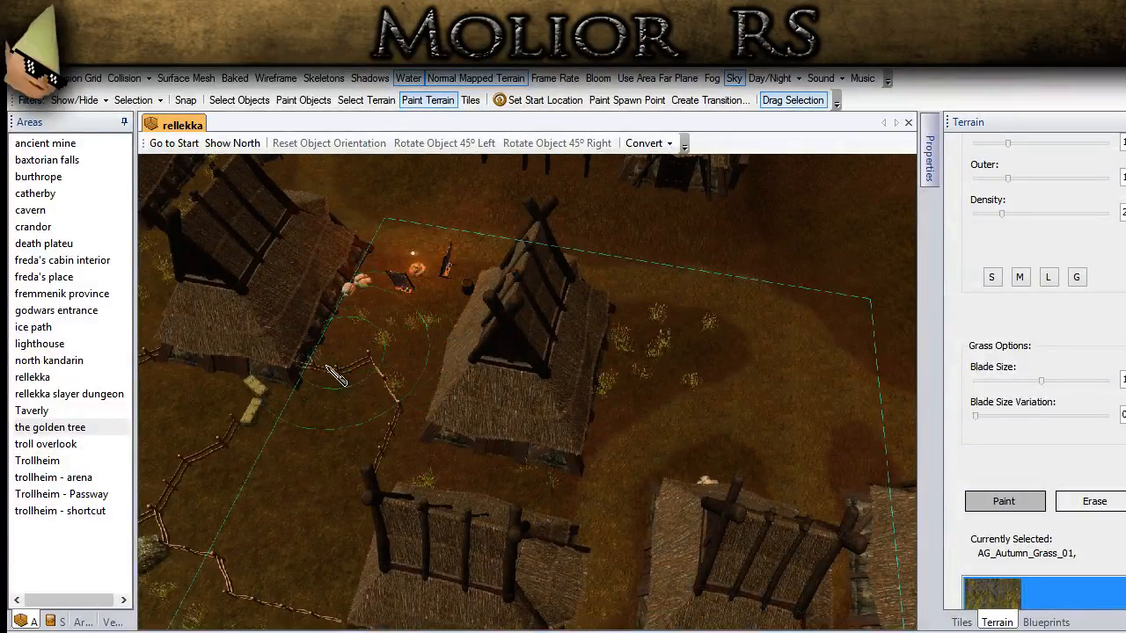
pyautogui.moveTo(369, 352); pyautogui.dragTo(486, 380, button='middle')
pyautogui.moveTo(379, 392); pyautogui.dragTo(755, 429, button='middle')
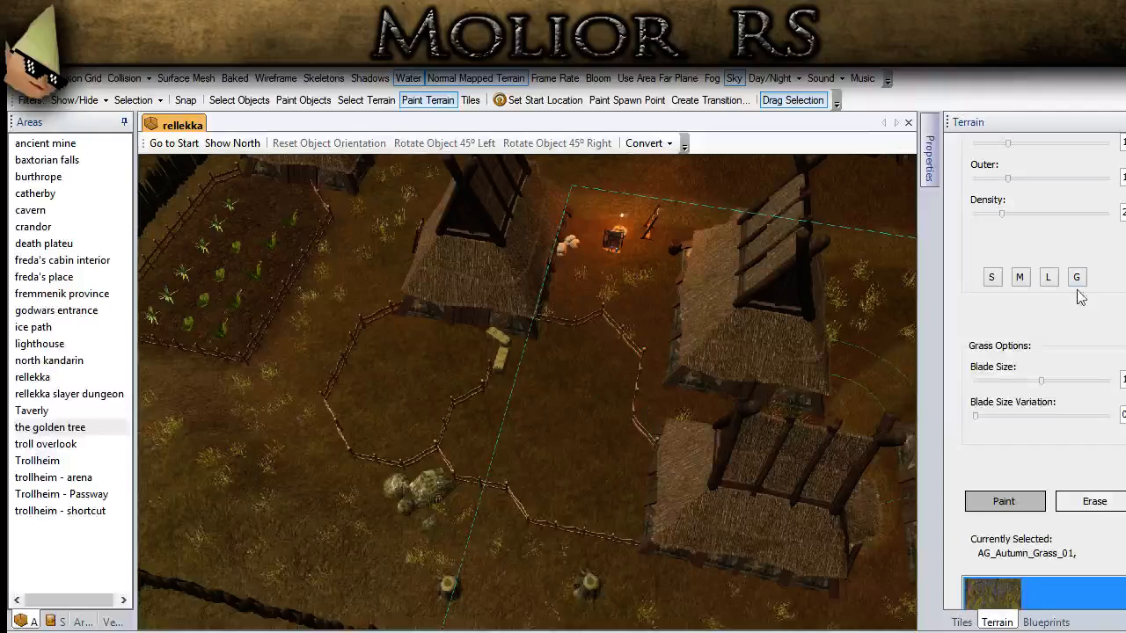
# Step: Reduce the blade size and paint short AG_Autumn_Grass_01 in and around the fenced pens near the campfire
pyautogui.moveTo(1124, 380); pyautogui.dragTo(1028, 392)
pyautogui.write('0')
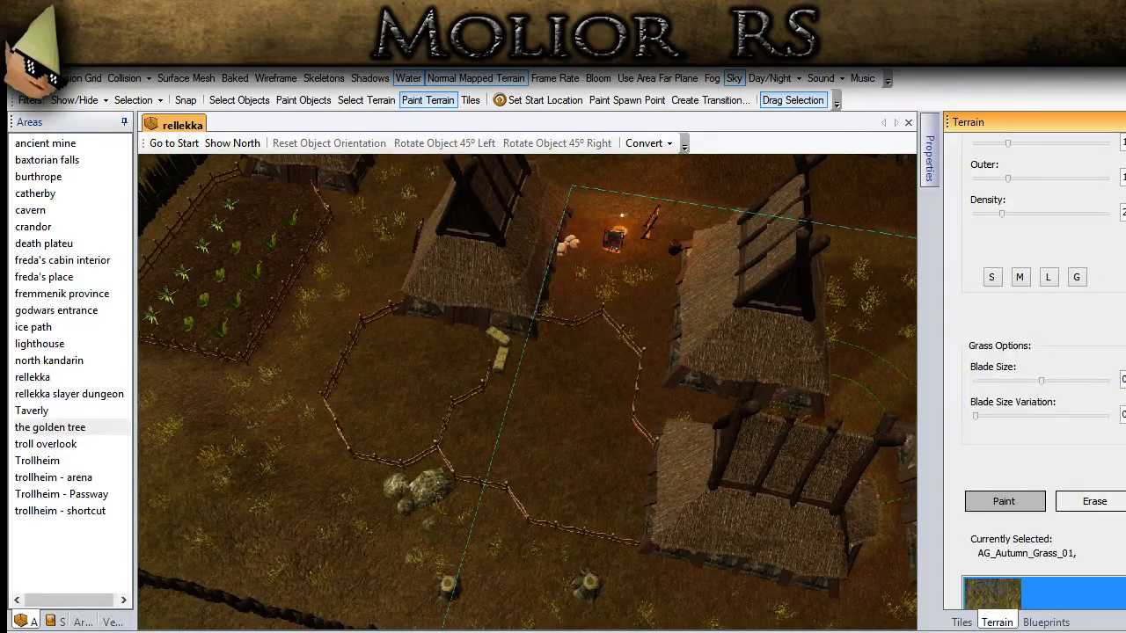
pyautogui.moveTo(756, 398); pyautogui.dragTo(629, 477, button='middle')
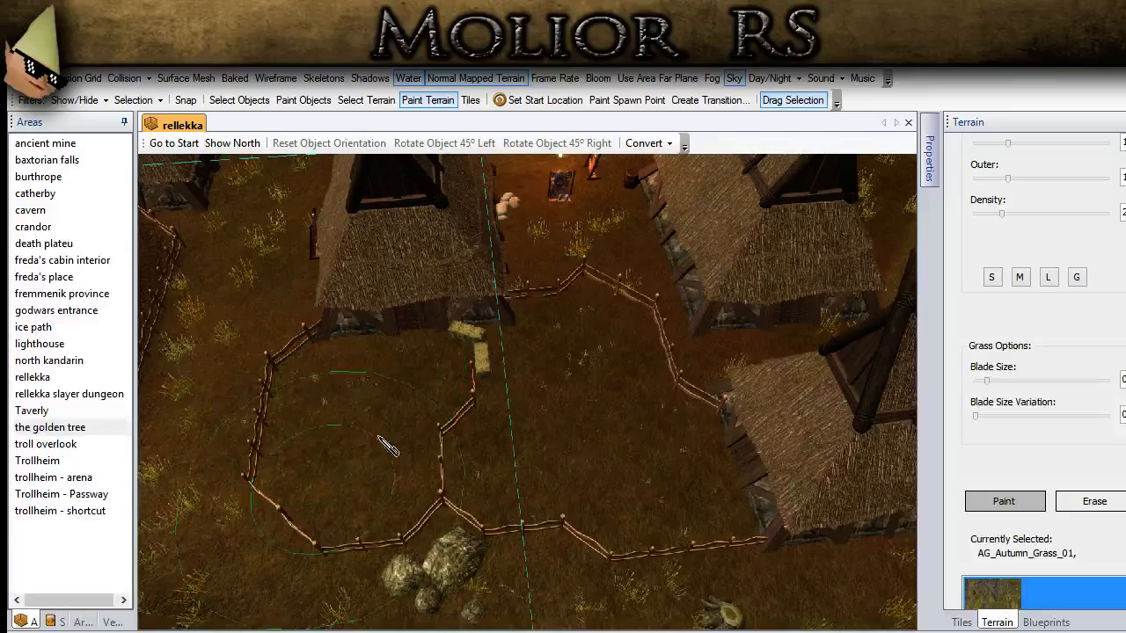
pyautogui.moveTo(1125, 379); pyautogui.dragTo(1078, 378)
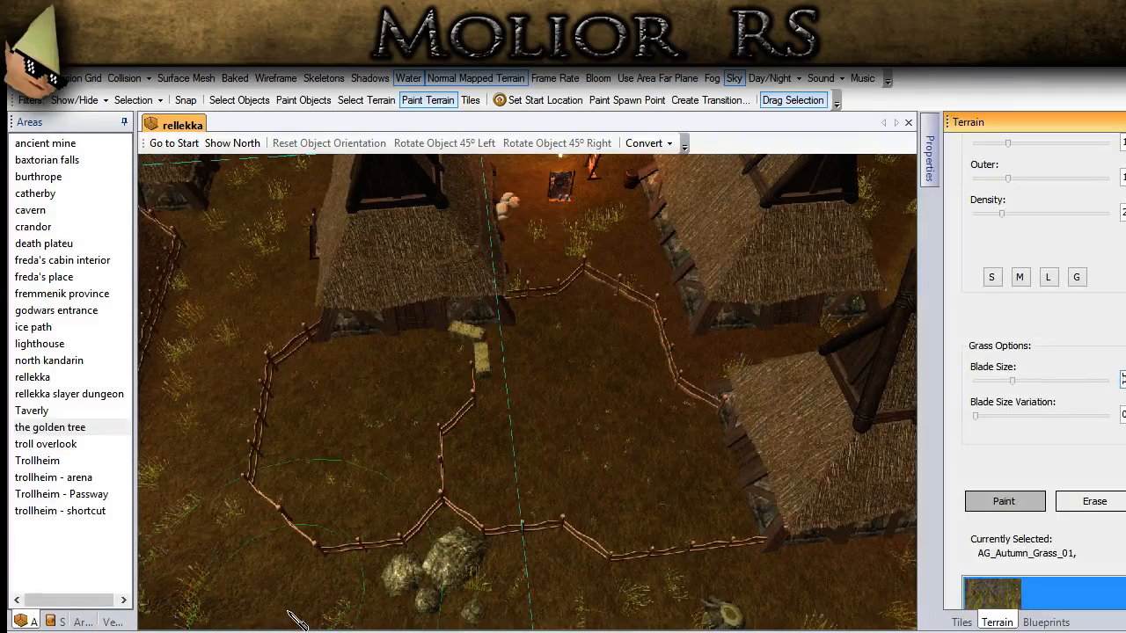
pyautogui.click(306, 631)
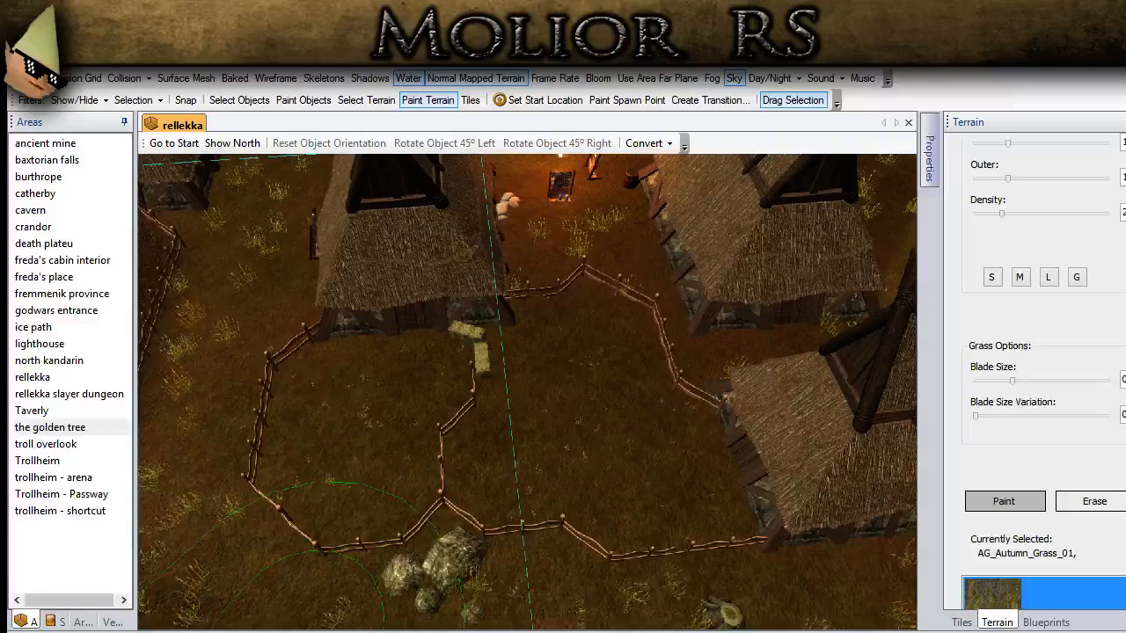
# Step: Paint the shorter autumn grass in front of the great hall near the well and around the huts facing the harbour
pyautogui.moveTo(318, 622)
pyautogui.mouseDown(button='middle')
pyautogui.moveTo(376, 557)
pyautogui.moveTo(577, 451)
pyautogui.moveTo(547, 367)
pyautogui.mouseUp(button='middle')
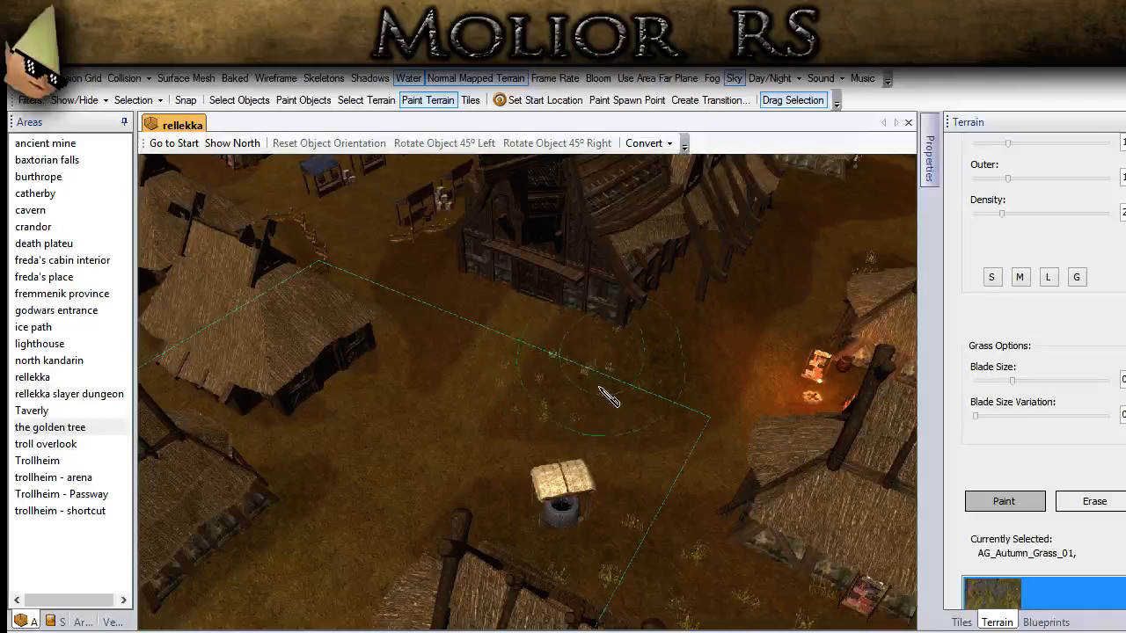
pyautogui.moveTo(636, 365); pyautogui.dragTo(535, 394, button='middle')
pyautogui.moveTo(526, 425); pyautogui.dragTo(605, 370)
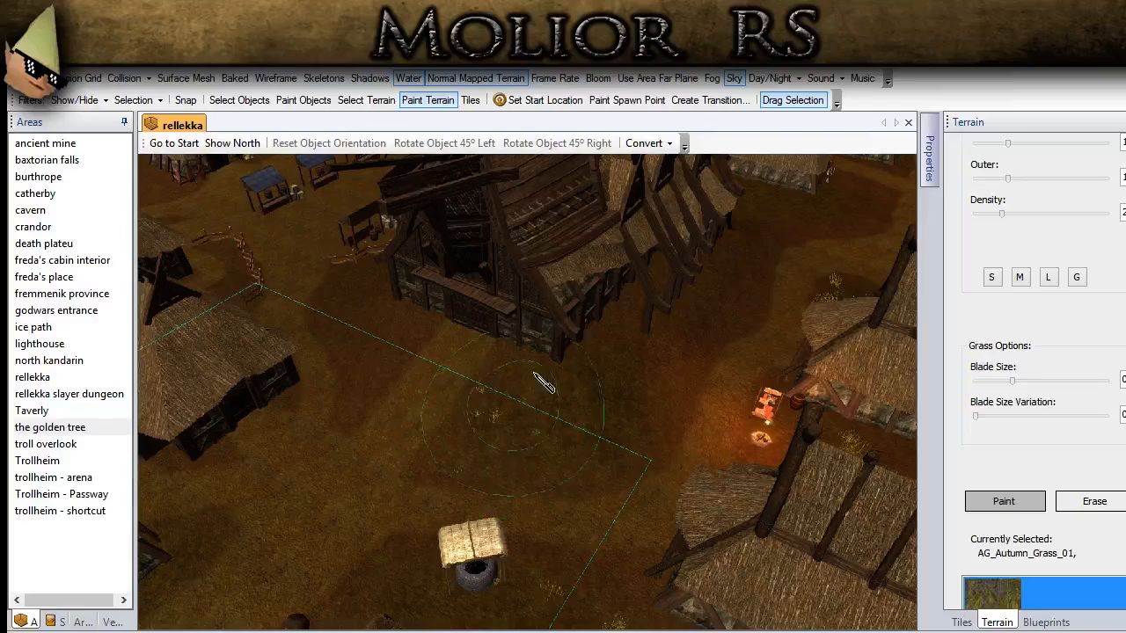
pyautogui.moveTo(708, 311); pyautogui.dragTo(493, 515, button='middle')
pyautogui.moveTo(681, 338); pyautogui.dragTo(343, 207, button='middle')
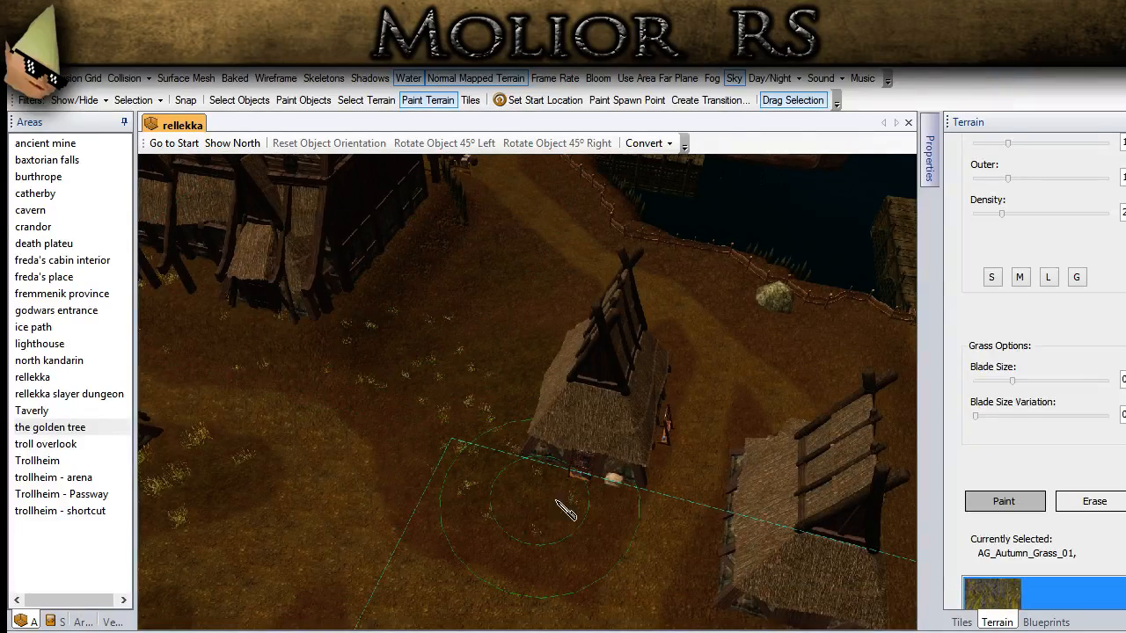
# Step: Add autumn grass along the harbour side of the great hall and behind the market stall fence
pyautogui.moveTo(432, 381); pyautogui.dragTo(504, 517, button='middle')
pyautogui.moveTo(504, 517)
pyautogui.mouseDown()
pyautogui.moveTo(507, 417)
pyautogui.moveTo(424, 367)
pyautogui.mouseUp()
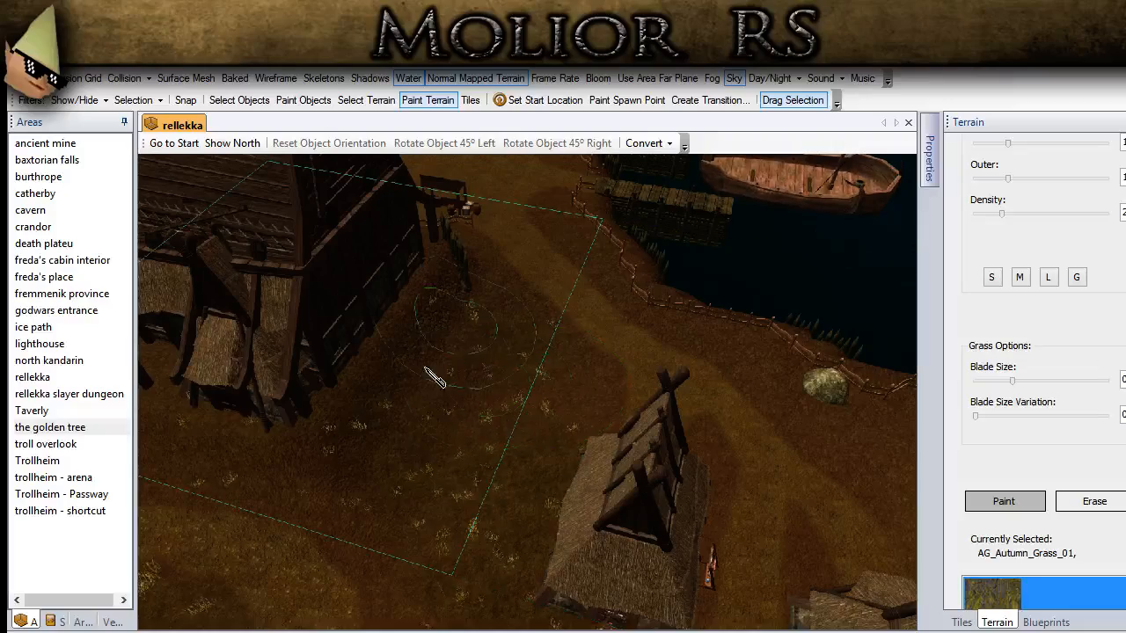
pyautogui.moveTo(354, 393); pyautogui.dragTo(395, 441, button='middle')
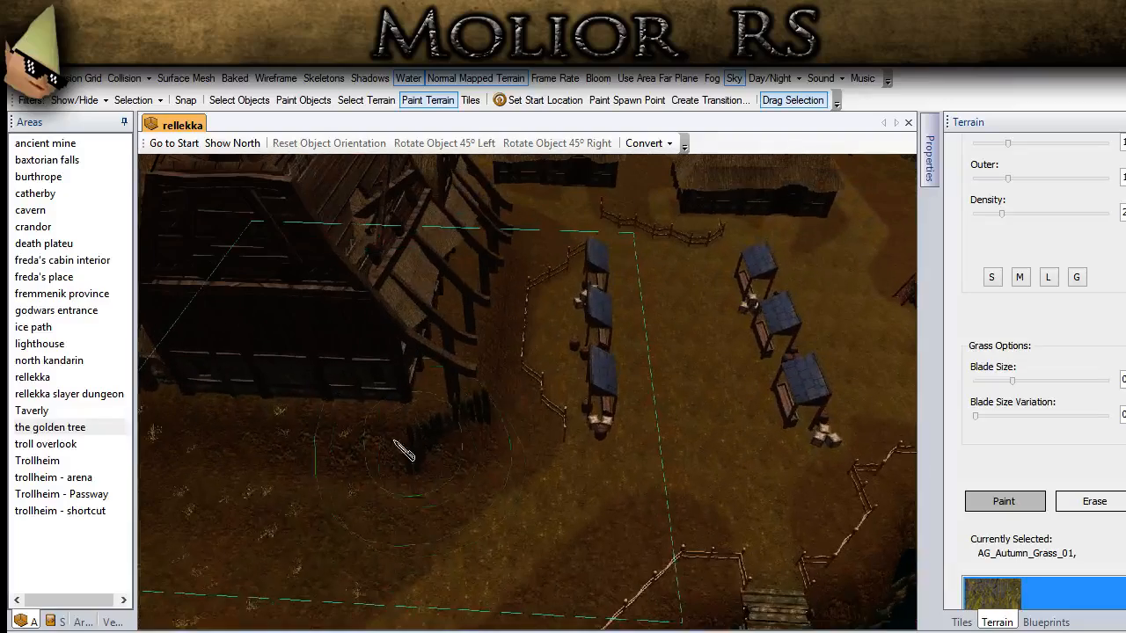
pyautogui.moveTo(515, 422); pyautogui.dragTo(339, 460, button='middle')
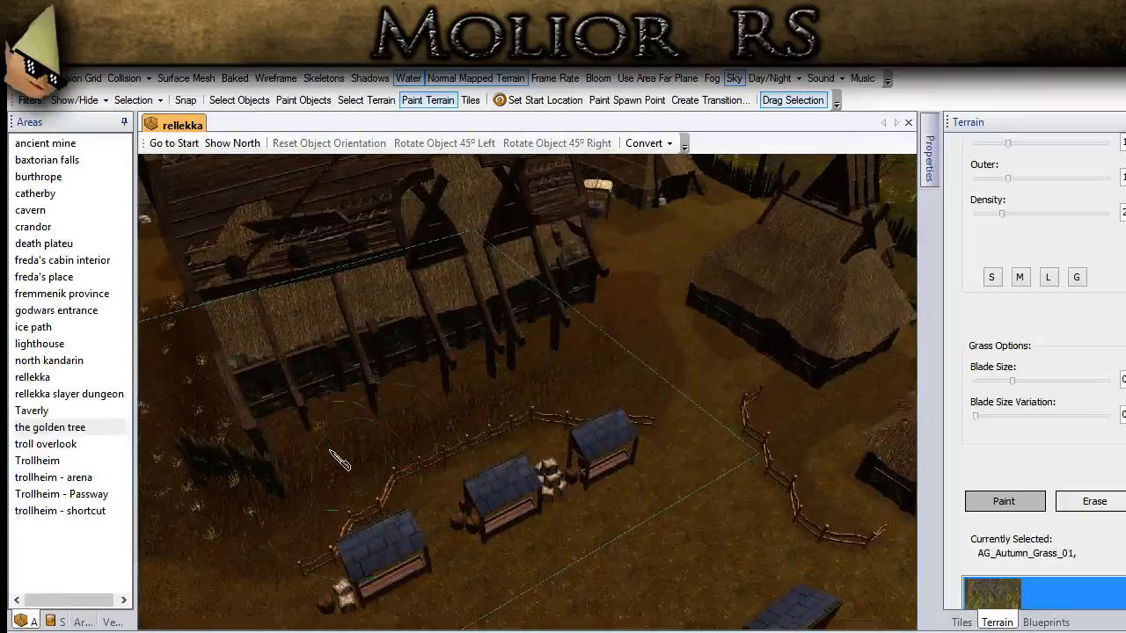
# Step: Paint autumn grass around the huts by the palisade gate and along the strip behind them
pyautogui.moveTo(651, 369); pyautogui.dragTo(495, 289, button='middle')
pyautogui.moveTo(489, 563); pyautogui.dragTo(633, 487, button='middle')
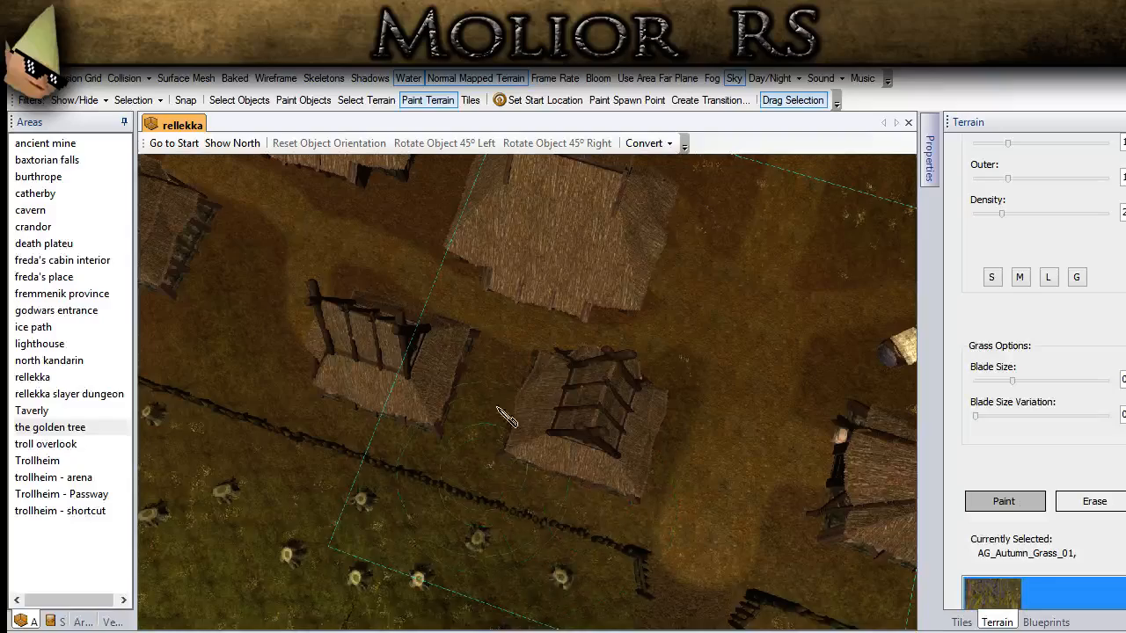
pyautogui.moveTo(361, 406); pyautogui.dragTo(661, 481, button='middle')
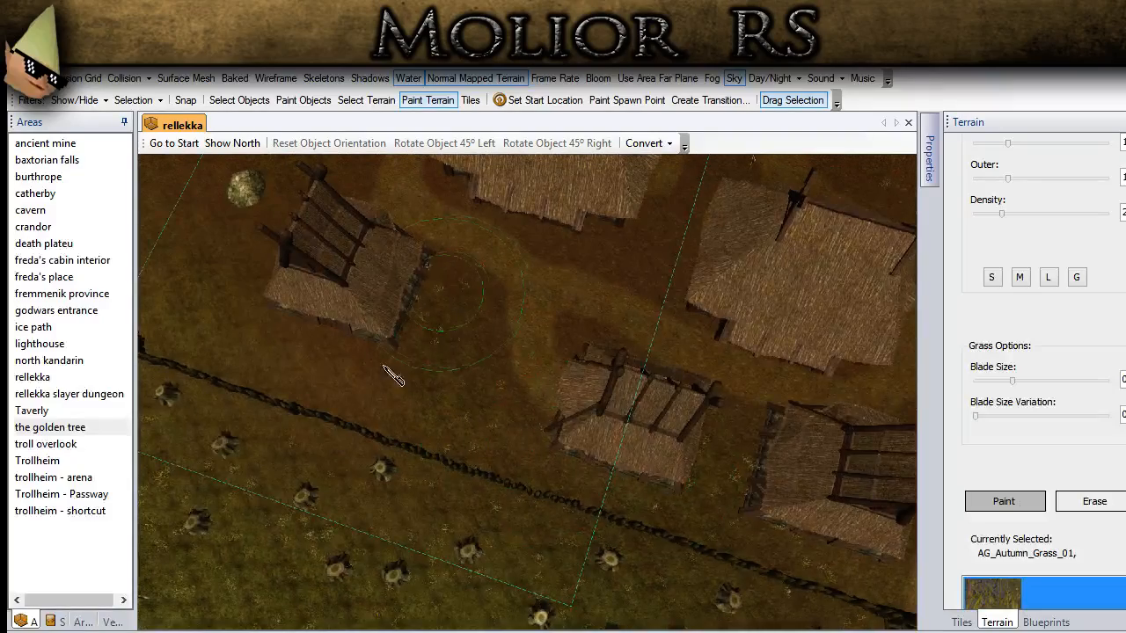
pyautogui.moveTo(466, 423); pyautogui.dragTo(643, 513, button='middle')
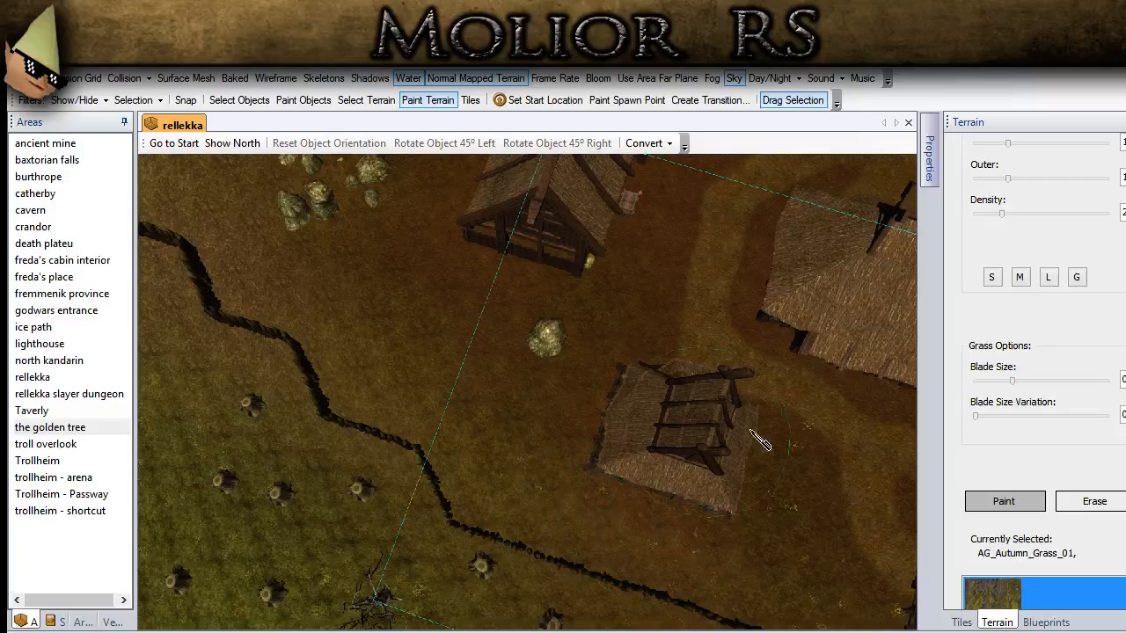
# Step: Use the G brush size to spread autumn grass around the boulders, the longhouse and the shore beside the docks
pyautogui.click(1082, 278)
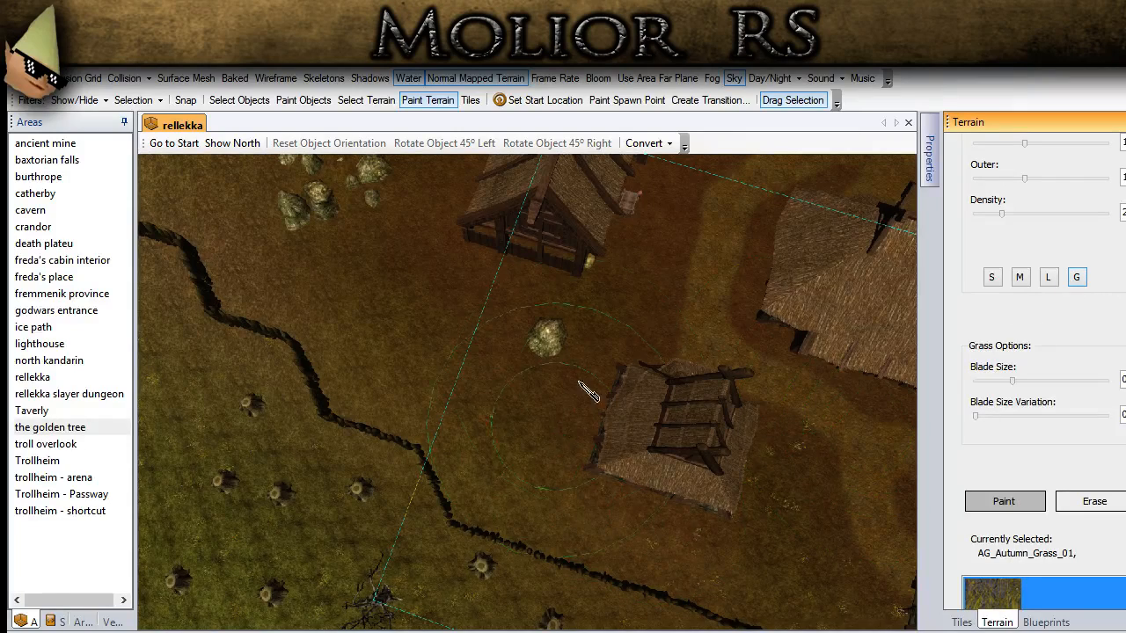
pyautogui.moveTo(578, 382); pyautogui.dragTo(562, 339)
pyautogui.moveTo(407, 406); pyautogui.dragTo(536, 540, button='middle')
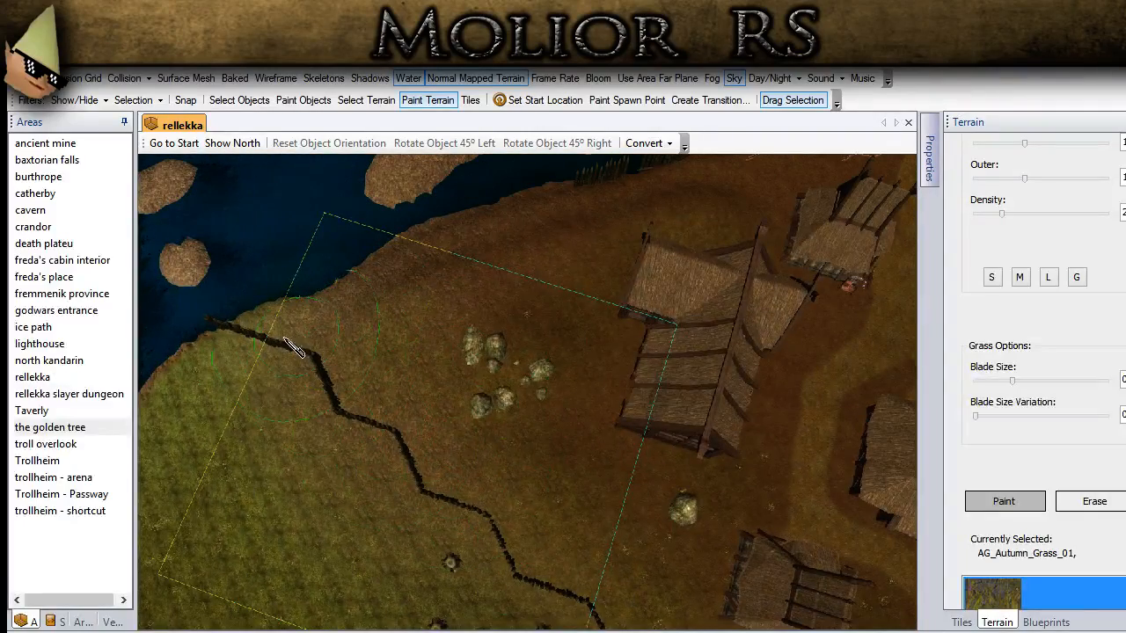
pyautogui.moveTo(613, 345); pyautogui.dragTo(717, 508, button='middle')
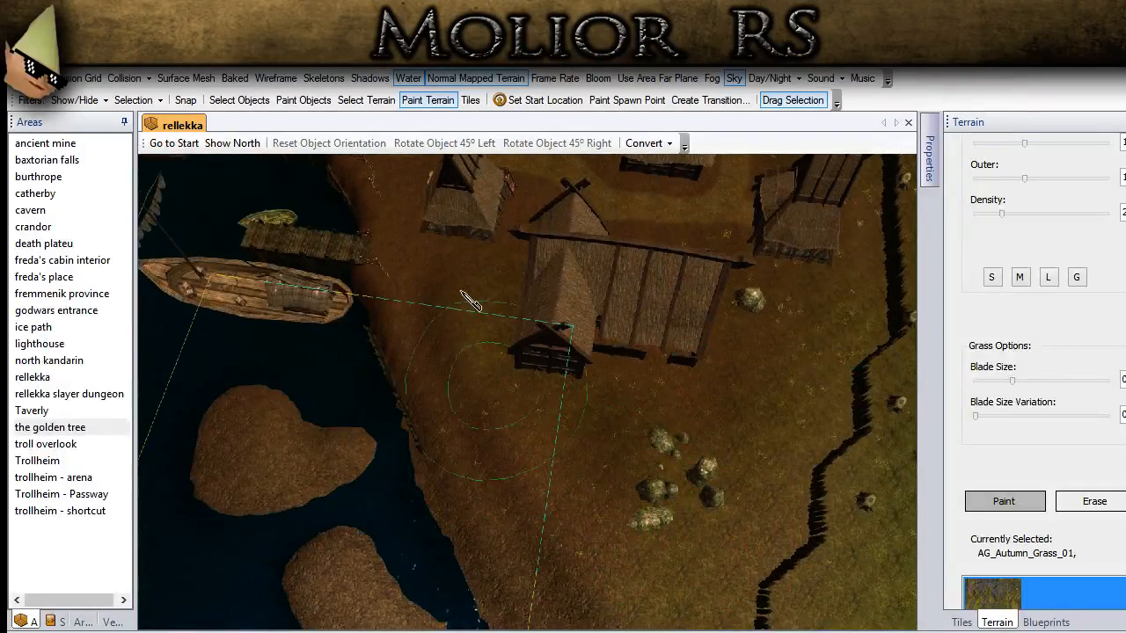
pyautogui.scroll(3, 517, 427)
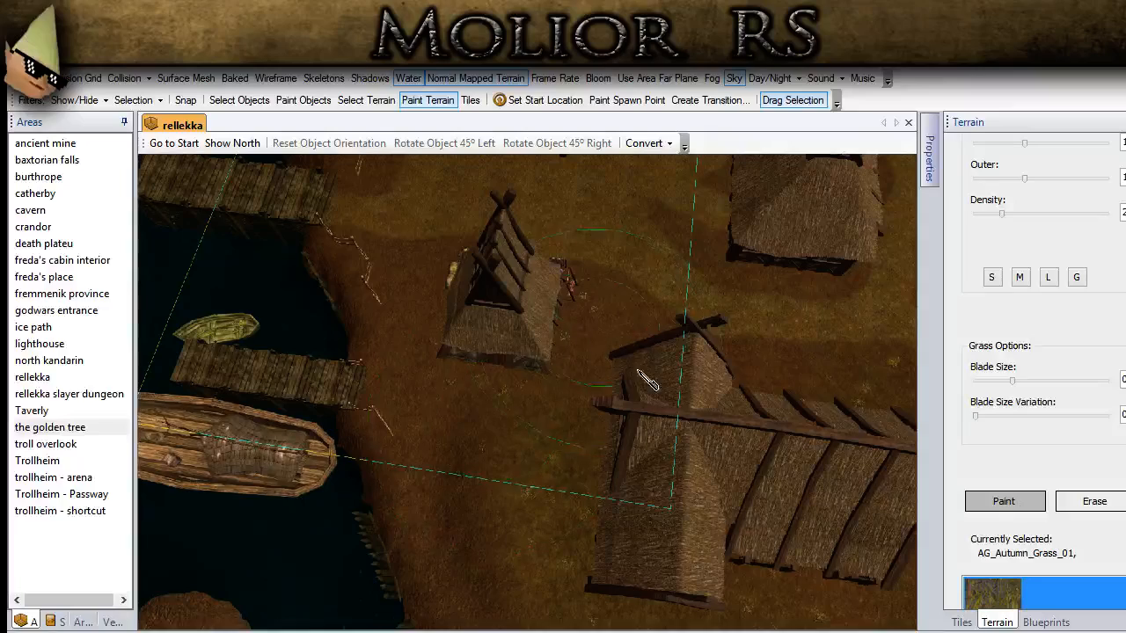
pyautogui.moveTo(466, 314); pyautogui.dragTo(720, 392, button='middle')
# Step: Check the docks and shoreline, and paint autumn grass over the hooked headland around the small inlet
pyautogui.click(271, 102)
pyautogui.scroll(-3, 405, 595)
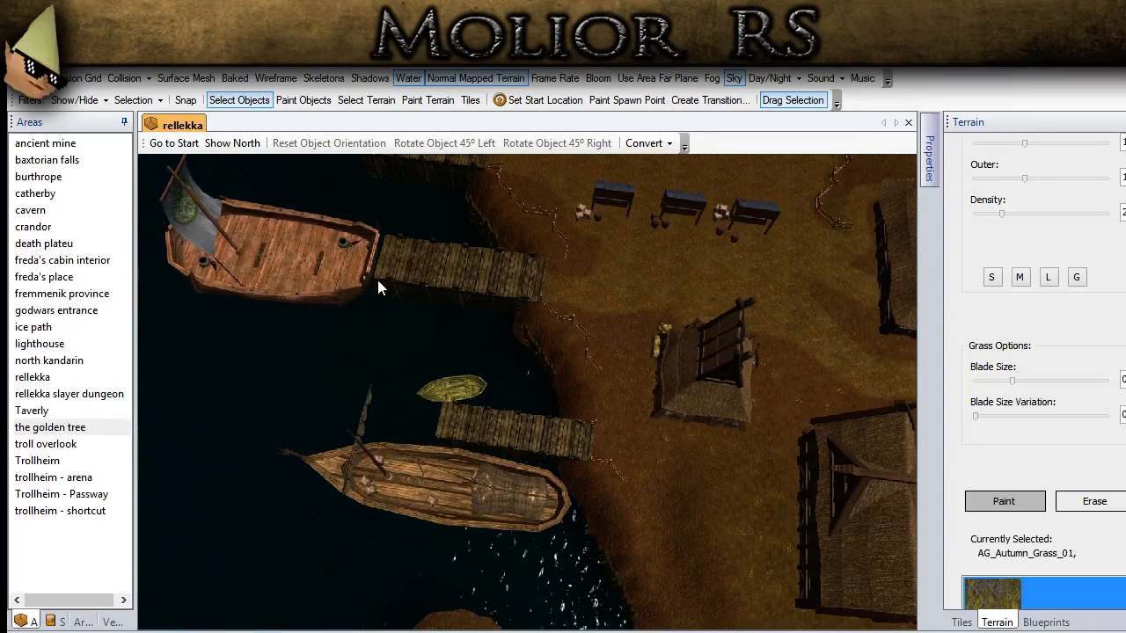
pyautogui.moveTo(513, 474)
pyautogui.mouseDown(button='middle')
pyautogui.moveTo(541, 429)
pyautogui.moveTo(470, 319)
pyautogui.moveTo(378, 350)
pyautogui.moveTo(787, 463)
pyautogui.moveTo(862, 583)
pyautogui.moveTo(823, 479)
pyautogui.mouseUp(button='middle')
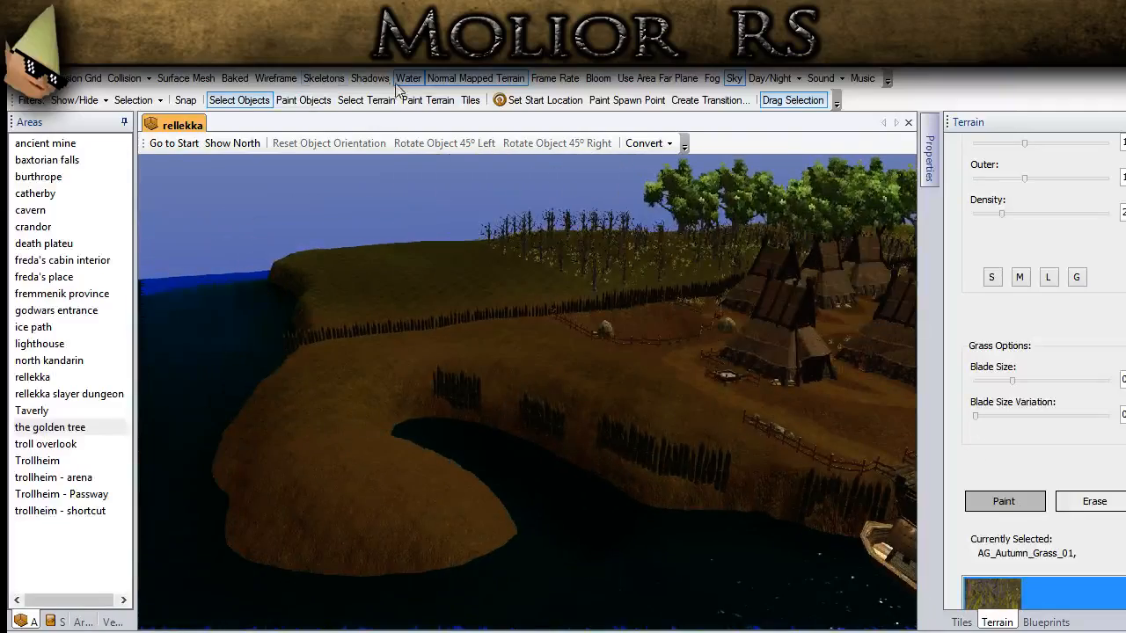
pyautogui.click(425, 100)
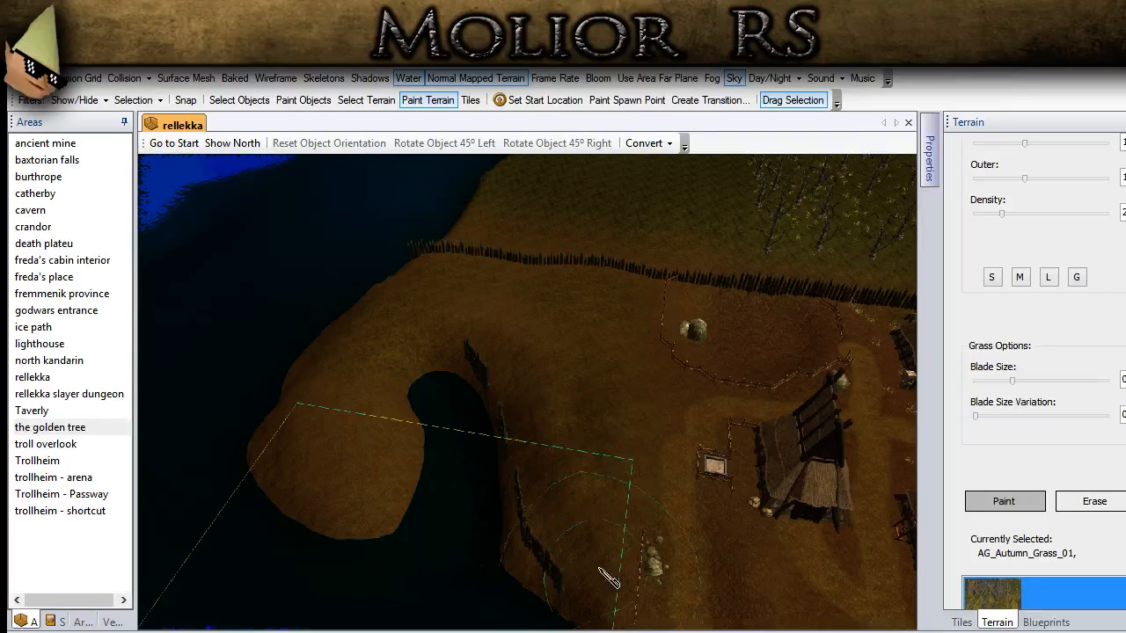
pyautogui.moveTo(617, 488)
pyautogui.mouseDown()
pyautogui.moveTo(574, 427)
pyautogui.moveTo(532, 421)
pyautogui.mouseUp()
pyautogui.moveTo(510, 320)
pyautogui.mouseDown()
pyautogui.moveTo(365, 378)
pyautogui.moveTo(370, 399)
pyautogui.mouseUp()
pyautogui.moveTo(313, 411); pyautogui.dragTo(479, 492, button='right')
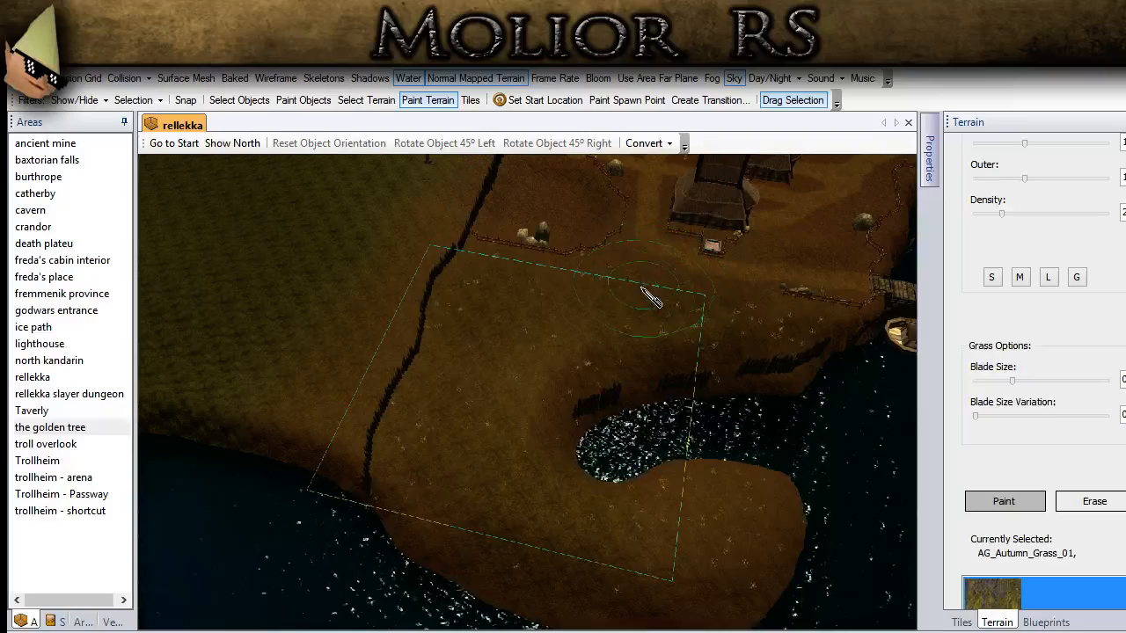
pyautogui.keyDown('ctrl'); pyautogui.moveTo(522, 269); pyautogui.dragTo(799, 272); pyautogui.keyUp('ctrl')
# Step: Enlarge the brush, scatter autumn grass over the open land outside the palisade, and leave terrain painting to review the shoreline
pyautogui.scroll(-2, 600, 417)
pyautogui.moveTo(601, 416); pyautogui.dragTo(747, 351, button='right')
pyautogui.scroll(2, 1054, 220)
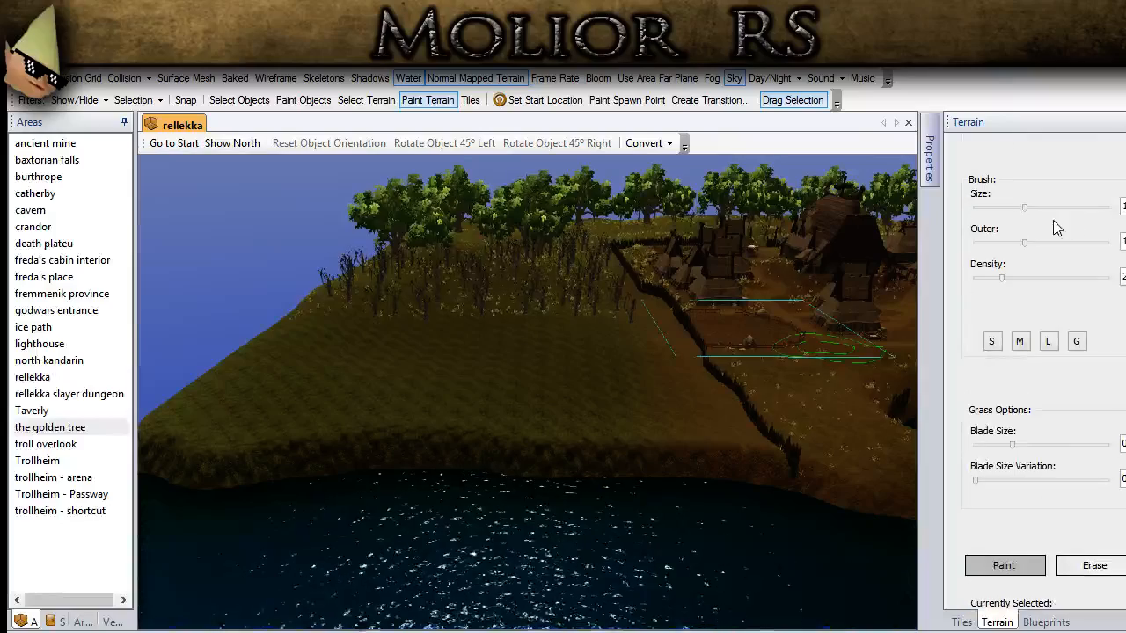
pyautogui.moveTo(1025, 210); pyautogui.dragTo(1052, 213)
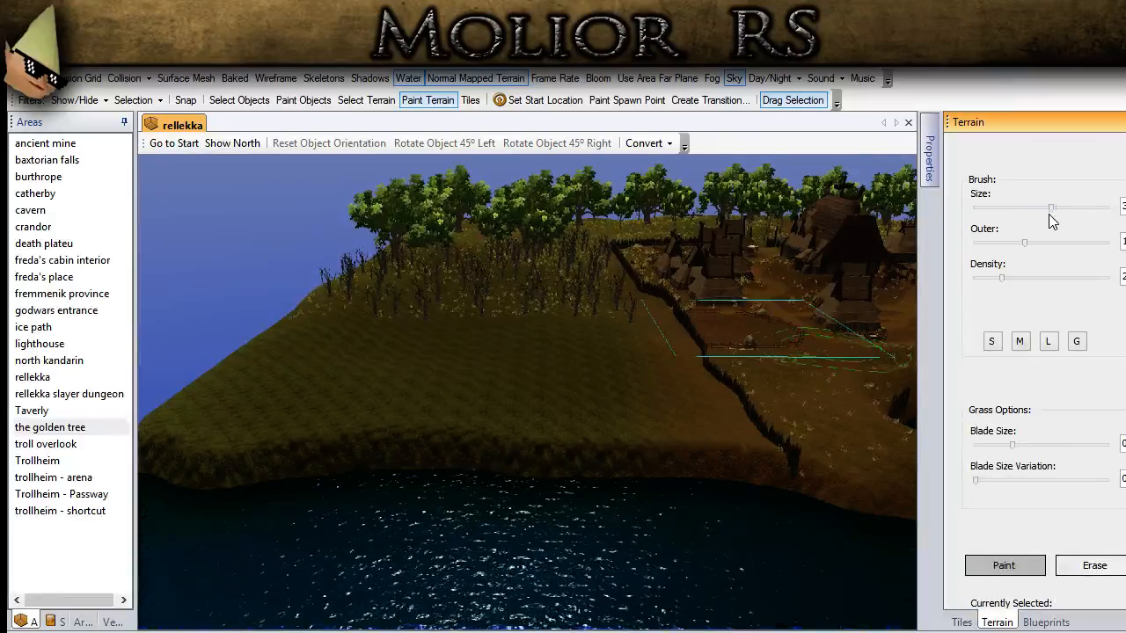
pyautogui.moveTo(489, 327); pyautogui.dragTo(469, 376, button='right')
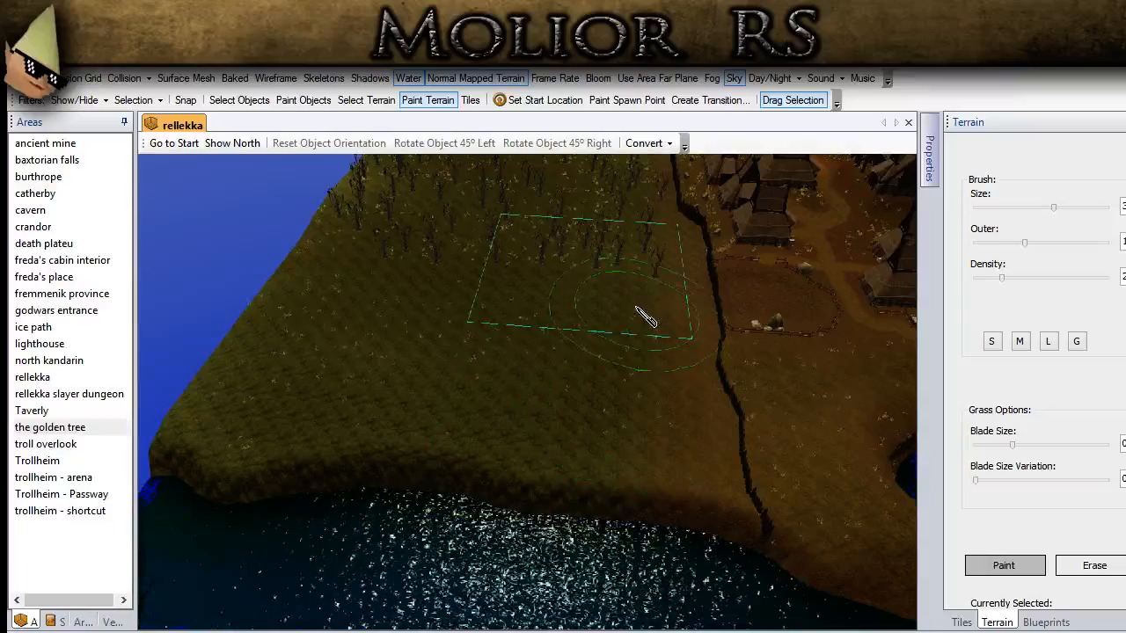
pyautogui.click(251, 101)
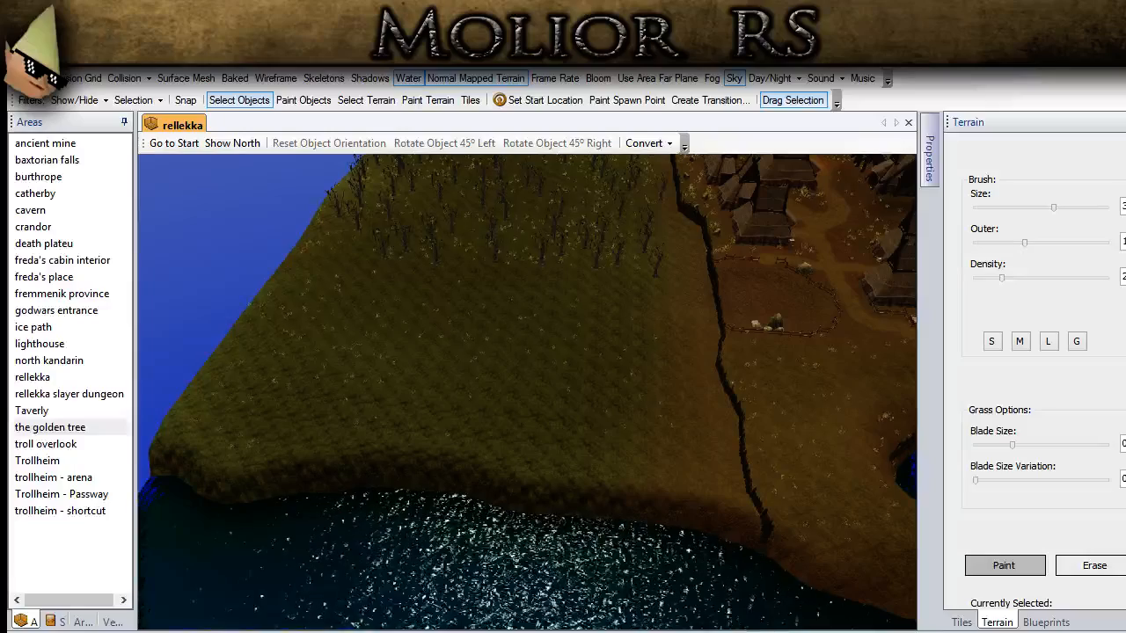
pyautogui.moveTo(516, 477); pyautogui.dragTo(509, 543, button='middle')
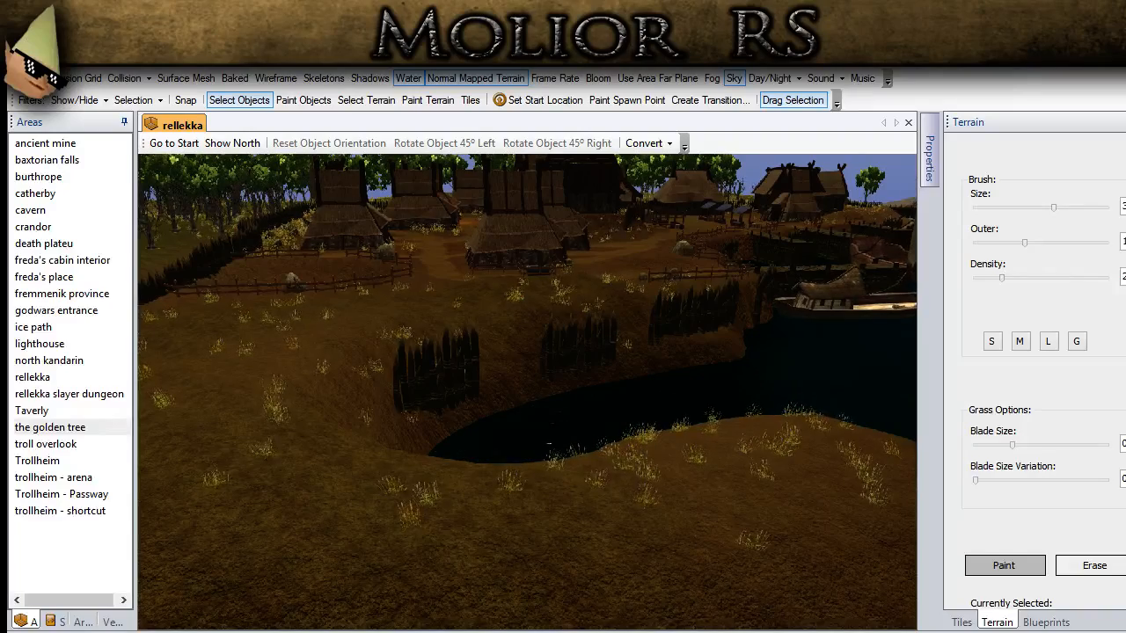
# Step: Raise two small islets in the water between the inlet mouth and the moored boat
pyautogui.moveTo(520, 547); pyautogui.dragTo(392, 536, button='middle')
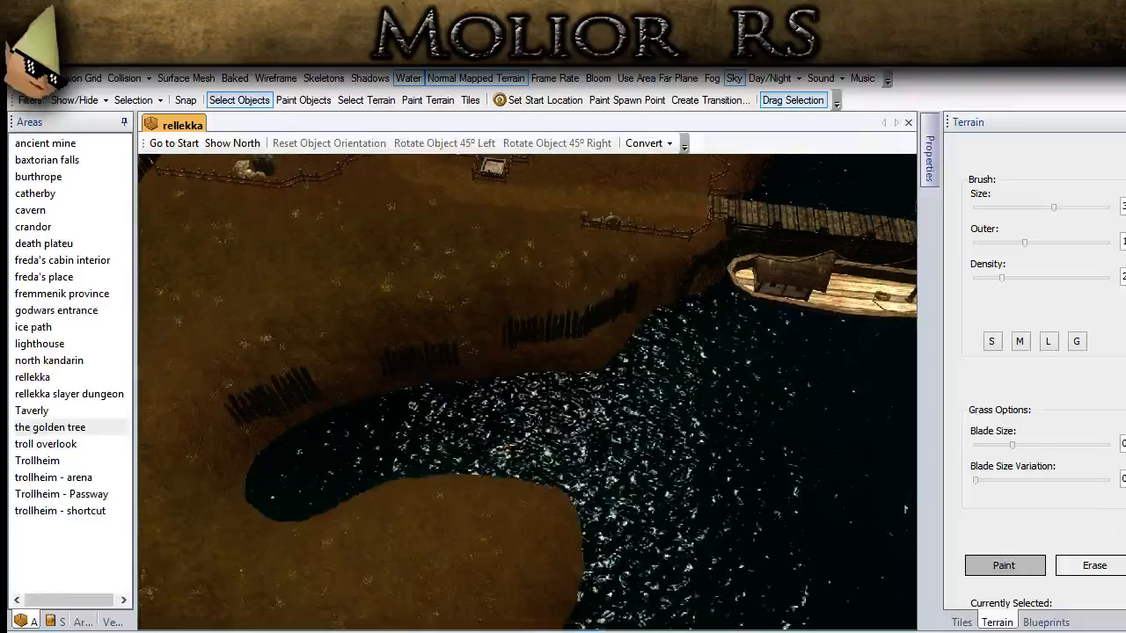
pyautogui.click(1024, 191)
pyautogui.moveTo(703, 387)
pyautogui.mouseDown(button='middle')
pyautogui.moveTo(454, 434)
pyautogui.moveTo(571, 382)
pyautogui.moveTo(522, 393)
pyautogui.mouseUp(button='middle')
pyautogui.moveTo(523, 405); pyautogui.dragTo(514, 409)
pyautogui.click(399, 445)
pyautogui.moveTo(412, 479); pyautogui.dragTo(399, 420)
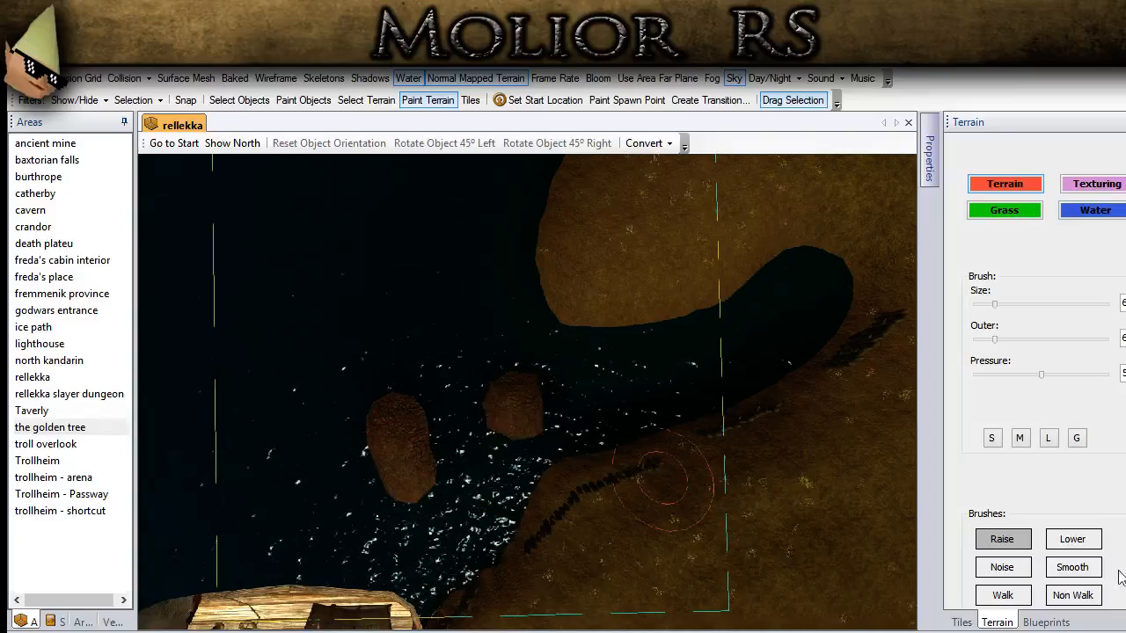
# Step: Smooth the two islets by the inlet mouth and leave terrain painting to check them against the village
pyautogui.click(1072, 568)
pyautogui.moveTo(499, 403); pyautogui.dragTo(509, 408)
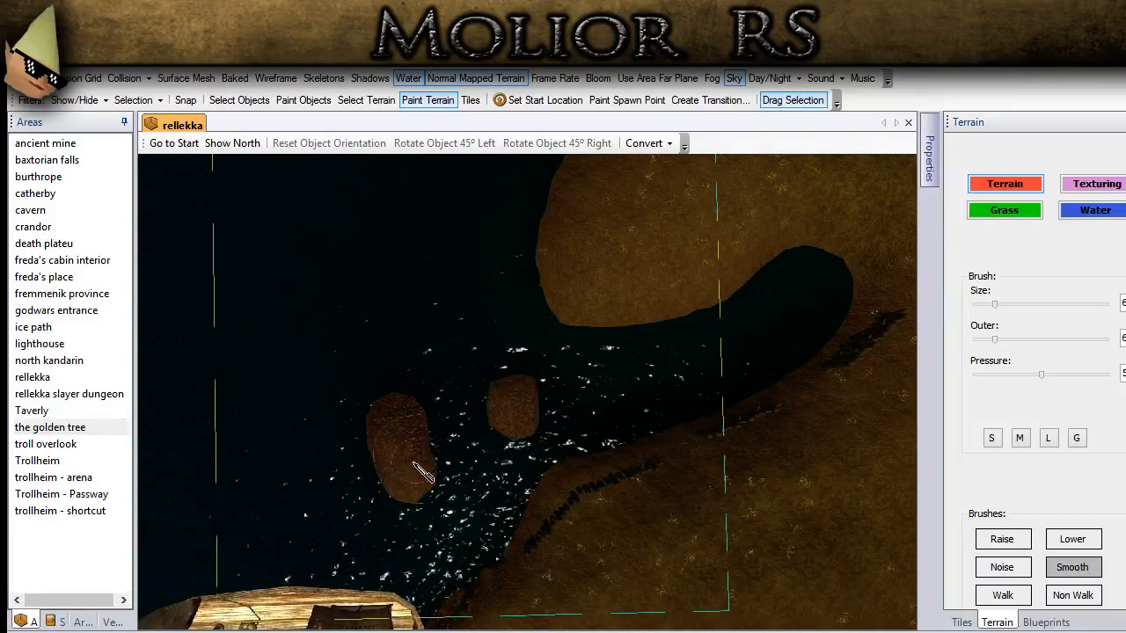
pyautogui.moveTo(398, 445)
pyautogui.mouseDown()
pyautogui.moveTo(390, 413)
pyautogui.moveTo(408, 477)
pyautogui.mouseUp()
pyautogui.click(254, 101)
pyautogui.scroll(-5, 406, 404)
pyautogui.moveTo(411, 432); pyautogui.dragTo(595, 387, button='middle')
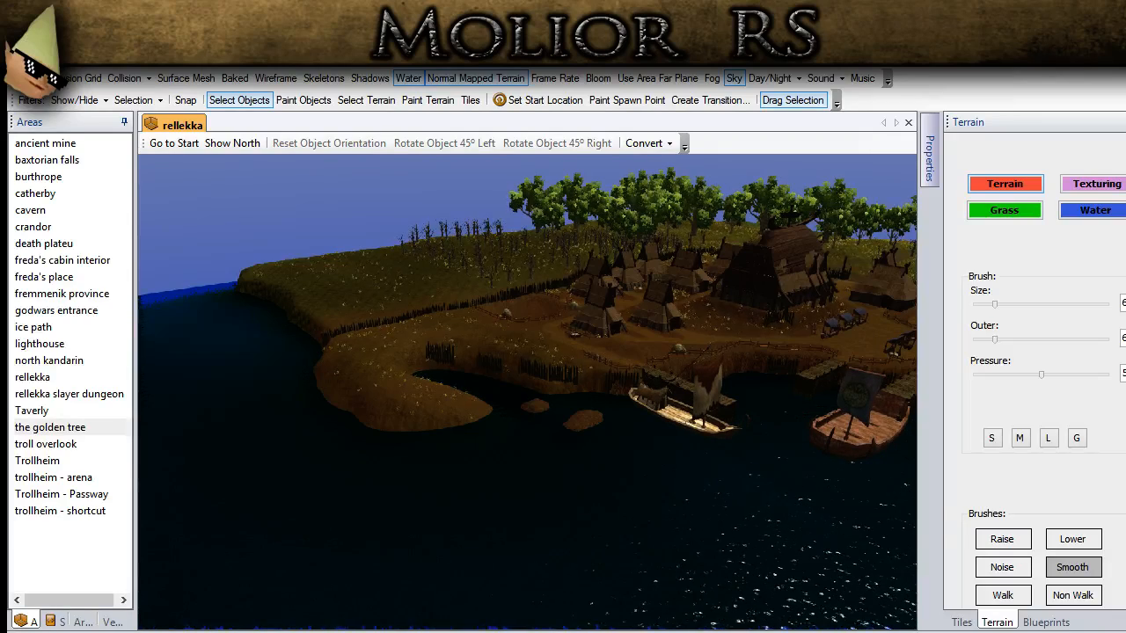
# Step: Raise two small islets in the sea just off the outer shore of the hooked headland
pyautogui.moveTo(431, 444); pyautogui.dragTo(195, 557, button='middle')
pyautogui.scroll(3, 492, 282)
pyautogui.keyDown('ctrl'); pyautogui.moveTo(621, 183); pyautogui.dragTo(644, 262); pyautogui.keyUp('ctrl')
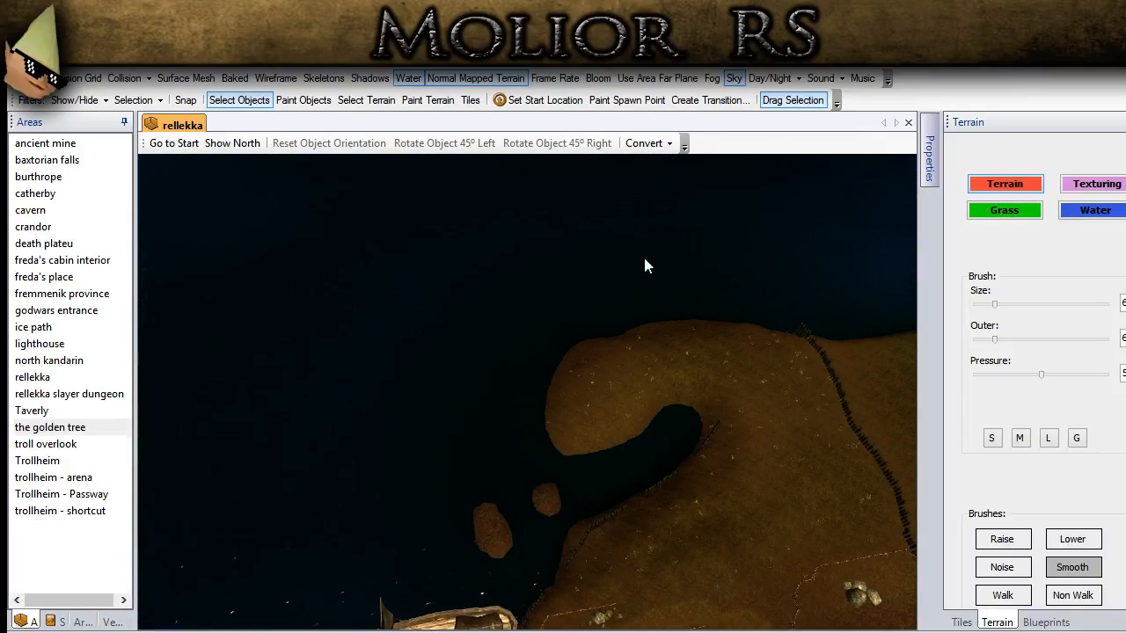
pyautogui.click(1002, 539)
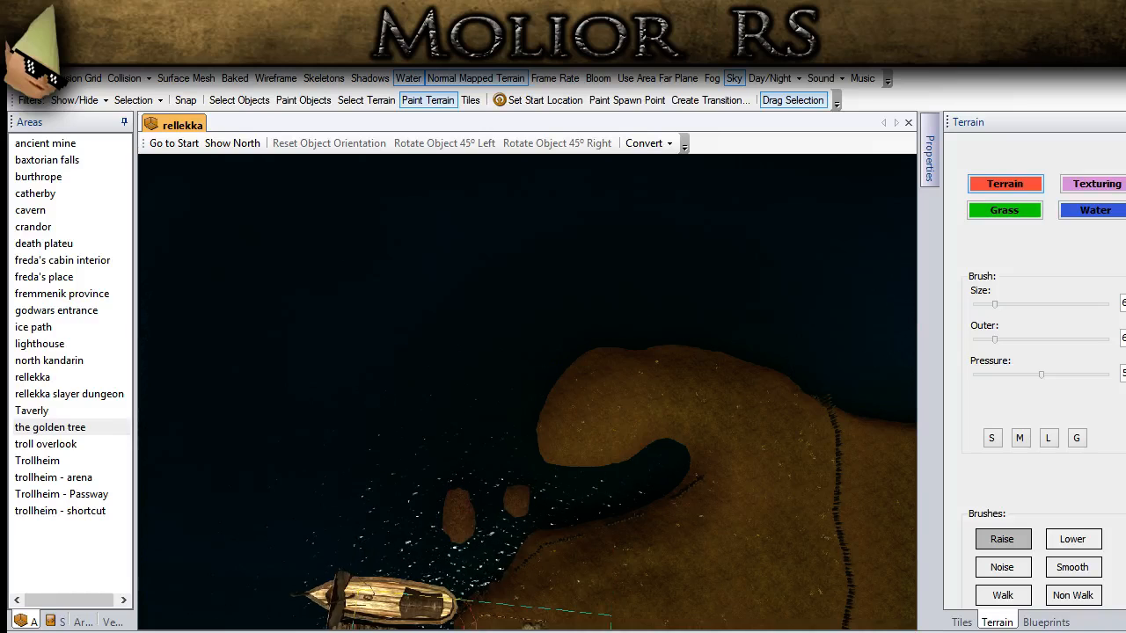
pyautogui.keyDown('ctrl'); pyautogui.moveTo(710, 224); pyautogui.dragTo(495, 497); pyautogui.keyUp('ctrl')
pyautogui.scroll(5, 684, 364)
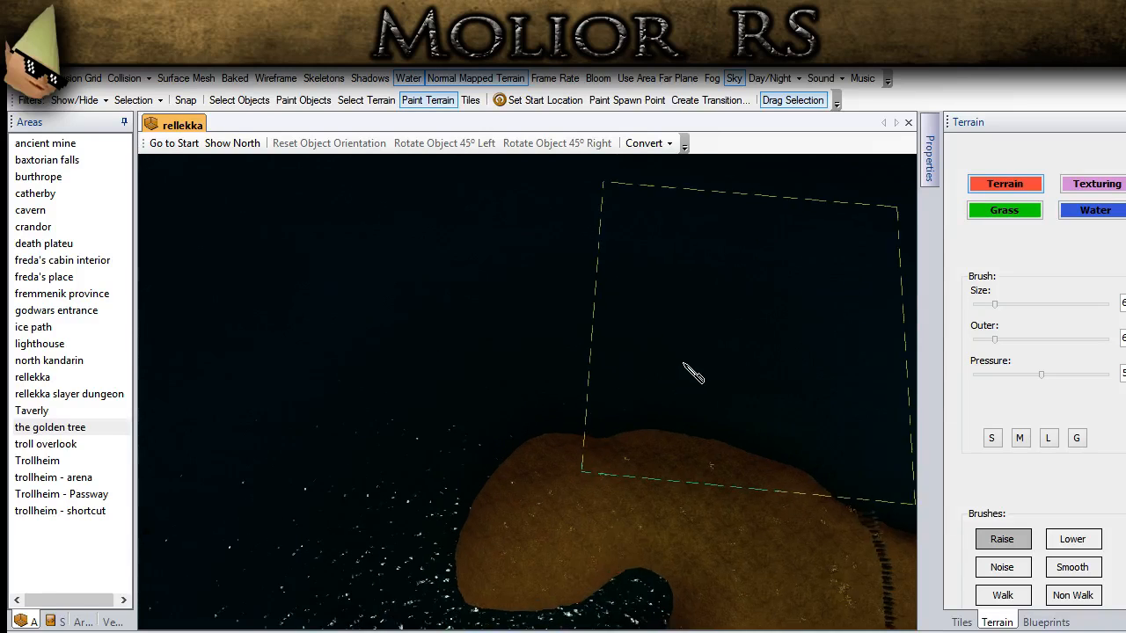
pyautogui.keyDown('ctrl'); pyautogui.moveTo(683, 364); pyautogui.dragTo(539, 441); pyautogui.keyUp('ctrl')
pyautogui.moveTo(603, 425)
pyautogui.mouseDown()
pyautogui.moveTo(607, 444)
pyautogui.moveTo(633, 455)
pyautogui.moveTo(671, 445)
pyautogui.moveTo(628, 454)
pyautogui.mouseUp()
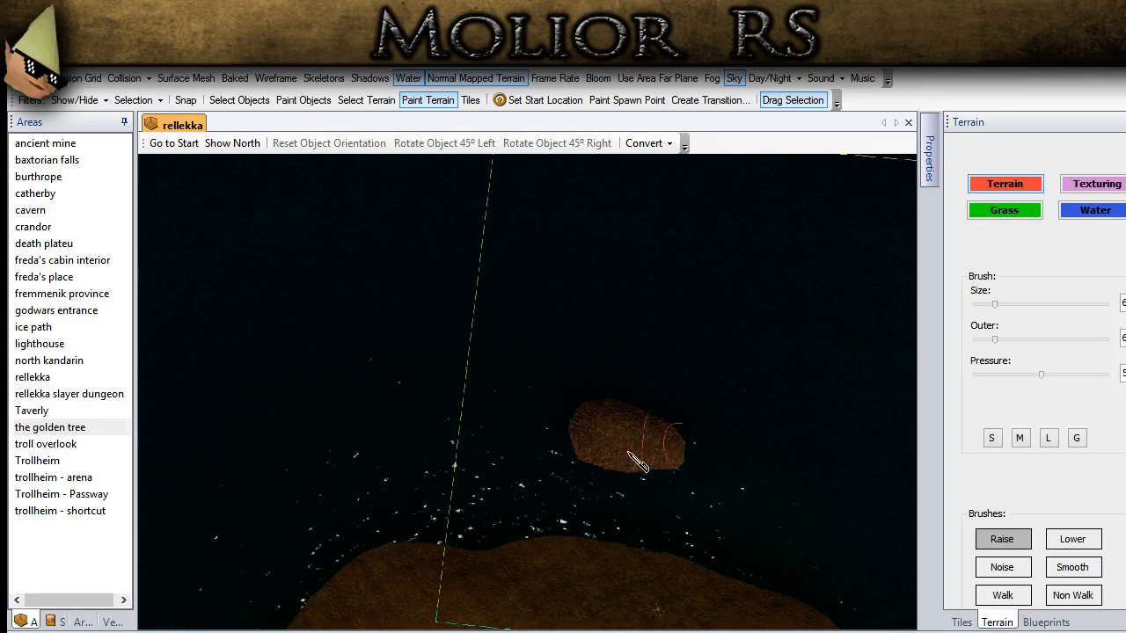
pyautogui.moveTo(420, 422); pyautogui.dragTo(496, 432)
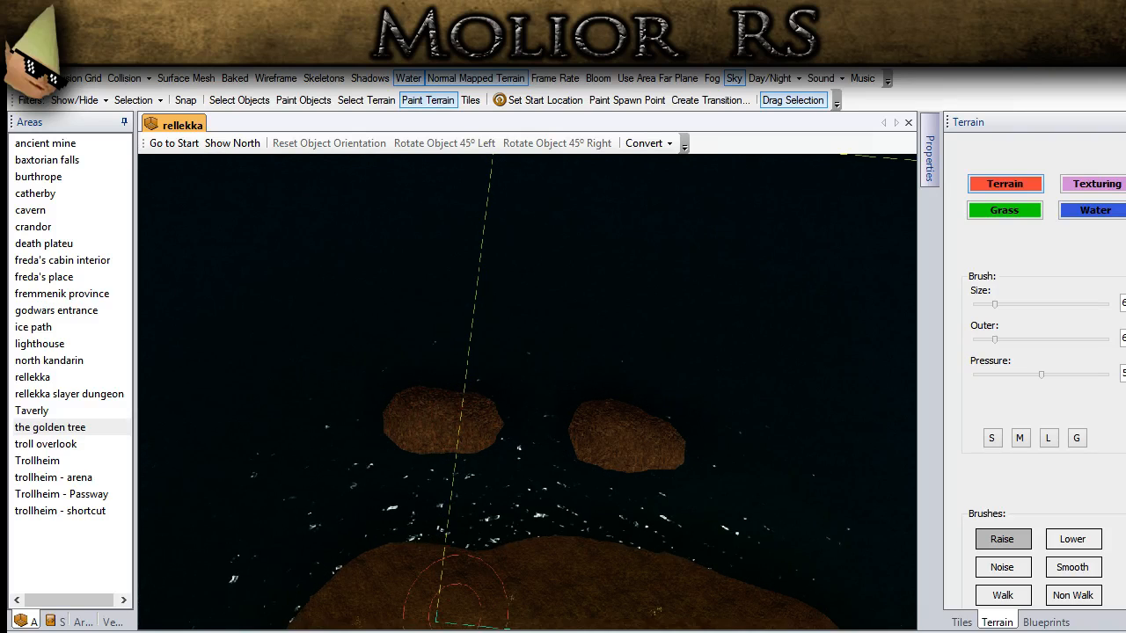
# Step: Raise a round island with the G brush size in the open water beyond the outer islets
pyautogui.scroll(-4, 397, 610)
pyautogui.moveTo(489, 422); pyautogui.dragTo(658, 371, button='middle')
pyautogui.click(1047, 440)
pyautogui.scroll(-1, 271, 350)
pyautogui.scroll(-1, 271, 350)
pyautogui.moveTo(272, 350); pyautogui.dragTo(616, 412, button='middle')
pyautogui.click(1078, 440)
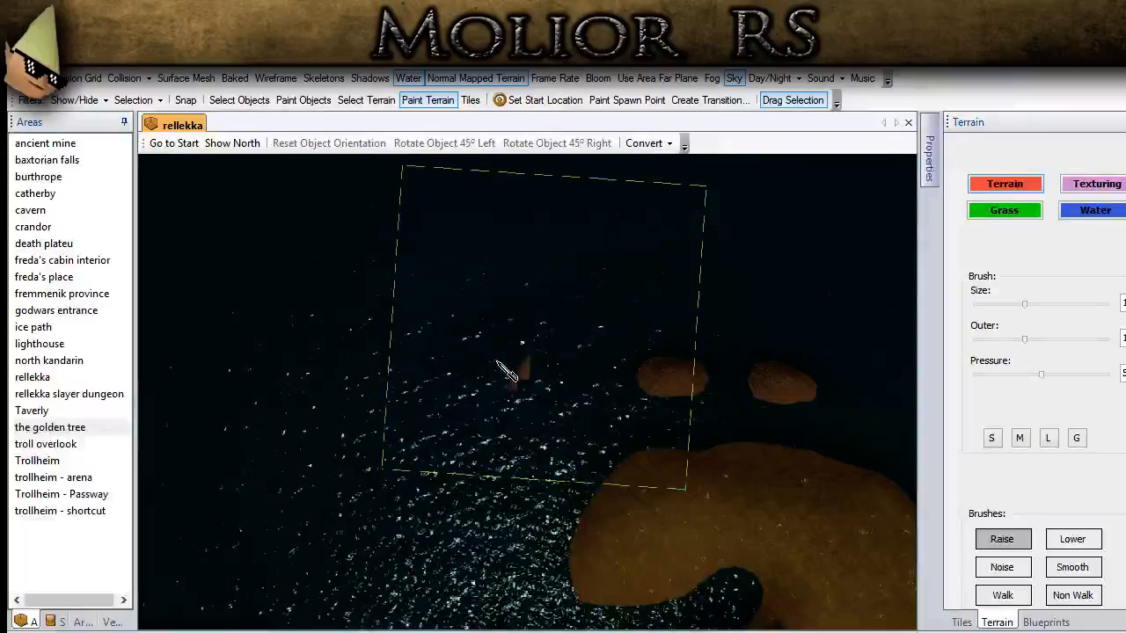
pyautogui.moveTo(505, 371); pyautogui.dragTo(507, 372)
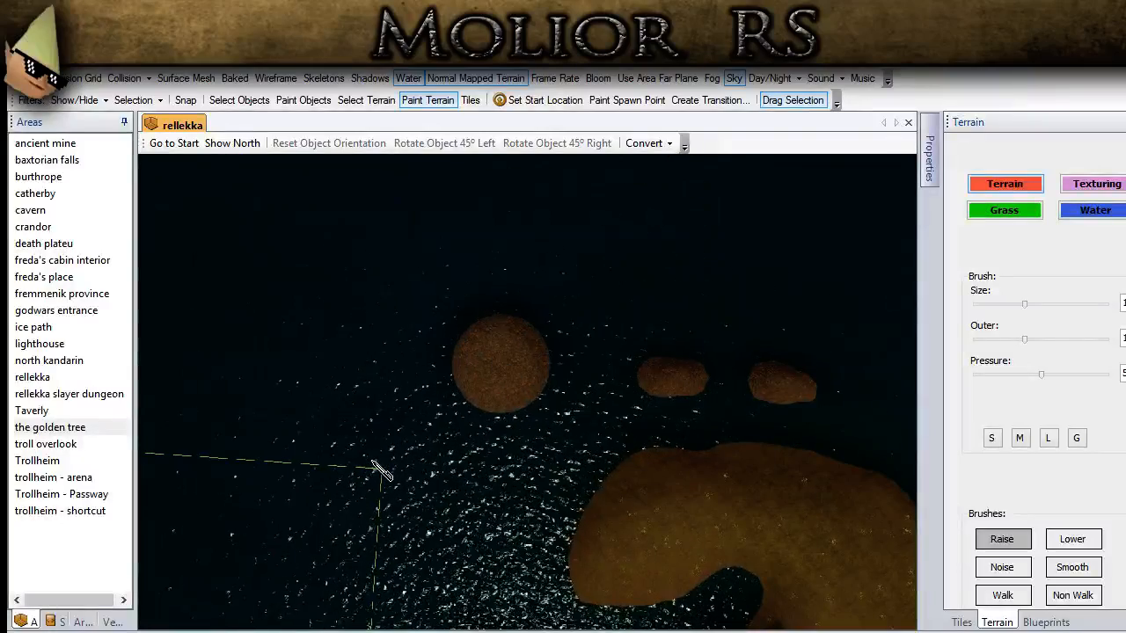
# Step: Use the L brush size to raise a curved land bridge joining the two round mounds into one long island
pyautogui.click(1047, 440)
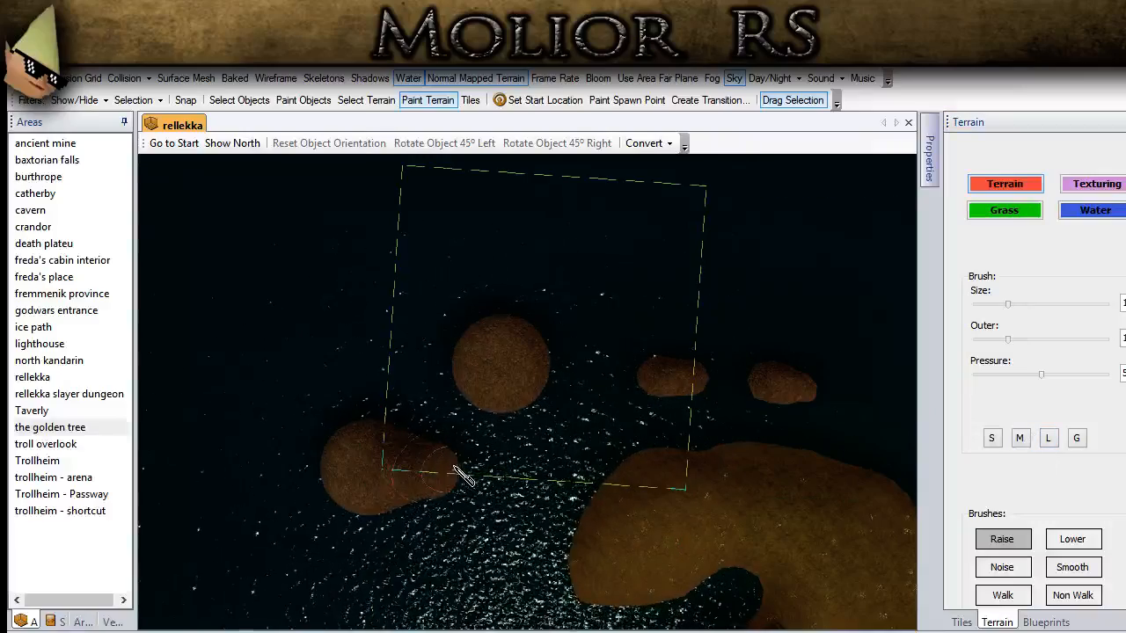
pyautogui.moveTo(494, 444); pyautogui.dragTo(494, 416)
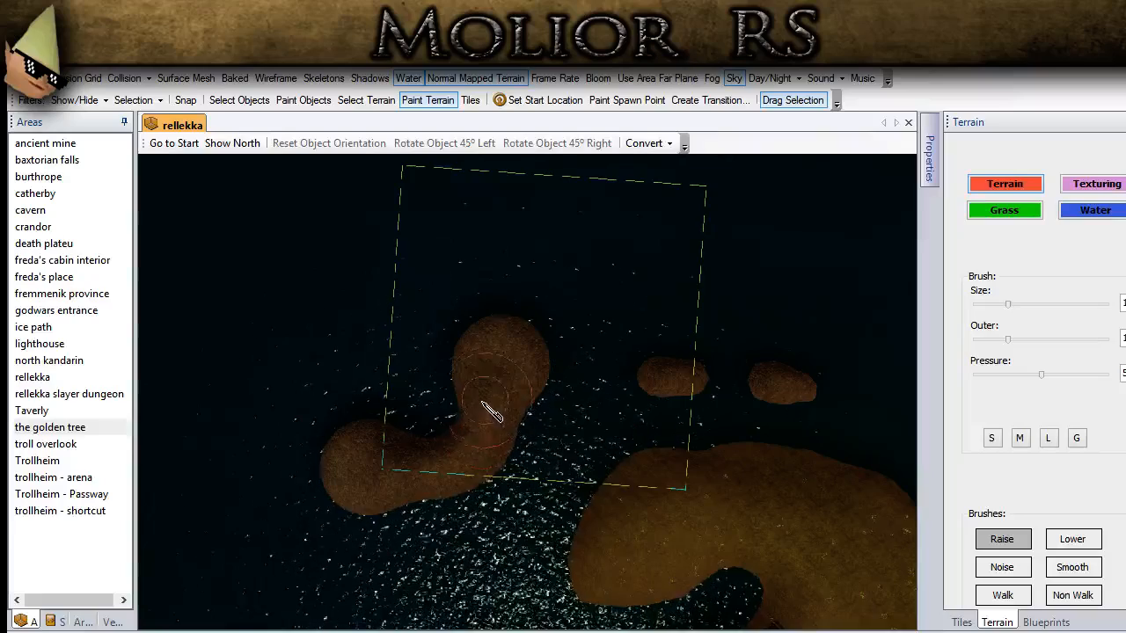
pyautogui.moveTo(540, 440); pyautogui.dragTo(618, 355, button='middle')
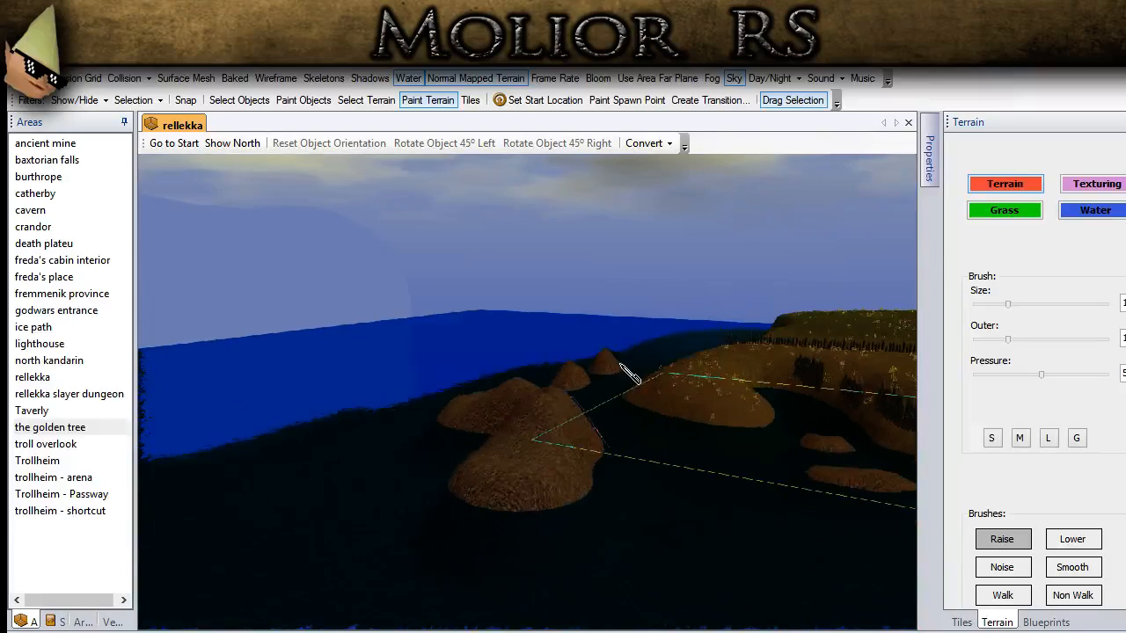
# Step: Smooth the long curved island with the L brush size to even out its slopes
pyautogui.click(1070, 566)
pyautogui.moveTo(478, 402); pyautogui.dragTo(618, 559, button='middle')
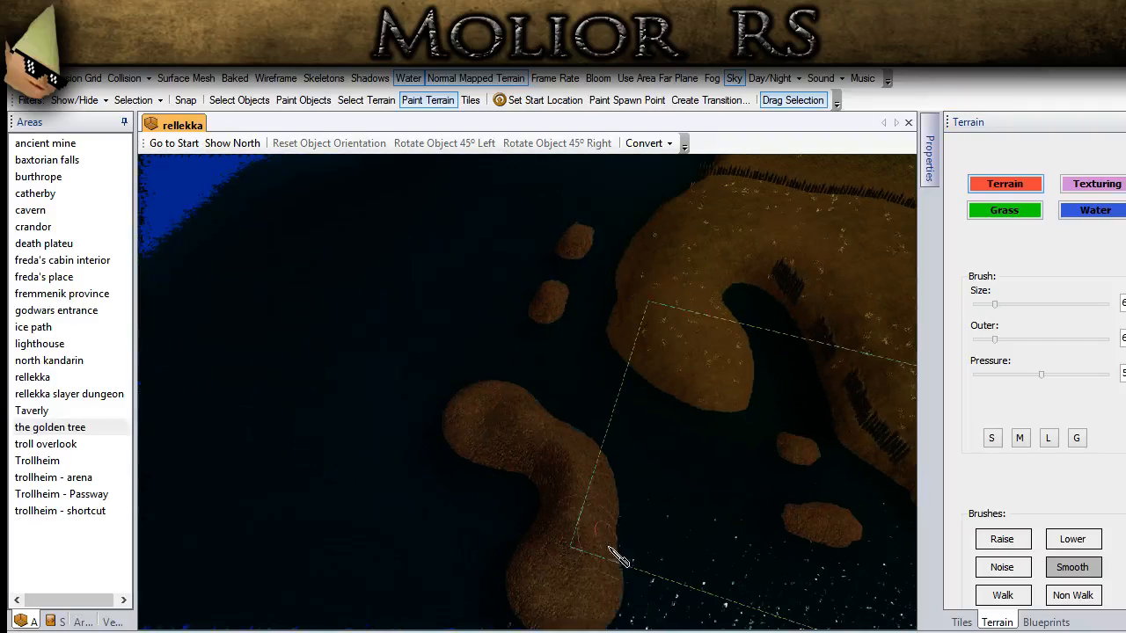
pyautogui.click(1045, 439)
pyautogui.moveTo(570, 580); pyautogui.dragTo(599, 552)
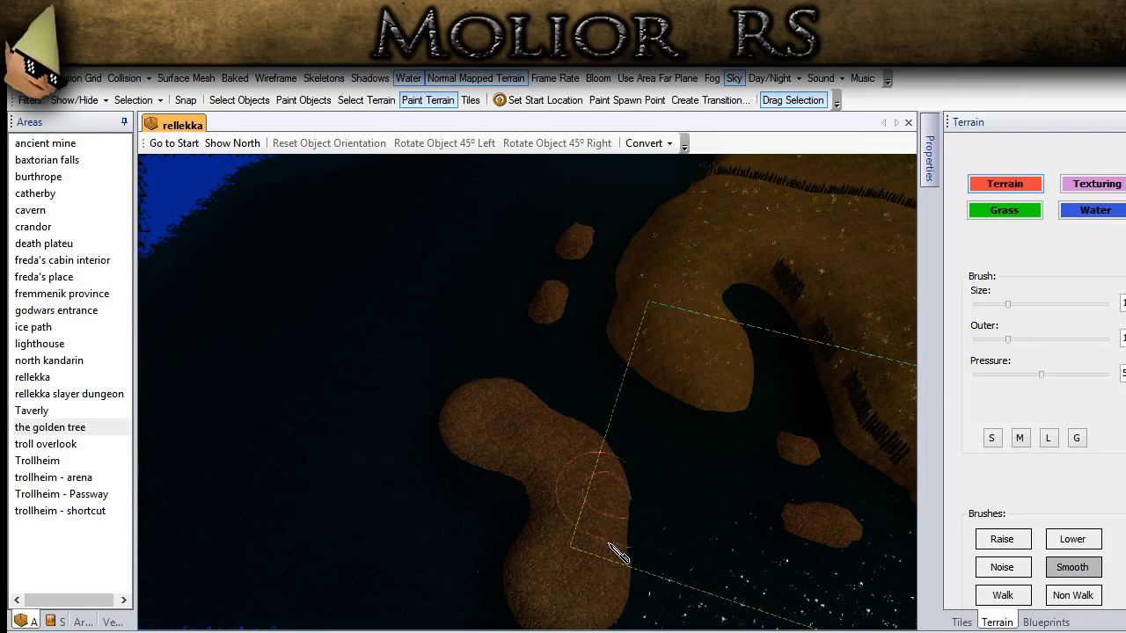
pyautogui.moveTo(555, 604); pyautogui.dragTo(560, 528)
# Step: Smooth down the two small islets off the outer shore of the headland
pyautogui.moveTo(540, 363); pyautogui.dragTo(550, 528, button='middle')
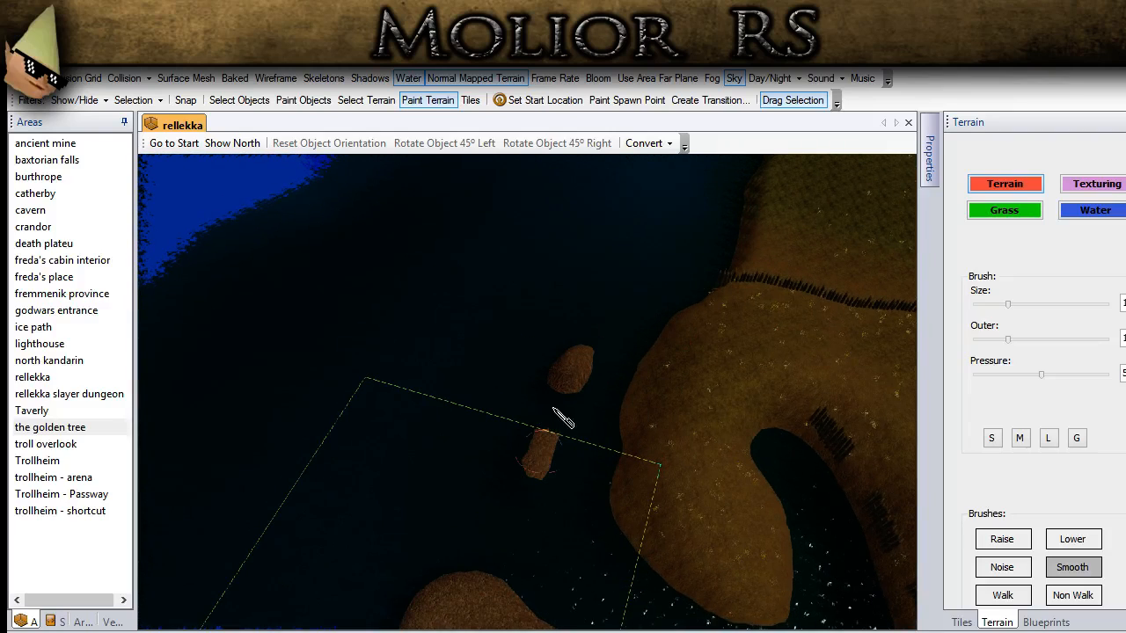
pyautogui.moveTo(554, 413)
pyautogui.mouseDown()
pyautogui.moveTo(583, 372)
pyautogui.moveTo(585, 501)
pyautogui.mouseUp()
pyautogui.moveTo(563, 437); pyautogui.dragTo(503, 488, button='middle')
pyautogui.moveTo(502, 488)
pyautogui.mouseDown()
pyautogui.moveTo(507, 444)
pyautogui.moveTo(591, 396)
pyautogui.moveTo(586, 410)
pyautogui.mouseUp()
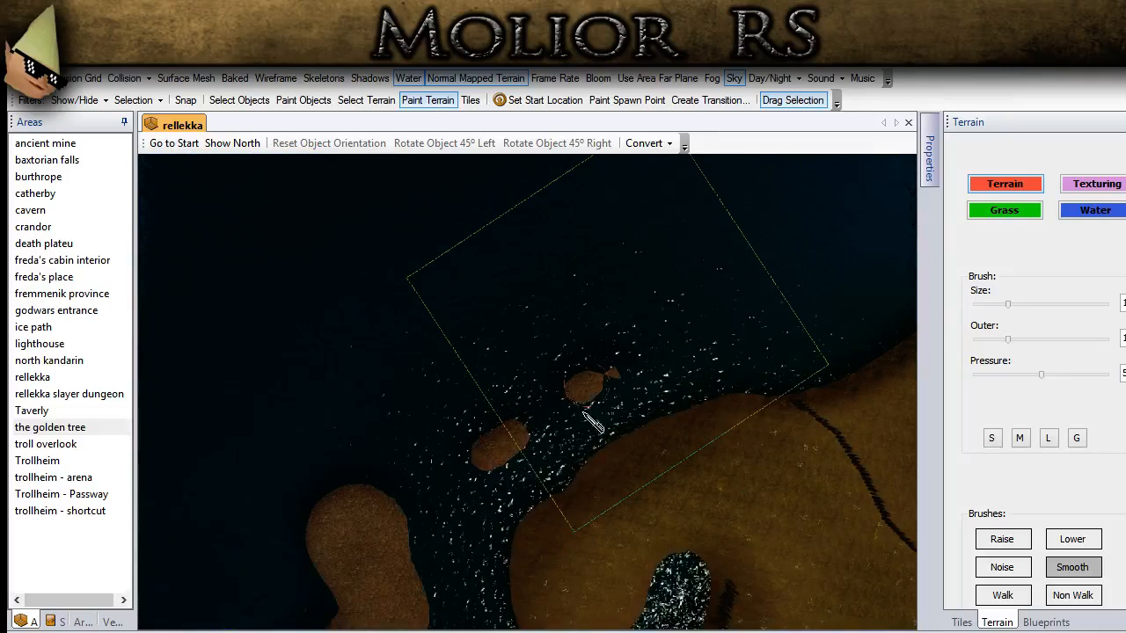
# Step: Roughen the surface of the long curved island with the Noise brush at the G size
pyautogui.moveTo(476, 518)
pyautogui.mouseDown(button='middle')
pyautogui.moveTo(605, 470)
pyautogui.moveTo(628, 435)
pyautogui.mouseUp(button='middle')
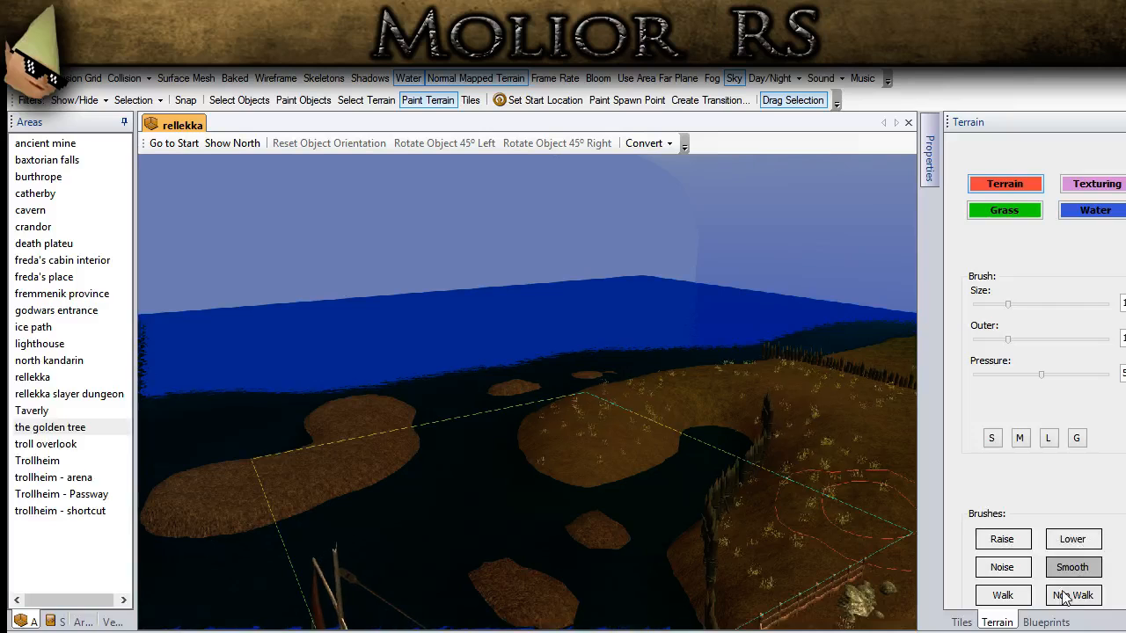
pyautogui.click(1002, 567)
pyautogui.moveTo(351, 420)
pyautogui.mouseDown(button='middle')
pyautogui.moveTo(456, 418)
pyautogui.moveTo(476, 452)
pyautogui.mouseUp(button='middle')
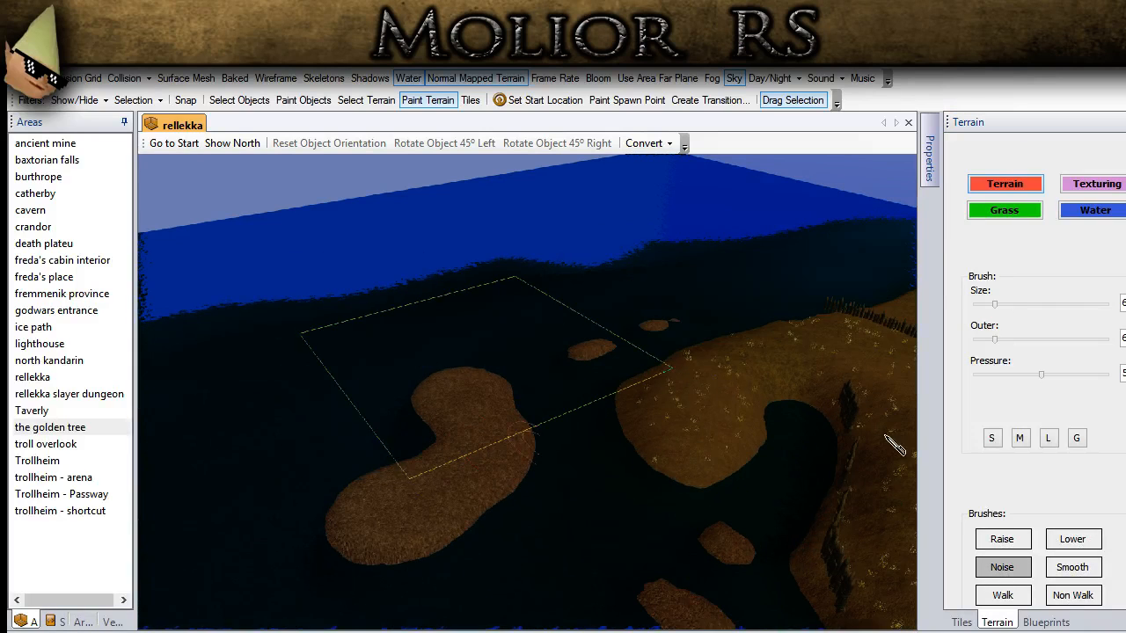
pyautogui.click(1077, 438)
pyautogui.moveTo(400, 545); pyautogui.dragTo(684, 554, button='middle')
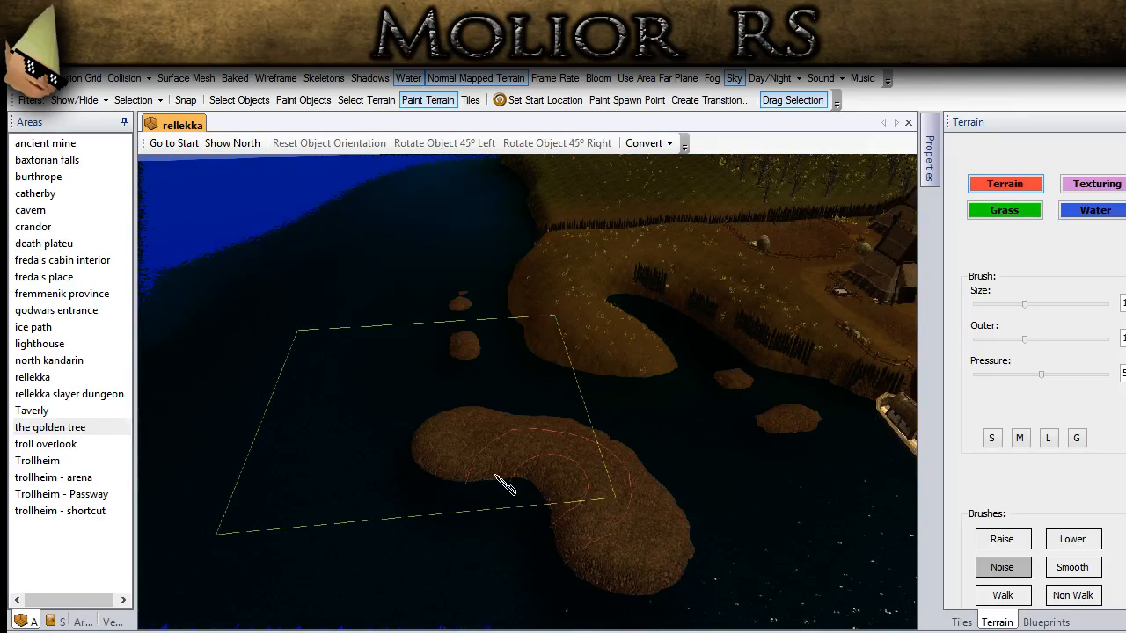
pyautogui.moveTo(431, 445); pyautogui.dragTo(441, 449, button='middle')
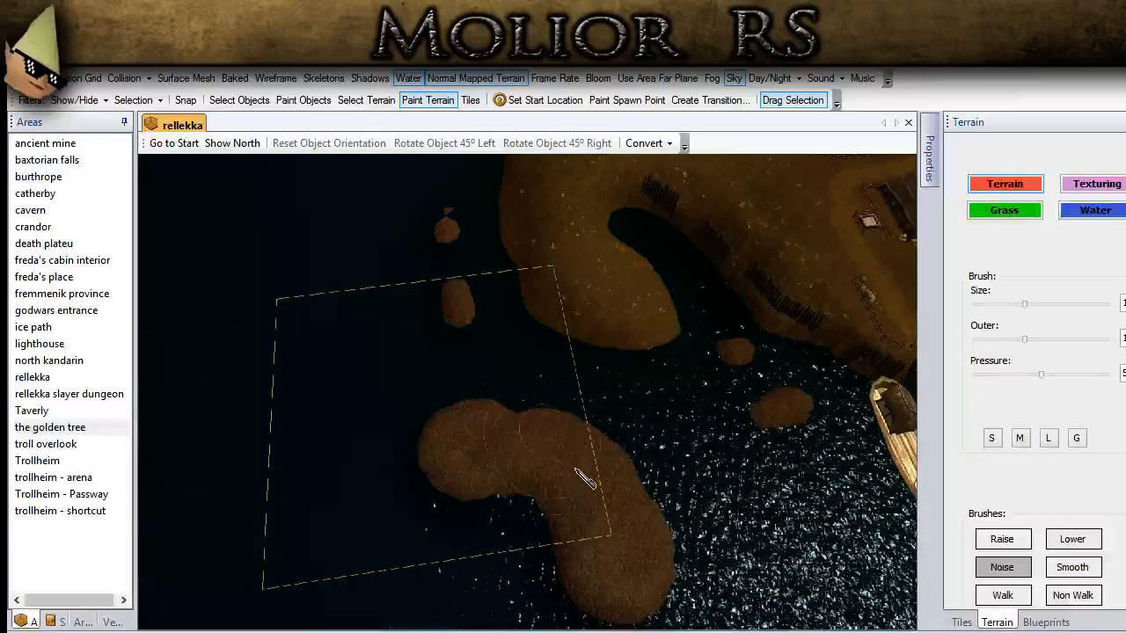
# Step: Leave terrain painting and examine the village from the longhouse entrance to the huts along the palisade
pyautogui.click(257, 107)
pyautogui.scroll(-3, 490, 285)
pyautogui.moveTo(491, 284)
pyautogui.mouseDown(button='middle')
pyautogui.moveTo(360, 367)
pyautogui.moveTo(410, 415)
pyautogui.moveTo(290, 243)
pyautogui.moveTo(613, 397)
pyautogui.moveTo(595, 360)
pyautogui.moveTo(631, 415)
pyautogui.moveTo(589, 282)
pyautogui.mouseUp(button='middle')
pyautogui.moveTo(739, 373); pyautogui.dragTo(511, 436, button='middle')
pyautogui.scroll(5, 535, 427)
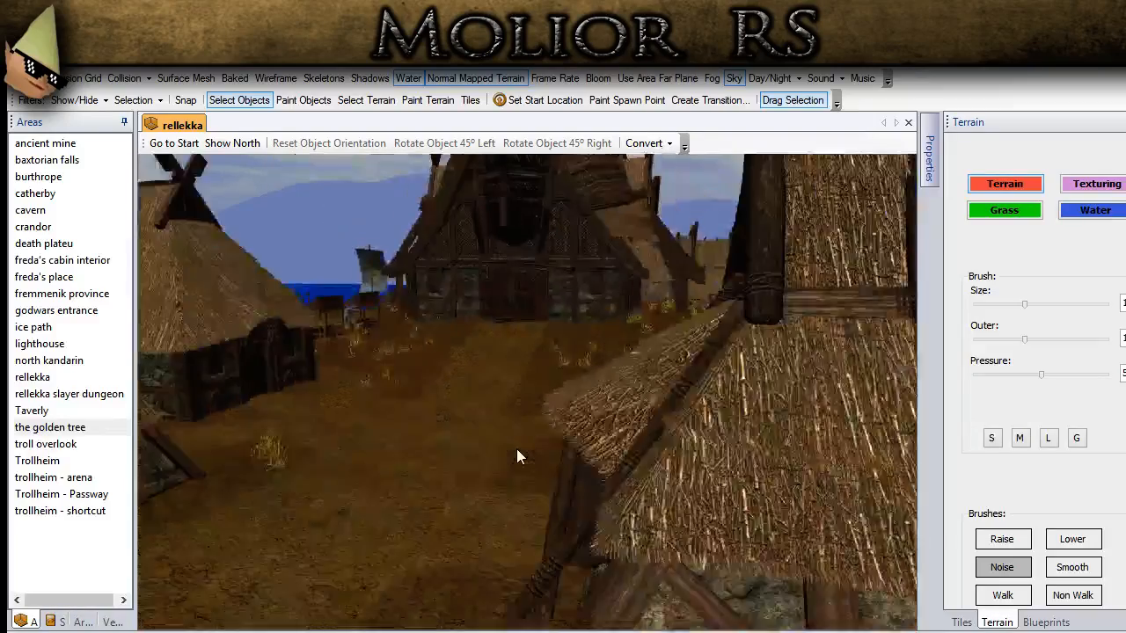
pyautogui.moveTo(516, 449); pyautogui.dragTo(588, 520, button='middle')
pyautogui.scroll(-5, 449, 456)
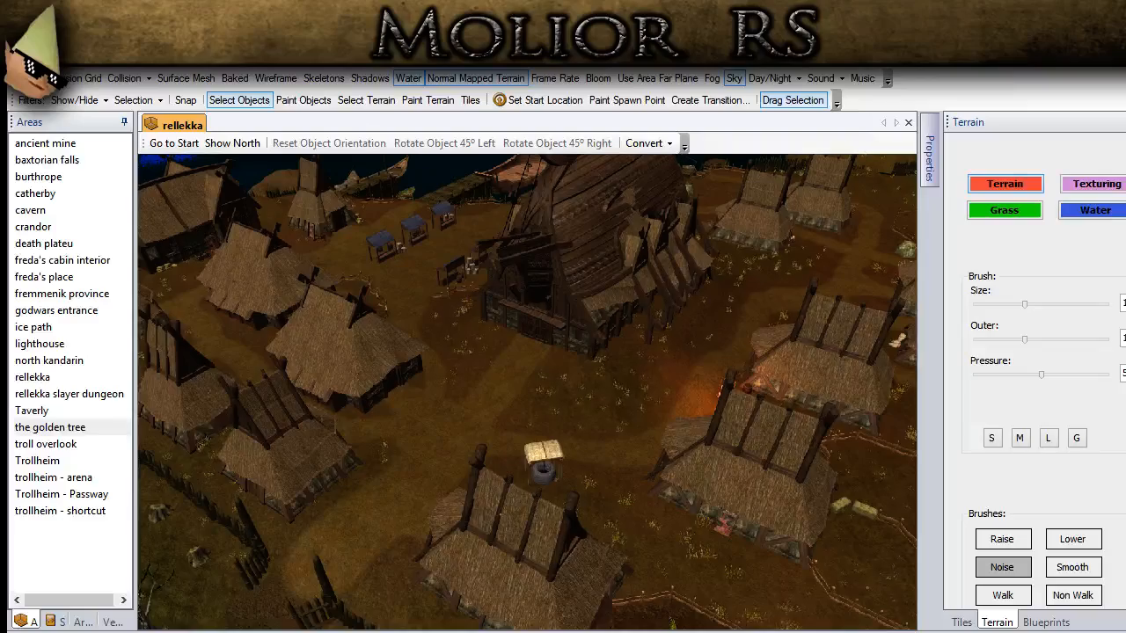
pyautogui.scroll(-5, 340, 396)
pyautogui.keyDown('ctrl'); pyautogui.moveTo(339, 396); pyautogui.dragTo(545, 490); pyautogui.keyUp('ctrl')
pyautogui.scroll(6, 716, 364)
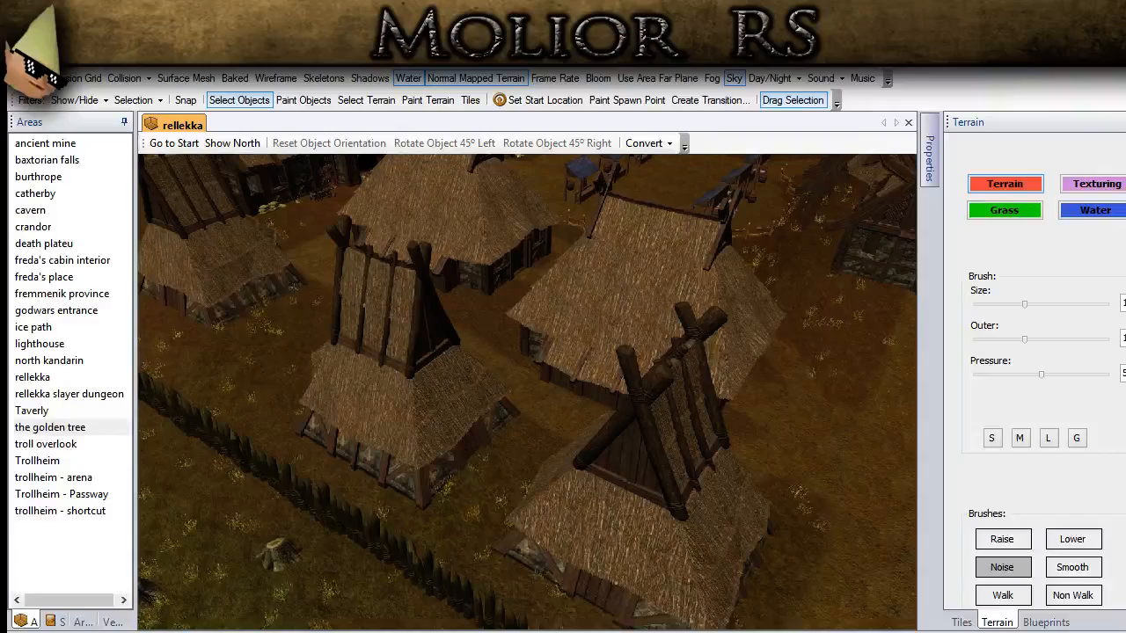
pyautogui.scroll(-3, 598, 470)
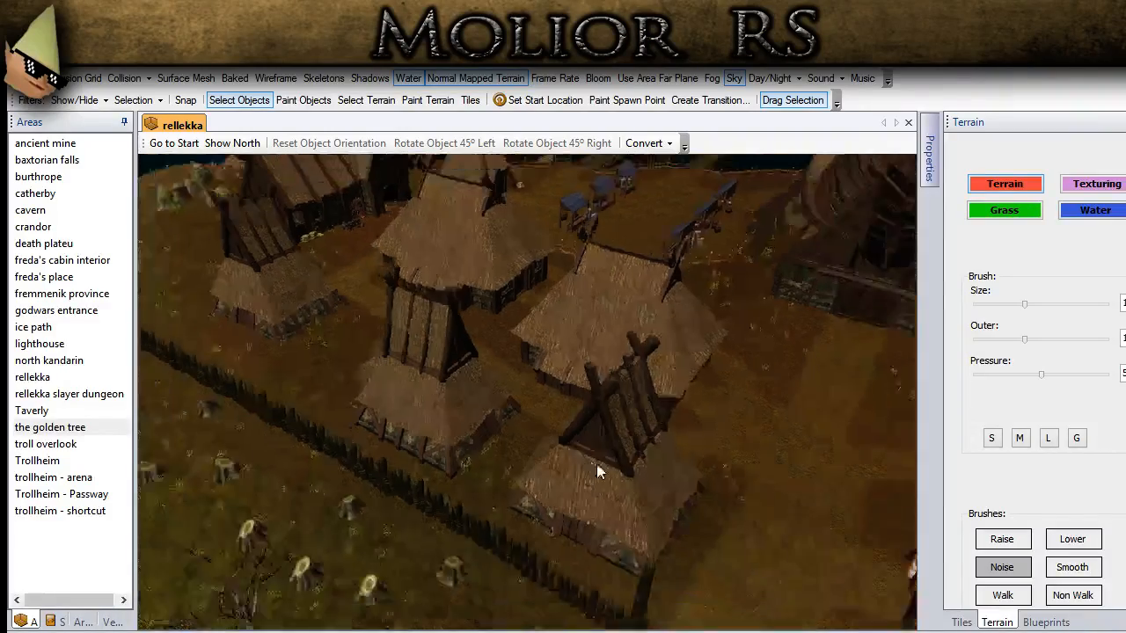
# Step: Filter the placeable blueprints by the name "log" for props beside the hut near the palisade
pyautogui.scroll(5, 499, 404)
pyautogui.moveTo(500, 405); pyautogui.dragTo(615, 422, button='middle')
pyautogui.click(1047, 621)
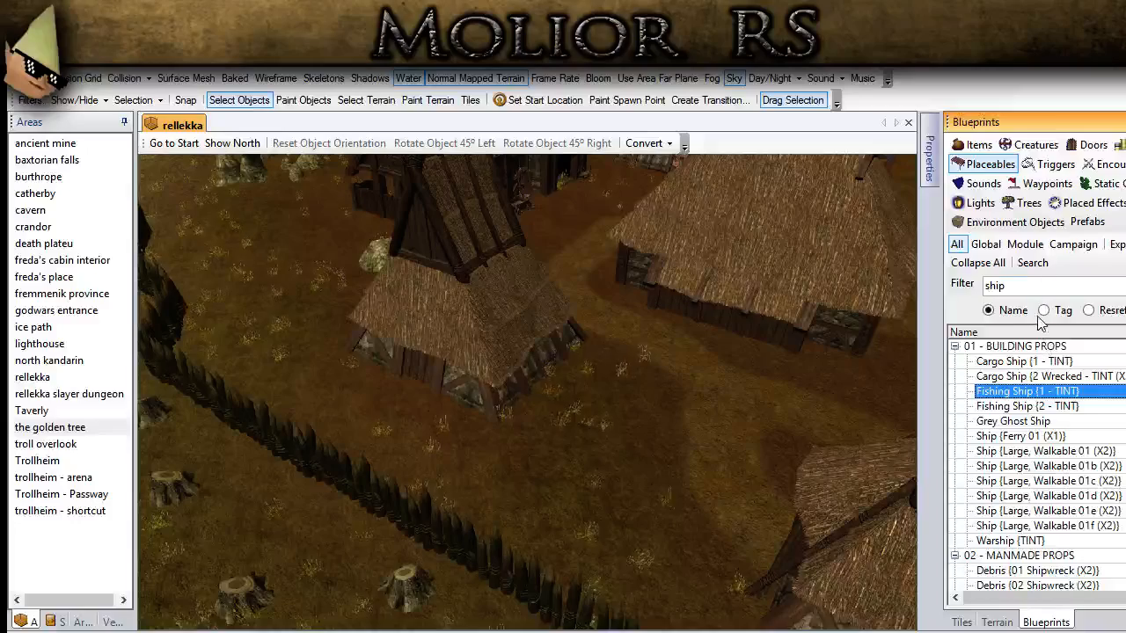
pyautogui.doubleClick(1000, 284)
pyautogui.write('log')
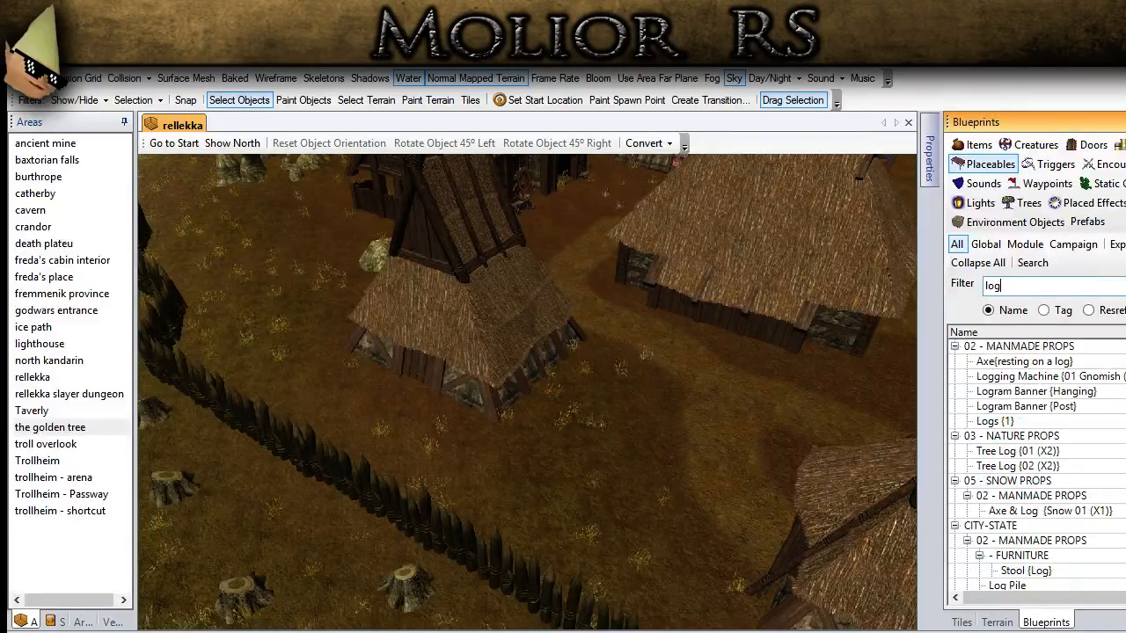
# Step: Place Logs {1} against the wall of the hut and rotate the pile 90° to the left
pyautogui.click(995, 422)
pyautogui.scroll(5, 729, 490)
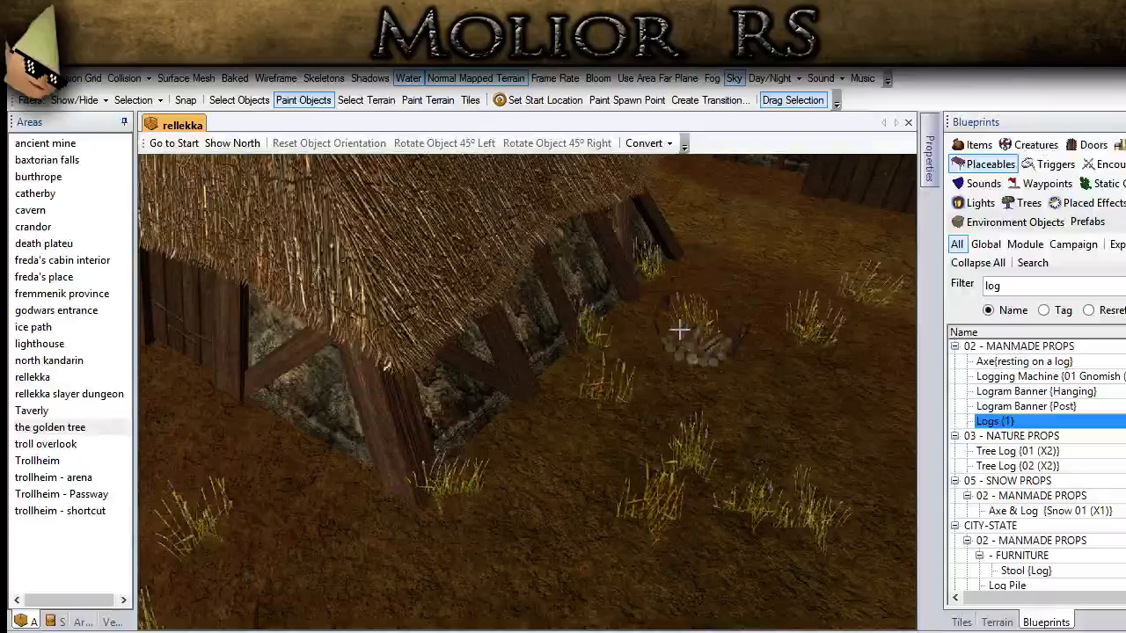
pyautogui.click(672, 287)
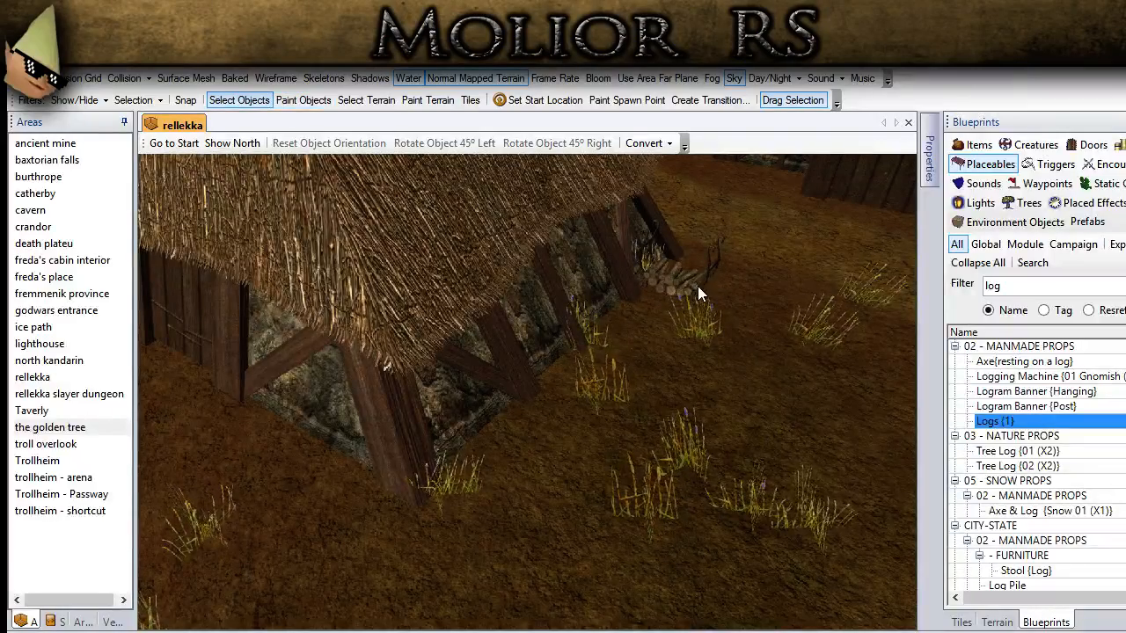
pyautogui.click(444, 142)
pyautogui.click(444, 142)
# Step: Place Tree Log {01 (X2)} and Tree Log {02 (X2)} side by side between the hut and the palisade
pyautogui.click(1016, 450)
pyautogui.scroll(-5, 593, 467)
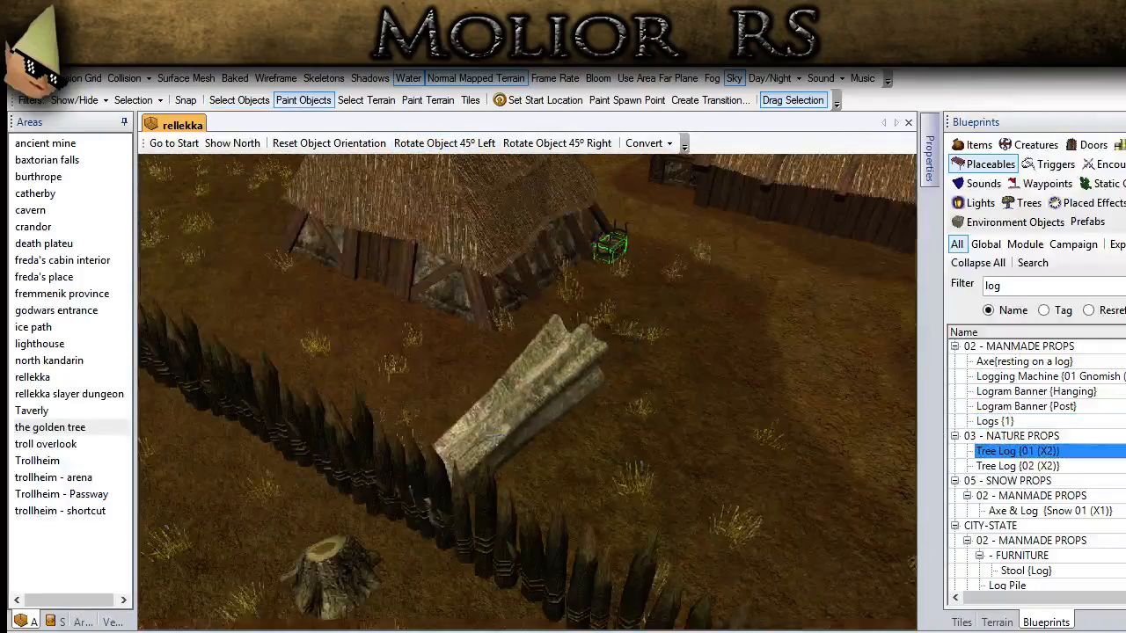
pyautogui.scroll(3, 515, 398)
pyautogui.click(1015, 466)
pyautogui.click(611, 413)
# Step: Rotate Tree Log {02 (X2)} to point the opposite way and position it close beside the first tree log
pyautogui.click(239, 99)
pyautogui.click(643, 392)
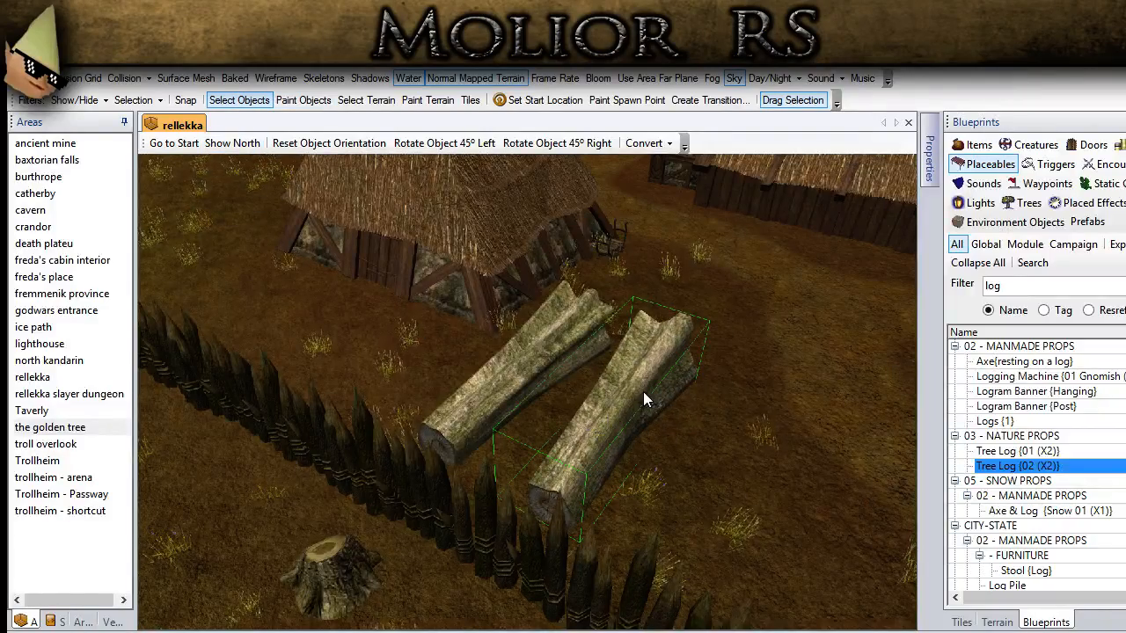
pyautogui.click(536, 142)
pyautogui.click(536, 142)
pyautogui.click(537, 142)
pyautogui.click(537, 143)
pyautogui.moveTo(588, 303); pyautogui.dragTo(614, 517, button='middle')
pyautogui.moveTo(613, 516); pyautogui.dragTo(568, 515)
pyautogui.click(637, 554)
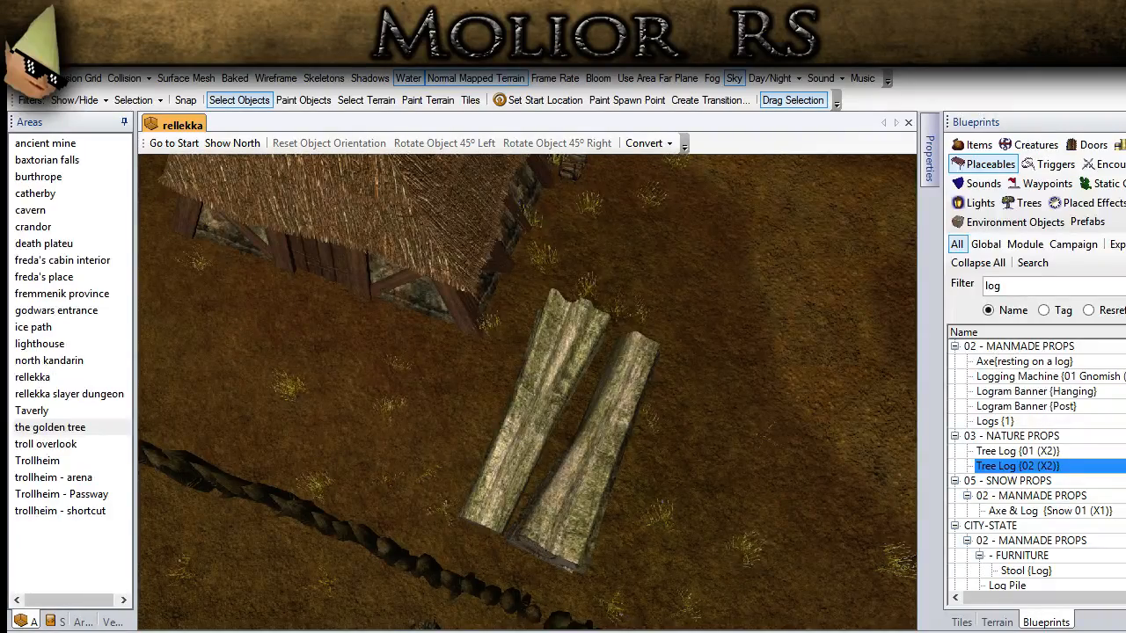
# Step: Paste a copy of the wooden rack with red cloth beside the hut wall near the two tree logs
pyautogui.scroll(-10, 538, 446)
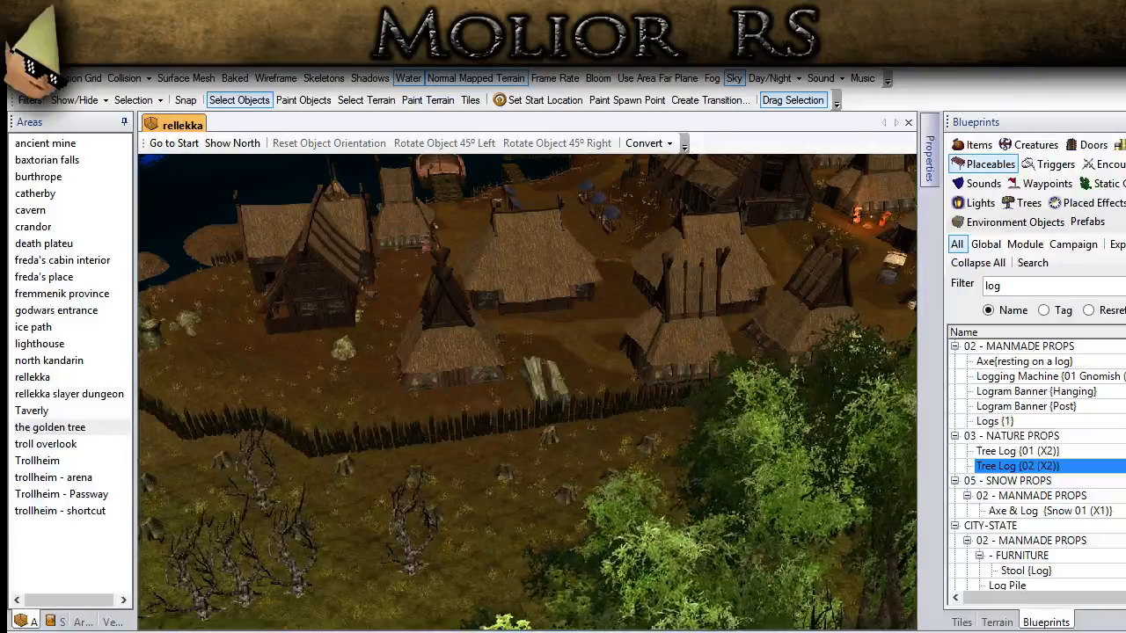
pyautogui.keyDown('ctrl'); pyautogui.moveTo(563, 340); pyautogui.dragTo(530, 442); pyautogui.keyUp('ctrl')
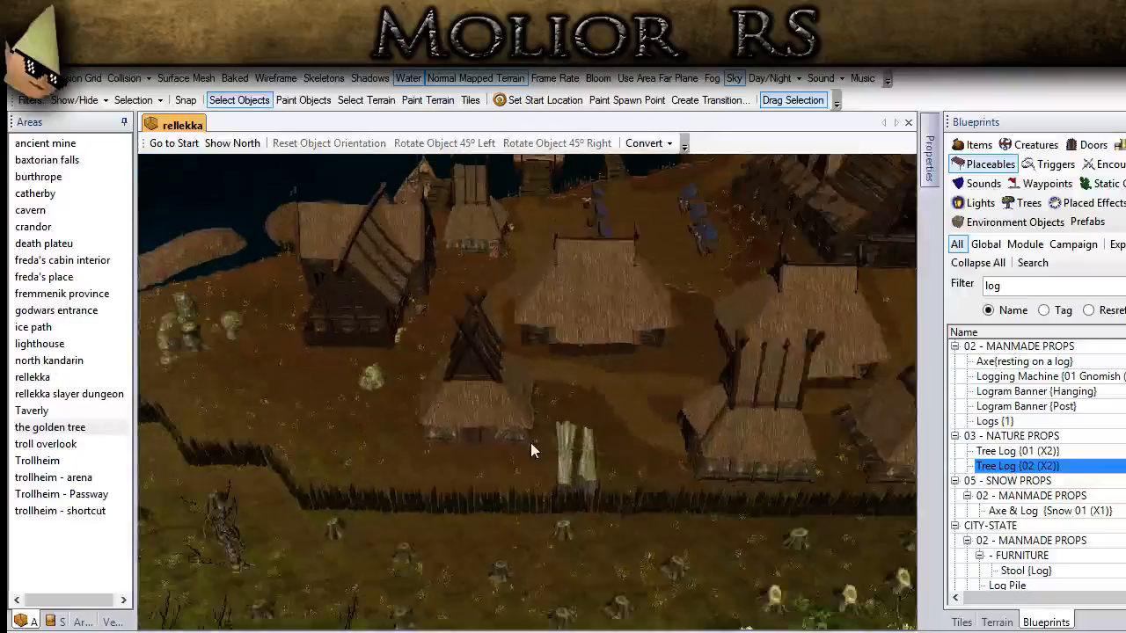
pyautogui.scroll(4, 488, 293)
pyautogui.click(498, 251)
pyautogui.moveTo(499, 251); pyautogui.dragTo(614, 457, button='middle')
pyautogui.scroll(5, 613, 455)
pyautogui.hotkey('ctrl', 'v')
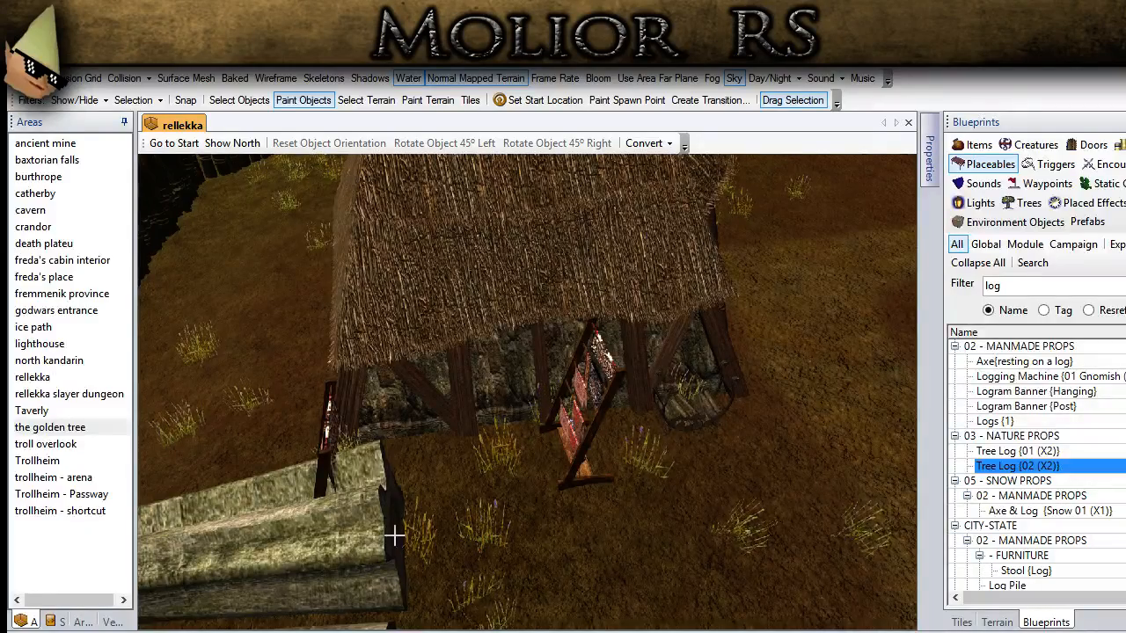
# Step: Rotate the pasted rack 45° to the left and reposition it beside the hut
pyautogui.click(239, 99)
pyautogui.click(579, 445)
pyautogui.moveTo(579, 439); pyautogui.dragTo(582, 523)
pyautogui.moveTo(582, 523); pyautogui.dragTo(529, 115, button='middle')
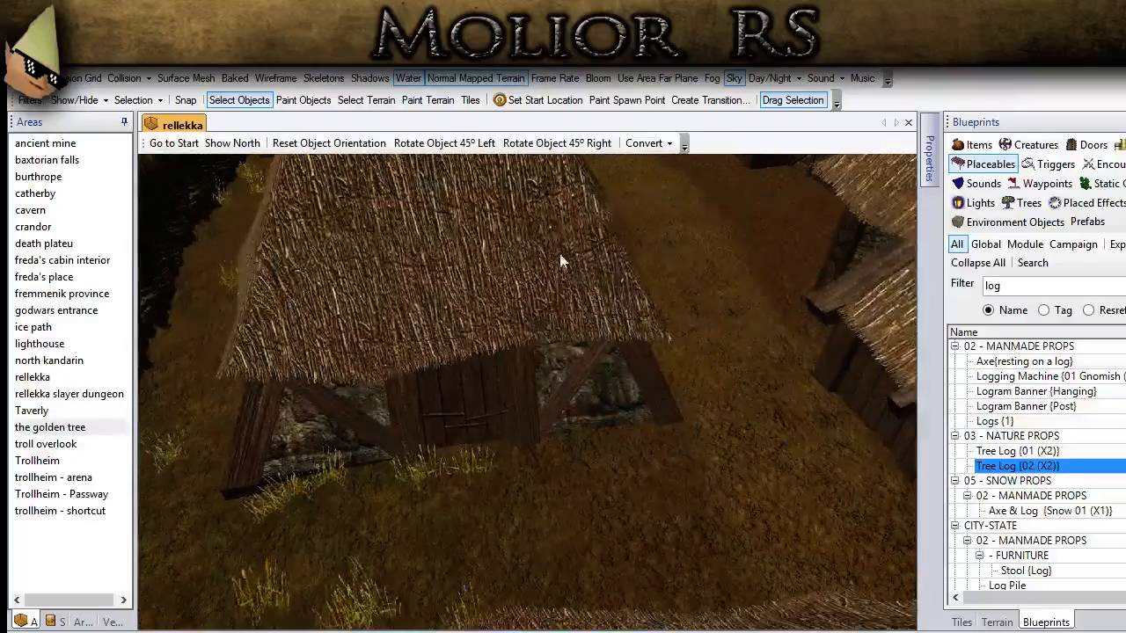
pyautogui.moveTo(563, 261); pyautogui.dragTo(516, 466)
pyautogui.click(444, 143)
pyautogui.moveTo(440, 192); pyautogui.dragTo(595, 326, button='middle')
# Step: Place Axe{resting on a log} against the hut wall beside the log pile
pyautogui.scroll(4, 592, 329)
pyautogui.keyDown('shift'); pyautogui.scroll(4, 592, 329); pyautogui.keyUp('shift')
pyautogui.keyDown('shift'); pyautogui.scroll(4, 595, 329); pyautogui.keyUp('shift')
pyautogui.keyDown('shift'); pyautogui.scroll(3, 595, 329); pyautogui.keyUp('shift')
pyautogui.keyDown('shift'); pyautogui.scroll(2, 597, 329); pyautogui.keyUp('shift')
pyautogui.keyDown('shift'); pyautogui.scroll(1, 597, 329); pyautogui.keyUp('shift')
pyautogui.scroll(-5, 760, 450)
pyautogui.moveTo(760, 449); pyautogui.dragTo(691, 355, button='middle')
pyautogui.click(743, 293)
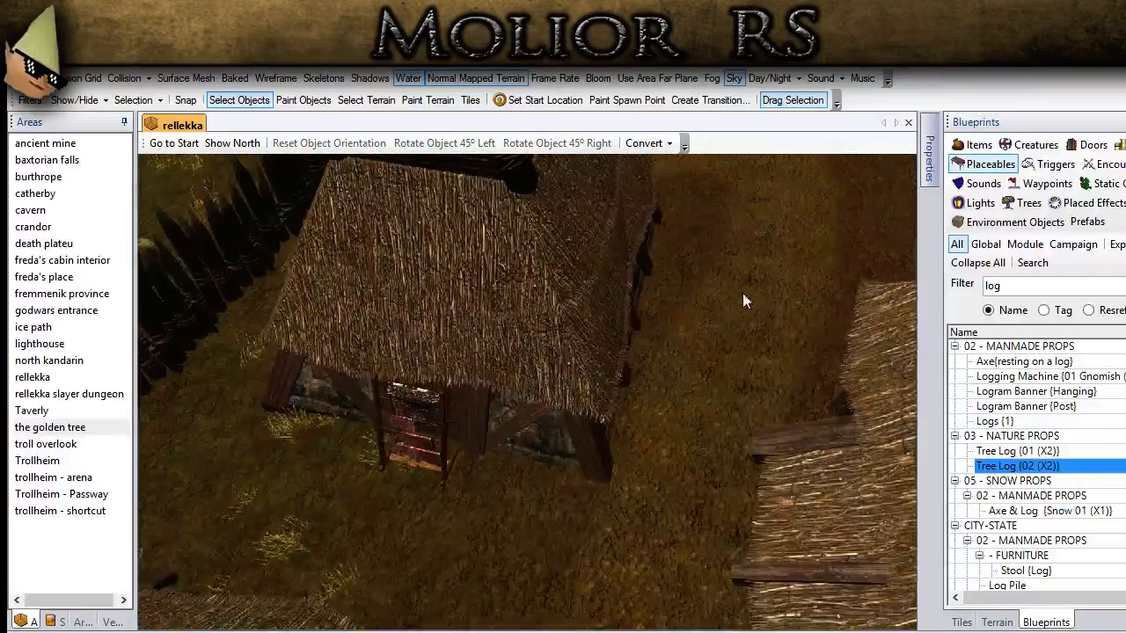
pyautogui.moveTo(743, 293); pyautogui.dragTo(1070, 265, button='middle')
pyautogui.click(1041, 284)
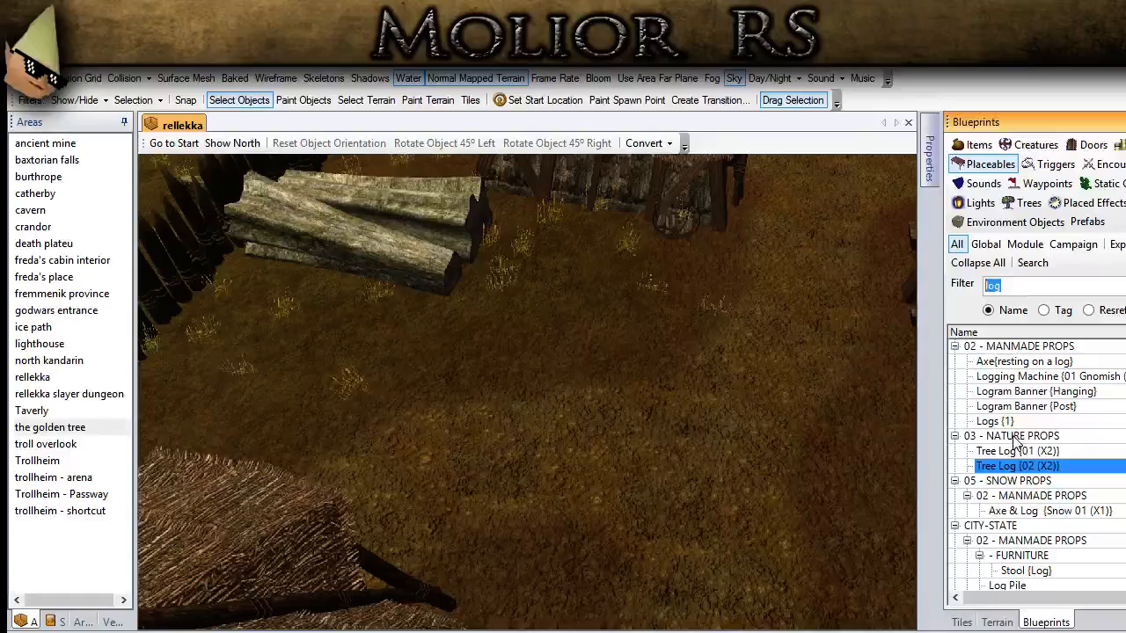
pyautogui.click(1009, 365)
pyautogui.moveTo(663, 337); pyautogui.dragTo(630, 432, button='middle')
pyautogui.scroll(3, 630, 432)
pyautogui.click(601, 398)
# Step: Filter the placeables by "barr", place the second Barrel {02} blueprint against the hut wall near the axe, and adjust its position
pyautogui.click(968, 287)
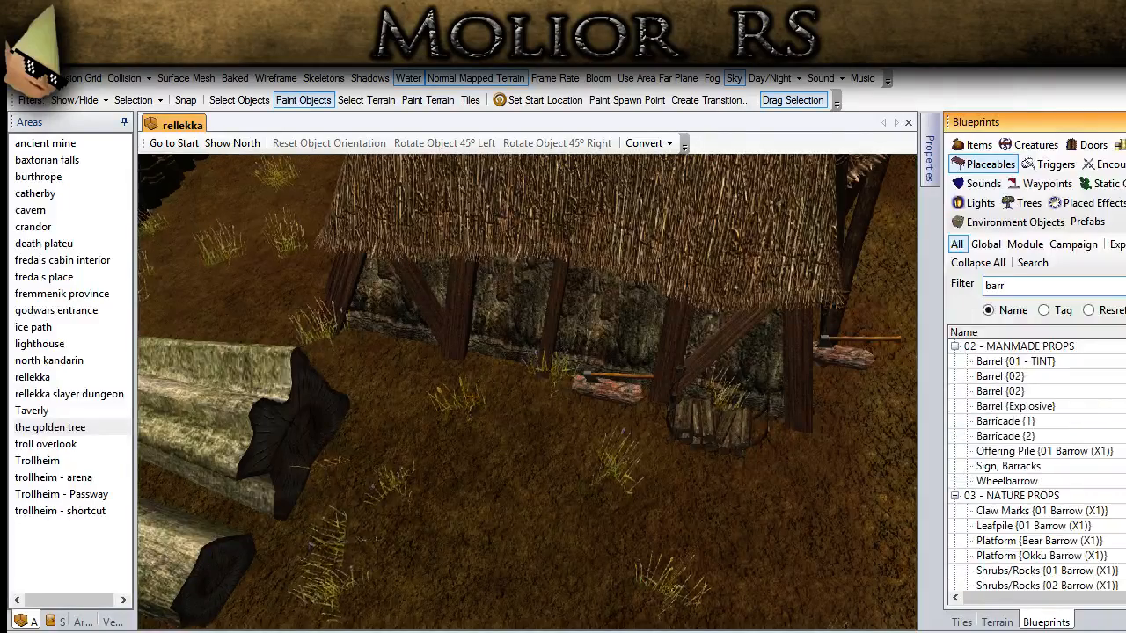
pyautogui.click(1000, 391)
pyautogui.click(491, 378)
pyautogui.click(264, 100)
pyautogui.click(490, 365)
pyautogui.press('pagedown')
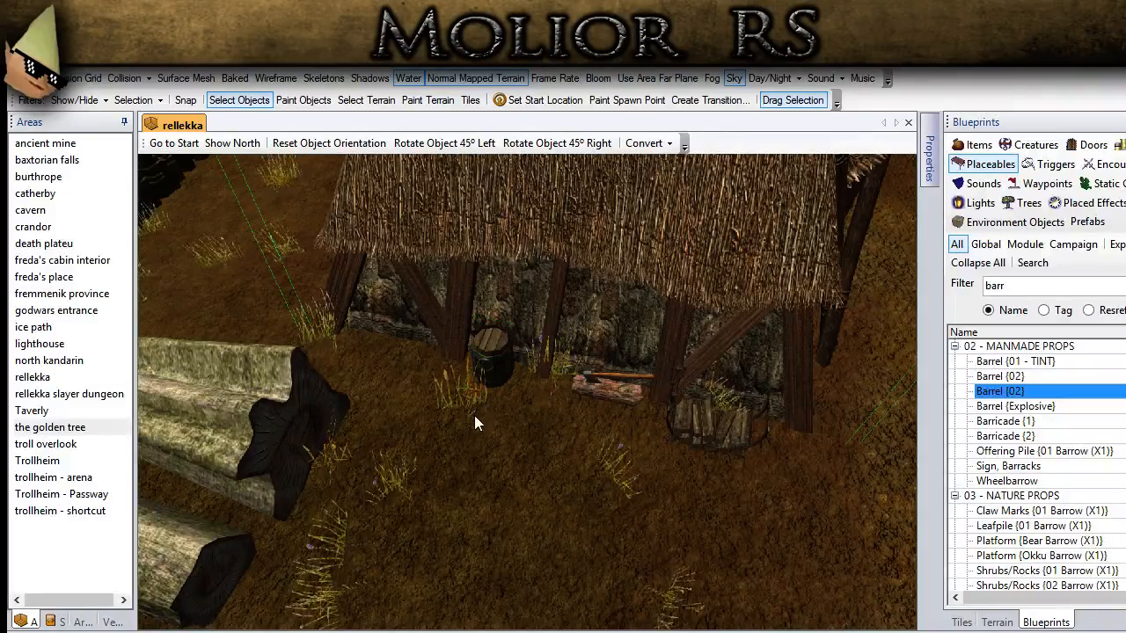
pyautogui.keyDown('shift'); pyautogui.moveTo(494, 373); pyautogui.dragTo(539, 465, button='right'); pyautogui.keyUp('shift')
pyautogui.click(546, 539)
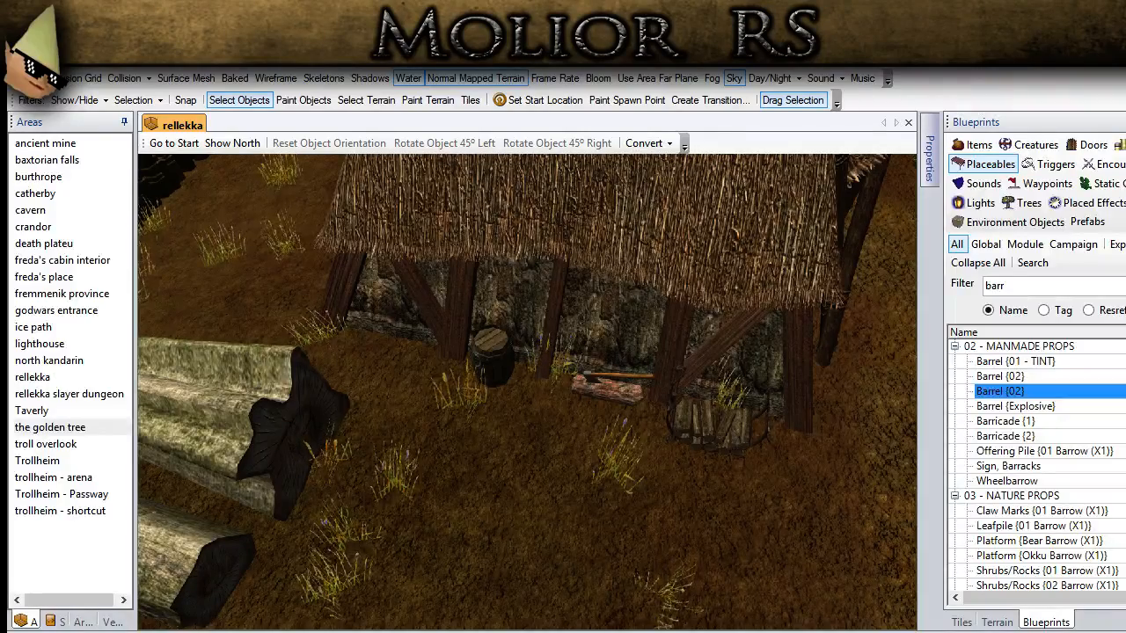
# Step: Paste another copy of the red cloth rack in front of the large thatched building's plank wall
pyautogui.moveTo(495, 516); pyautogui.dragTo(631, 370, button='middle')
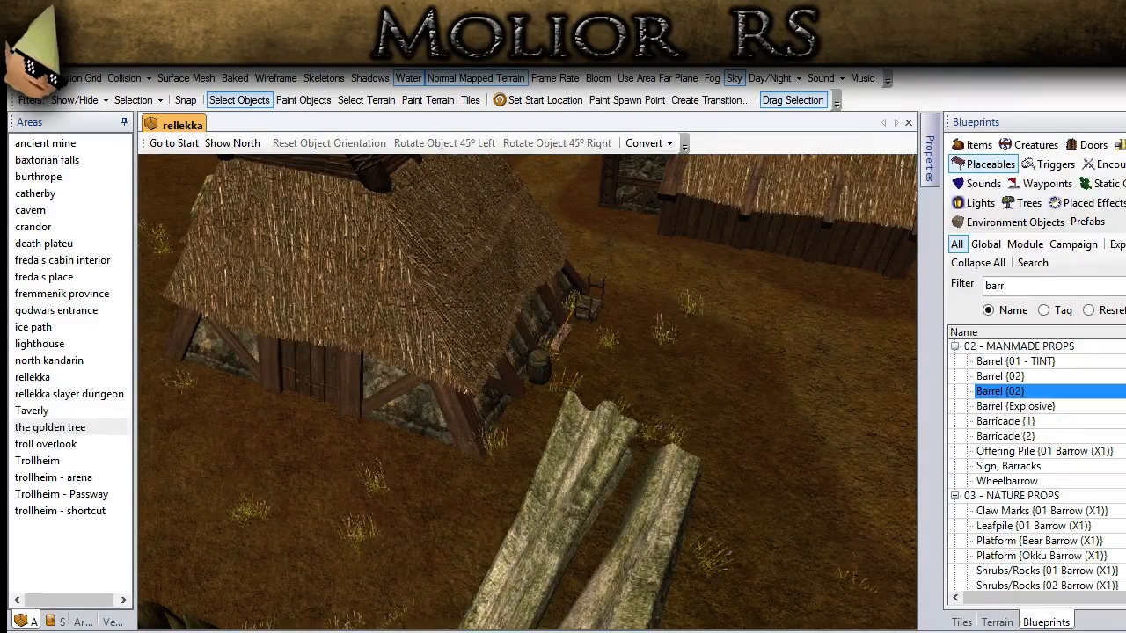
pyautogui.moveTo(538, 492); pyautogui.dragTo(385, 354, button='middle')
pyautogui.click(444, 372)
pyautogui.hotkey('ctrl', 'c')
pyautogui.moveTo(389, 306)
pyautogui.mouseDown(button='middle')
pyautogui.moveTo(589, 613)
pyautogui.moveTo(447, 454)
pyautogui.mouseUp(button='middle')
pyautogui.hotkey('ctrl', 'v')
# Step: Rotate the new rack 45° to the right and move it close to the building's plank wall
pyautogui.click(239, 101)
pyautogui.click(387, 471)
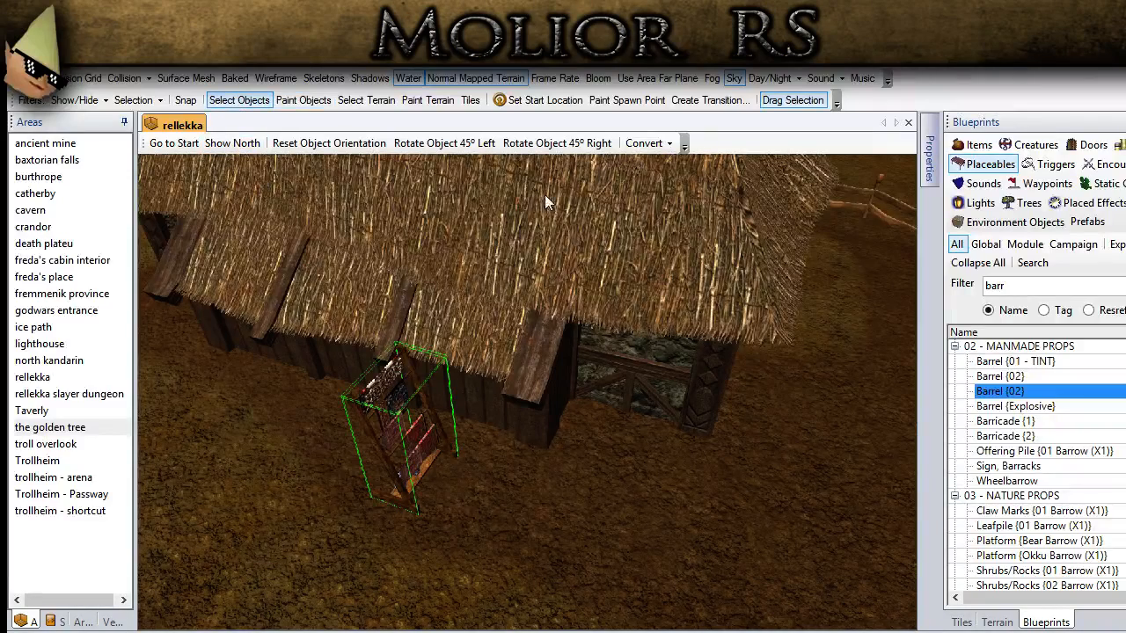
pyautogui.click(549, 141)
pyautogui.click(549, 141)
pyautogui.moveTo(432, 470); pyautogui.dragTo(454, 446)
pyautogui.click(590, 564)
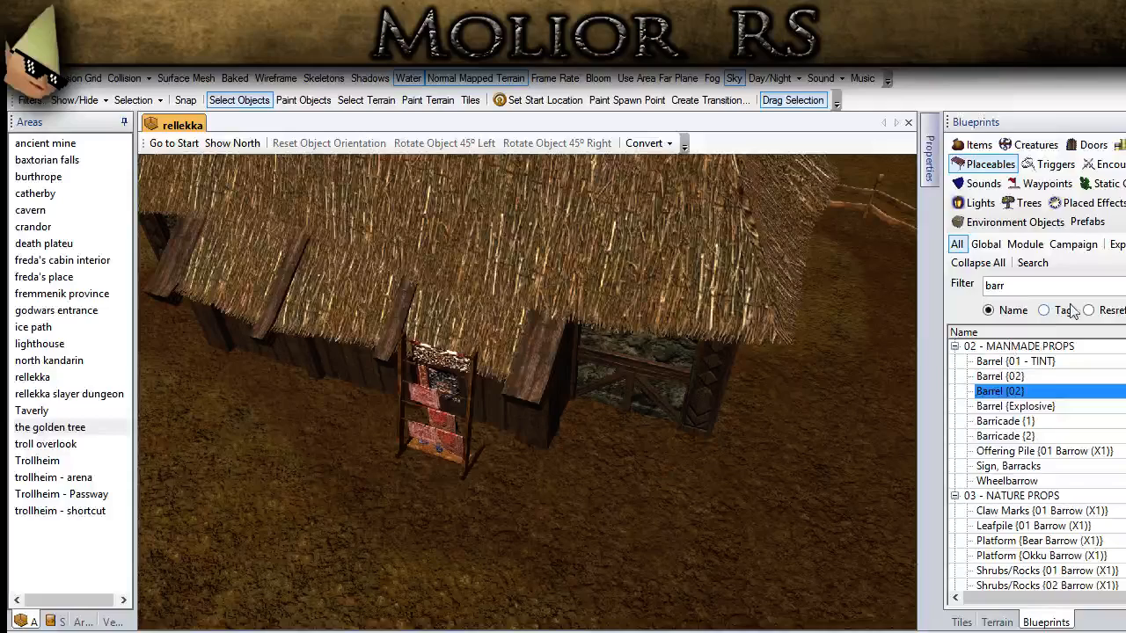
# Step: Filter the placeables by "sack" and place Sacks {2} beside the large building's porch
pyautogui.moveTo(1042, 283); pyautogui.dragTo(974, 281)
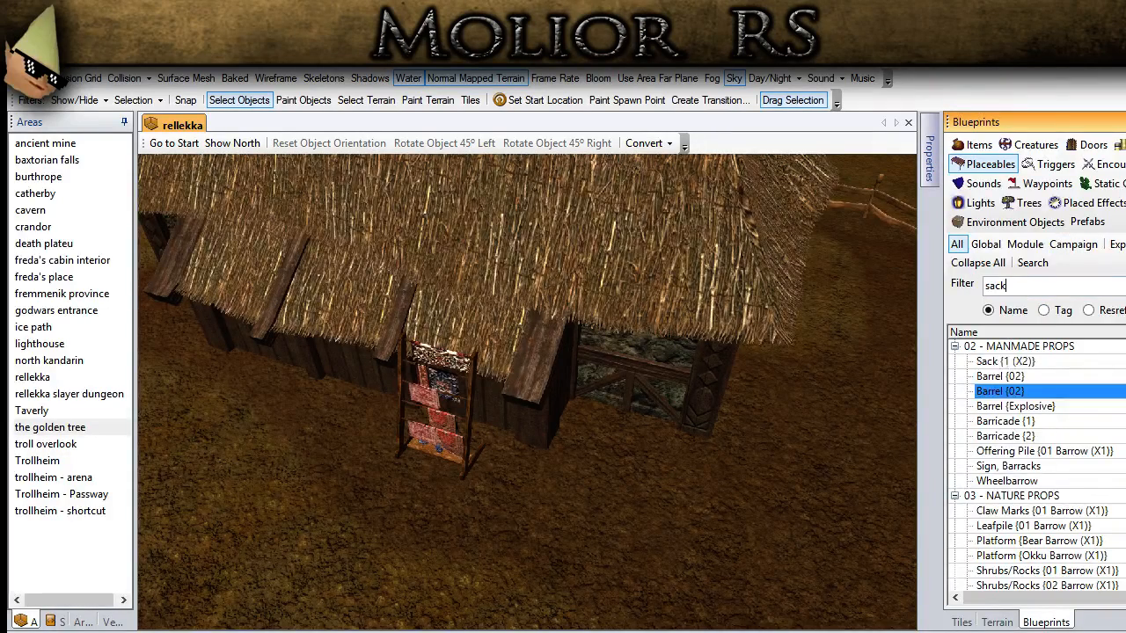
pyautogui.moveTo(716, 470); pyautogui.dragTo(630, 488, button='middle')
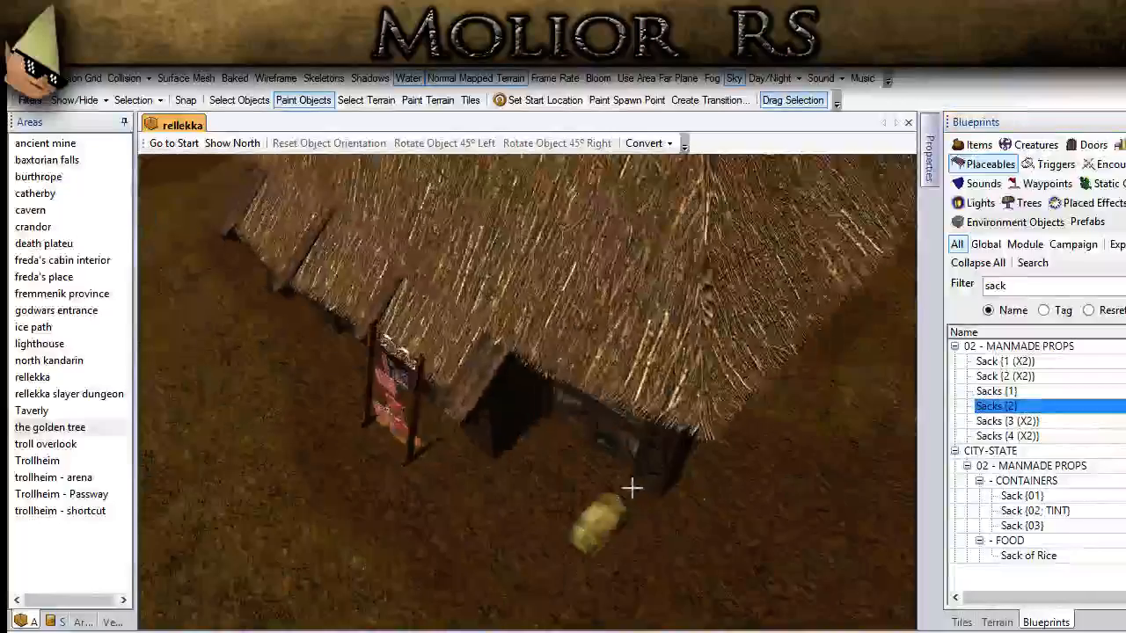
pyautogui.scroll(4, 630, 488)
pyautogui.click(545, 484)
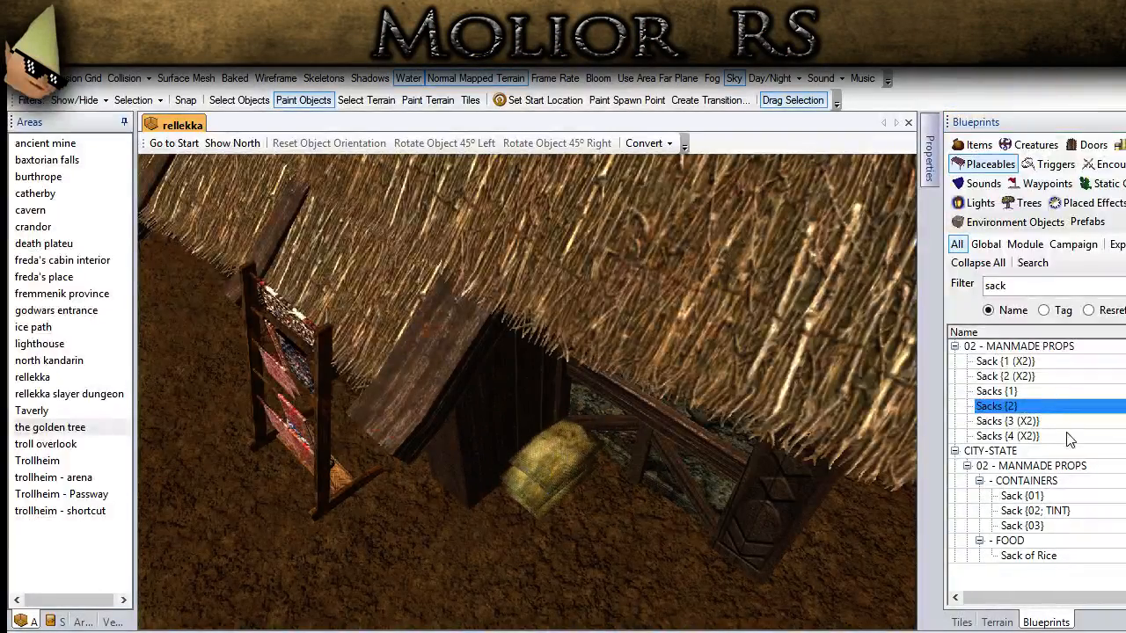
# Step: Place Sacks {4 (X2)} next to the porch sacks, rotate it 90° to the right and move it against the wall
pyautogui.click(1006, 439)
pyautogui.moveTo(602, 565); pyautogui.dragTo(570, 562, button='middle')
pyautogui.click(570, 563)
pyautogui.click(259, 102)
pyautogui.click(556, 143)
pyautogui.click(557, 143)
pyautogui.moveTo(536, 617); pyautogui.dragTo(612, 544)
pyautogui.click(499, 601)
# Step: Place Sacks {2} beside the porch at the corner of the neighbouring thatched building
pyautogui.scroll(-3, 499, 601)
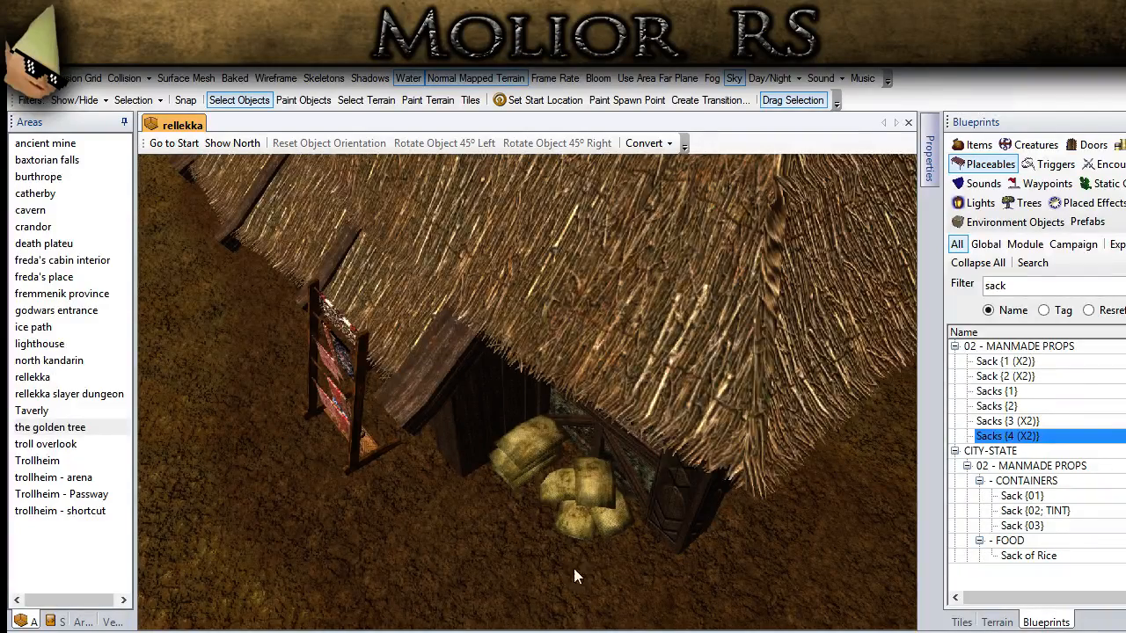
pyautogui.scroll(-5, 574, 568)
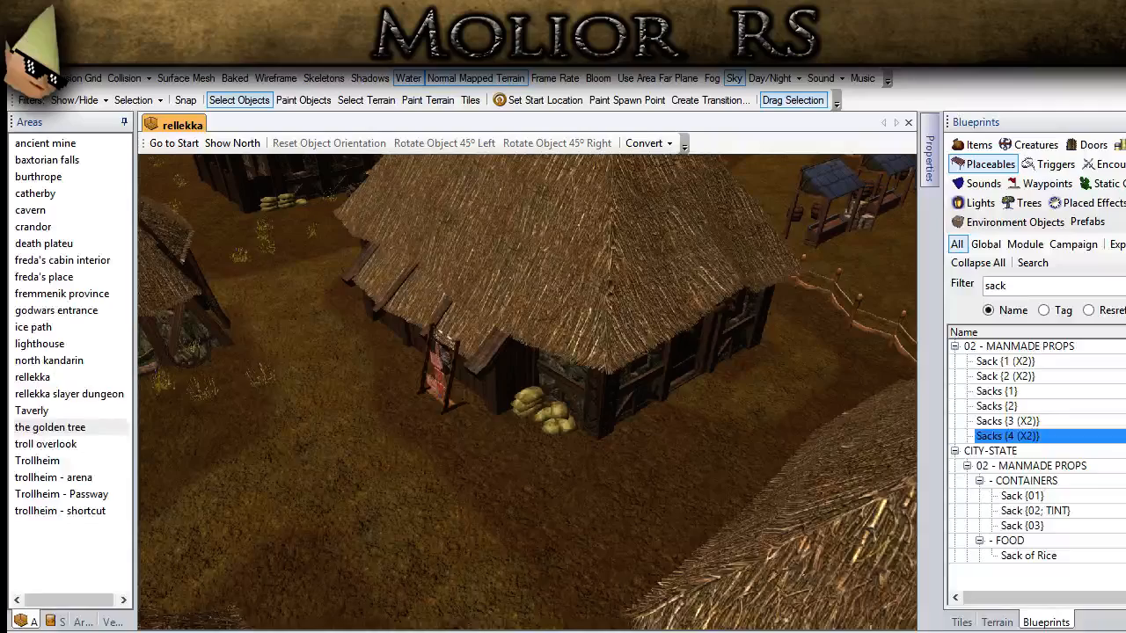
pyautogui.moveTo(543, 540); pyautogui.dragTo(410, 197, button='middle')
pyautogui.scroll(8, 477, 437)
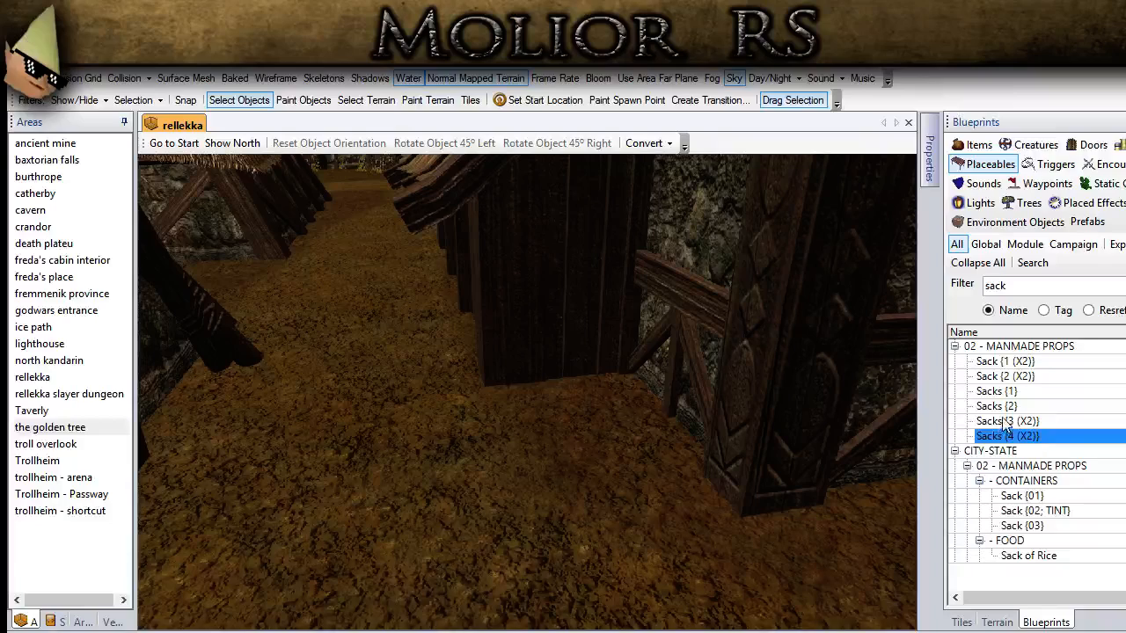
pyautogui.click(997, 405)
pyautogui.scroll(-3, 578, 395)
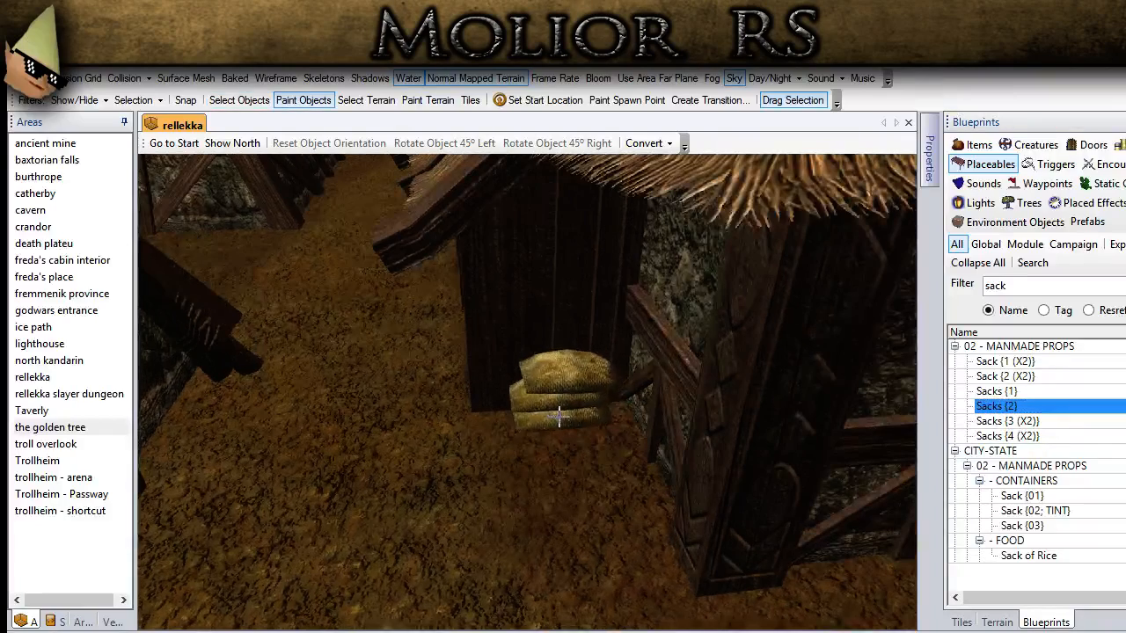
pyautogui.click(583, 423)
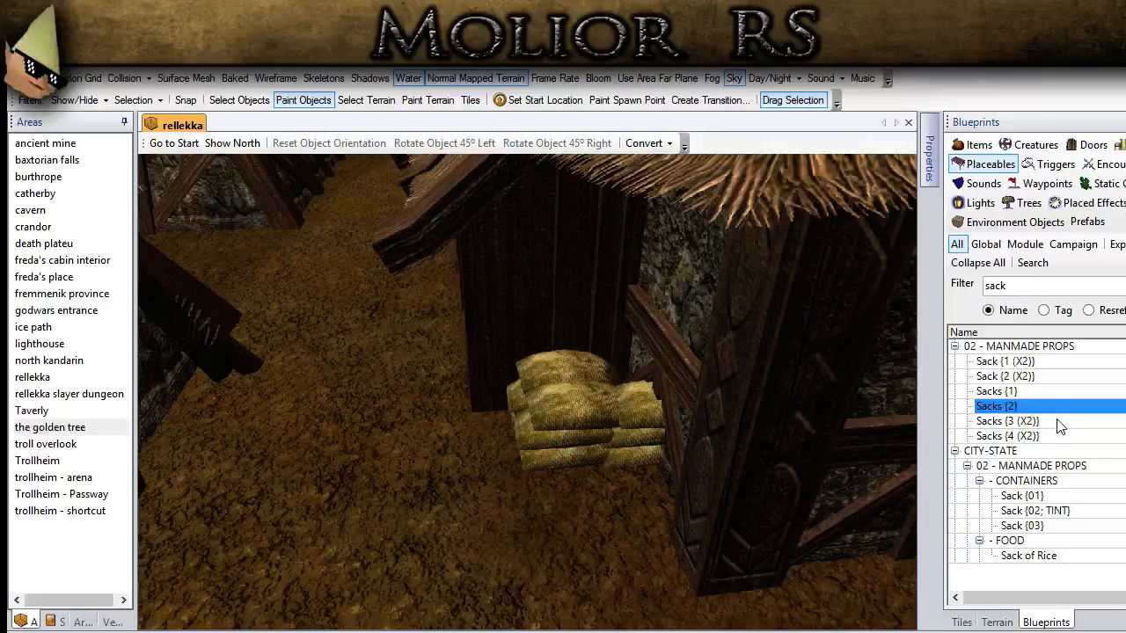
# Step: Add Sacks {4 (X2)} at this corner, rotate it 90° to the right and push it up against the stacked sacks
pyautogui.click(1007, 436)
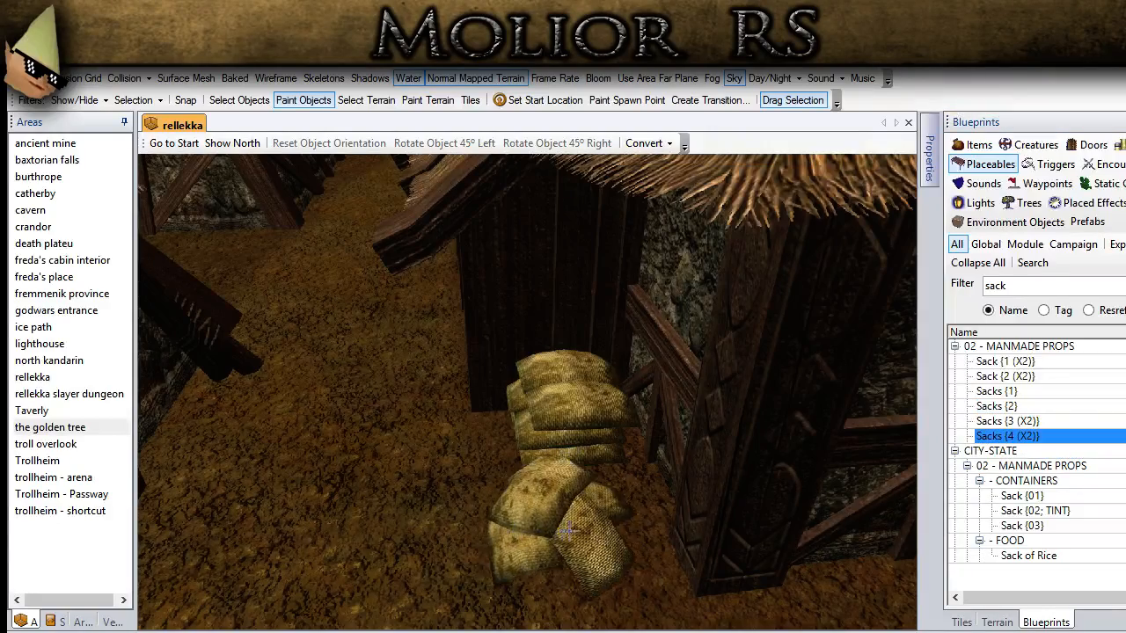
pyautogui.scroll(3, 580, 560)
pyautogui.scroll(-4, 580, 560)
pyautogui.click(582, 526)
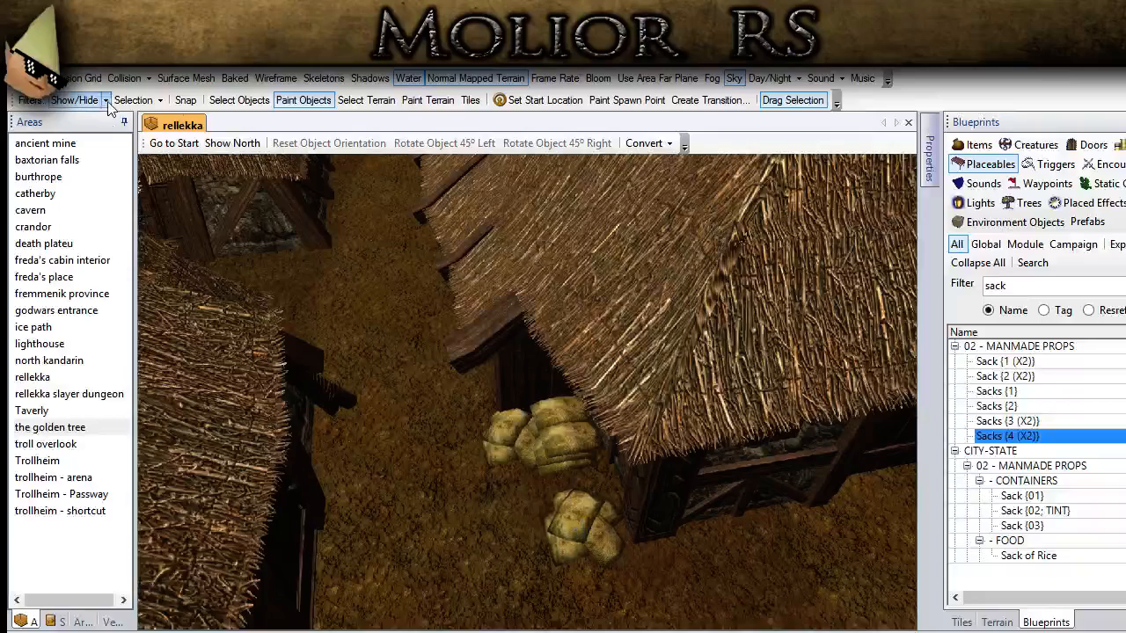
pyautogui.click(237, 103)
pyautogui.click(615, 504)
pyautogui.click(601, 145)
pyautogui.click(600, 145)
pyautogui.moveTo(580, 524); pyautogui.dragTo(576, 495)
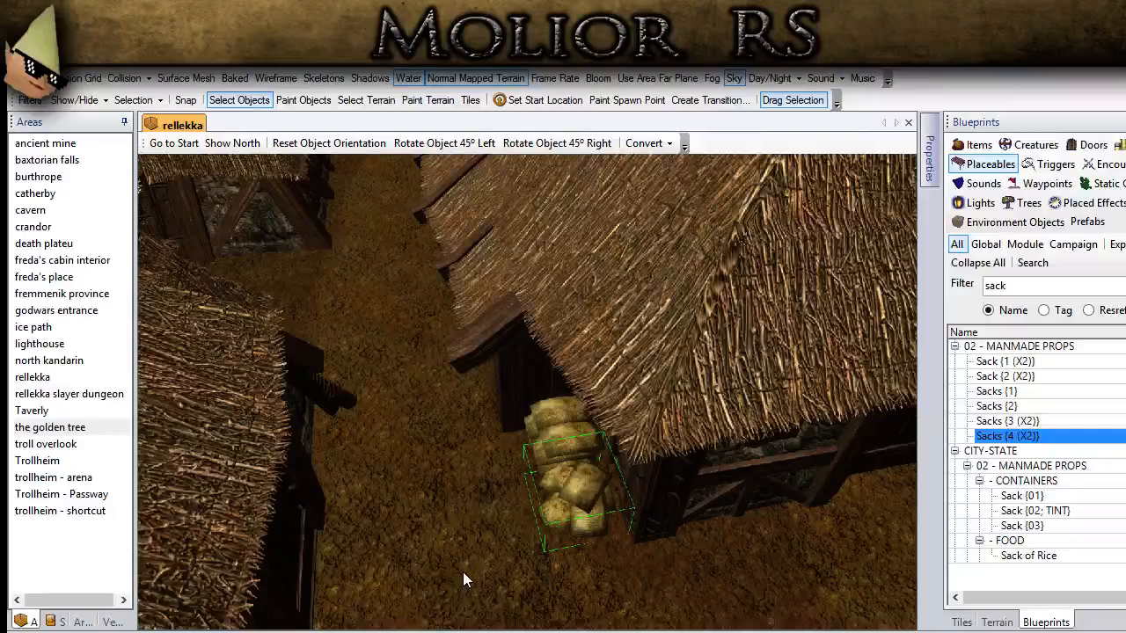
# Step: Place Sacks {4 (X2)} beside the low post fence near the barrels and crates
pyautogui.scroll(-2, 703, 570)
pyautogui.scroll(-3, 729, 541)
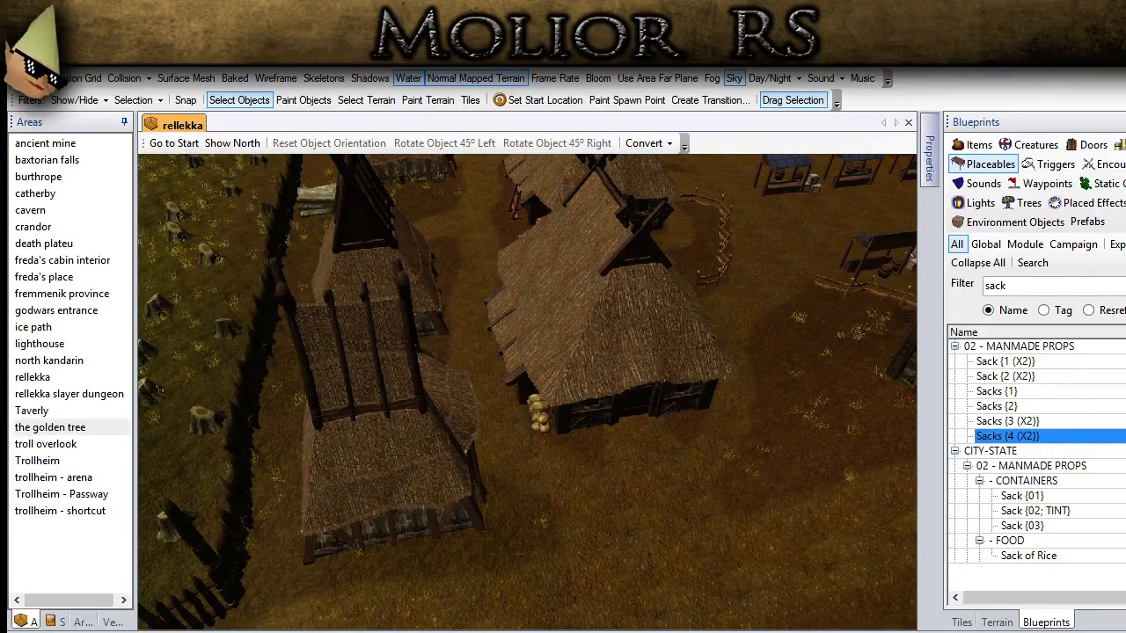
pyautogui.scroll(-2, 684, 454)
pyautogui.moveTo(684, 455); pyautogui.dragTo(394, 534, button='middle')
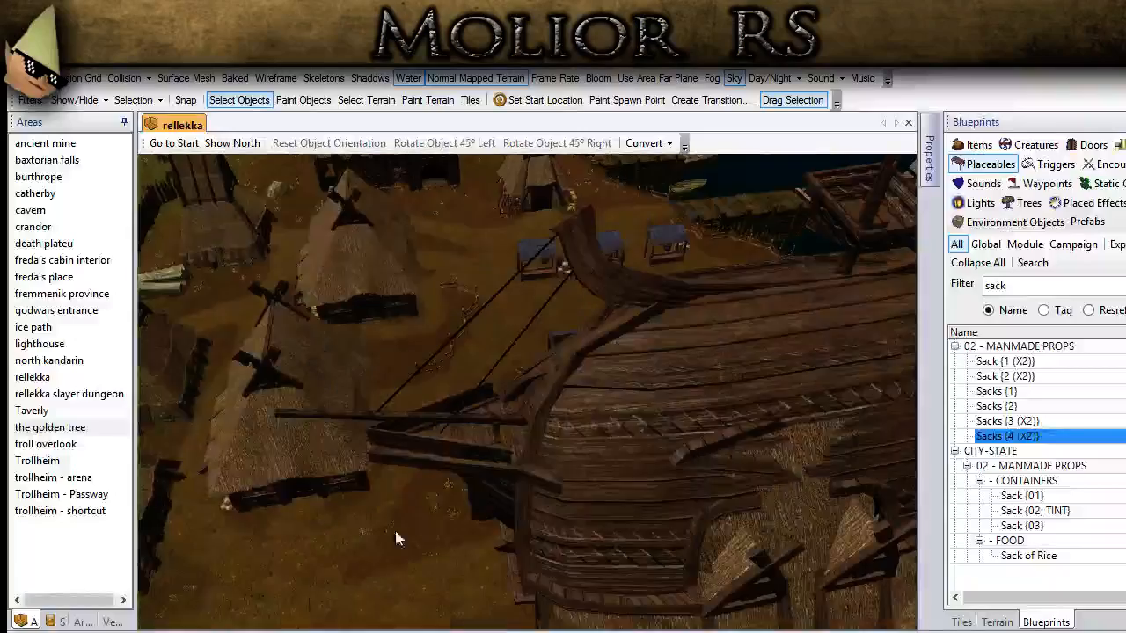
pyautogui.moveTo(766, 422); pyautogui.dragTo(645, 494, button='middle')
pyautogui.scroll(2, 568, 386)
pyautogui.moveTo(568, 386); pyautogui.dragTo(547, 429, button='middle')
pyautogui.scroll(3, 547, 429)
pyautogui.click(1011, 438)
pyautogui.moveTo(341, 552); pyautogui.dragTo(397, 496, button='middle')
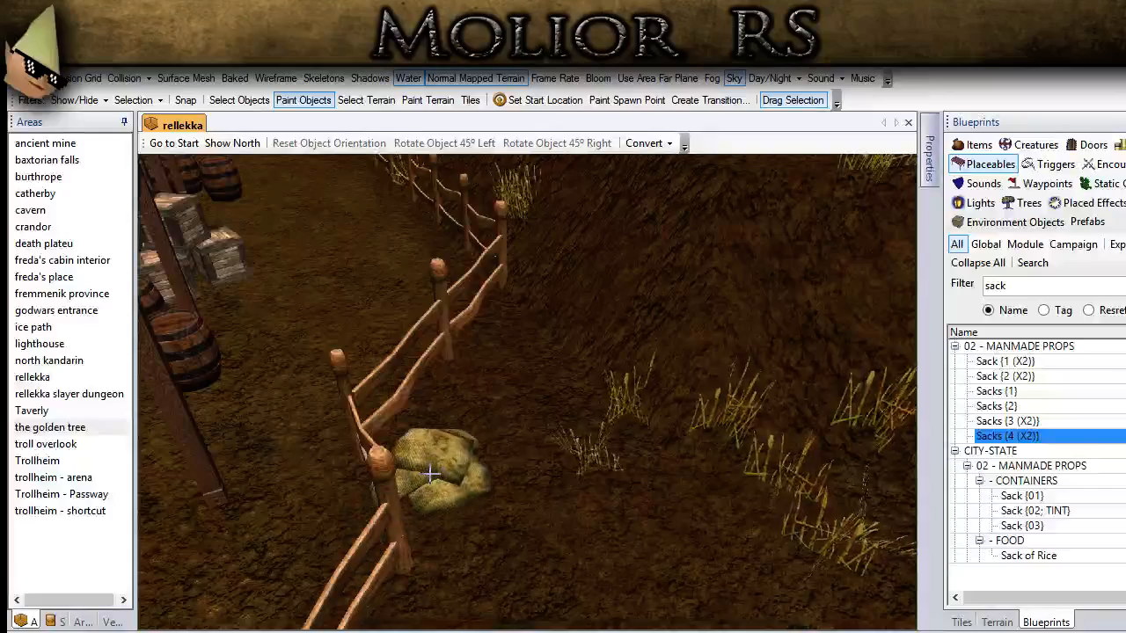
pyautogui.click(431, 470)
# Step: Place two Sacks {2} and another Sacks {4 (X2)} around the sack pile beside the fence
pyautogui.click(998, 406)
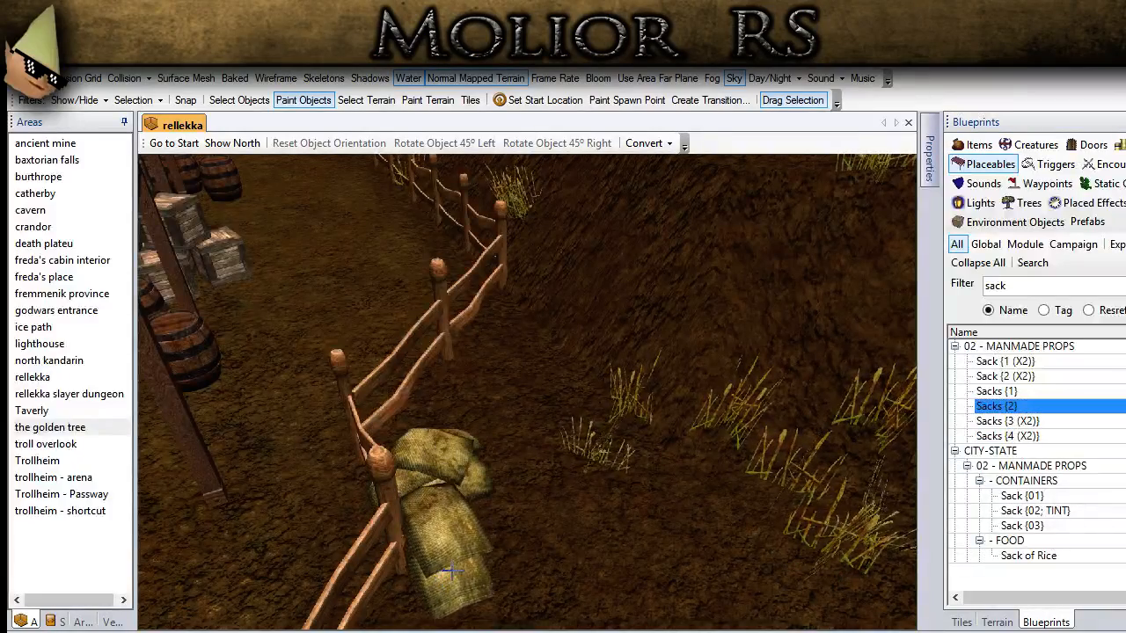
pyautogui.click(462, 532)
pyautogui.click(515, 413)
pyautogui.click(1012, 436)
pyautogui.click(591, 519)
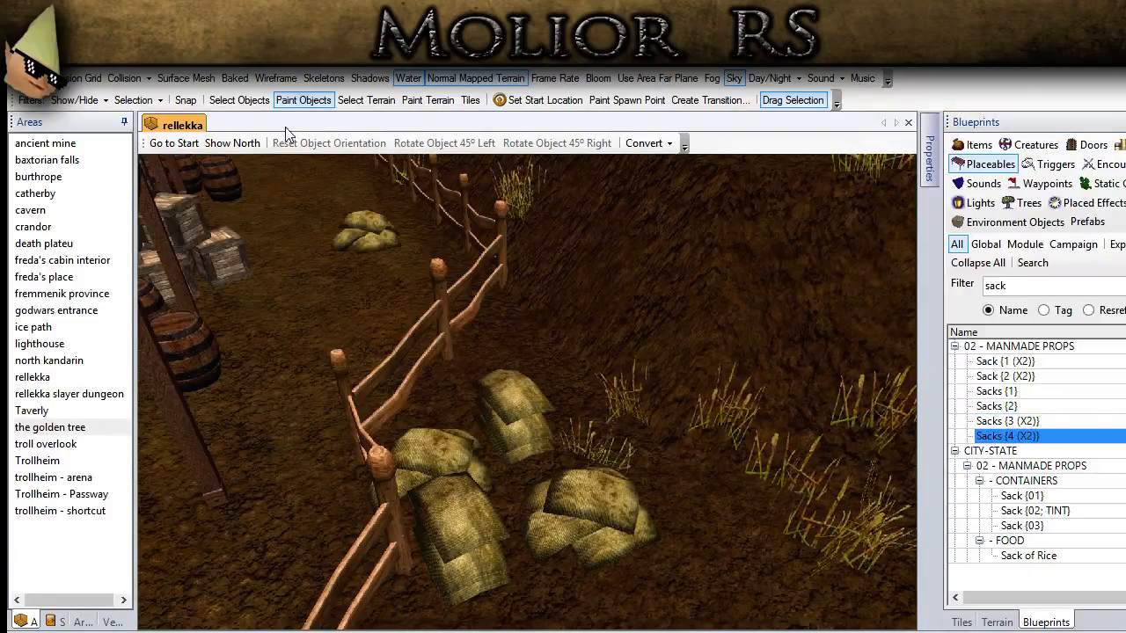
# Step: Rotate the last Sacks {4 (X2)} by the fence 90° to the right and move it close to the other sacks
pyautogui.click(252, 101)
pyautogui.click(572, 484)
pyautogui.click(556, 143)
pyautogui.click(556, 143)
pyautogui.moveTo(530, 356); pyautogui.dragTo(571, 424, button='middle')
pyautogui.moveTo(500, 452); pyautogui.dragTo(468, 441)
pyautogui.moveTo(472, 440); pyautogui.dragTo(454, 527, button='middle')
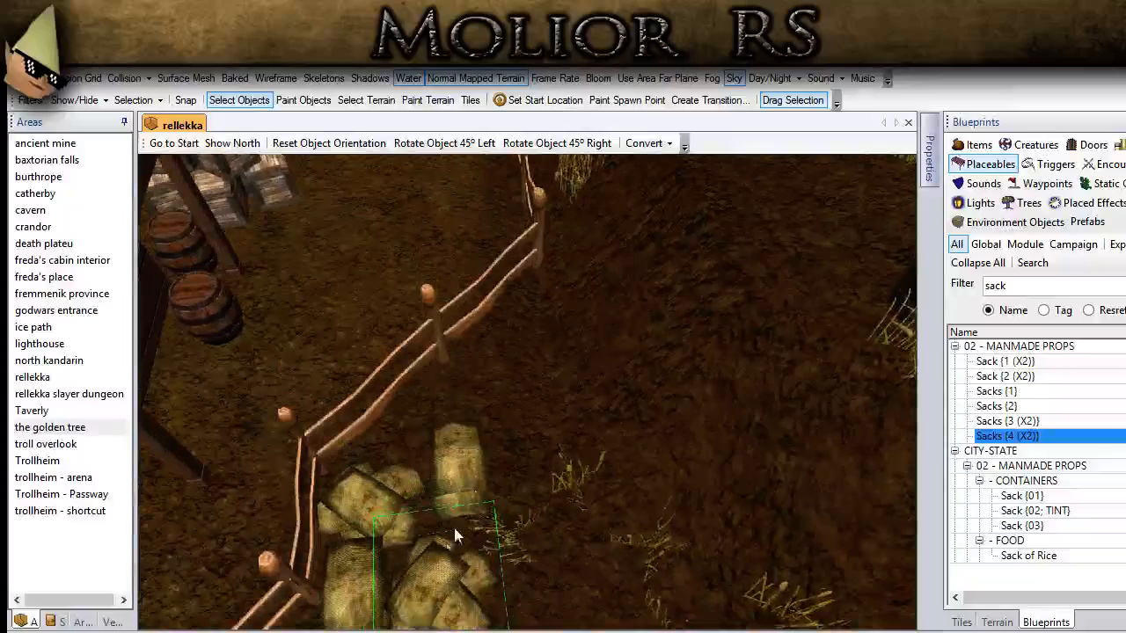
pyautogui.click(518, 551)
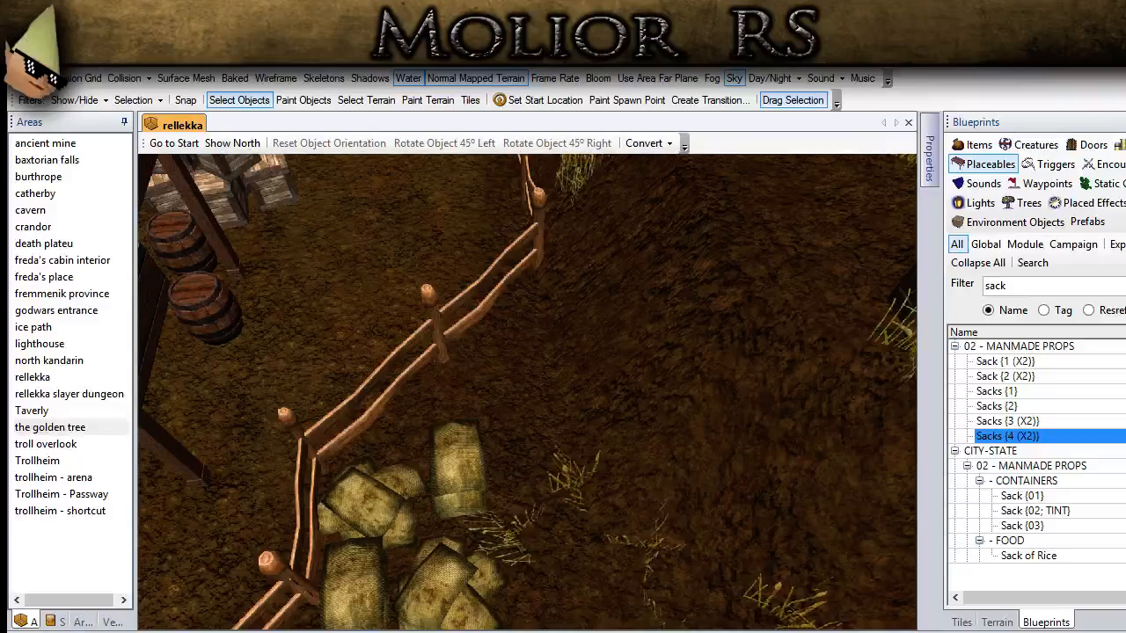
# Step: Go to the gap between the thatched houses near the palisade and filter the placeable blueprints by "weap"
pyautogui.moveTo(370, 387); pyautogui.dragTo(249, 444, button='middle')
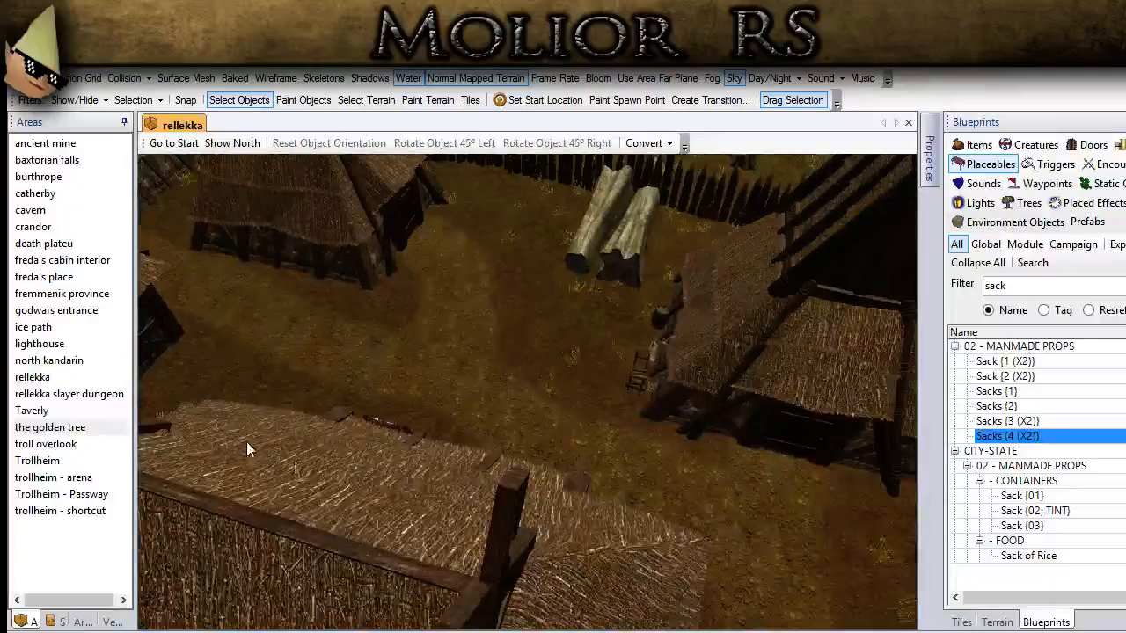
pyautogui.moveTo(417, 430); pyautogui.dragTo(428, 526, button='middle')
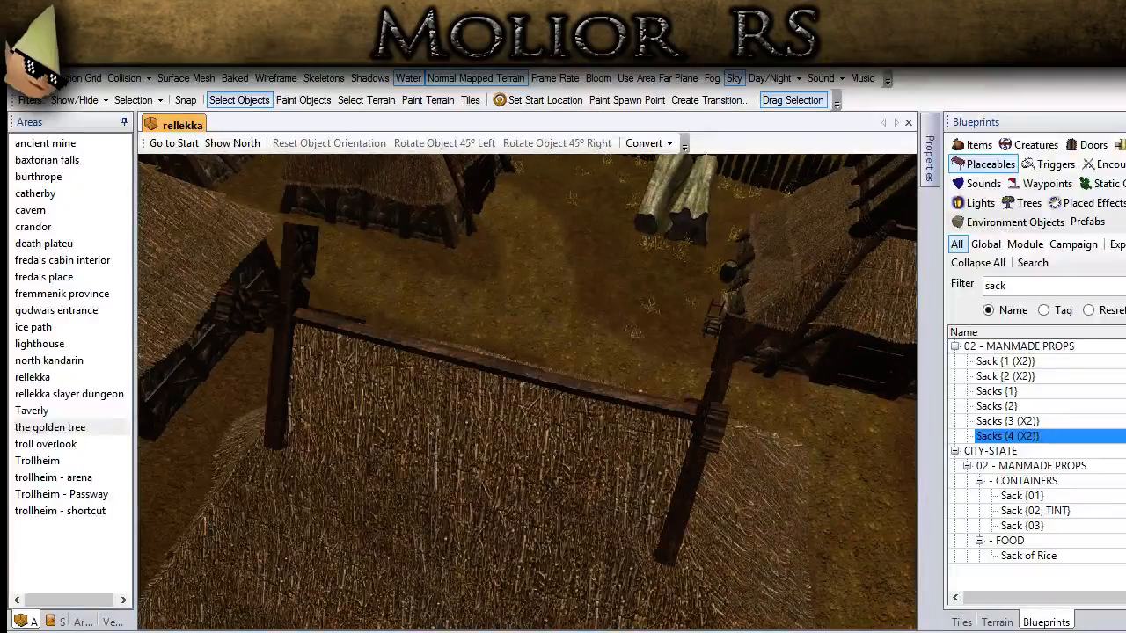
pyautogui.scroll(-5, 299, 284)
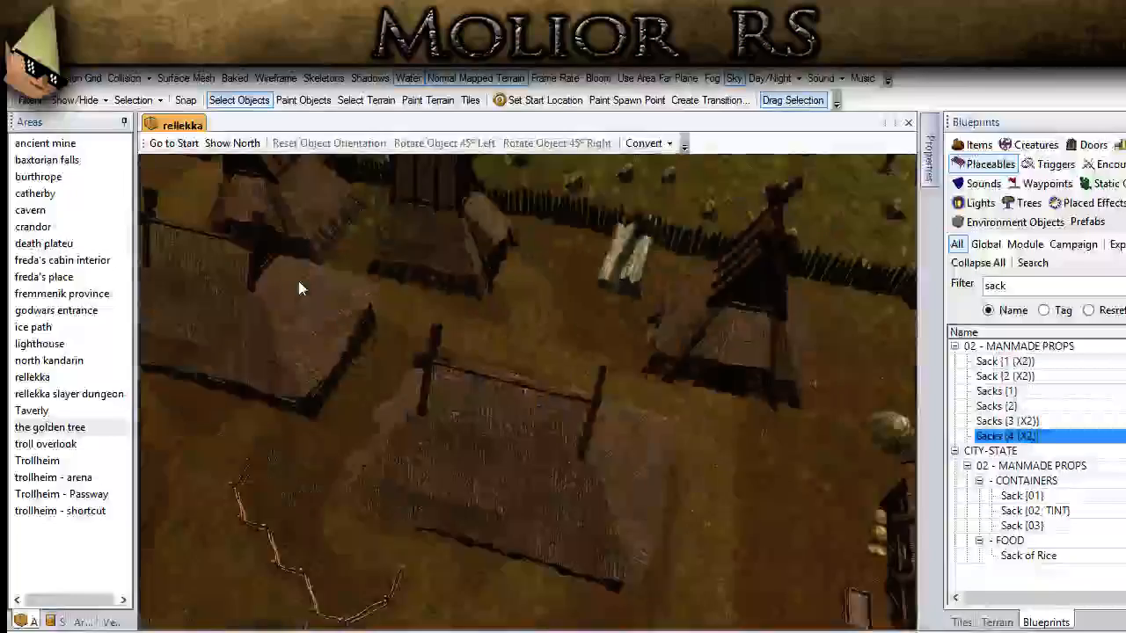
pyautogui.moveTo(299, 284); pyautogui.dragTo(503, 536, button='middle')
pyautogui.scroll(4, 475, 505)
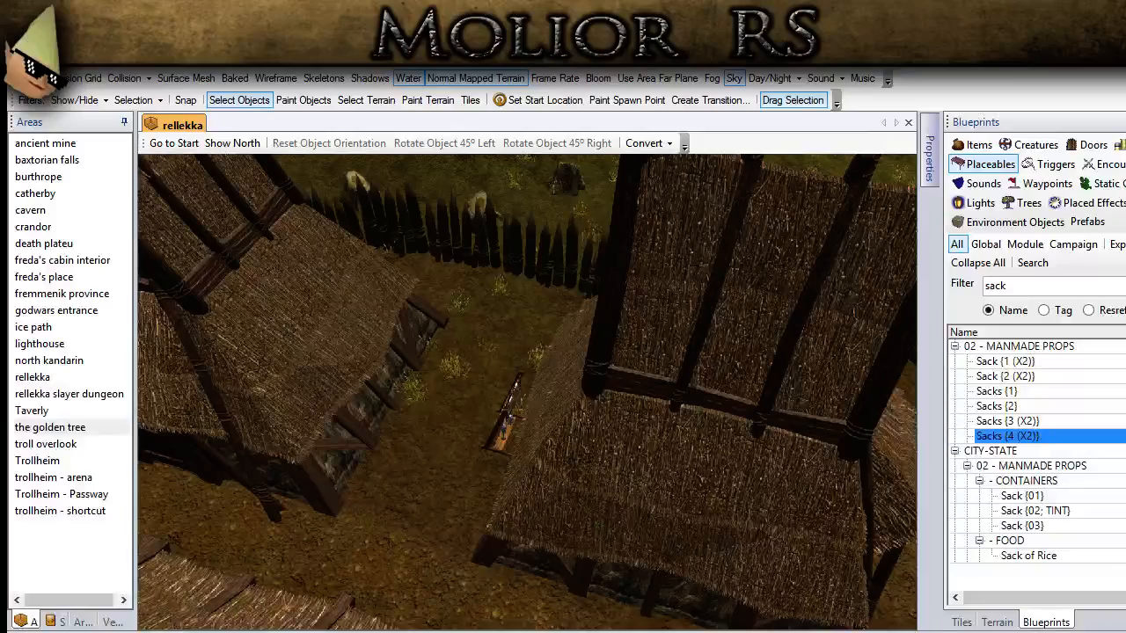
pyautogui.doubleClick(995, 285)
pyautogui.write('we')
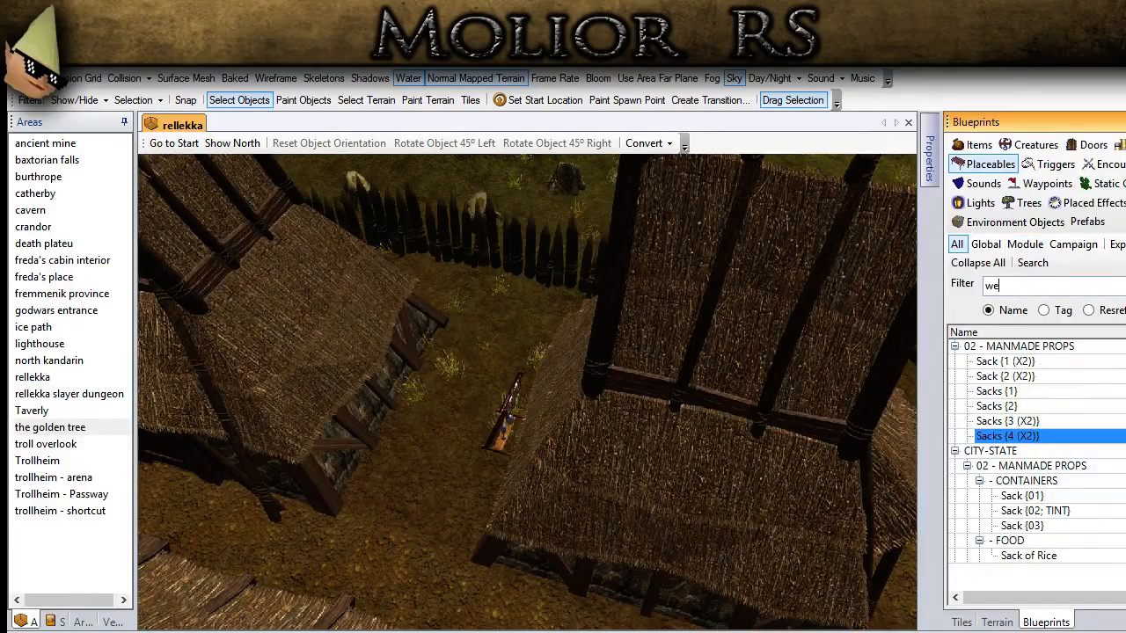
pyautogui.write('ap')
# Step: Place Weapon Rack {3} beside the corner post of the thatched house
pyautogui.click(1016, 496)
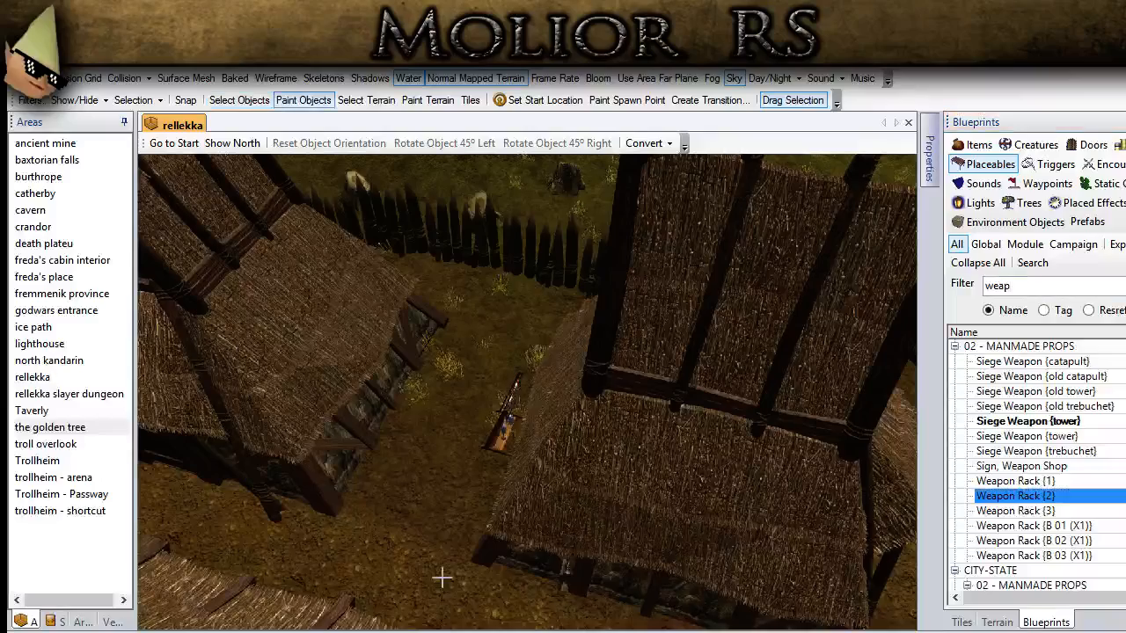
pyautogui.scroll(3, 361, 460)
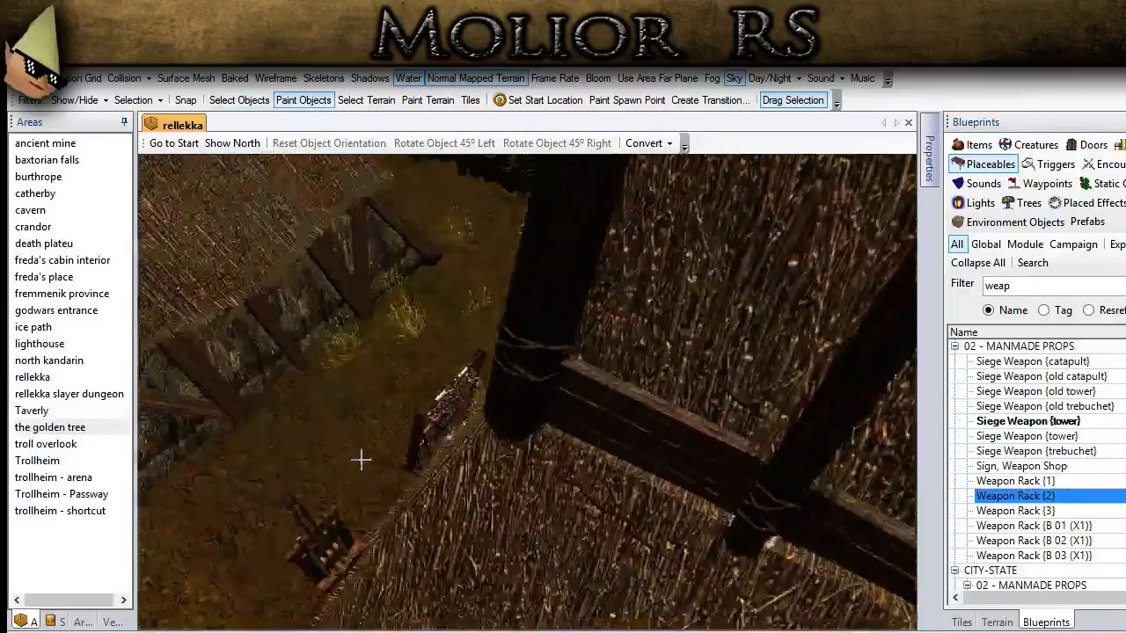
pyautogui.scroll(-3, 360, 459)
pyautogui.click(1043, 511)
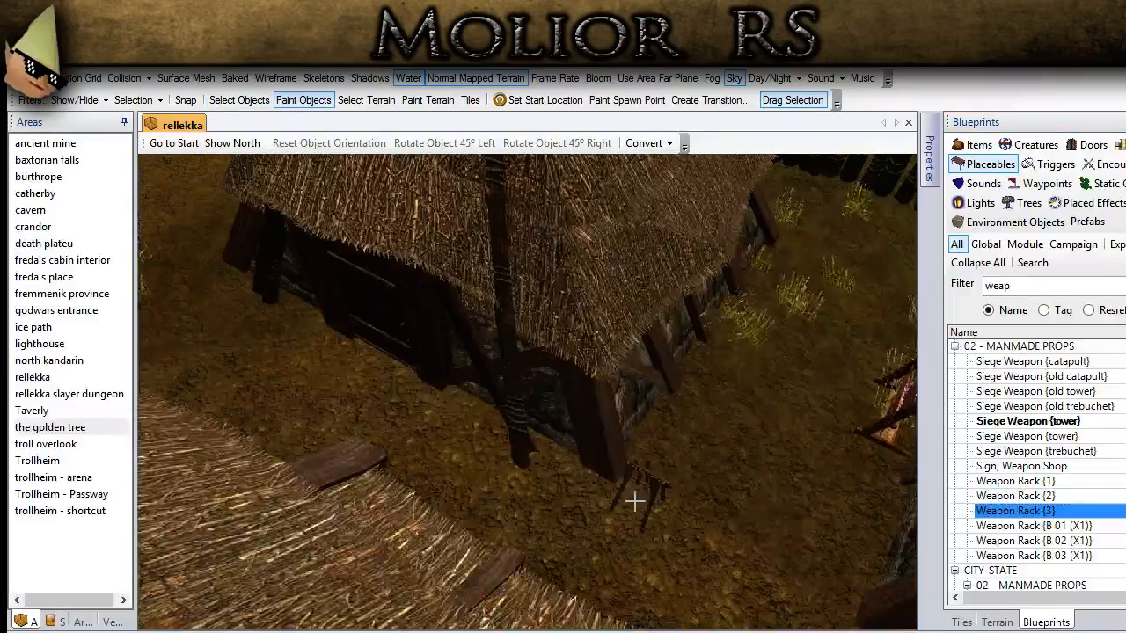
pyautogui.scroll(4, 633, 501)
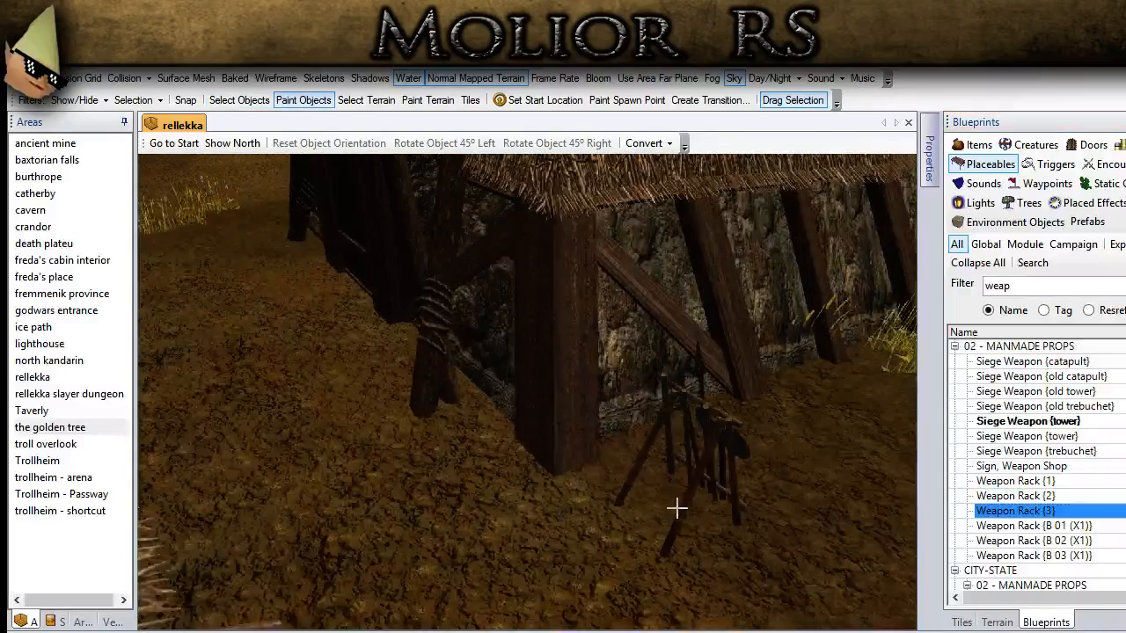
pyautogui.click(676, 508)
# Step: Rotate the weapon rack to the right in 45° increments and move it against the house wall beside the corner post
pyautogui.click(239, 99)
pyautogui.click(733, 438)
pyautogui.click(604, 143)
pyautogui.click(604, 143)
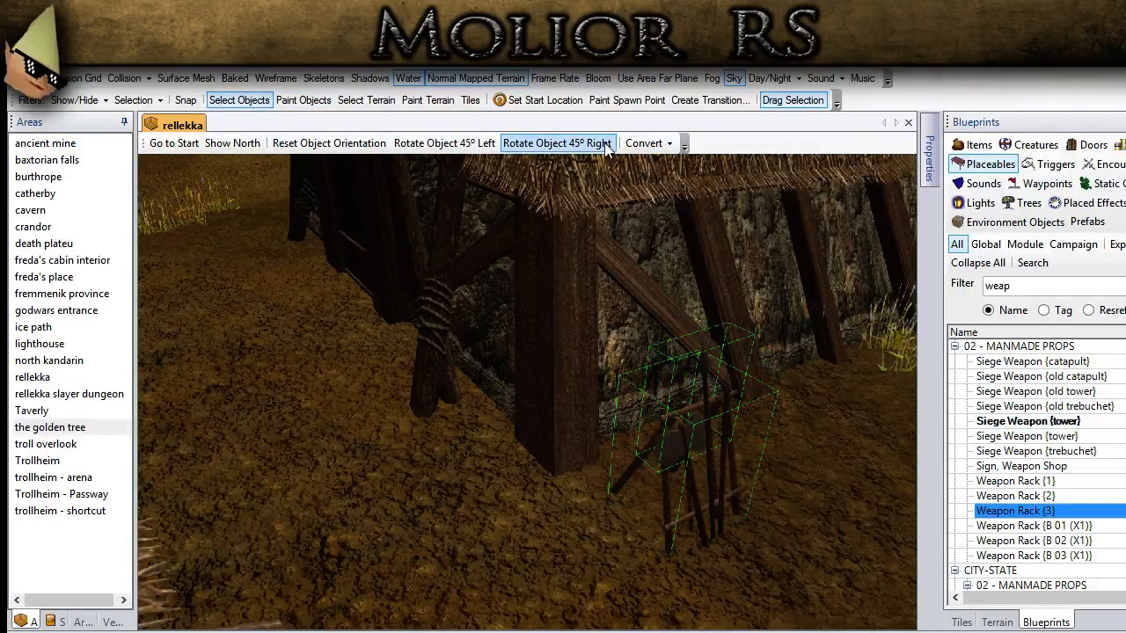
pyautogui.moveTo(725, 422); pyautogui.dragTo(720, 424, button='middle')
pyautogui.moveTo(718, 423); pyautogui.dragTo(641, 436)
pyautogui.click(533, 600)
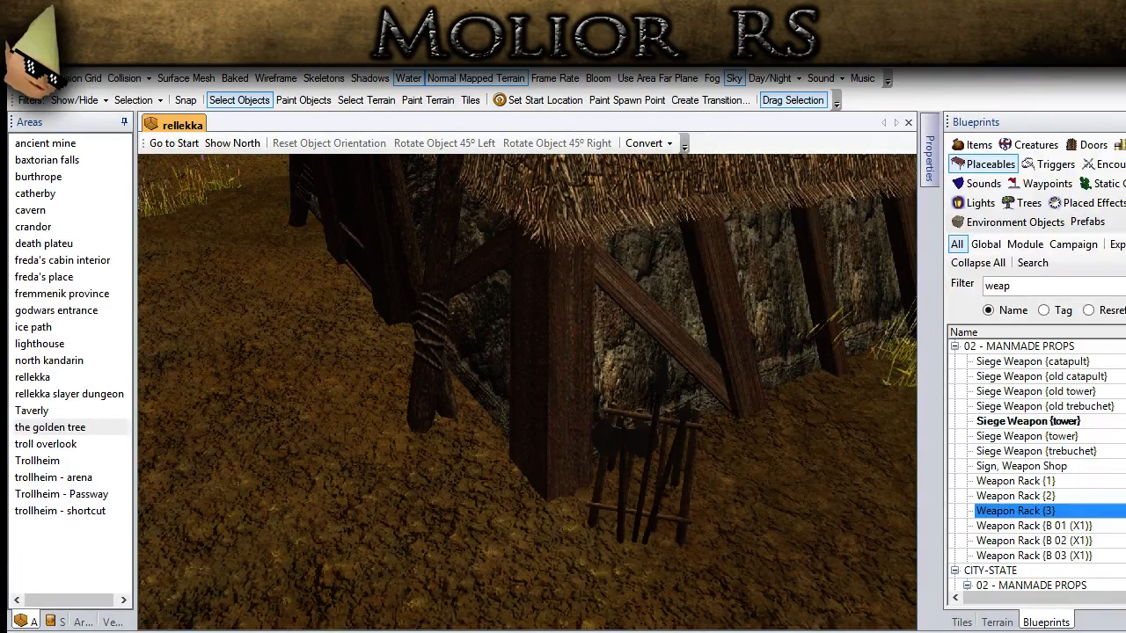
# Step: Search the placeables for "furn" and "smit", and place Cauldron {Smithing} along the house wall past the weapon rack
pyautogui.doubleClick(985, 289)
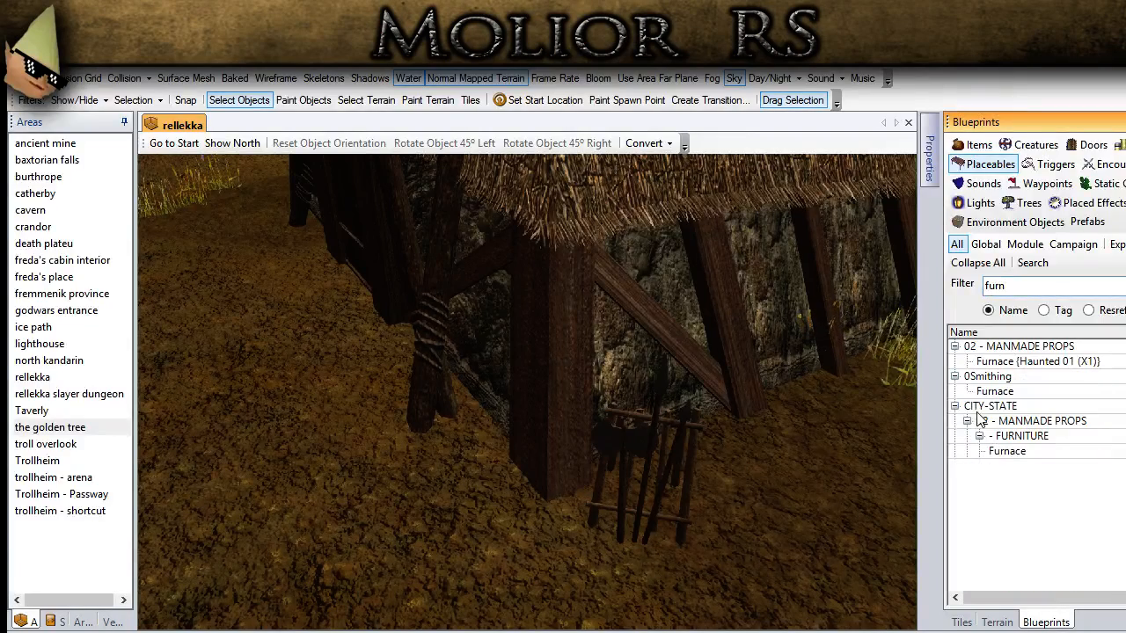
pyautogui.click(994, 392)
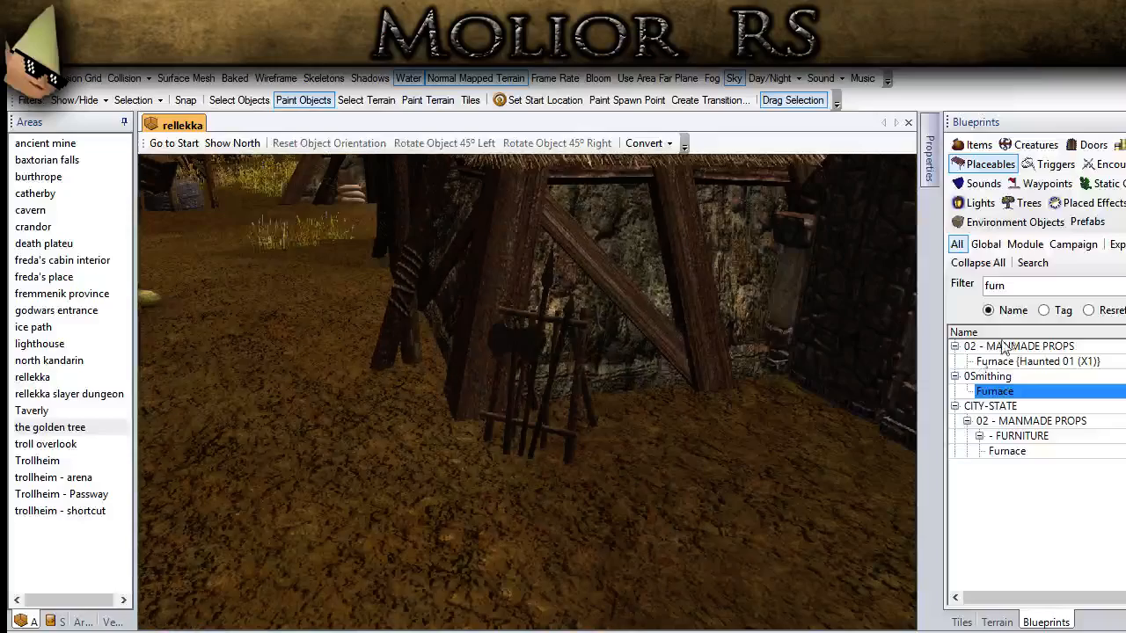
pyautogui.doubleClick(1007, 280)
pyautogui.write('smith')
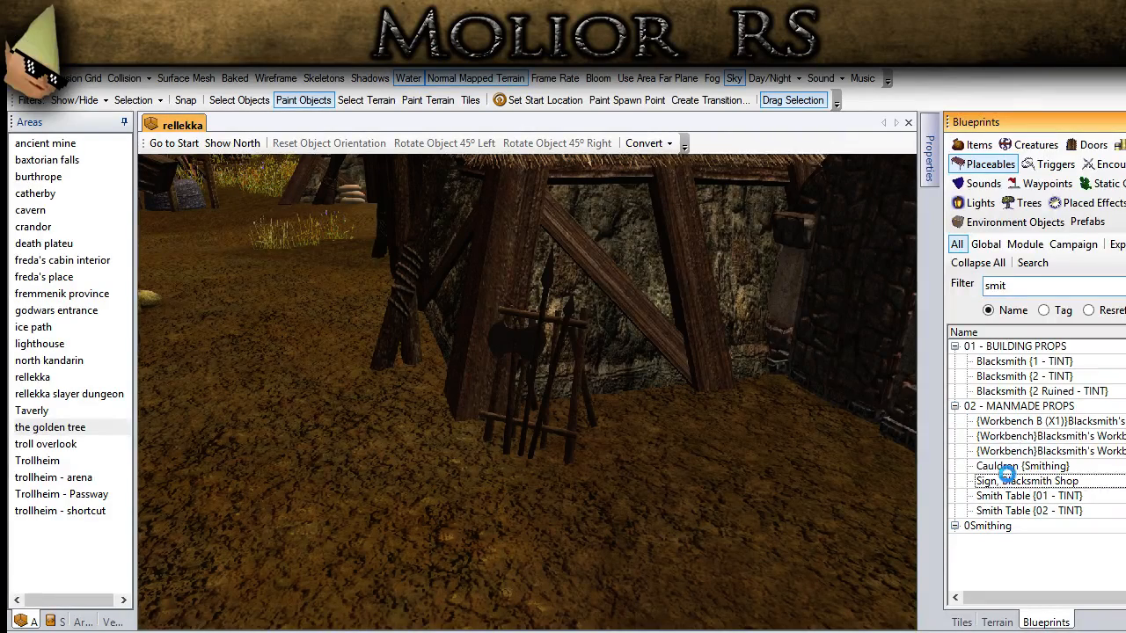
pyautogui.click(1012, 467)
pyautogui.click(744, 502)
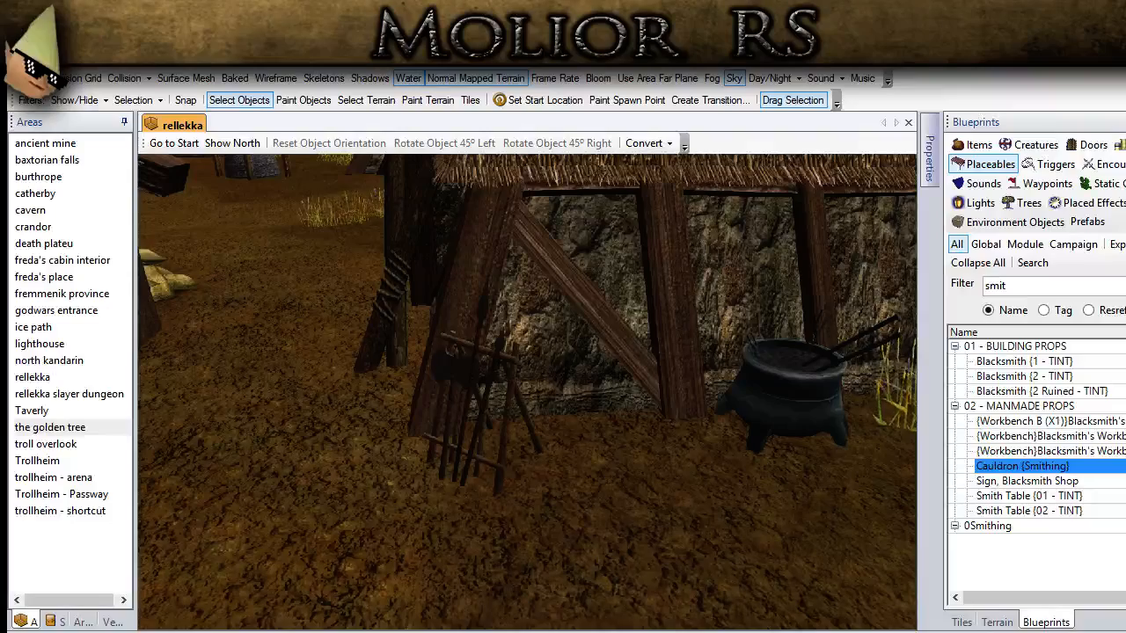
# Step: Filter the placeables by "camp" and place Camp Fire {01} on the ground between the two thatched houses
pyautogui.scroll(-5, 505, 490)
pyautogui.moveTo(506, 486); pyautogui.dragTo(545, 510, button='middle')
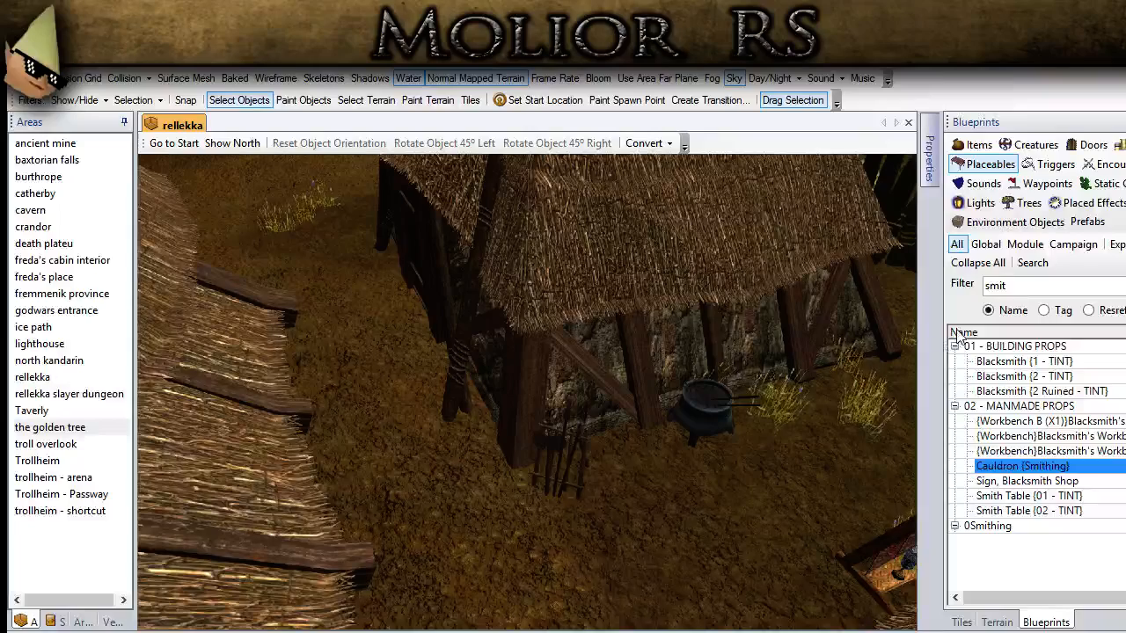
pyautogui.moveTo(1022, 284); pyautogui.dragTo(961, 290)
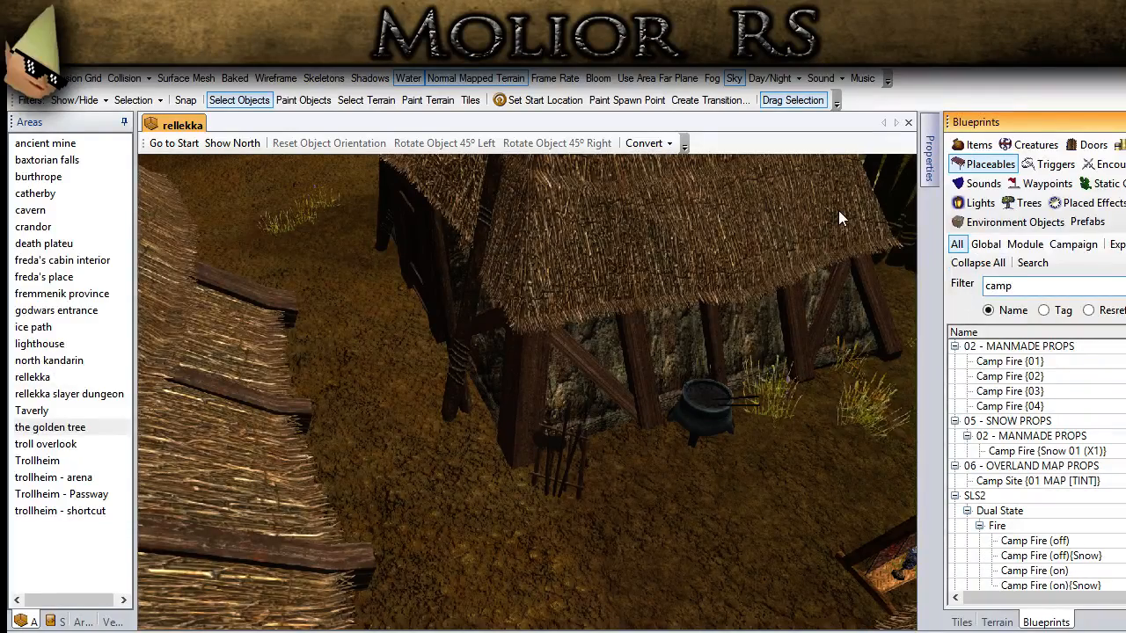
pyautogui.click(1024, 362)
pyautogui.moveTo(669, 477)
pyautogui.mouseDown(button='middle')
pyautogui.moveTo(749, 484)
pyautogui.moveTo(615, 475)
pyautogui.moveTo(598, 372)
pyautogui.mouseUp(button='middle')
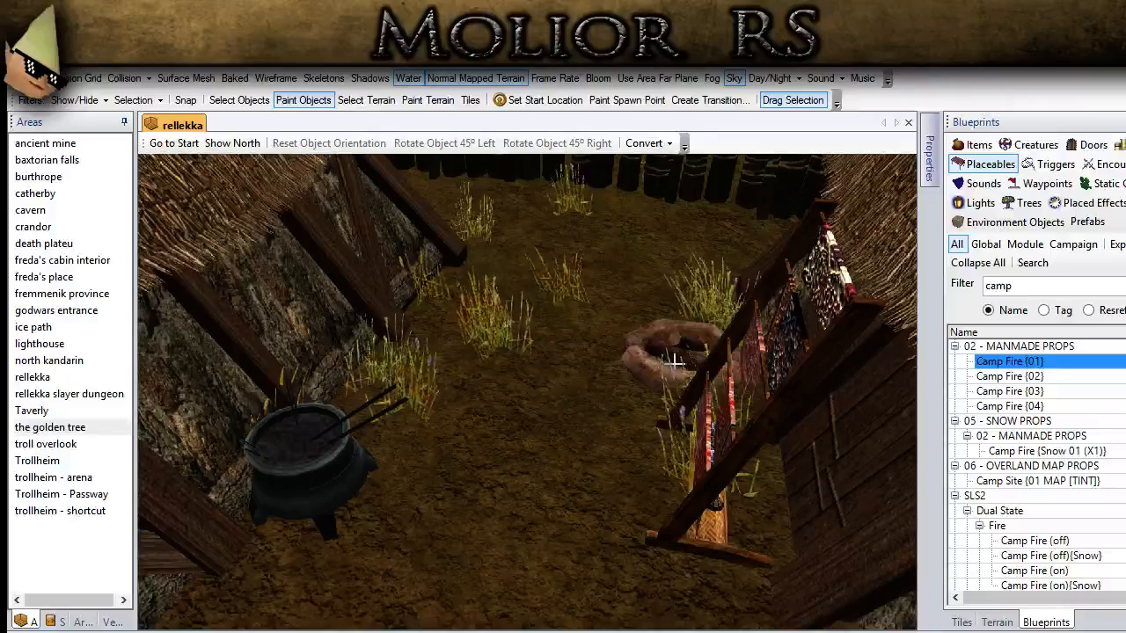
pyautogui.moveTo(595, 350); pyautogui.dragTo(593, 367, button='middle')
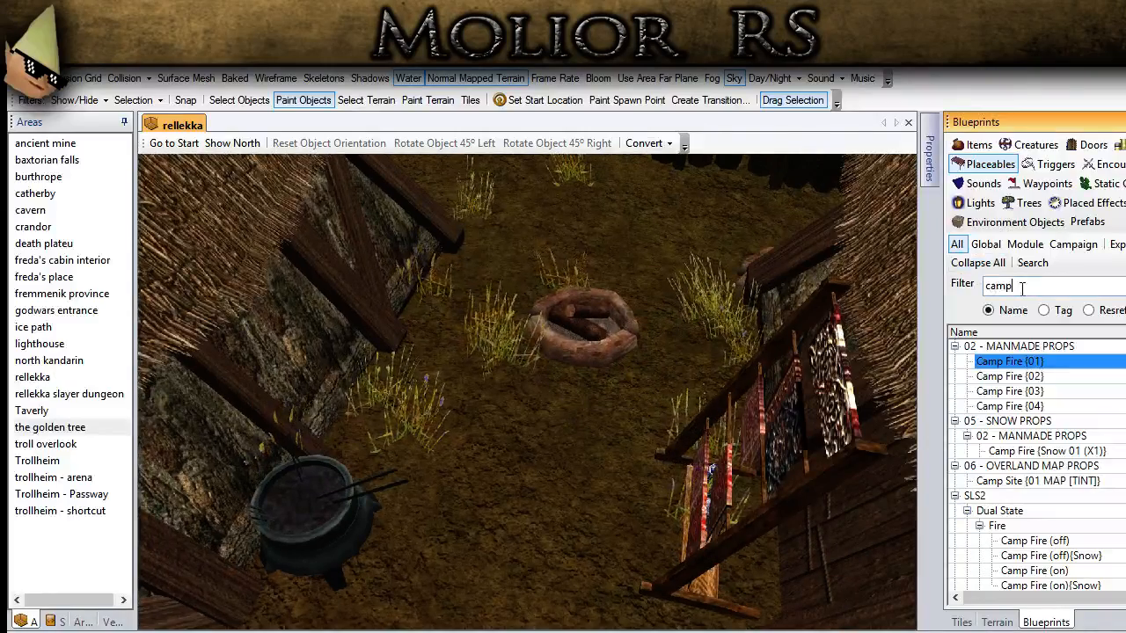
# Step: Try out Camp Fire {04} in front of the stone-ringed campfire between the houses, and delete it
pyautogui.click(1010, 376)
pyautogui.moveTo(1035, 289); pyautogui.dragTo(980, 288)
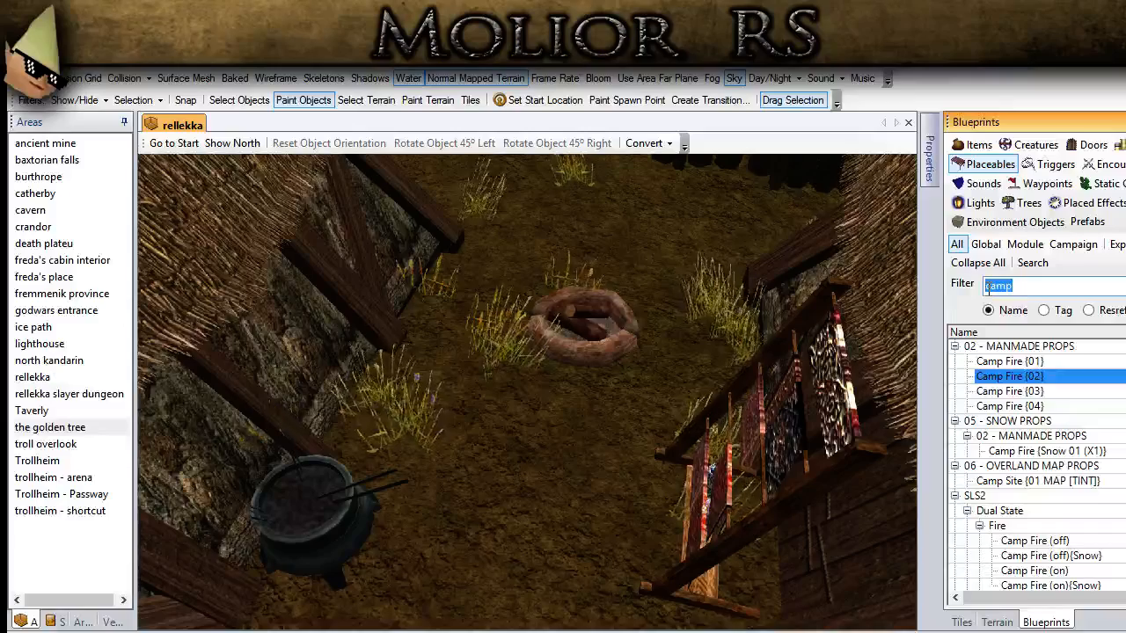
pyautogui.click(1009, 406)
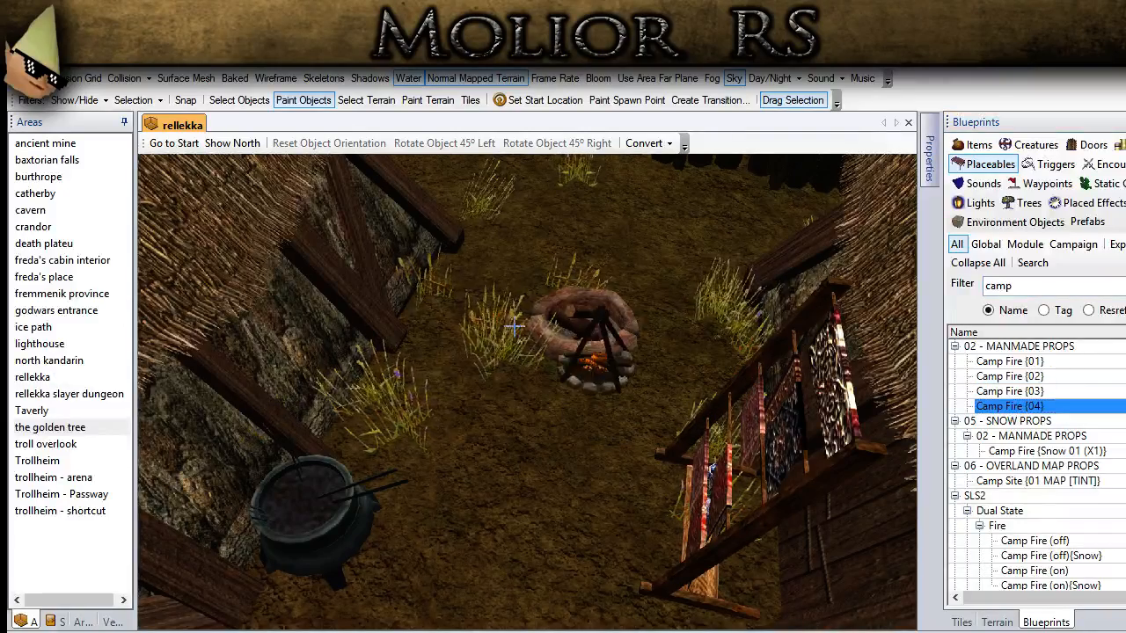
pyautogui.click(525, 431)
pyautogui.click(241, 101)
pyautogui.click(562, 329)
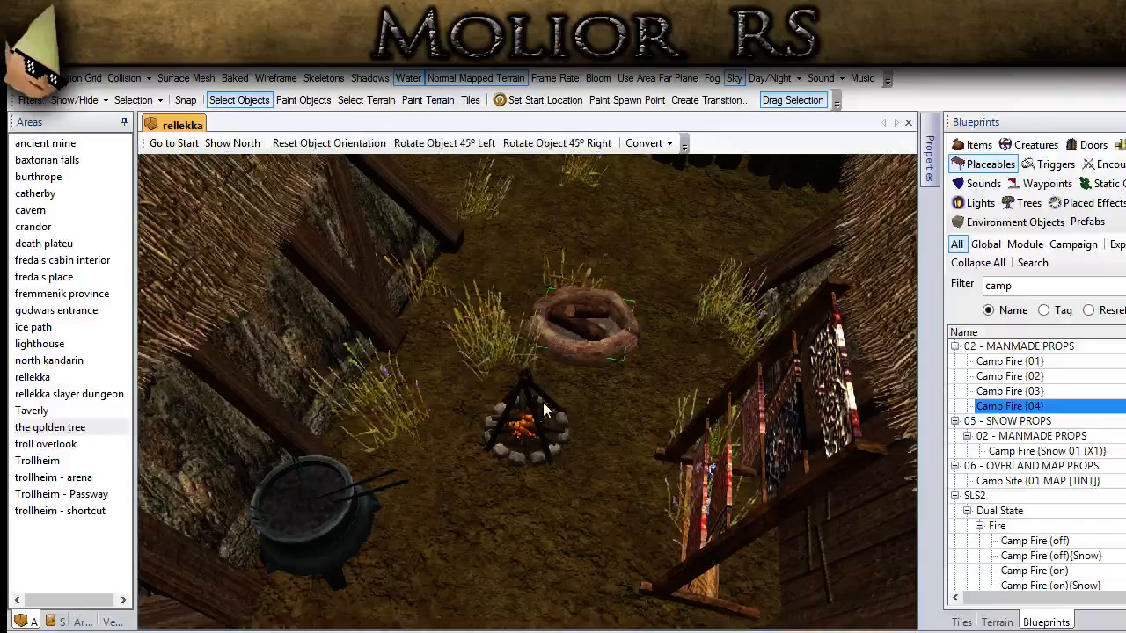
pyautogui.click(539, 425)
pyautogui.press('Delete')
# Step: Place Camp Fire {01} inside the curved end of the low post fence near the market stalls
pyautogui.scroll(-5, 542, 489)
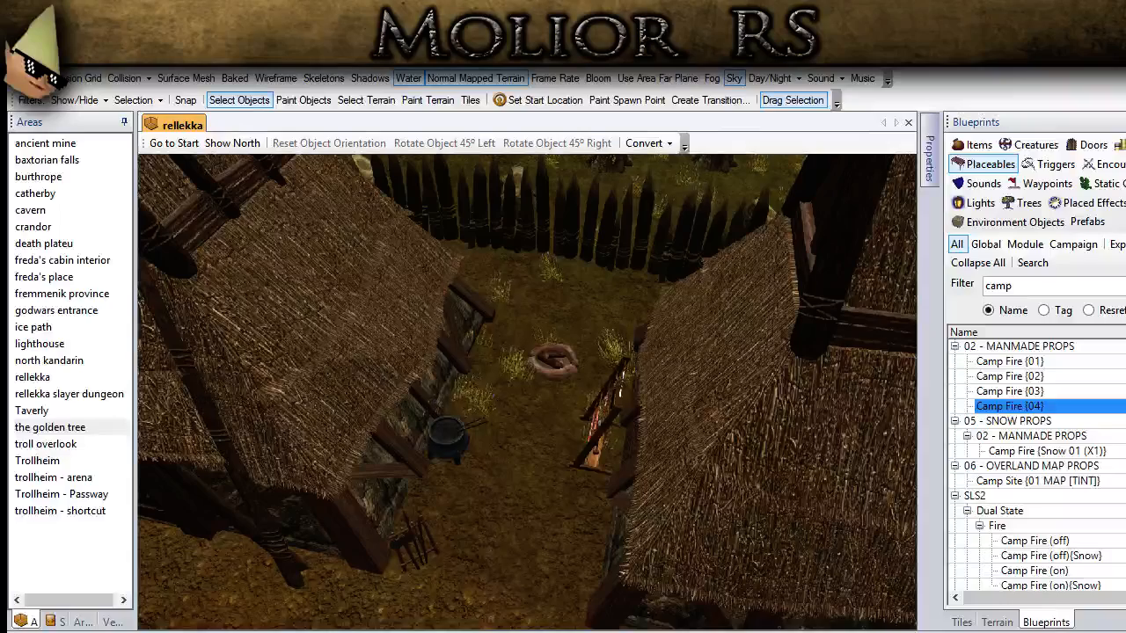
pyautogui.moveTo(580, 445)
pyautogui.mouseDown(button='middle')
pyautogui.moveTo(290, 471)
pyautogui.moveTo(321, 402)
pyautogui.mouseUp(button='middle')
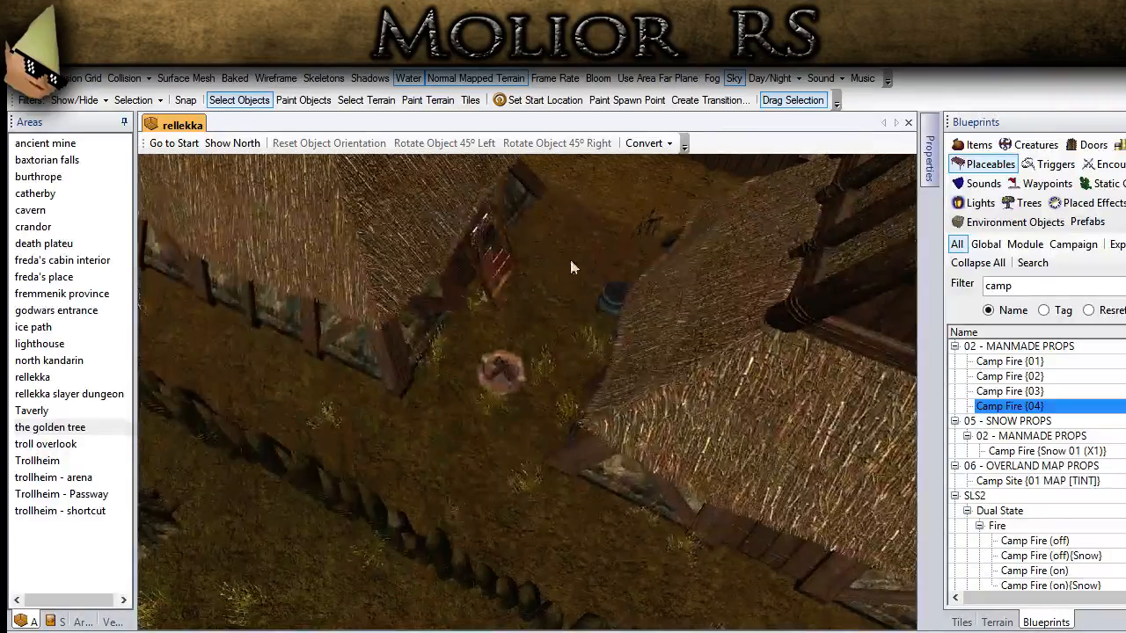
pyautogui.moveTo(584, 329); pyautogui.dragTo(410, 529, button='middle')
pyautogui.moveTo(598, 220)
pyautogui.mouseDown(button='middle')
pyautogui.moveTo(517, 379)
pyautogui.moveTo(588, 485)
pyautogui.mouseUp(button='middle')
pyautogui.moveTo(440, 260); pyautogui.dragTo(524, 473, button='middle')
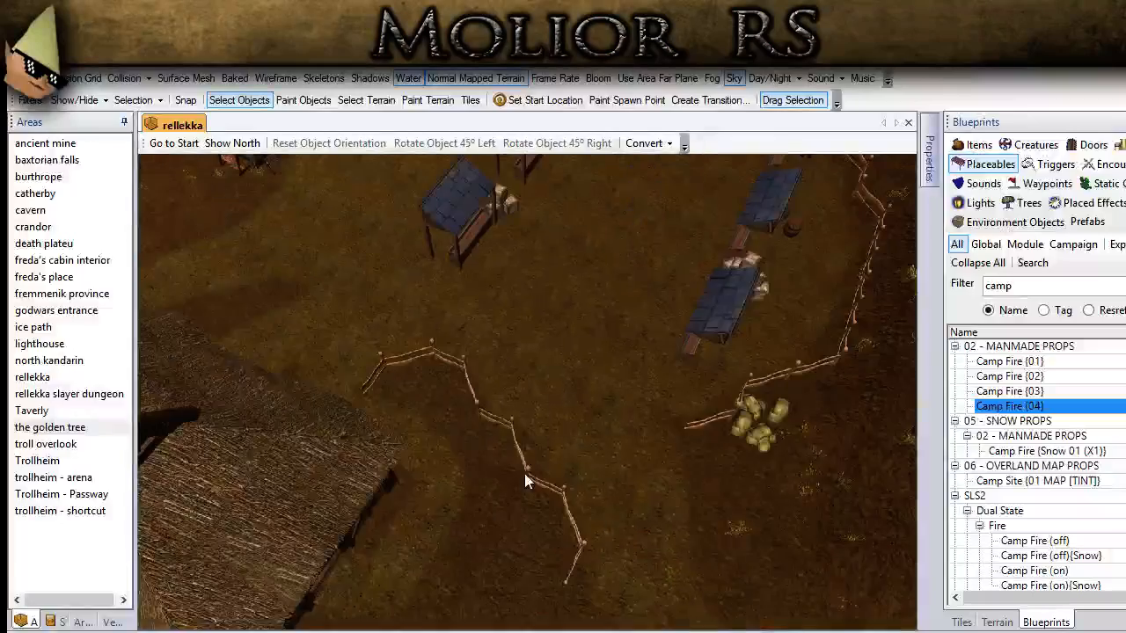
pyautogui.scroll(5, 524, 473)
pyautogui.moveTo(400, 400); pyautogui.dragTo(503, 413, button='middle')
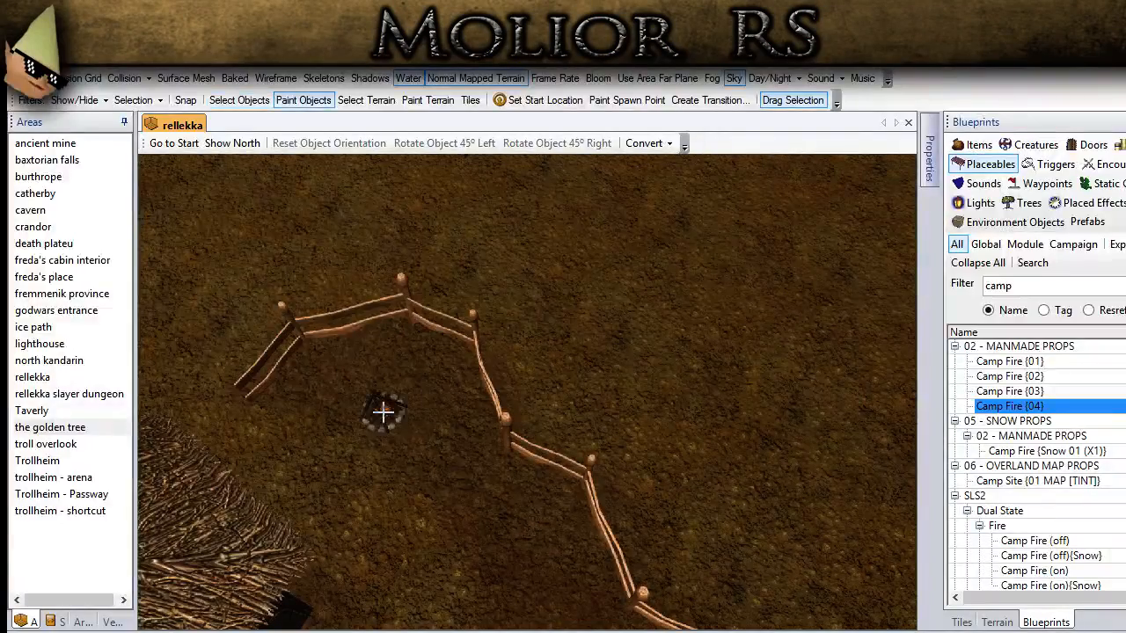
pyautogui.click(754, 532)
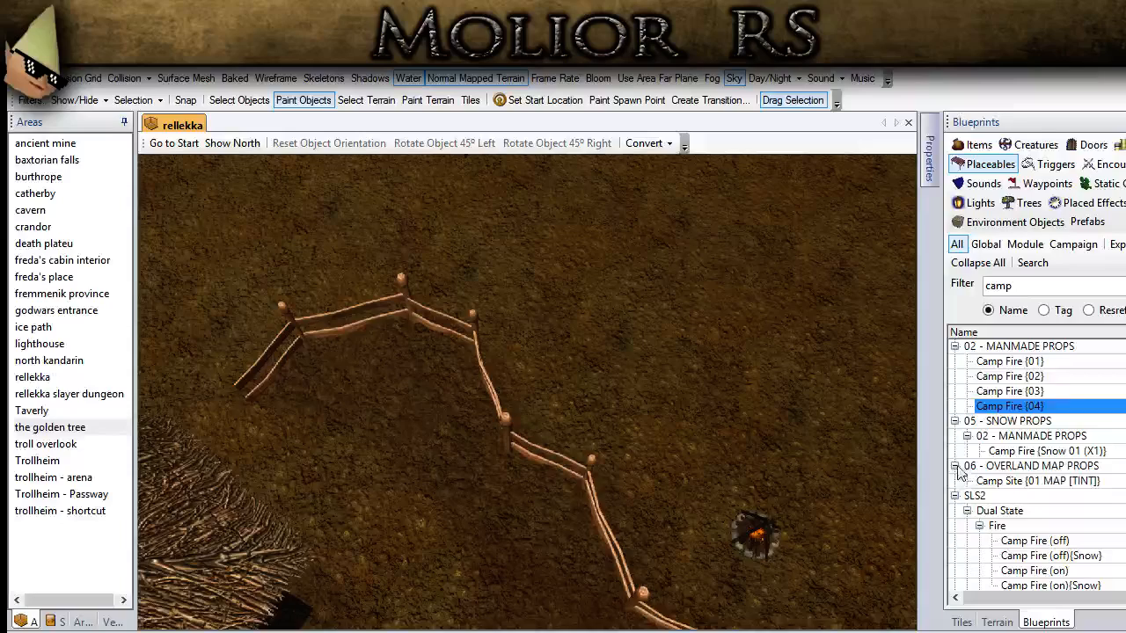
pyautogui.click(1042, 388)
pyautogui.click(1023, 378)
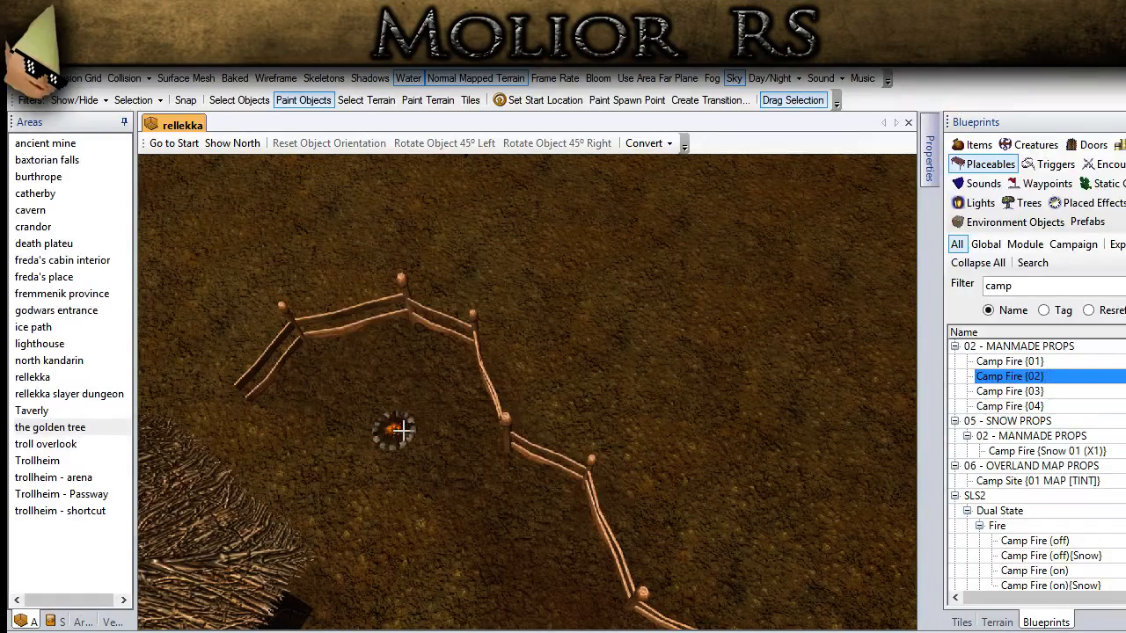
pyautogui.press('Up')
pyautogui.click(387, 440)
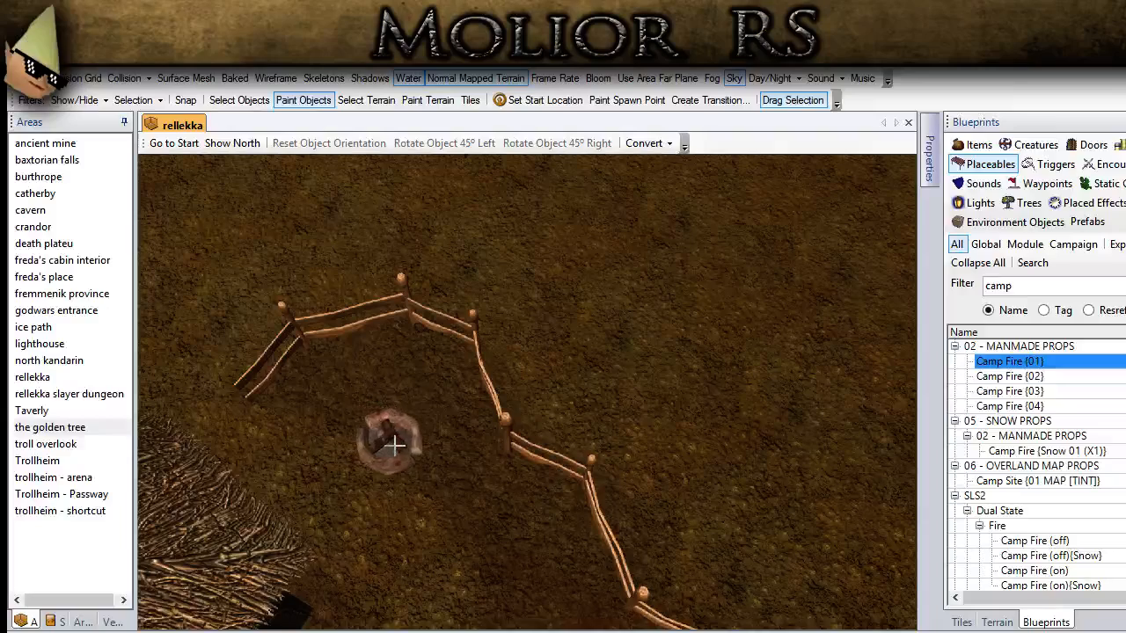
pyautogui.click(239, 100)
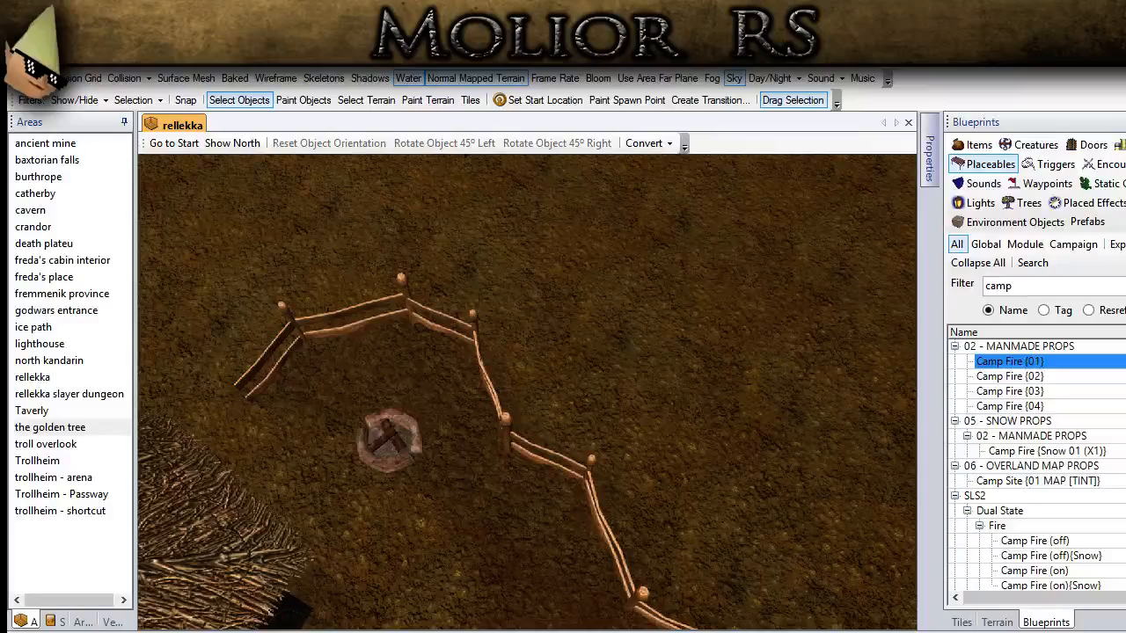
# Step: Search the placeable blueprints for "cloth", "wash" and "line", and clear the filter
pyautogui.moveTo(546, 426); pyautogui.dragTo(456, 361, button='middle')
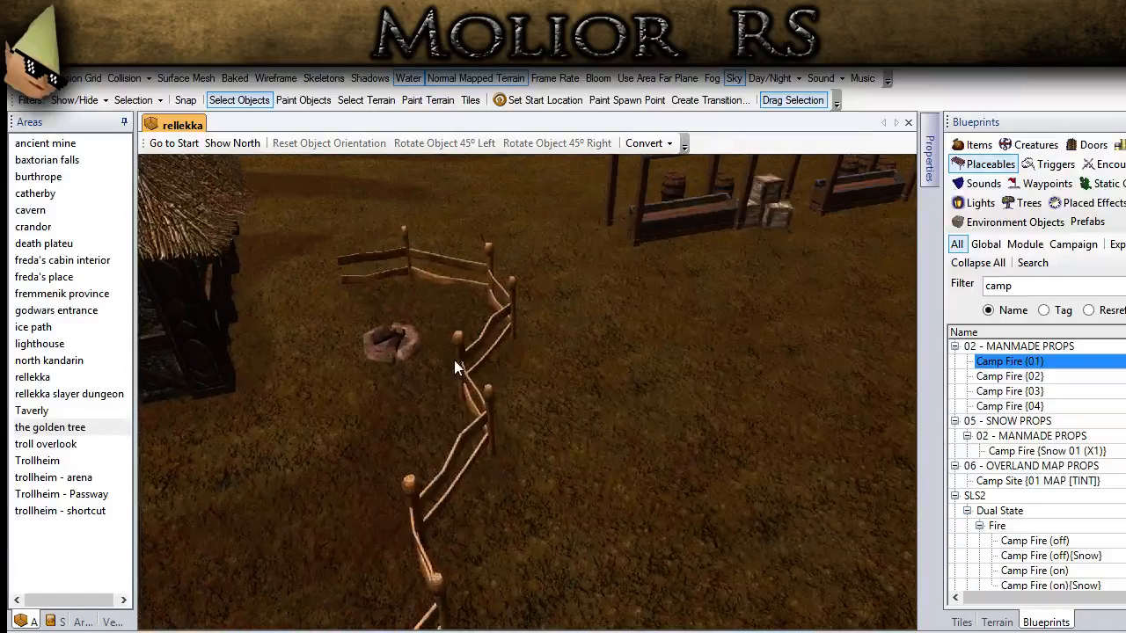
pyautogui.scroll(1, 456, 361)
pyautogui.moveTo(1023, 292); pyautogui.dragTo(971, 285)
pyautogui.write('cloth')
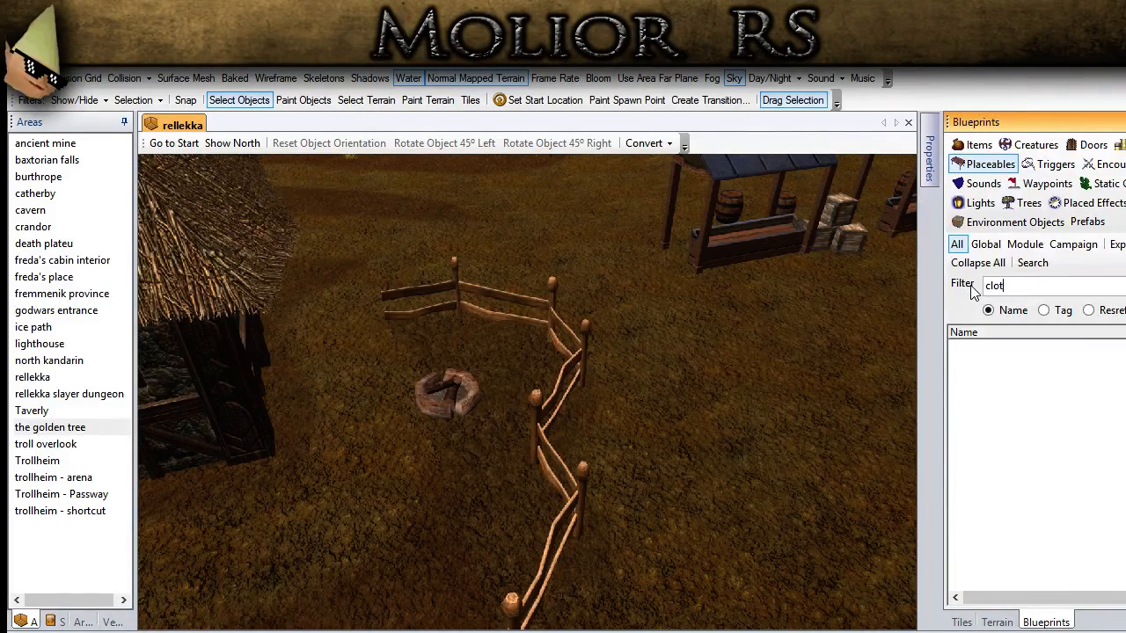
pyautogui.press('BackSpace')
pyautogui.write('wash')
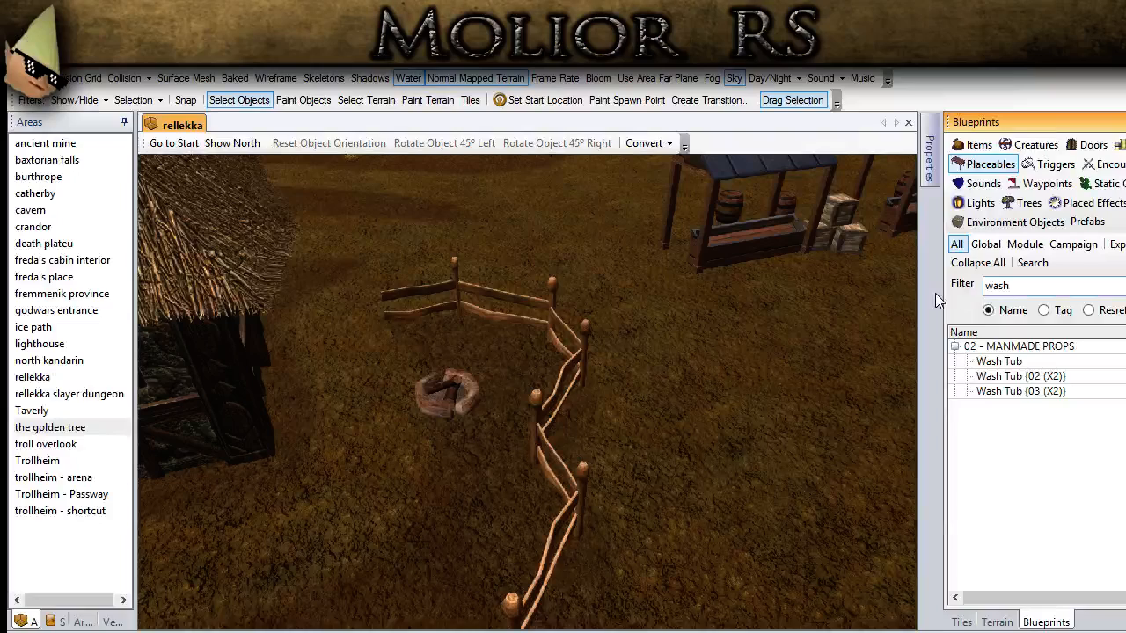
pyautogui.moveTo(1024, 286); pyautogui.dragTo(983, 286)
pyautogui.write('line')
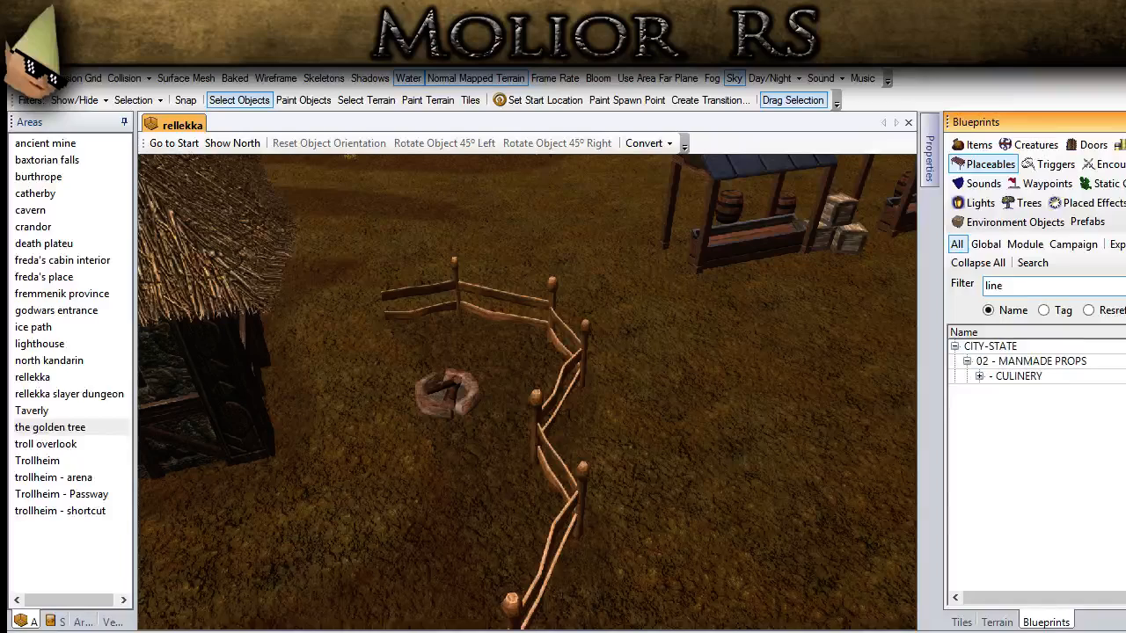
pyautogui.moveTo(1007, 289); pyautogui.dragTo(972, 289)
pyautogui.press('BackSpace')
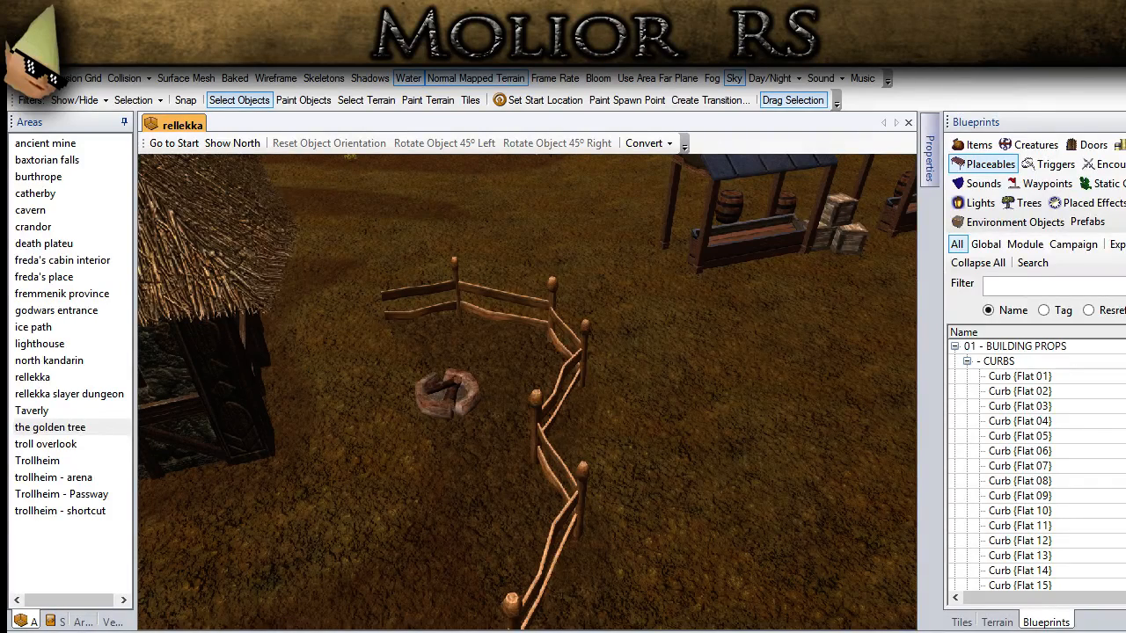
# Step: Search the full placeables list once more for "cloth"
pyautogui.moveTo(431, 450); pyautogui.dragTo(445, 451, button='middle')
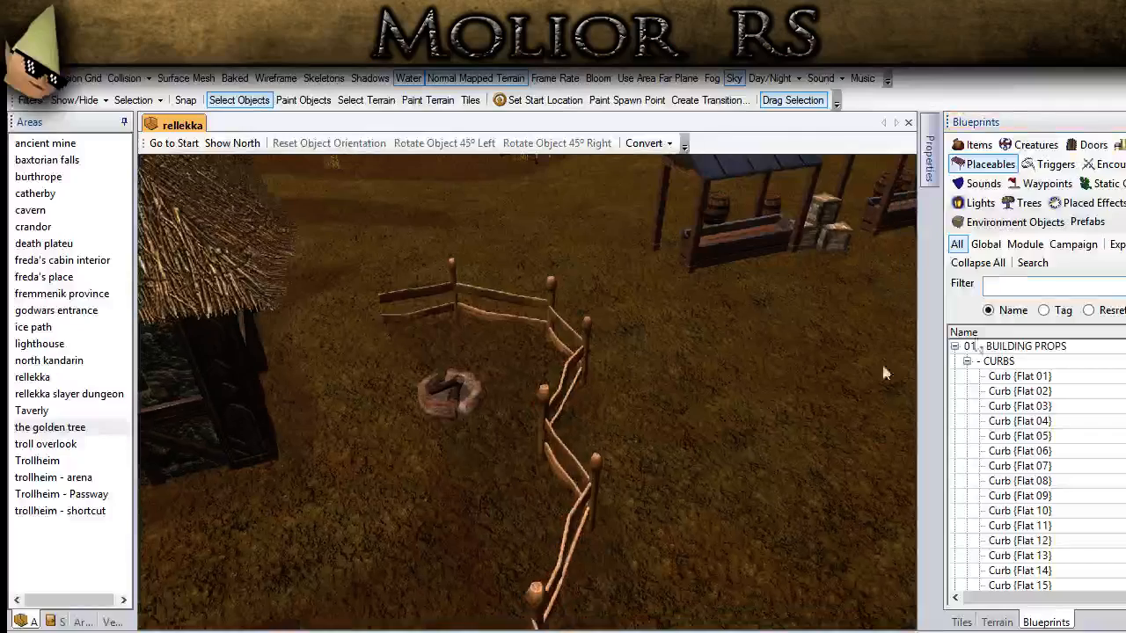
pyautogui.click(1017, 284)
pyautogui.write('cloth')
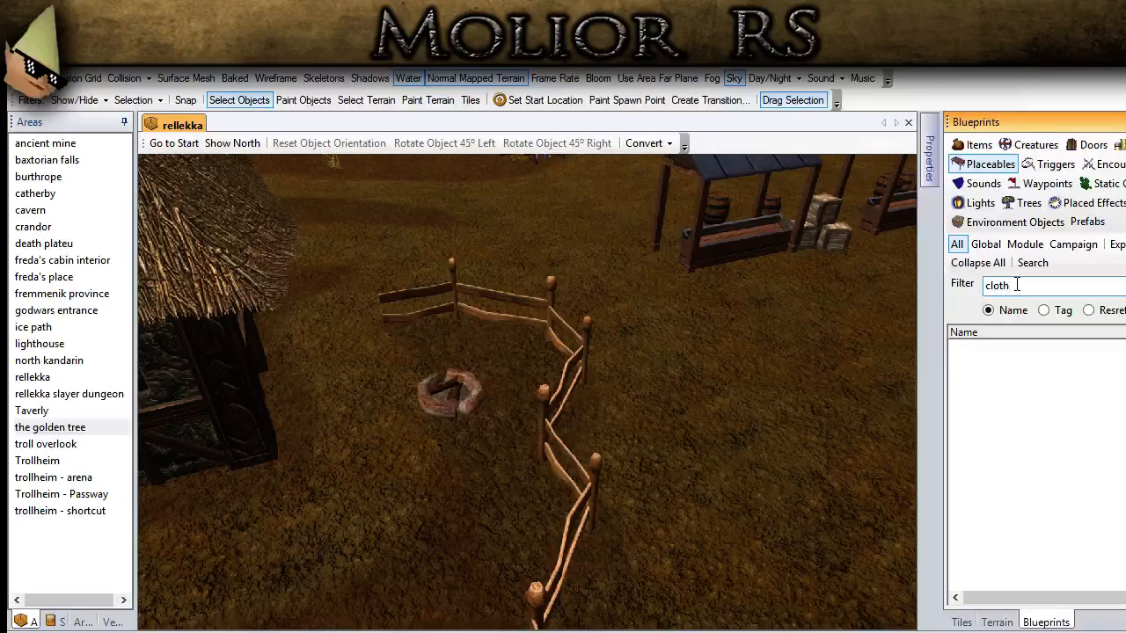
# Step: Search the placeable blueprints for "wash" and "laun"
pyautogui.hotkey('ctrl', 'a')
pyautogui.press('BackSpace')
pyautogui.write('wash')
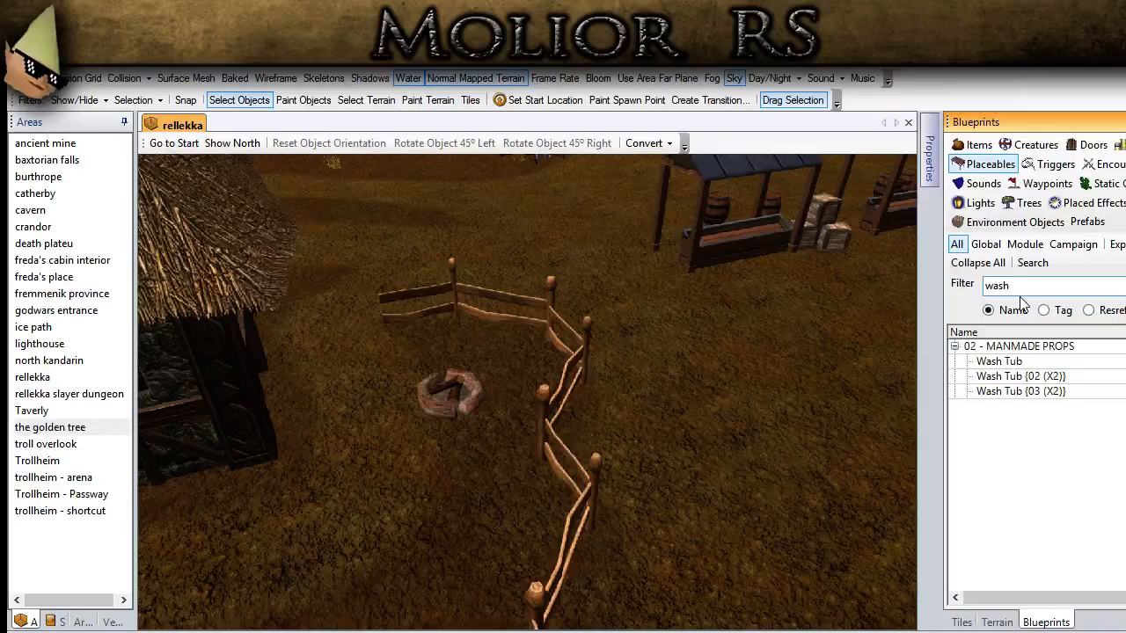
pyautogui.doubleClick(989, 282)
pyautogui.write('laun')
# Step: Place two Laundry {01} clotheslines on either side of the campfire inside the curved post fence near the market stalls
pyautogui.click(1005, 361)
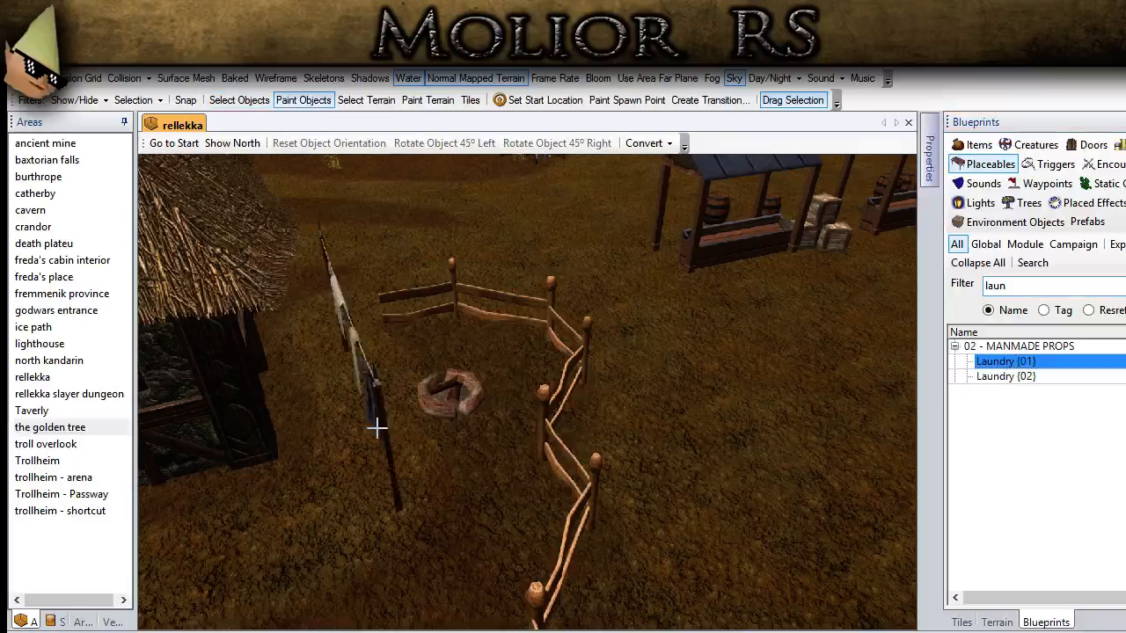
pyautogui.moveTo(478, 404); pyautogui.dragTo(520, 447, button='middle')
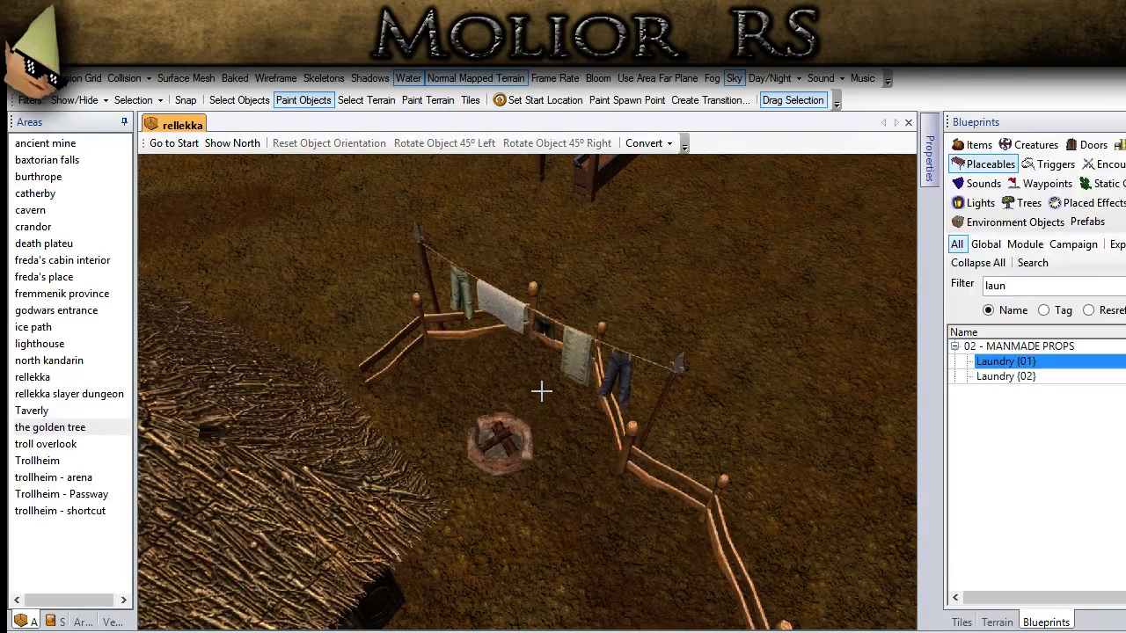
pyautogui.click(535, 387)
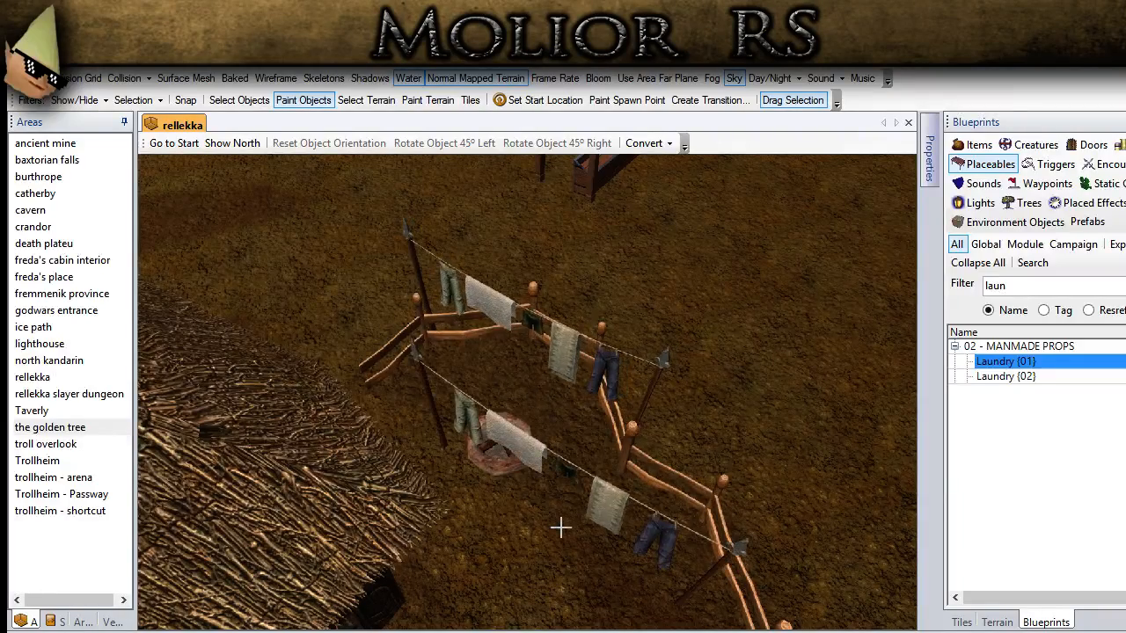
pyautogui.moveTo(561, 528); pyautogui.dragTo(472, 427, button='middle')
pyautogui.click(444, 402)
pyautogui.click(217, 105)
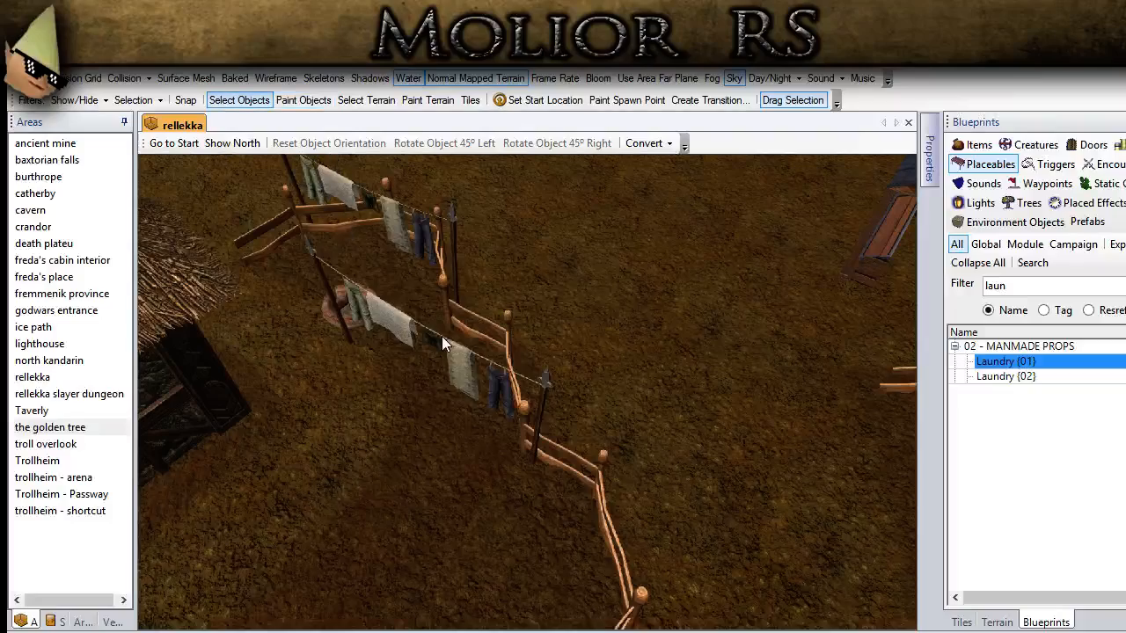
# Step: Rotate the clothesline farther along the post fence to the right in 45° increments and move it to a new position
pyautogui.click(441, 338)
pyautogui.doubleClick(540, 144)
pyautogui.moveTo(466, 280); pyautogui.dragTo(495, 290, button='middle')
pyautogui.moveTo(497, 297); pyautogui.dragTo(420, 343)
pyautogui.click(649, 431)
pyautogui.moveTo(649, 431); pyautogui.dragTo(499, 402, button='middle')
pyautogui.moveTo(551, 555); pyautogui.dragTo(758, 380, button='middle')
# Step: Place the Bonfire effect from the "fire" placed effects in the stone-ringed campfire beside the clotheslines
pyautogui.click(1084, 206)
pyautogui.click(995, 426)
pyautogui.moveTo(814, 444)
pyautogui.mouseDown(button='middle')
pyautogui.moveTo(731, 476)
pyautogui.moveTo(458, 363)
pyautogui.mouseUp(button='middle')
pyautogui.scroll(3, 440, 365)
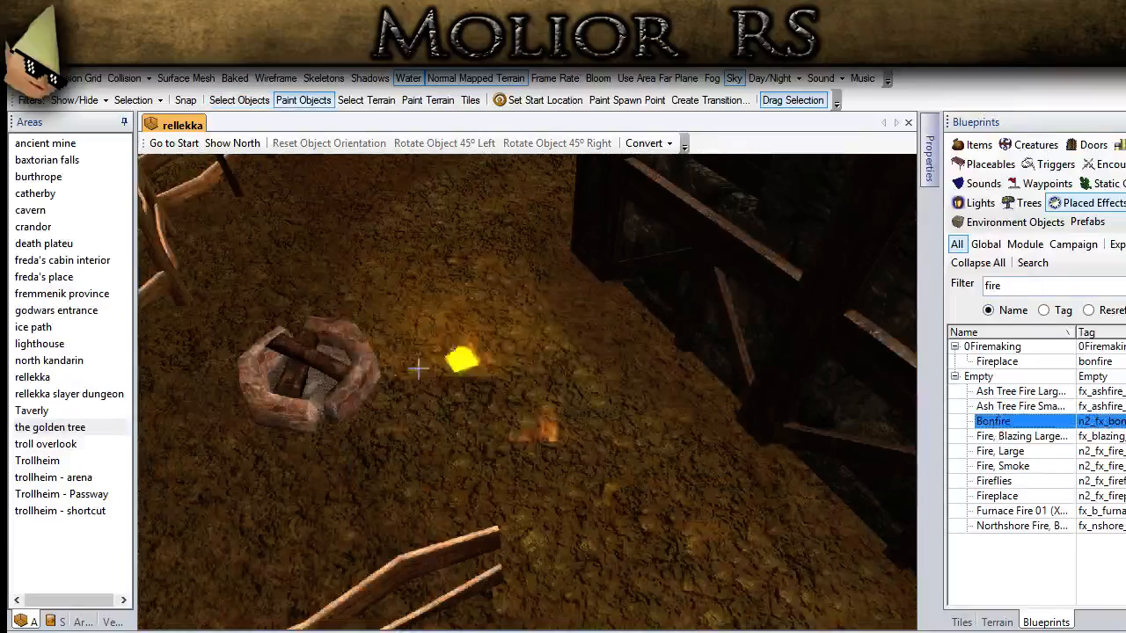
pyautogui.click(326, 379)
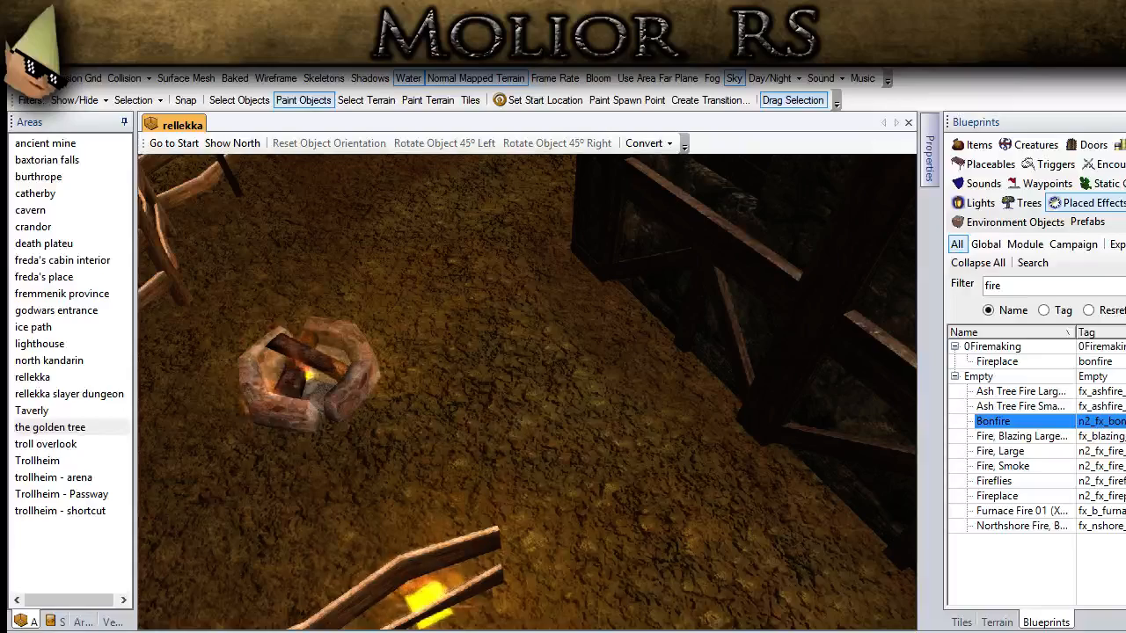
pyautogui.click(243, 100)
# Step: Rotate the weapon rack in front of the thatched house to the left to parallel the front wall, and nudge it against the wall
pyautogui.scroll(-5, 407, 266)
pyautogui.moveTo(408, 267)
pyautogui.mouseDown(button='middle')
pyautogui.moveTo(520, 299)
pyautogui.moveTo(524, 456)
pyautogui.moveTo(407, 458)
pyautogui.moveTo(589, 366)
pyautogui.moveTo(831, 392)
pyautogui.moveTo(438, 431)
pyautogui.moveTo(472, 495)
pyautogui.moveTo(536, 432)
pyautogui.mouseUp(button='middle')
pyautogui.click(537, 434)
pyautogui.moveTo(830, 438)
pyautogui.mouseDown(button='middle')
pyautogui.moveTo(521, 445)
pyautogui.moveTo(403, 262)
pyautogui.moveTo(464, 388)
pyautogui.moveTo(429, 450)
pyautogui.moveTo(389, 470)
pyautogui.moveTo(464, 500)
pyautogui.mouseUp(button='middle')
pyautogui.press('space')
pyautogui.moveTo(304, 382); pyautogui.dragTo(430, 415, button='middle')
pyautogui.click(222, 102)
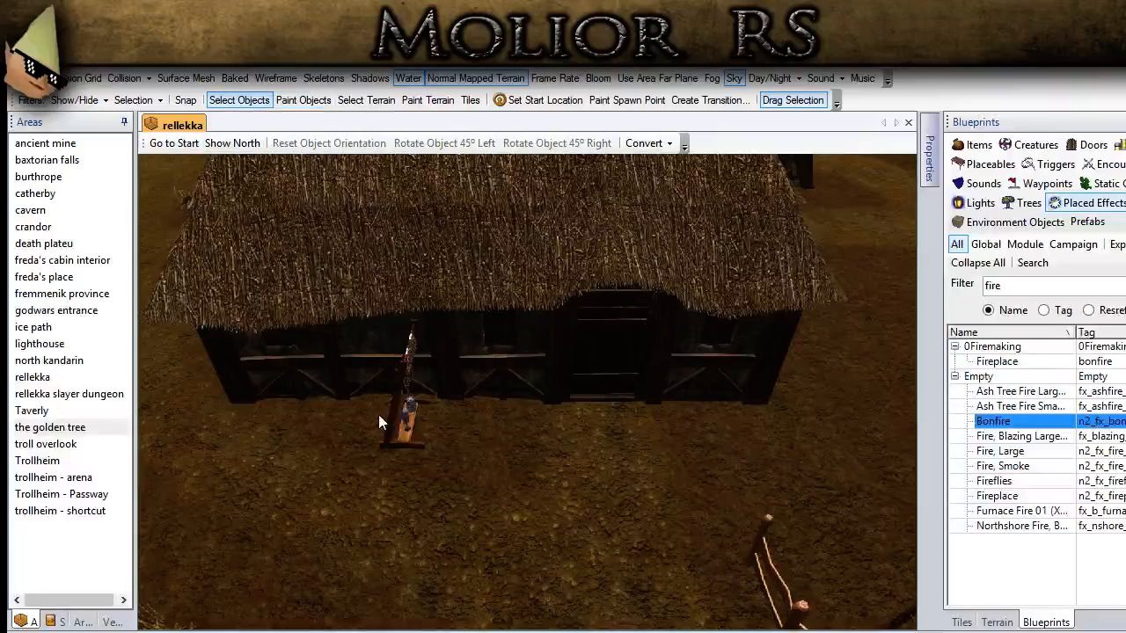
pyautogui.click(400, 414)
pyautogui.click(444, 142)
pyautogui.press('Left')
pyautogui.press('Left')
pyautogui.press('Up')
pyautogui.press('Up')
# Step: Turn the weapon rack at the post fence left by two 45° rotations to line up with the fence, and nudge it into place
pyautogui.click(631, 489)
pyautogui.moveTo(630, 489); pyautogui.dragTo(535, 392, button='middle')
pyautogui.click(555, 367)
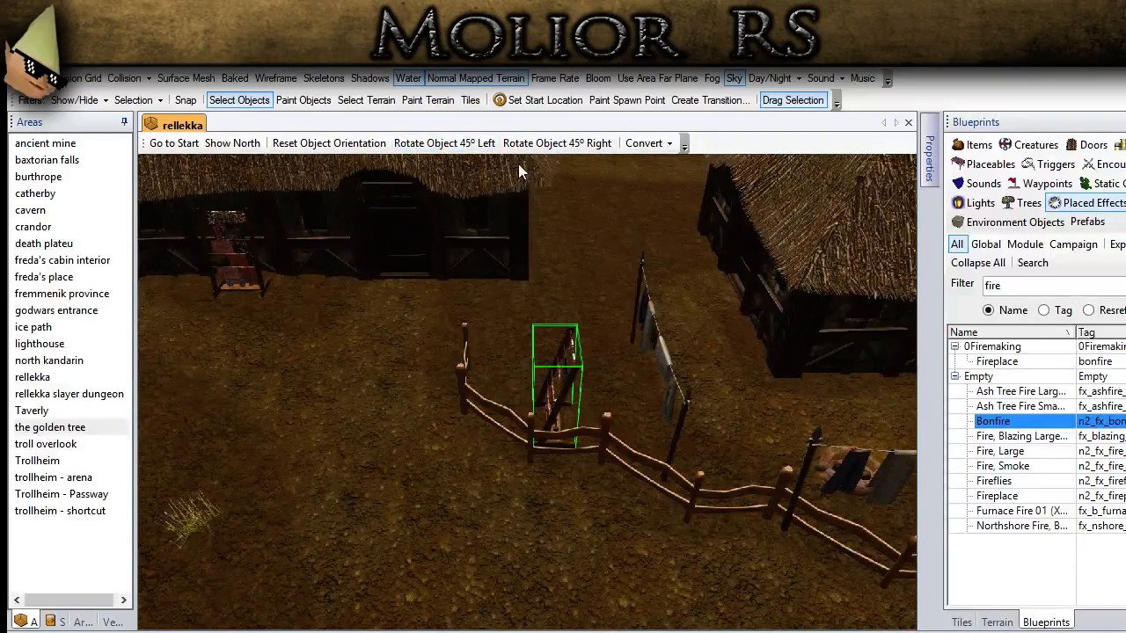
pyautogui.click(464, 148)
pyautogui.click(468, 152)
pyautogui.press('Right')
pyautogui.press('Right')
pyautogui.press('Down')
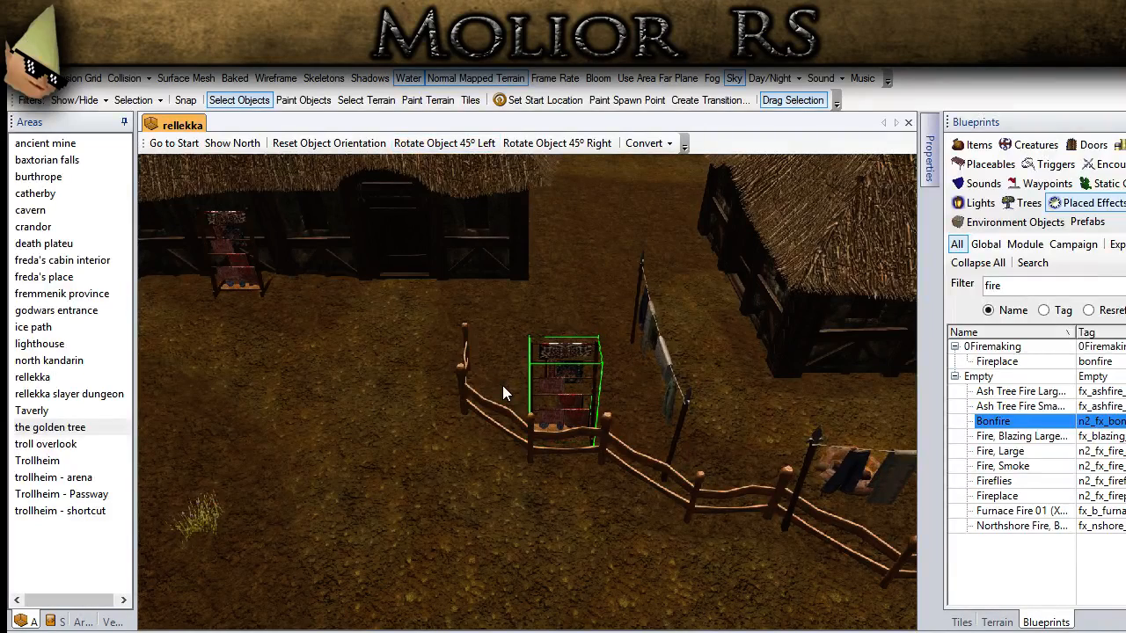
pyautogui.click(225, 504)
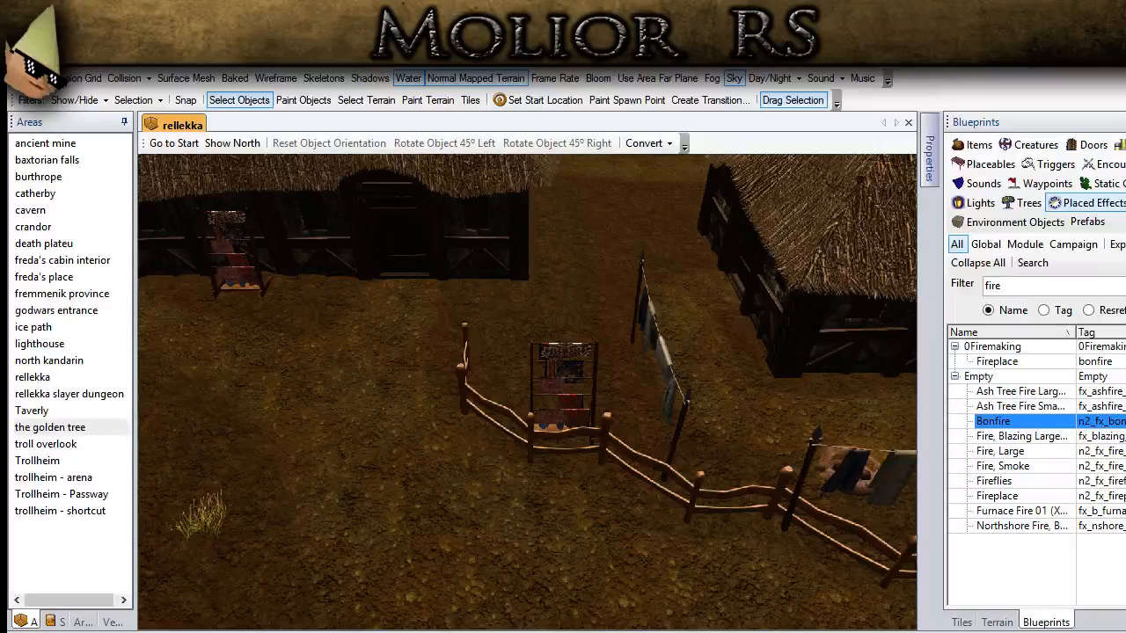
# Step: Place the Bonfire effect in the stone-ringed campfire between the two houses by the palisade
pyautogui.scroll(-3, 455, 454)
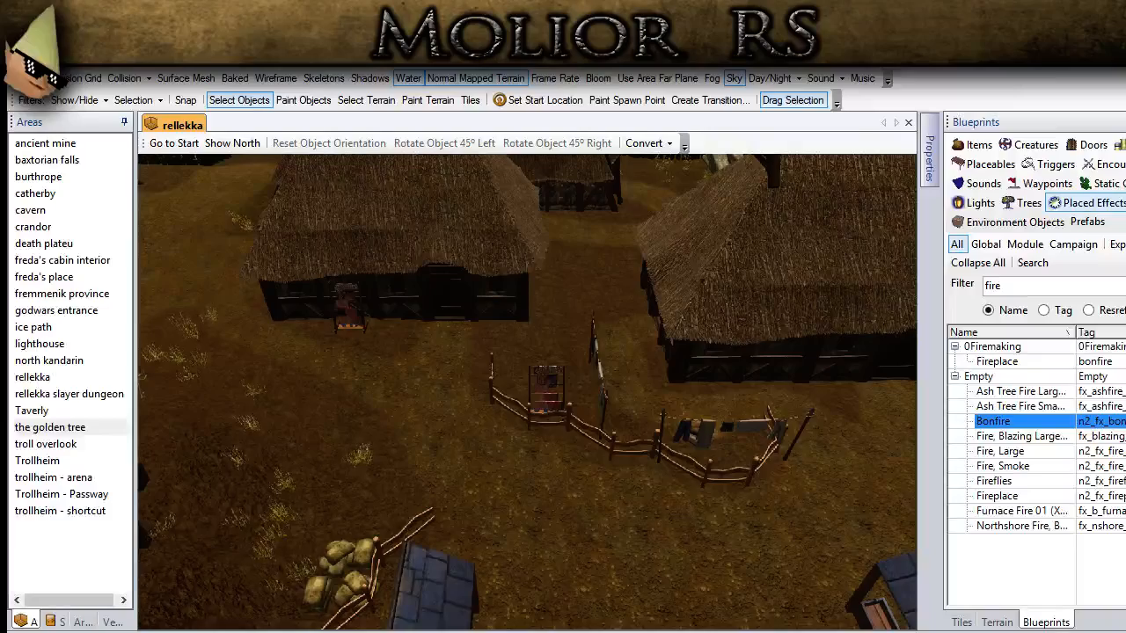
pyautogui.scroll(-4, 468, 460)
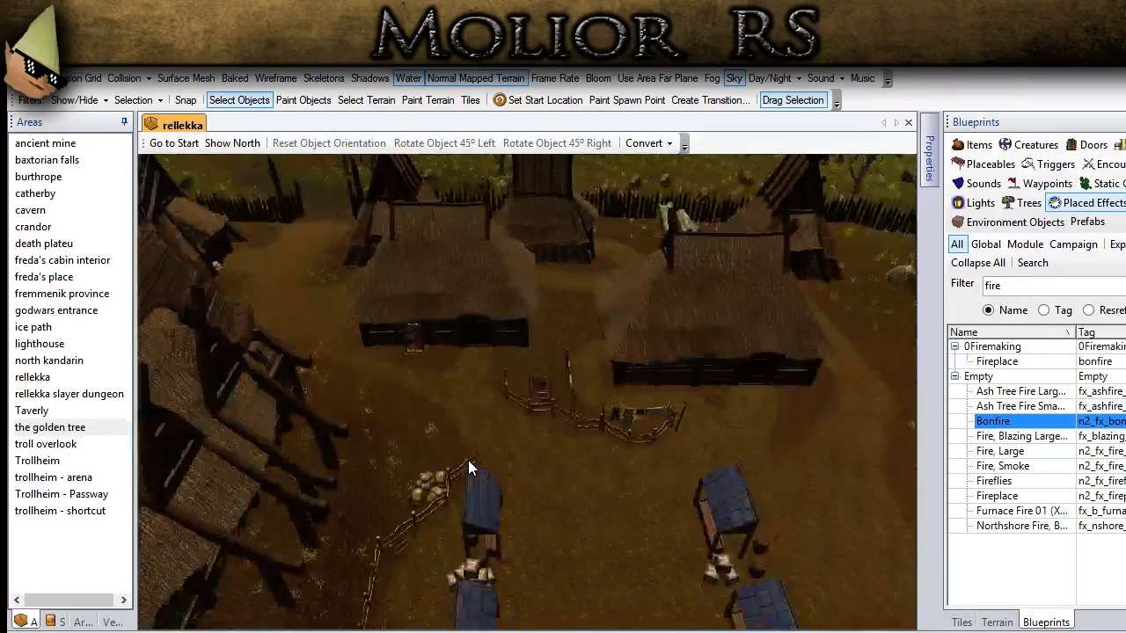
pyautogui.moveTo(468, 460); pyautogui.dragTo(611, 475, button='middle')
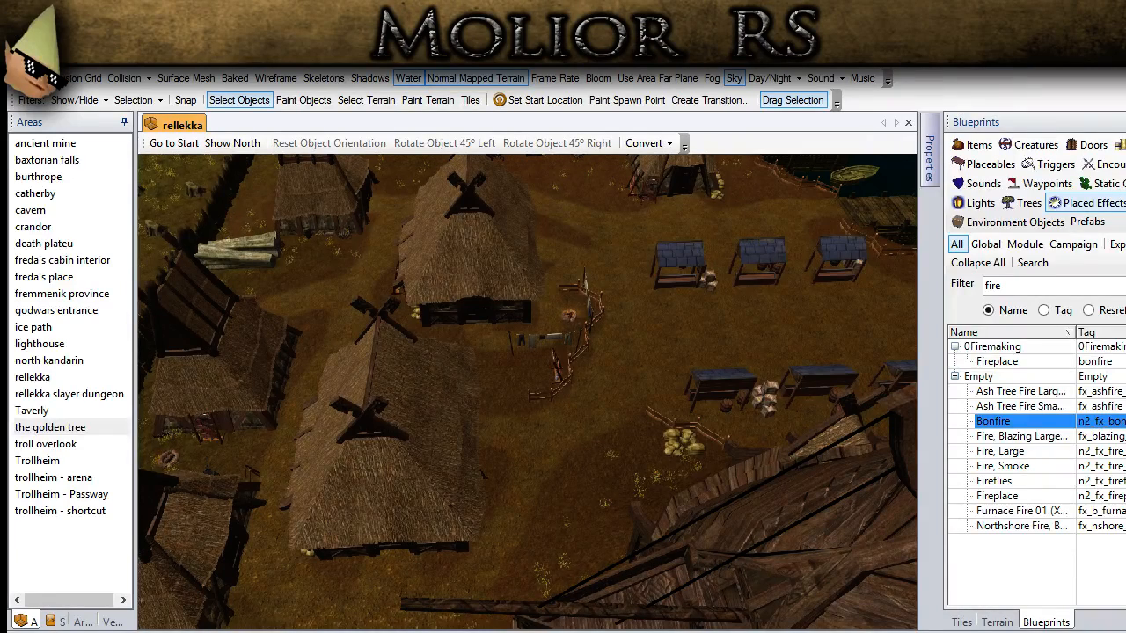
pyautogui.scroll(3, 408, 526)
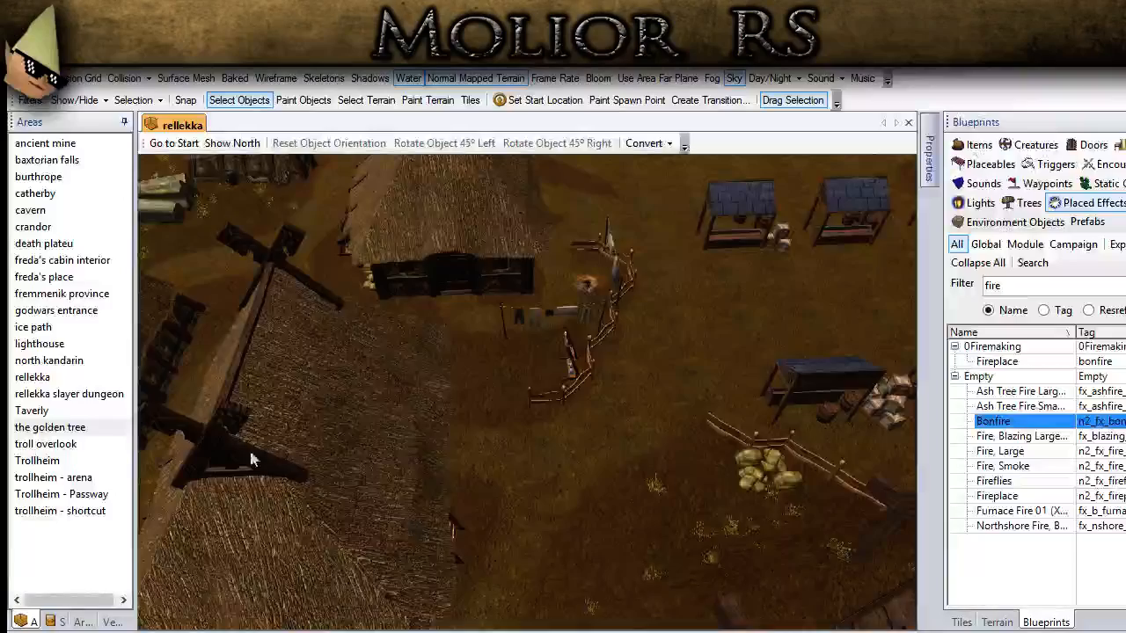
pyautogui.keyDown('ctrl'); pyautogui.moveTo(251, 457); pyautogui.dragTo(609, 335); pyautogui.keyUp('ctrl')
pyautogui.moveTo(610, 335); pyautogui.dragTo(528, 475, button='middle')
pyautogui.scroll(3, 529, 475)
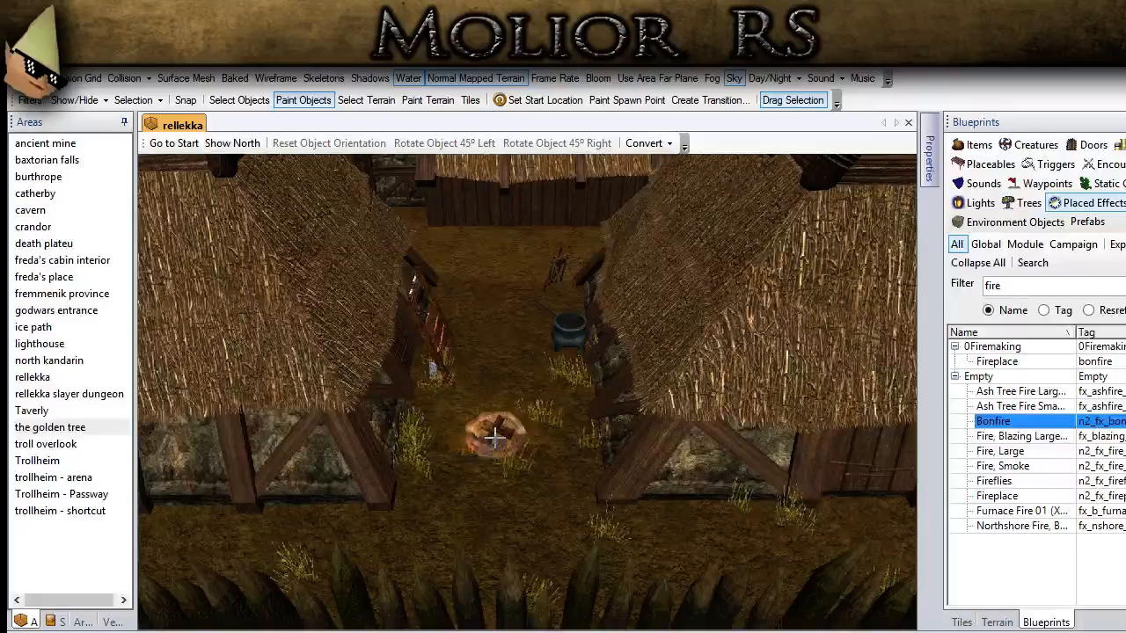
pyautogui.click(252, 105)
# Step: Preview the village from outside the palisade gate with fog turned on, and turn the fog off again
pyautogui.scroll(-5, 388, 418)
pyautogui.scroll(-3, 388, 418)
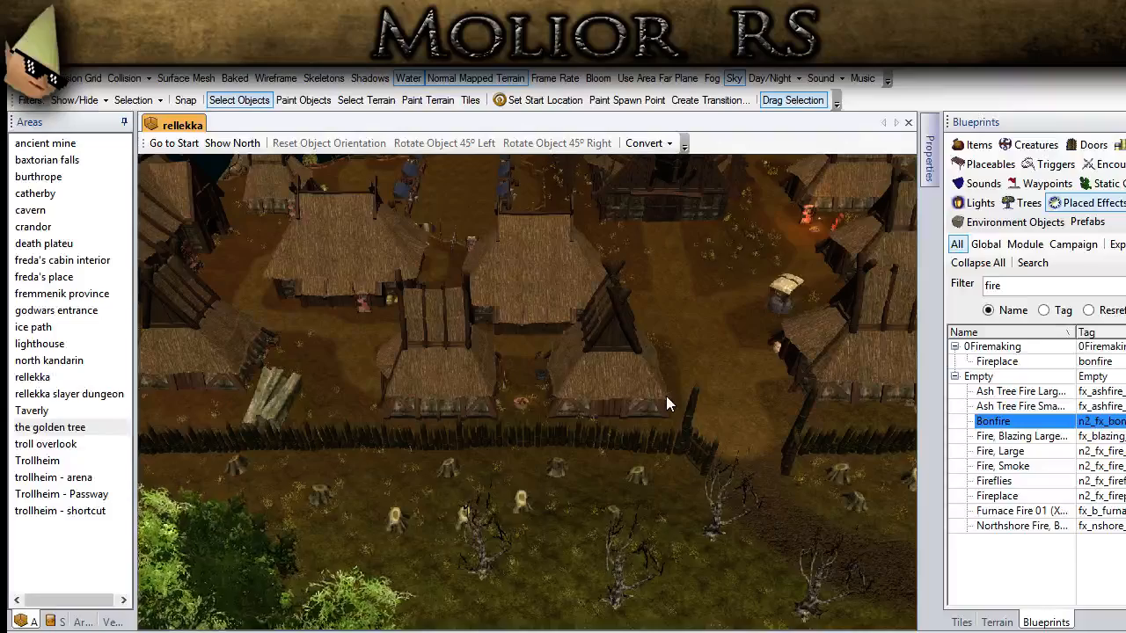
pyautogui.moveTo(666, 397); pyautogui.dragTo(406, 449, button='middle')
pyautogui.click(716, 78)
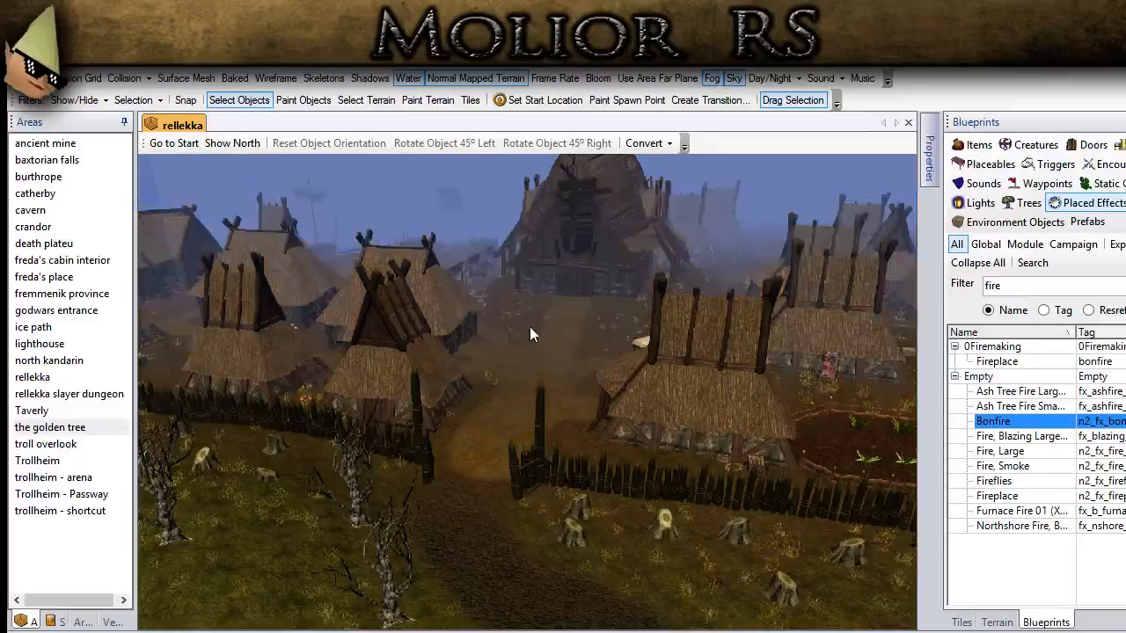
pyautogui.scroll(3, 528, 324)
pyautogui.moveTo(521, 316); pyautogui.dragTo(538, 285, button='middle')
pyautogui.moveTo(578, 122); pyautogui.dragTo(466, 248, button='middle')
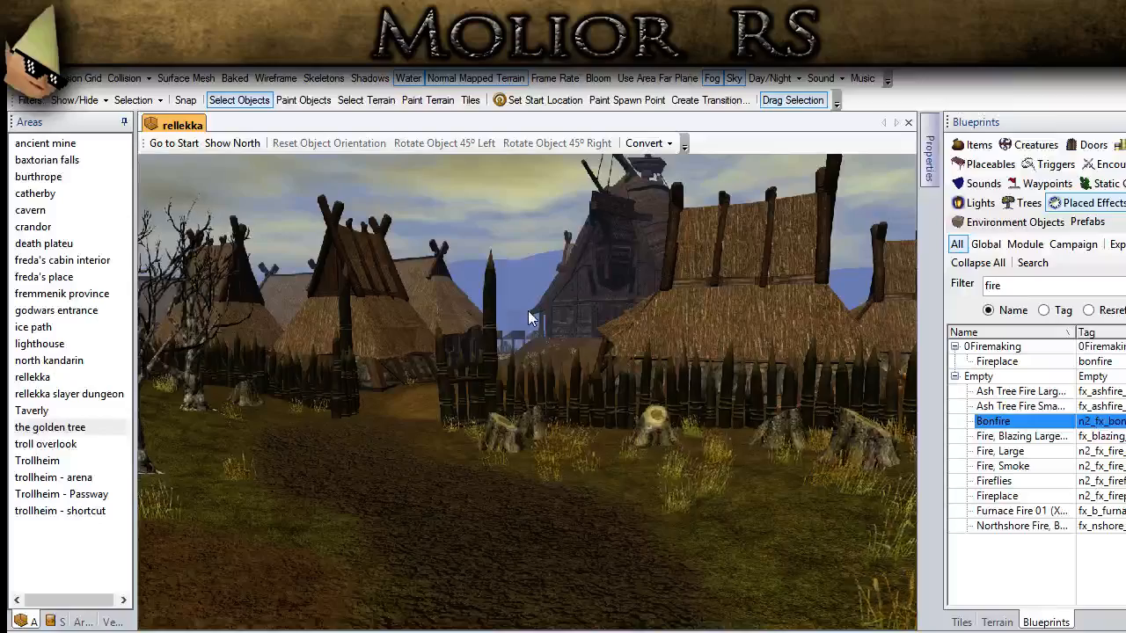
pyautogui.moveTo(527, 311); pyautogui.dragTo(557, 306, button='middle')
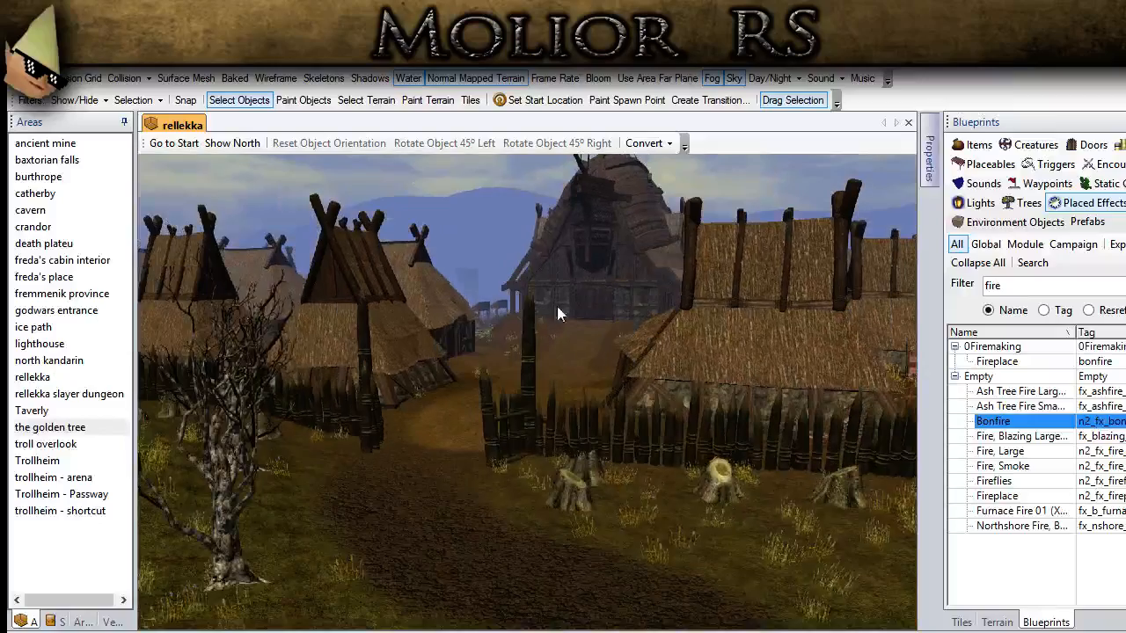
pyautogui.click(711, 78)
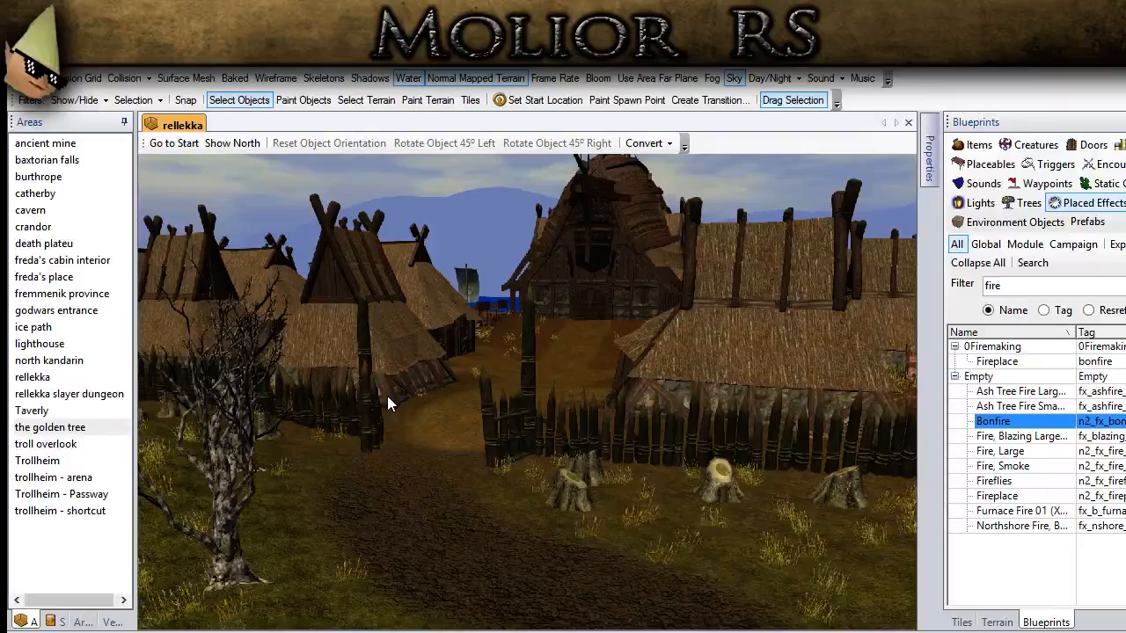
# Step: Examine the finished village, from the crop field and great hall to the lit weapon racks, fenced boulders and shoreline
pyautogui.moveTo(497, 393); pyautogui.dragTo(619, 458, button='middle')
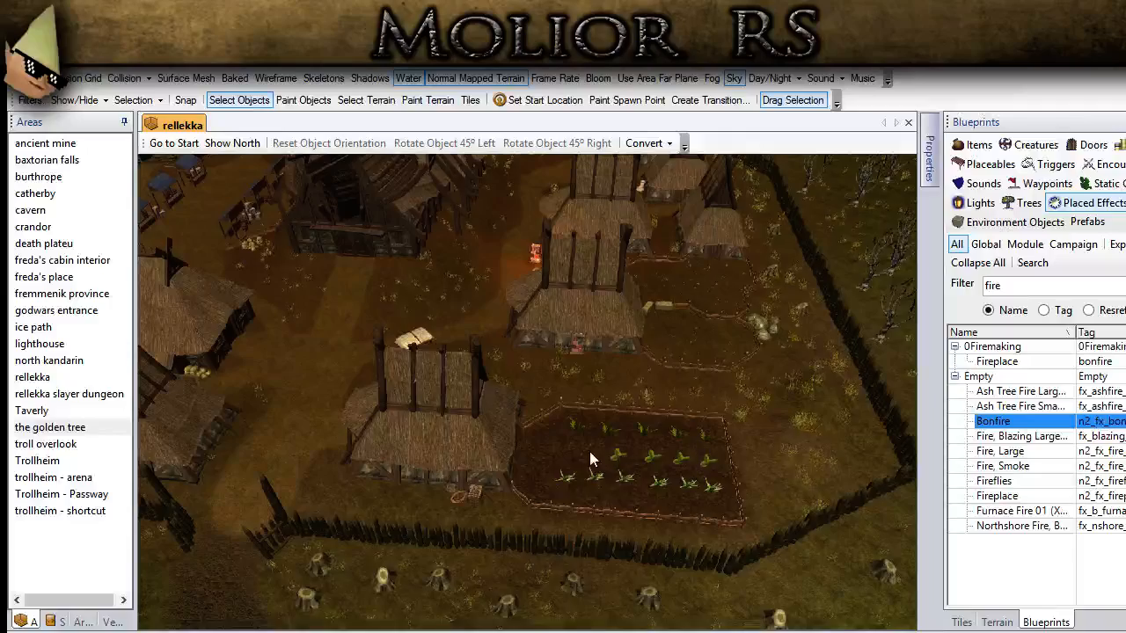
pyautogui.scroll(3, 387, 405)
pyautogui.moveTo(384, 404); pyautogui.dragTo(653, 550, button='middle')
pyautogui.moveTo(487, 501); pyautogui.dragTo(458, 430, button='middle')
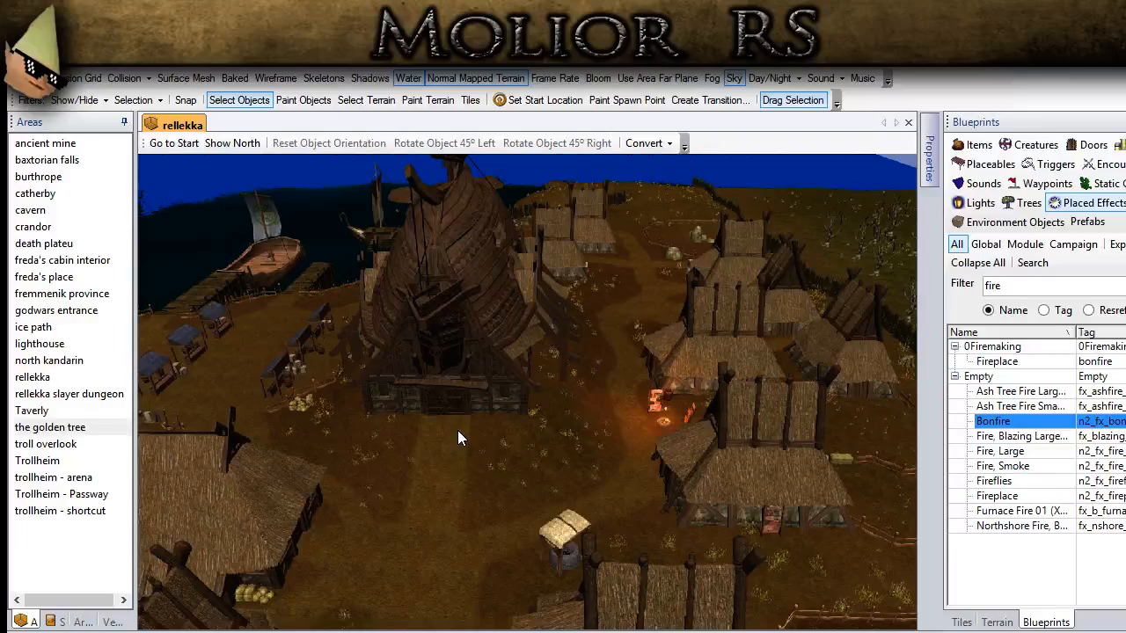
pyautogui.scroll(4, 457, 430)
pyautogui.moveTo(457, 430)
pyautogui.mouseDown(button='middle')
pyautogui.moveTo(739, 401)
pyautogui.moveTo(379, 502)
pyautogui.moveTo(423, 429)
pyautogui.moveTo(463, 429)
pyautogui.mouseUp(button='middle')
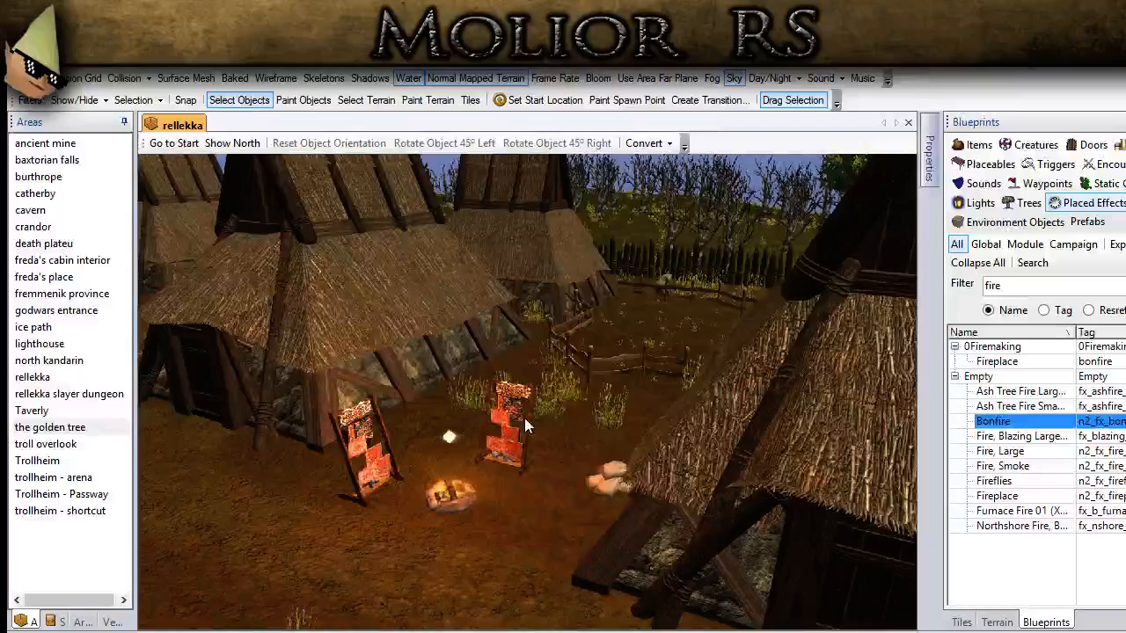
pyautogui.moveTo(323, 372); pyautogui.dragTo(412, 539, button='middle')
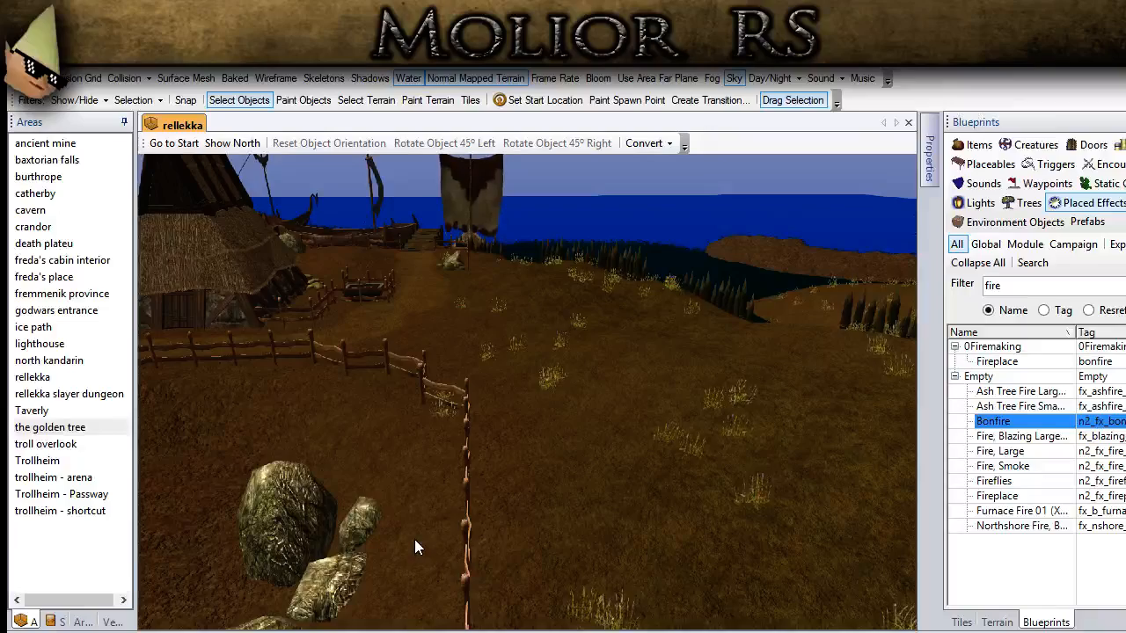
pyautogui.scroll(-3, 454, 551)
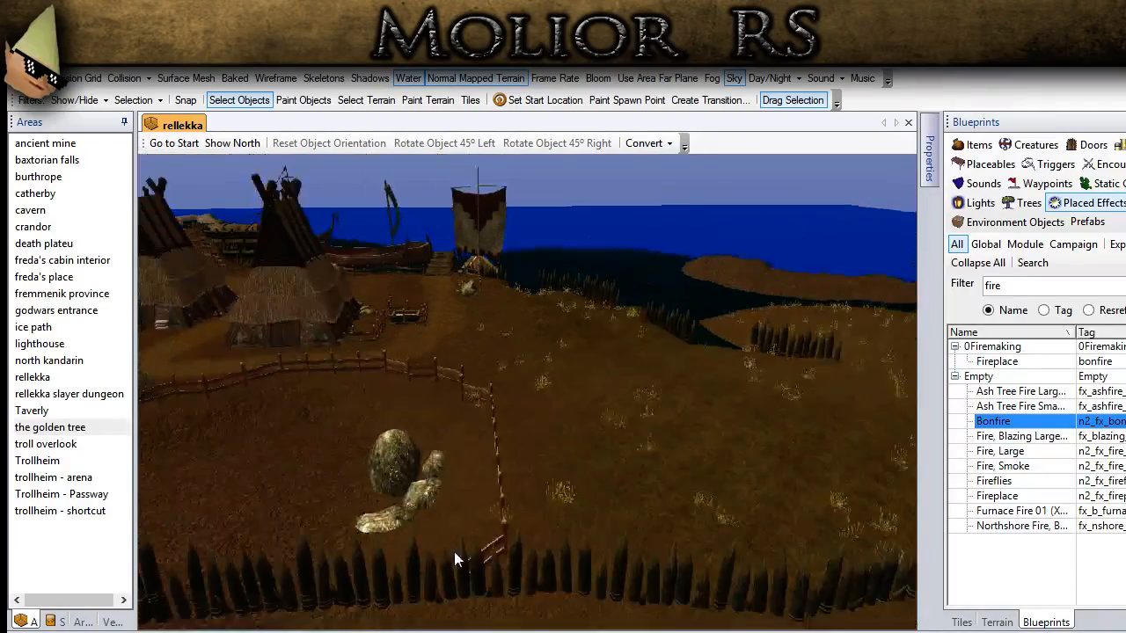
pyautogui.scroll(10, 672, 401)
pyautogui.scroll(-10, 624, 340)
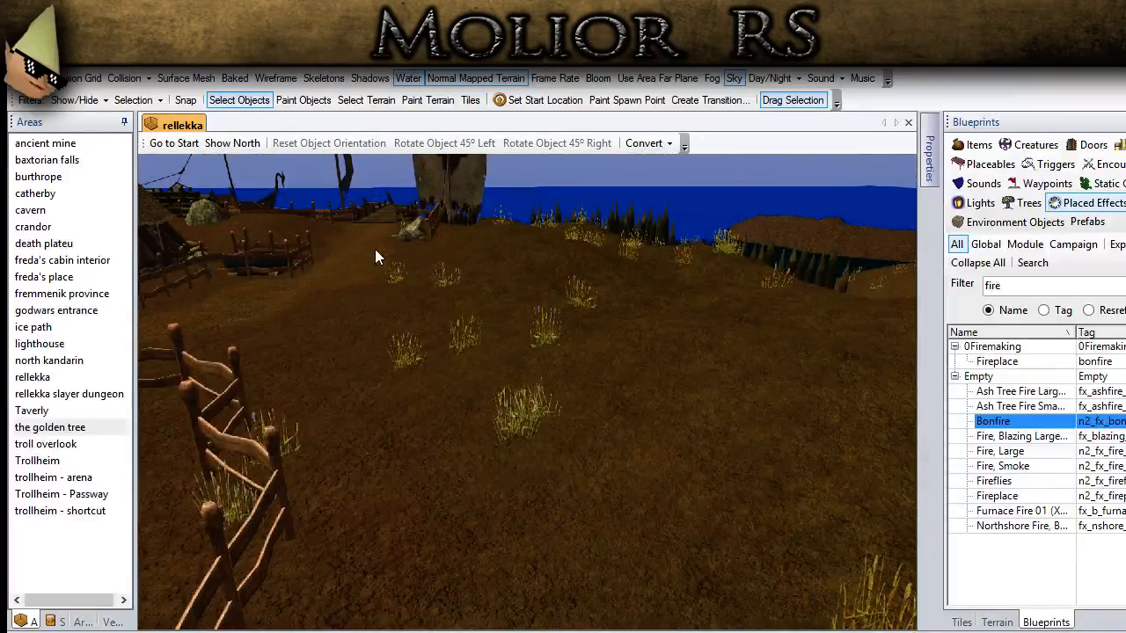
pyautogui.moveTo(375, 249); pyautogui.dragTo(326, 410, button='middle')
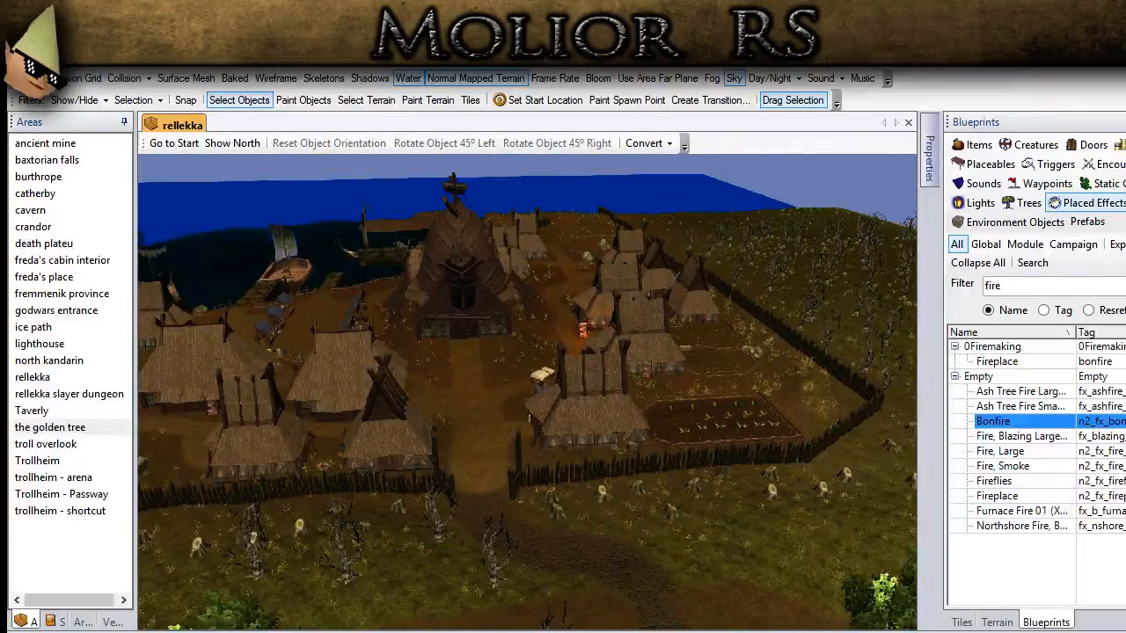